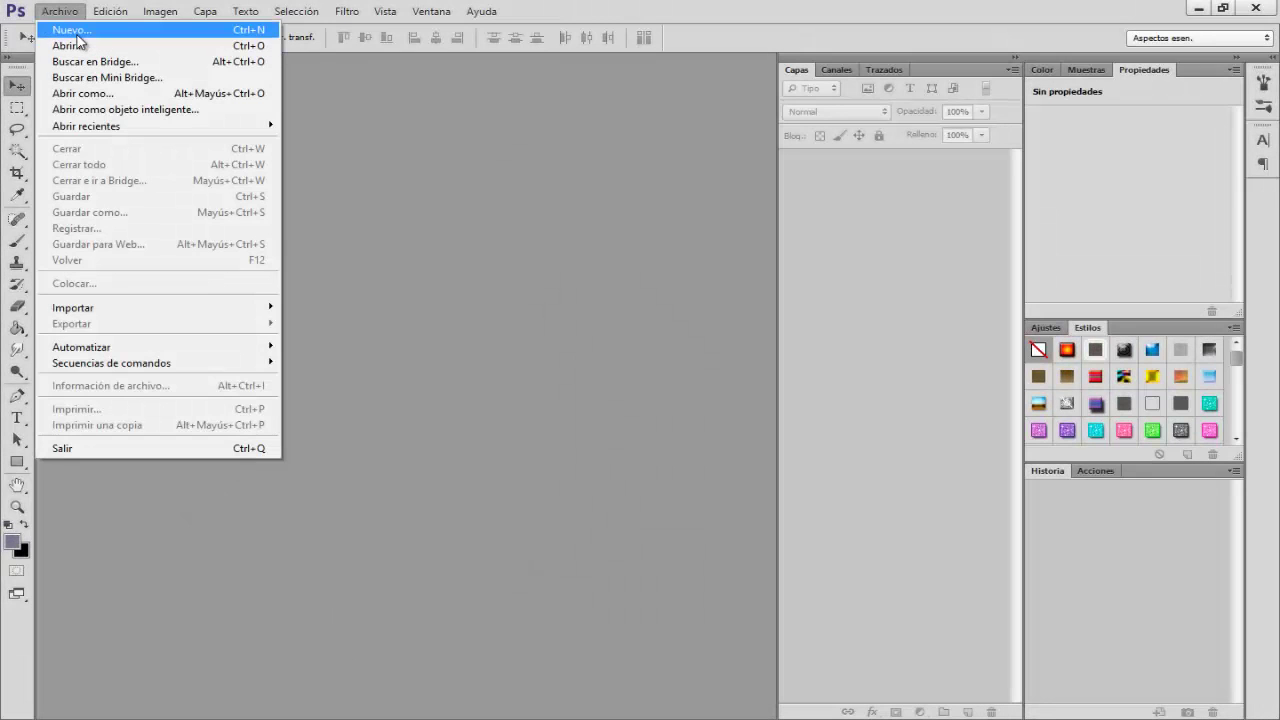
- Create a 1440 × 900 px, 72 ppi document with a transparent background
left_click(77, 36)
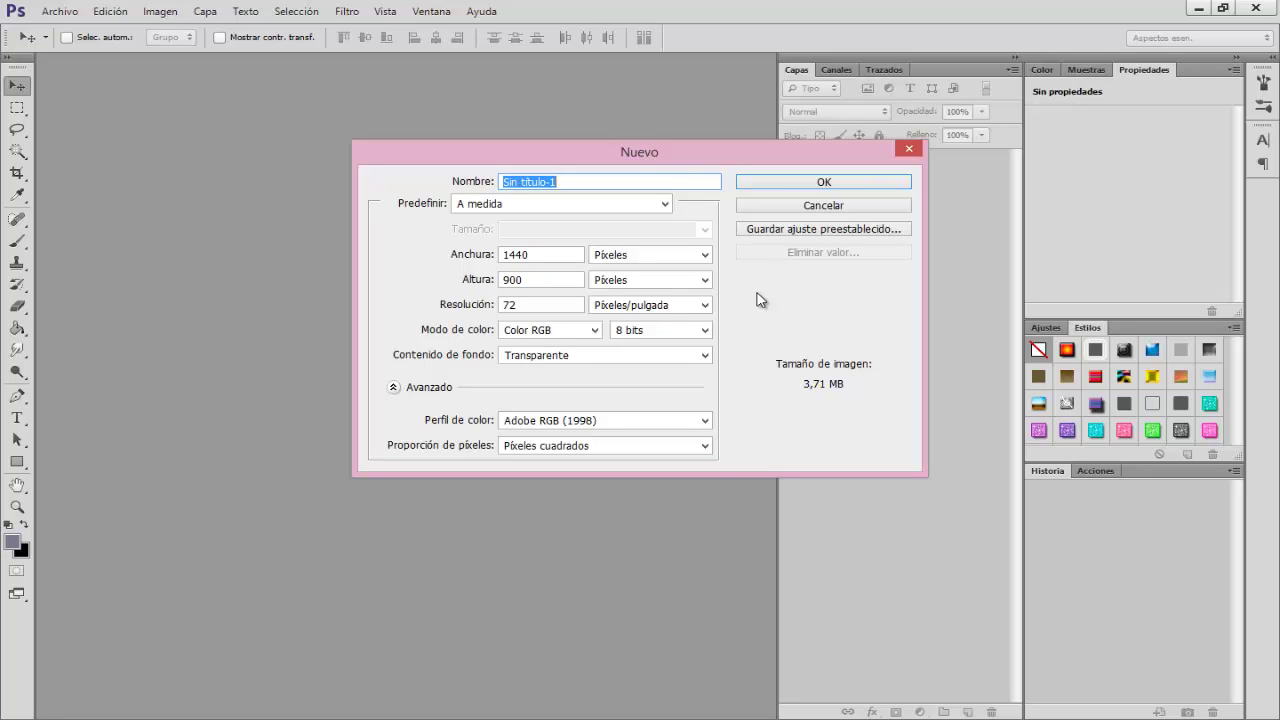
left_click(802, 188)
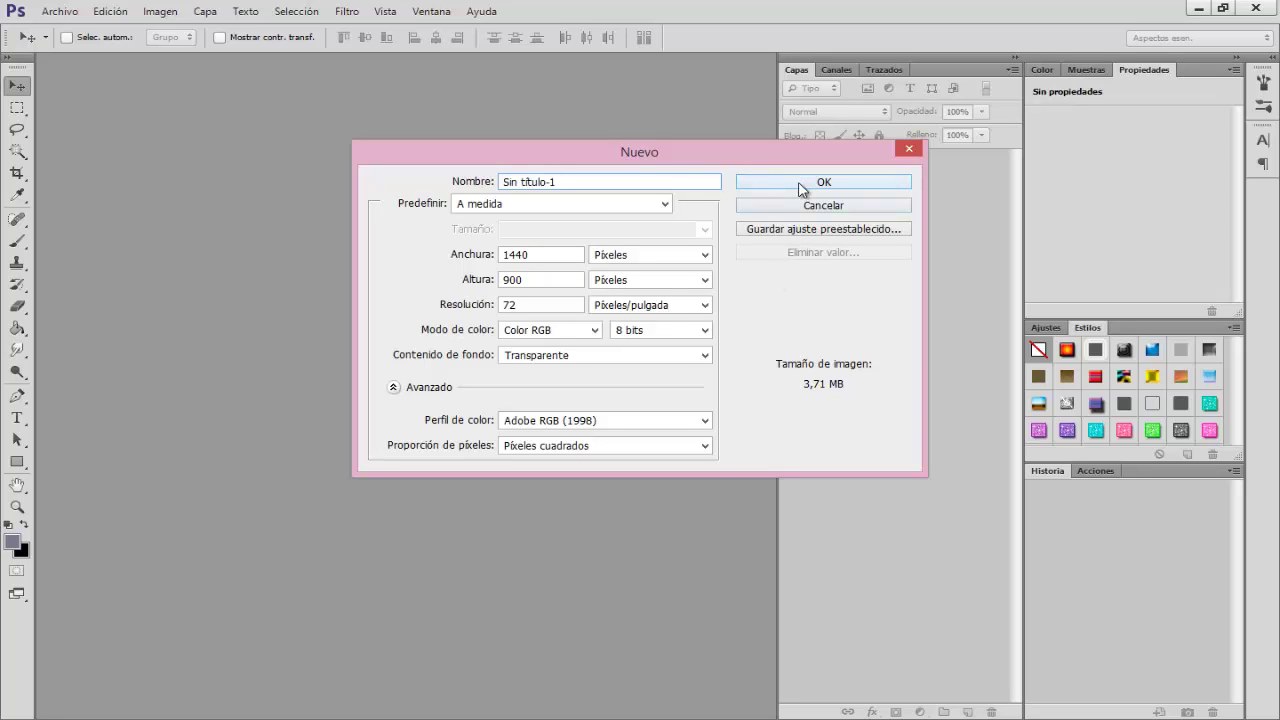
left_click(56, 12)
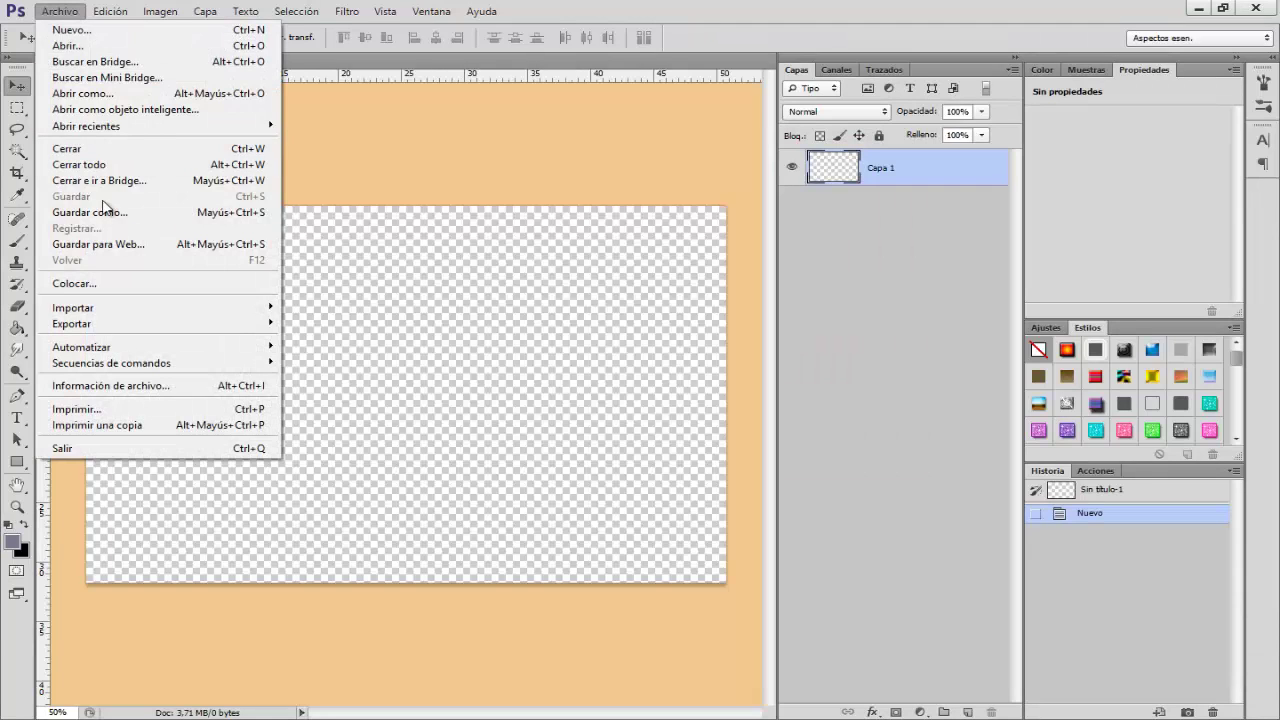
- Place Fondo.jpg as a smart object, scaled to 36.84% to fill the canvas, and commit
left_click(75, 283)
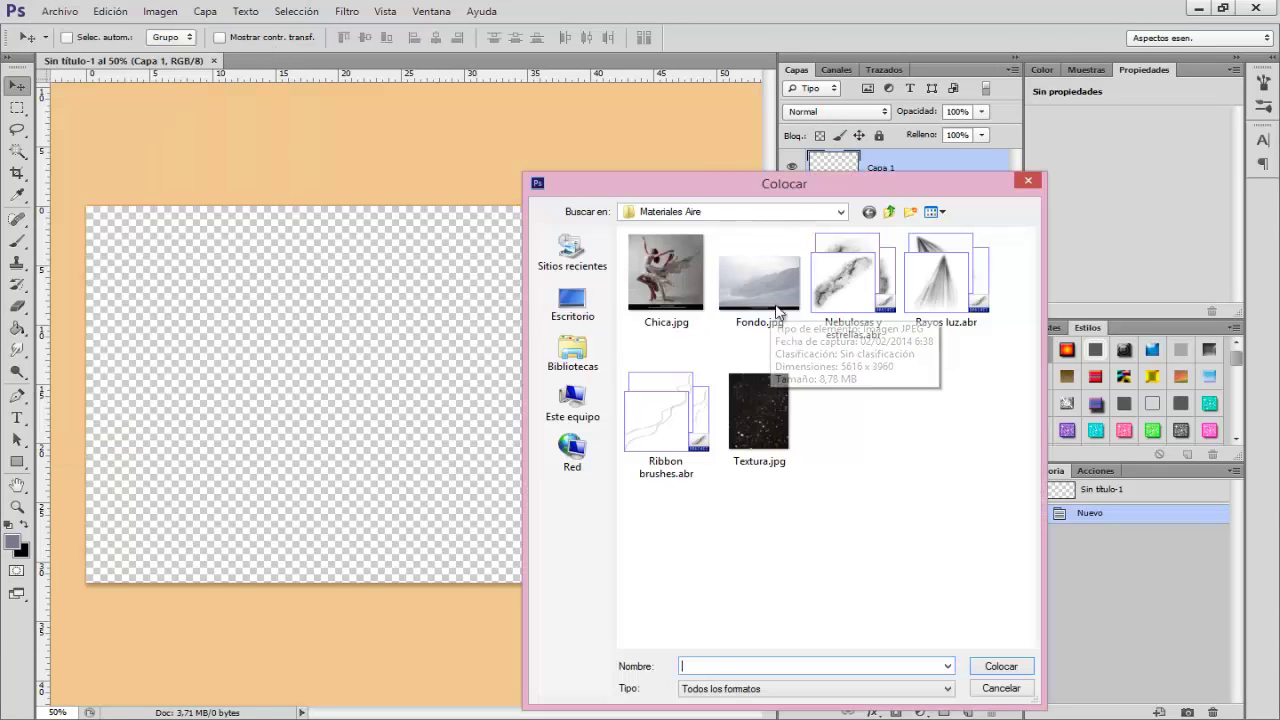
left_click(765, 292)
left_click(1000, 672)
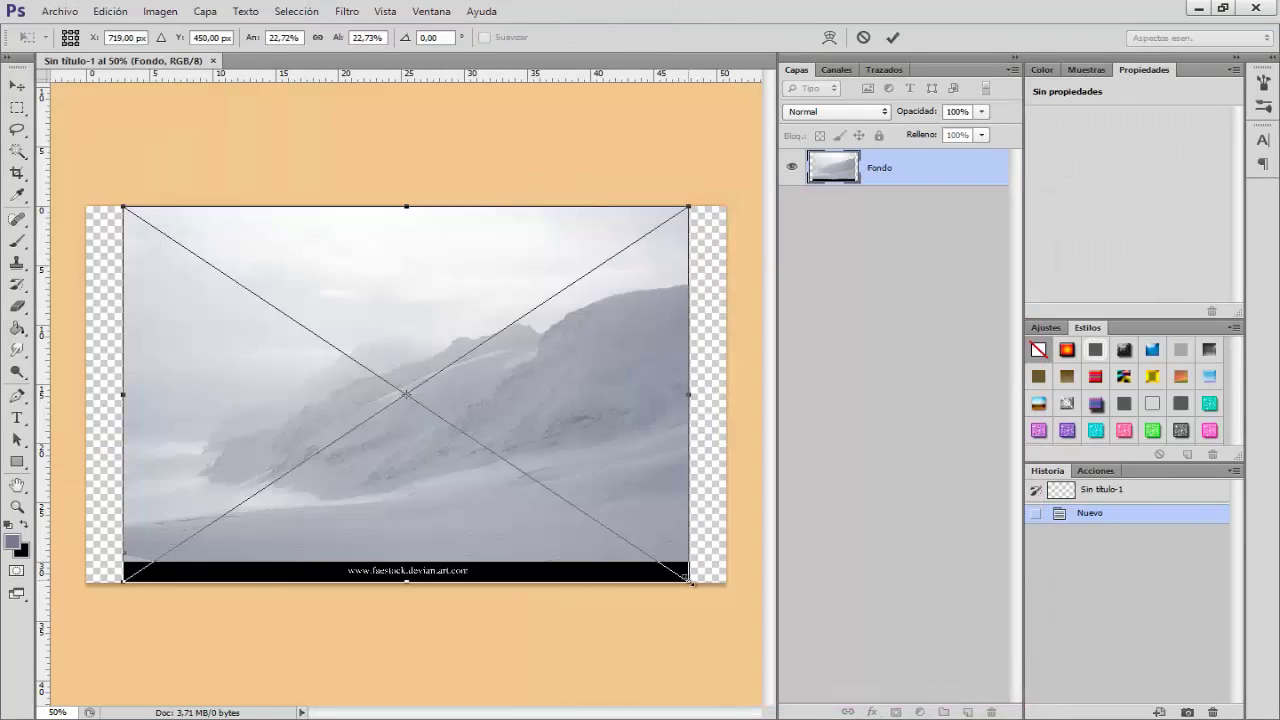
left_click_drag(689, 584, 849, 711)
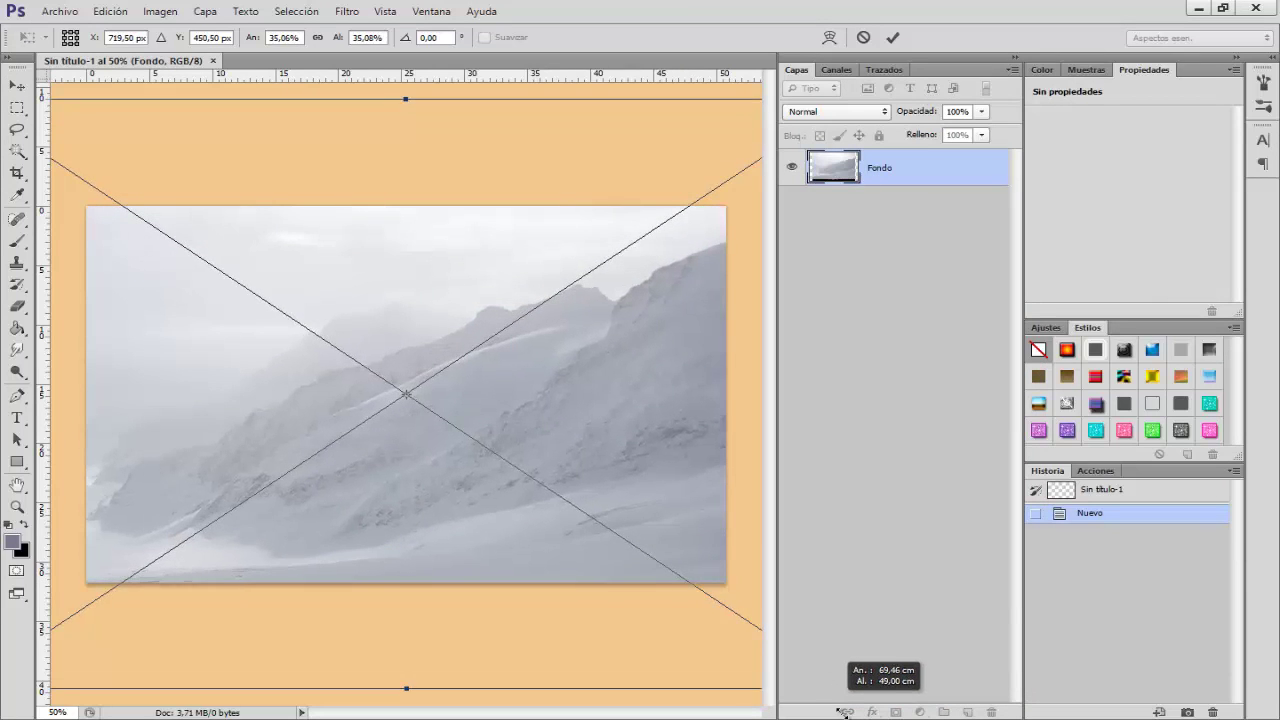
left_click_drag(846, 712, 910, 712)
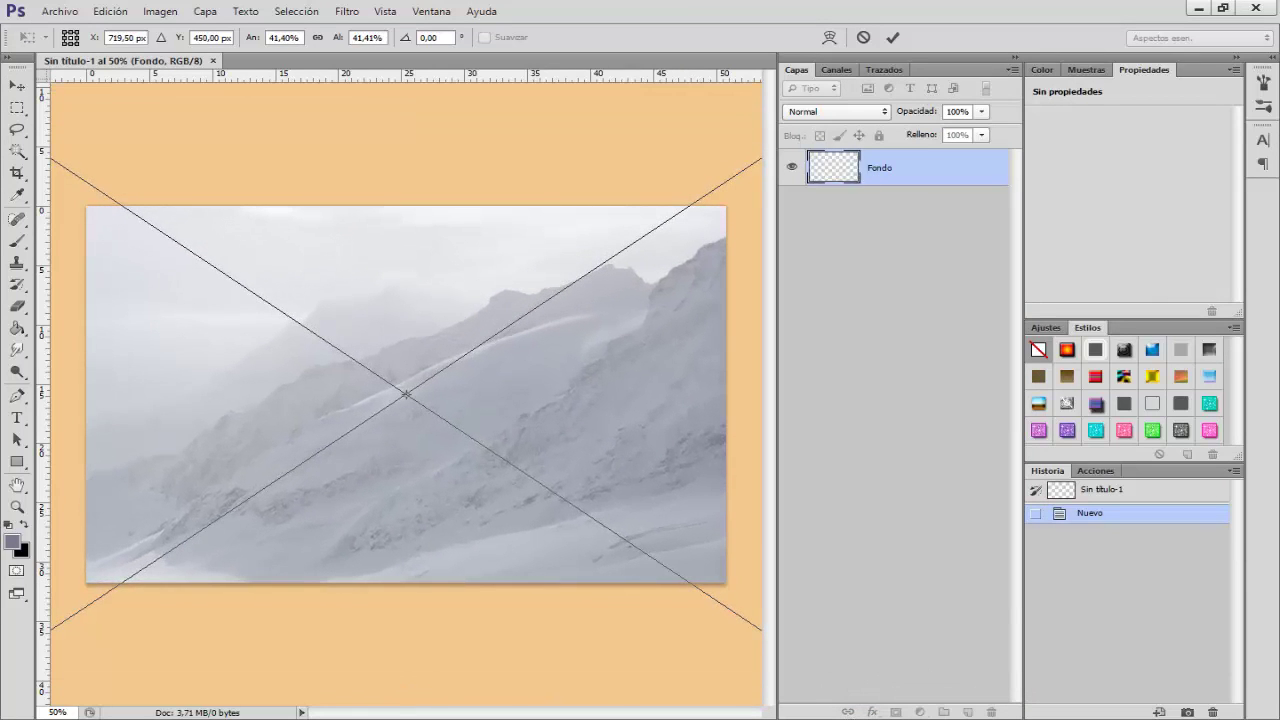
left_click_drag(617, 468, 619, 440)
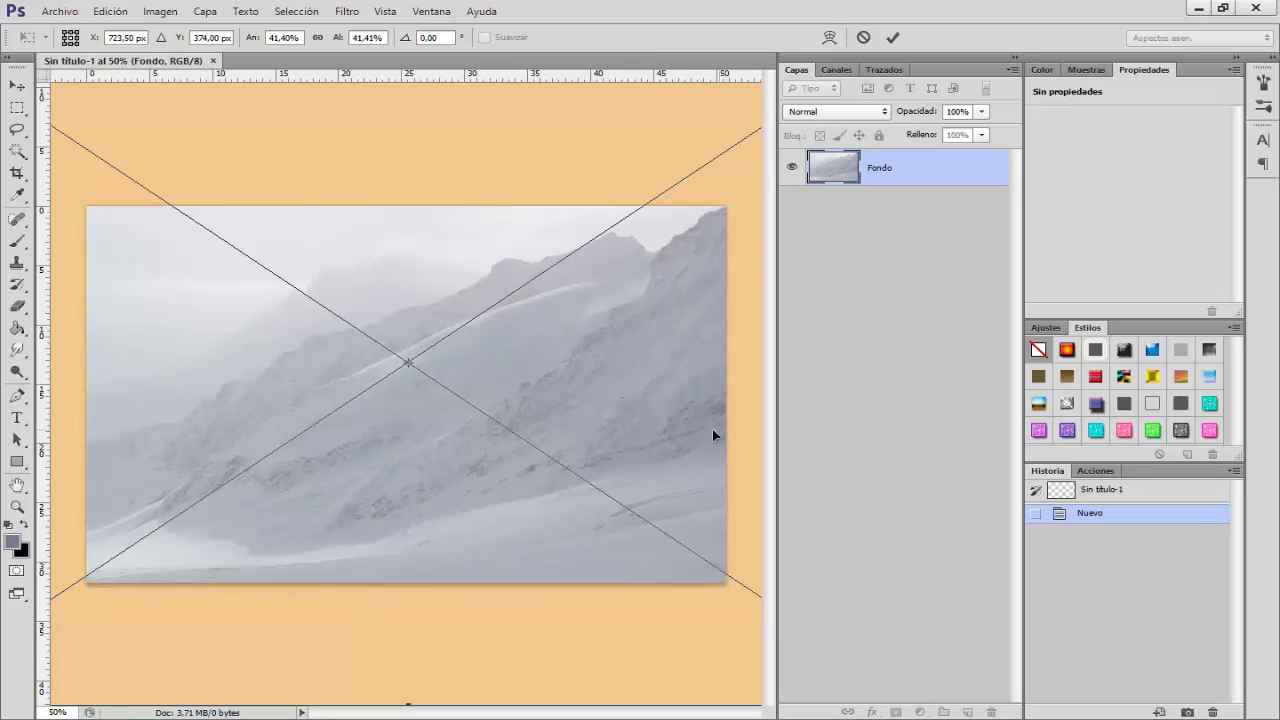
key("ctrl+minus")
key("ctrl+minus")
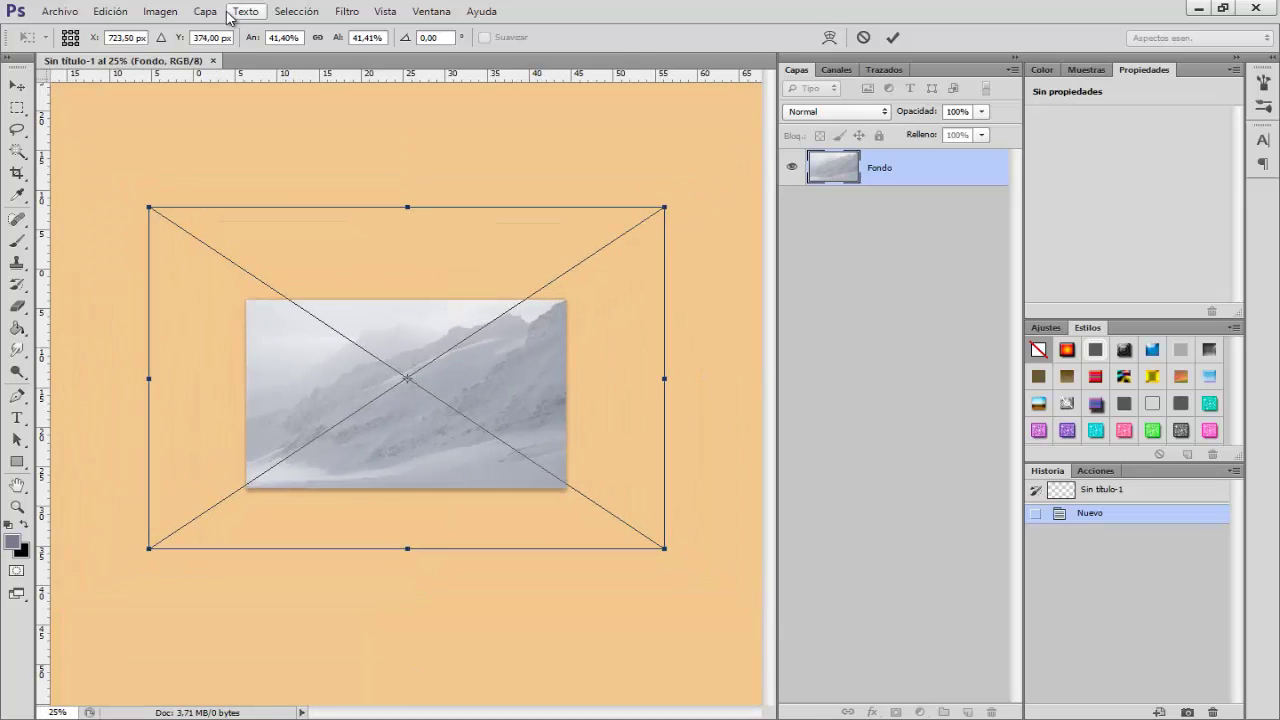
left_click_drag(667, 549, 608, 483)
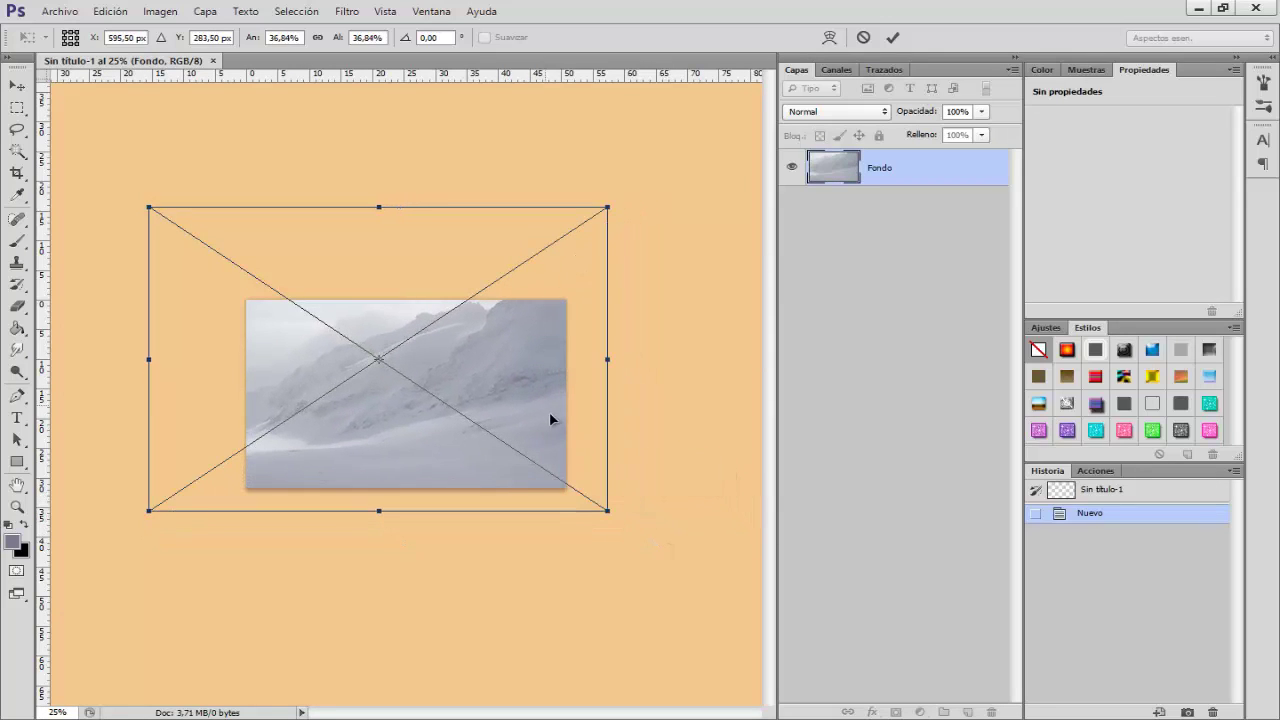
left_click_drag(548, 410, 567, 428)
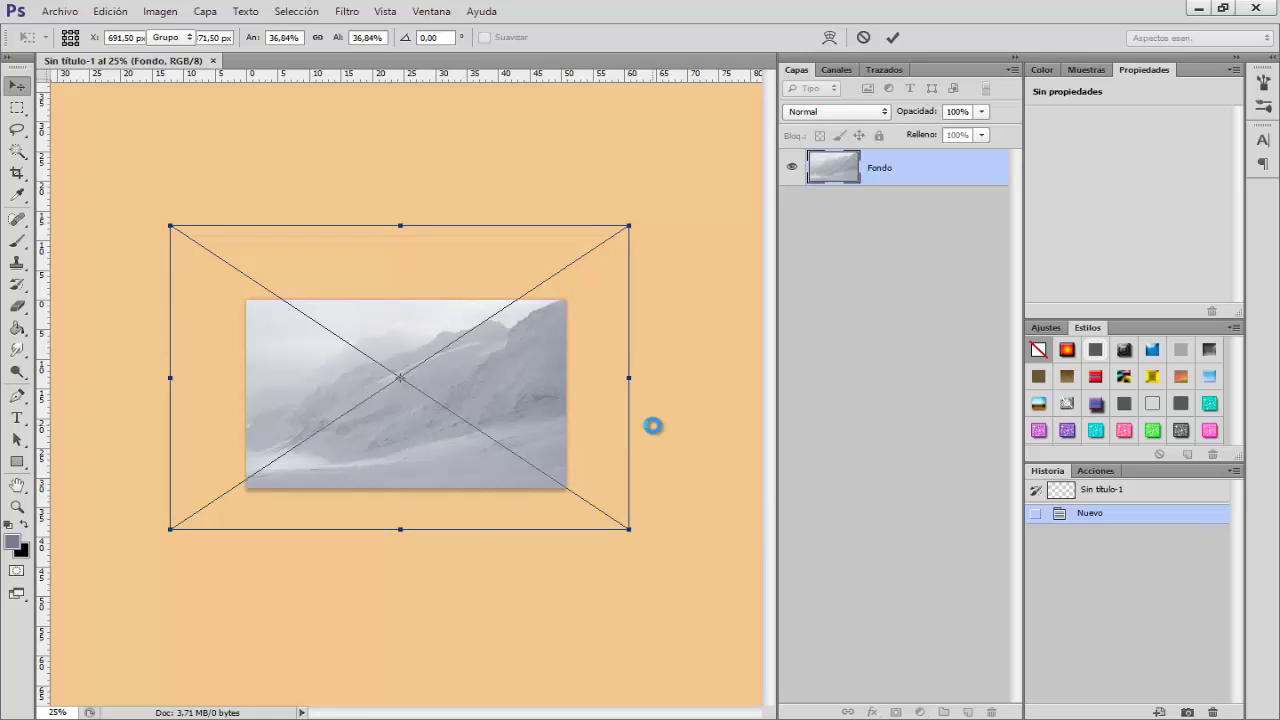
key("Return")
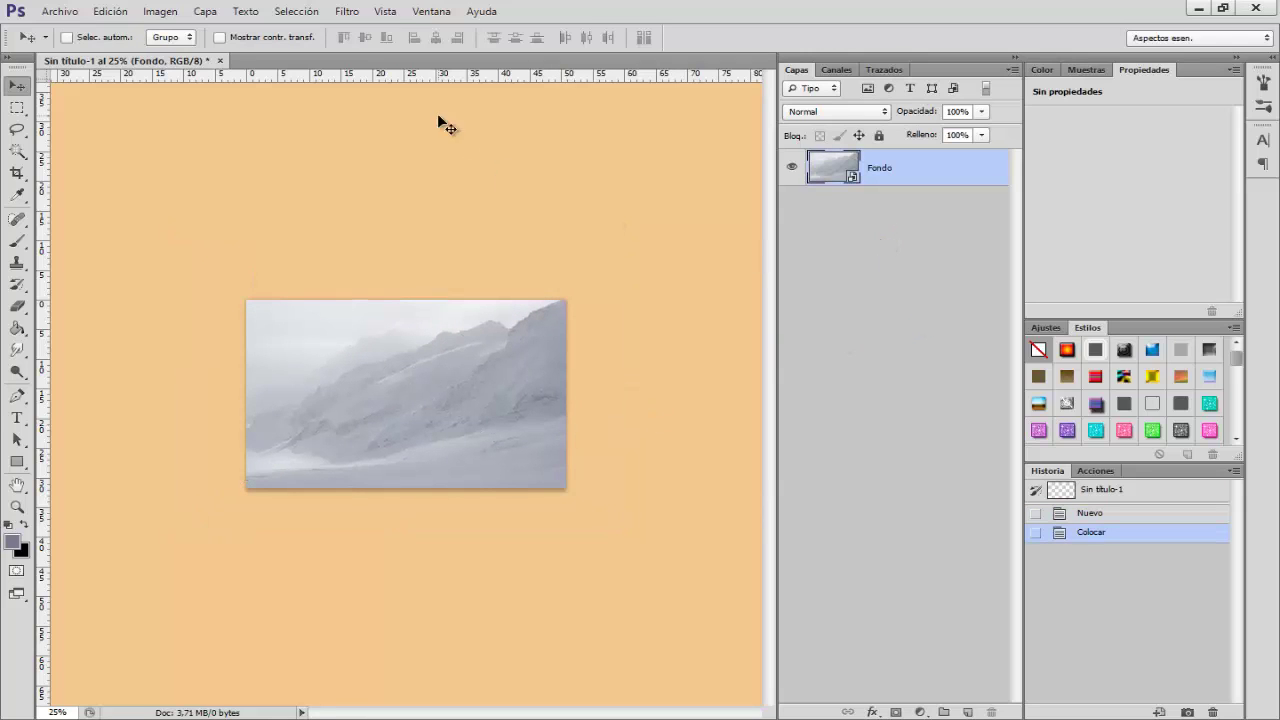
- Open Chica.jpg from the Materiales Aire folder as a separate document
left_click(60, 11)
left_click(70, 45)
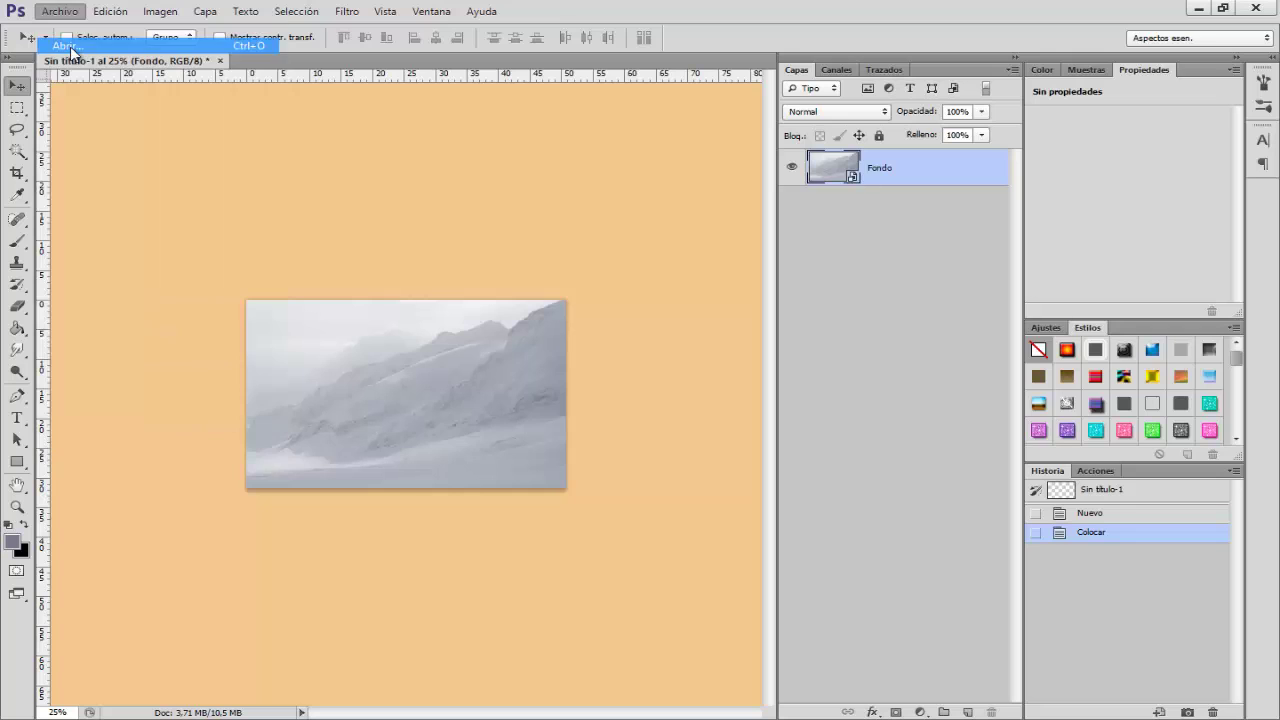
left_click(683, 288)
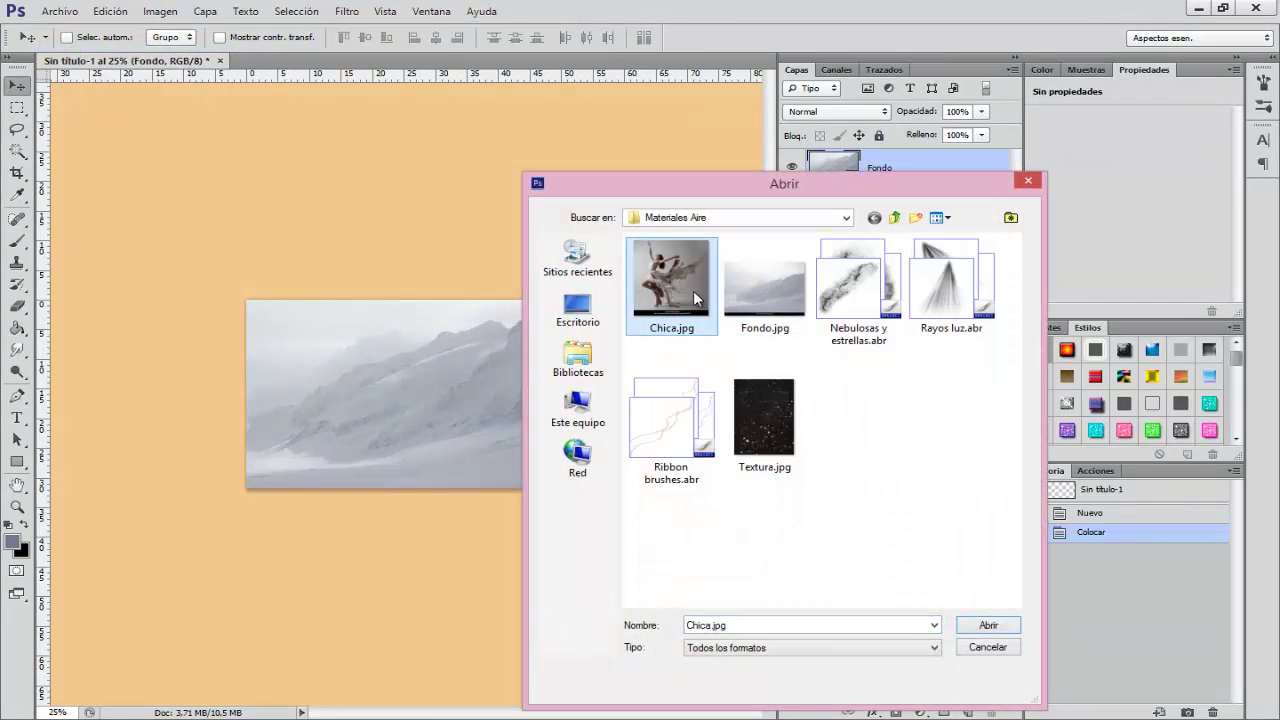
left_click(982, 625)
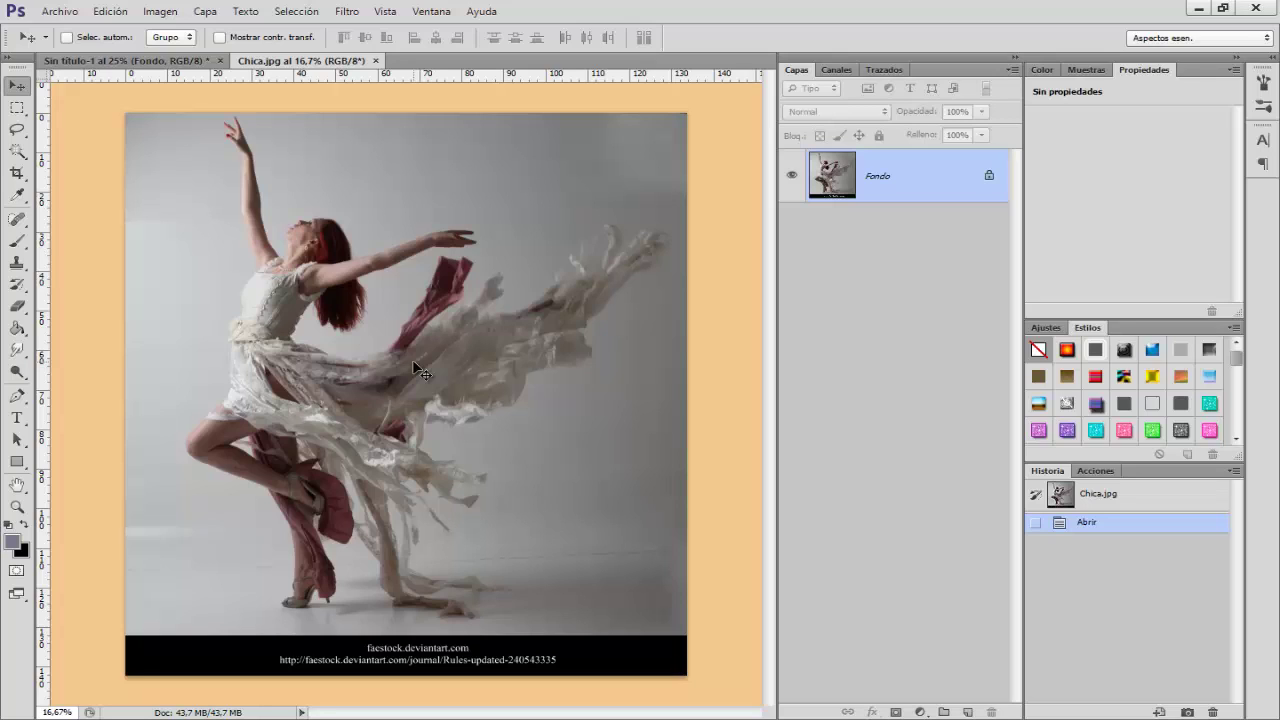
left_click(26, 398)
- Select the Pen Tool and zoom to 100% on the dancer's dress edge
left_click_drag(24, 398, 100, 393)
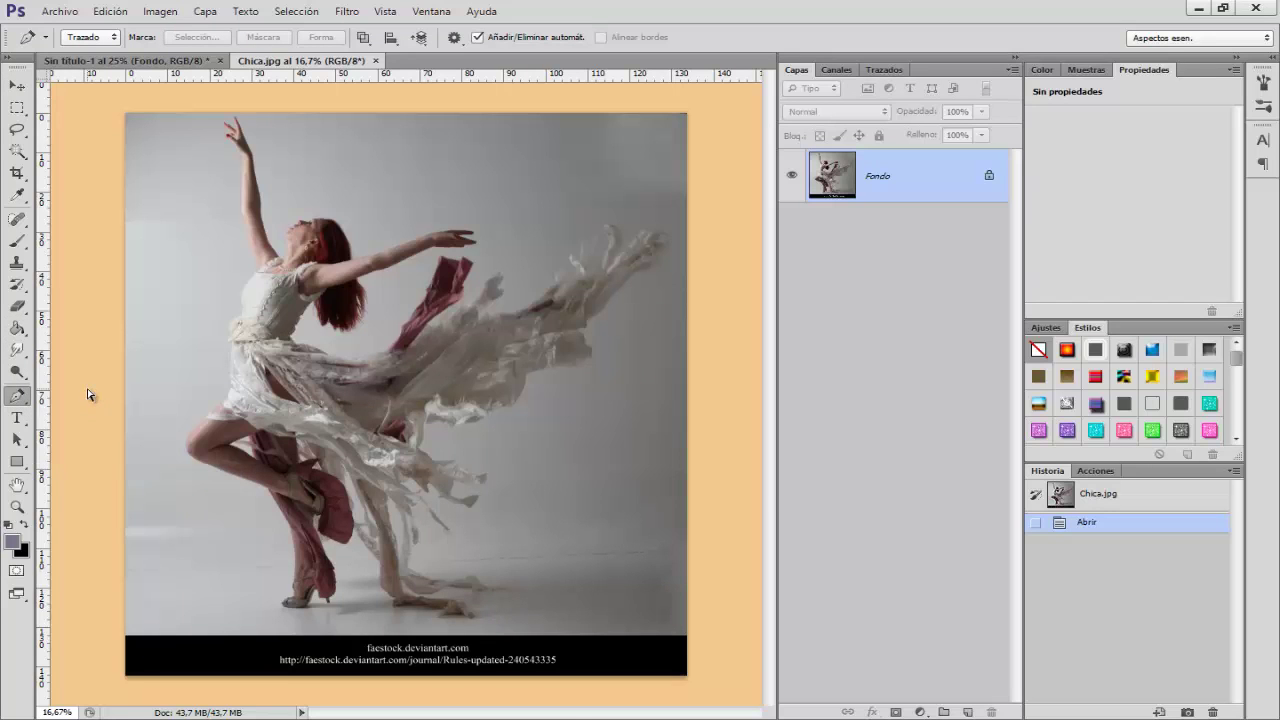
scroll(155, 480, "up", 1)
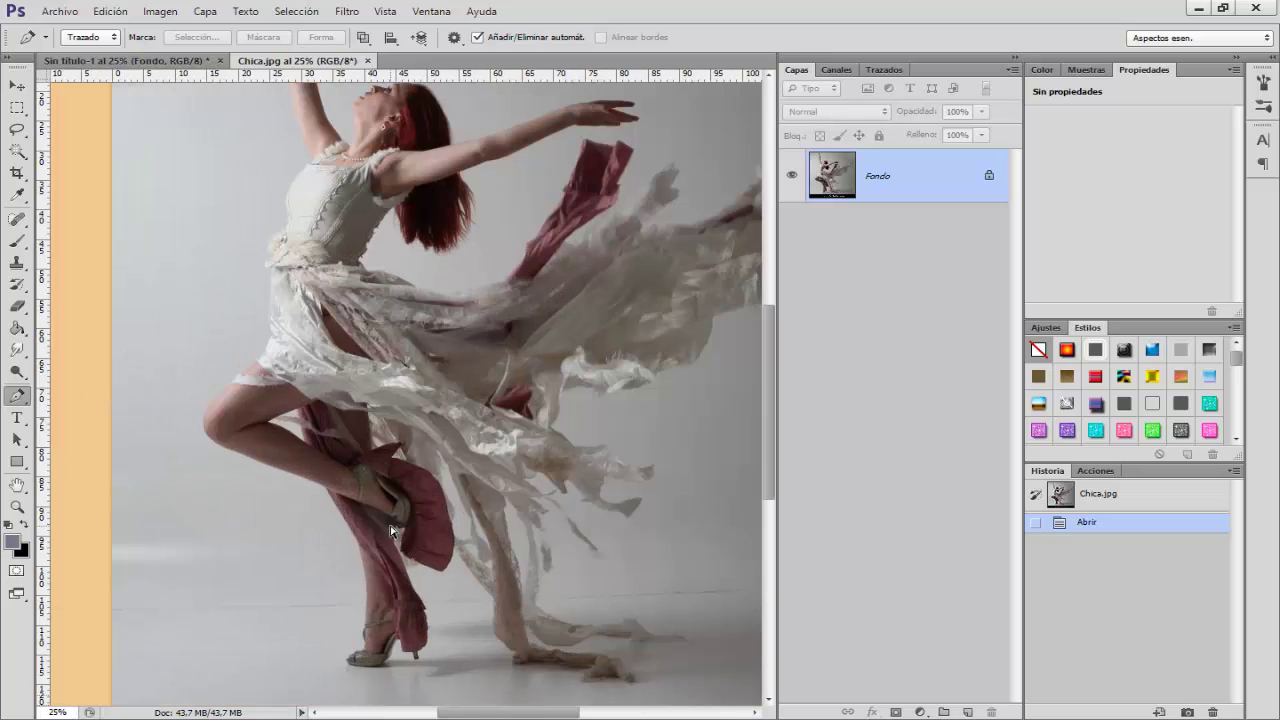
scroll(391, 530, "up", 1)
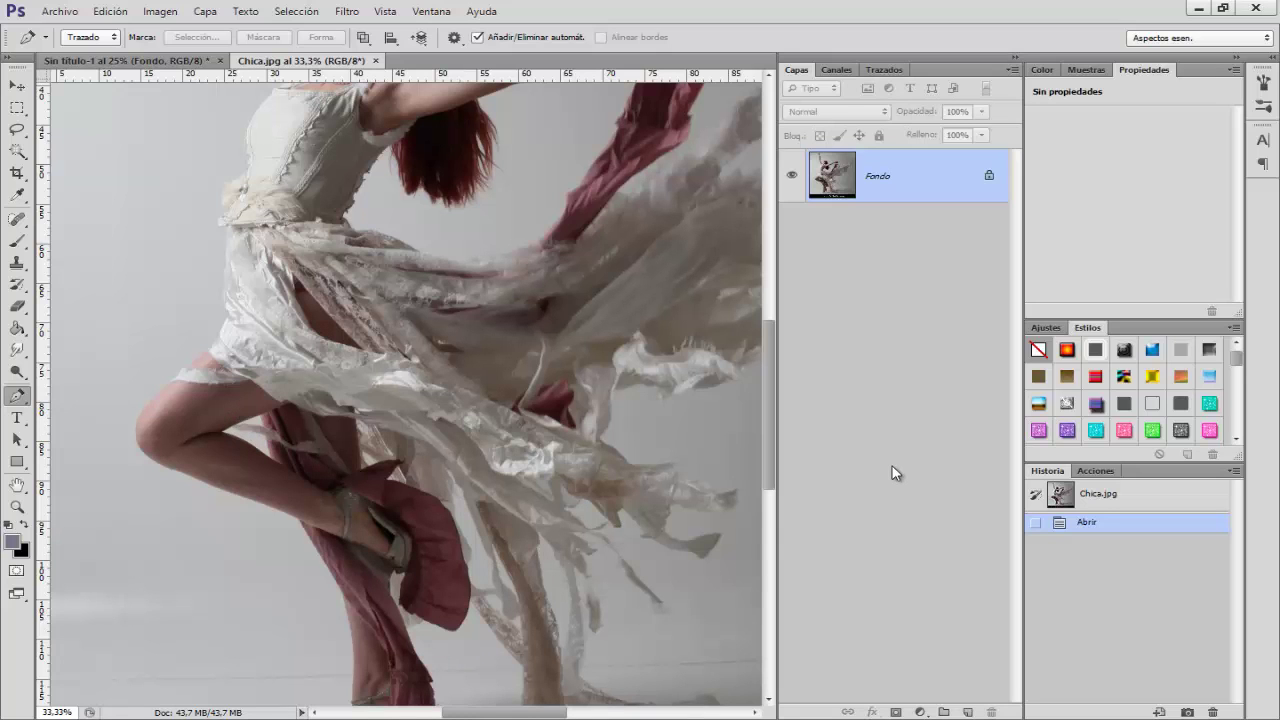
key("ctrl+plus")
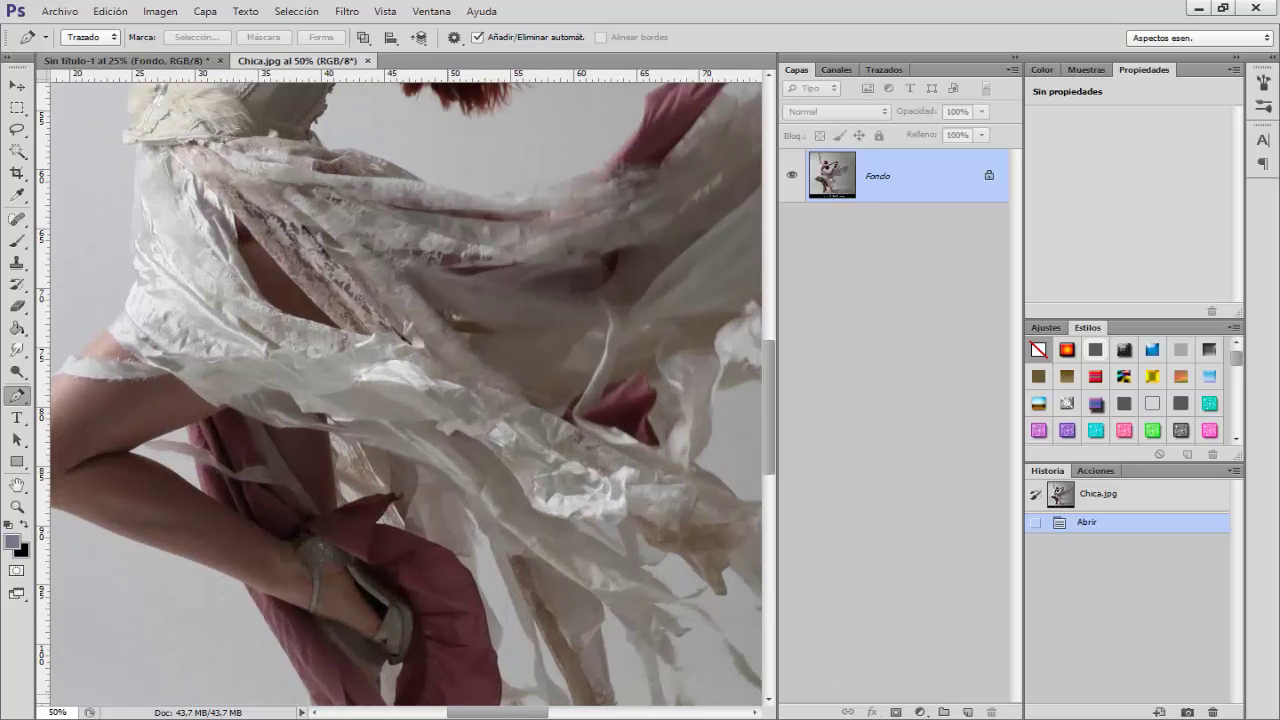
left_click_drag(474, 716, 531, 714)
scroll(537, 545, "down", 1)
key("ctrl+plus")
key("ctrl+plus")
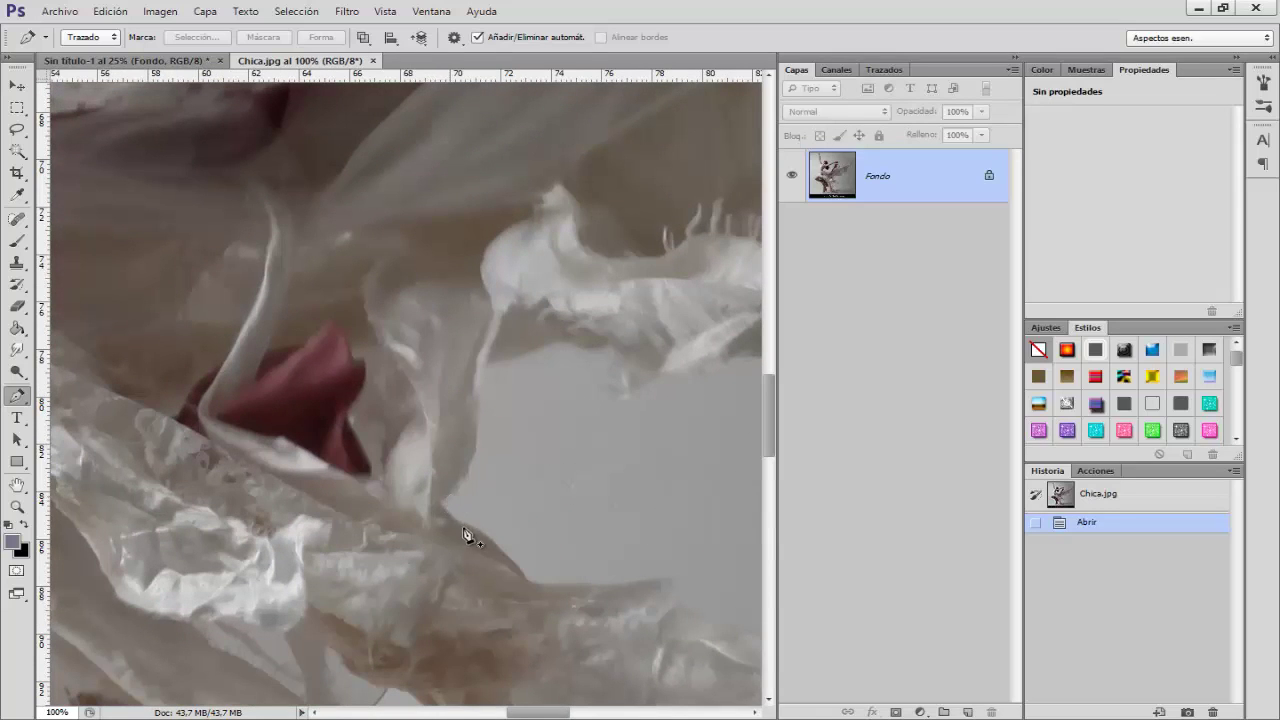
- Start a pen path with straight anchors running upward along the ragged dress edge
left_click(528, 582)
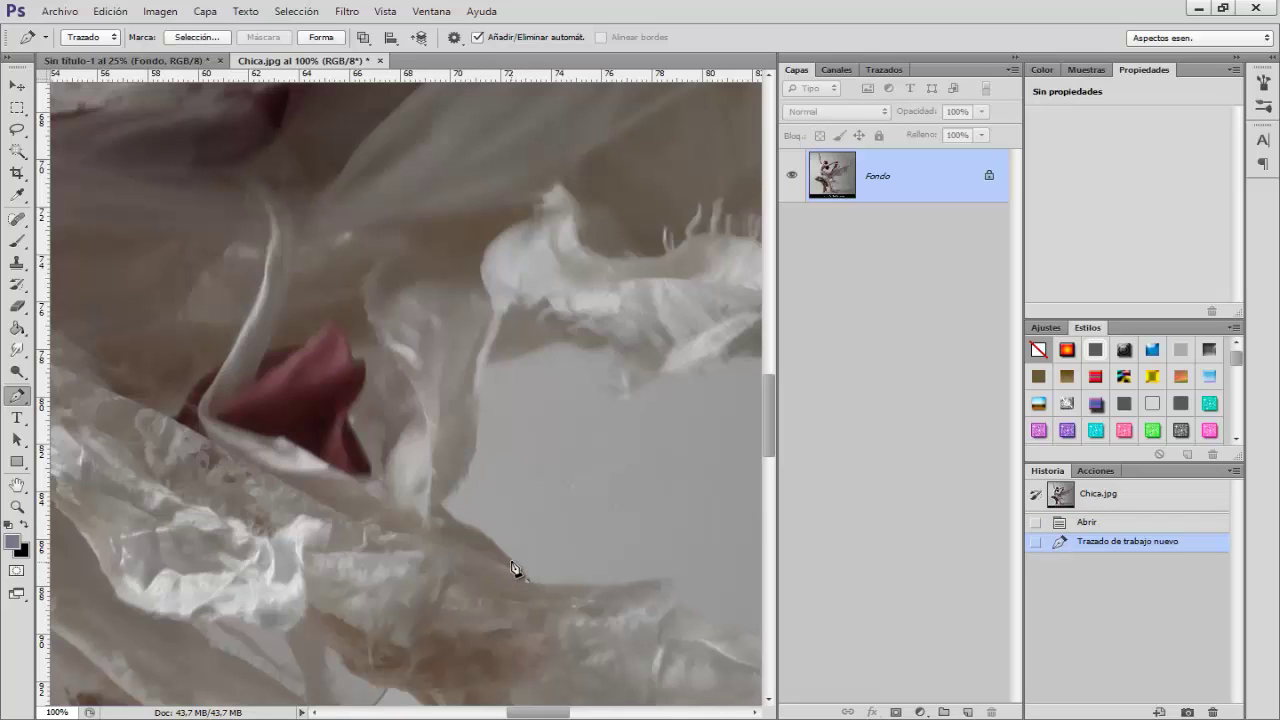
left_click(504, 559)
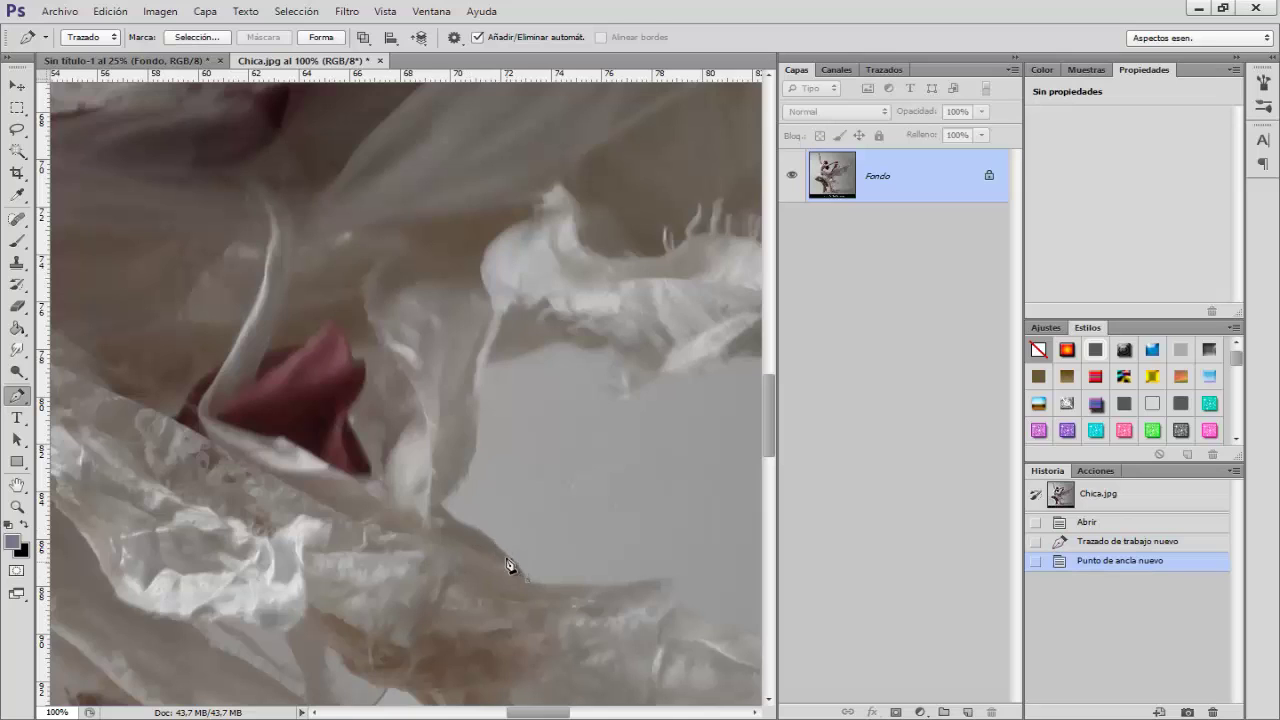
left_click(496, 553)
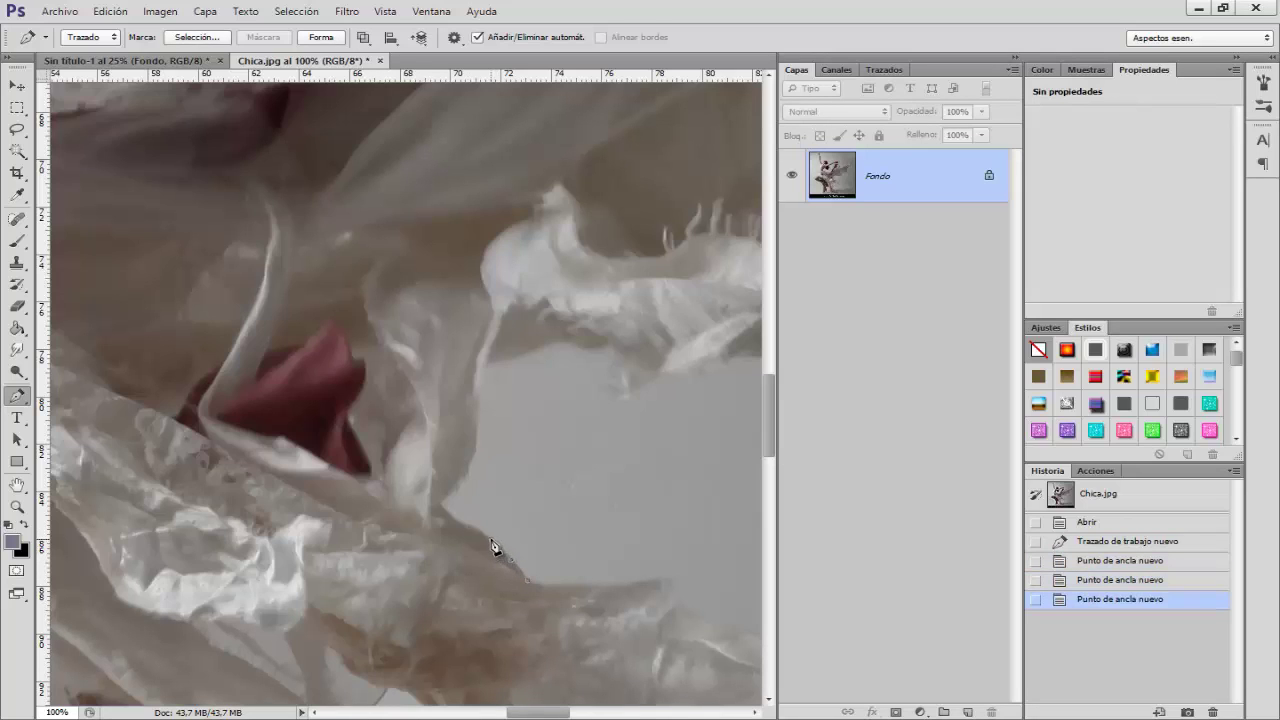
left_click(476, 536)
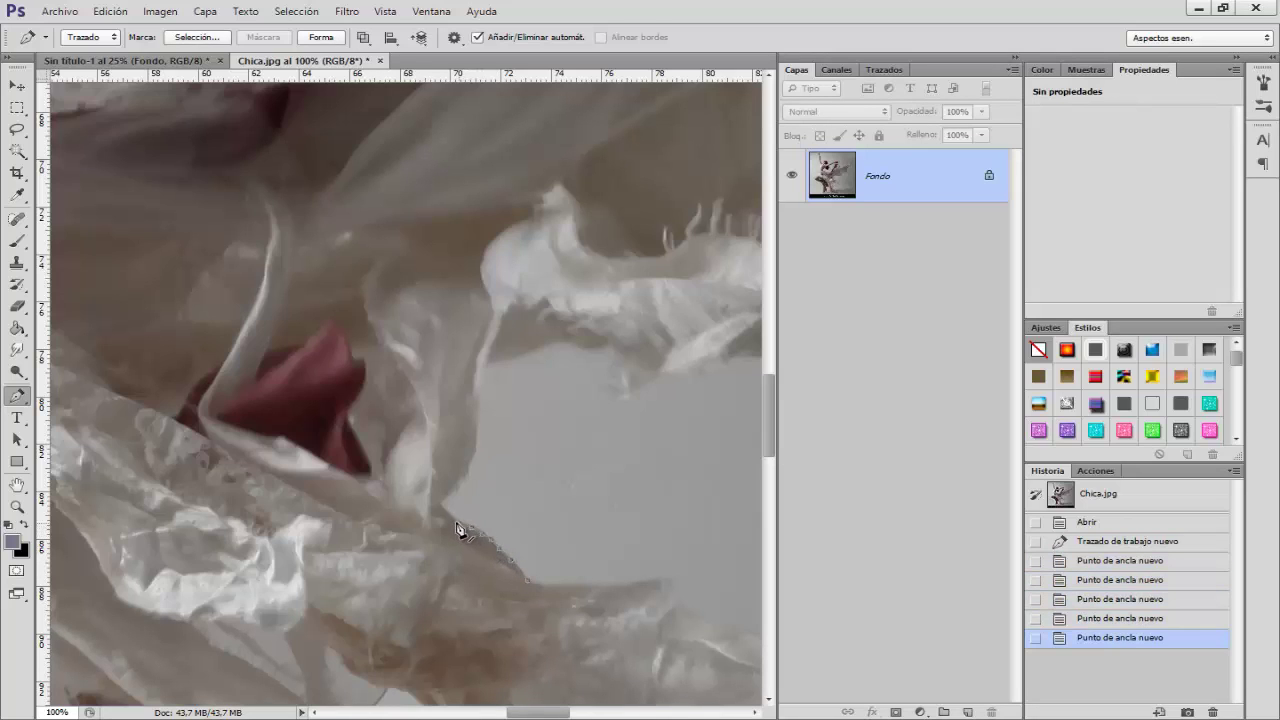
left_click(457, 528)
left_click(453, 526)
left_click(445, 514)
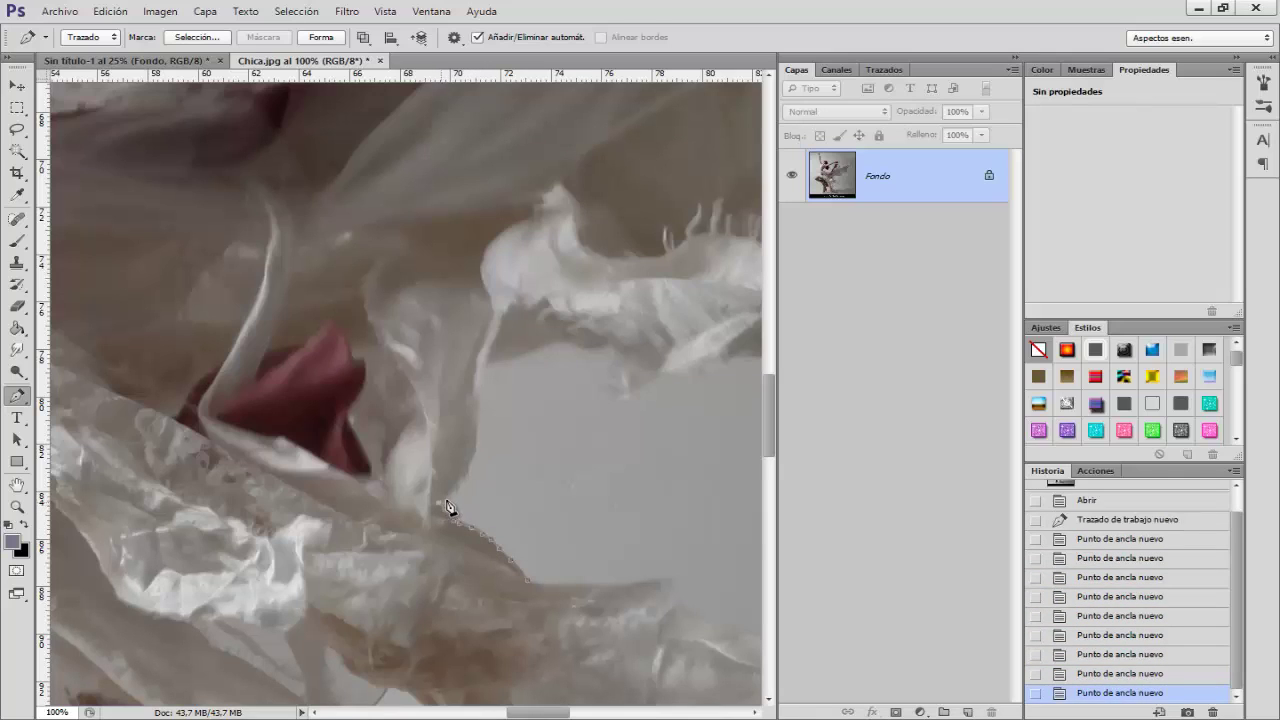
left_click(449, 501)
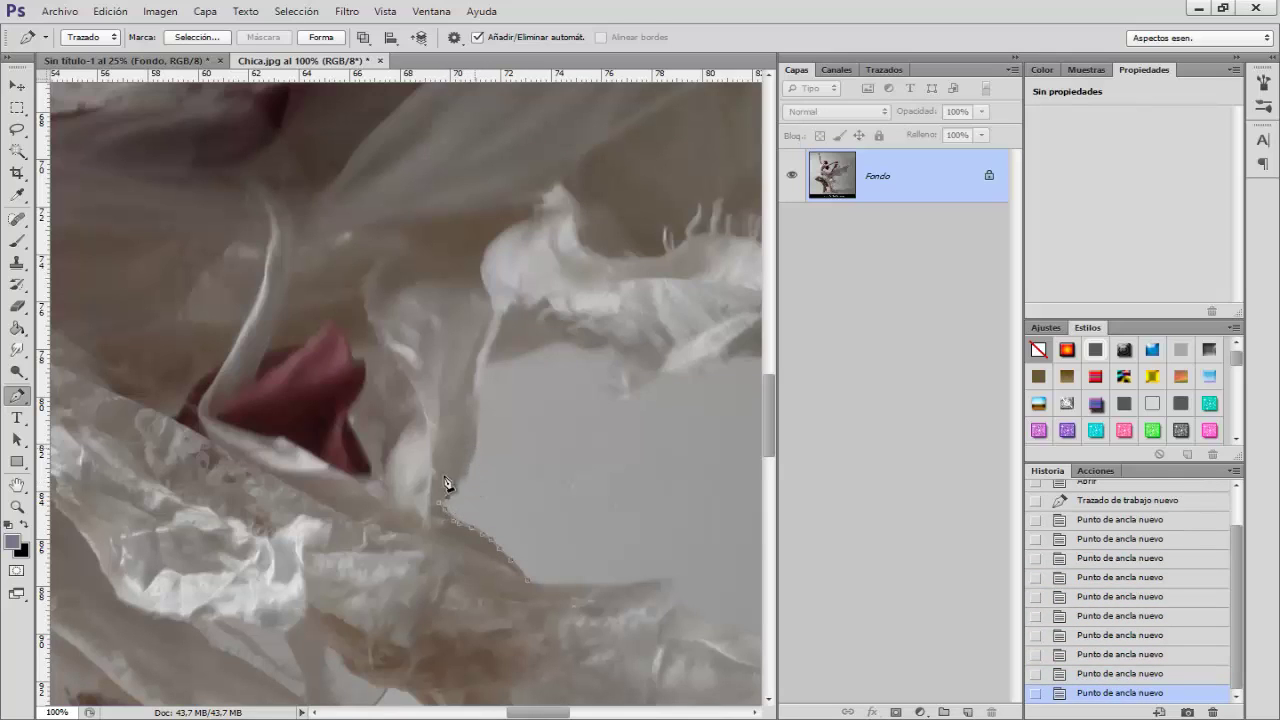
left_click(457, 496)
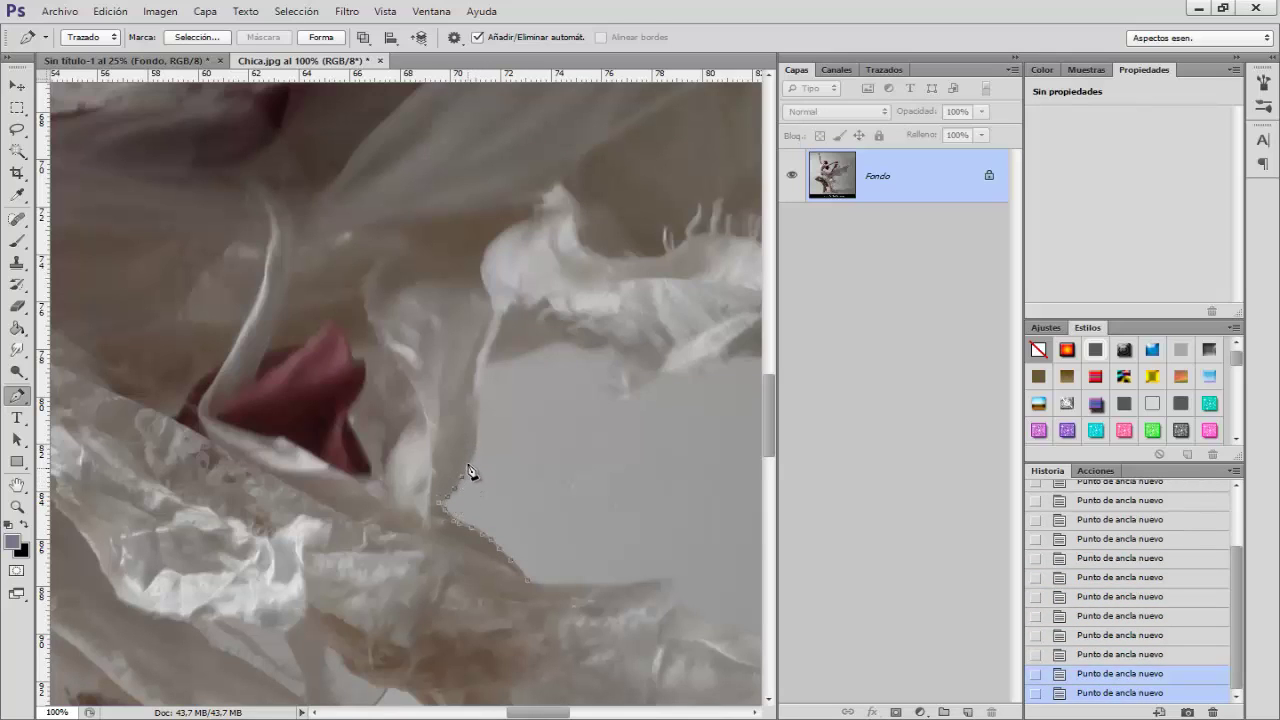
left_click(477, 455)
left_click(478, 430)
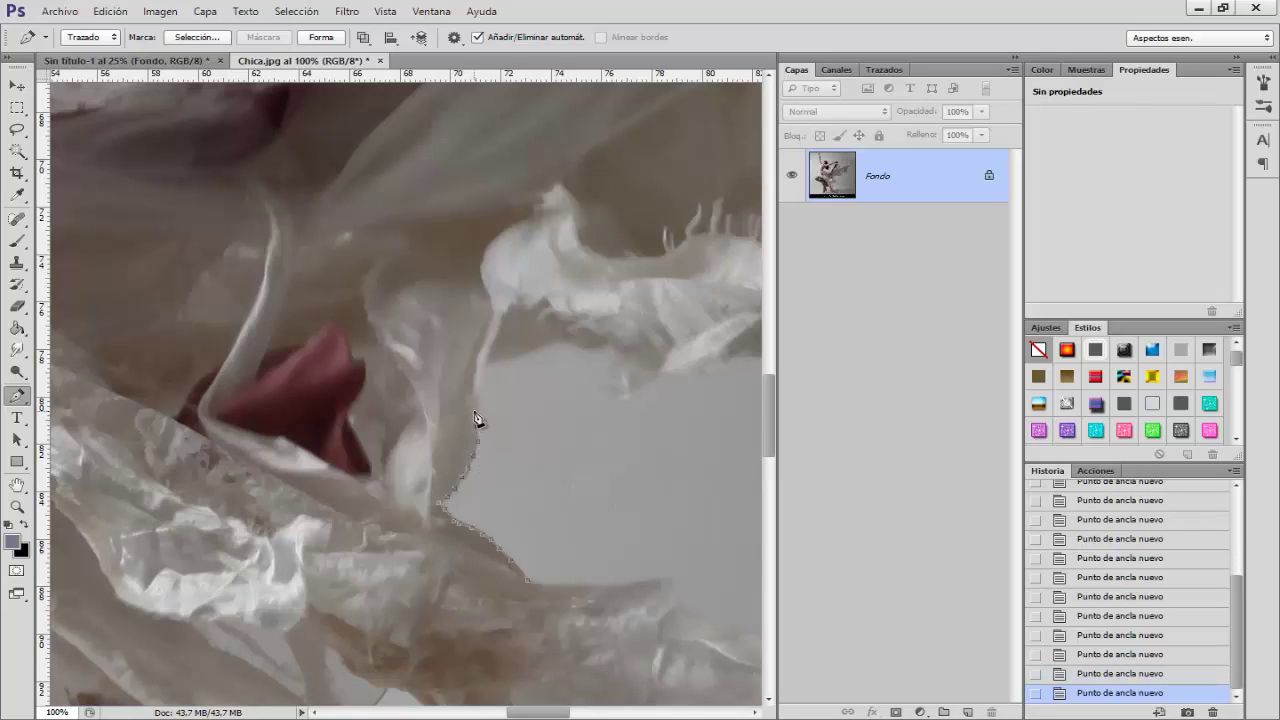
left_click(478, 382)
- Add curved anchors following the fabric's curve, breaking the last handle with Alt
left_click_drag(563, 338, 557, 283)
left_click_drag(557, 286, 600, 296)
left_click_drag(627, 319, 620, 285)
left_click_drag(649, 341, 643, 338)
key("alt")
left_click(563, 341, "alt")
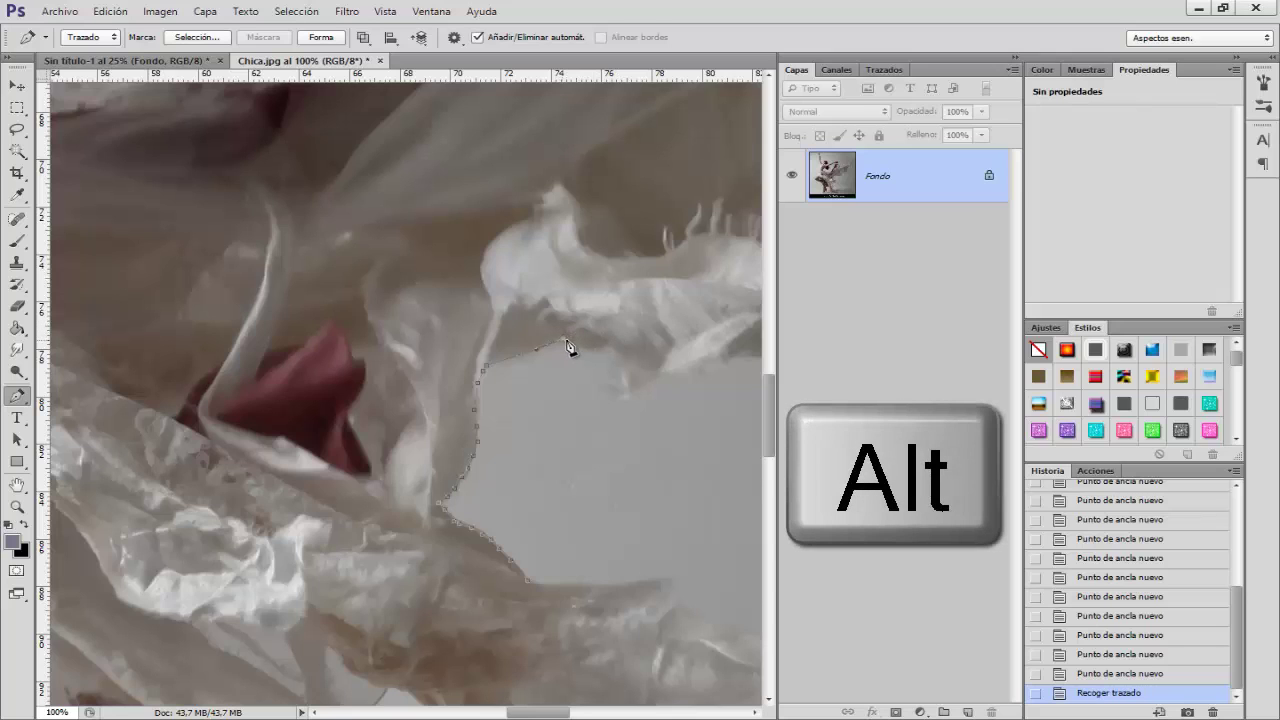
- Extend the path with more anchors along the dress outline, then zoom out
left_click(605, 347)
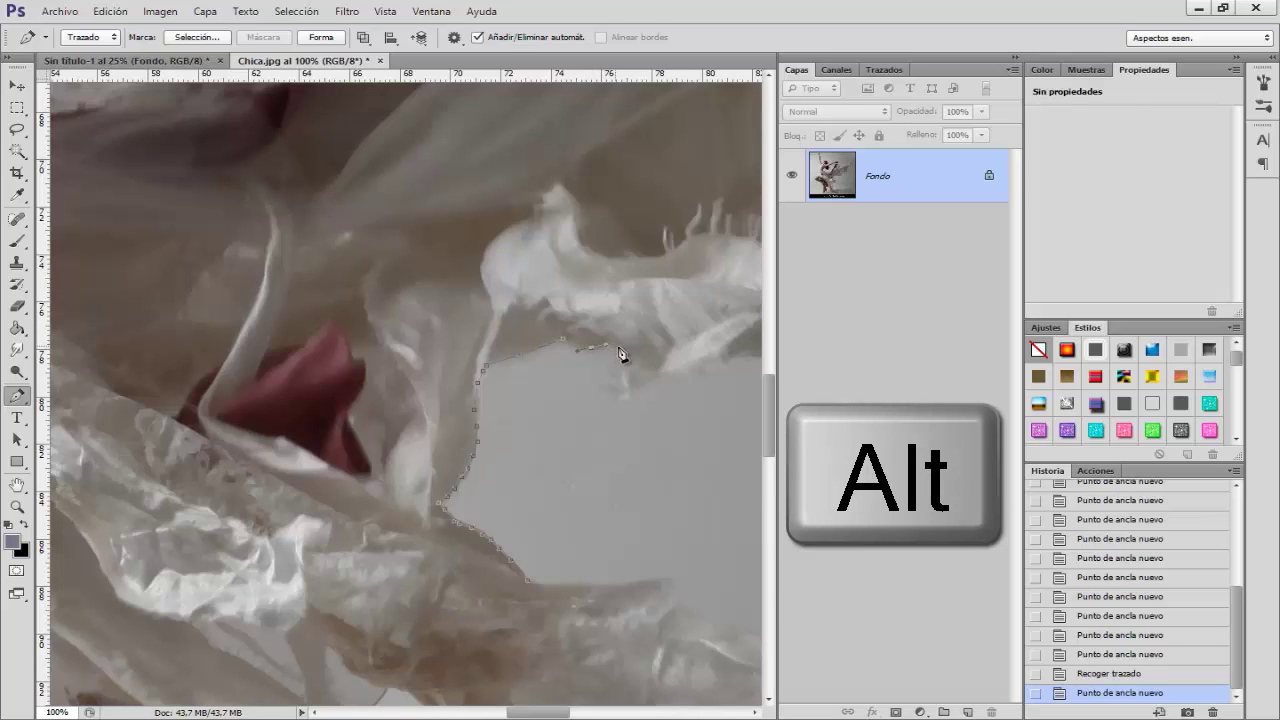
left_click_drag(617, 347, 617, 382)
left_click(614, 379)
left_click(616, 395)
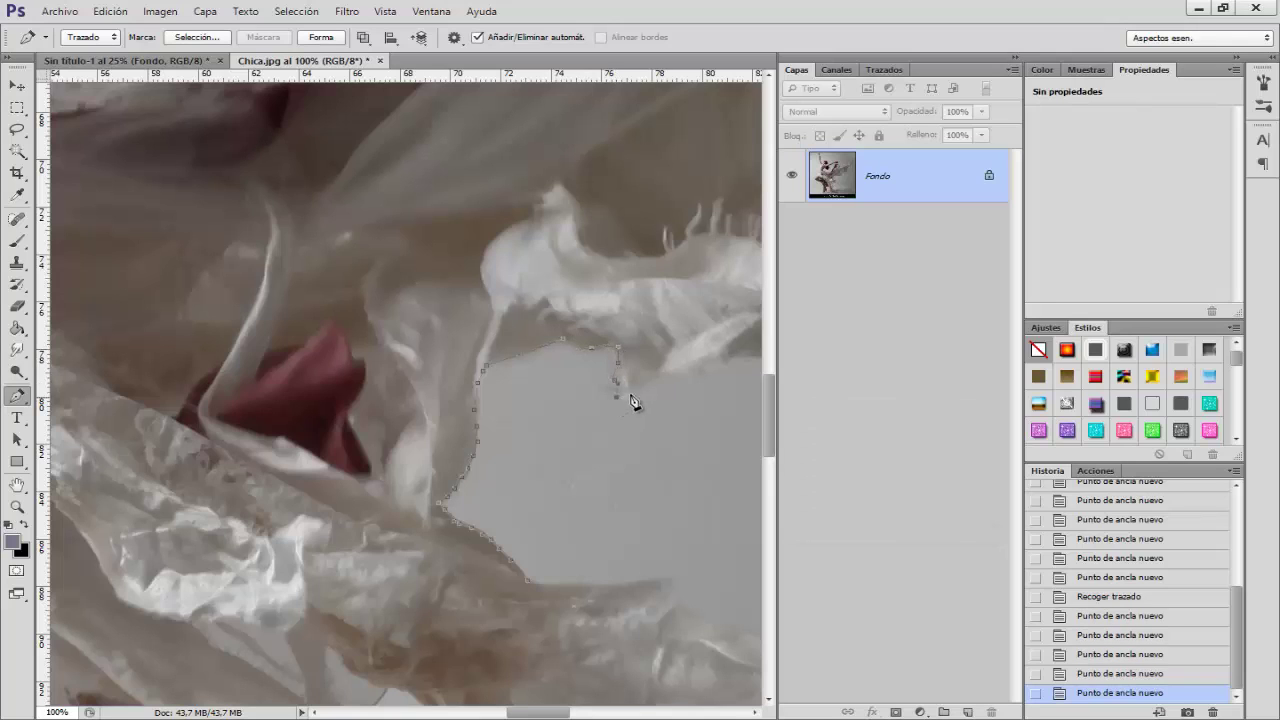
left_click(646, 381)
left_click(704, 371)
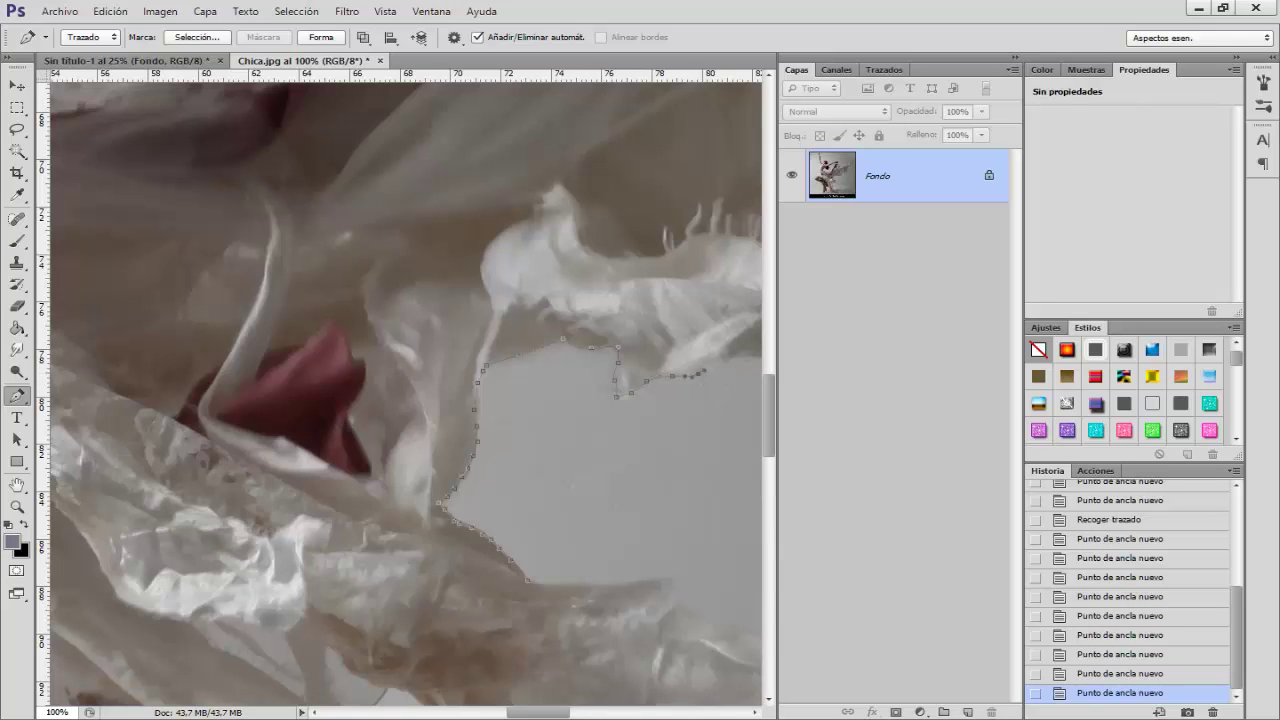
left_click_drag(558, 711, 589, 711)
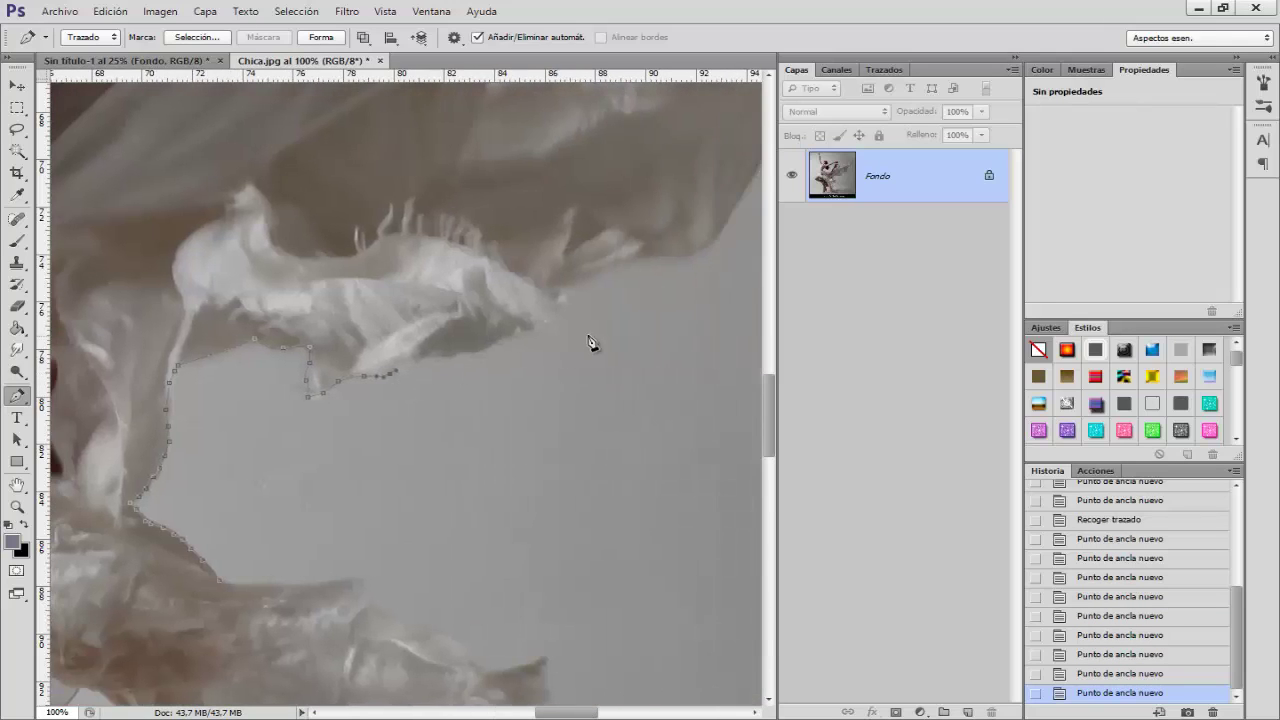
scroll(588, 341, "down", 2)
scroll(588, 341, "down", 1)
scroll(588, 341, "down", 2)
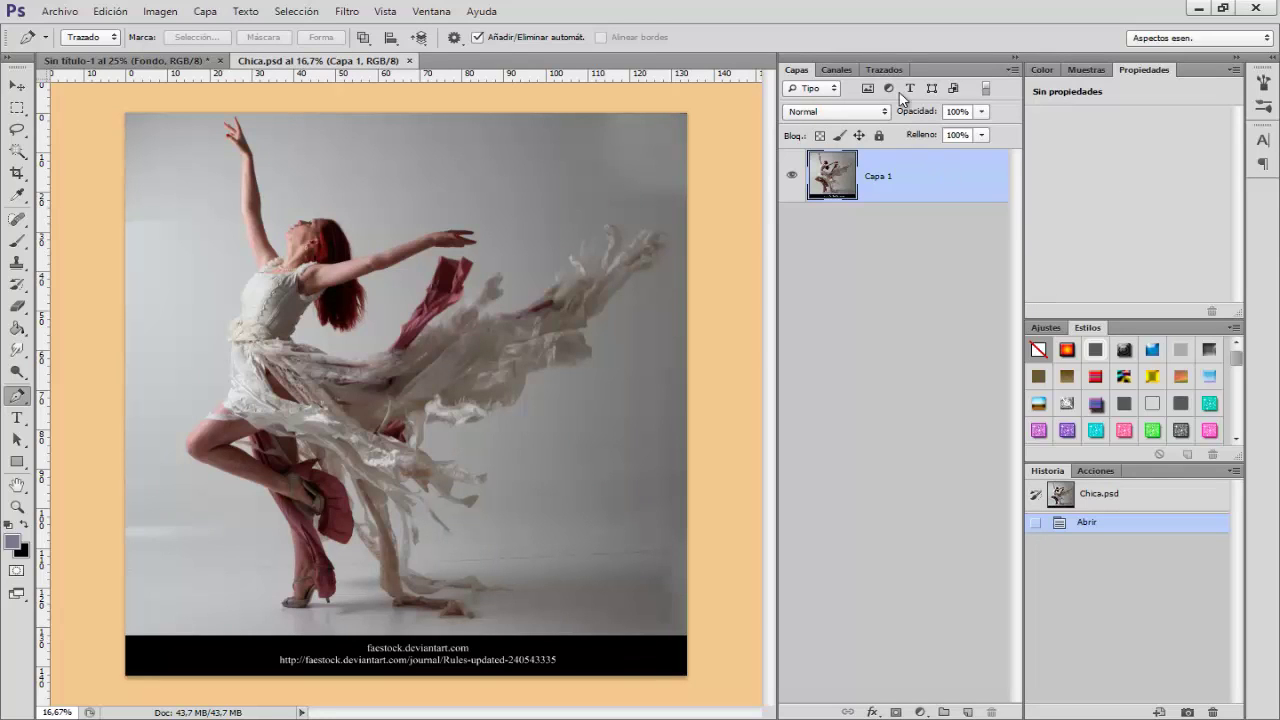
- Convert the dancer's work path into a selection with a 0 px feather radius
left_click(880, 70)
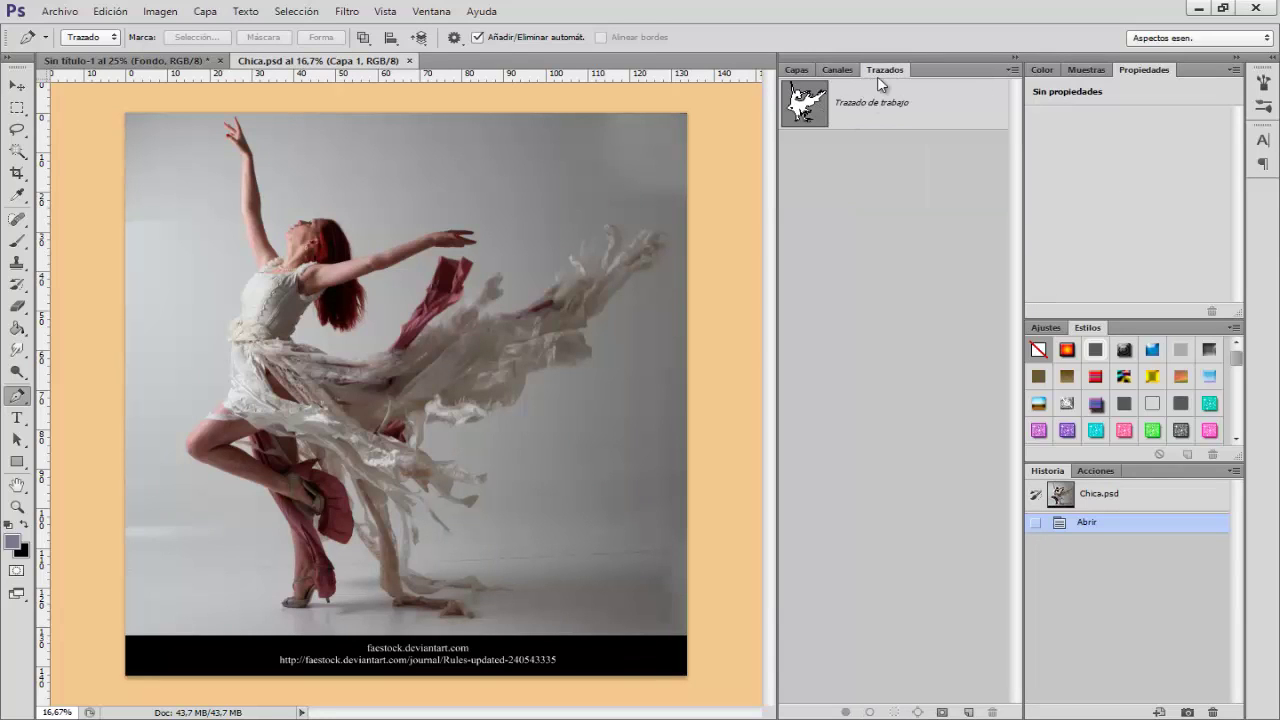
left_click(797, 70)
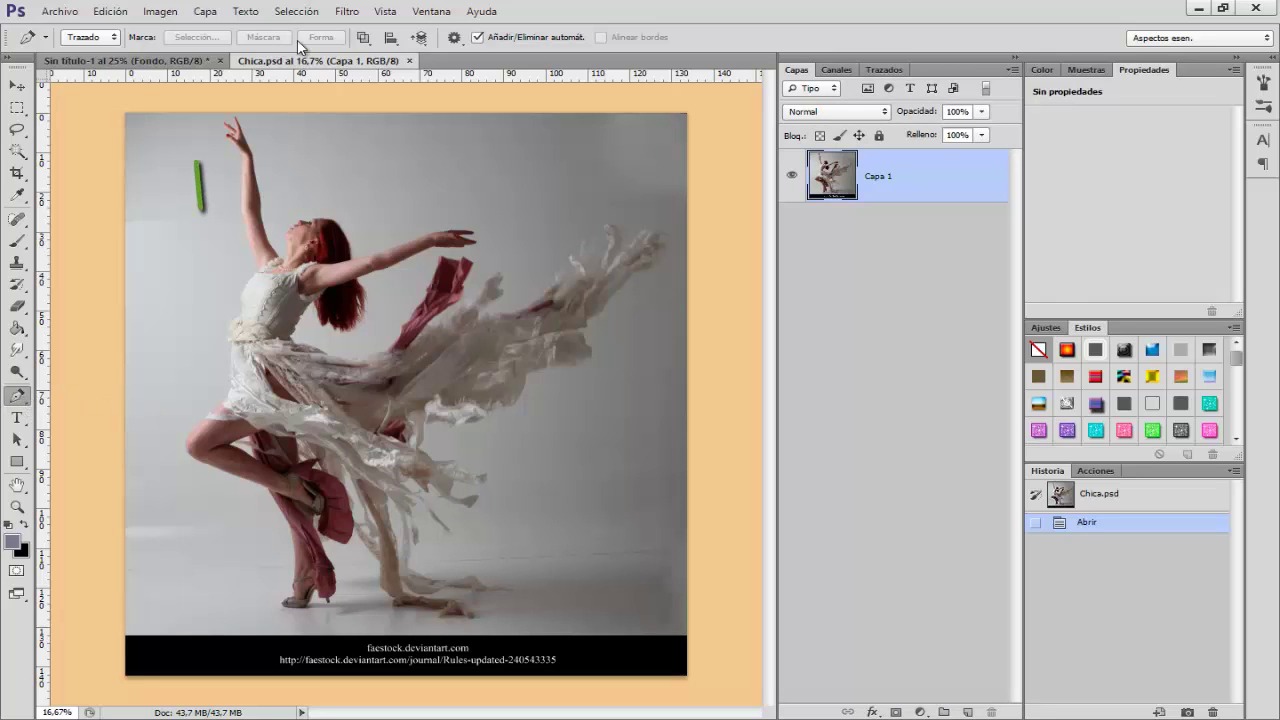
left_click(22, 400)
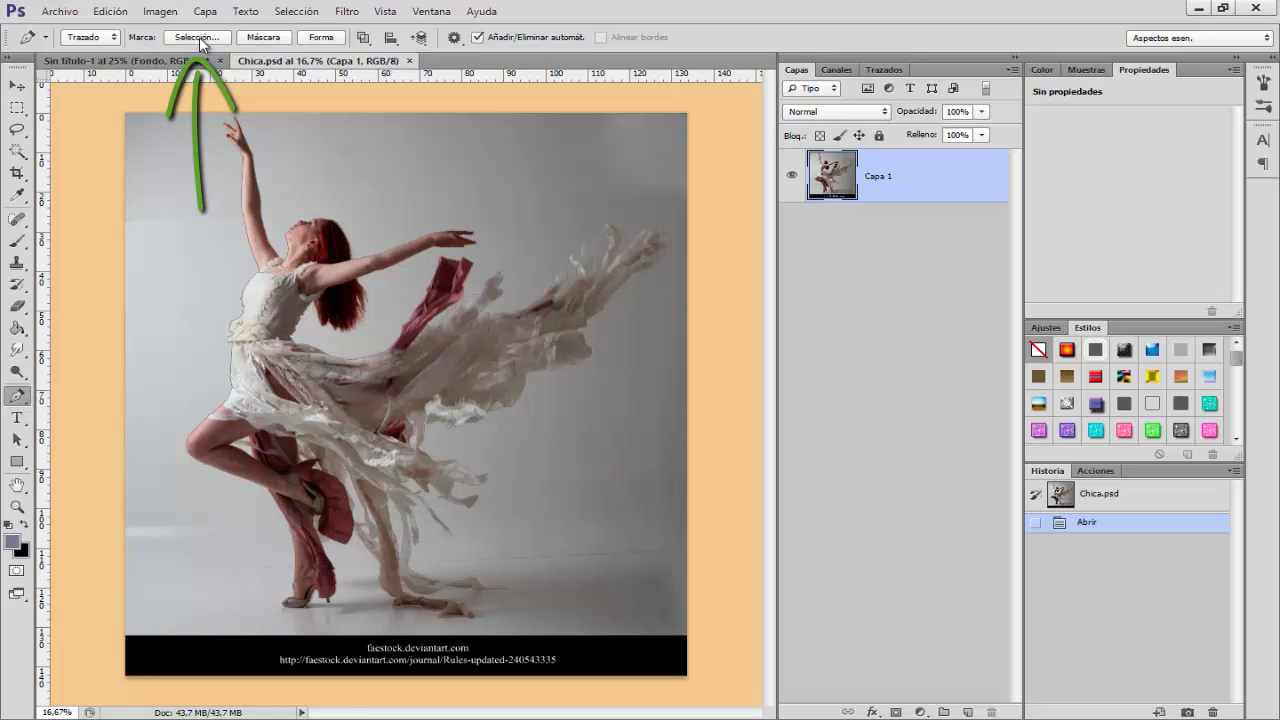
left_click(197, 37)
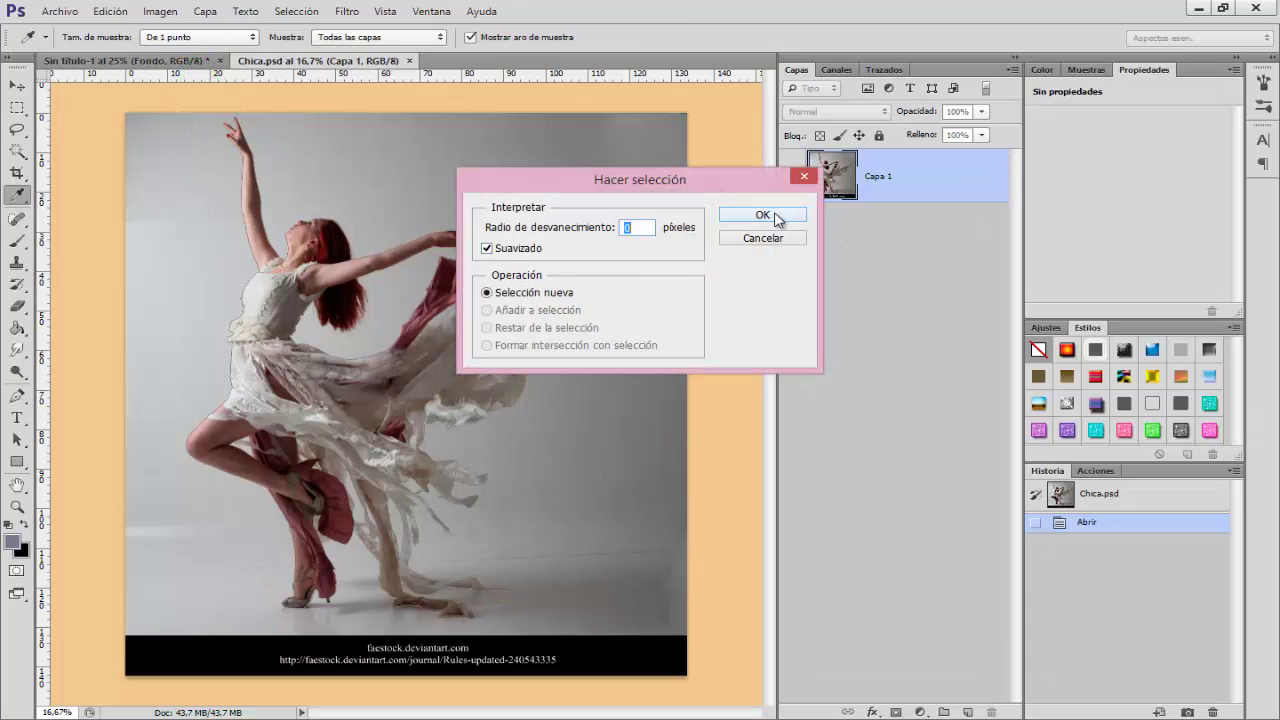
left_click(770, 216)
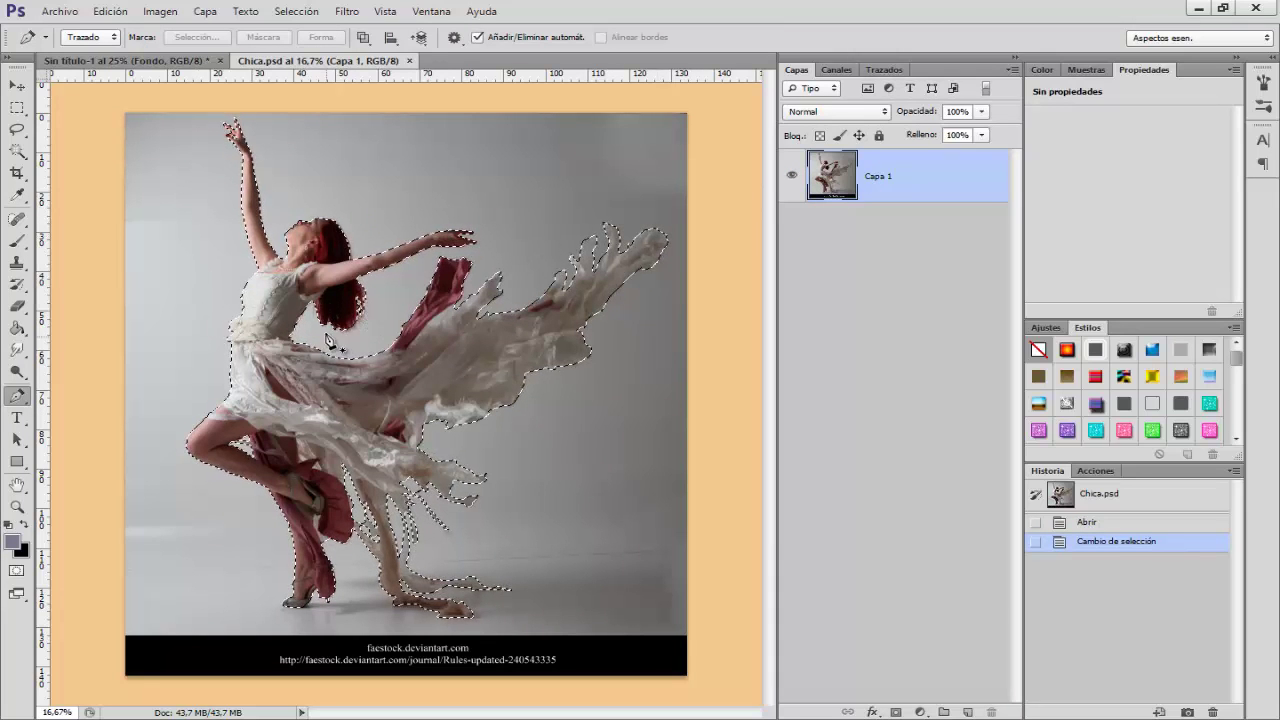
- Inspect the selection edges up close, then choose the Rectangular Marquee tool
key("ctrl+plus")
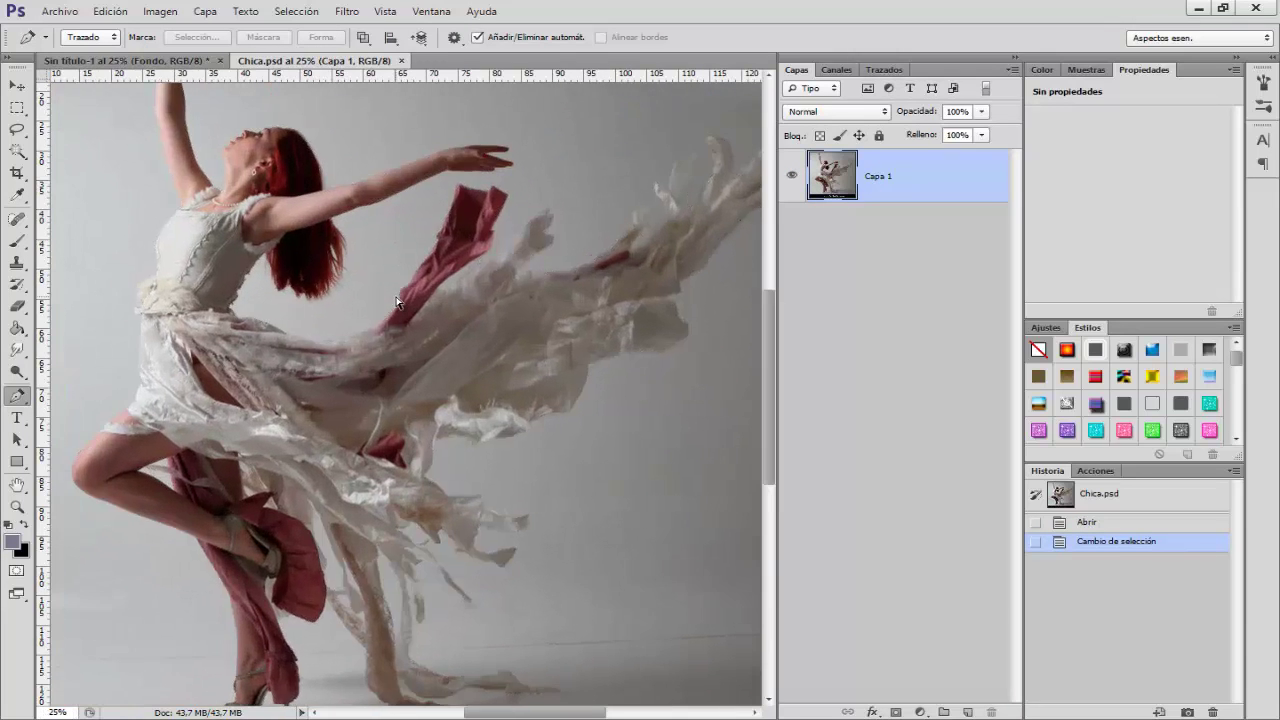
key("ctrl+plus")
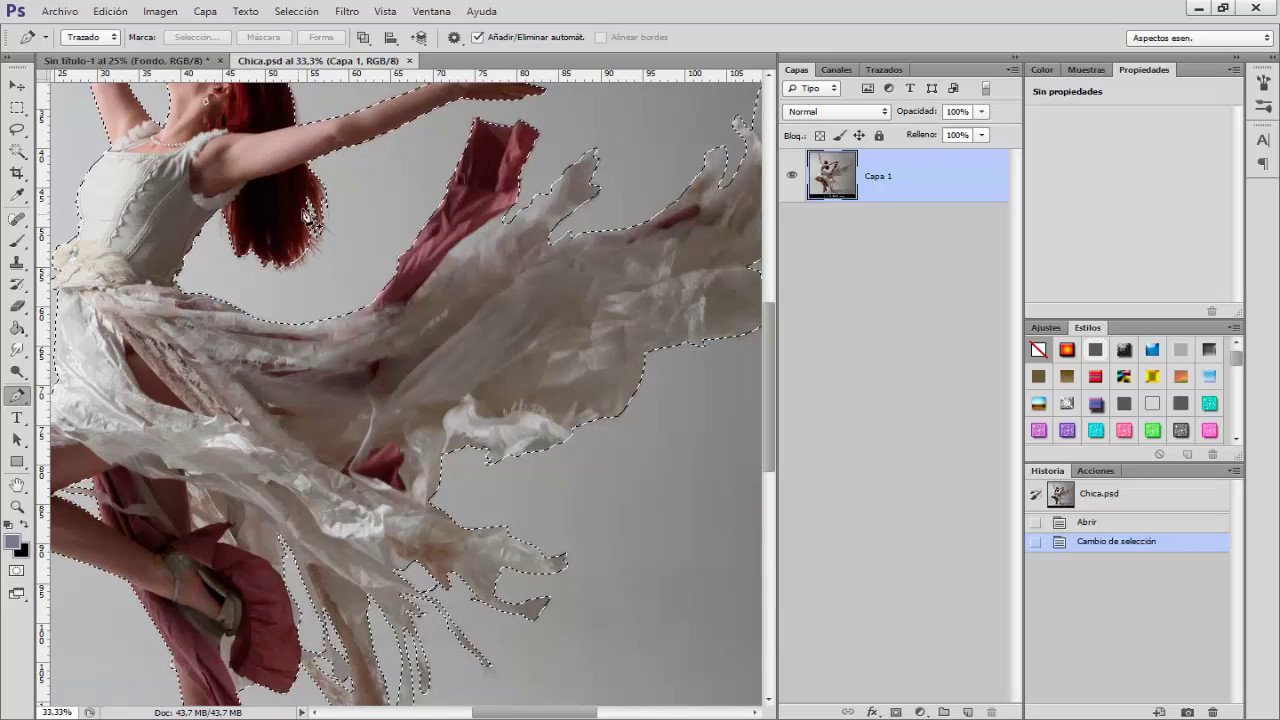
scroll(363, 200, "up", 2)
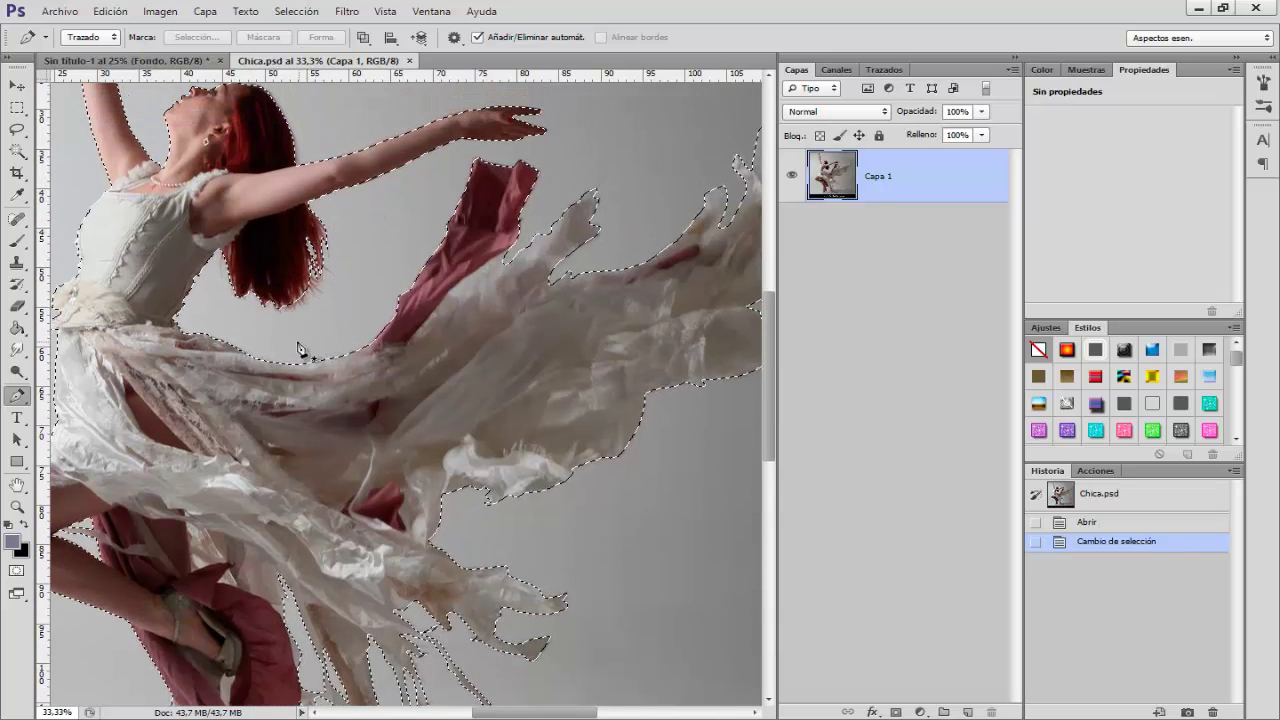
key("ctrl+minus")
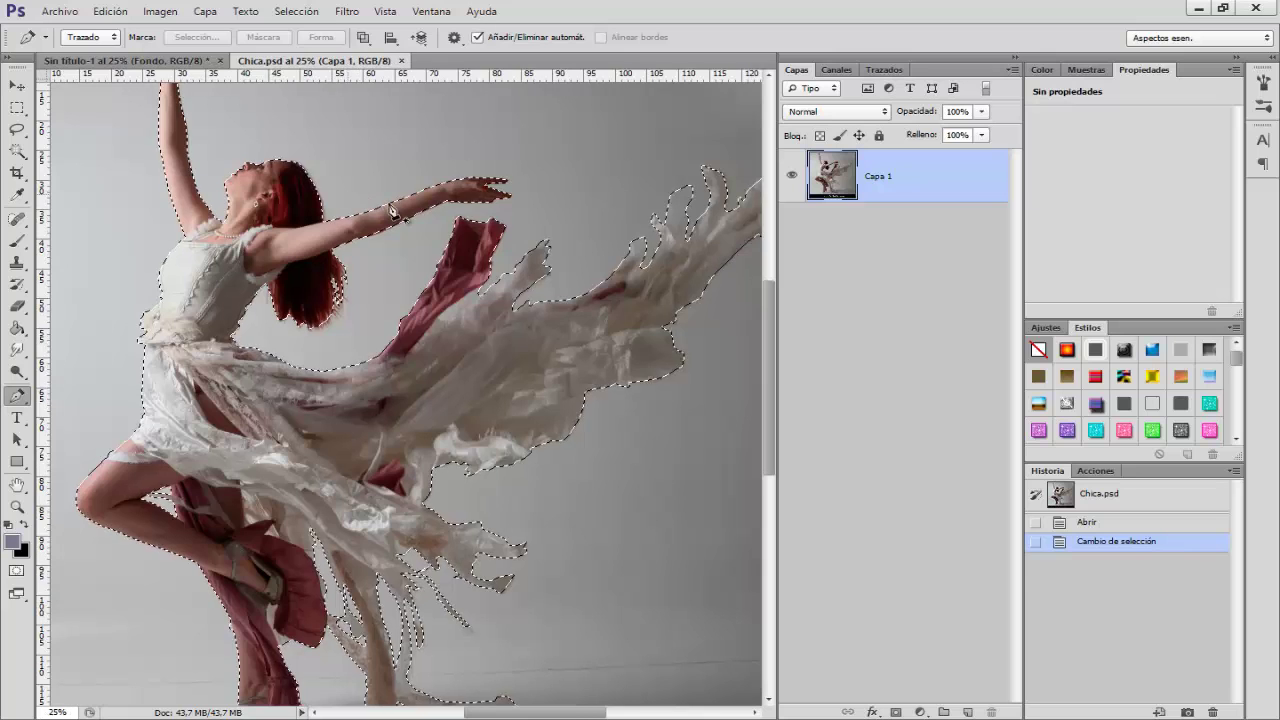
left_click_drag(555, 713, 545, 713)
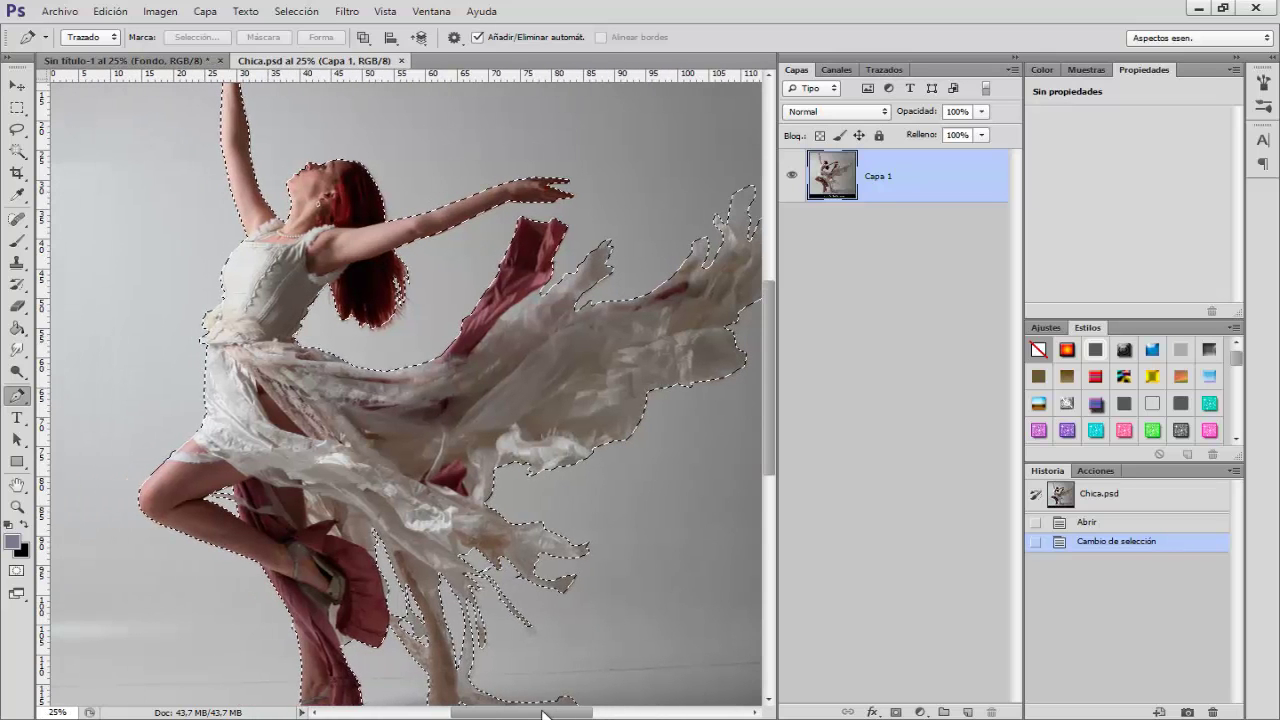
left_click(16, 107)
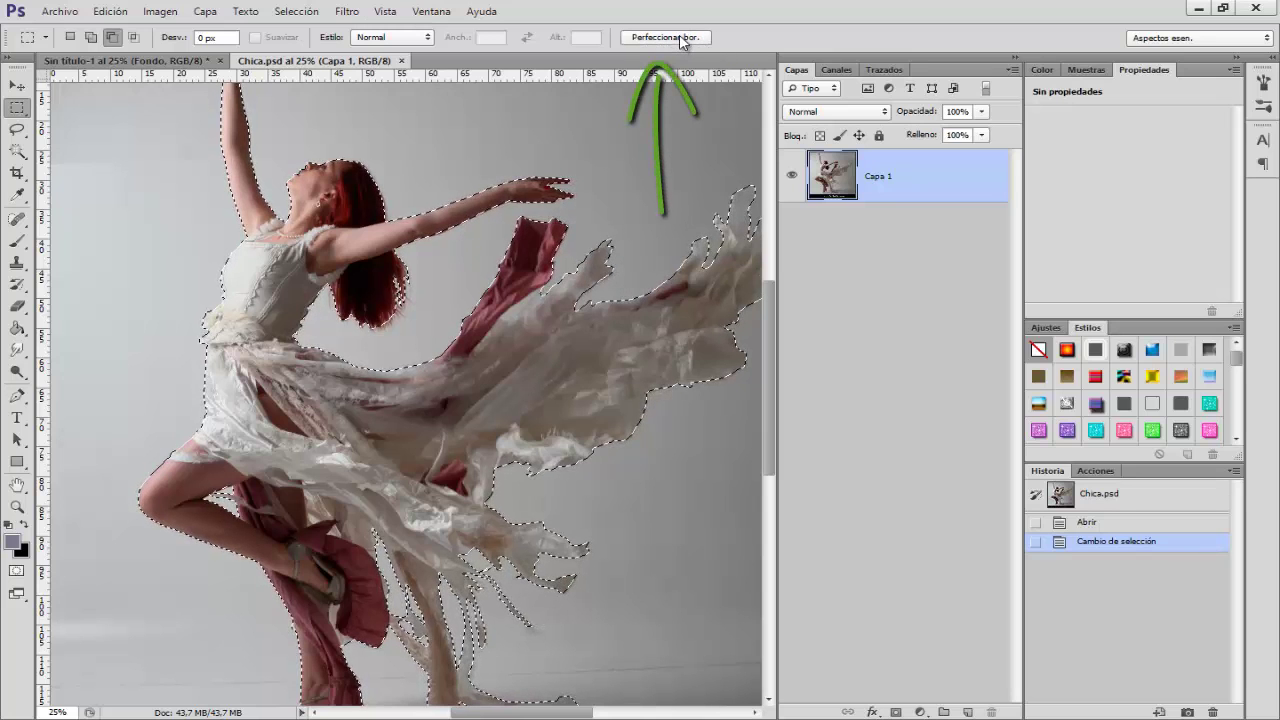
- In Refine Edge, enable Smart Radius and raise the detection radius
left_click(683, 38)
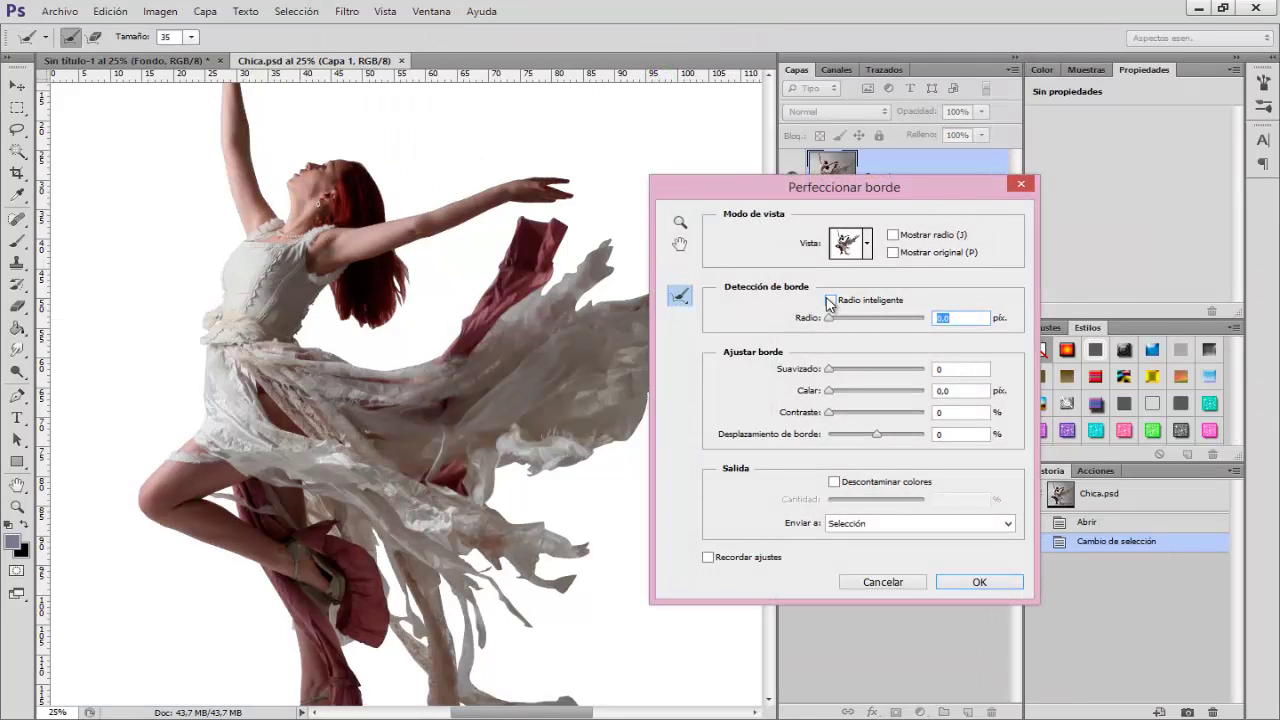
left_click(832, 301)
left_click_drag(830, 318, 833, 319)
scroll(368, 283, "up", 2)
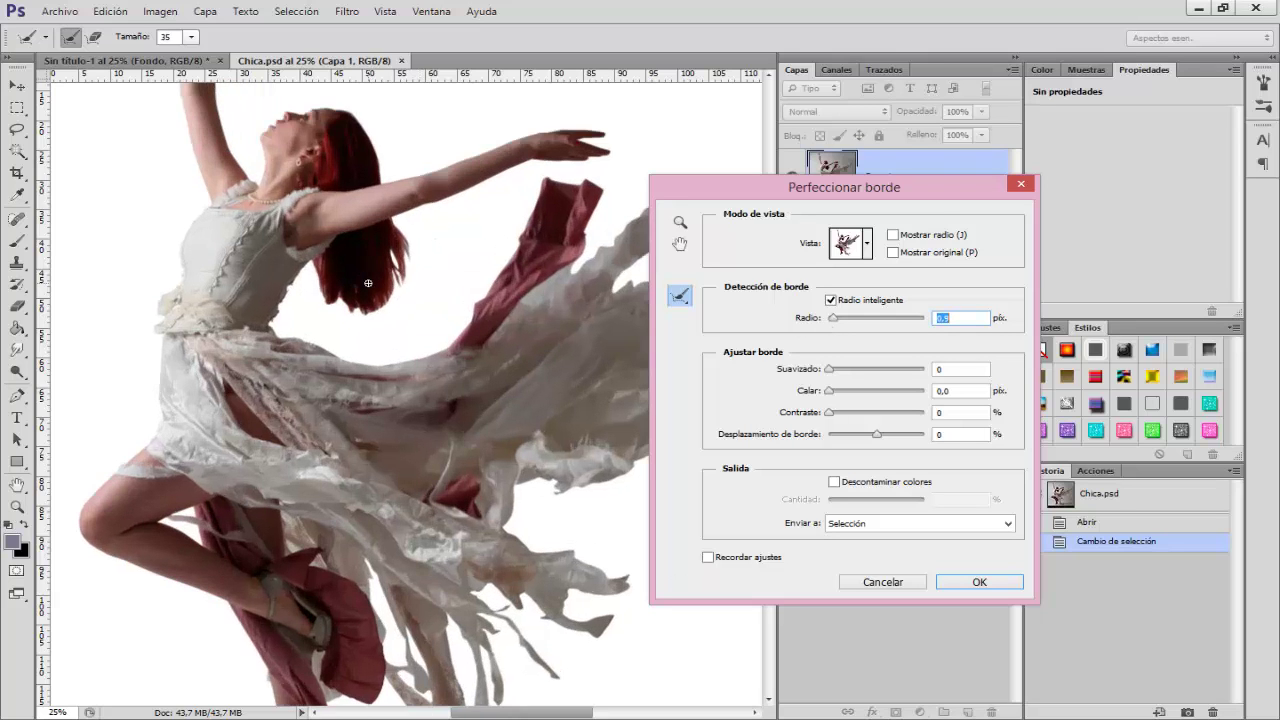
scroll(368, 283, "up", 1)
type("+")
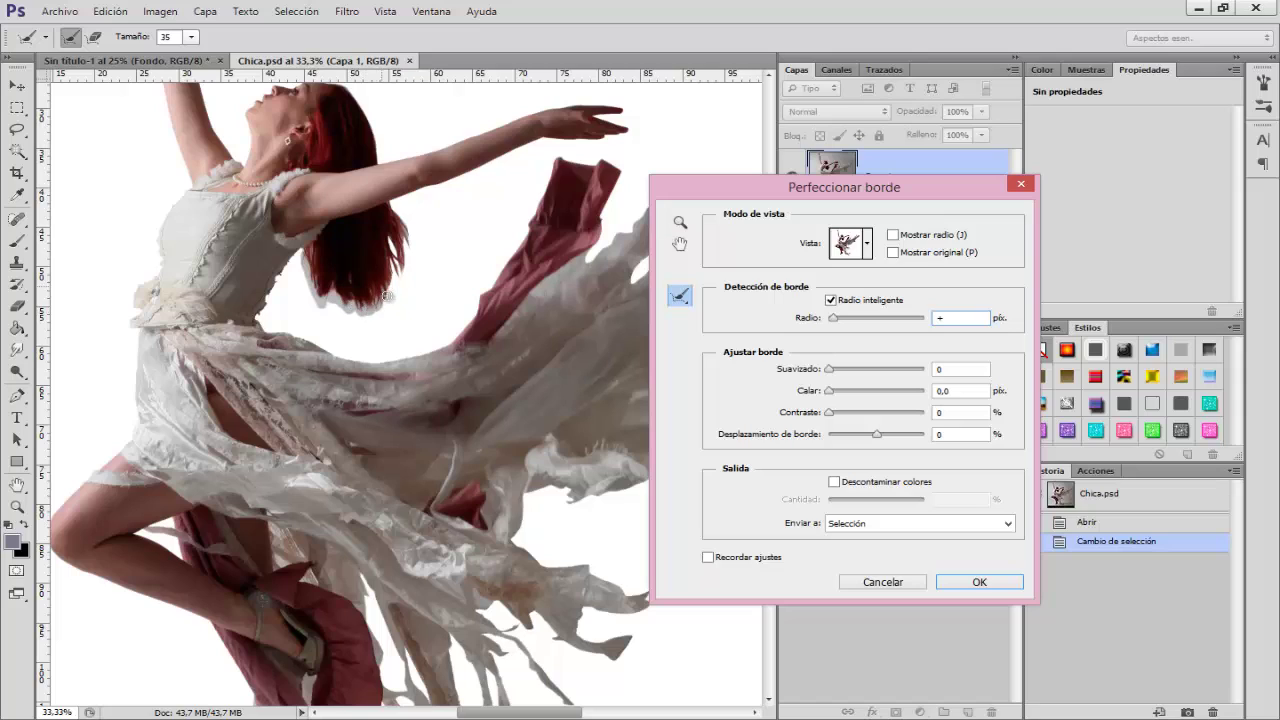
- Brush over the hair edges and raise the radius to 2.5 px, reviewing the dancer
left_click_drag(397, 256, 408, 252)
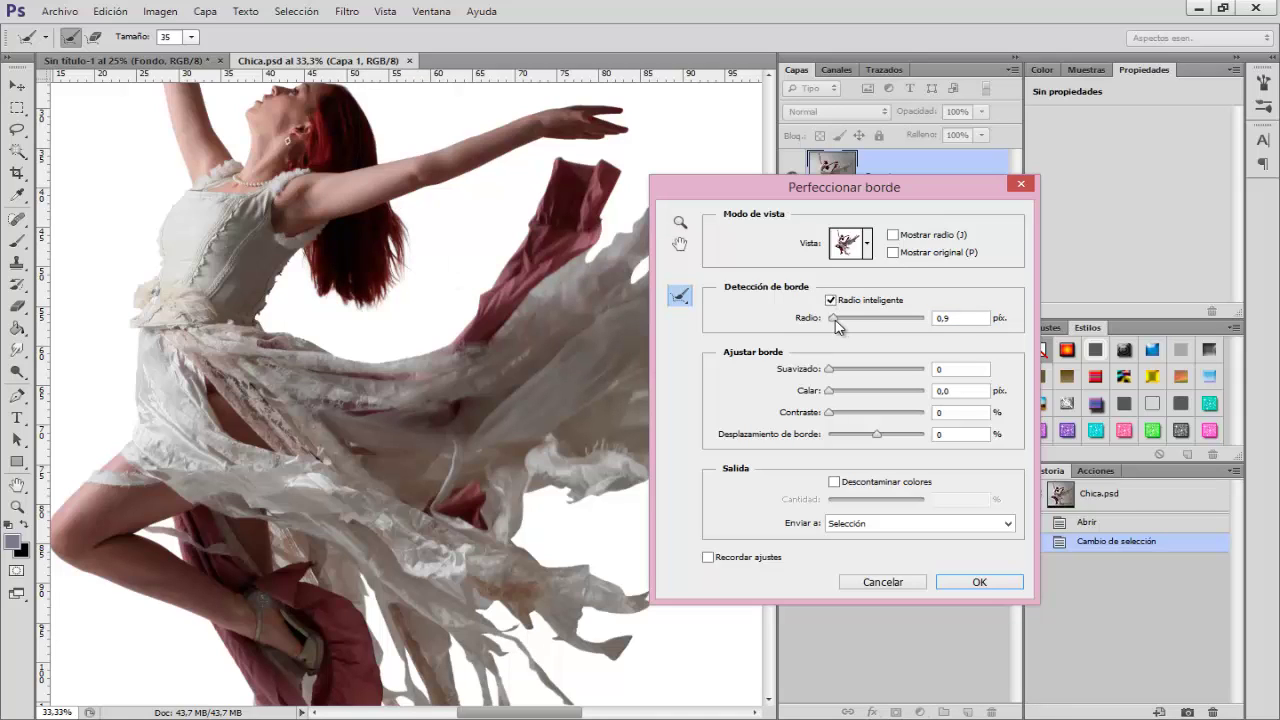
left_click_drag(838, 320, 843, 320)
left_click_drag(373, 146, 366, 116)
key("ctrl+minus")
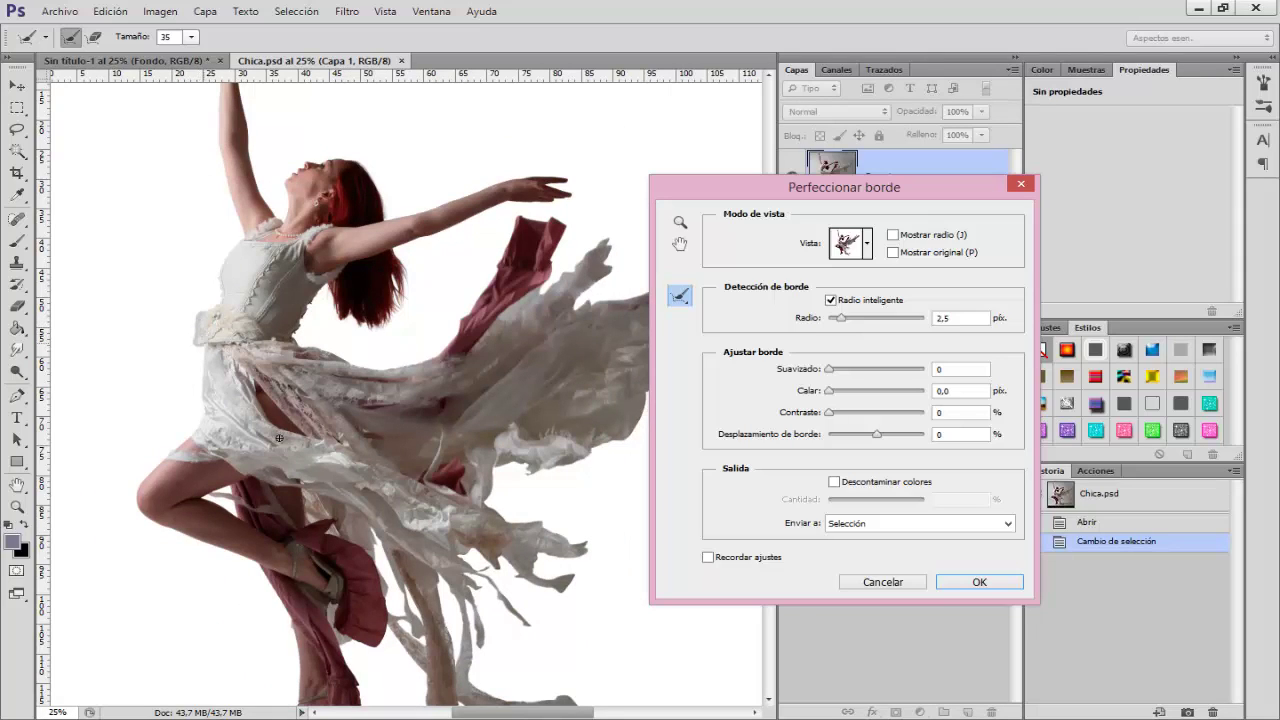
scroll(434, 450, "down", 2)
scroll(433, 455, "down", 2)
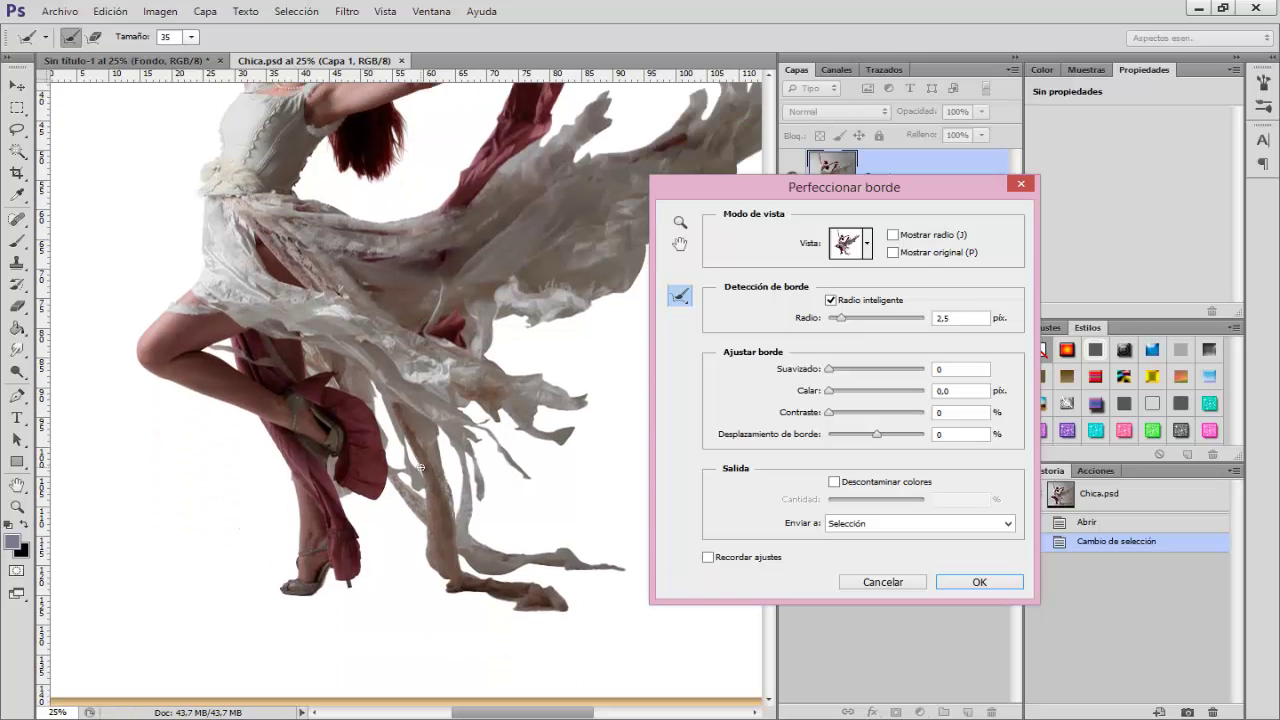
scroll(431, 463, "down", 3)
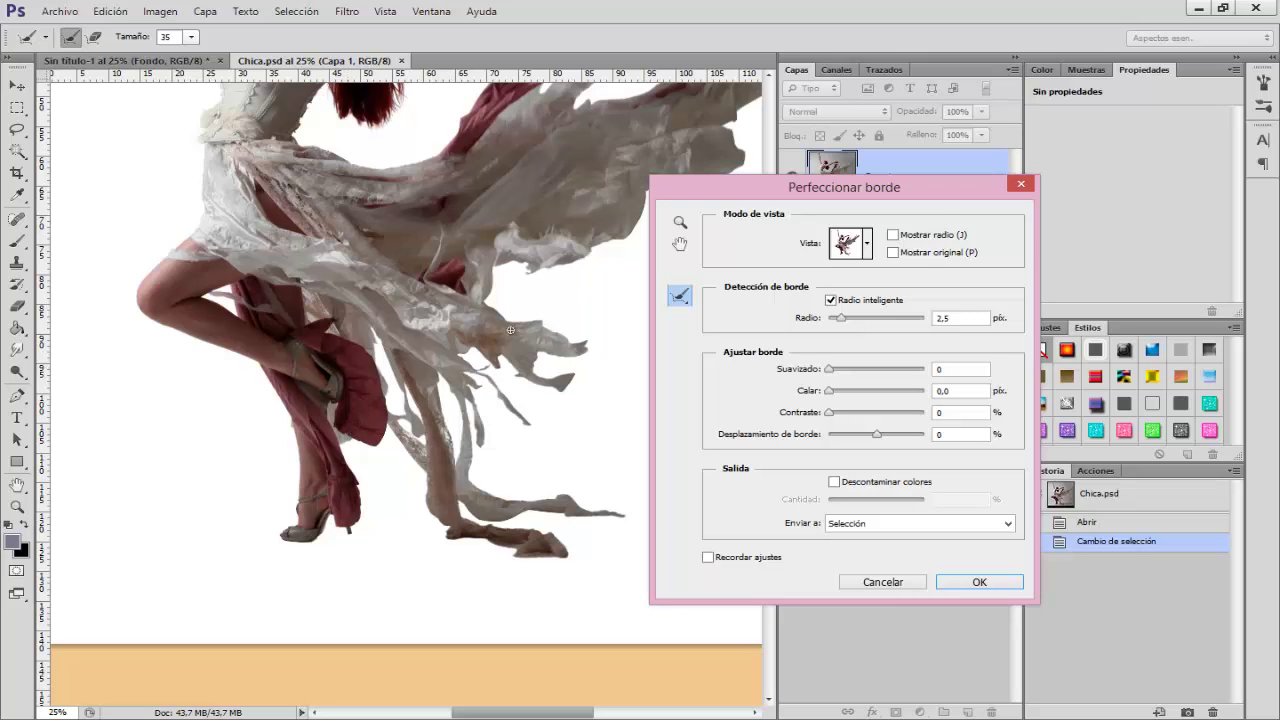
scroll(588, 313, "up", 2)
scroll(590, 311, "up", 2)
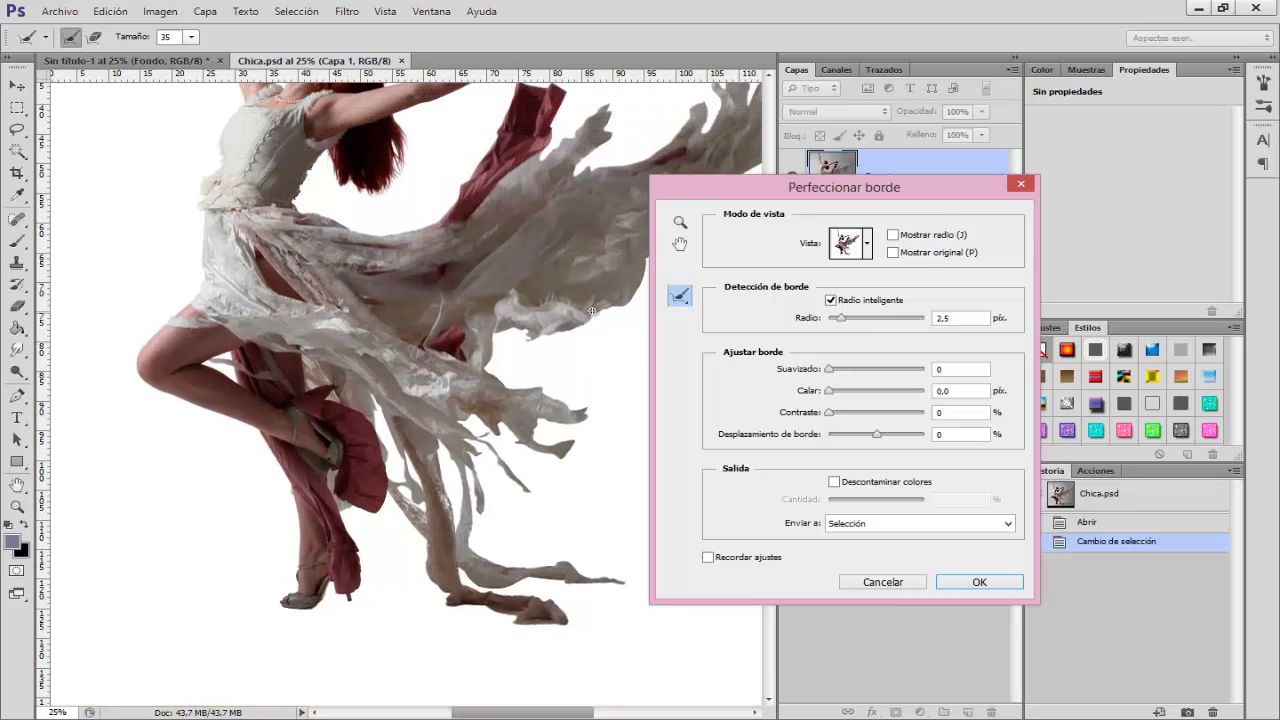
scroll(592, 309, "up", 2)
scroll(600, 400, "down", 2)
scroll(534, 399, "down", 2)
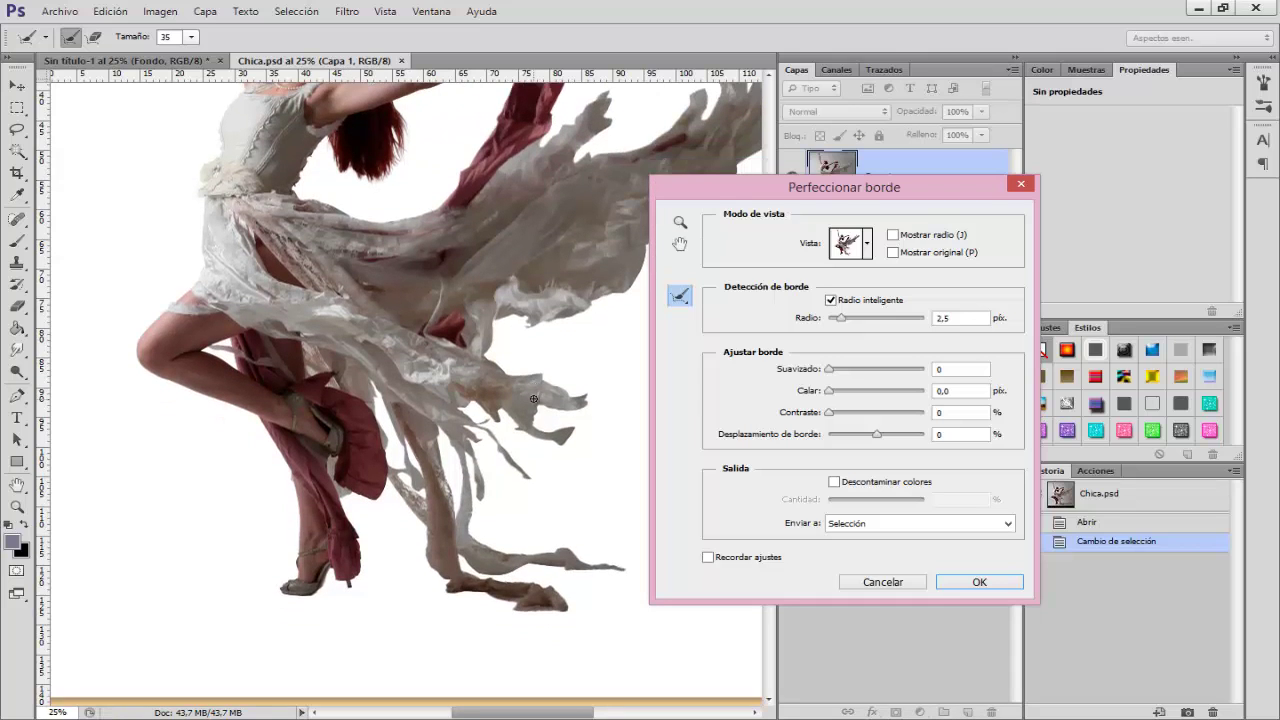
scroll(585, 367, "down", 1)
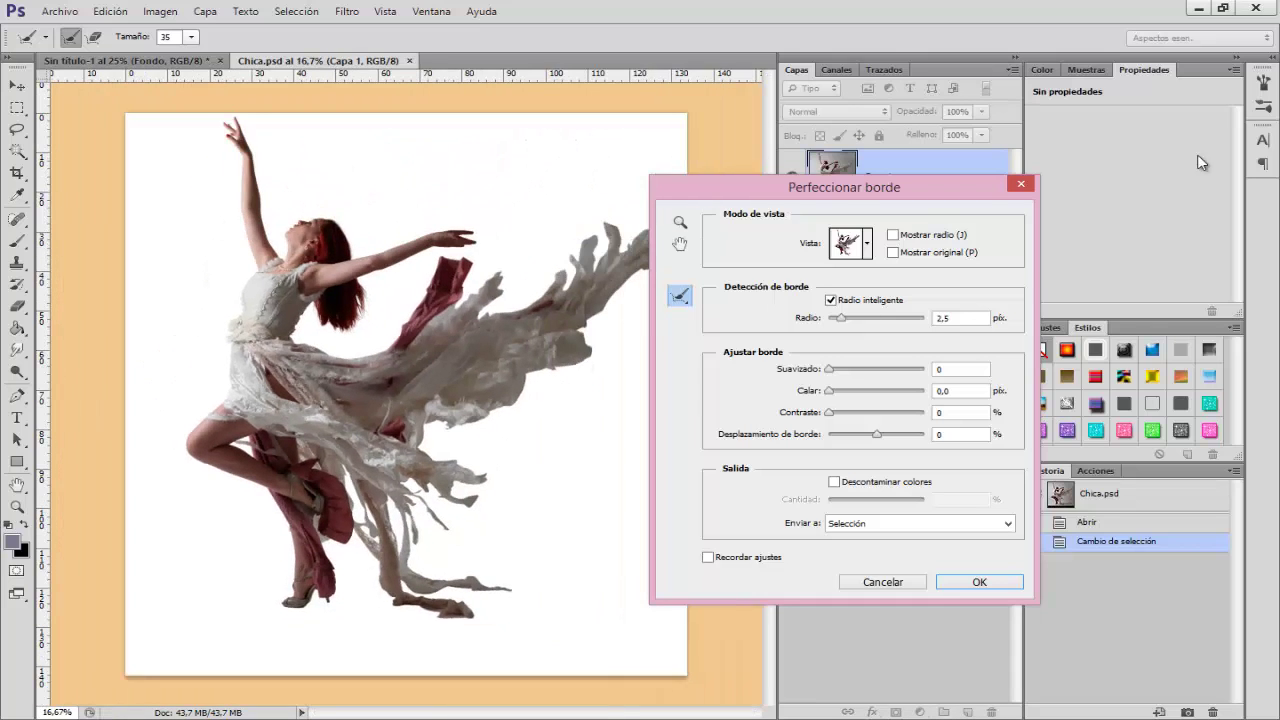
- Apply the refined edge and drag the cut-out dancer into the mountain document
left_click(980, 582)
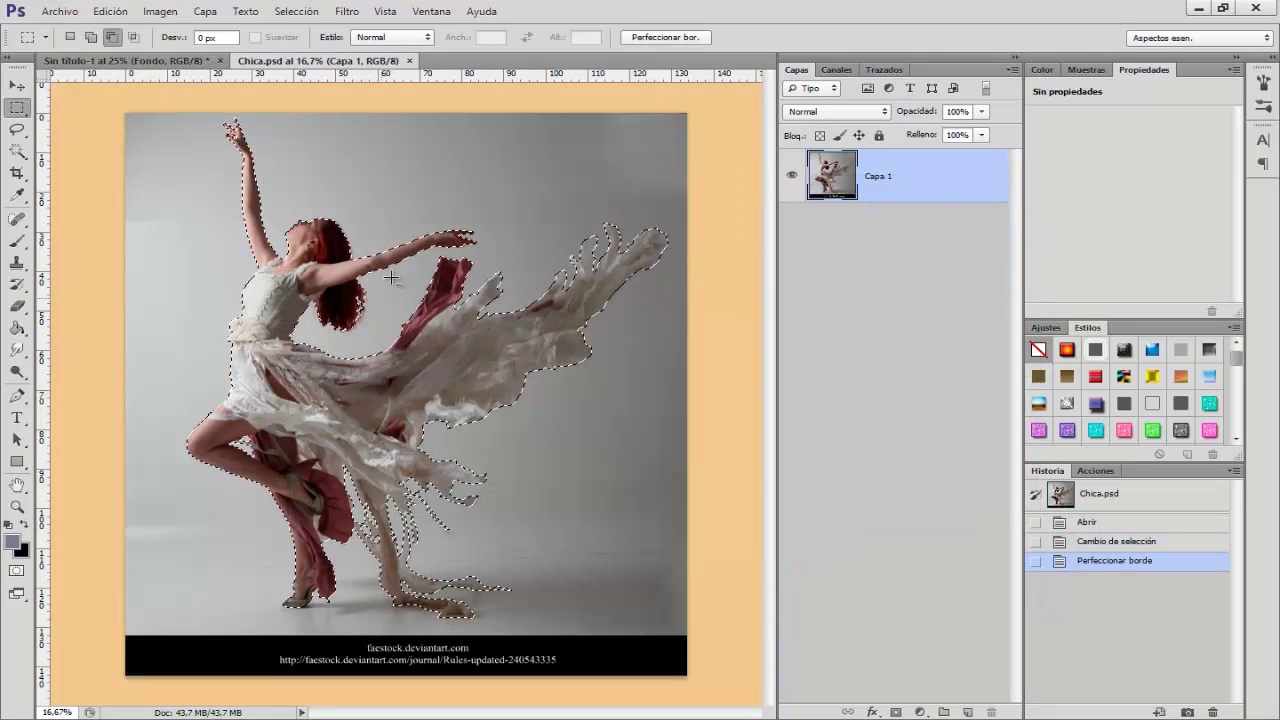
left_click(17, 86)
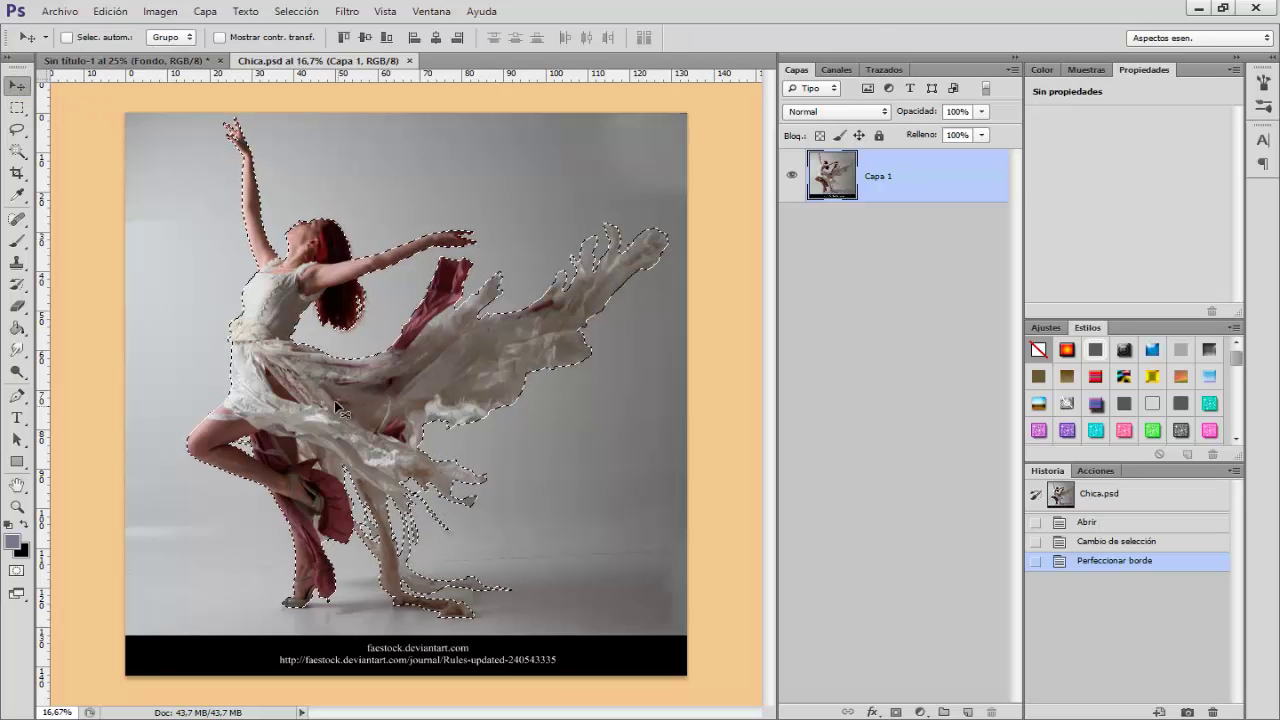
mouse_move(300, 346)
left_mouse_down()
mouse_move(207, 183)
mouse_move(376, 365)
mouse_move(451, 377)
left_mouse_up()
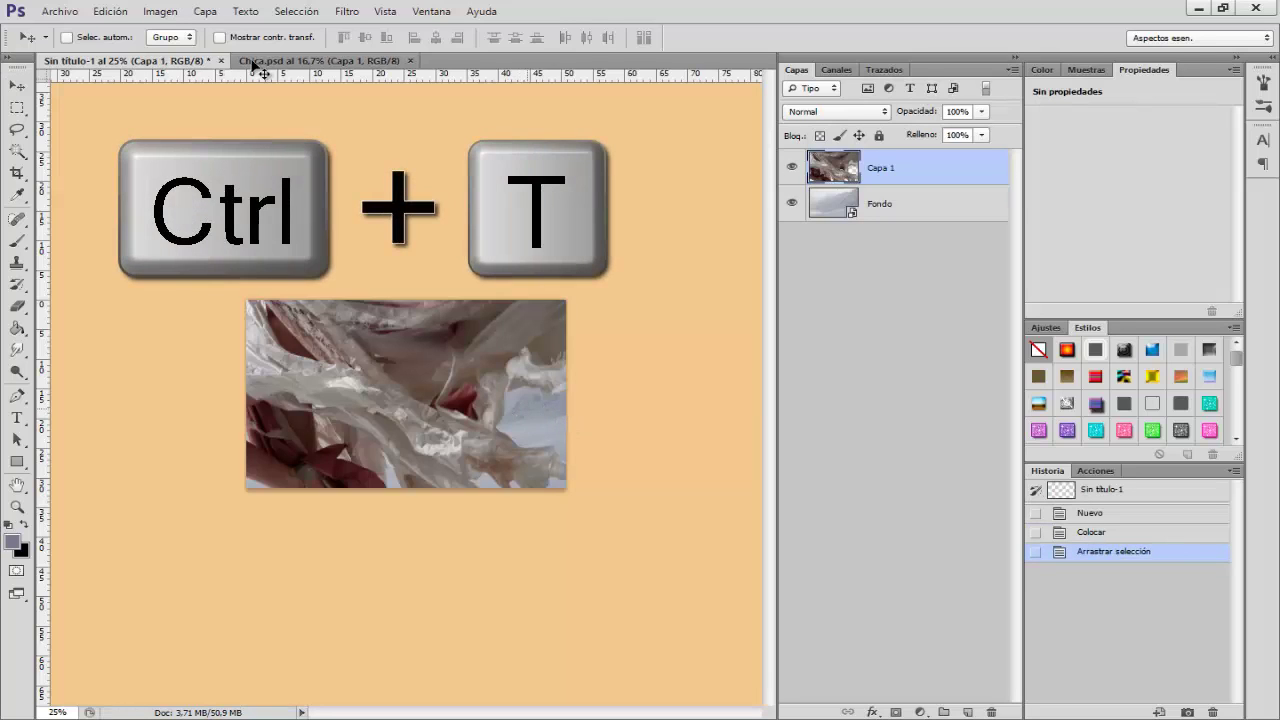
- Scale the dancer proportionally to 23.30% and move her left of centre on the mountains
key("ctrl+t")
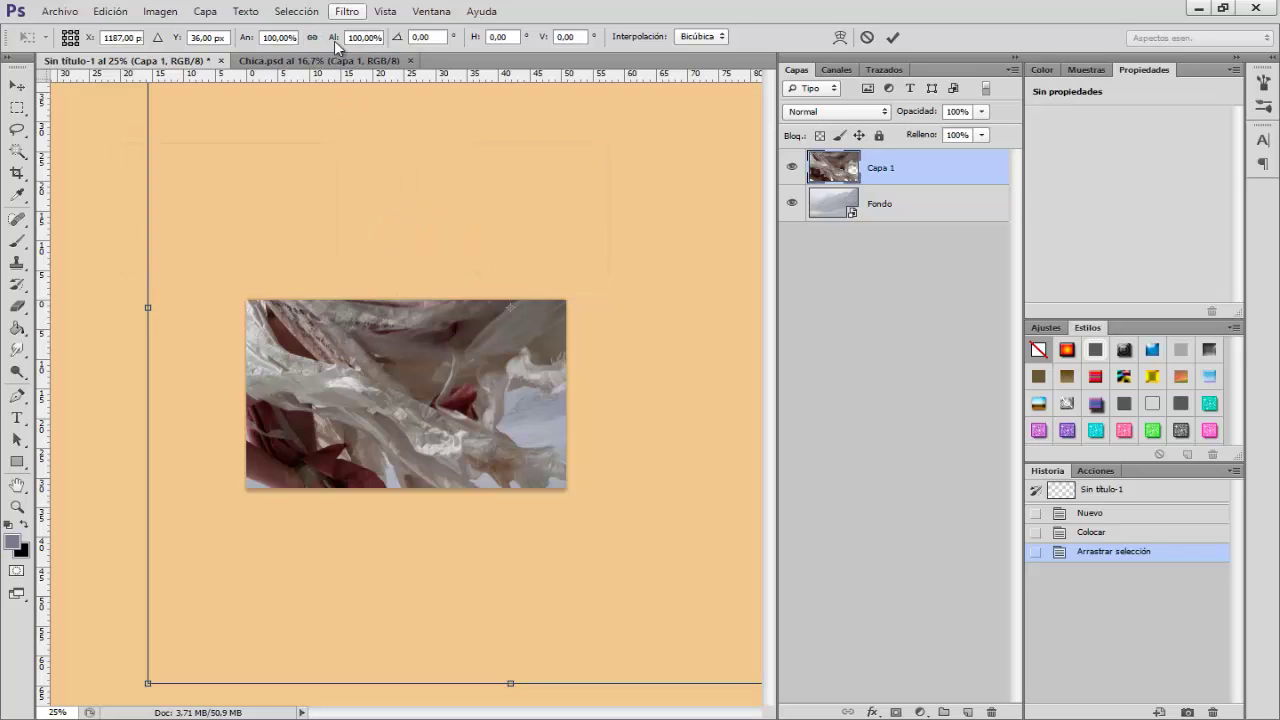
left_click(314, 38)
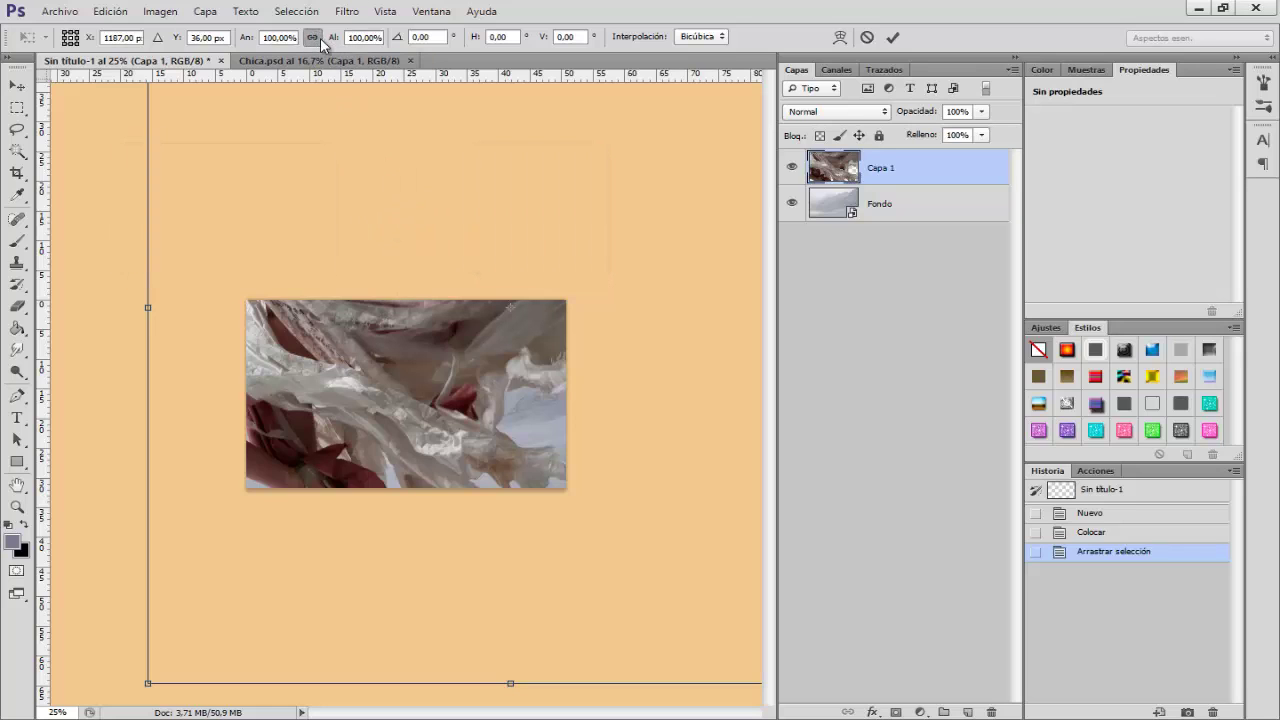
left_click_drag(336, 40, 268, 40)
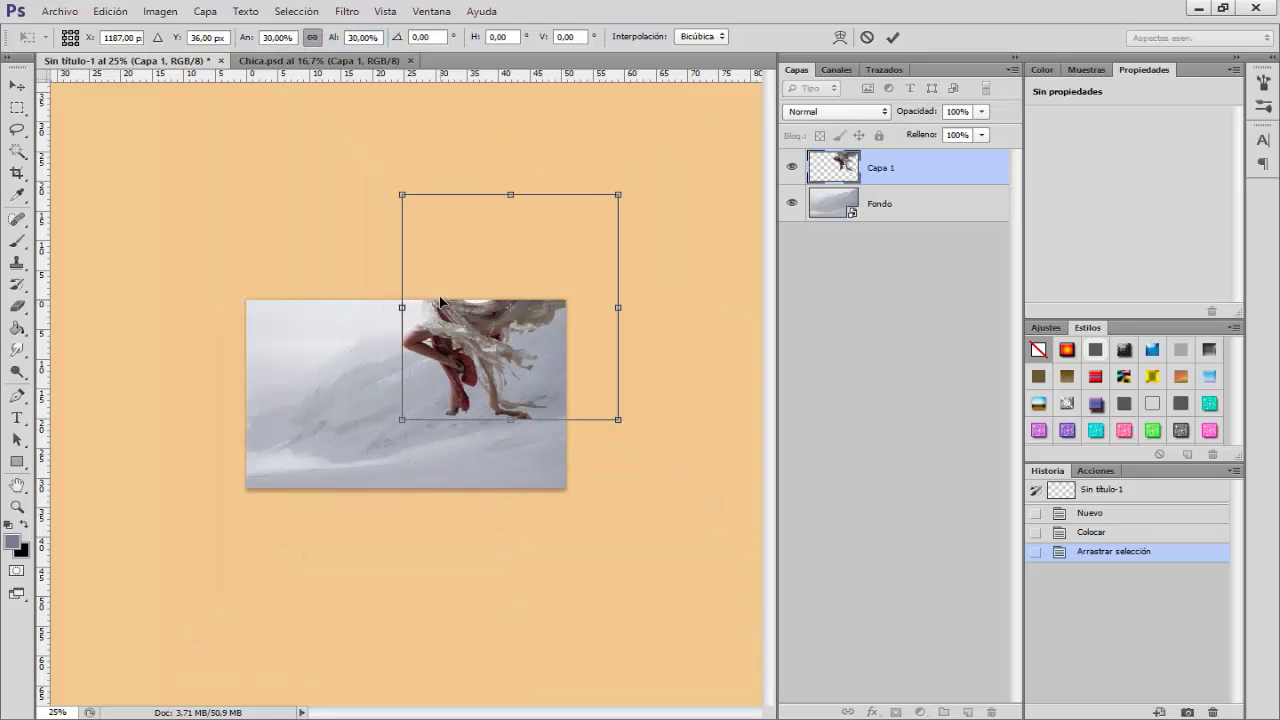
left_click_drag(432, 367, 357, 435)
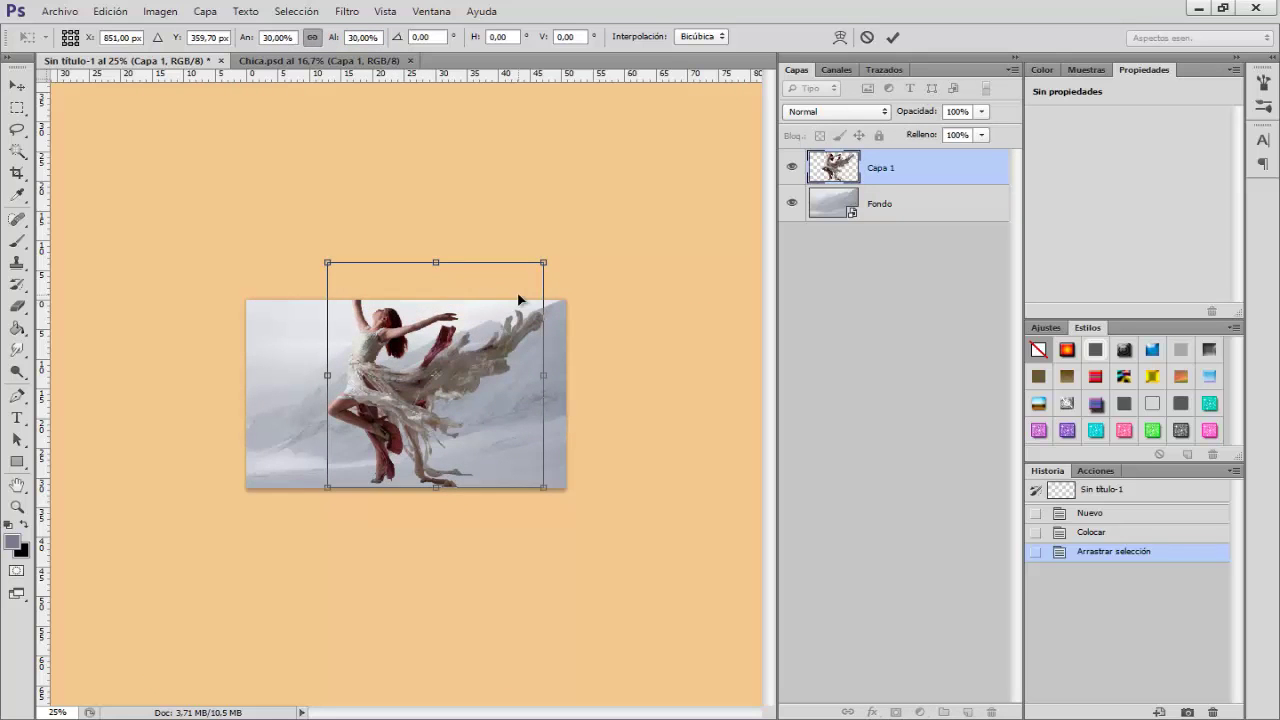
key("ctrl+plus")
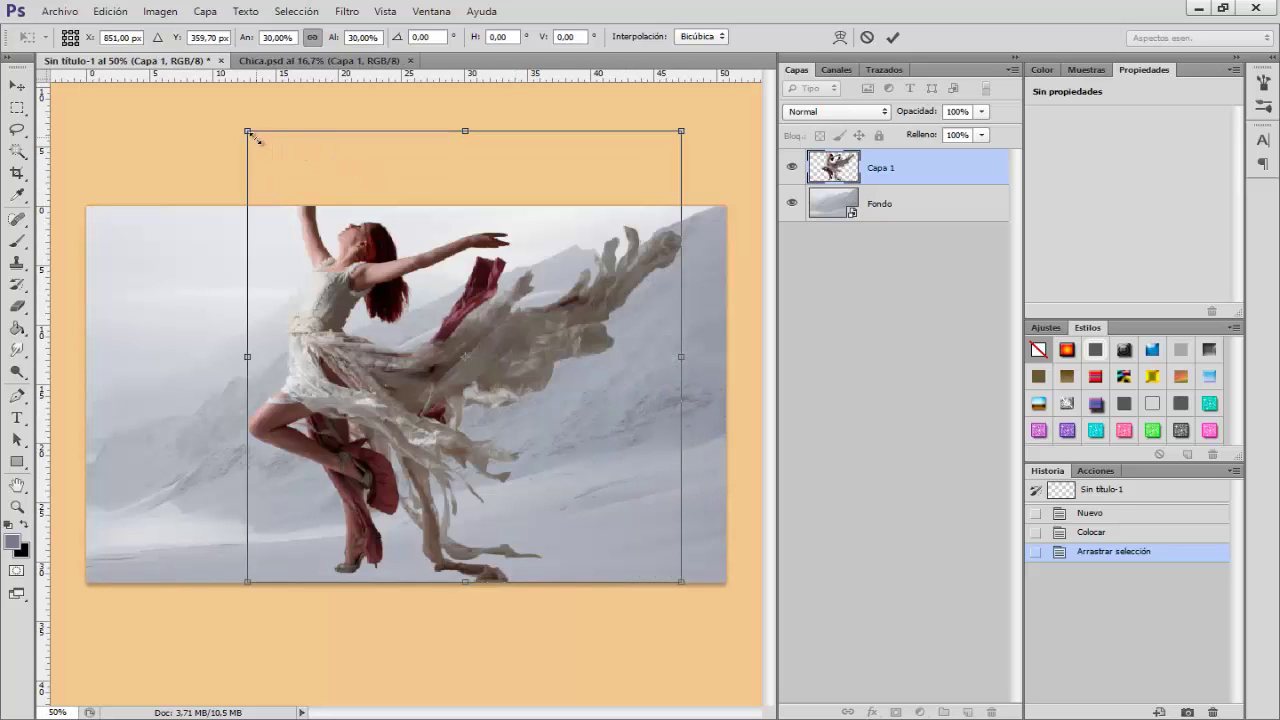
left_click_drag(250, 133, 340, 244)
left_click_drag(432, 489, 316, 483)
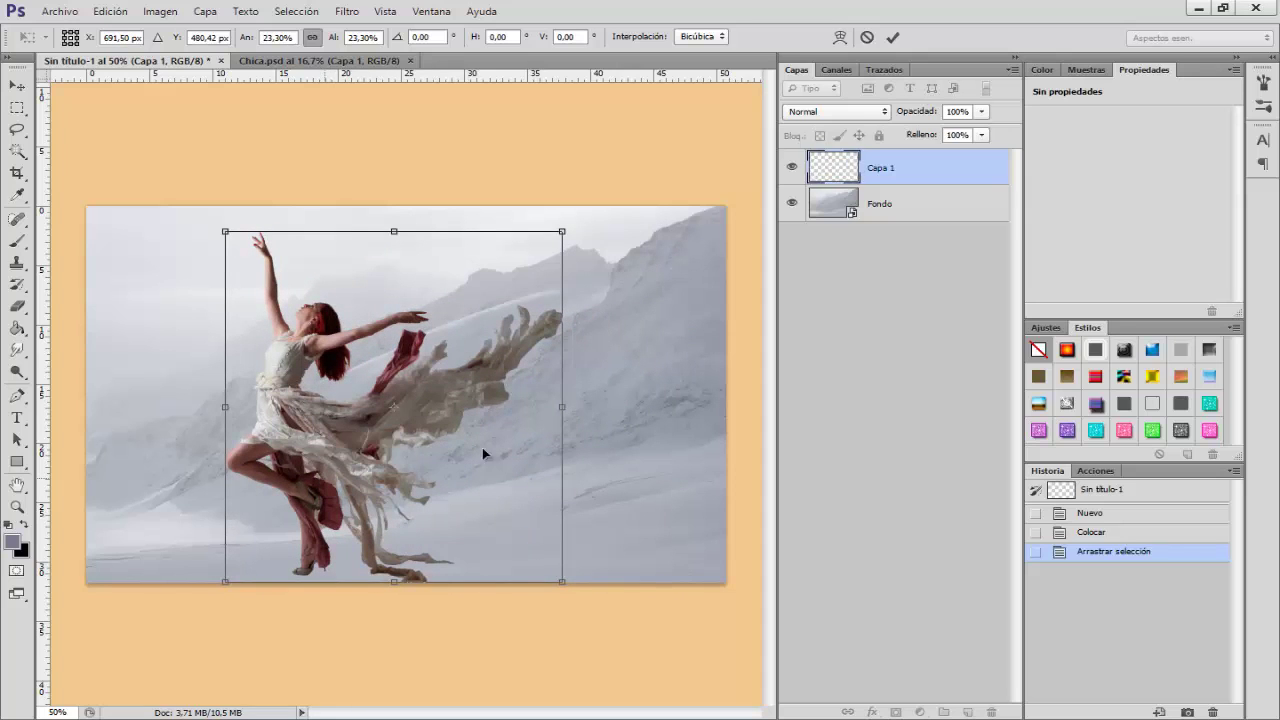
key("Return")
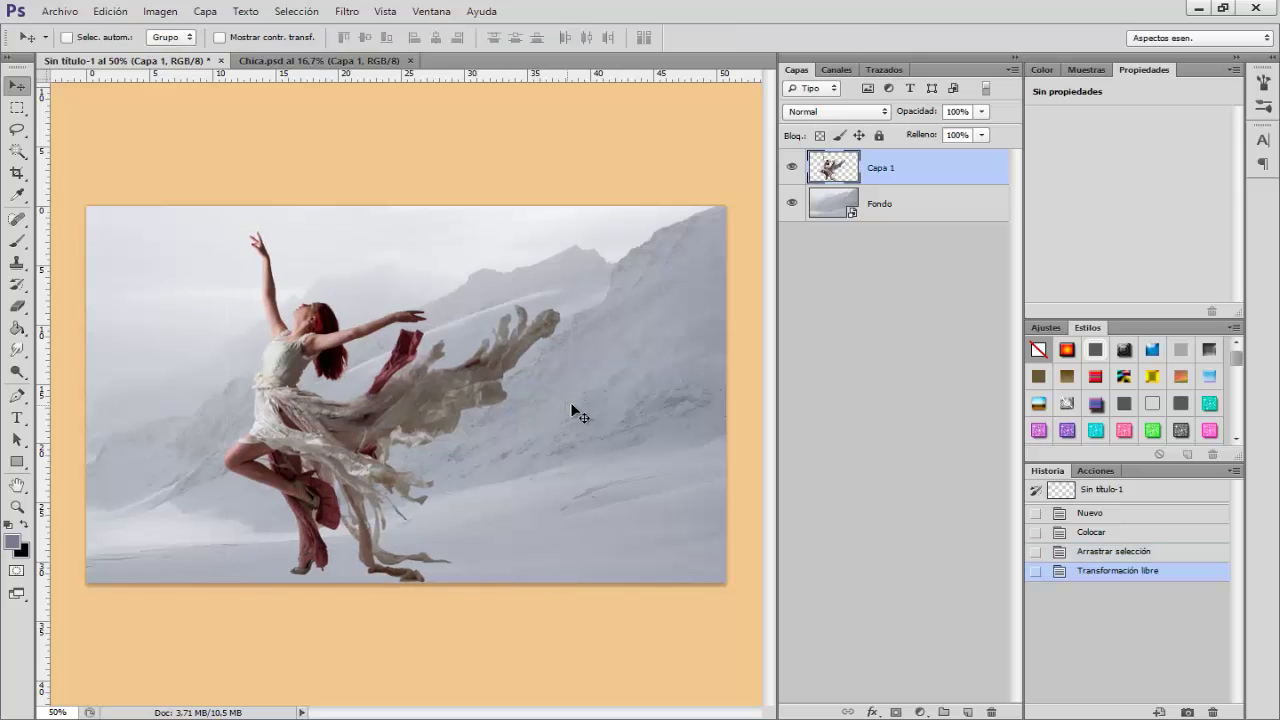
- Rename layer Capa 1 to Chica, then zoom to 200% on the legs
double_click(879, 166)
type("ca")
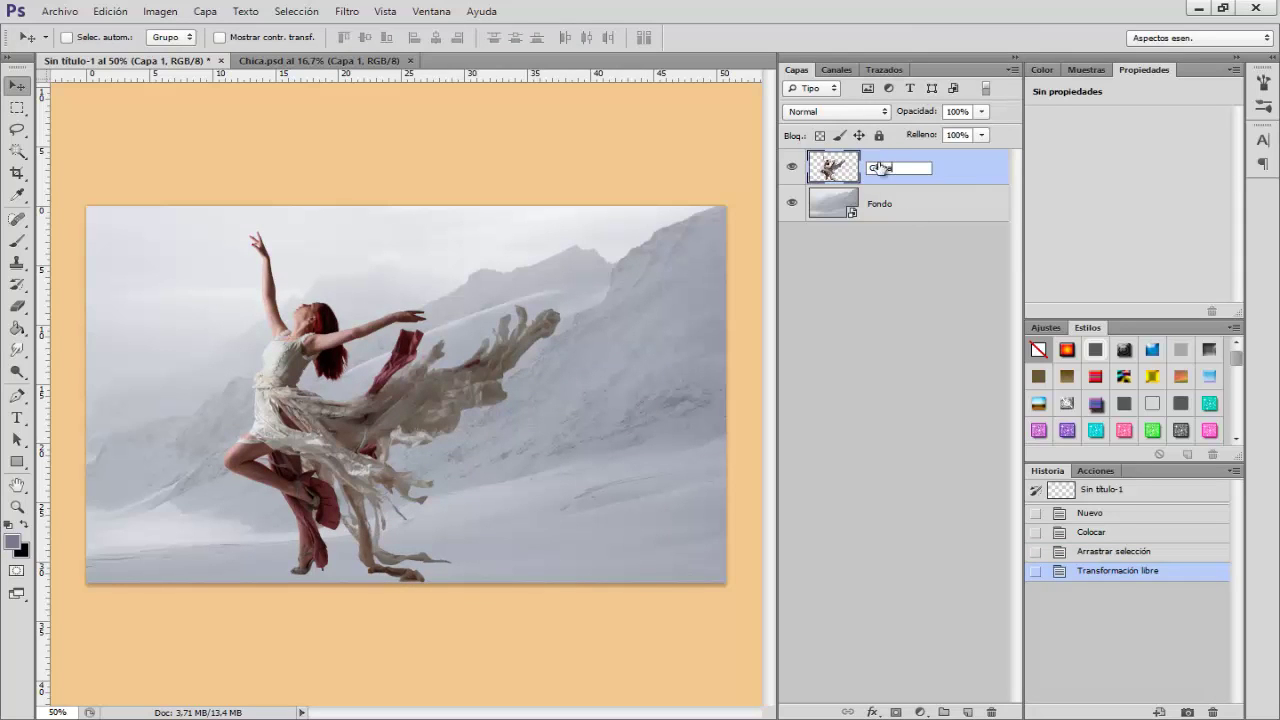
key("Return")
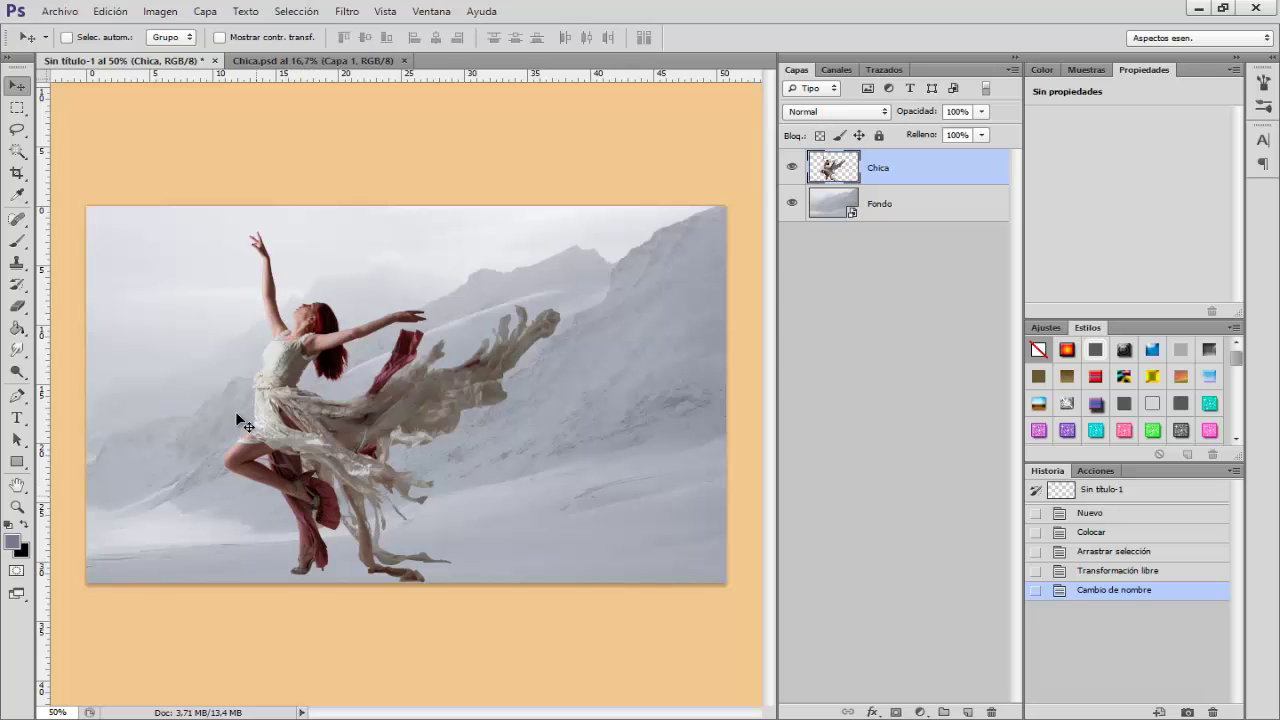
key("ctrl+1")
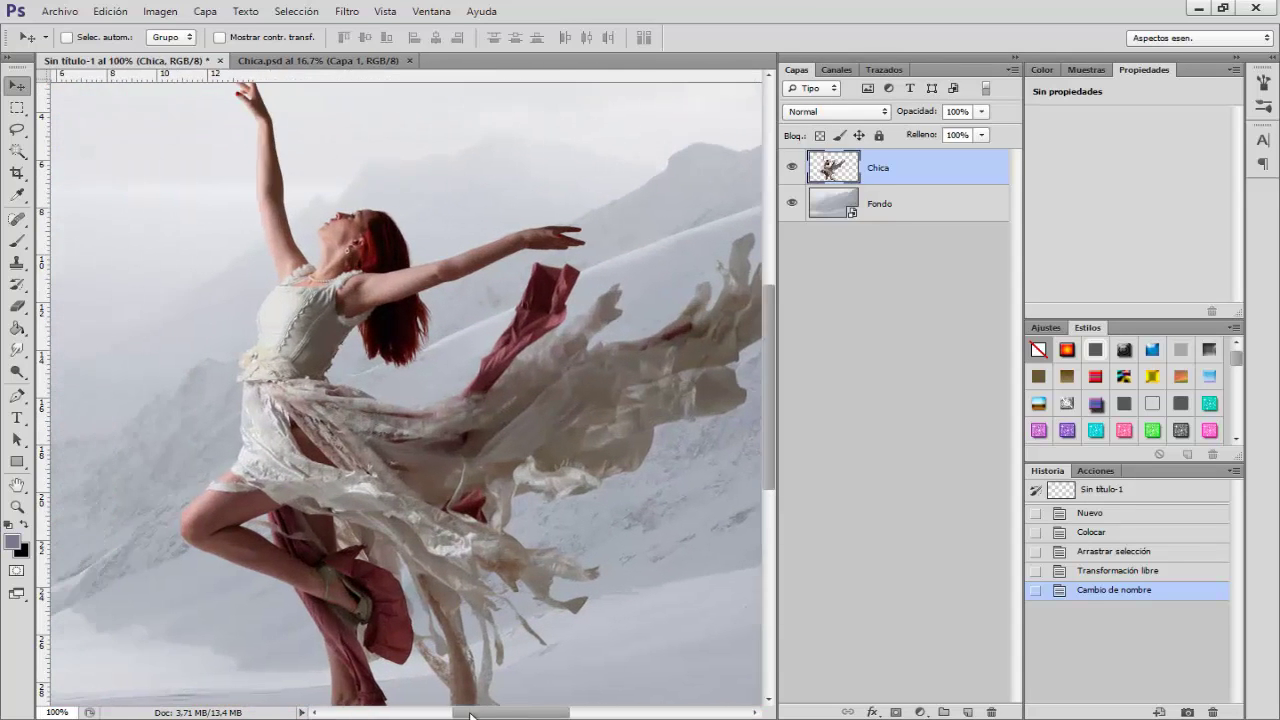
left_click_drag(502, 713, 410, 565)
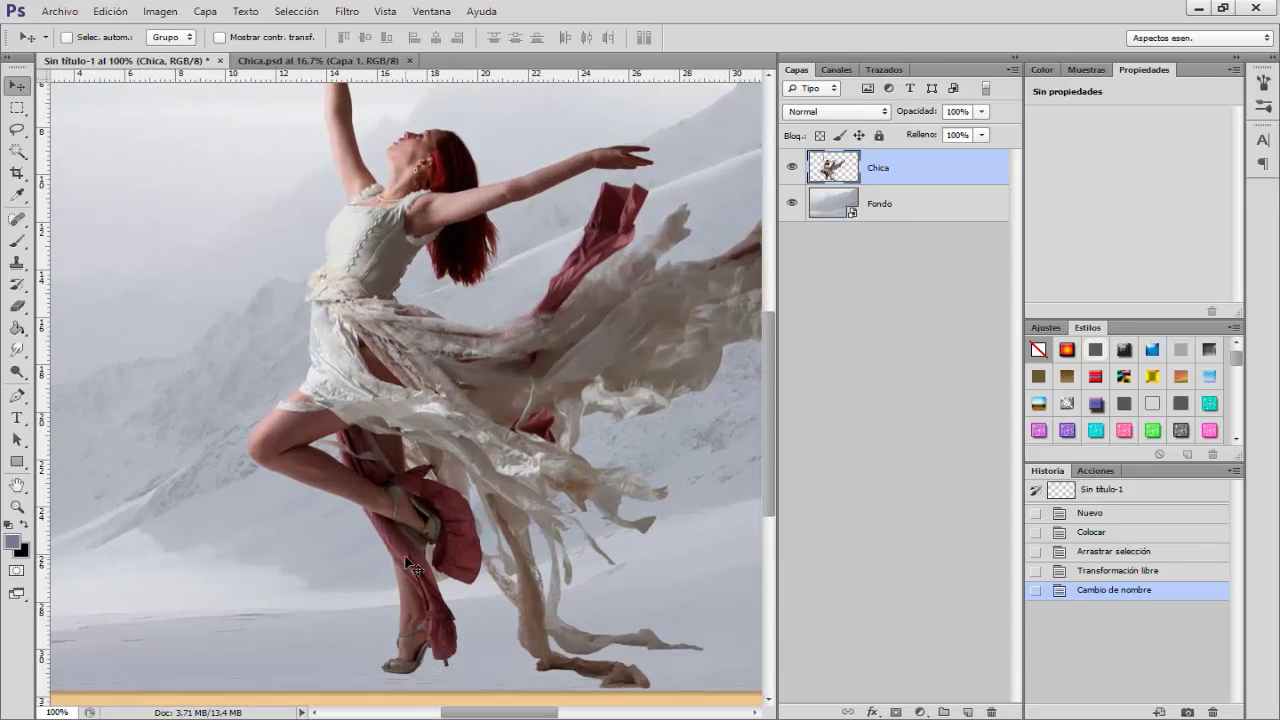
key("ctrl+plus")
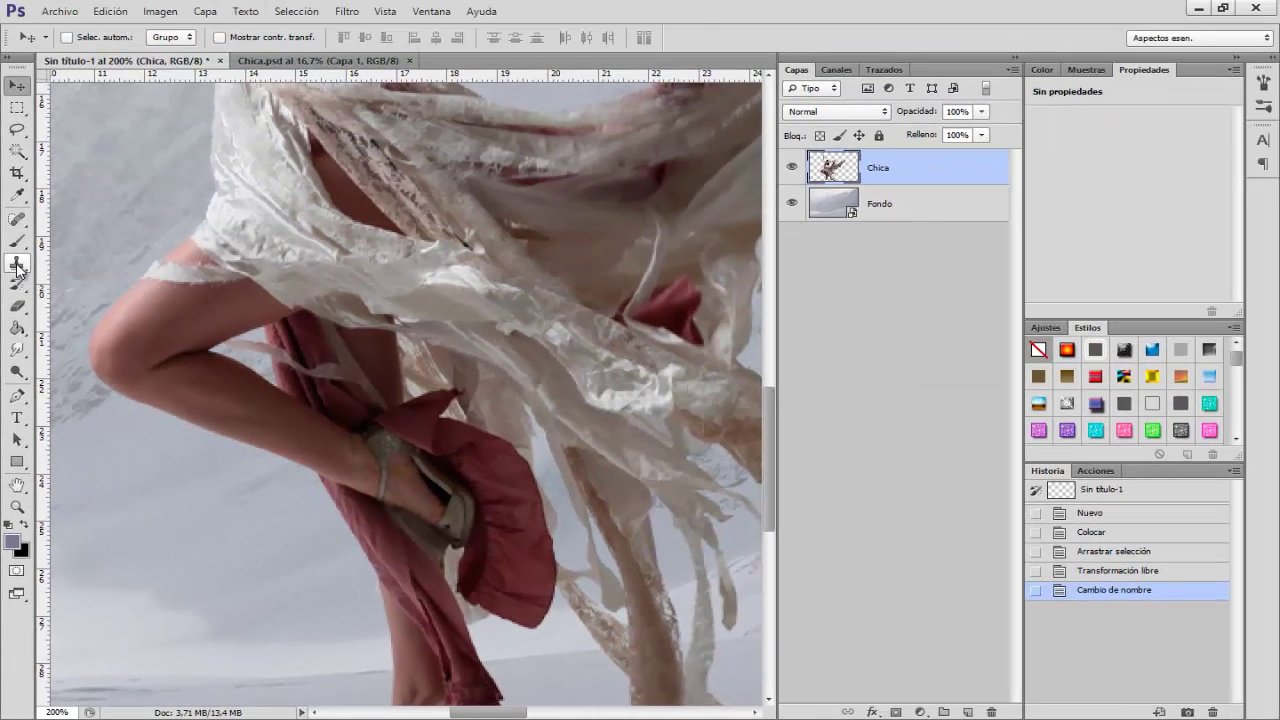
left_click_drag(17, 263, 113, 268)
left_click(147, 262)
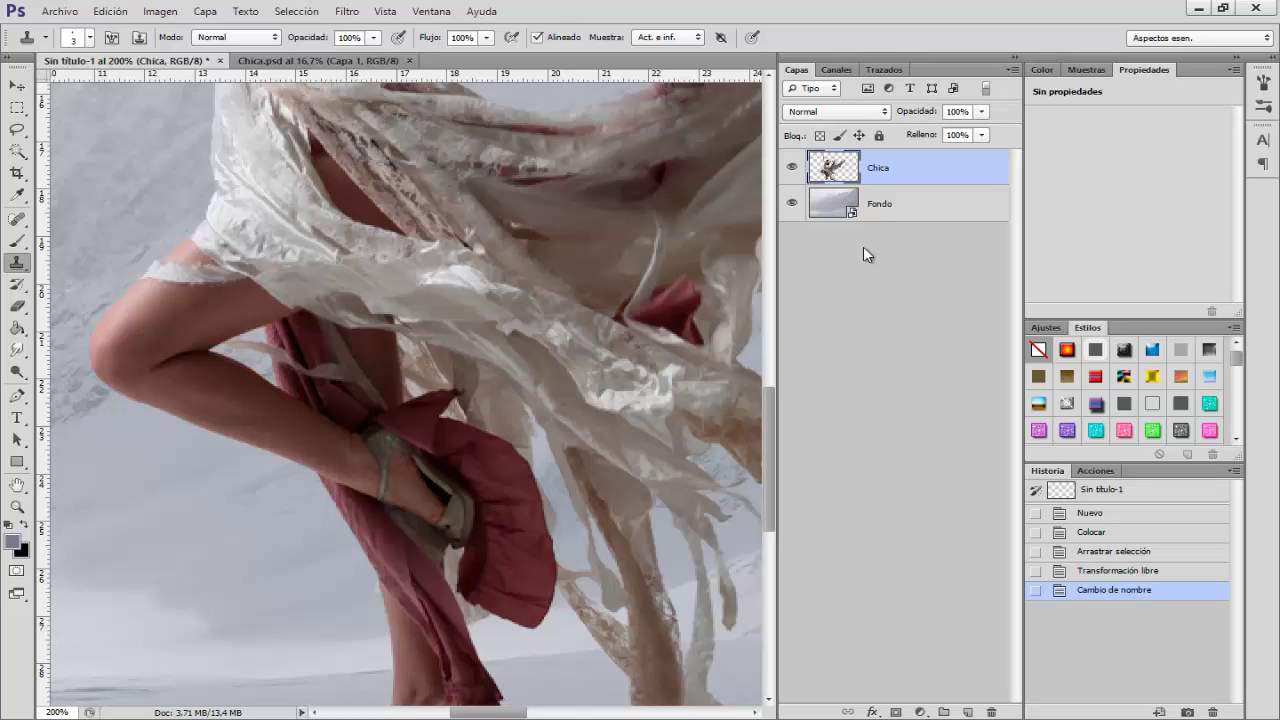
left_click(967, 712)
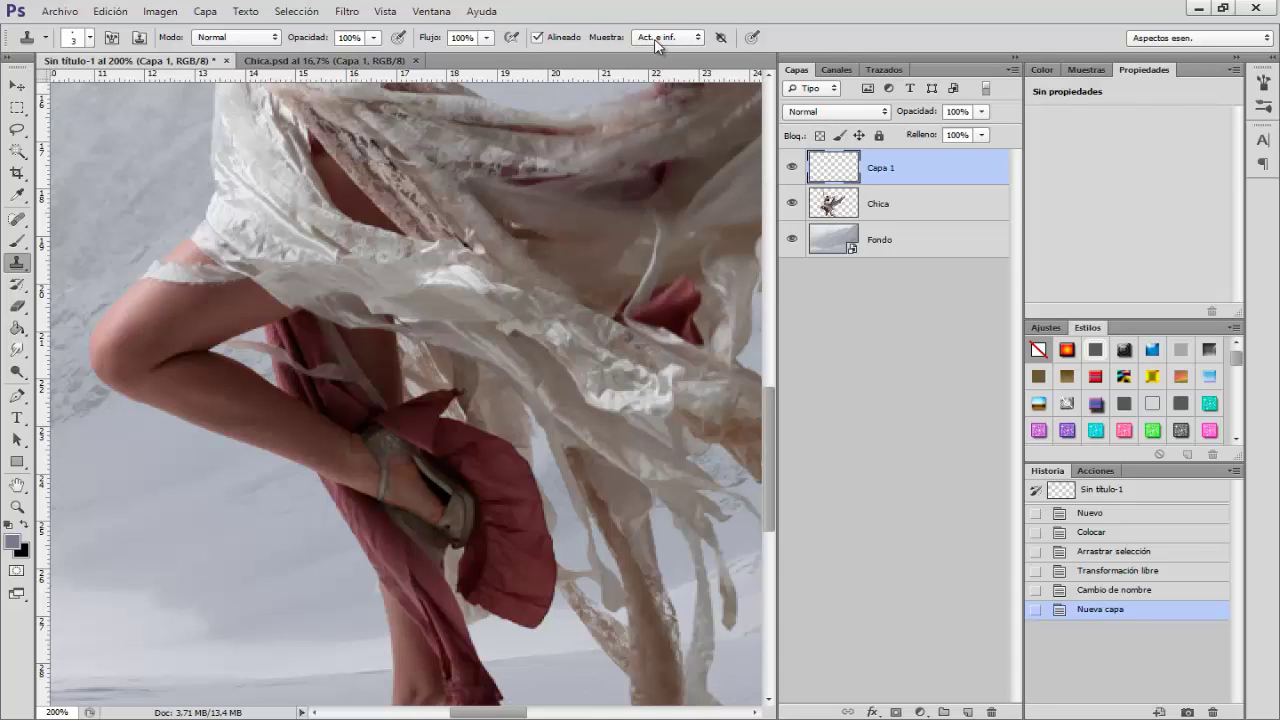
left_click(696, 42)
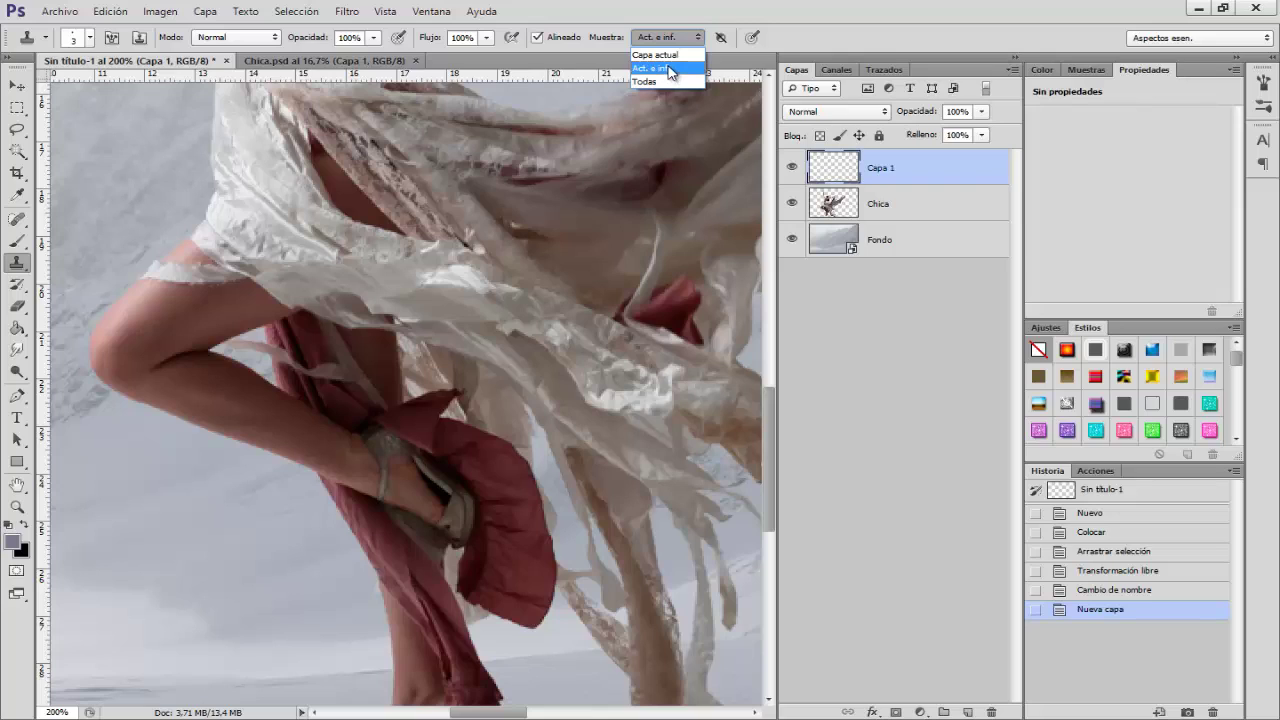
left_click(887, 177)
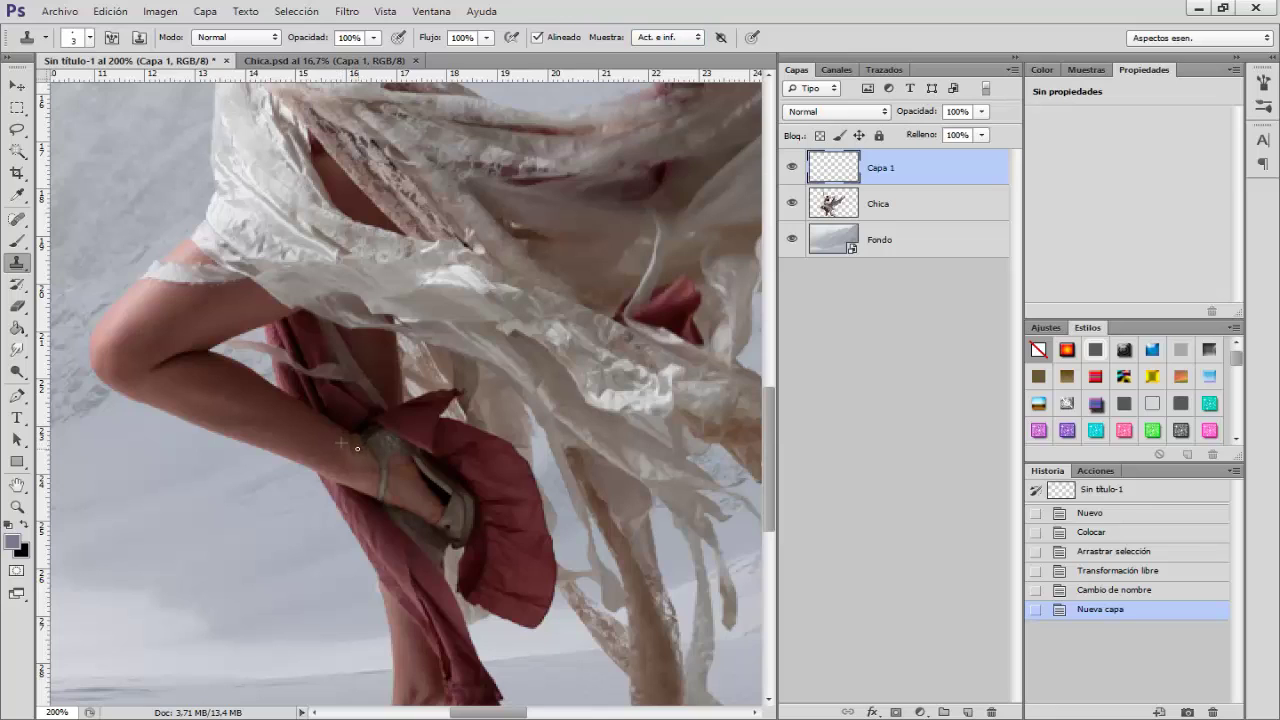
left_click(372, 442)
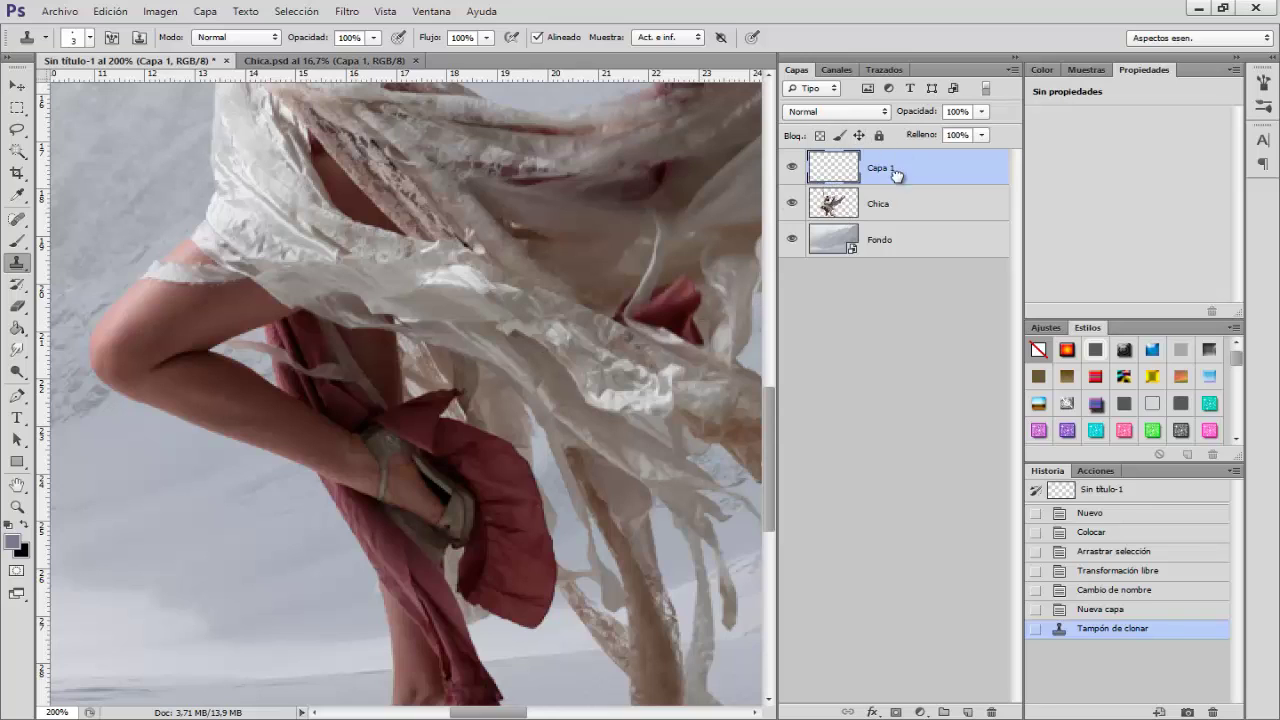
left_click_drag(895, 172, 991, 712)
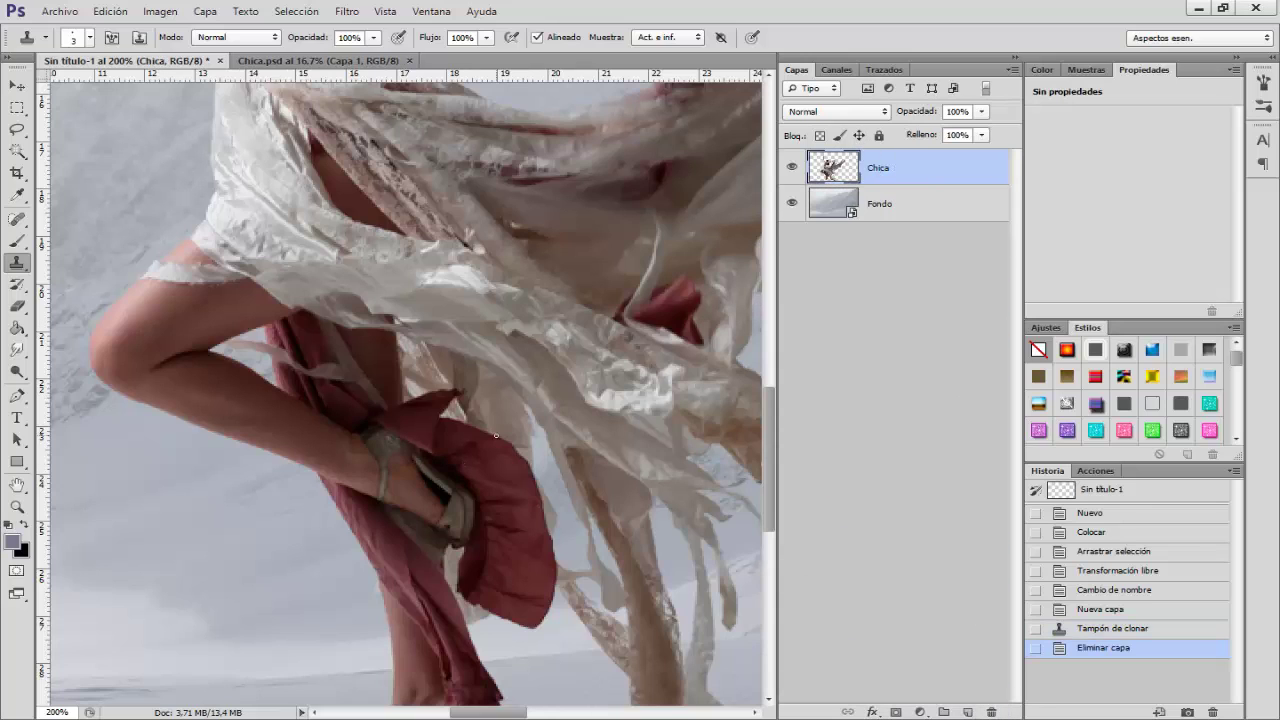
key("ctrl+minus")
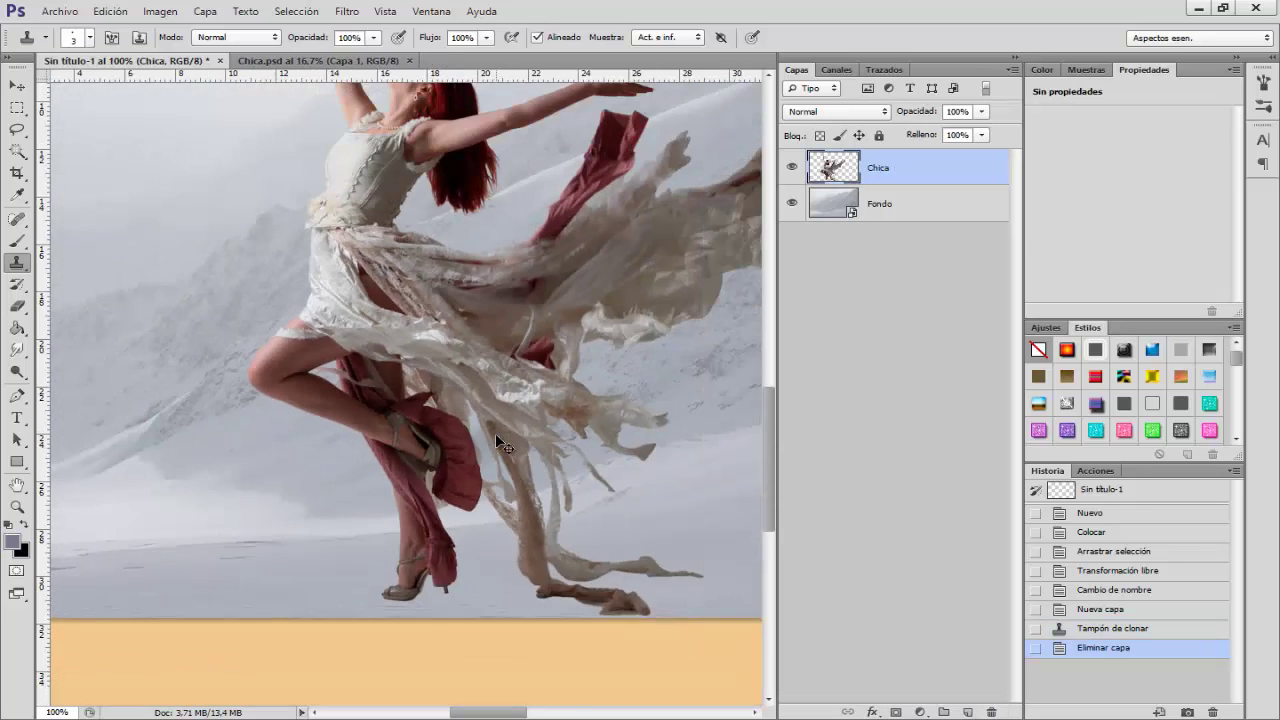
key("ctrl+minus")
key("ctrl+minus")
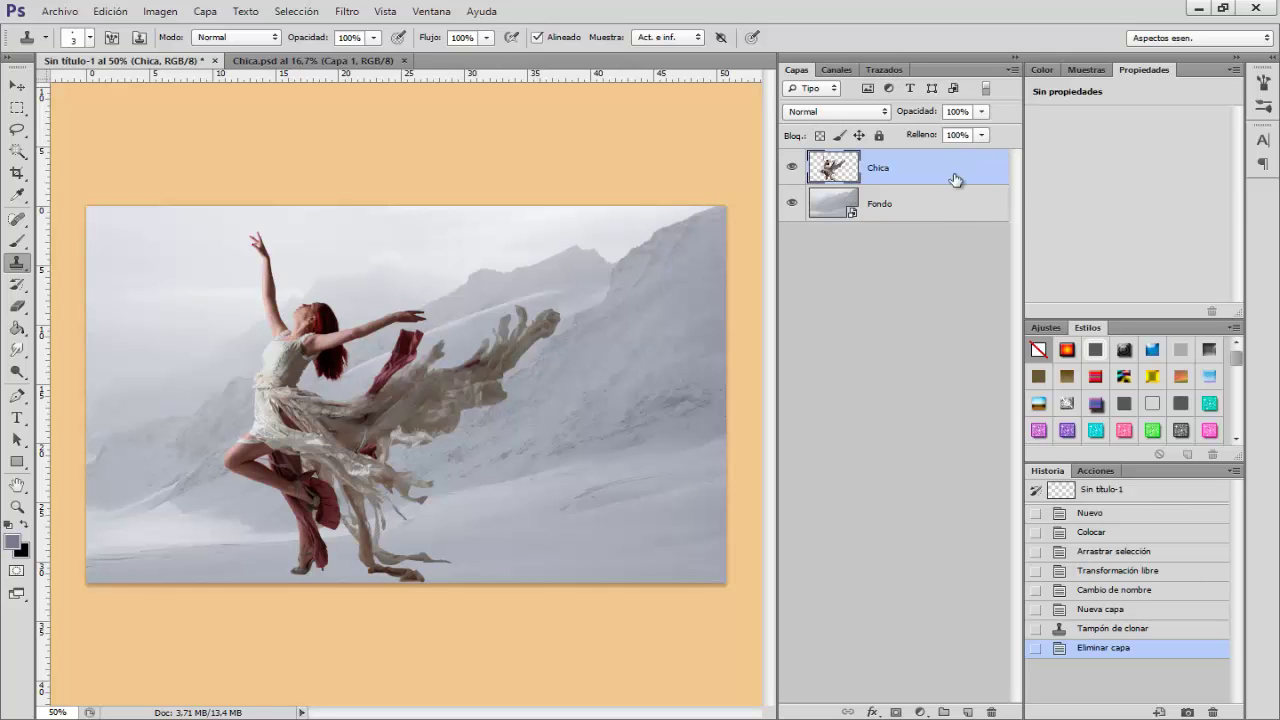
- Add a Levels adjustment layer with the midtone slider set to 1,41
left_click(920, 712)
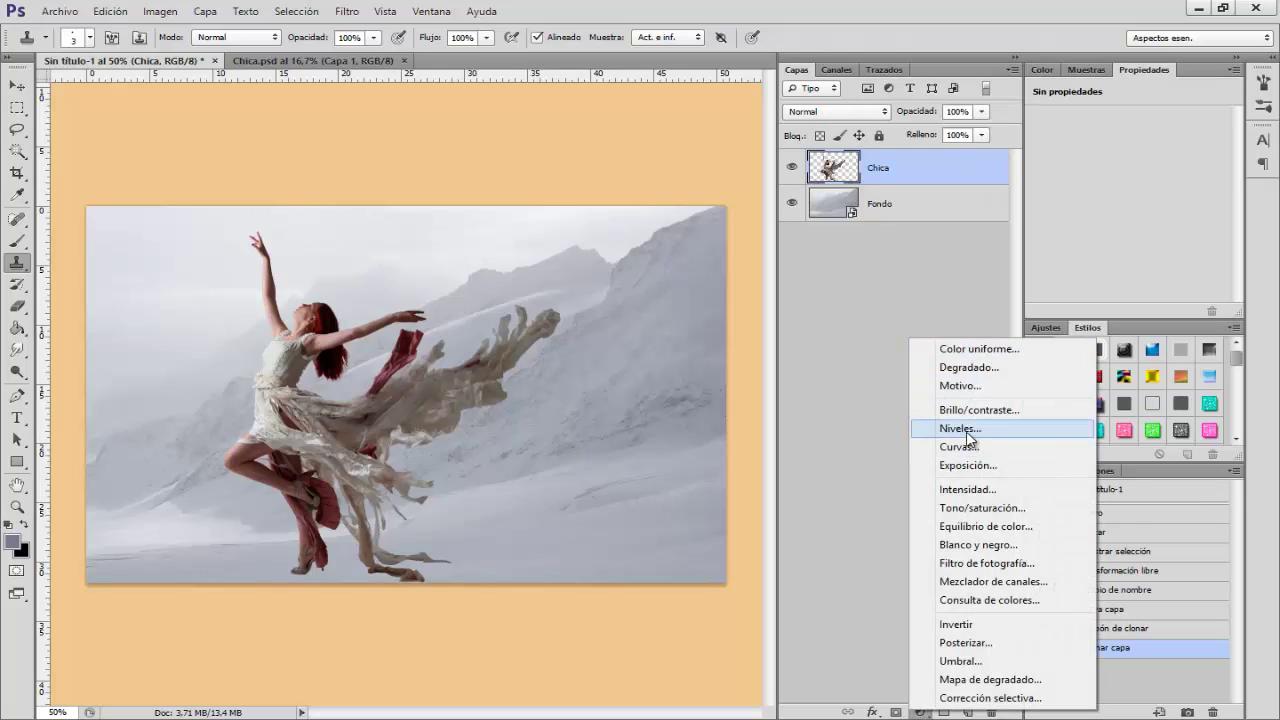
left_click(967, 428)
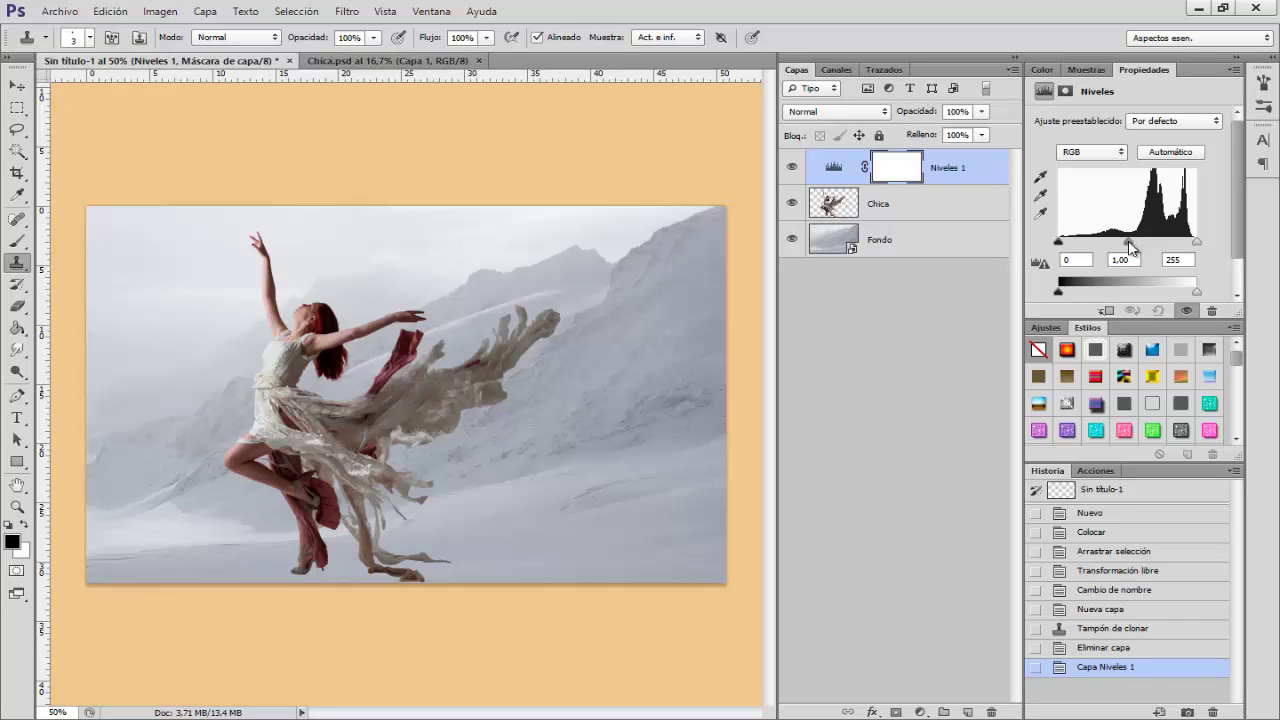
left_click_drag(1128, 243, 1112, 243)
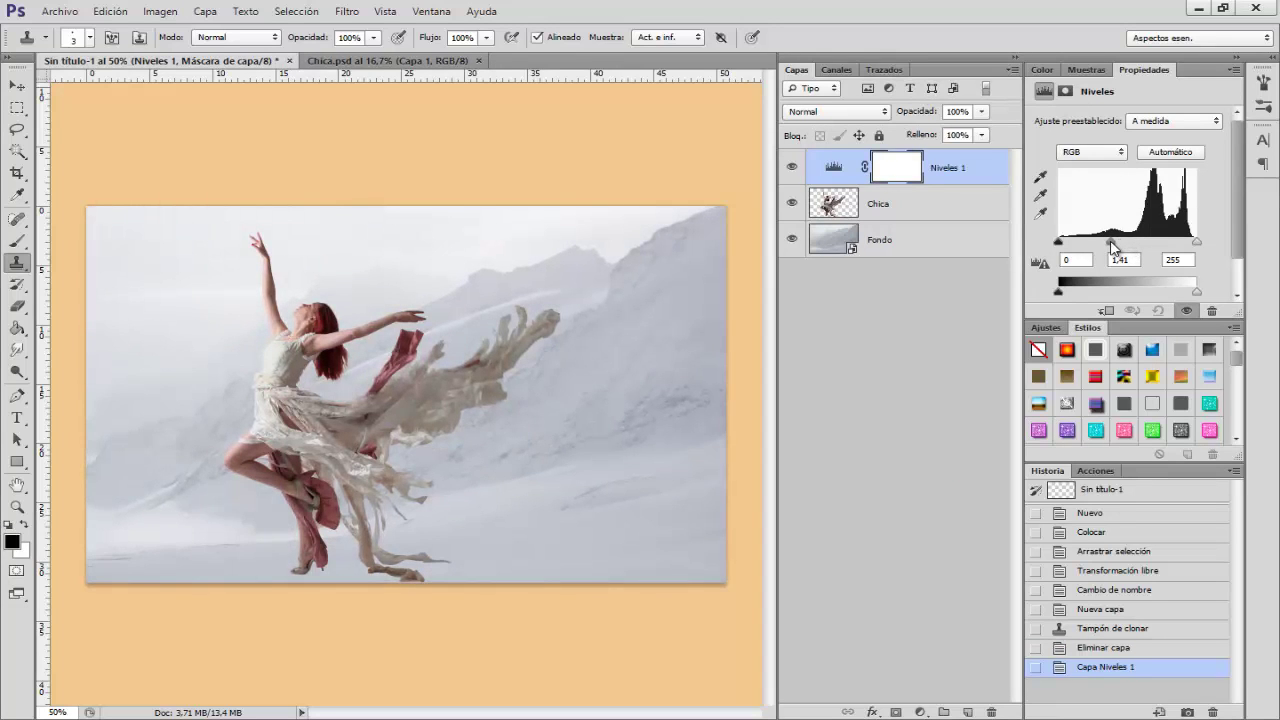
left_click_drag(1113, 246, 1112, 244)
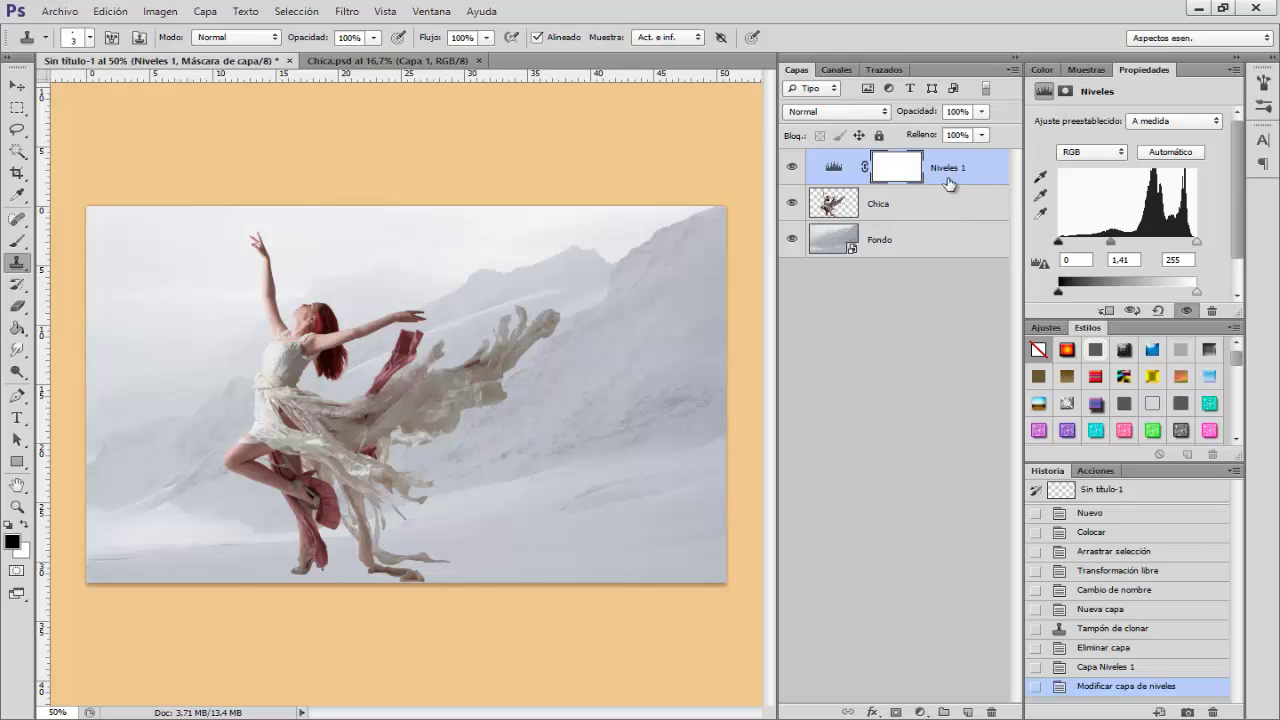
- Clip the Niveles 1 adjustment to the Chica layer as a clipping mask
left_click_drag(949, 187, 956, 184)
left_click(956, 185, "alt")
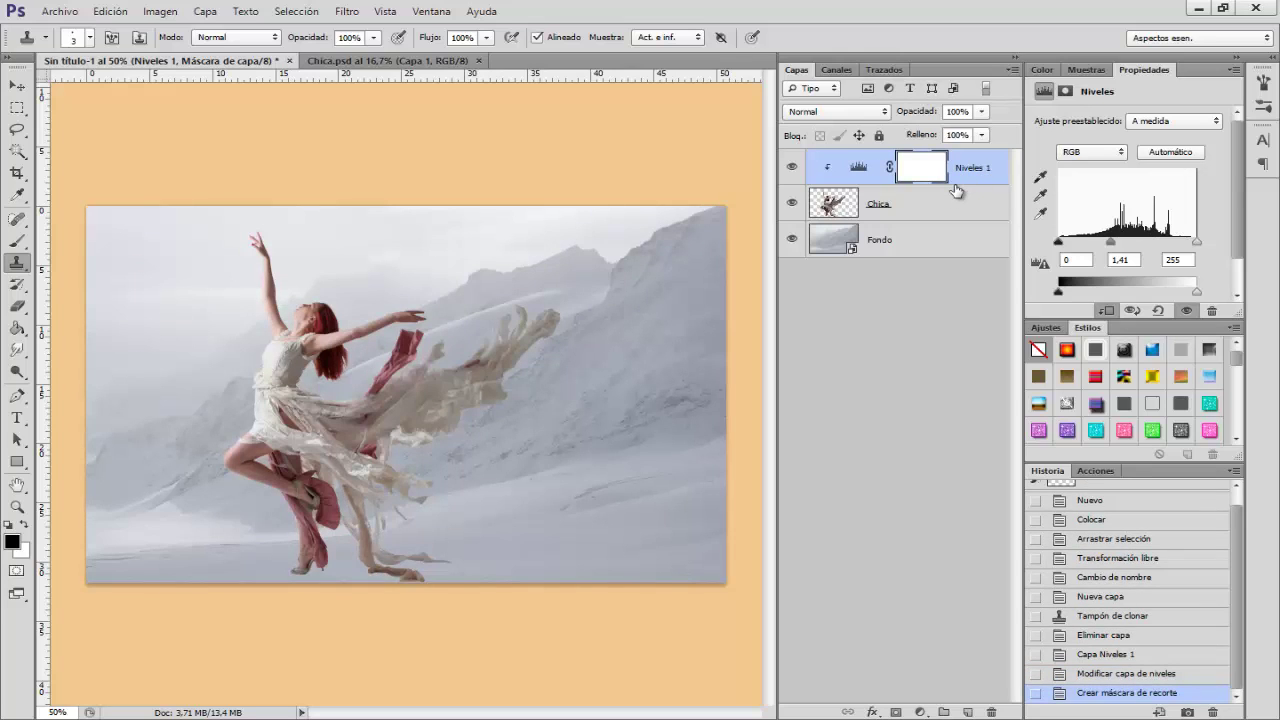
key("ctrl+z")
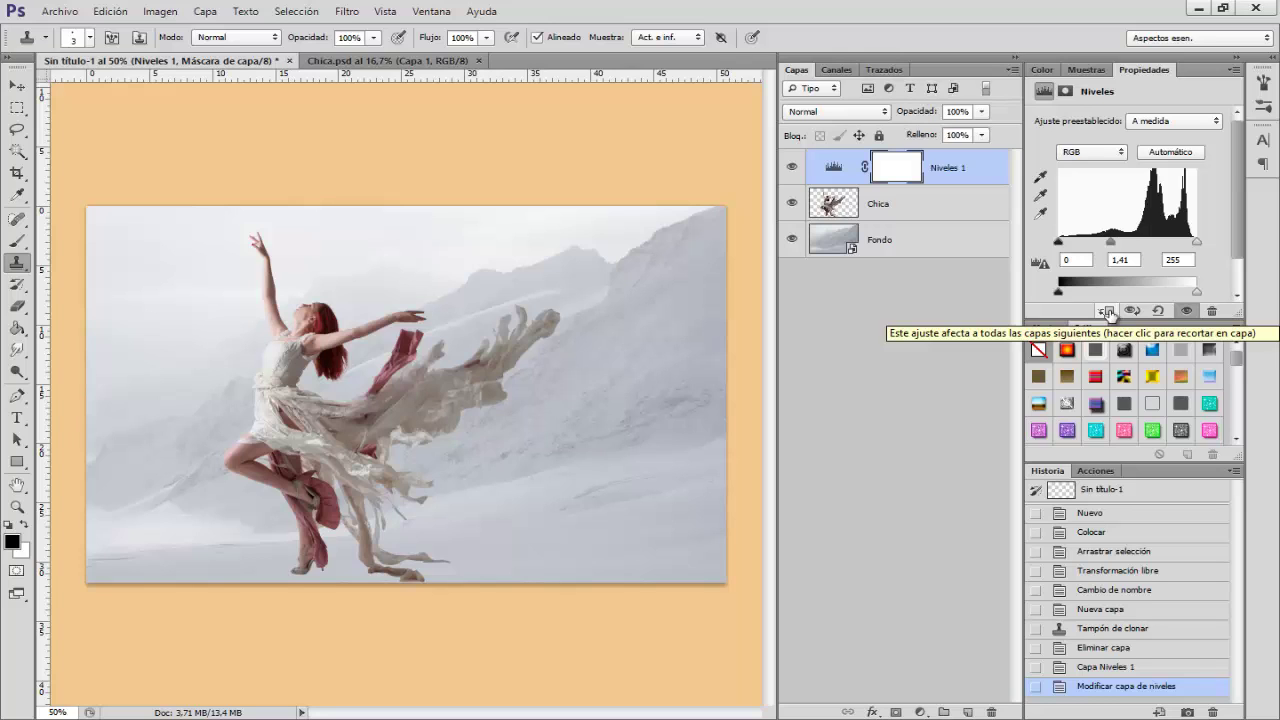
left_click(1108, 312)
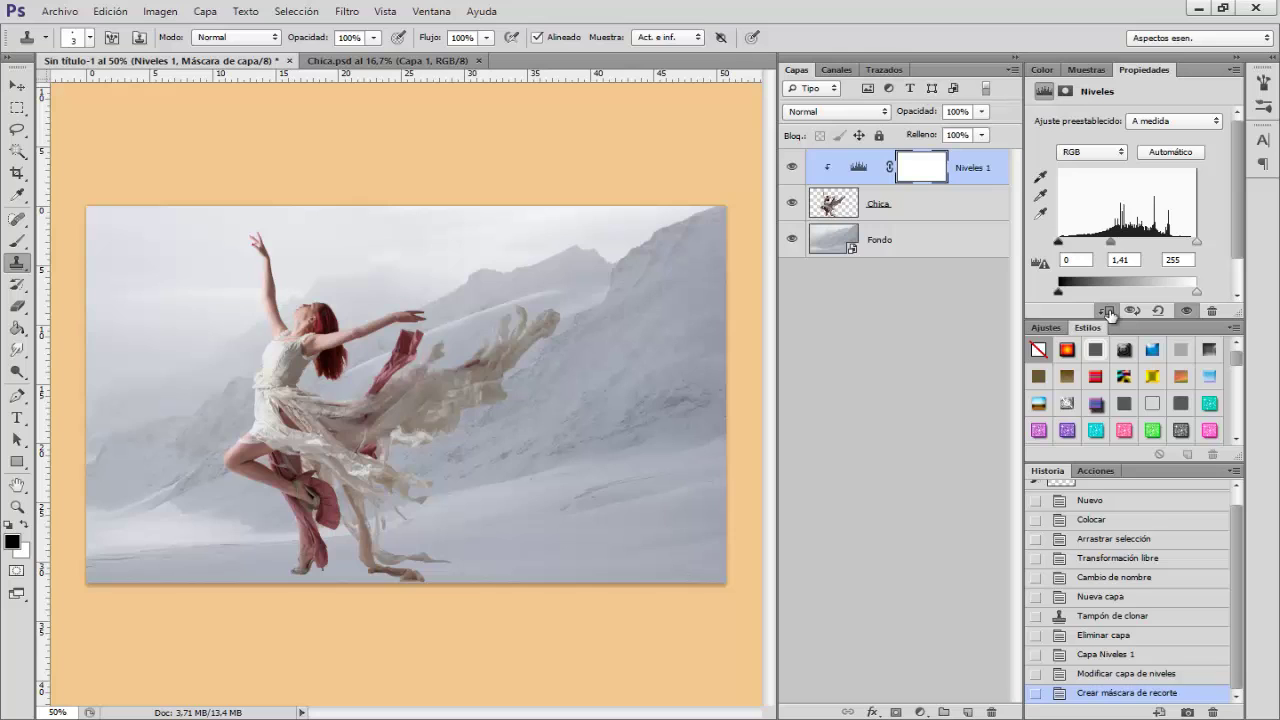
key("ctrl+z")
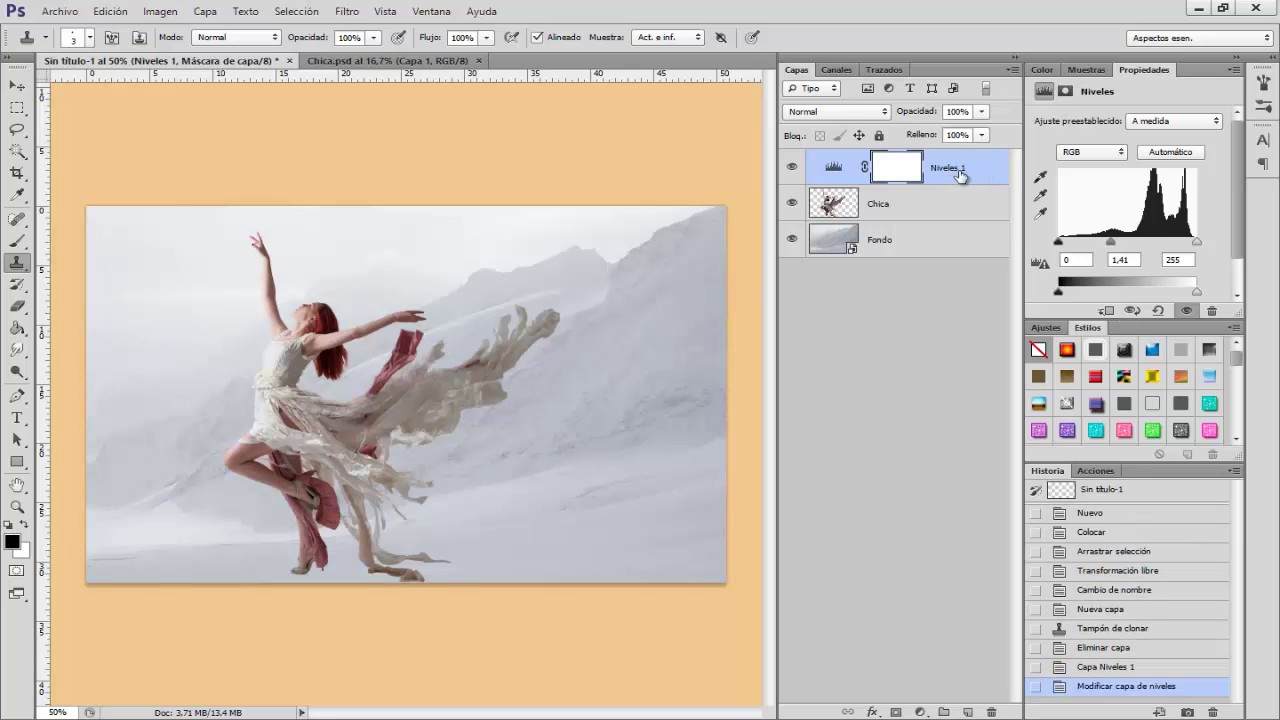
right_click(960, 176)
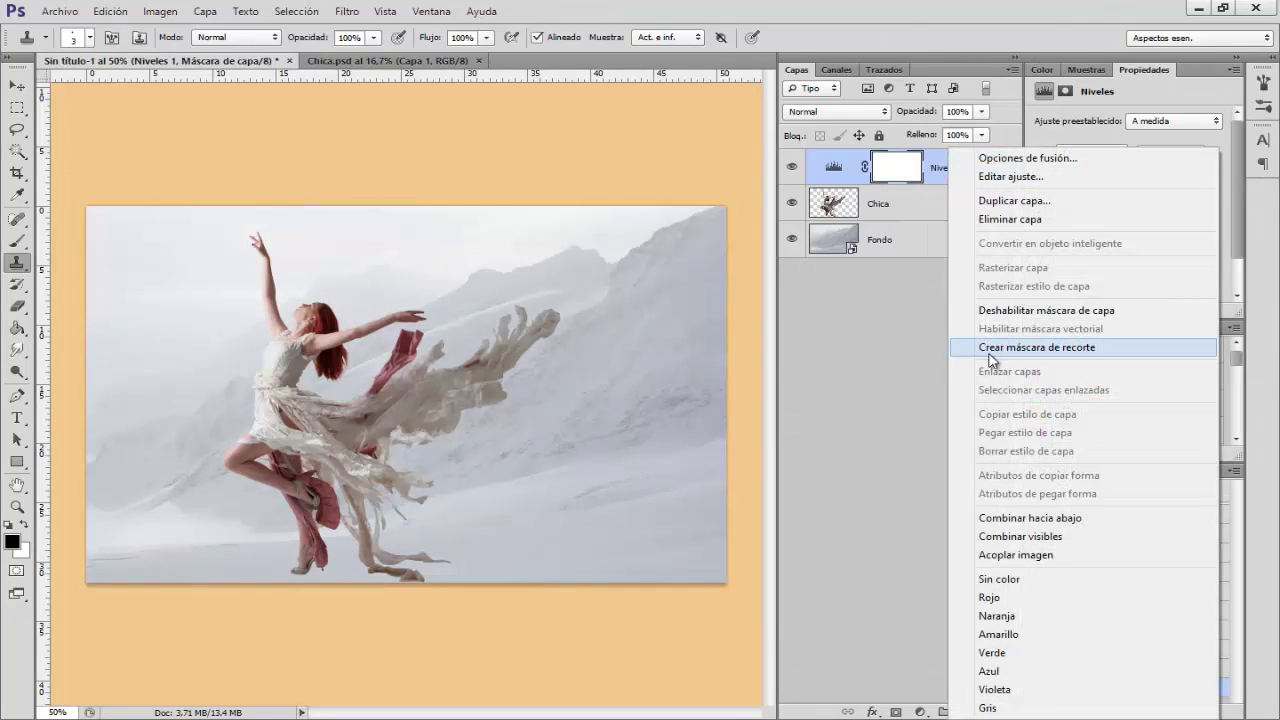
left_click(992, 350)
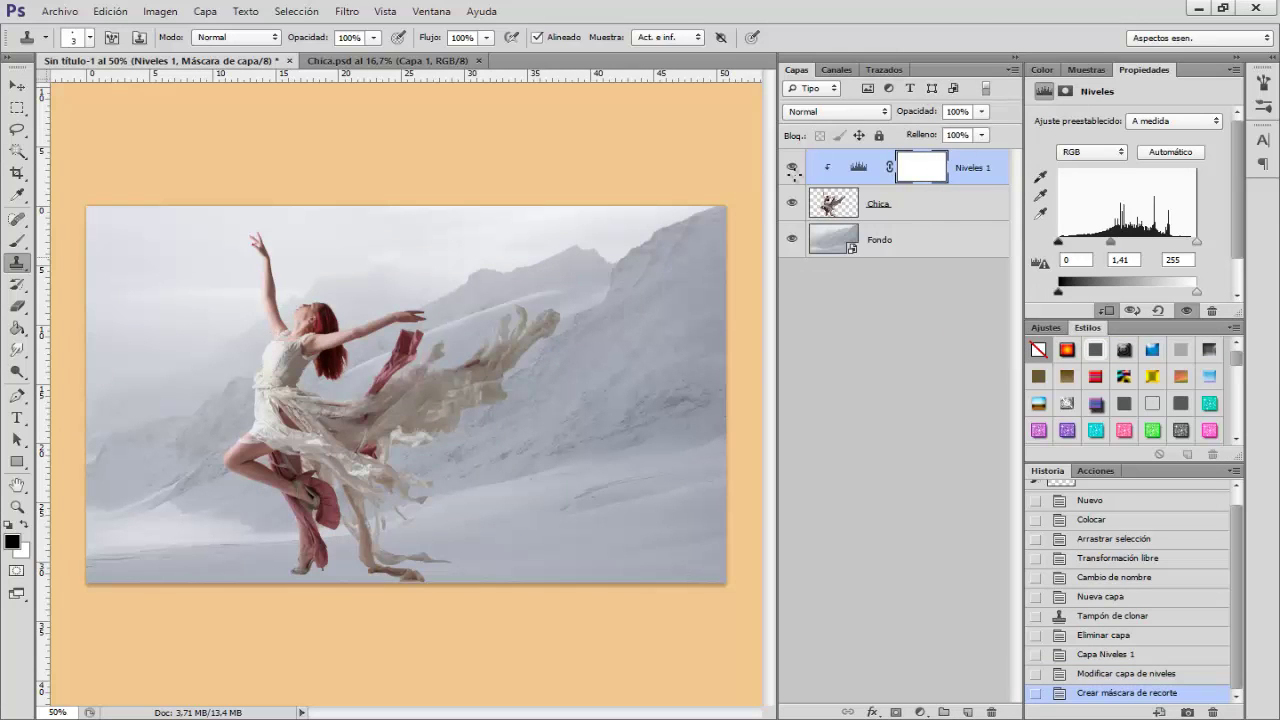
- Add a Vibrance (Intensidad) adjustment layer with vibrance set to +12
left_click(920, 712)
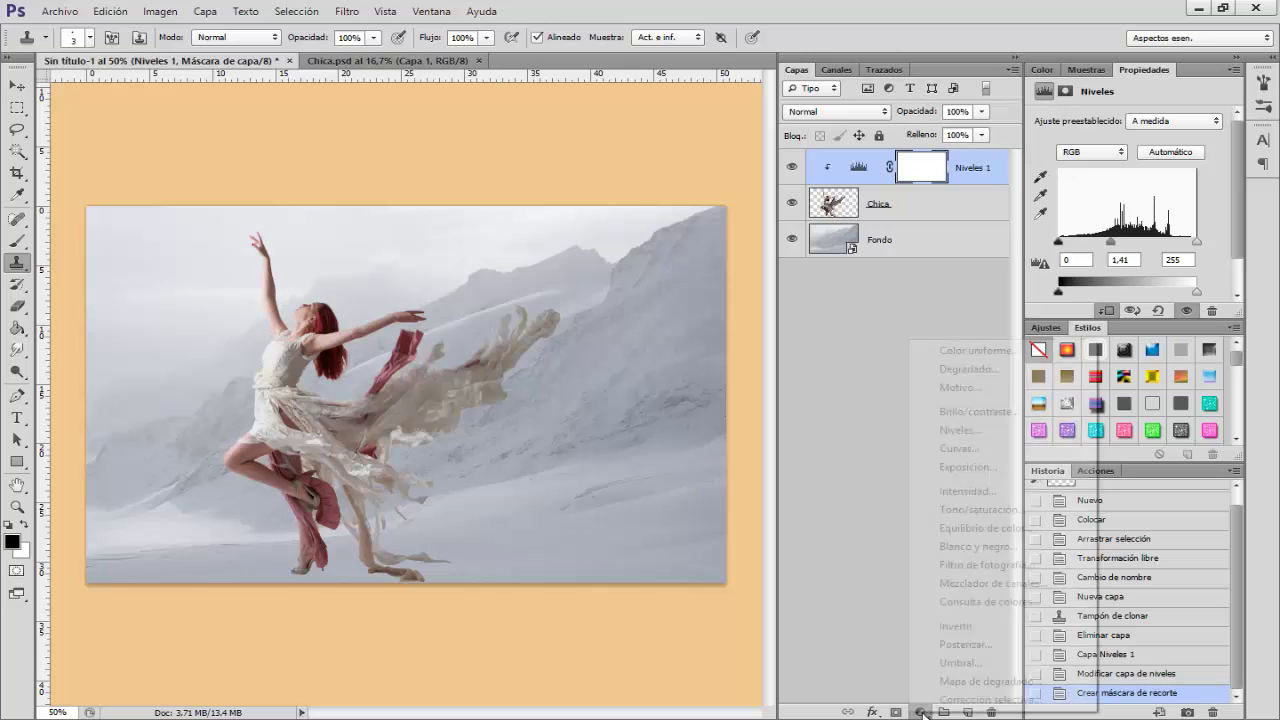
left_click(947, 494)
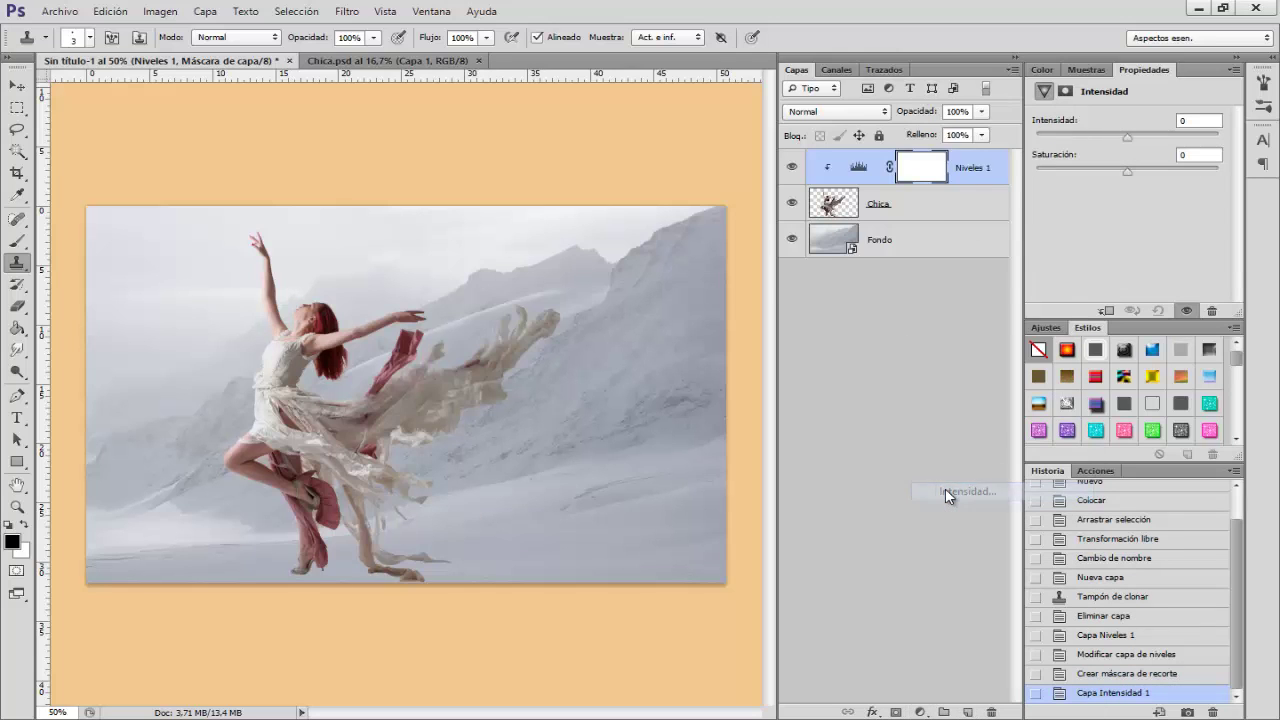
left_click(1128, 137)
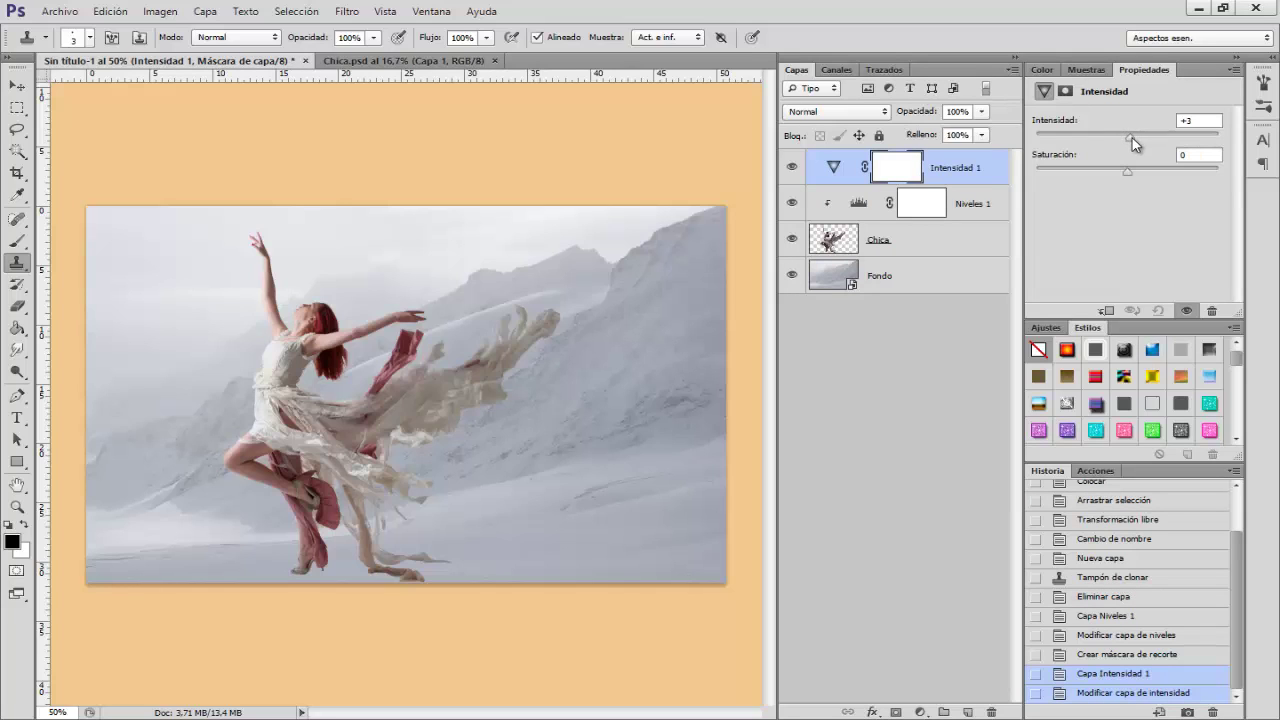
left_click_drag(1132, 143, 1148, 143)
left_click_drag(1138, 131, 1137, 131)
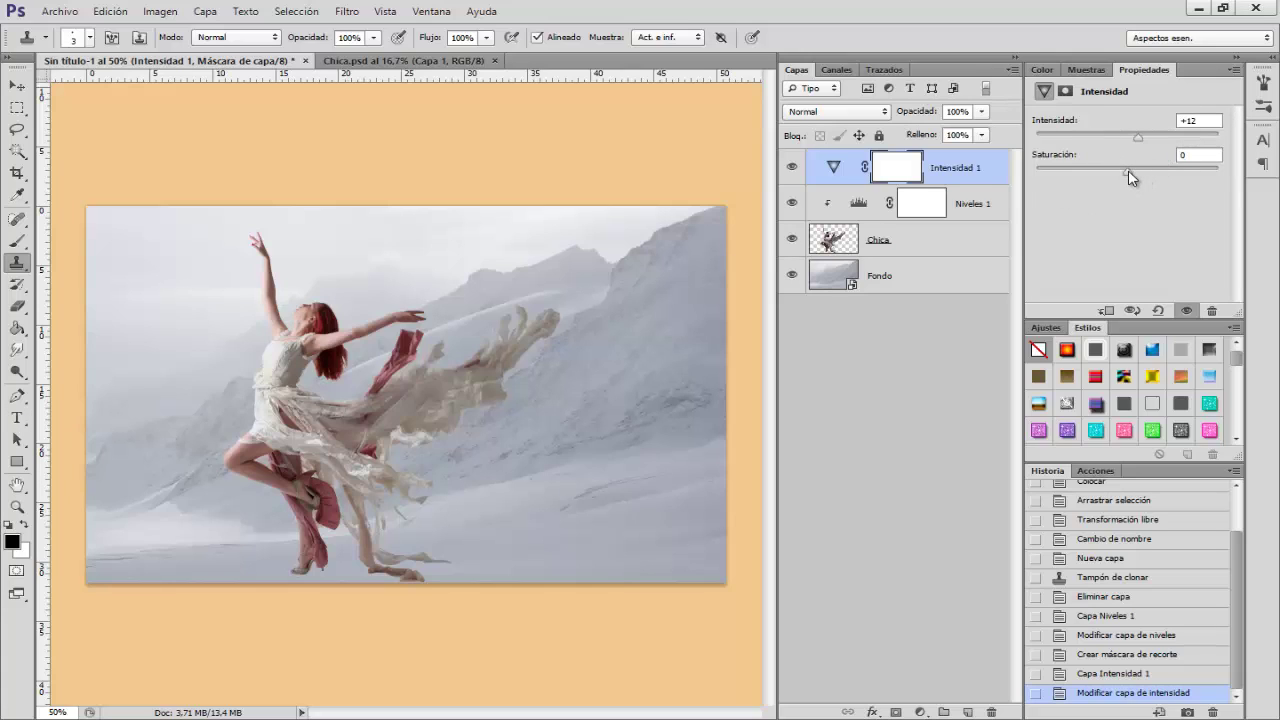
- Lower its saturation to -37 and clip it so only the Chica dancer is affected
left_click_drag(1127, 170, 1113, 170)
left_click_drag(1109, 168, 1096, 168)
left_click(963, 180, "alt")
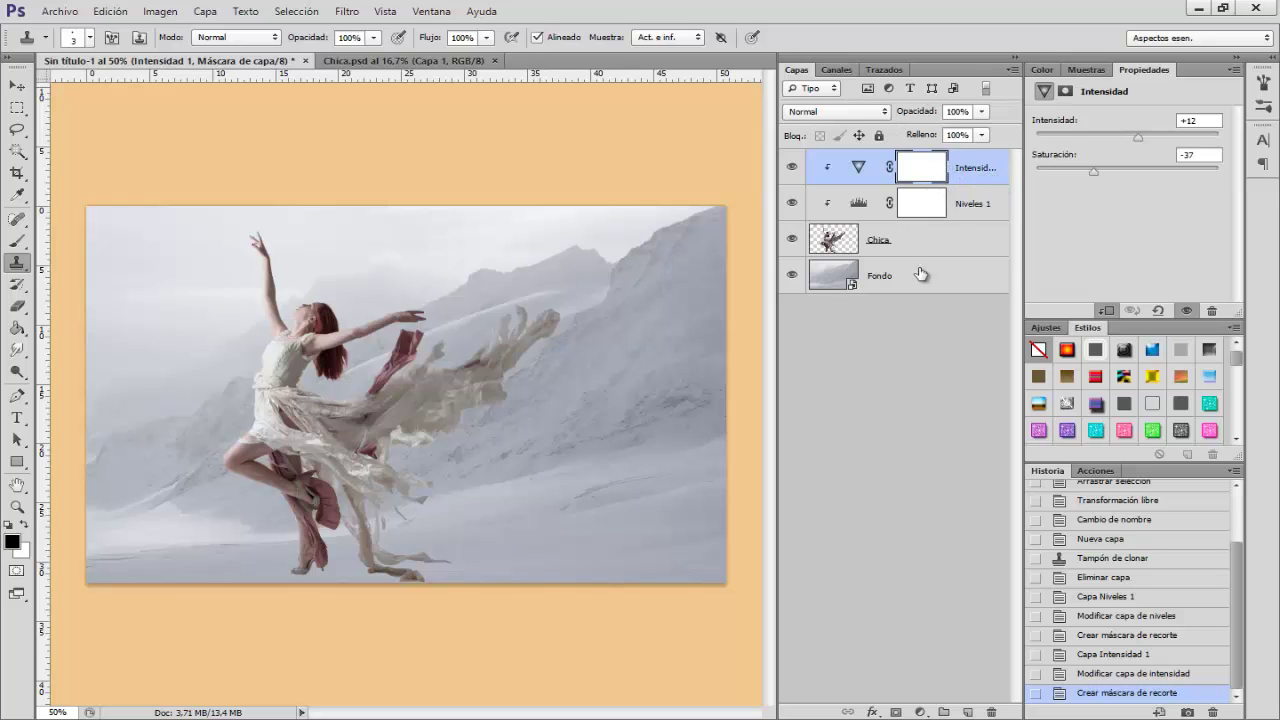
left_click(838, 248)
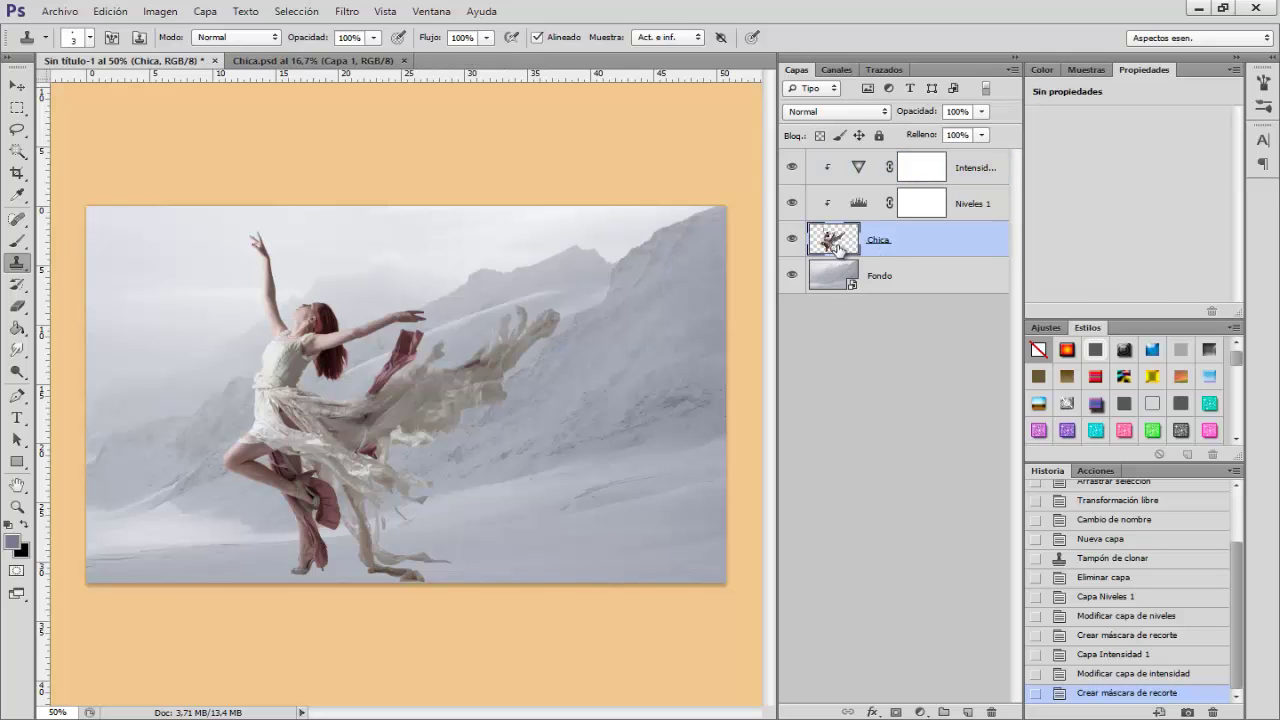
- Convert the Chica layer to a smart object, keeping Niveles 1 and Intensidad 1 clipped above
right_click(918, 249)
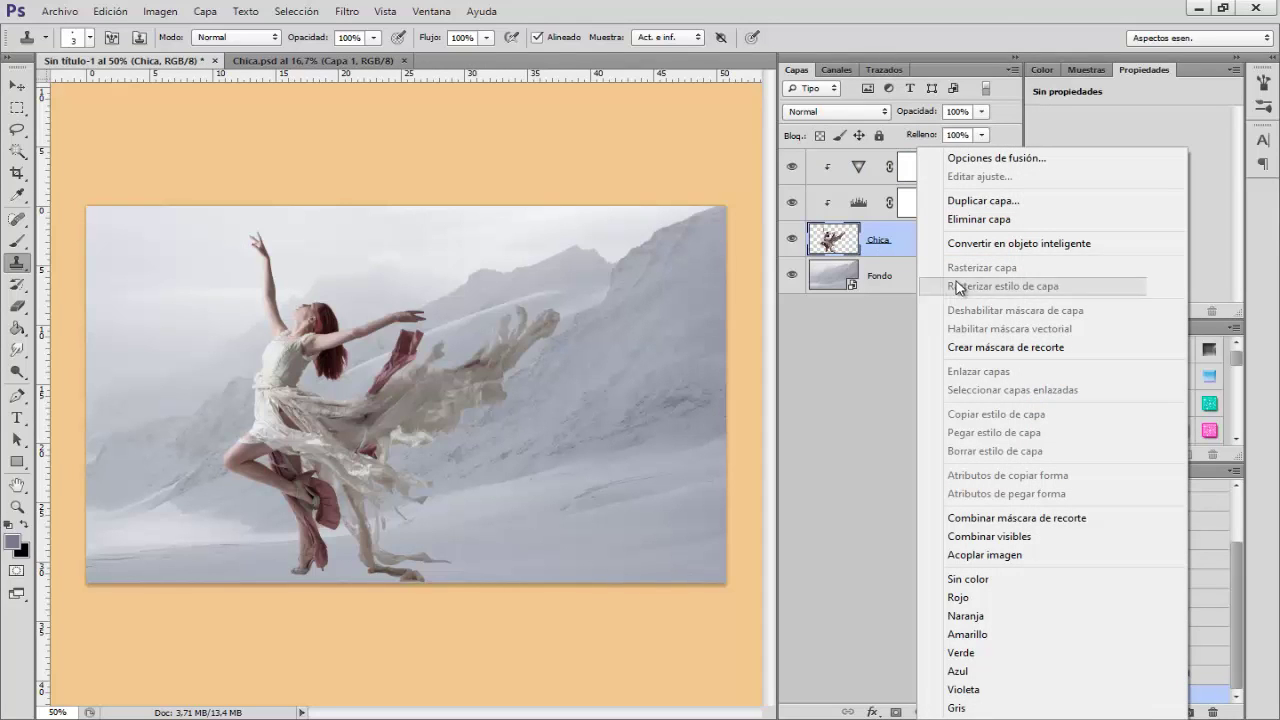
left_click(1042, 248)
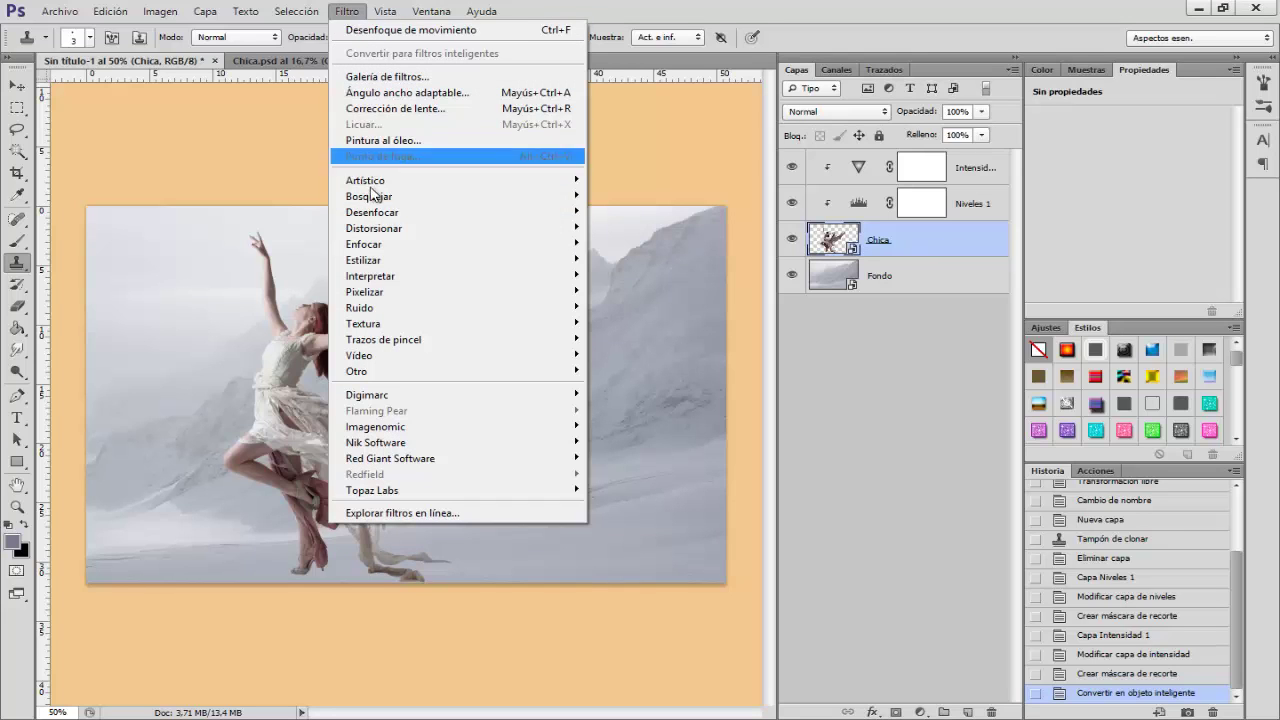
mouse_move(372, 212)
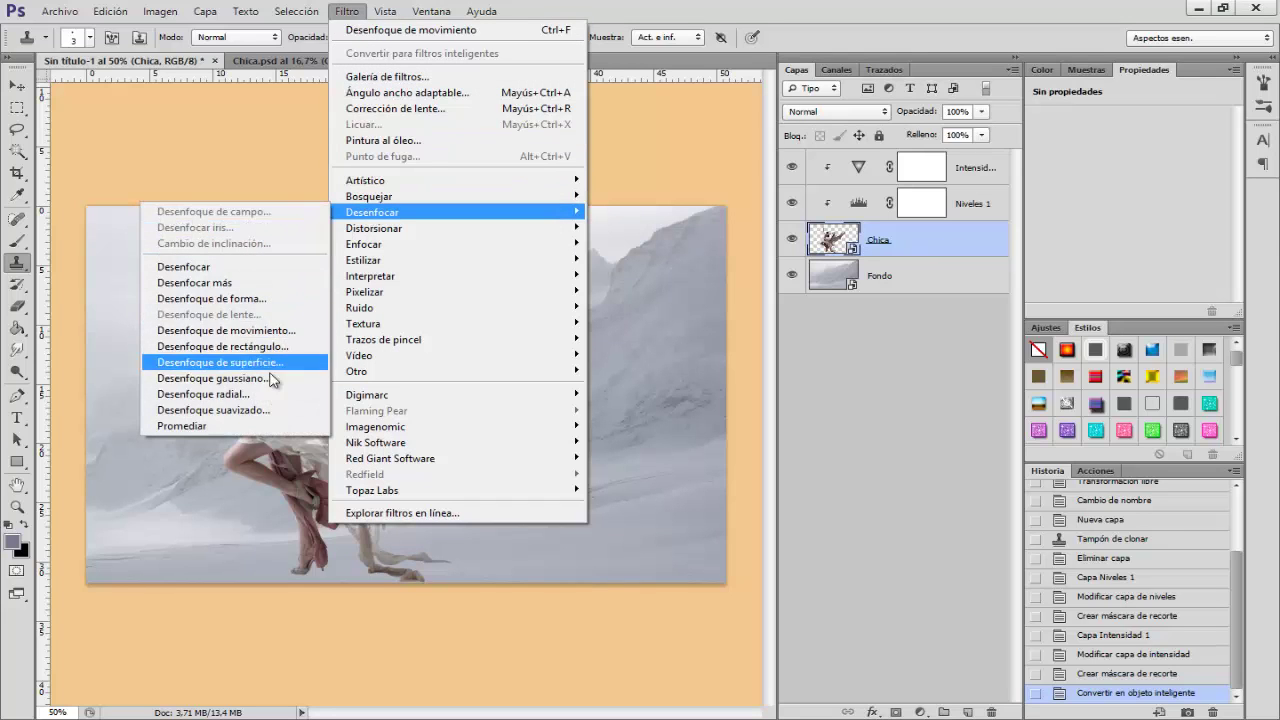
- Apply Desenfoque gaussiano with a 2,0-pixel radius to the Chica smart object
left_click(265, 378)
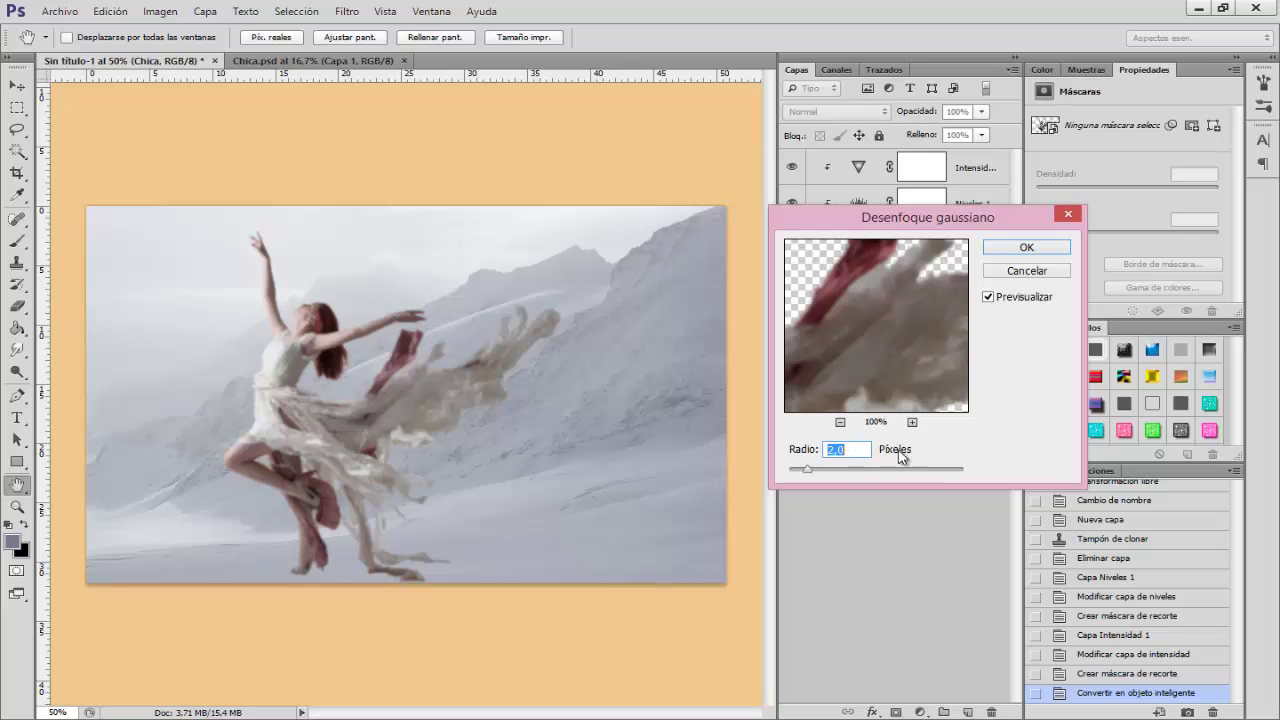
left_click(1018, 250)
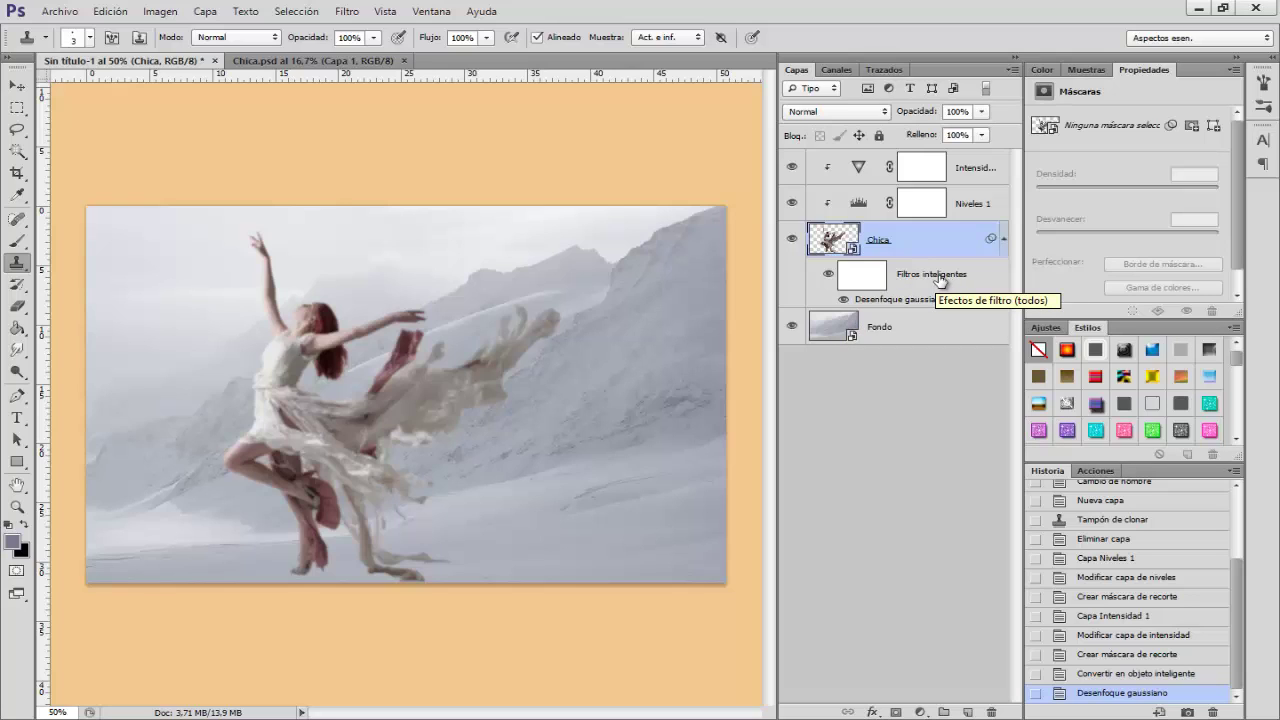
- Invert the blur filter mask to hide the blur, and prepare a small white brush
left_click(872, 285)
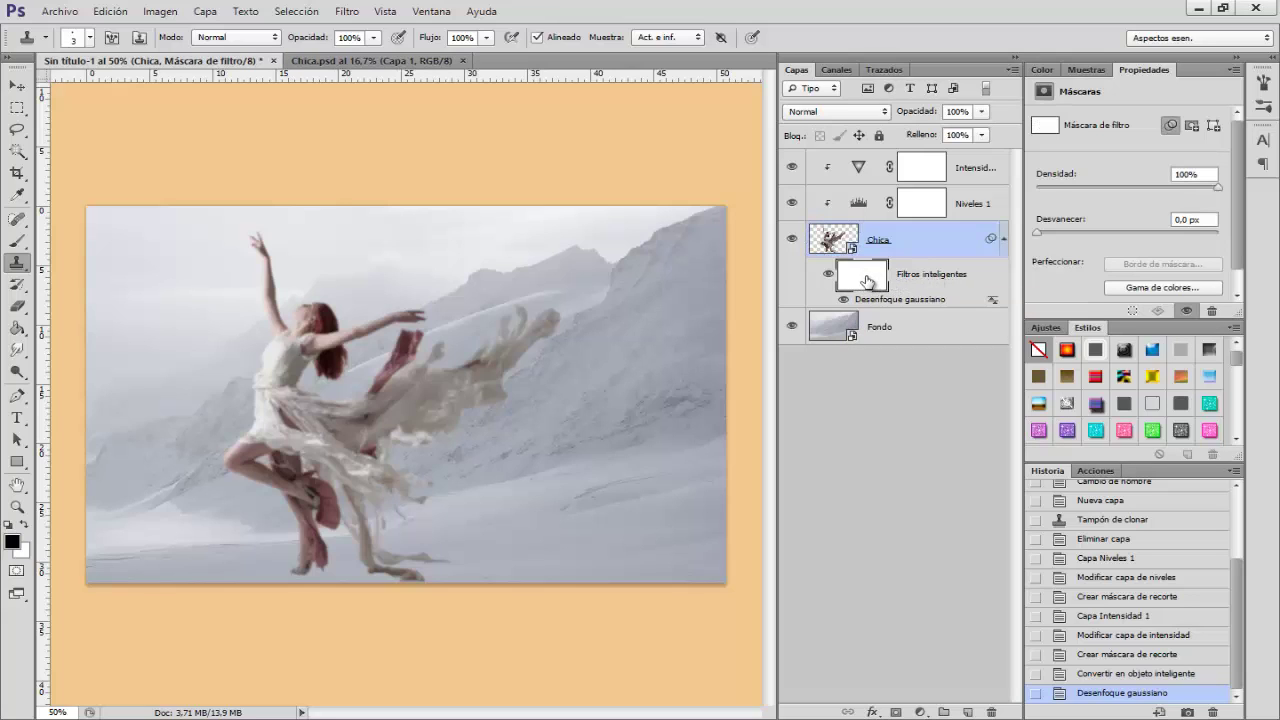
key("ctrl+i")
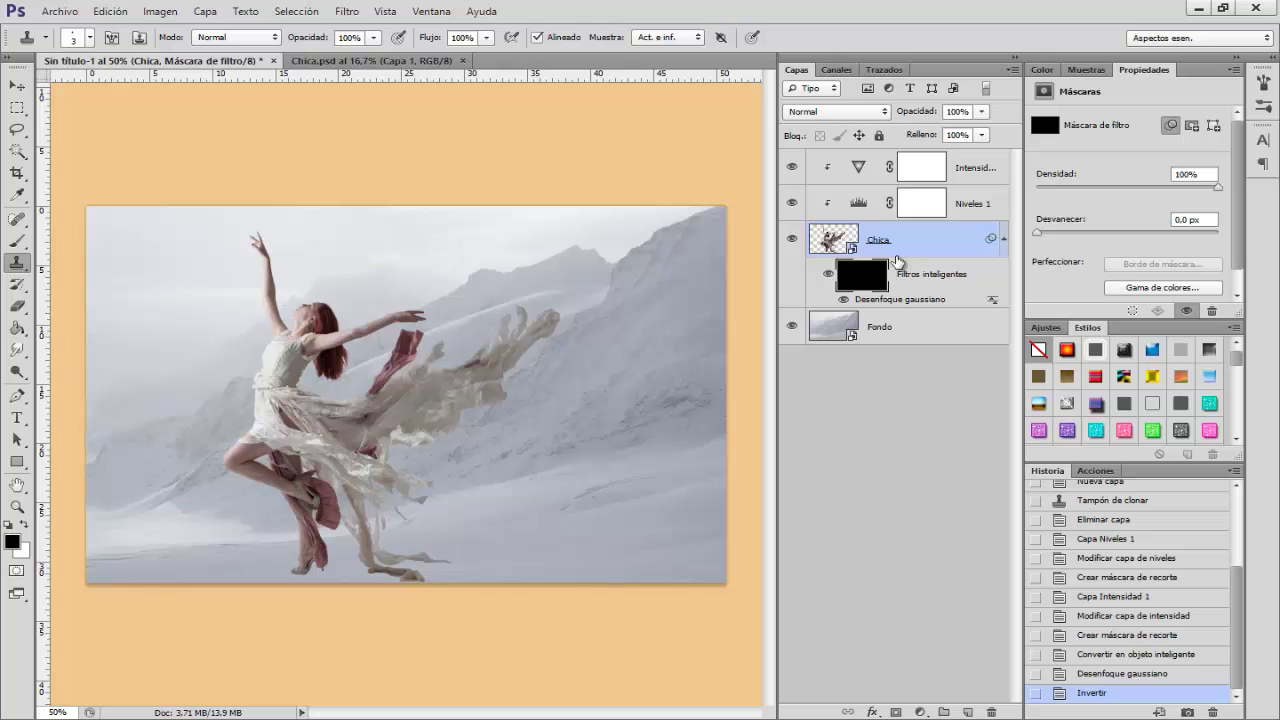
key("ctrl+plus")
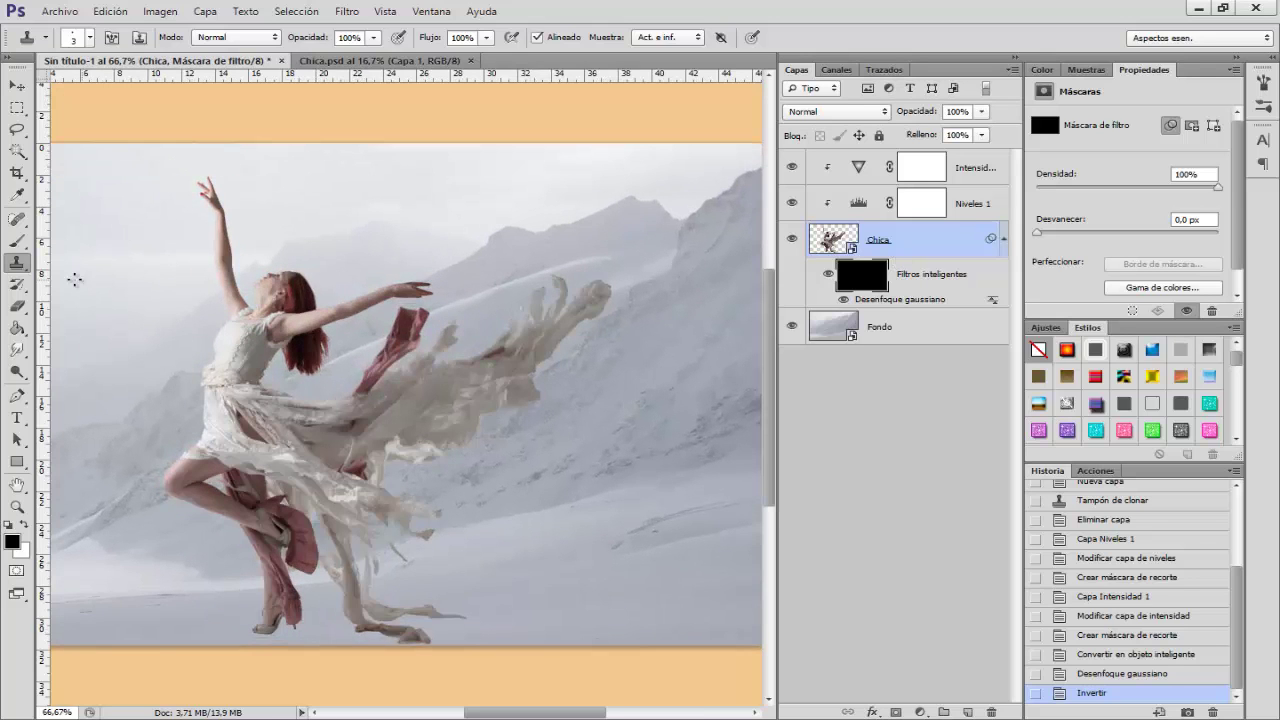
key("b")
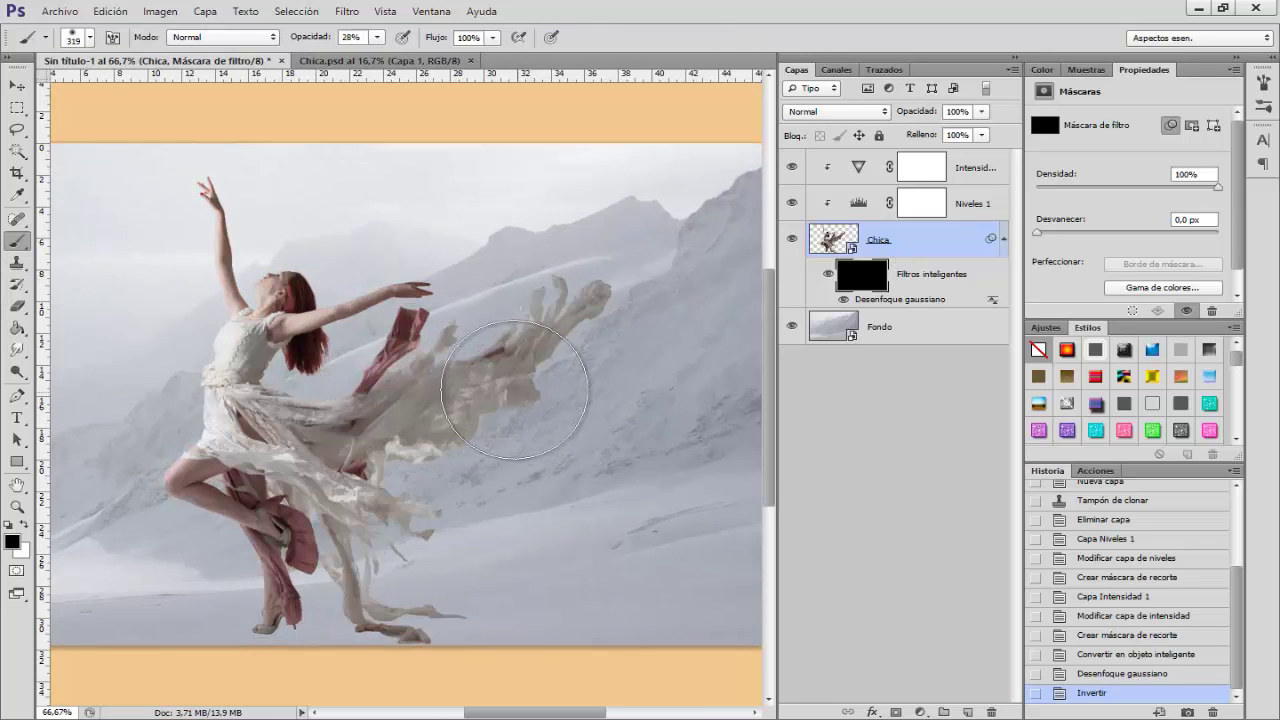
right_click(518, 390)
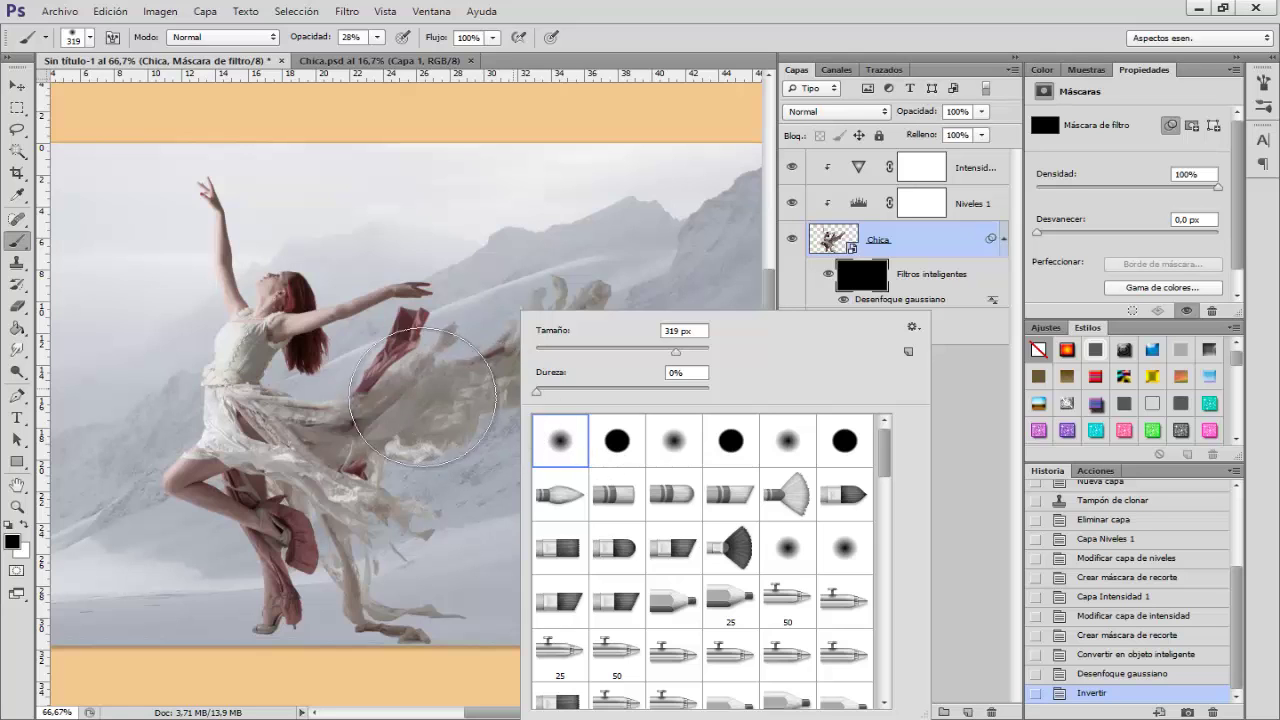
mouse_move(423, 396)
left_mouse_down()
mouse_move(367, 383)
mouse_move(370, 370)
left_mouse_up()
key("x")
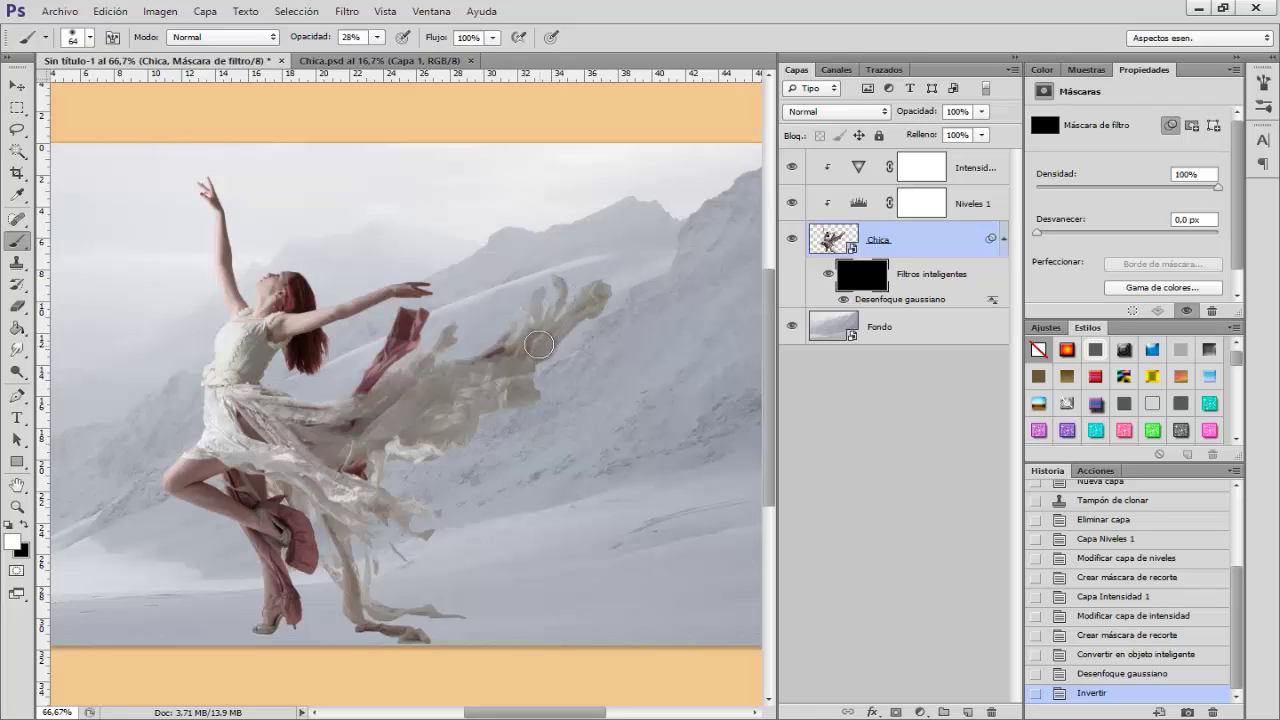
- Paint the blur back on the trailing fabric wisps and near the hand at 56% opacity
left_click_drag(538, 345, 442, 462)
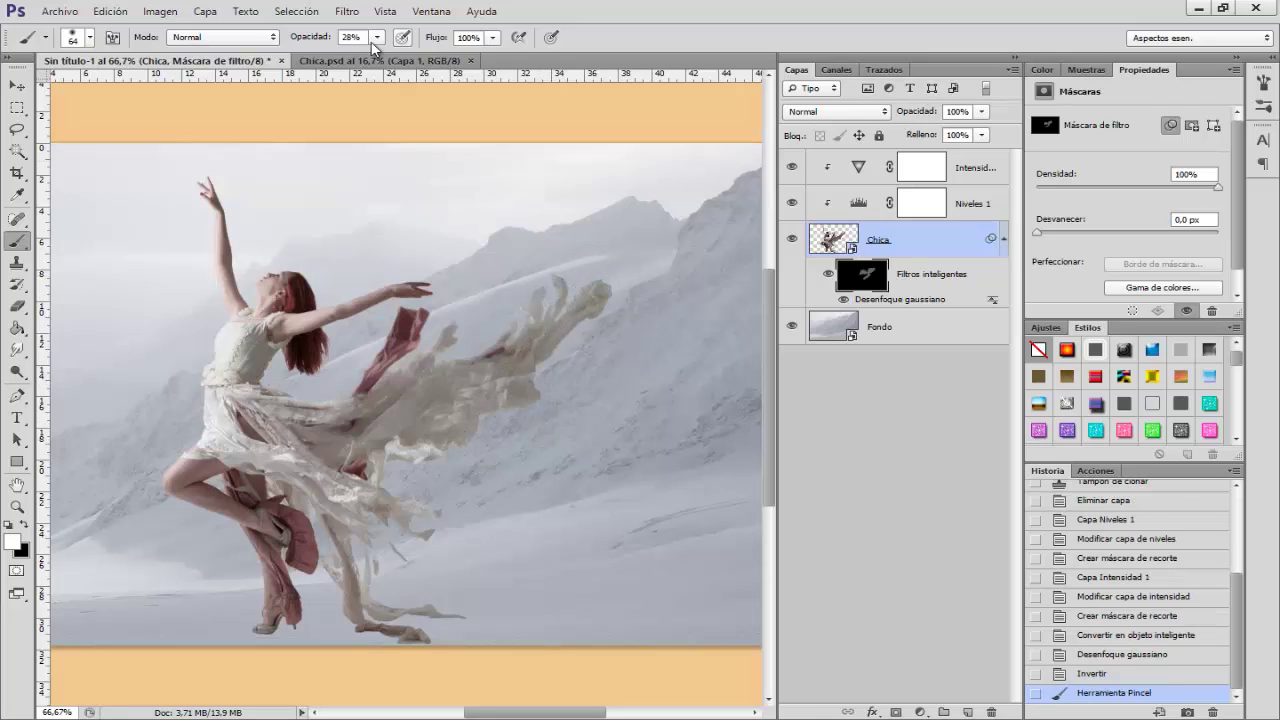
left_click_drag(310, 41, 334, 41)
mouse_move(378, 432)
left_mouse_down()
mouse_move(396, 465)
mouse_move(384, 454)
left_mouse_up()
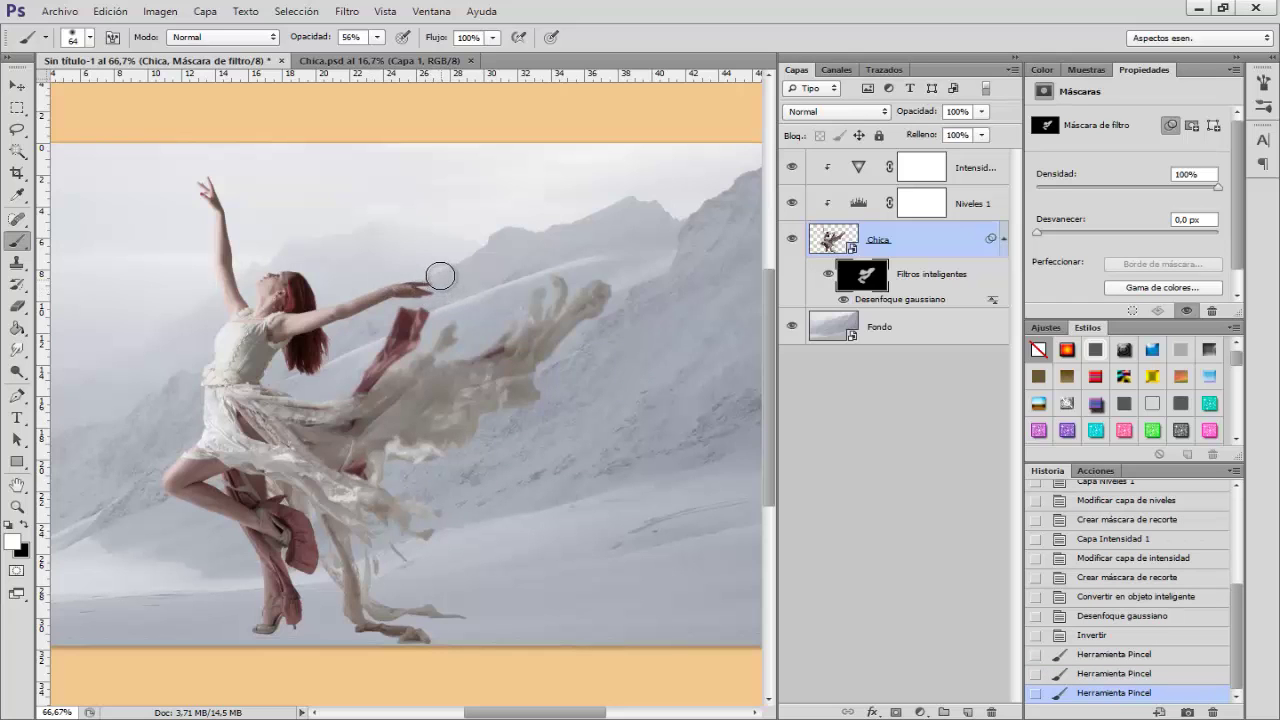
left_click(440, 275)
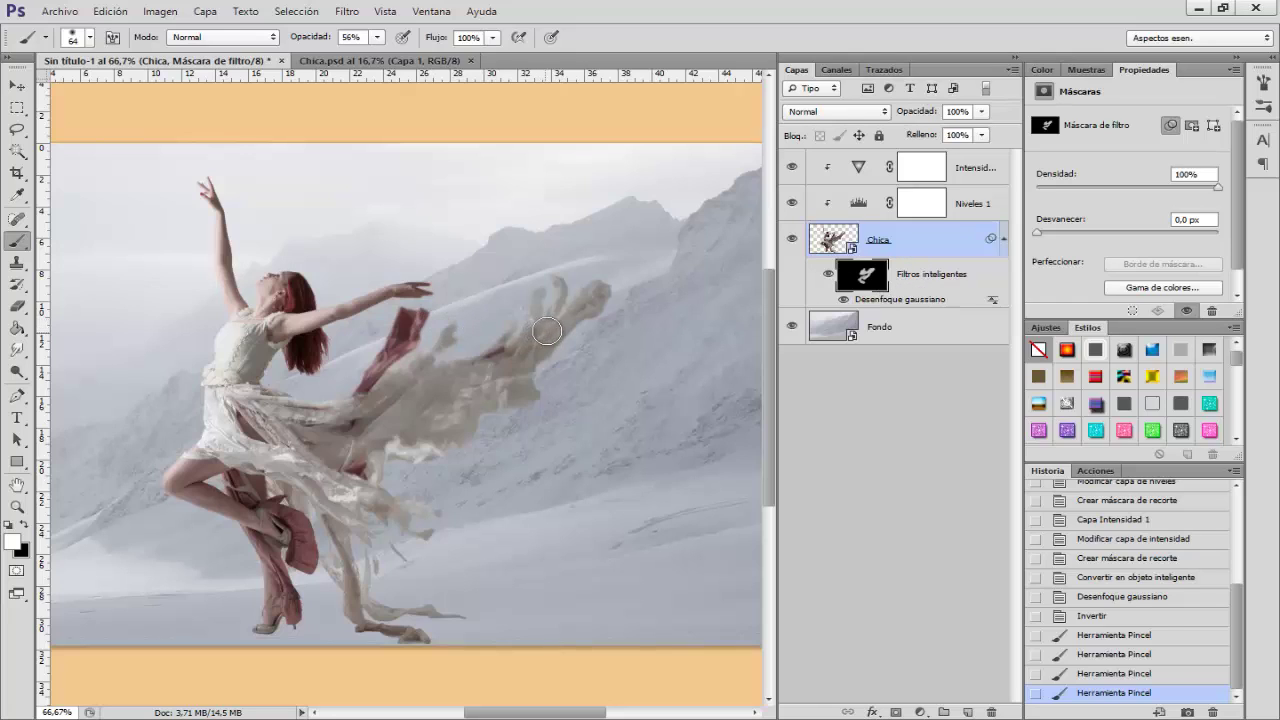
- Reopen the Chica smart filter Desenfoque gaussiano and confirm it at radius 2,0
double_click(883, 299)
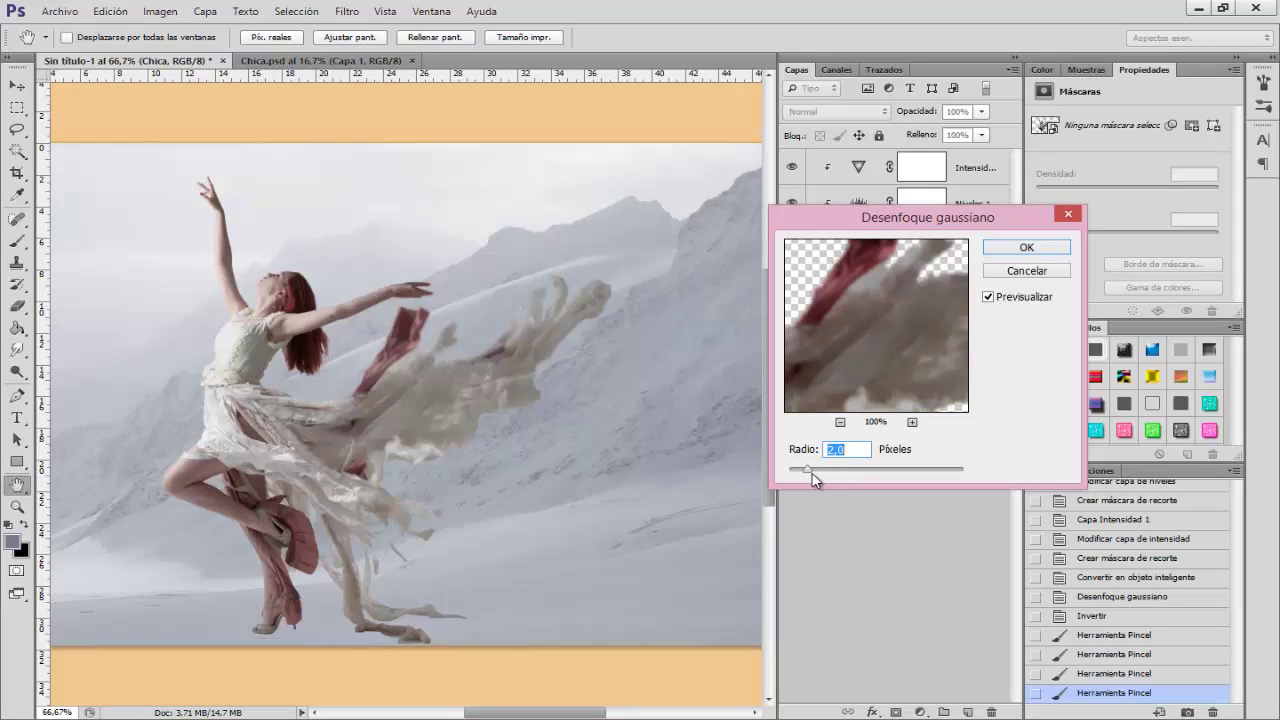
left_click(1030, 248)
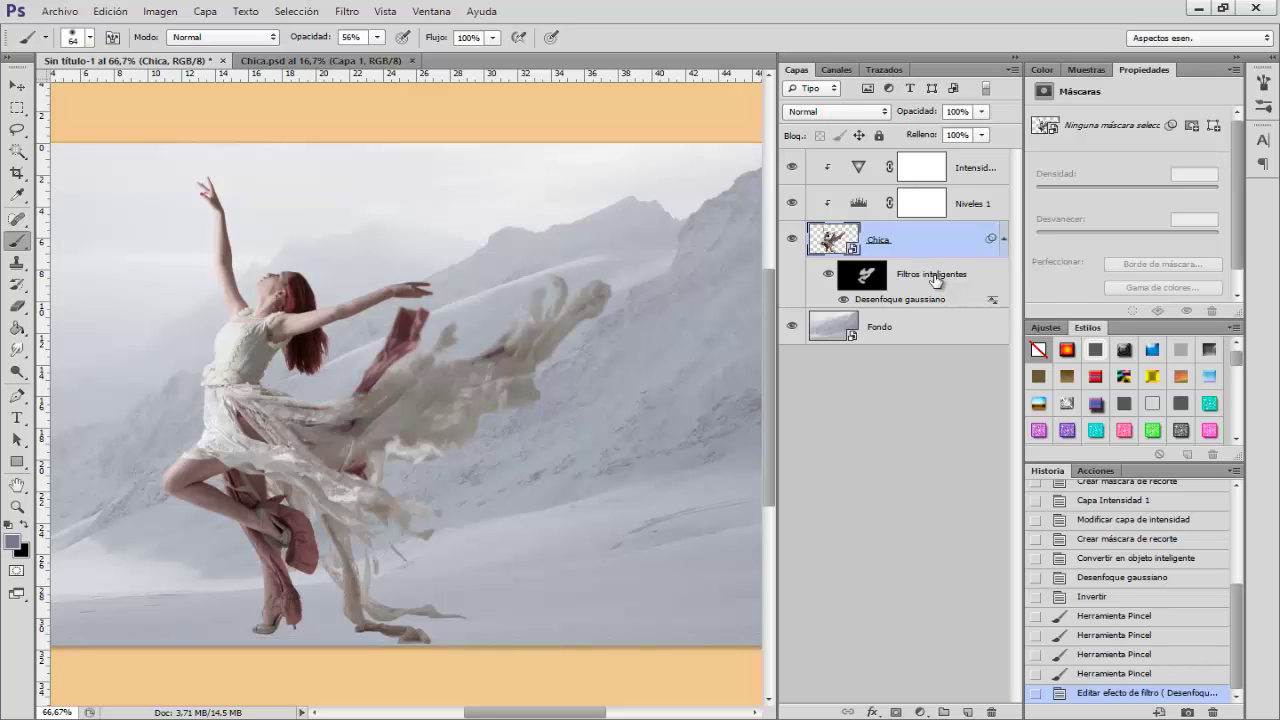
- Rasterize the Chica smart object and duplicate the layer
right_click(943, 247)
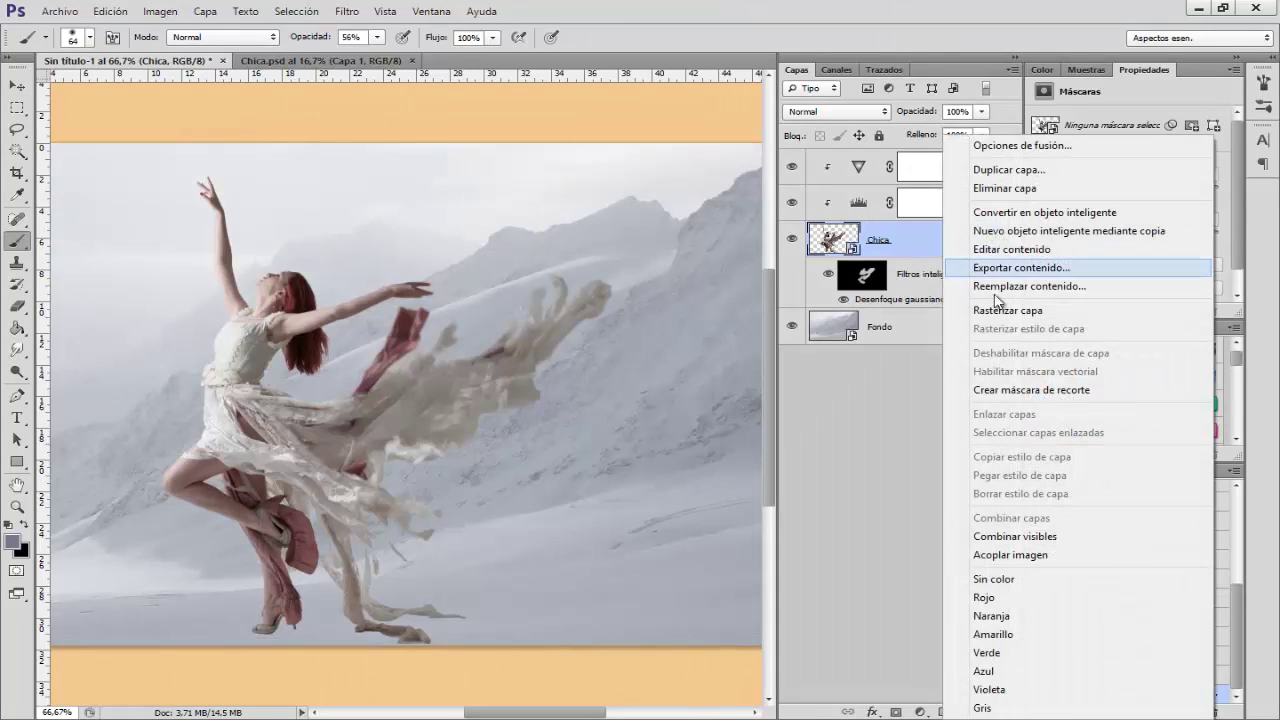
left_click(1005, 310)
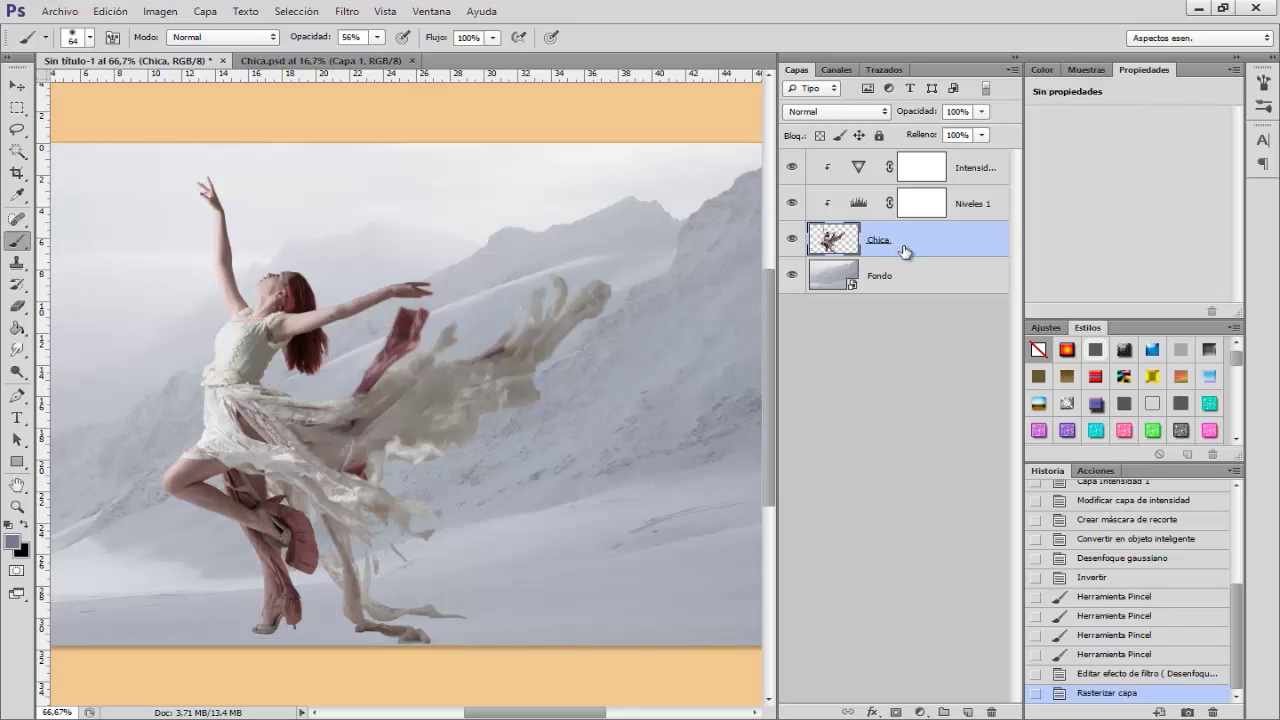
key("ctrl+j")
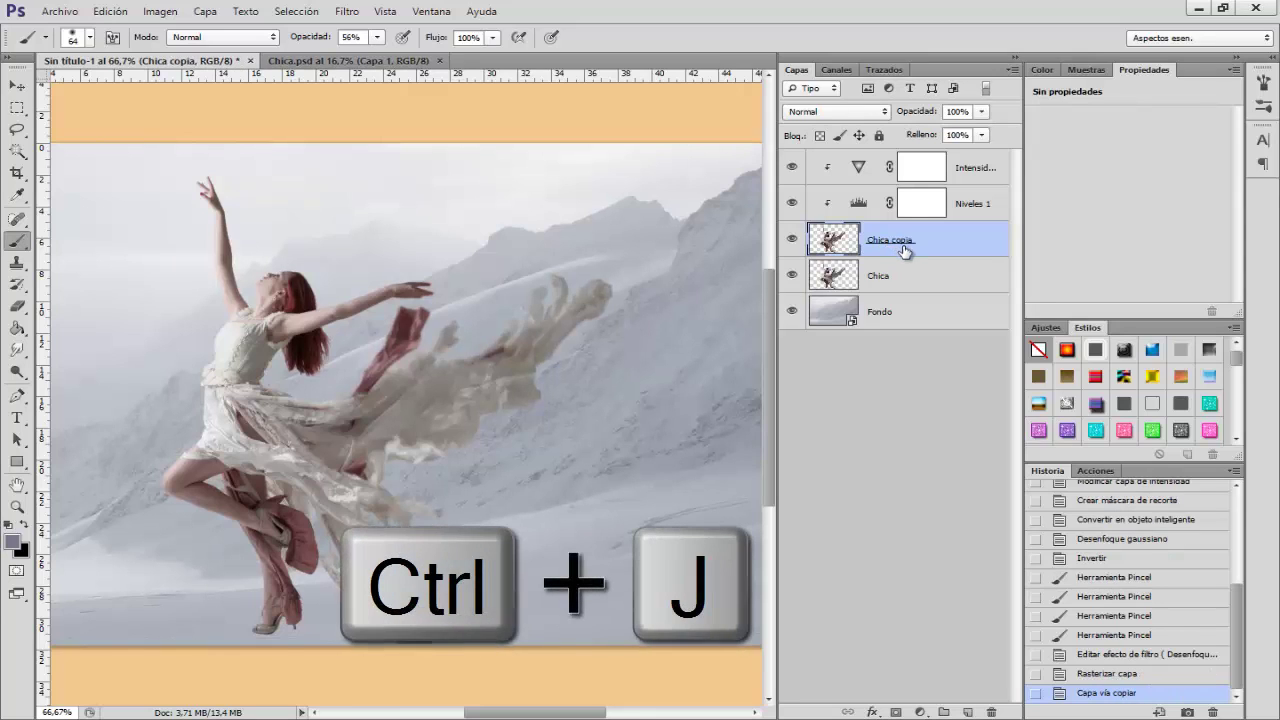
- Name the top copy Chica and the lower dancer layer Movimiento
double_click(897, 240)
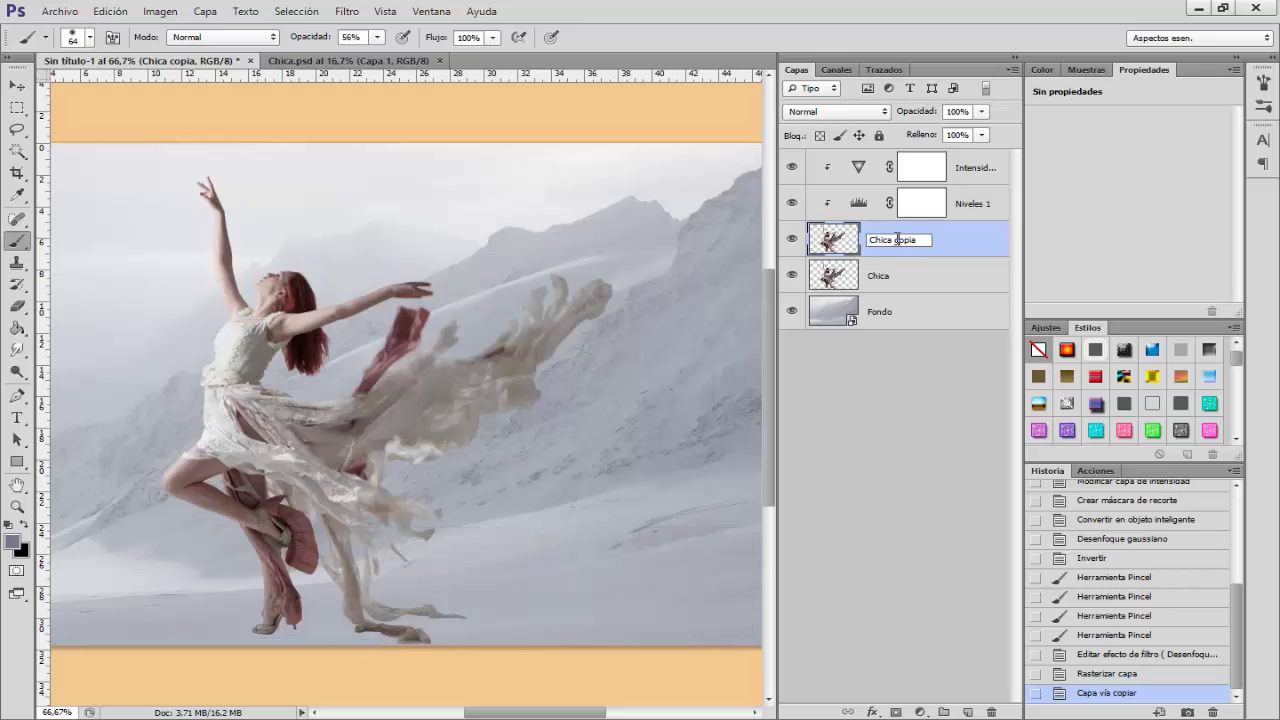
key("BackSpace")
key("BackSpace")
key("BackSpace")
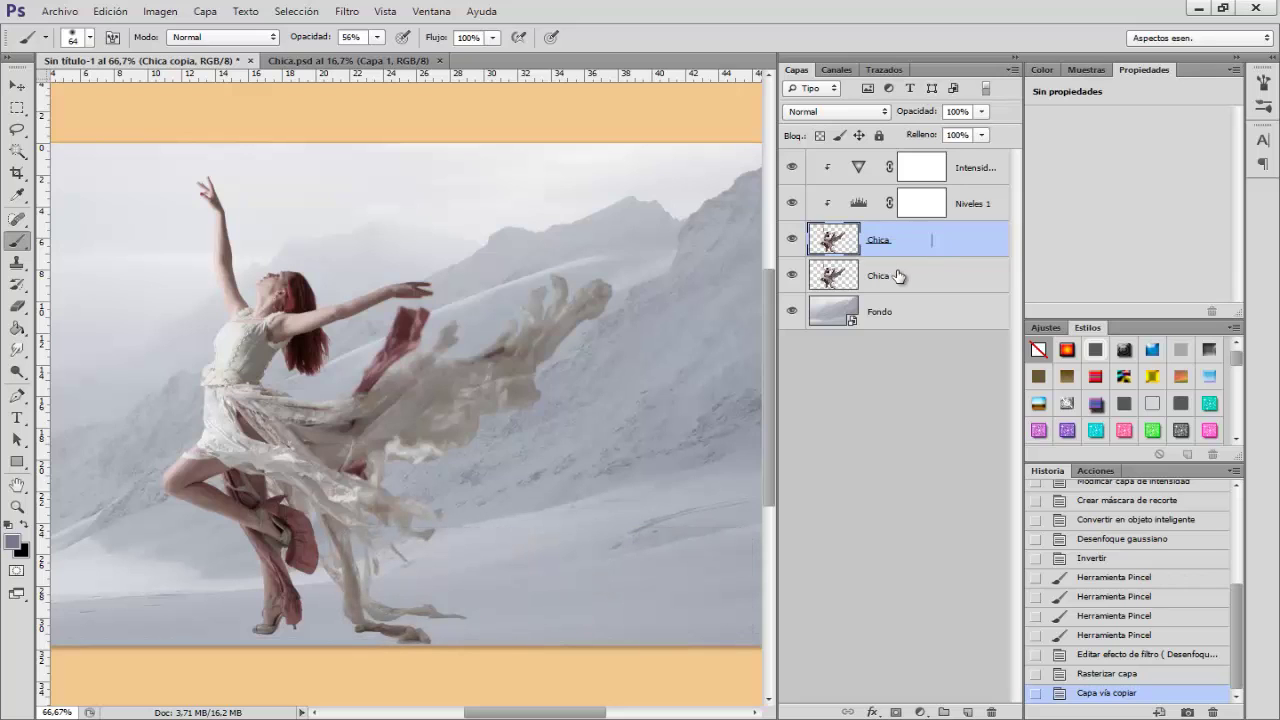
left_click(884, 276)
double_click(884, 276)
type("Movimiento")
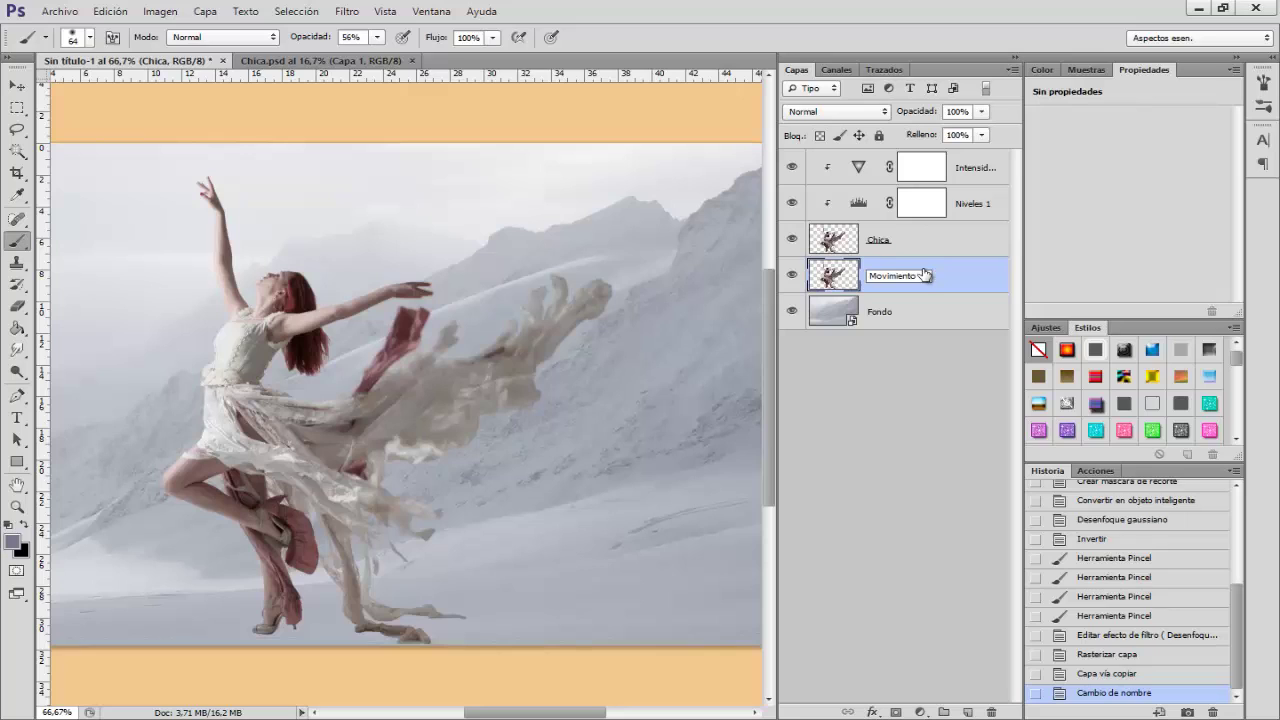
key("Return")
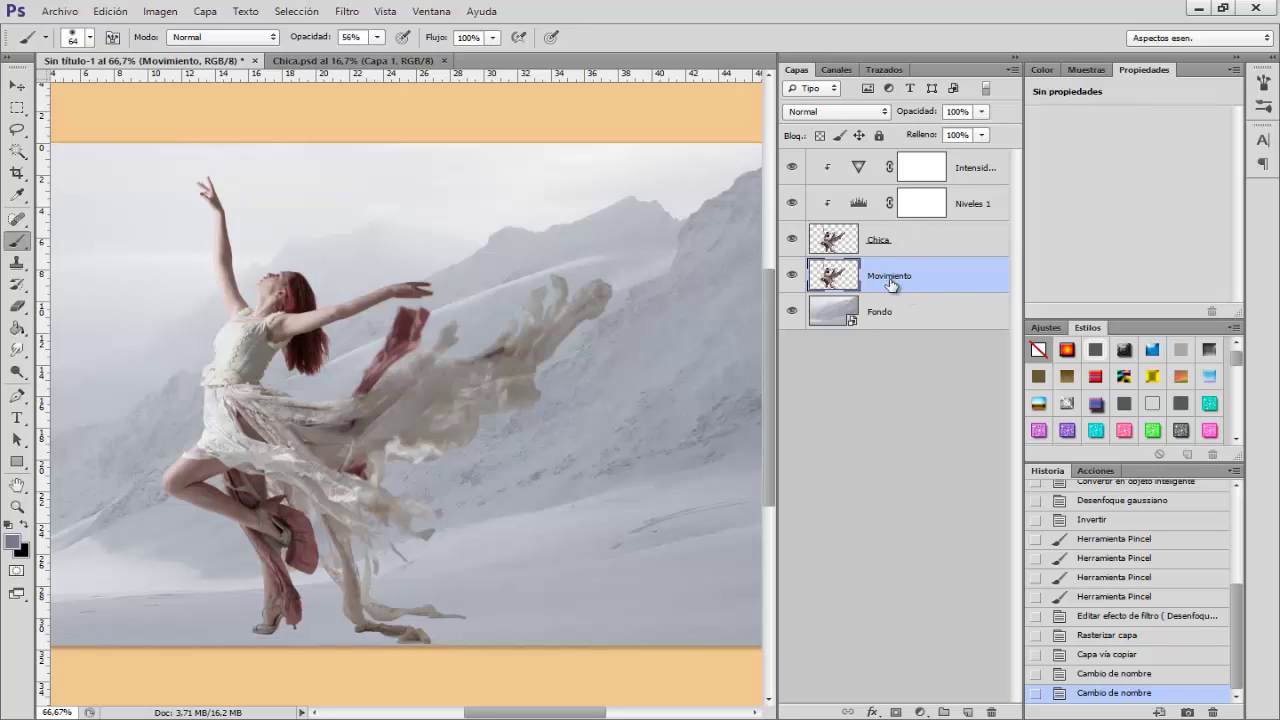
- Apply Desenfoque de movimiento at 23° angle and 205 px distance to Movimiento
left_click(347, 15)
mouse_move(372, 212)
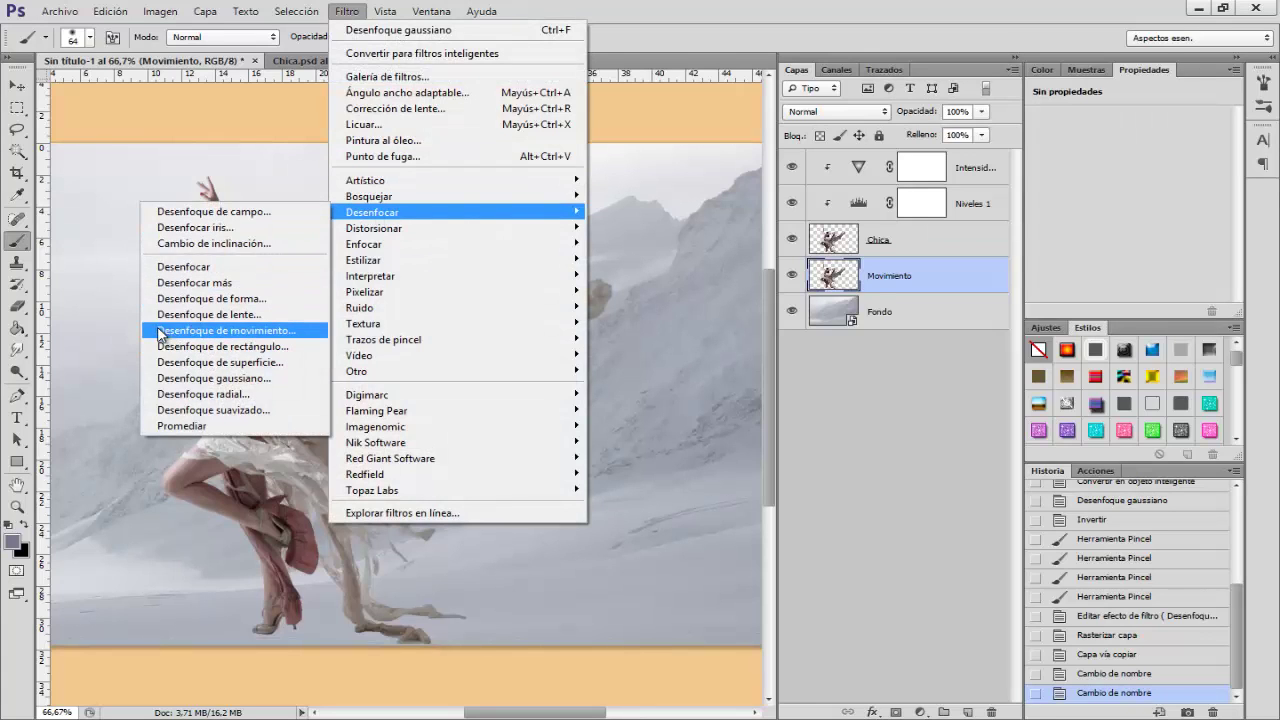
left_click(291, 334)
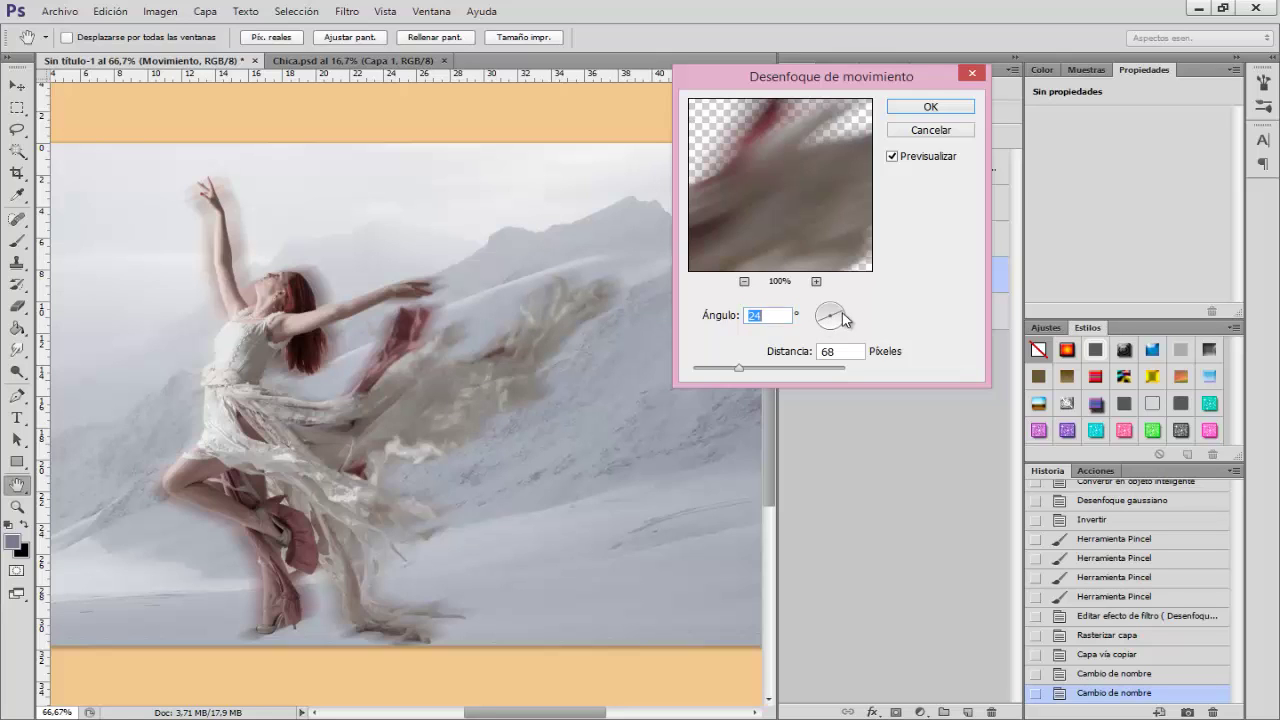
key("Up")
left_click_drag(740, 372, 775, 372)
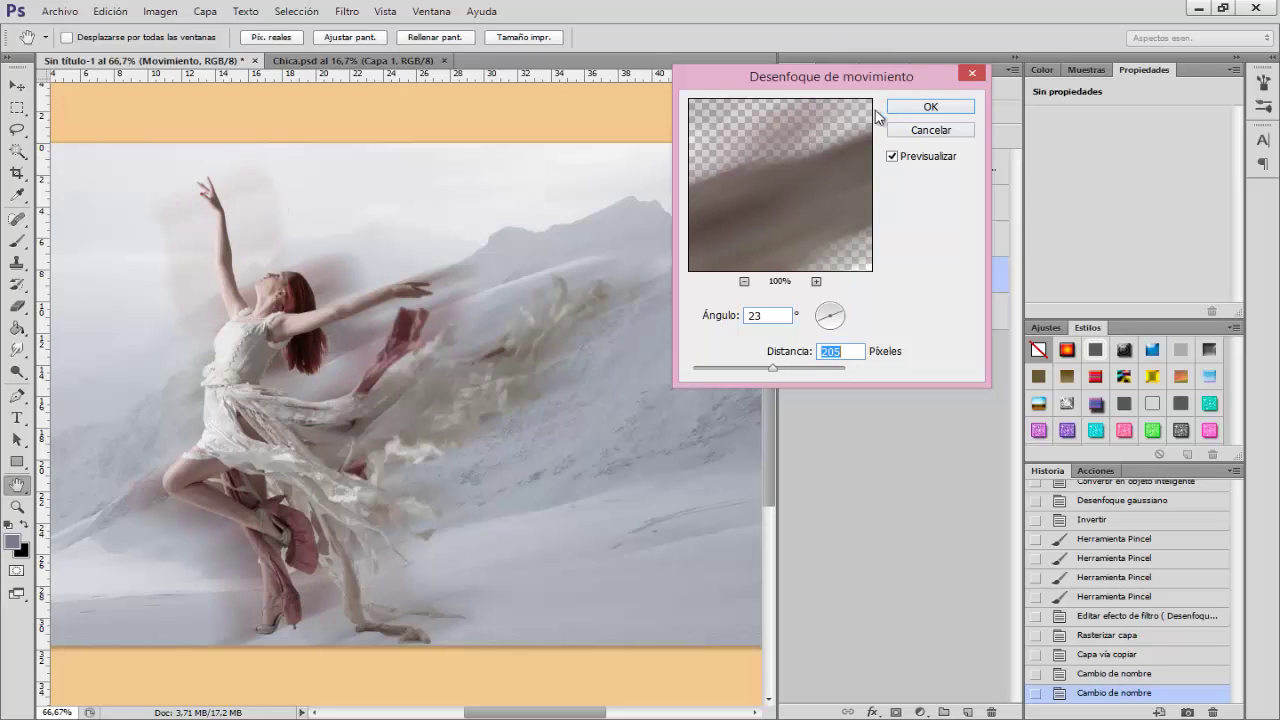
left_click(921, 108)
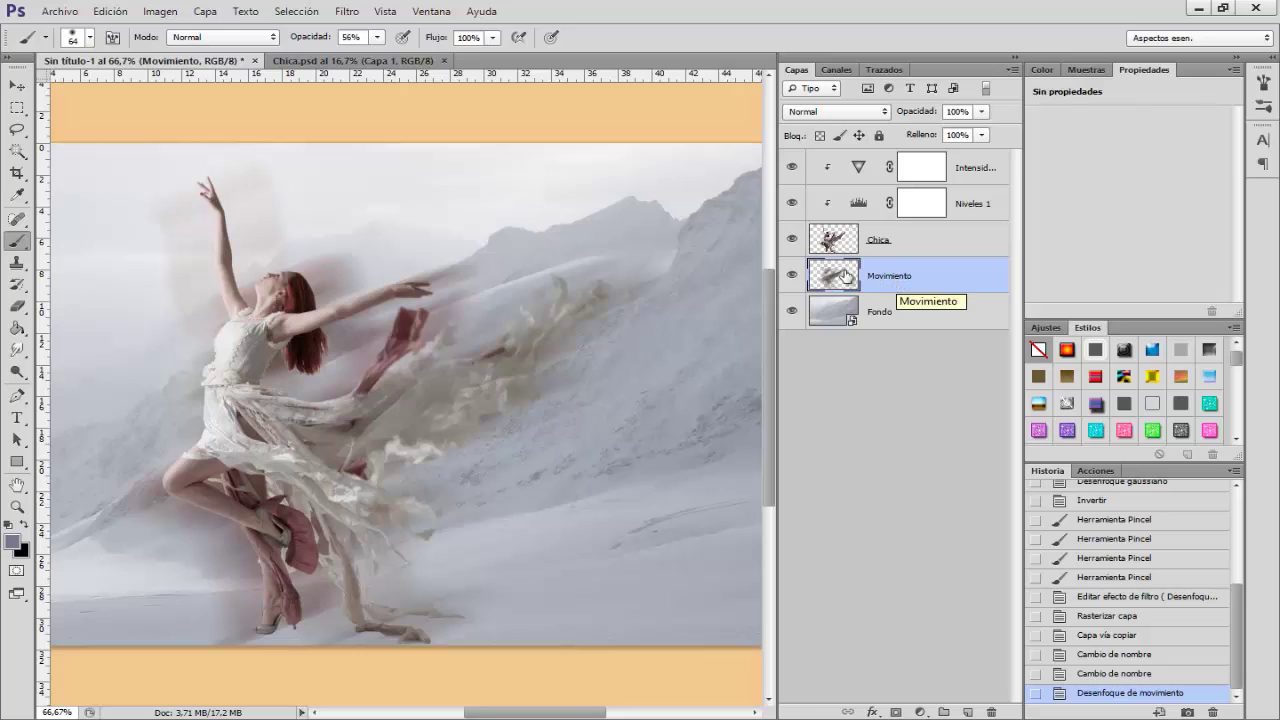
- Shift the Movimiento layer slightly right and down to realign its streak behind the dress
left_click(18, 88)
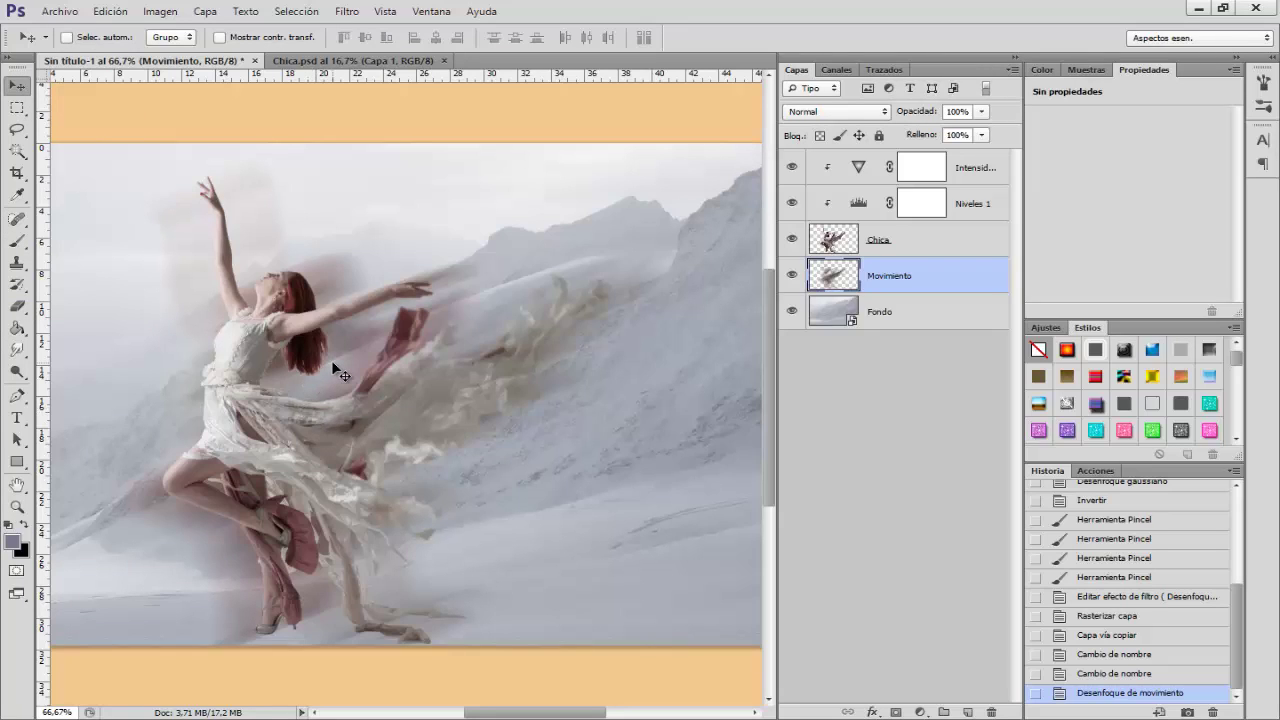
key("Left")
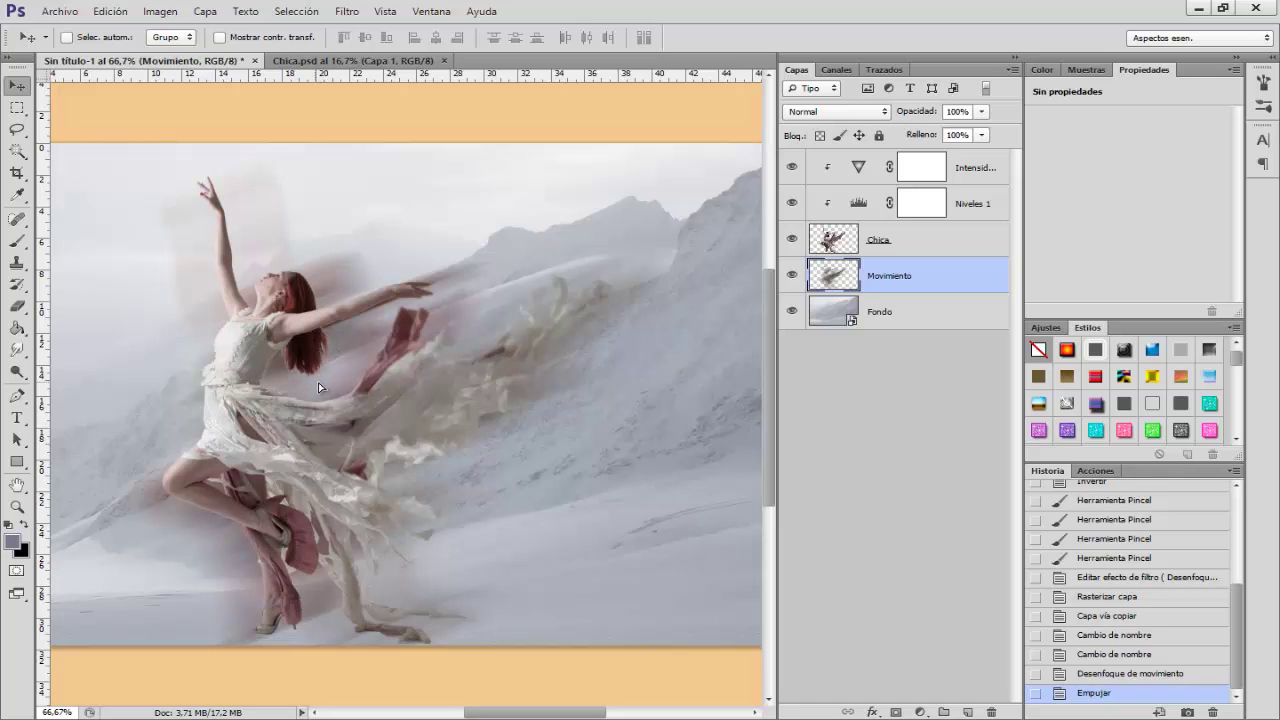
left_click_drag(318, 382, 353, 374)
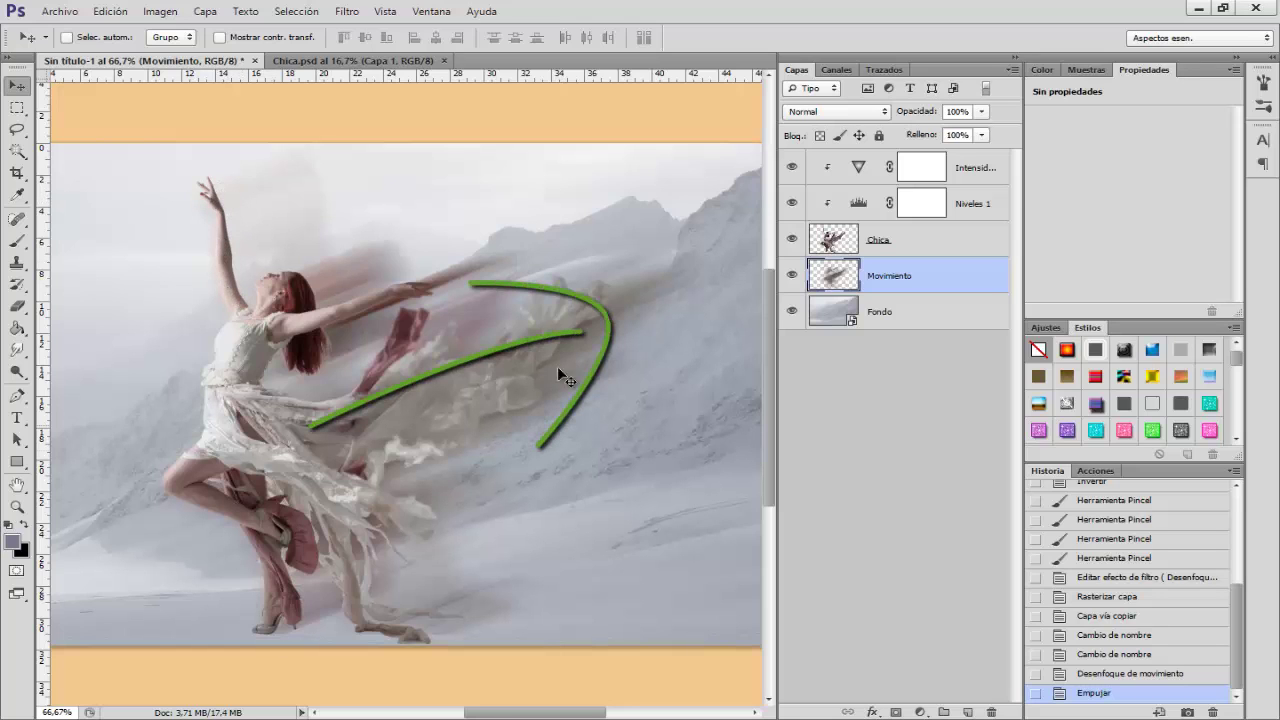
left_click_drag(285, 250, 290, 241)
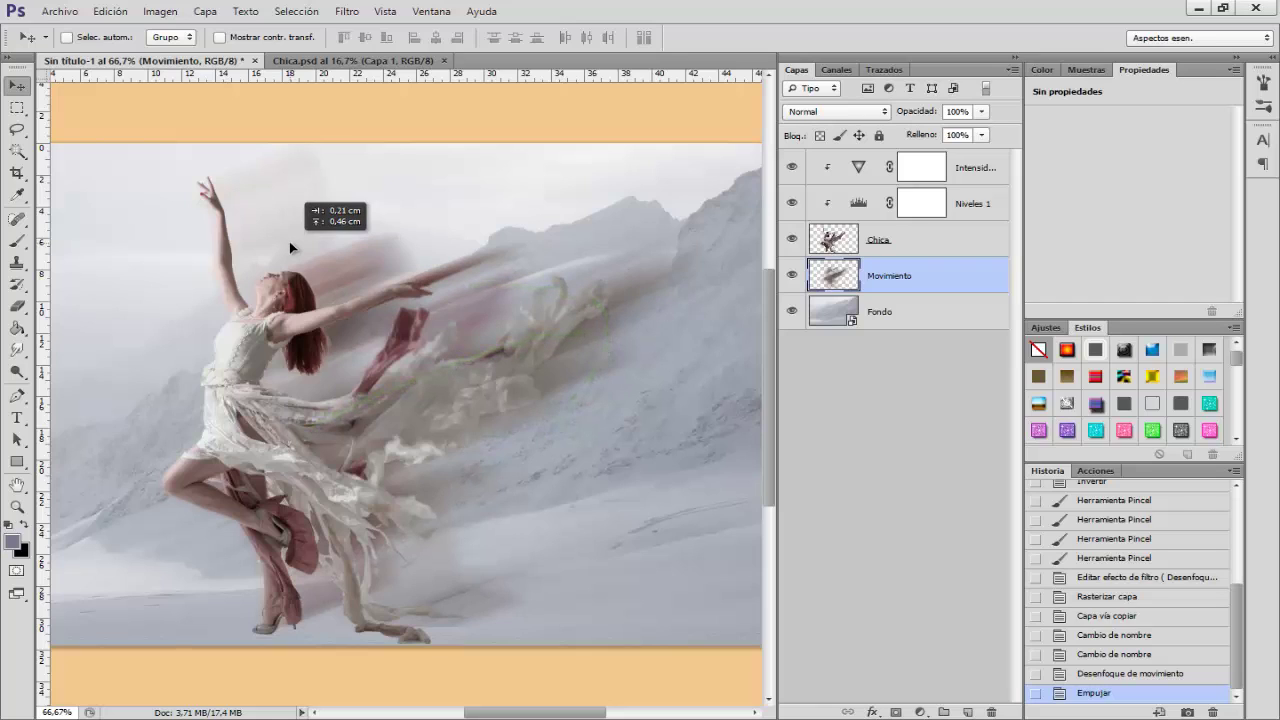
left_click_drag(289, 241, 289, 241)
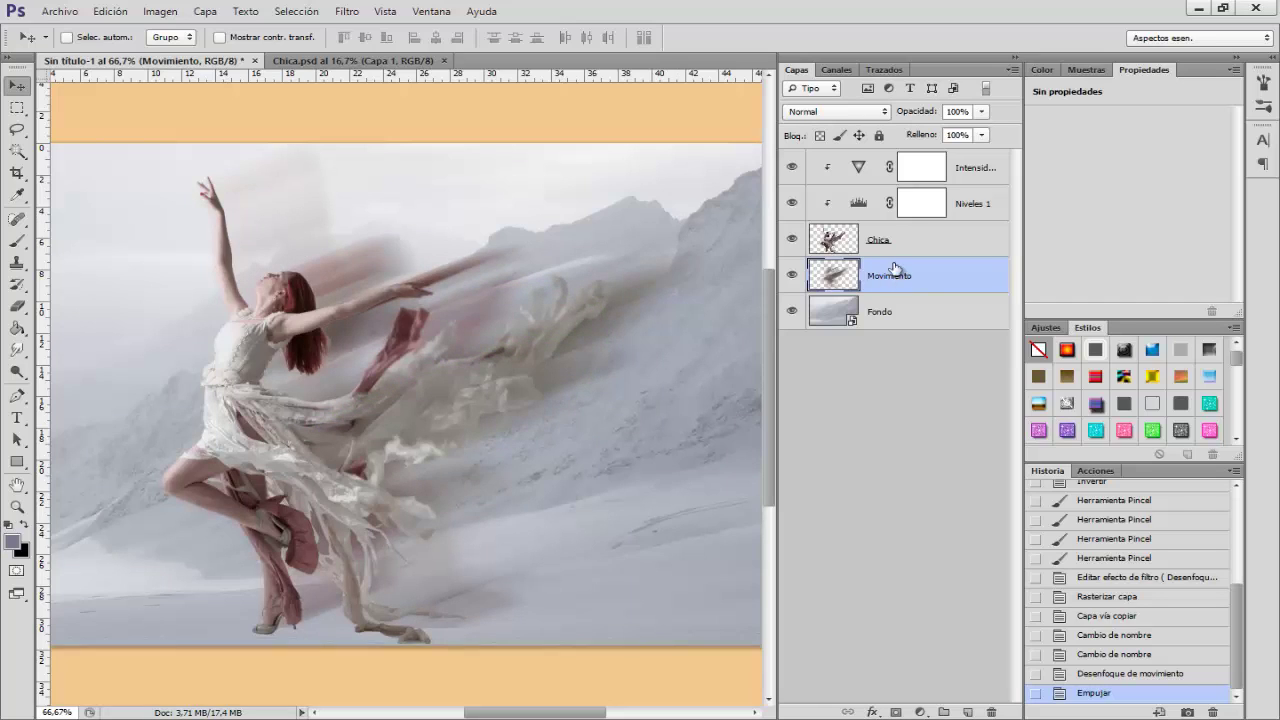
- Set the Movimiento layer's blend mode to Dividir
left_click(810, 115)
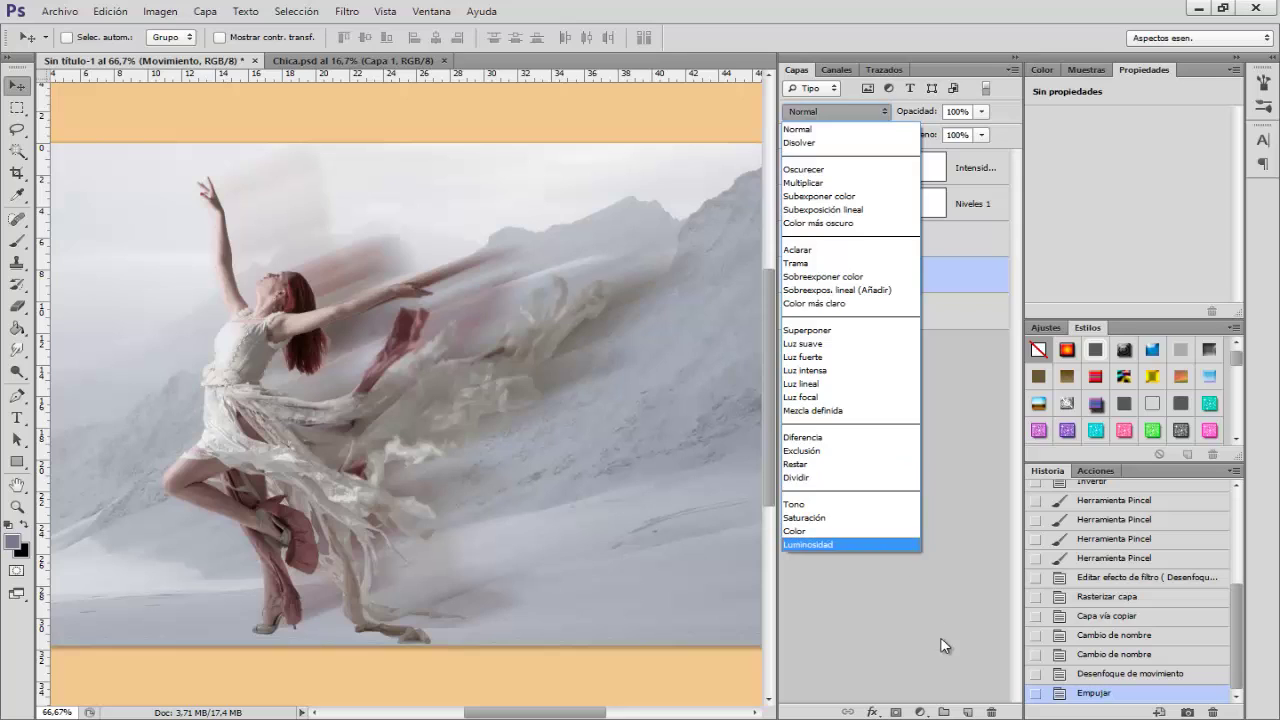
key("Escape")
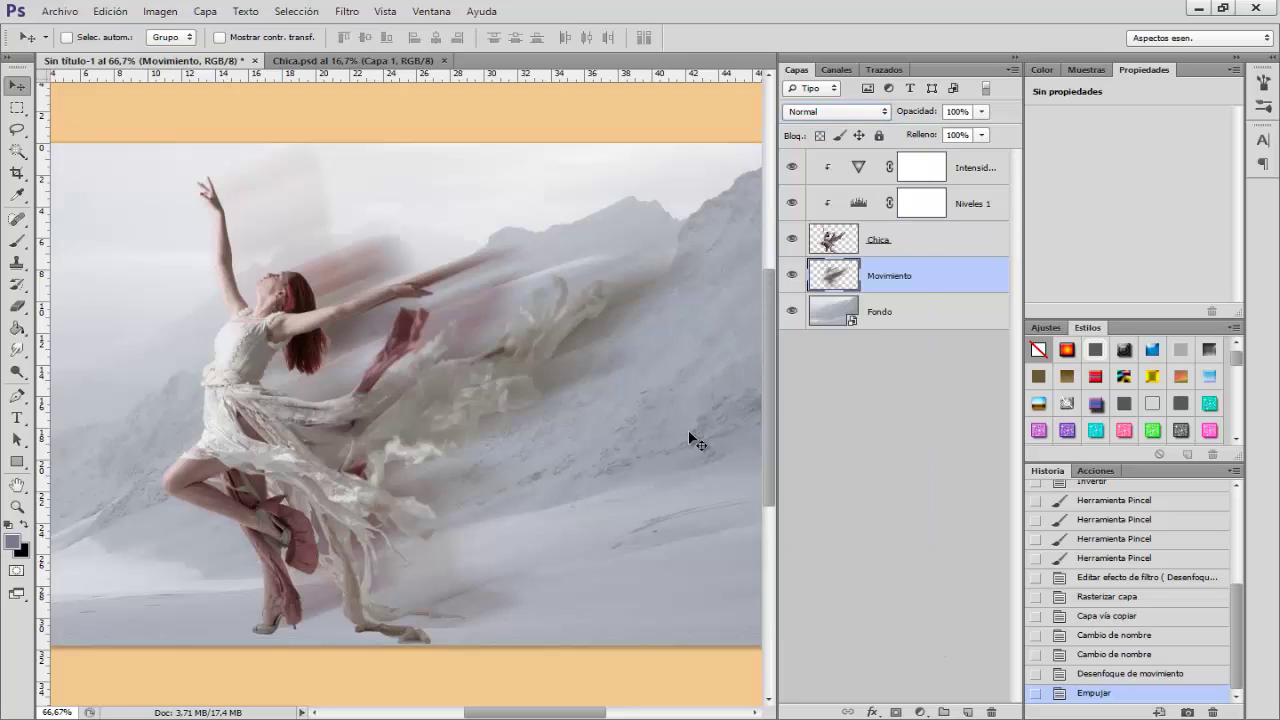
left_click(905, 320)
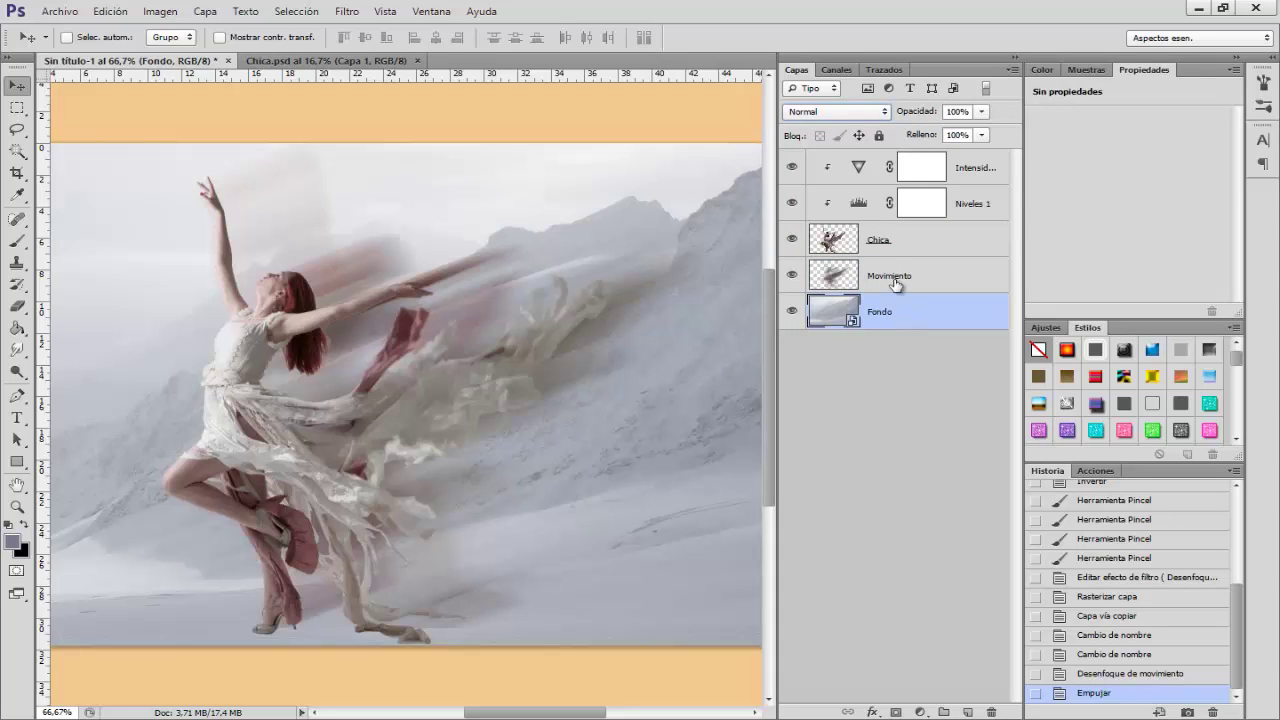
left_click(890, 277)
left_click(805, 115)
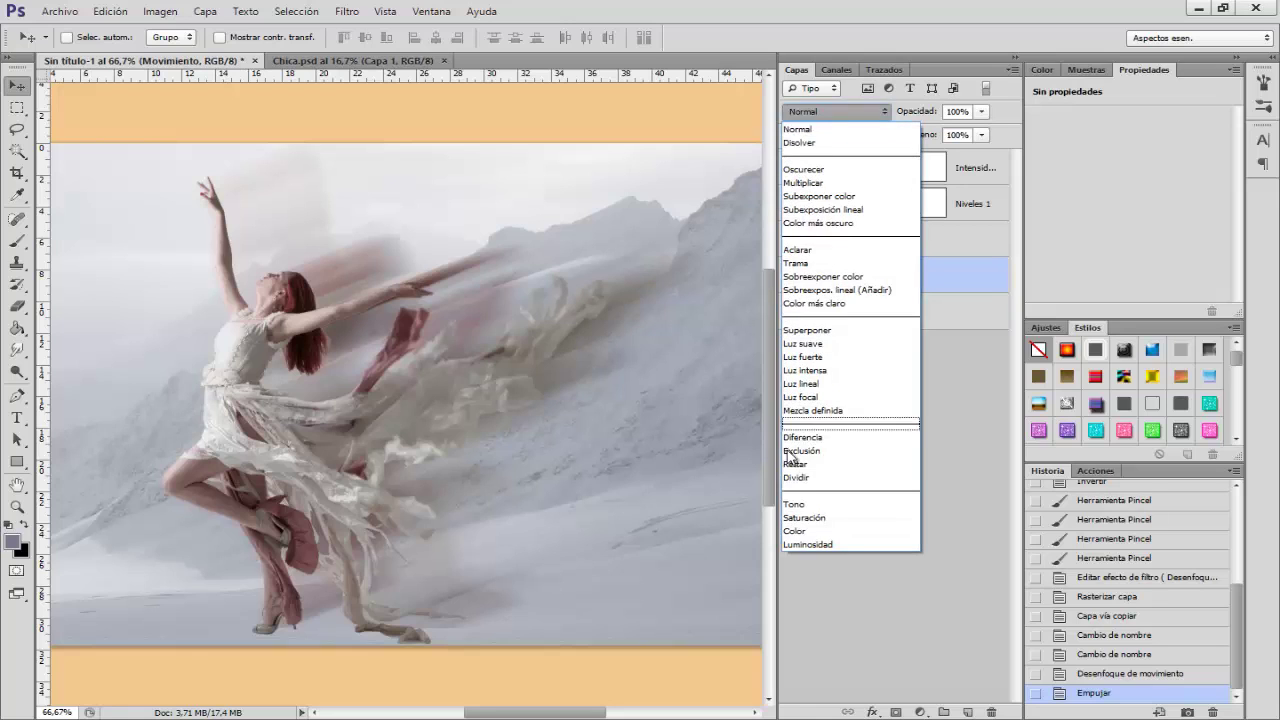
left_click(796, 478)
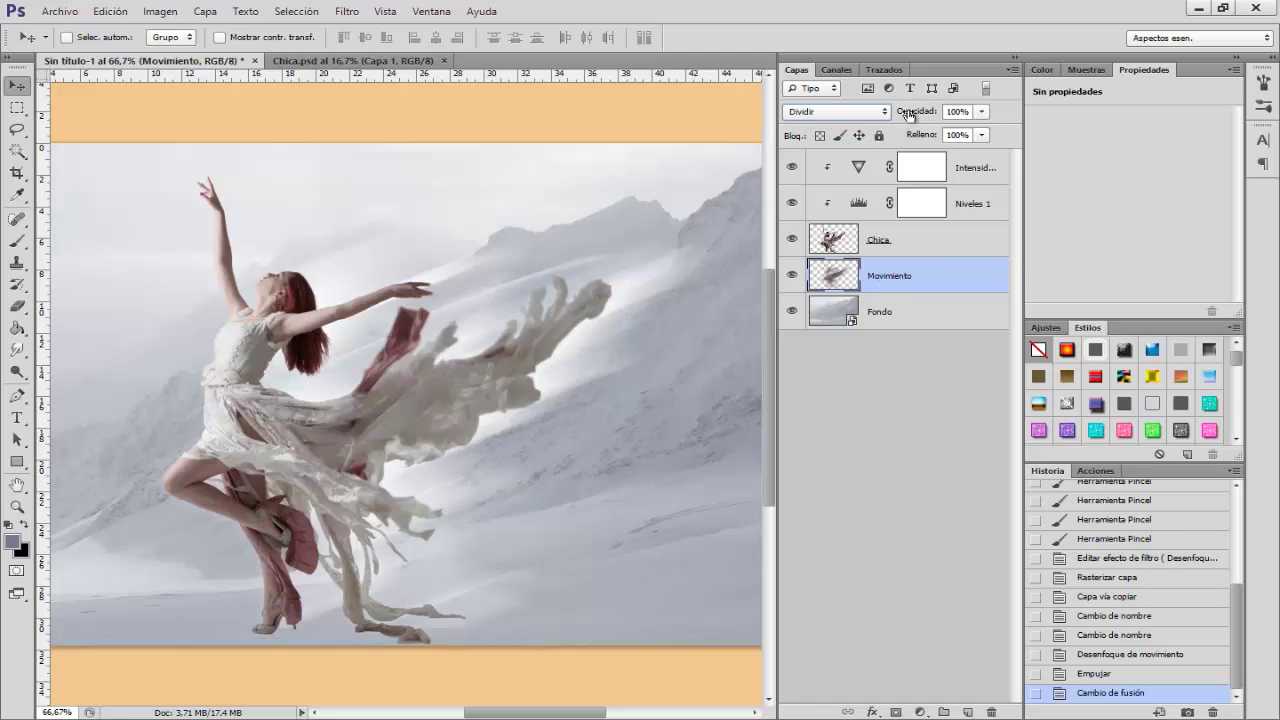
- Lower Movimiento's opacity to 72% and zoom out to view the whole image
left_click_drag(910, 111, 884, 113)
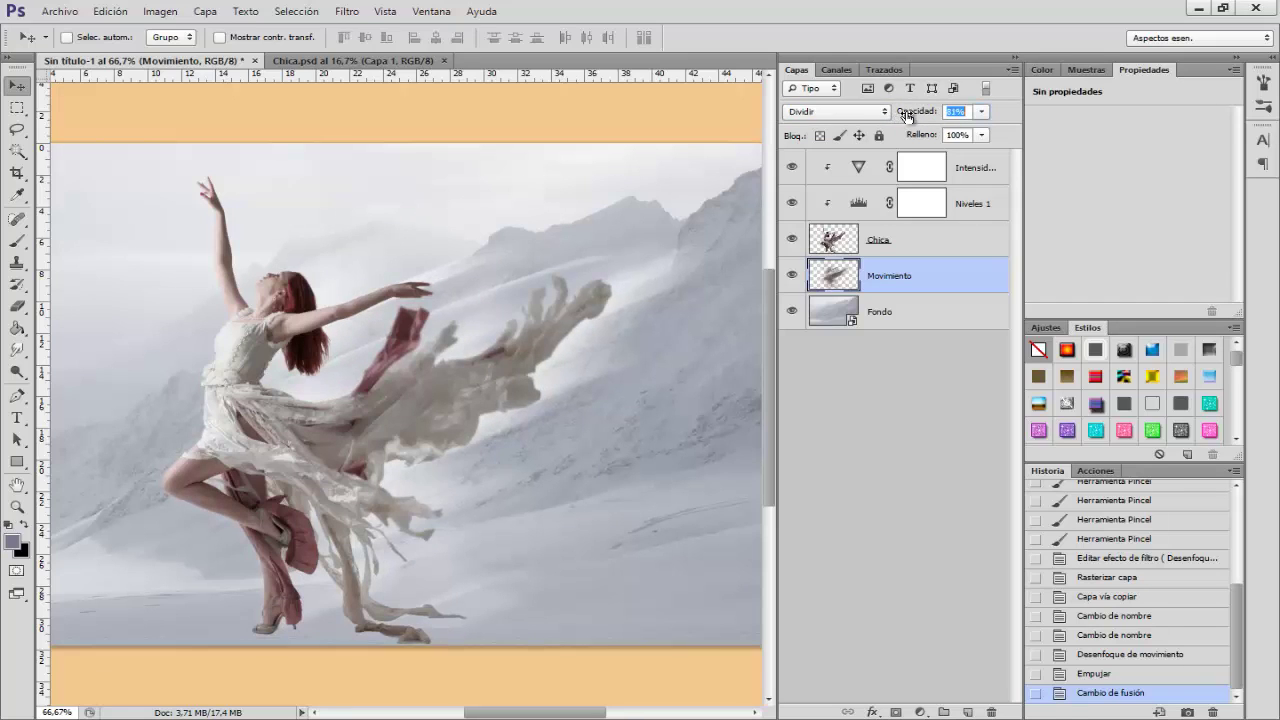
left_click_drag(909, 116, 913, 118)
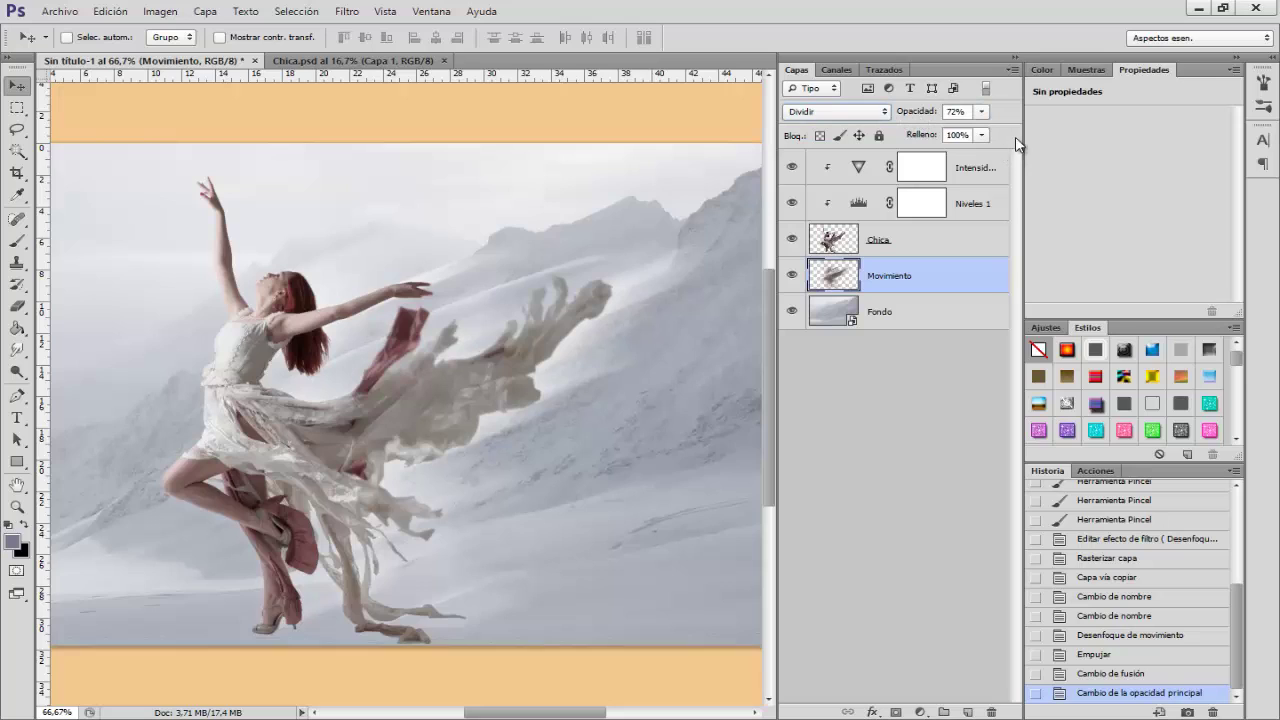
key("ctrl+minus")
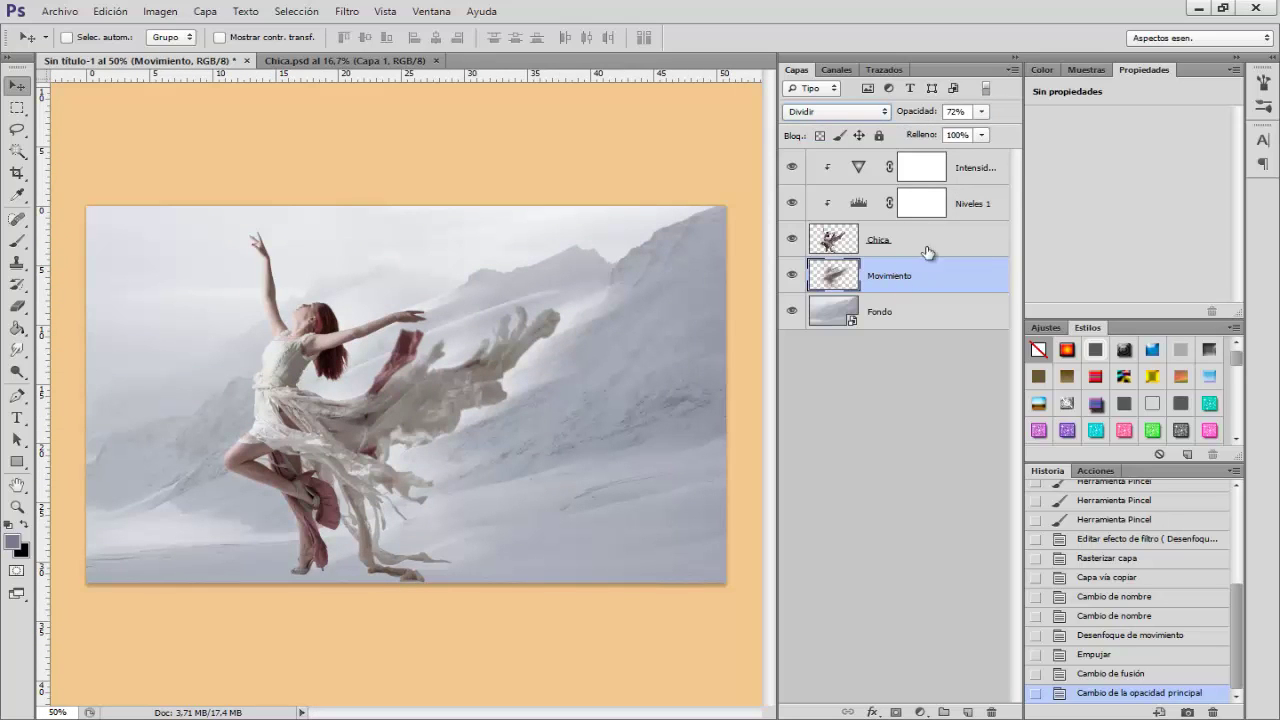
- Group the dancer layers, Intensidad through Movimiento, into a group named Chica
left_click(970, 168, "shift")
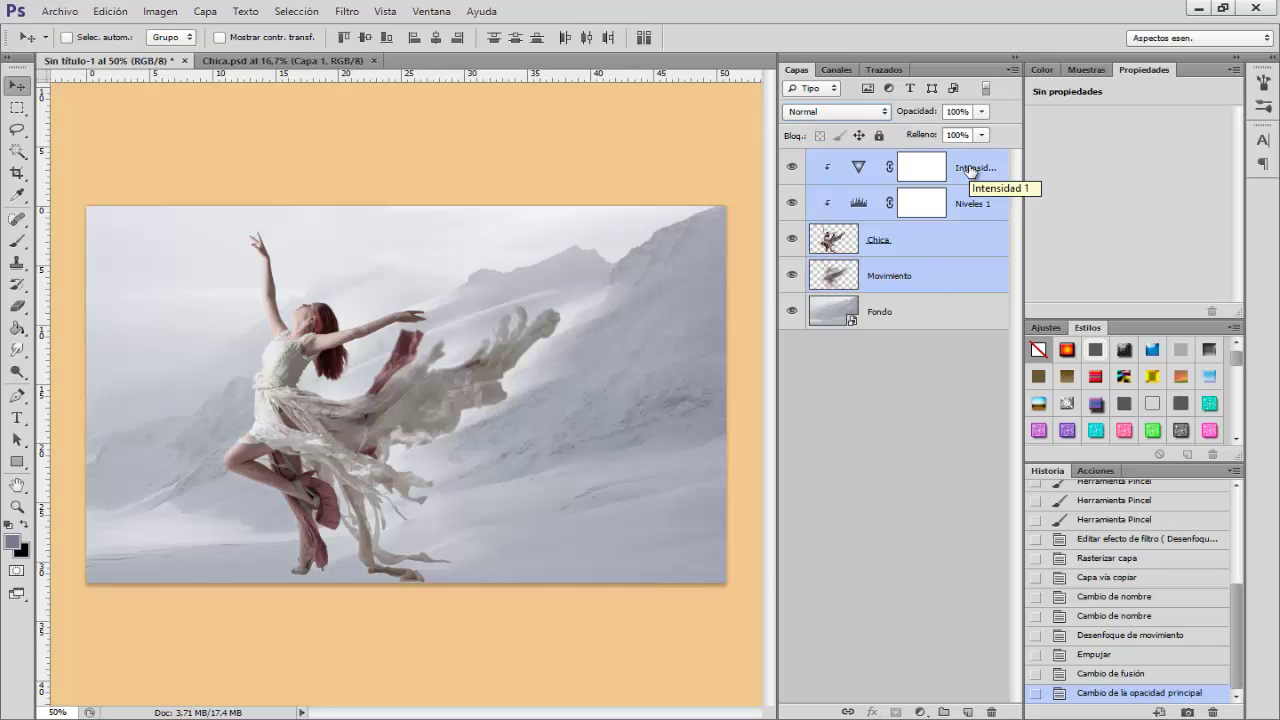
key("ctrl+g")
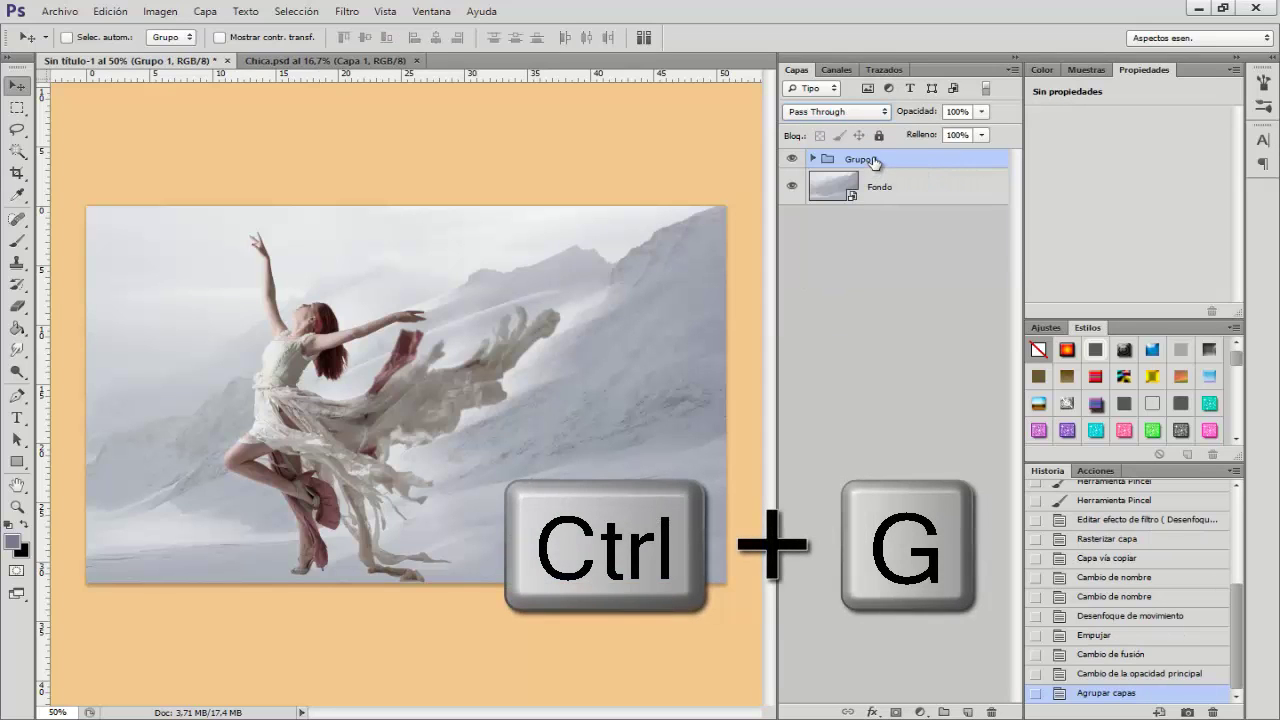
double_click(874, 160)
type("Chica")
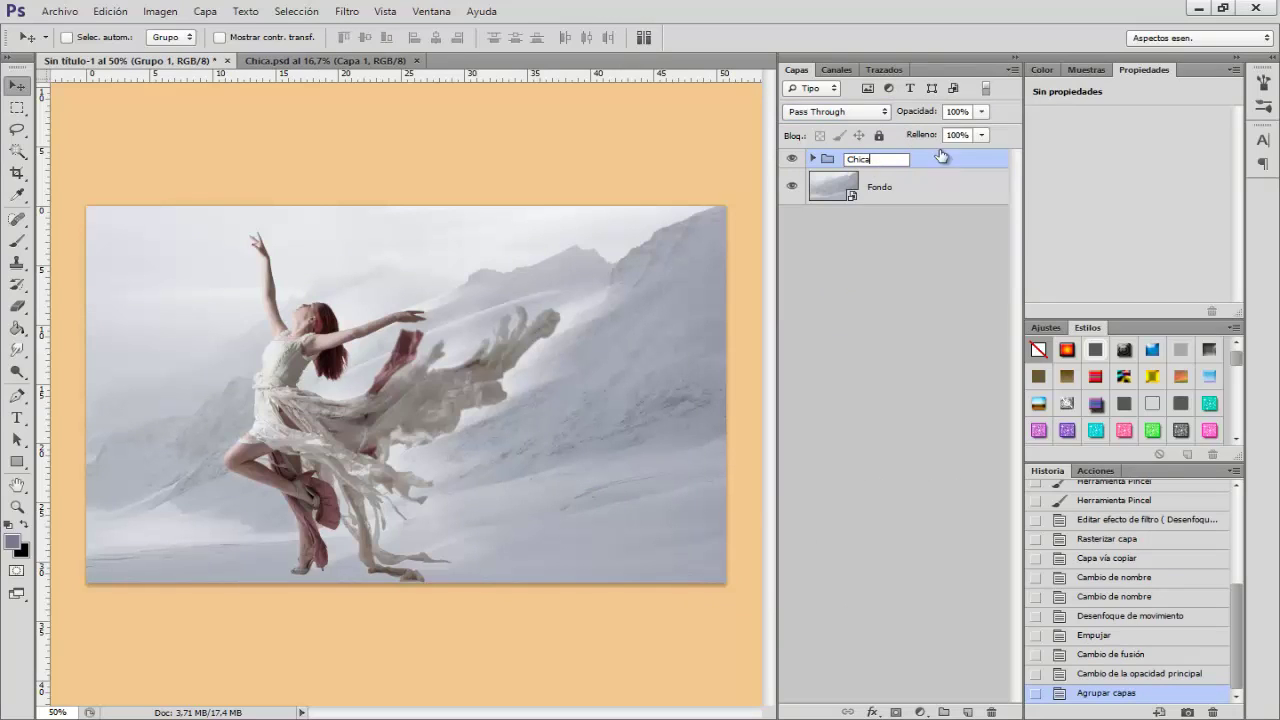
key("Return")
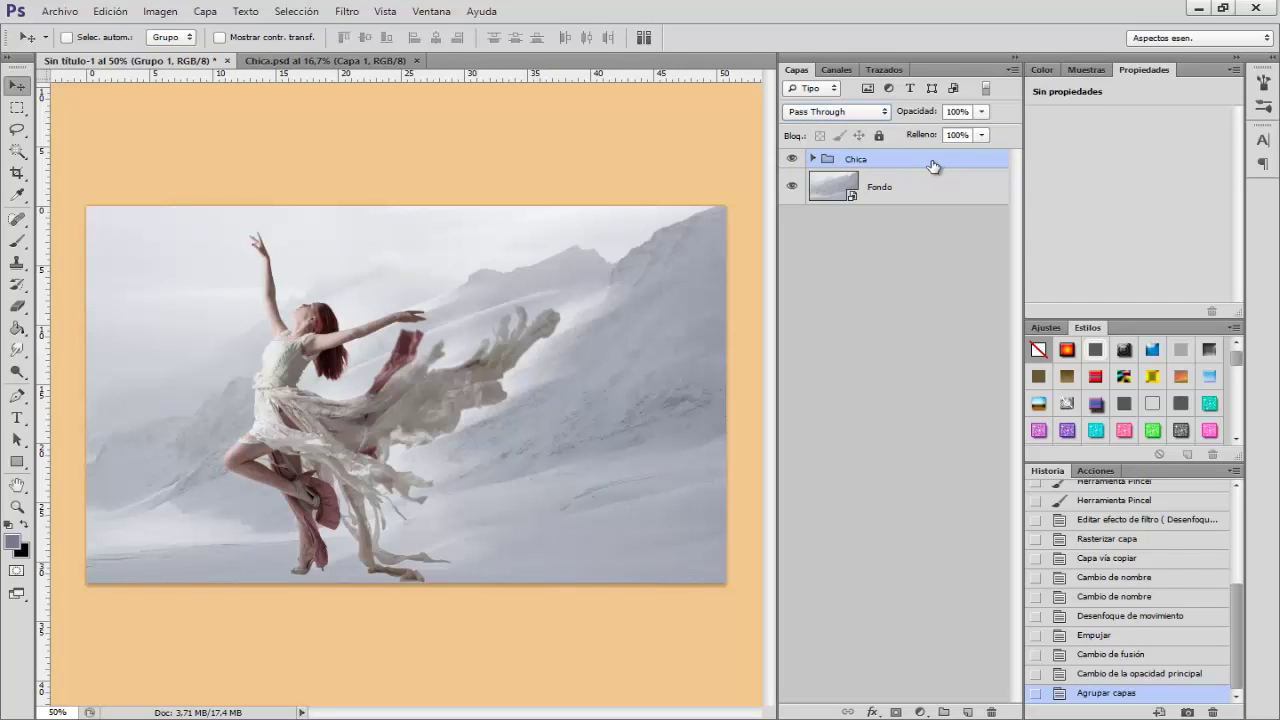
- Duplicate Intensidad, Niveles and Chica above the group and merge the copies into a layer named Vestido
left_click(812, 159)
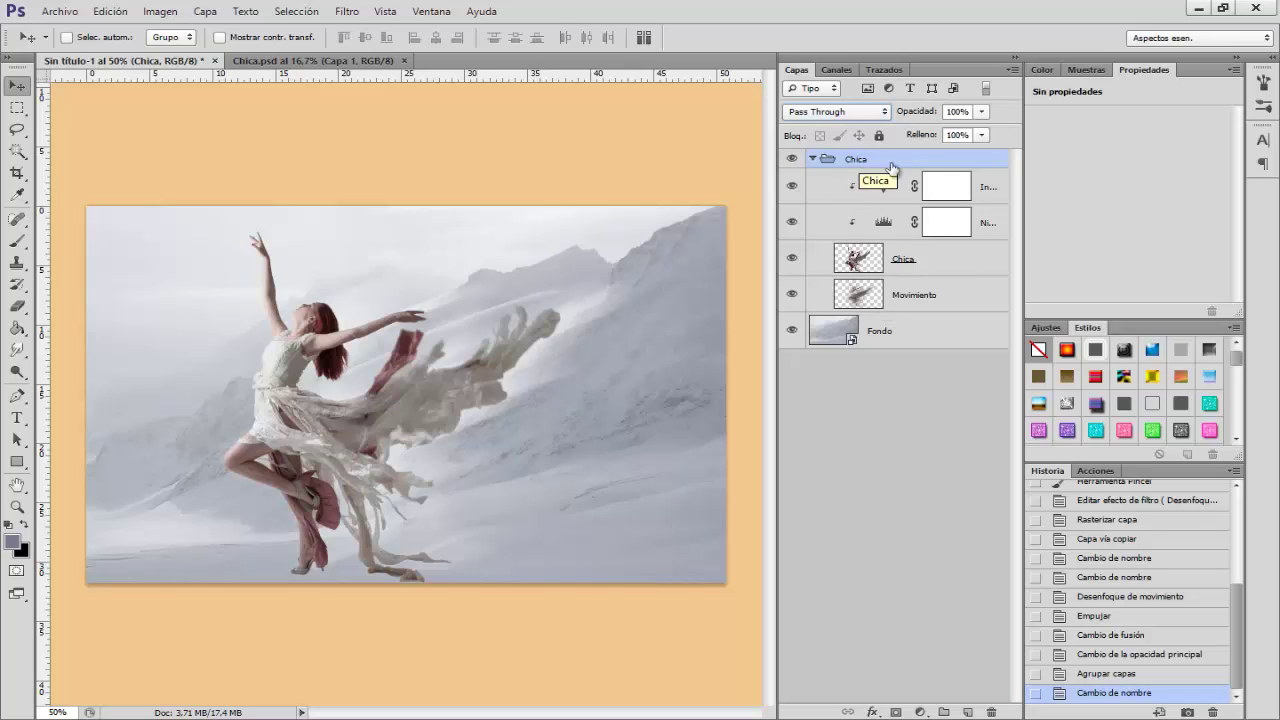
left_click(995, 190)
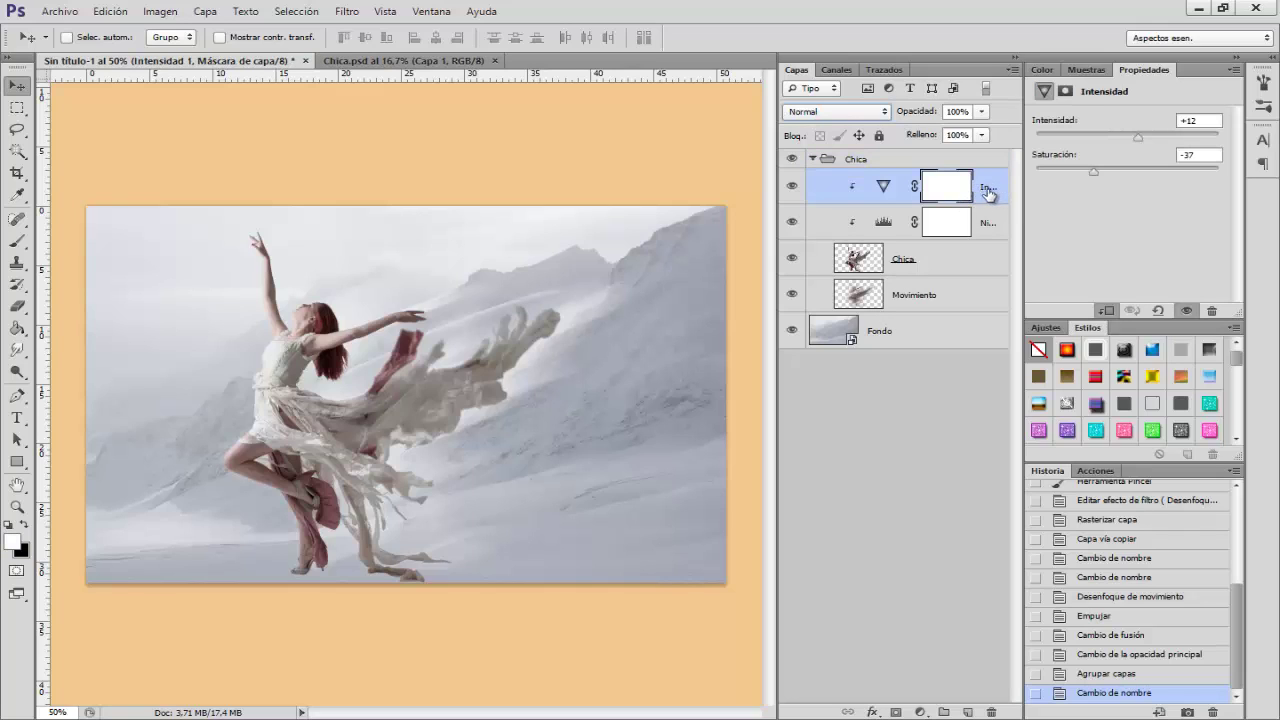
left_click(990, 226, "shift")
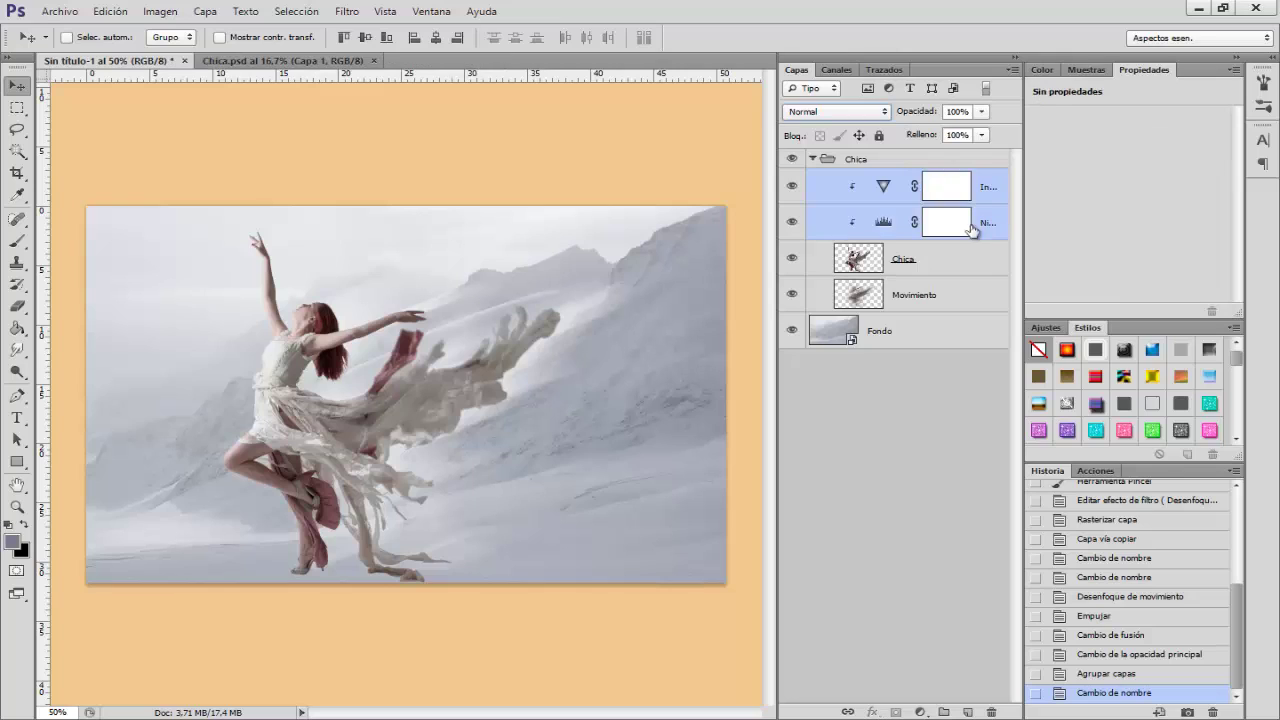
left_click(926, 268, "shift")
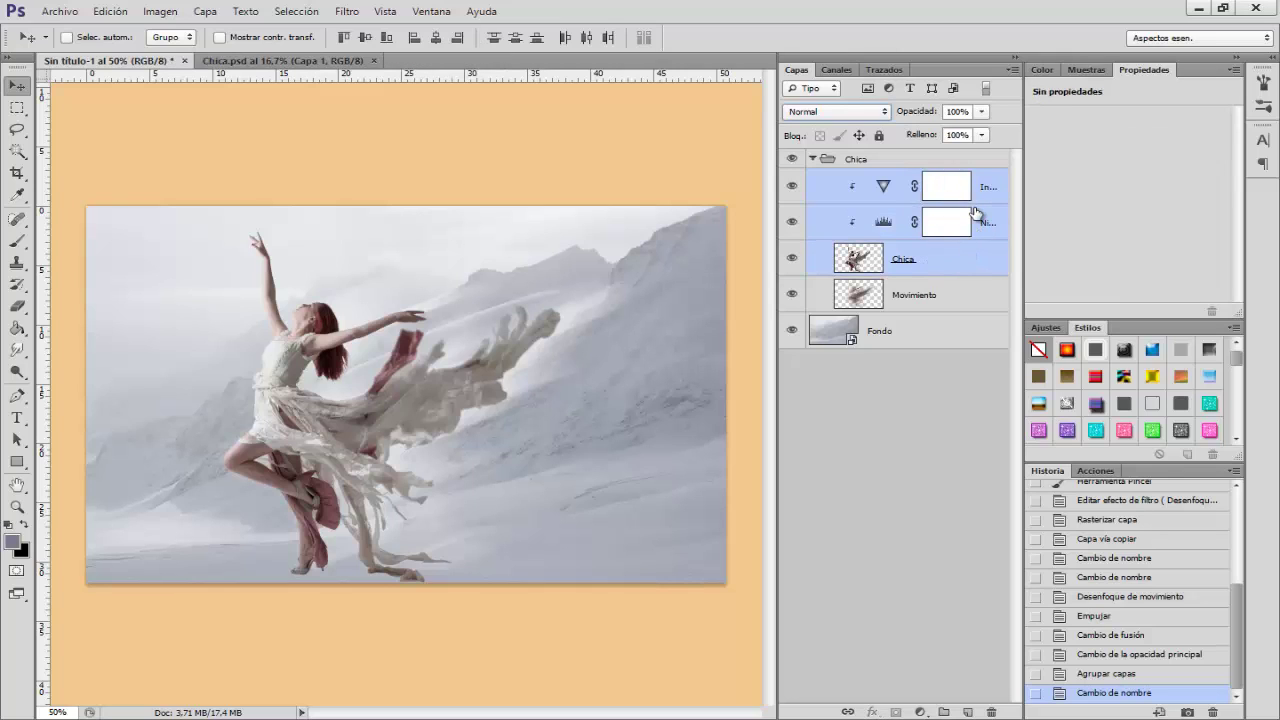
key("ctrl+j")
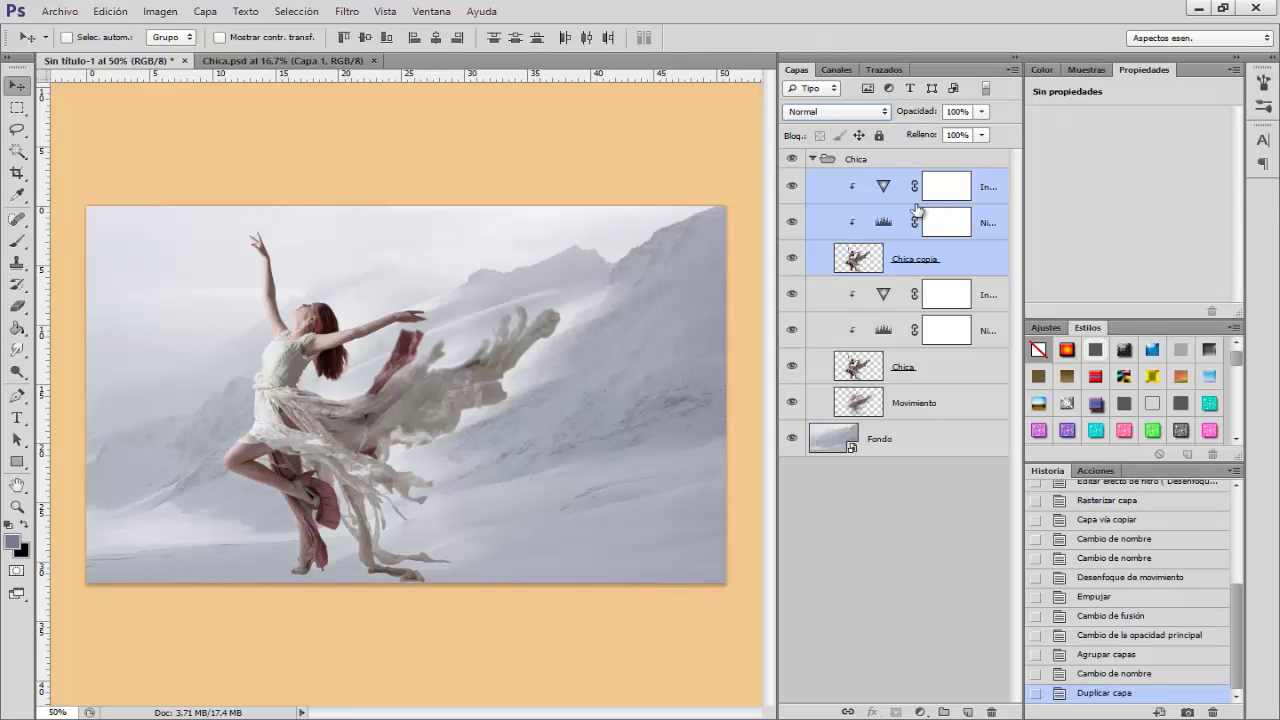
left_click_drag(862, 187, 866, 156)
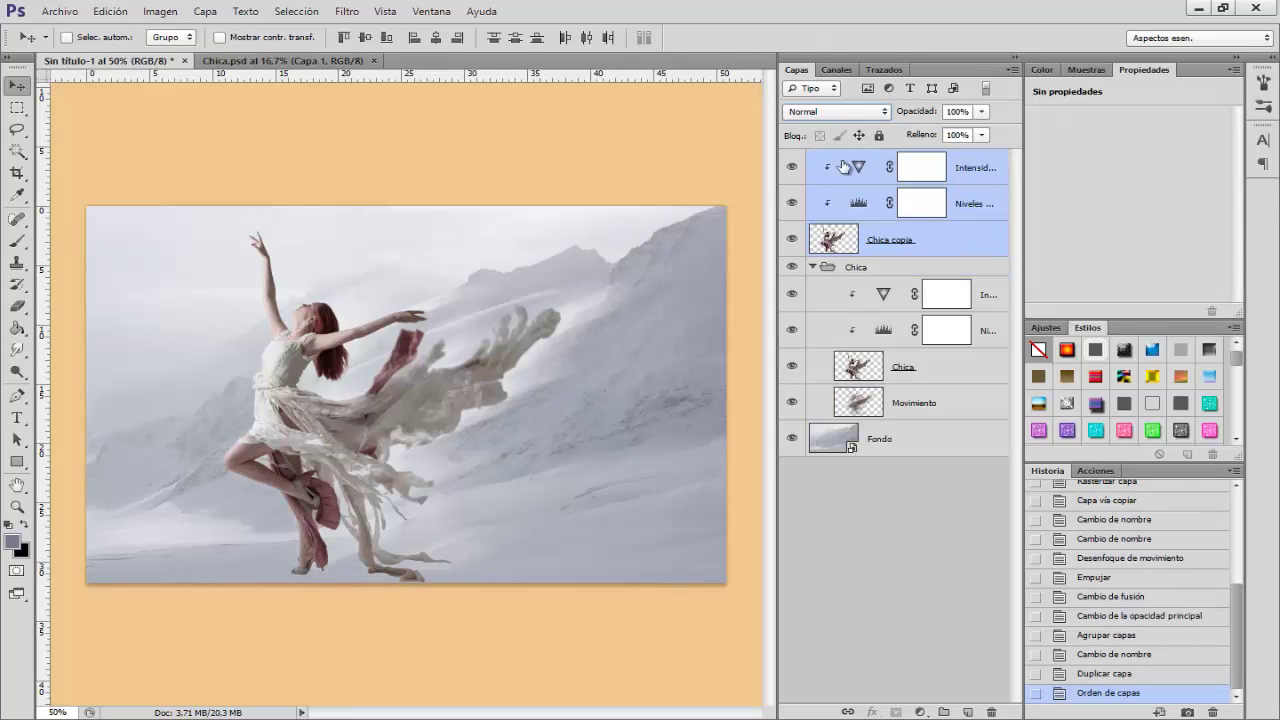
left_click(812, 267)
key("ctrl+e")
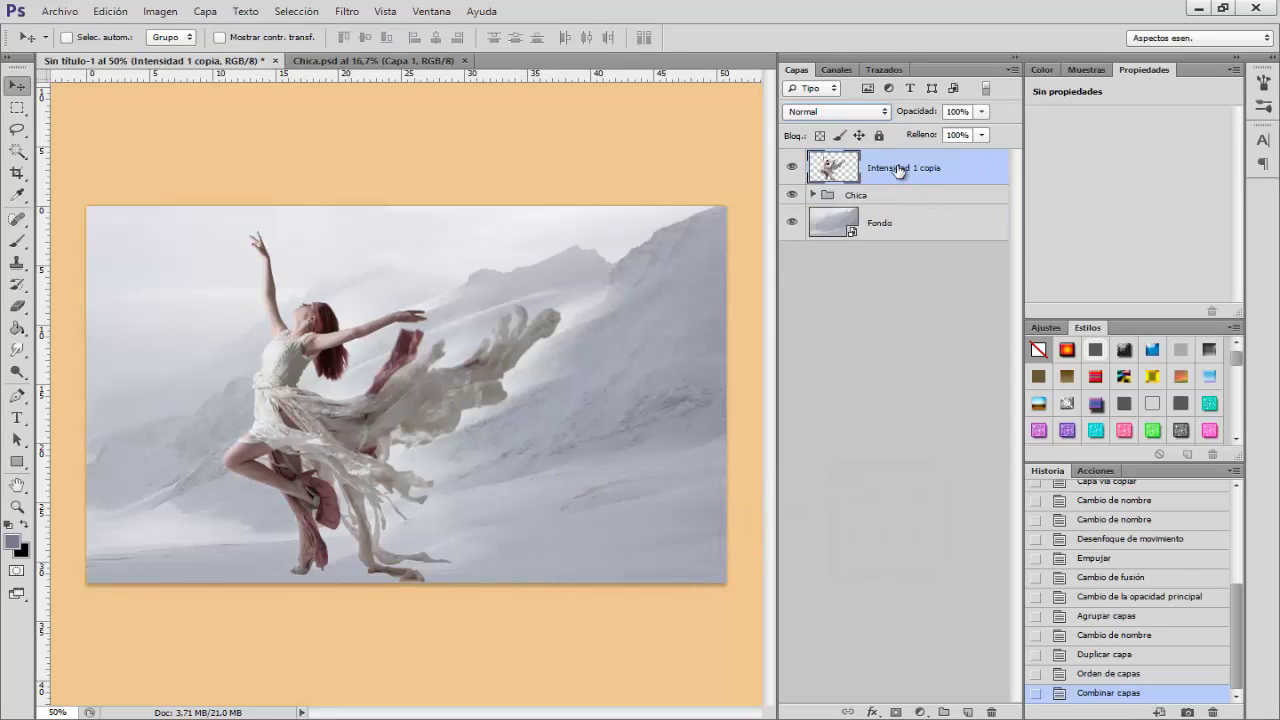
double_click(898, 167)
type("Vestido")
key("Return")
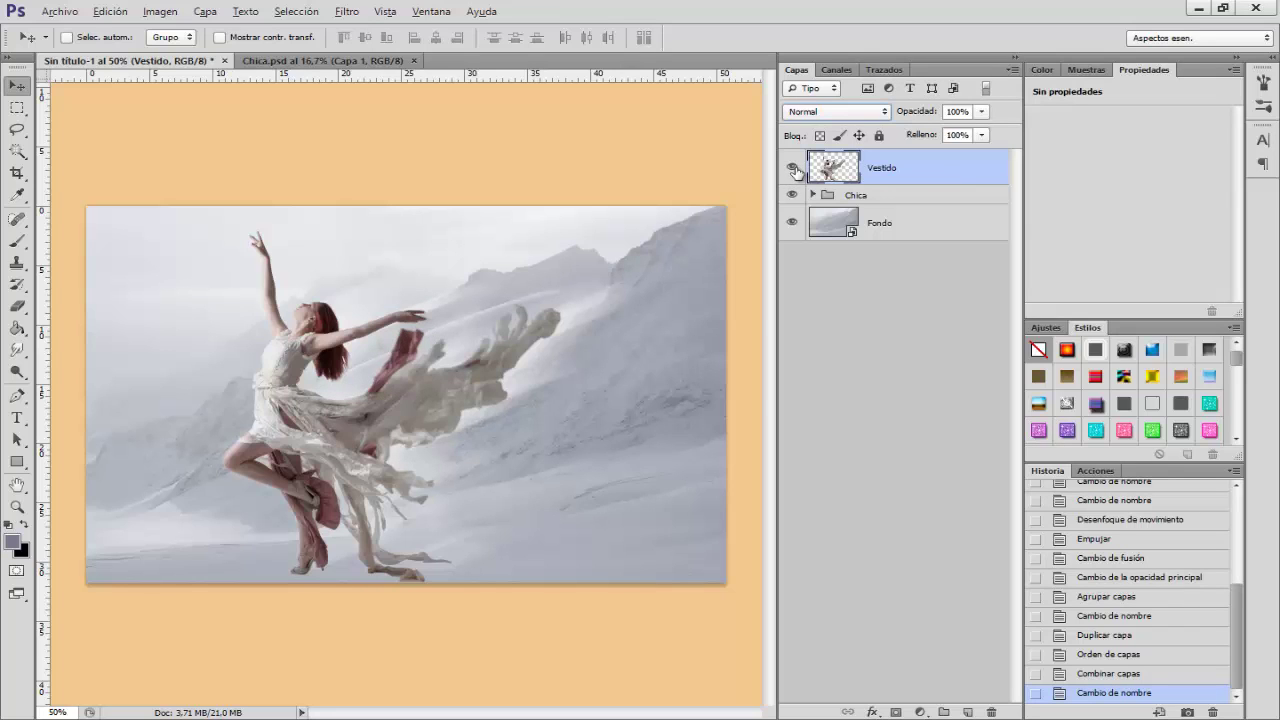
- Show only the Vestido layer and test an Eraser stroke over the raised arm, then undo it
left_click(792, 167, "alt")
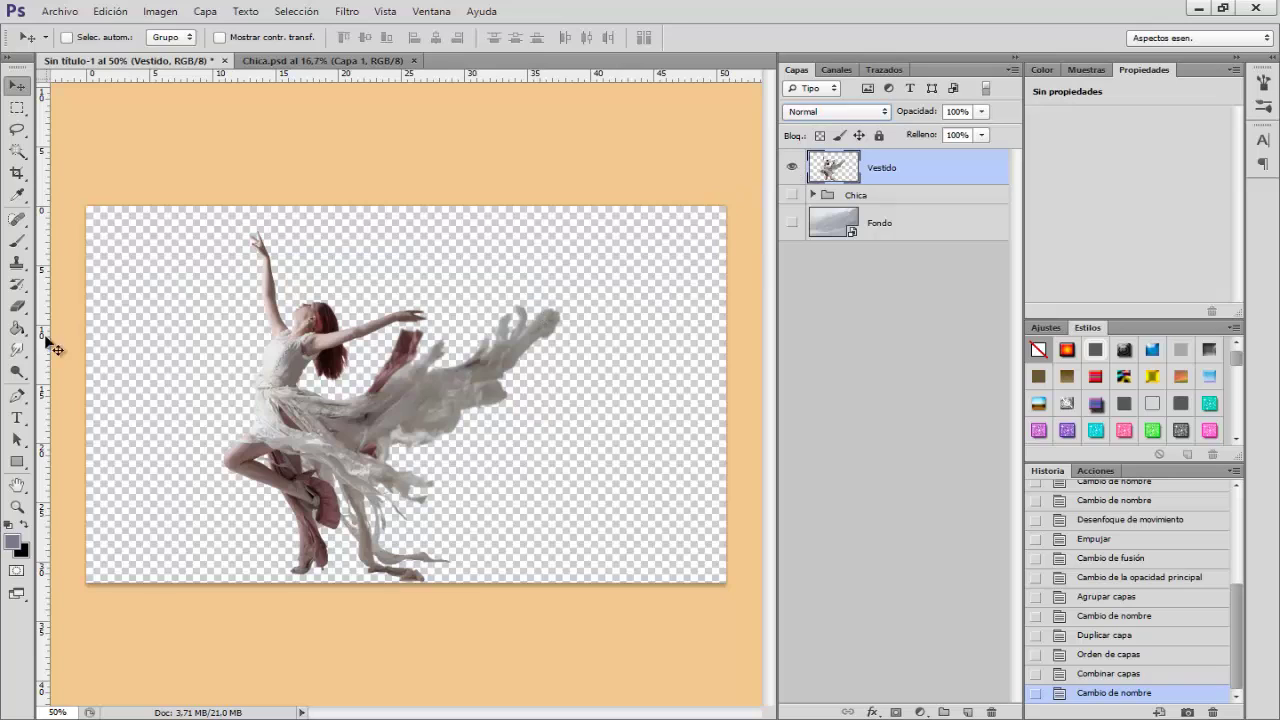
left_click(17, 129)
left_click(18, 306)
left_click(18, 306)
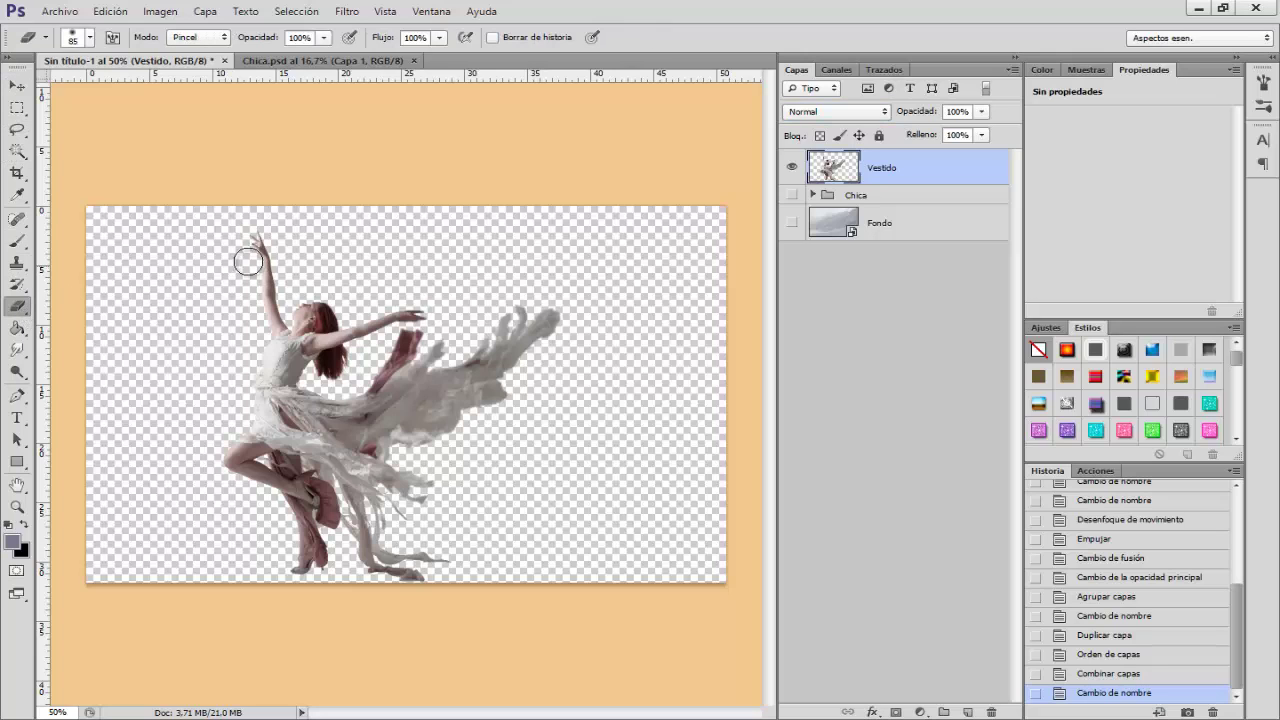
mouse_move(266, 249)
left_mouse_down()
mouse_move(271, 210)
mouse_move(270, 285)
mouse_move(288, 323)
mouse_move(322, 310)
mouse_move(325, 340)
mouse_move(421, 307)
mouse_move(352, 328)
mouse_move(335, 362)
mouse_move(275, 365)
mouse_move(311, 353)
mouse_move(300, 378)
left_mouse_up()
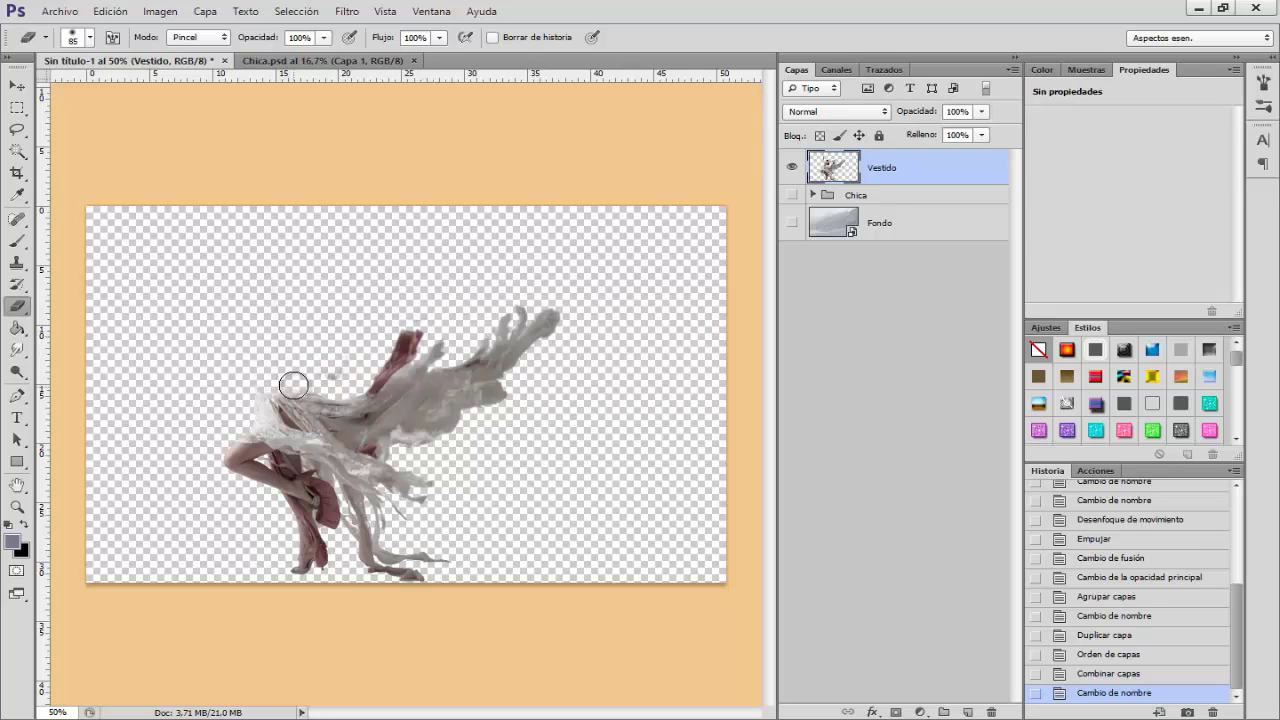
key("ctrl+z")
- Erase the dancer's arm and body from Vestido with a hard round brush, then show all layers
right_click(314, 340)
left_click(427, 445)
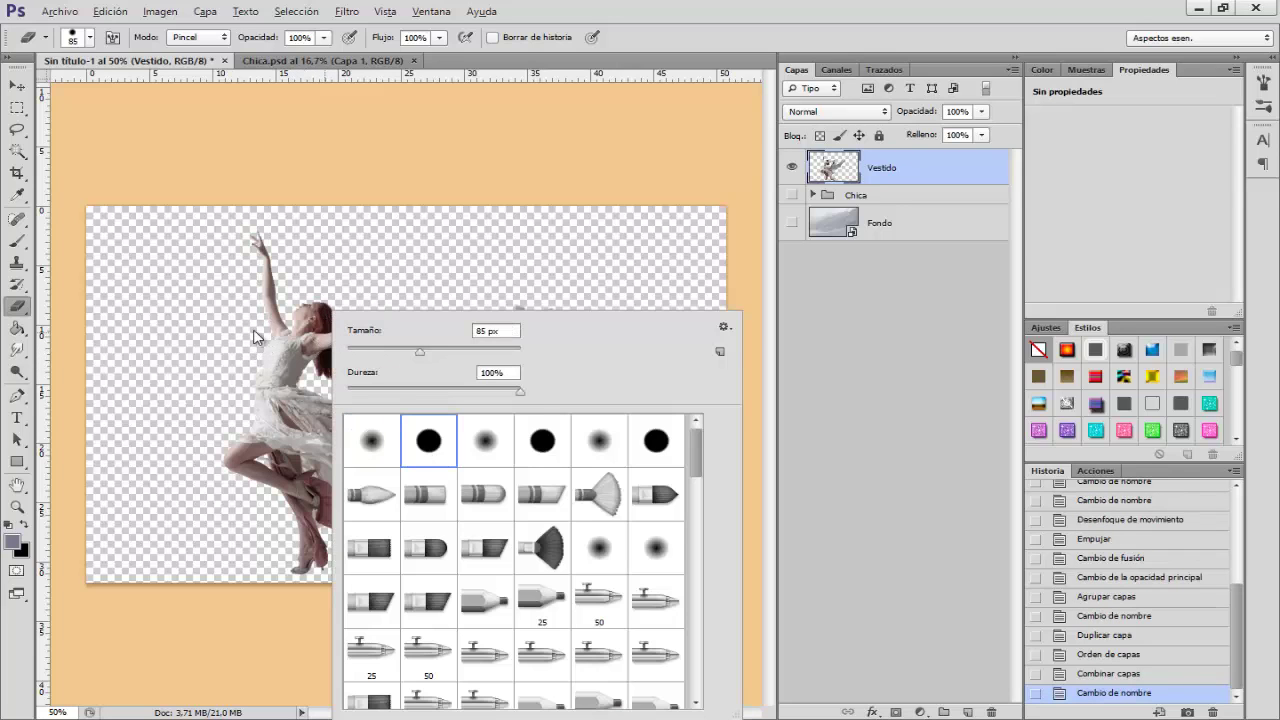
left_click(257, 329)
mouse_move(255, 239)
left_mouse_down()
mouse_move(276, 305)
mouse_move(411, 309)
left_mouse_up()
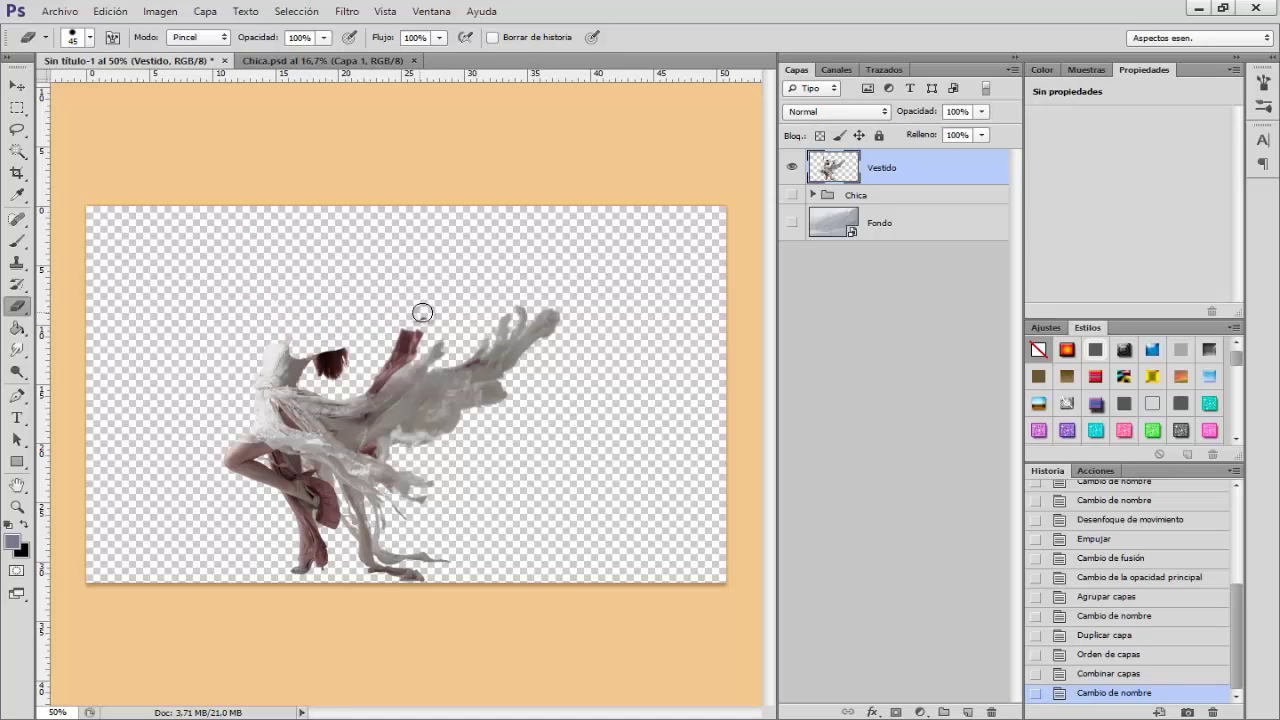
mouse_move(266, 357)
left_mouse_down()
mouse_move(287, 371)
mouse_move(335, 365)
mouse_move(275, 388)
mouse_move(335, 370)
mouse_move(257, 400)
mouse_move(258, 430)
mouse_move(230, 460)
mouse_move(210, 450)
mouse_move(290, 448)
mouse_move(378, 514)
mouse_move(403, 574)
mouse_move(398, 546)
mouse_move(282, 566)
mouse_move(343, 523)
mouse_move(266, 480)
mouse_move(340, 535)
mouse_move(321, 495)
mouse_move(339, 497)
left_mouse_up()
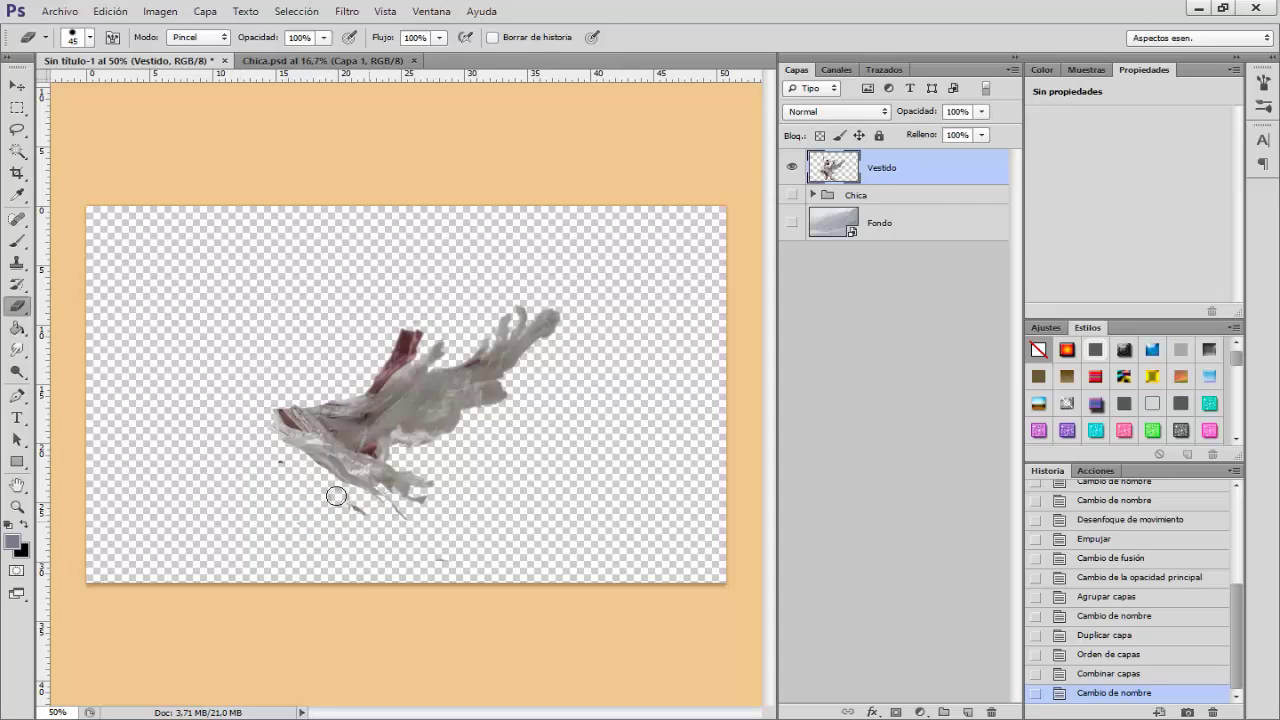
left_click_drag(254, 492, 249, 490)
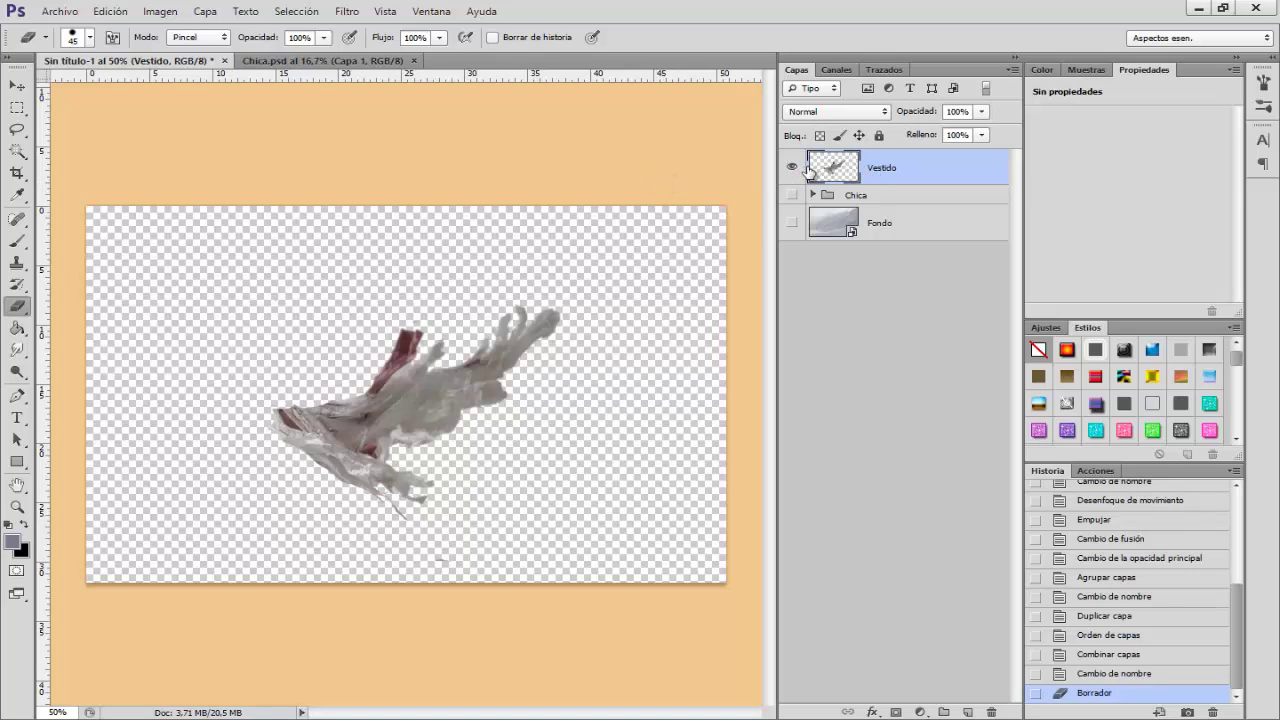
left_click(792, 170, "alt")
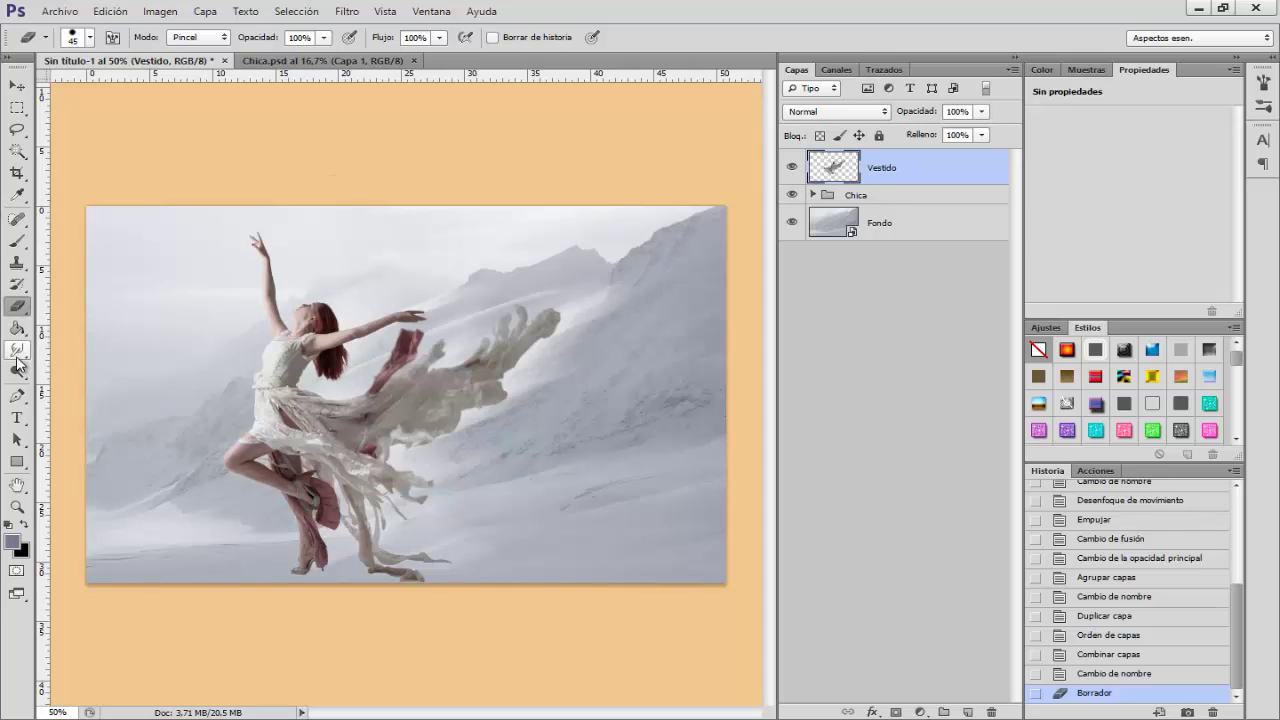
- Zoom in and smudge the red fabric near the dancer's hand with the 30% Smudge tool
left_click_drag(17, 349, 141, 381)
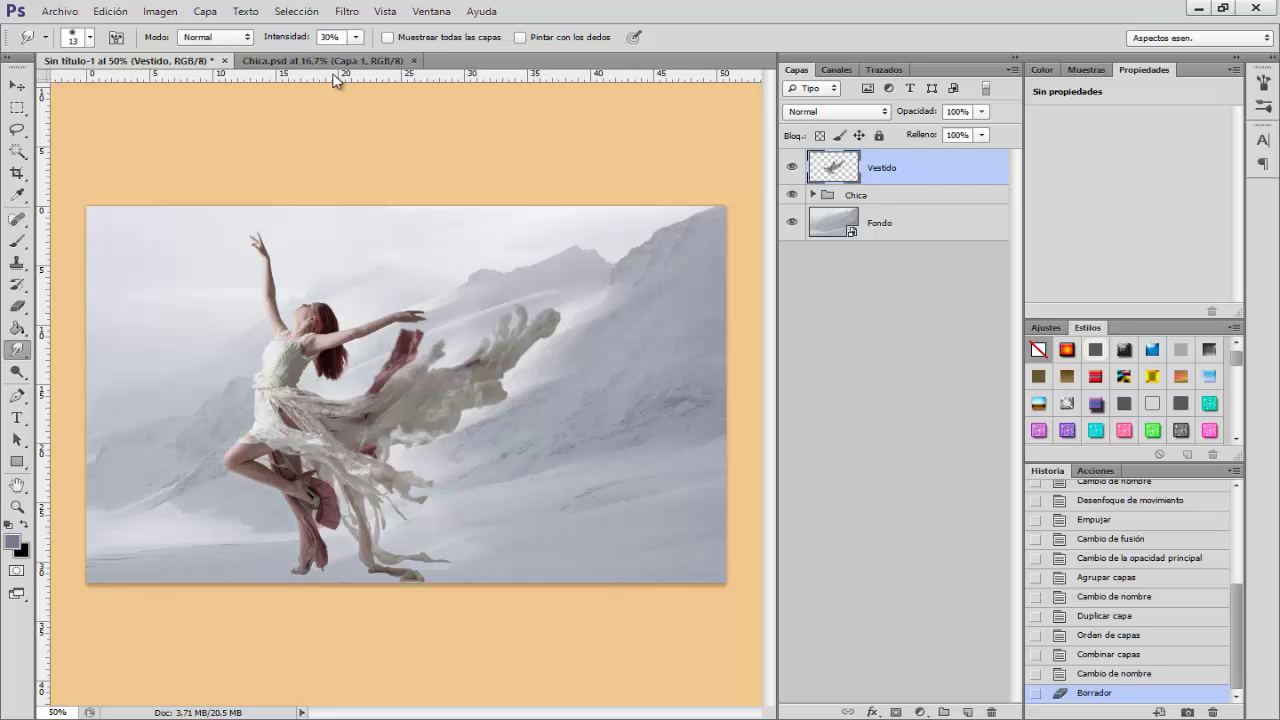
key("ctrl+plus")
key("ctrl+plus")
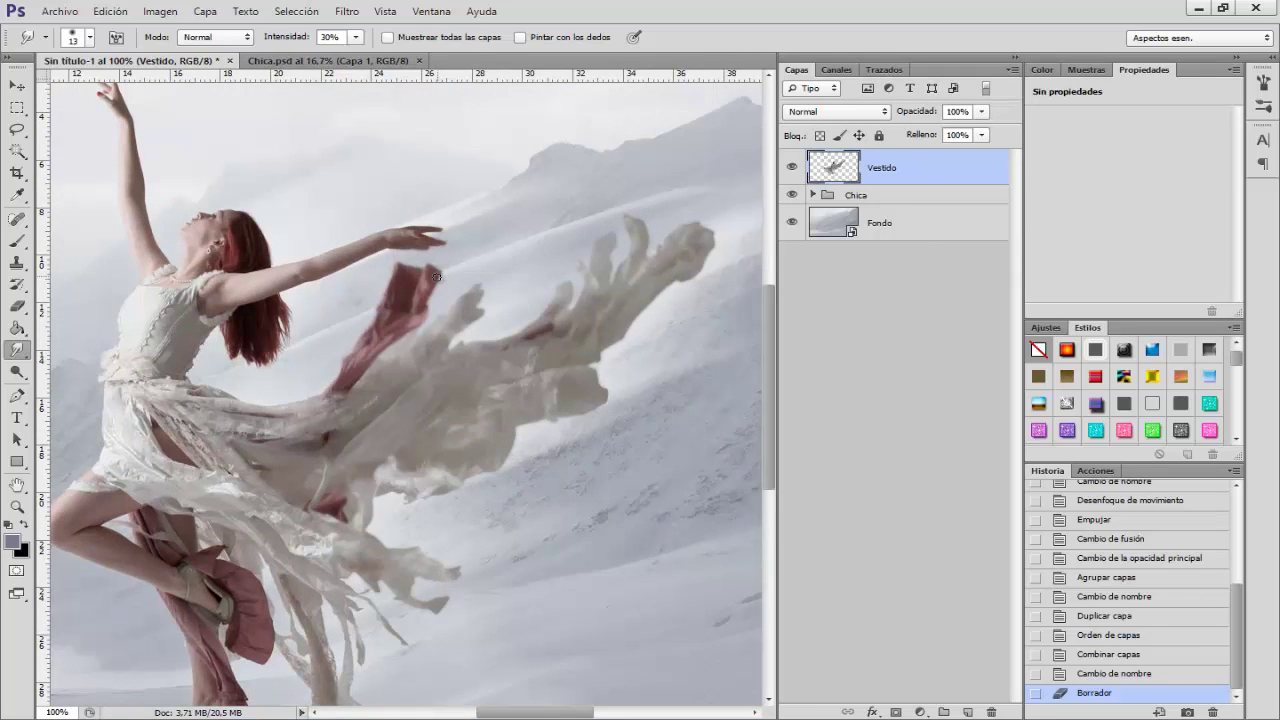
mouse_move(465, 256)
left_mouse_down()
mouse_move(475, 250)
mouse_move(425, 280)
left_mouse_up()
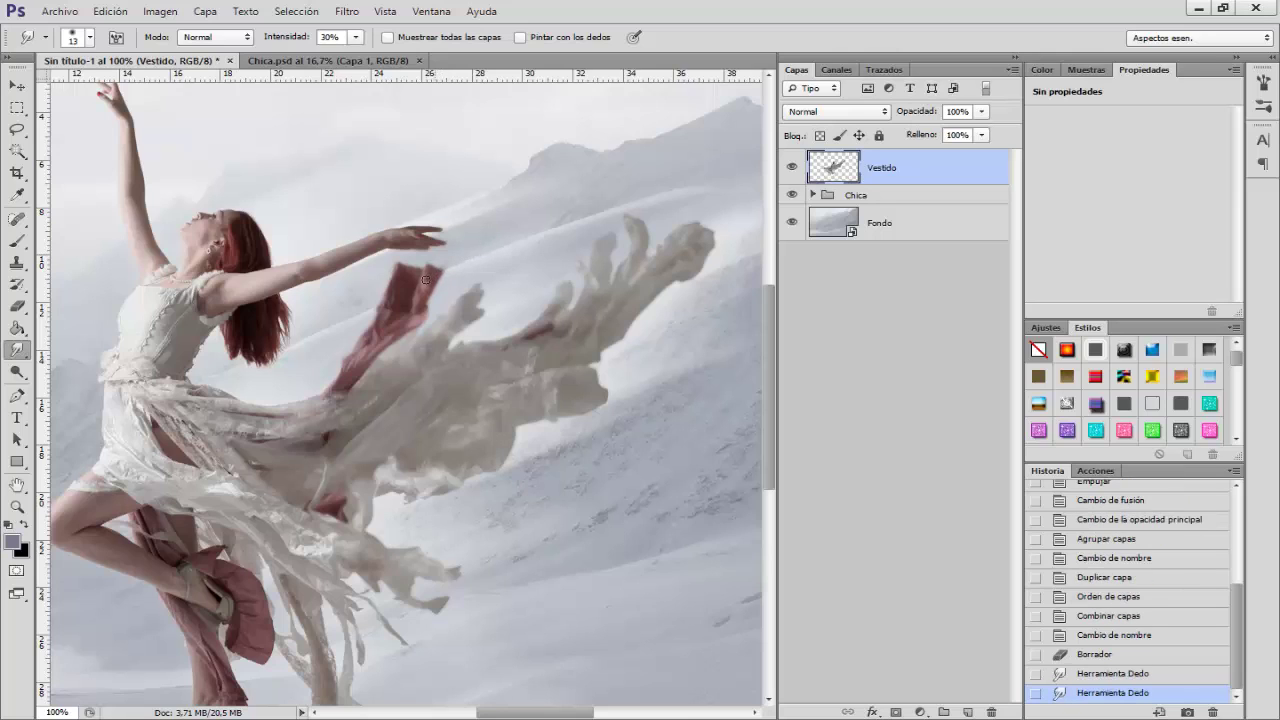
mouse_move(480, 248)
left_mouse_down()
mouse_move(423, 285)
mouse_move(430, 268)
left_mouse_up()
left_click_drag(475, 246, 454, 261)
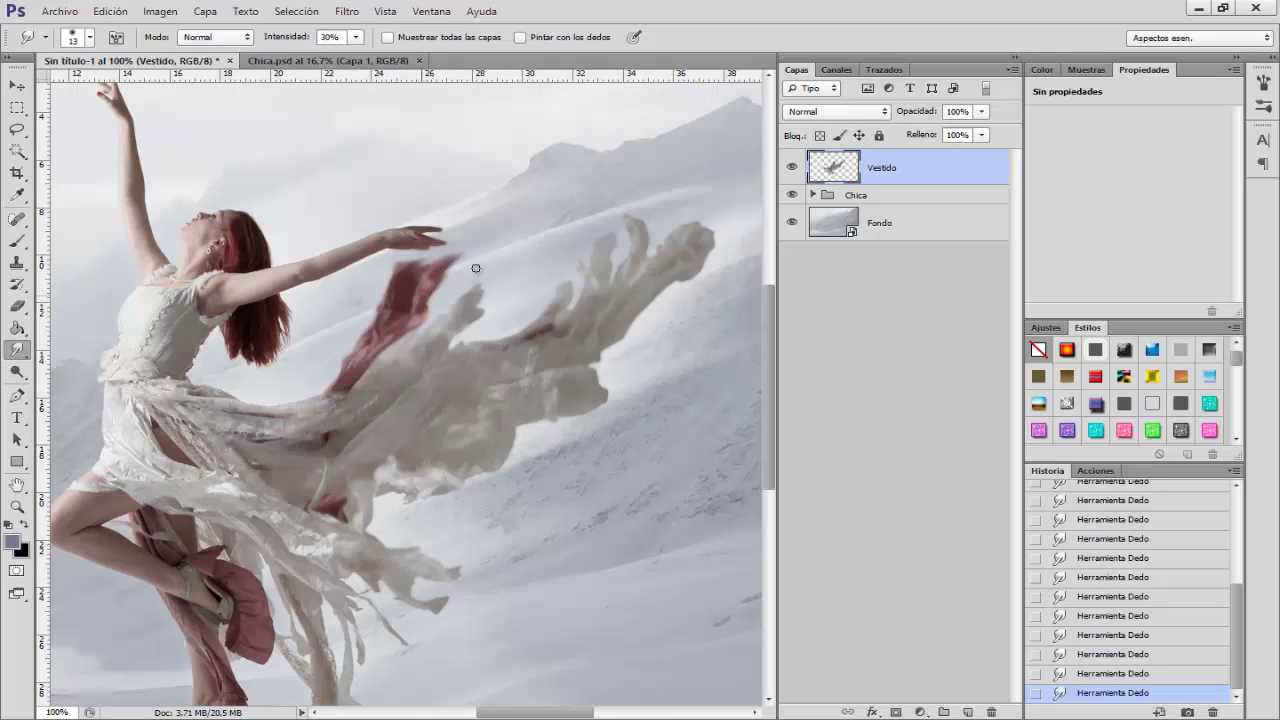
scroll(435, 334, "right", 1)
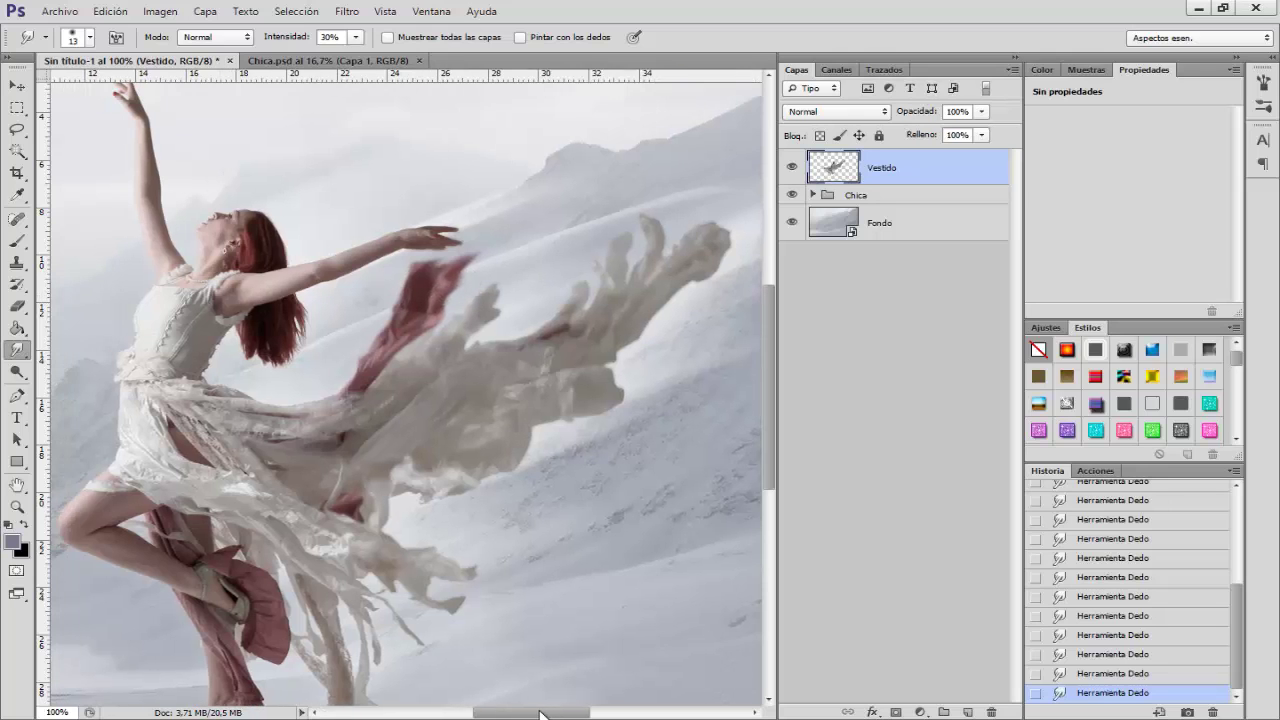
scroll(435, 334, "right", 1)
scroll(435, 334, "right", 1)
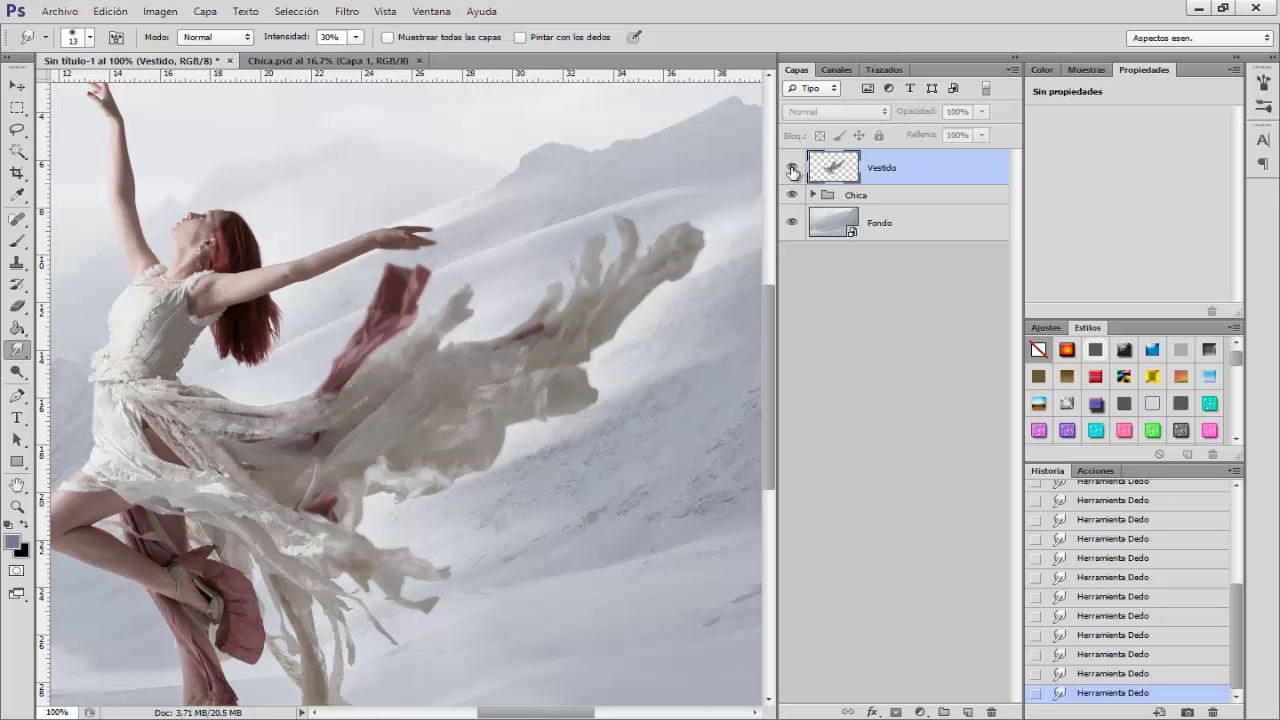
left_click(813, 195)
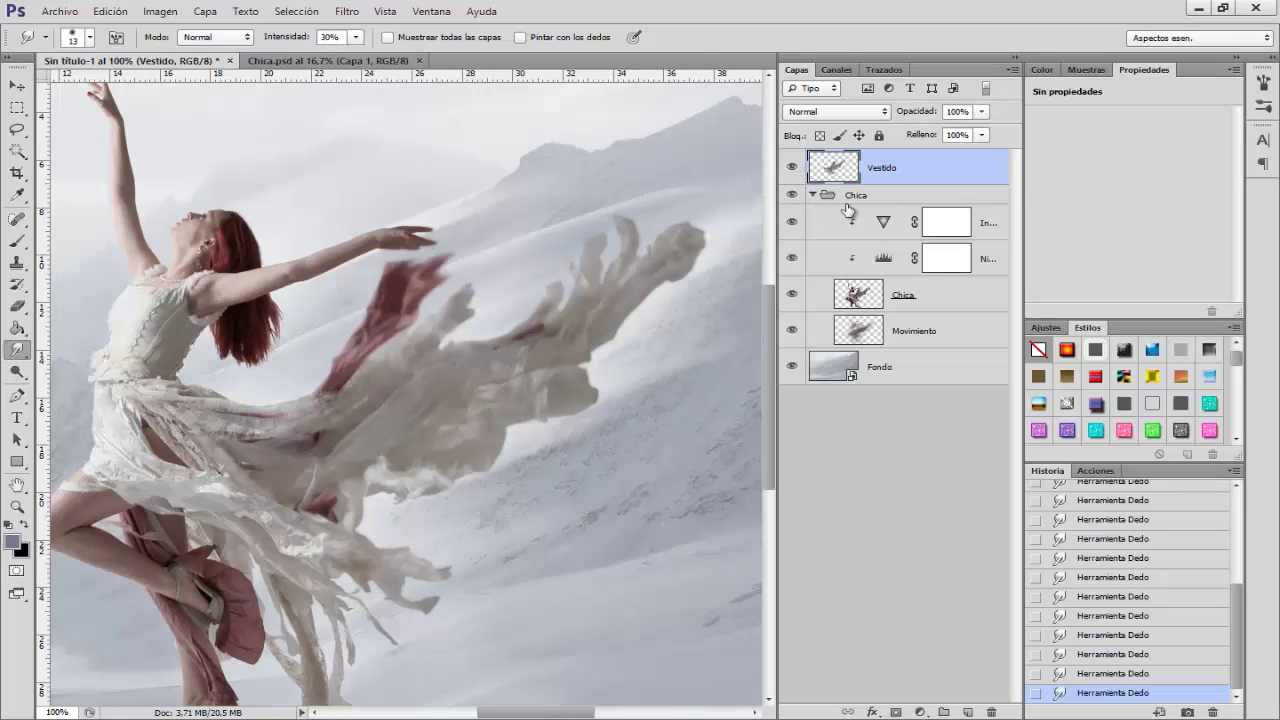
left_click(855, 298)
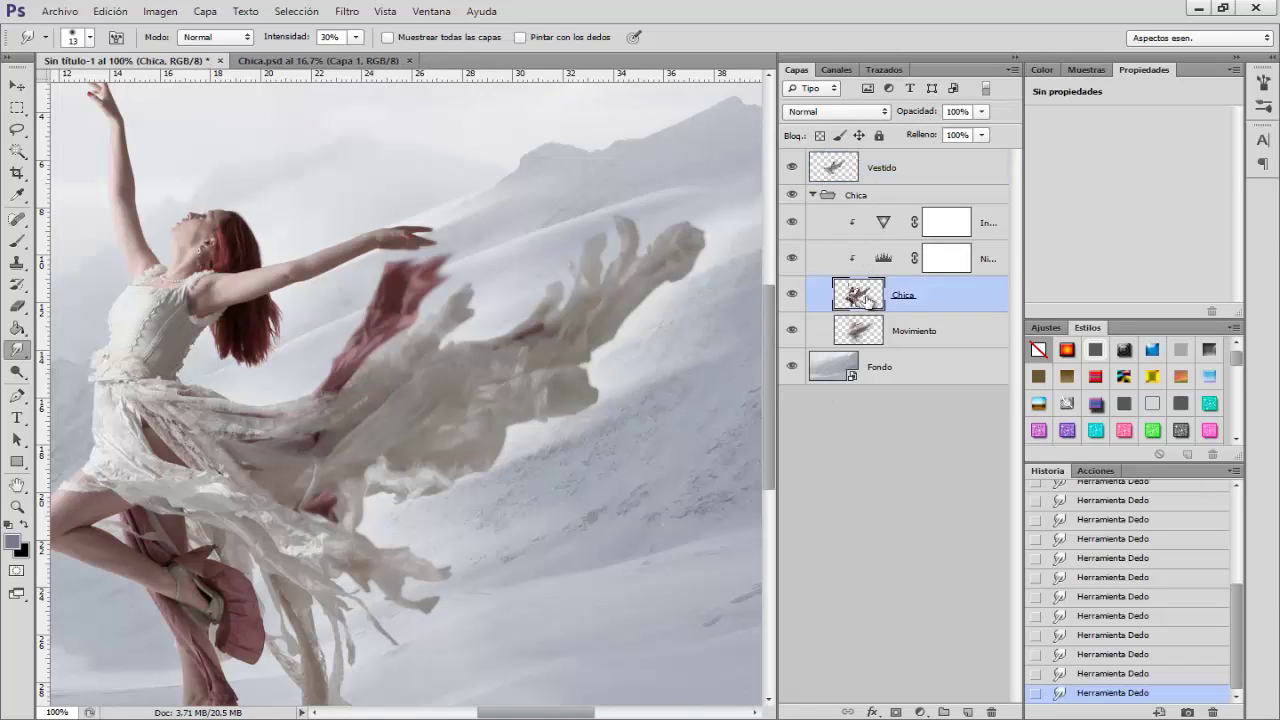
left_click(813, 195)
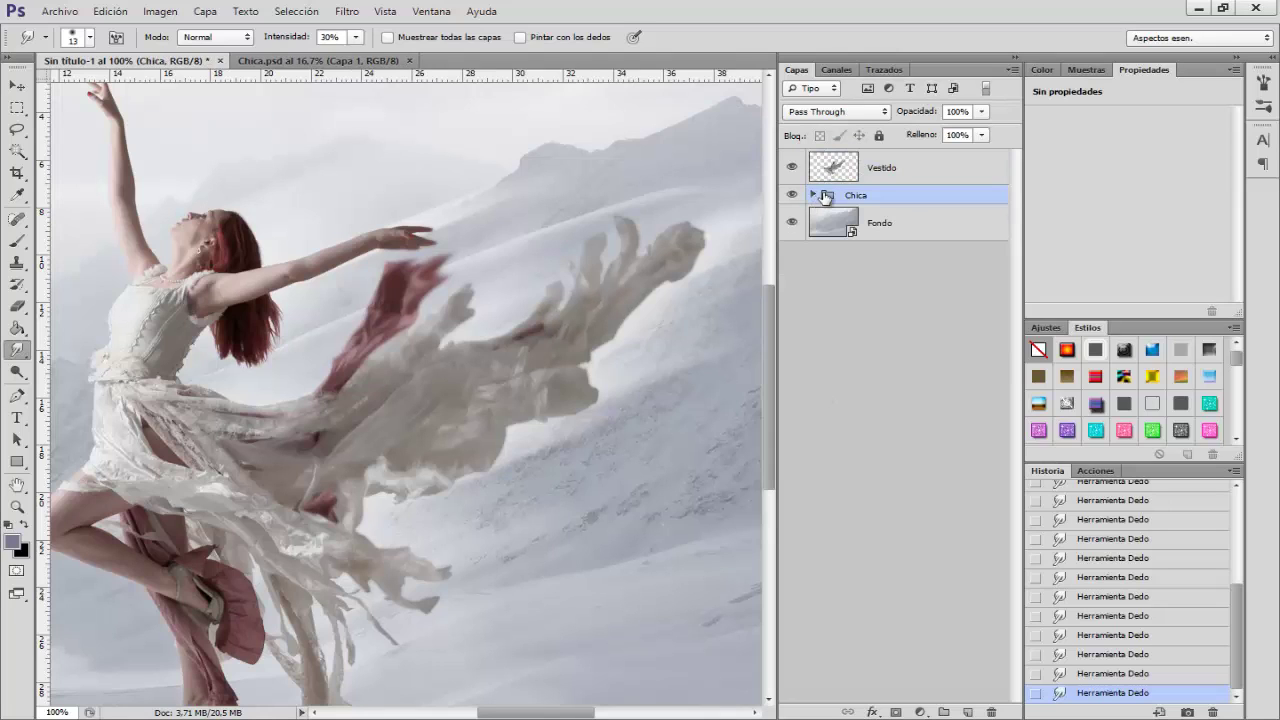
left_click(835, 170)
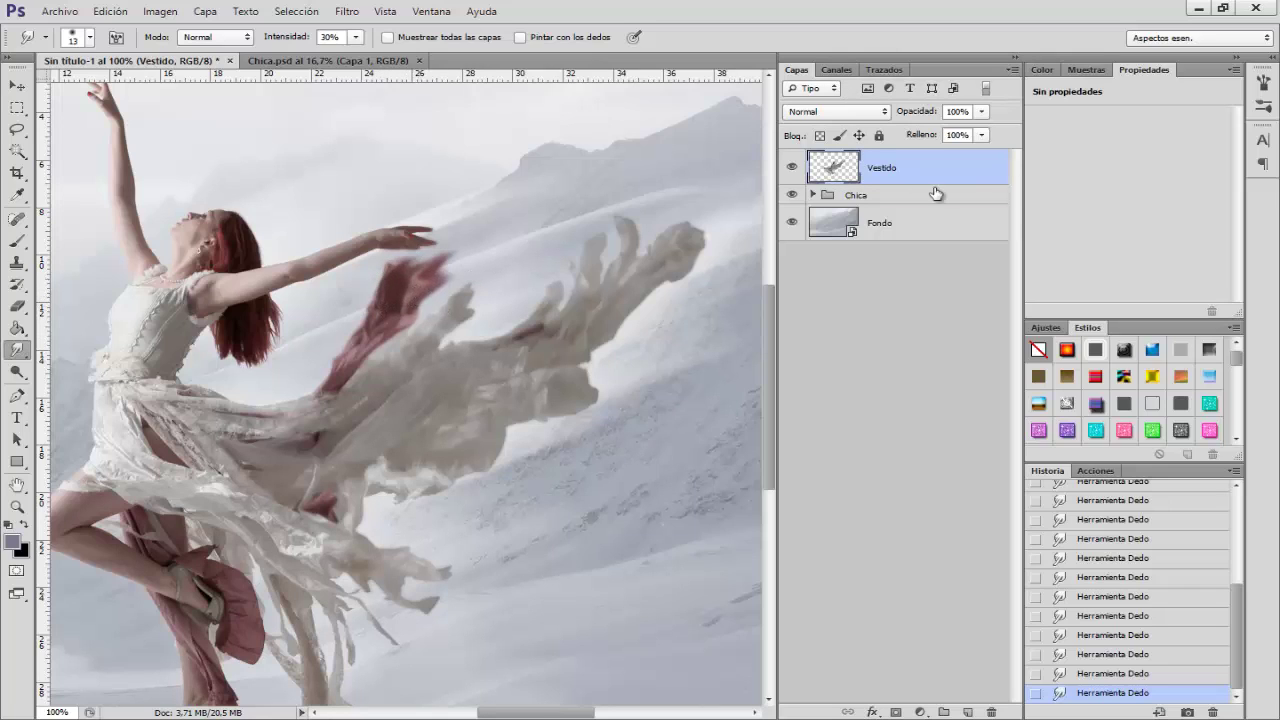
left_click_drag(899, 174, 993, 712)
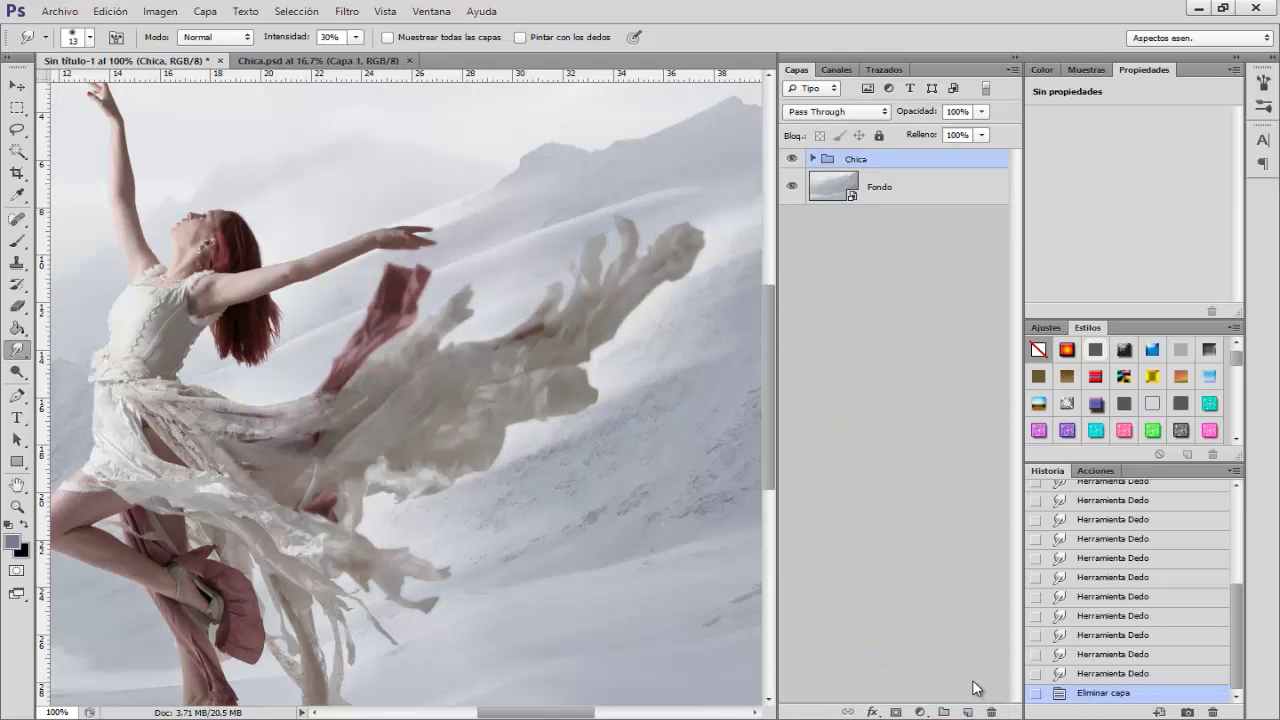
key("ctrl+z")
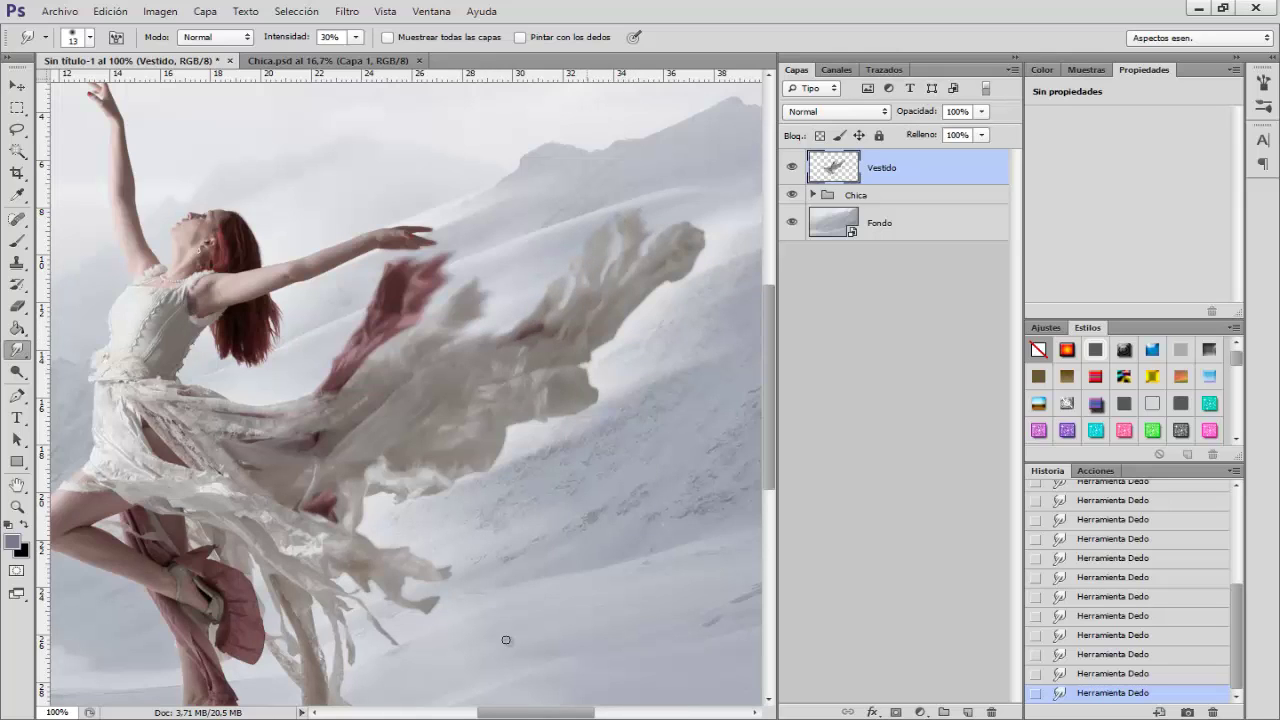
- Smudge the dress fragment's upper-right and lower edges into wisps, then zoom out and compare with Vestido toggled
scroll(506, 640, "right", 2)
mouse_move(598, 227)
left_mouse_down()
mouse_move(622, 262)
mouse_move(513, 366)
mouse_move(549, 377)
mouse_move(472, 412)
mouse_move(440, 456)
left_mouse_up()
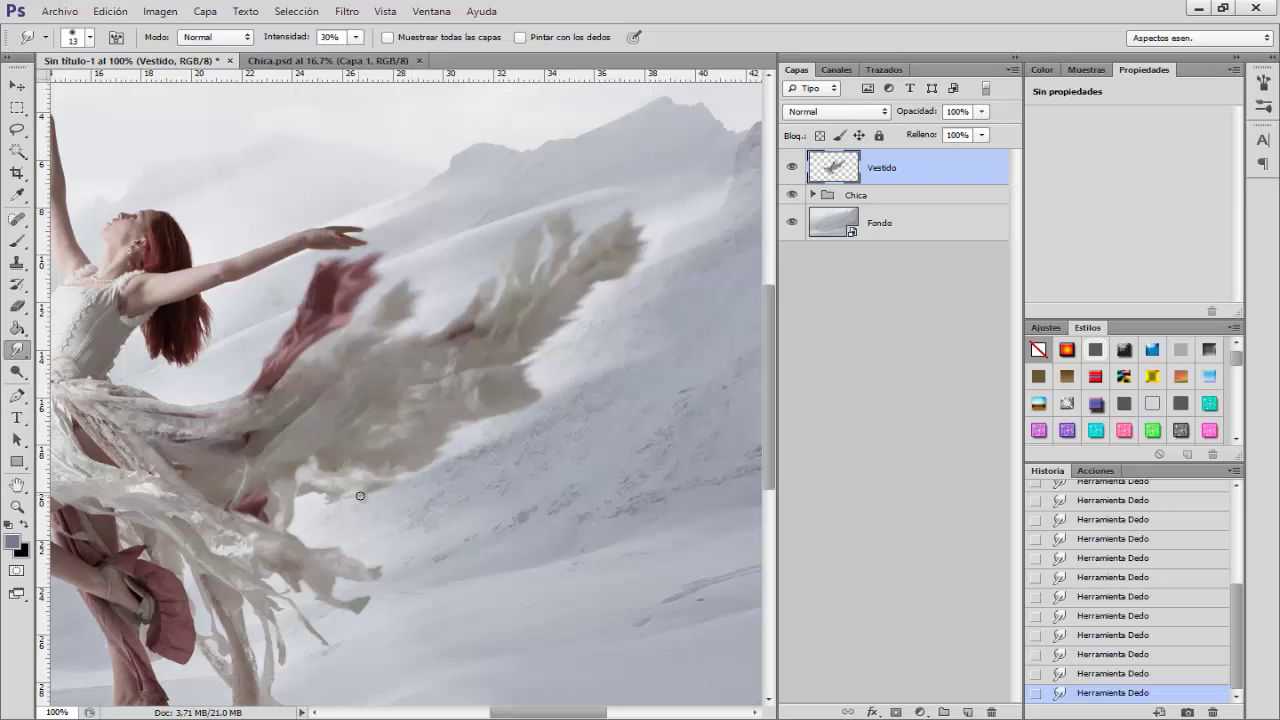
mouse_move(319, 483)
left_mouse_down()
mouse_move(272, 526)
mouse_move(313, 493)
left_mouse_up()
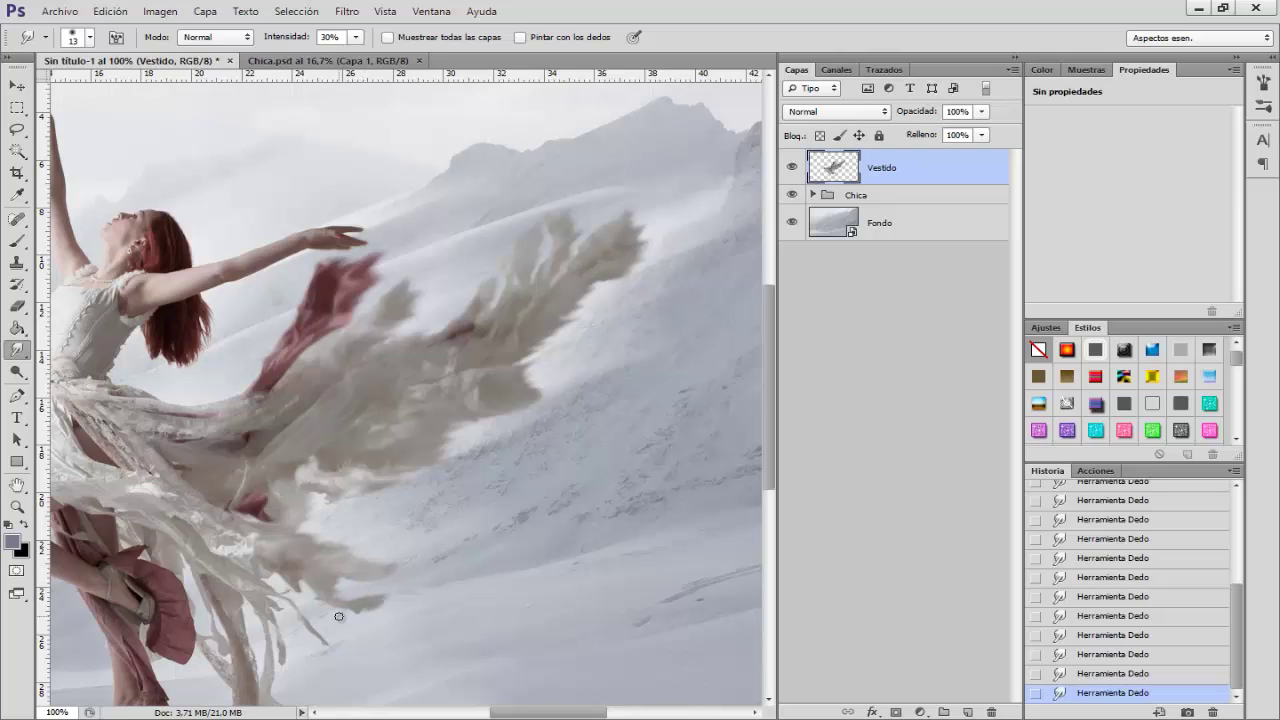
key("ctrl+alt+z")
key("ctrl+alt+z")
key("ctrl+alt+z")
key("ctrl+alt+z")
key("ctrl+shift+z")
key("ctrl+shift+z")
key("ctrl+shift+z")
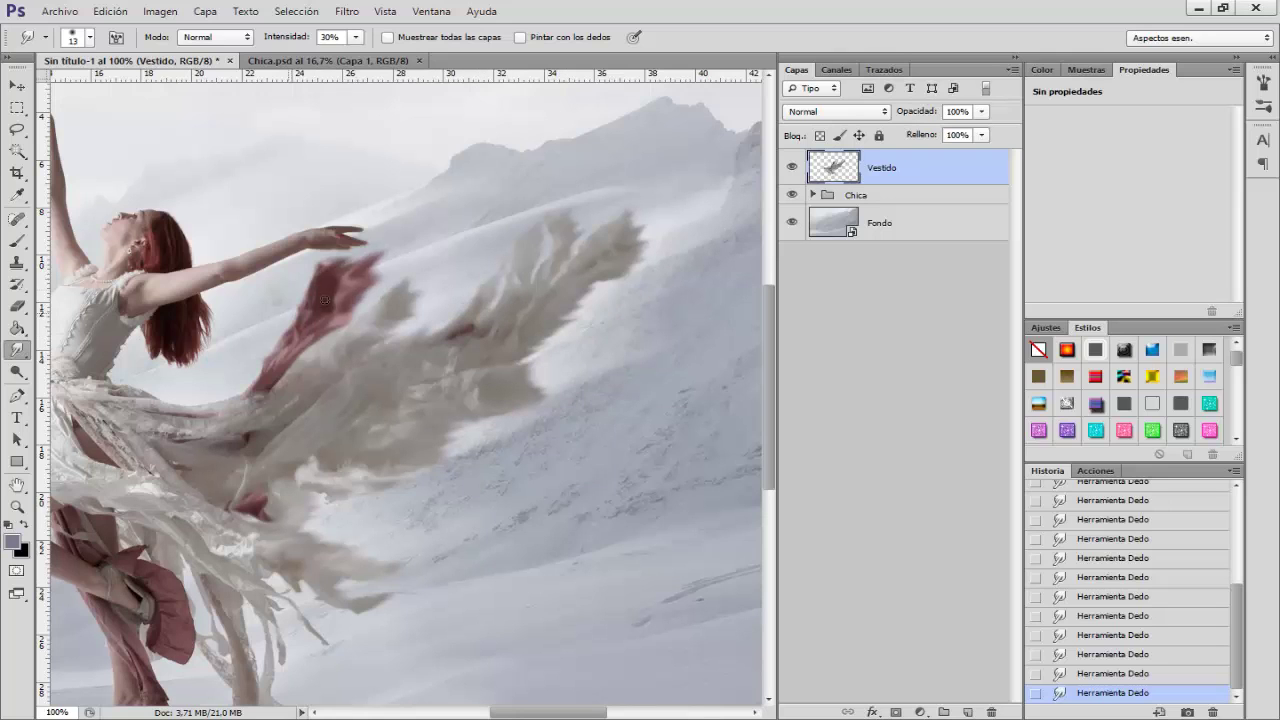
scroll(264, 492, "down", 3)
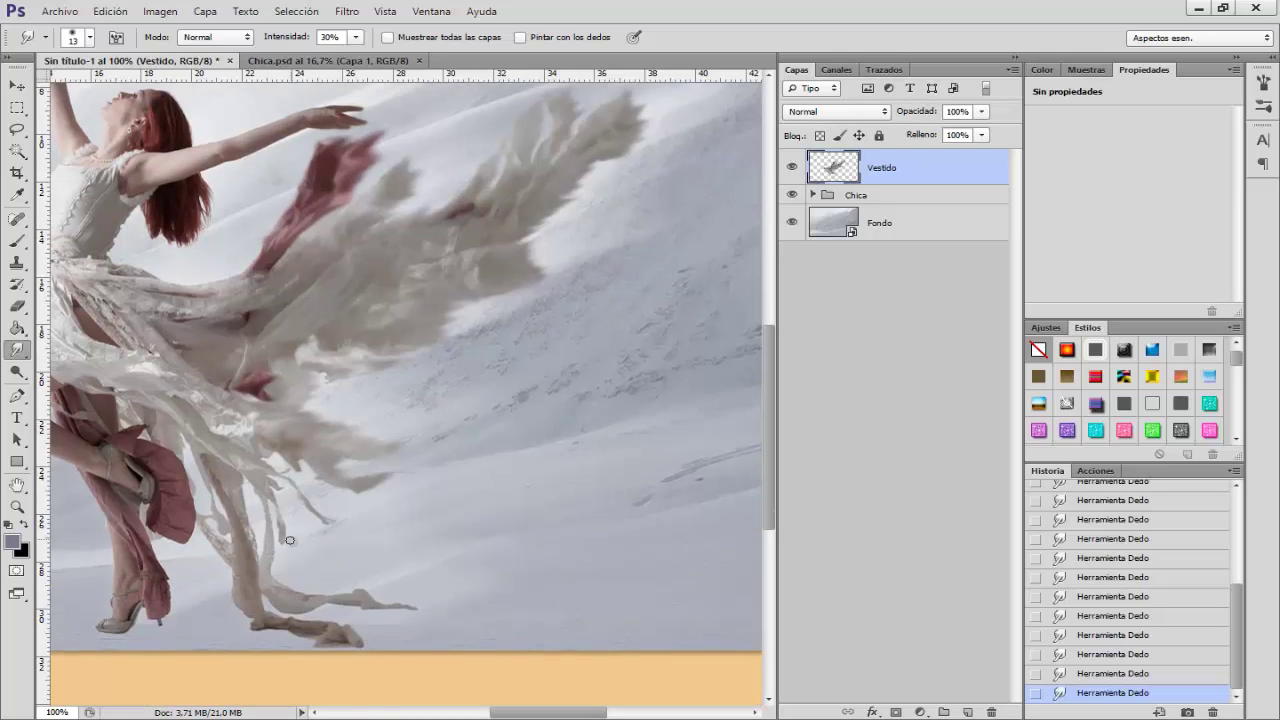
key("ctrl+minus")
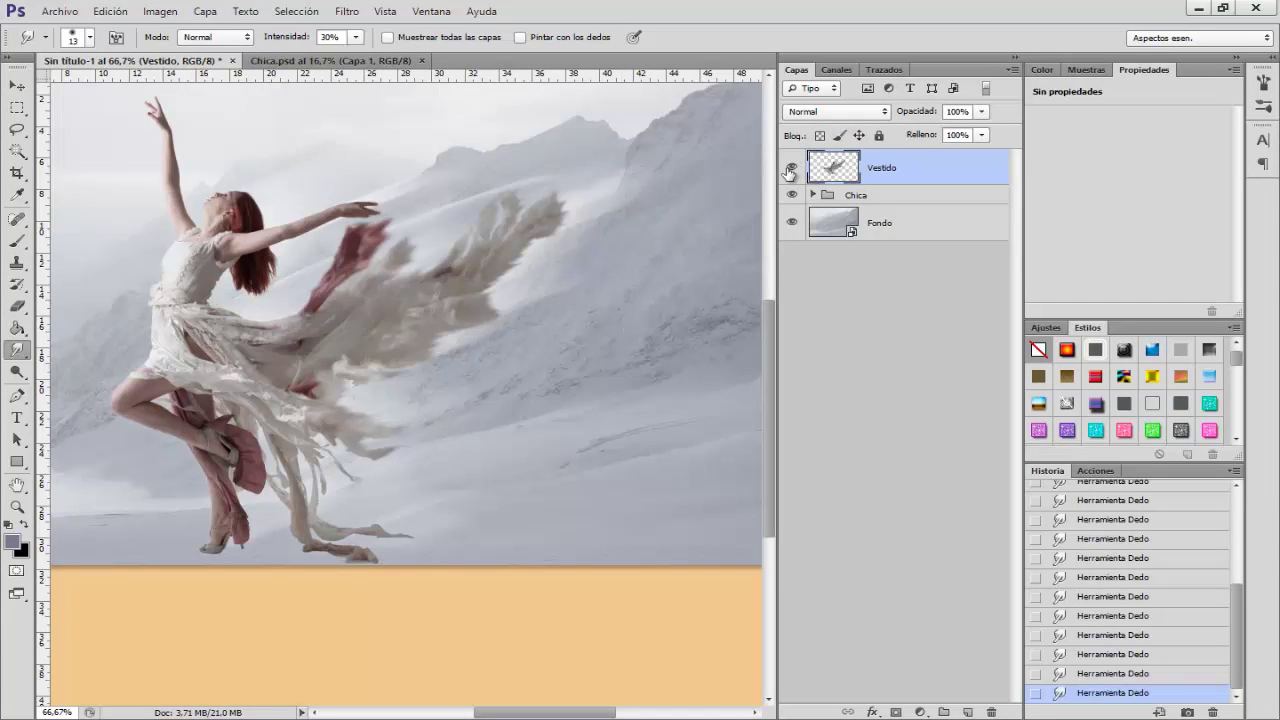
left_click(792, 168)
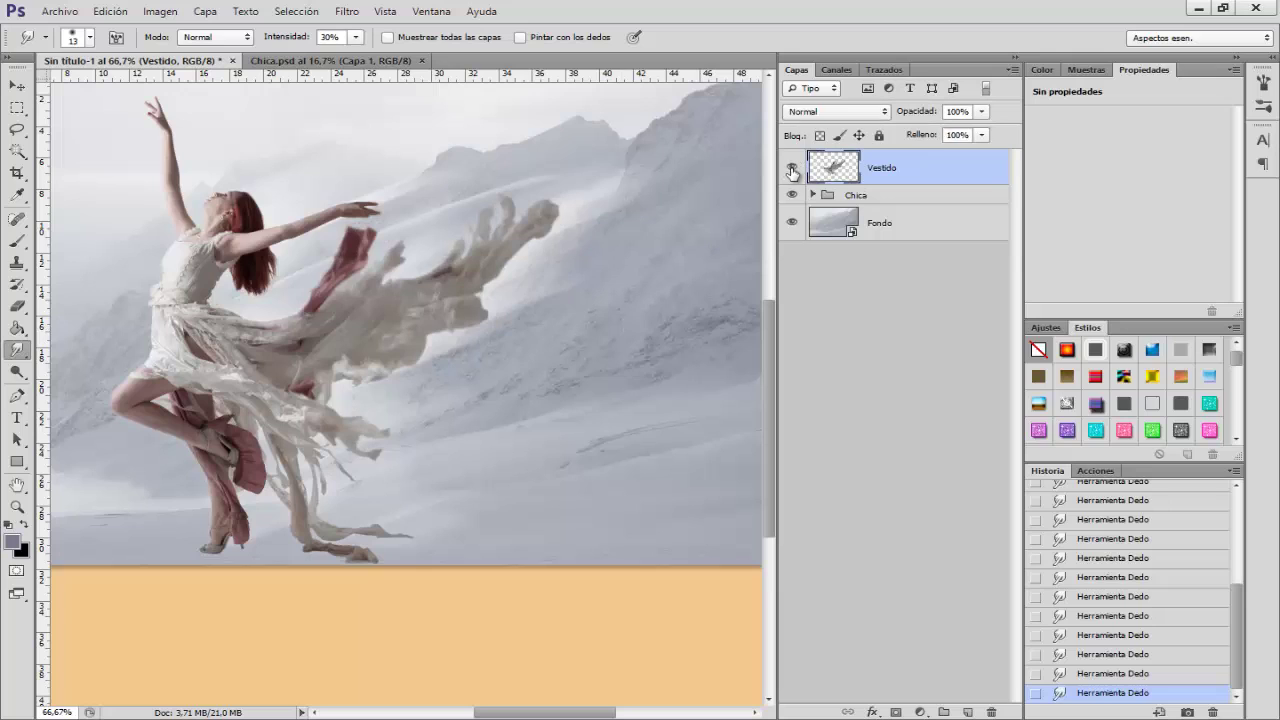
left_click(792, 168)
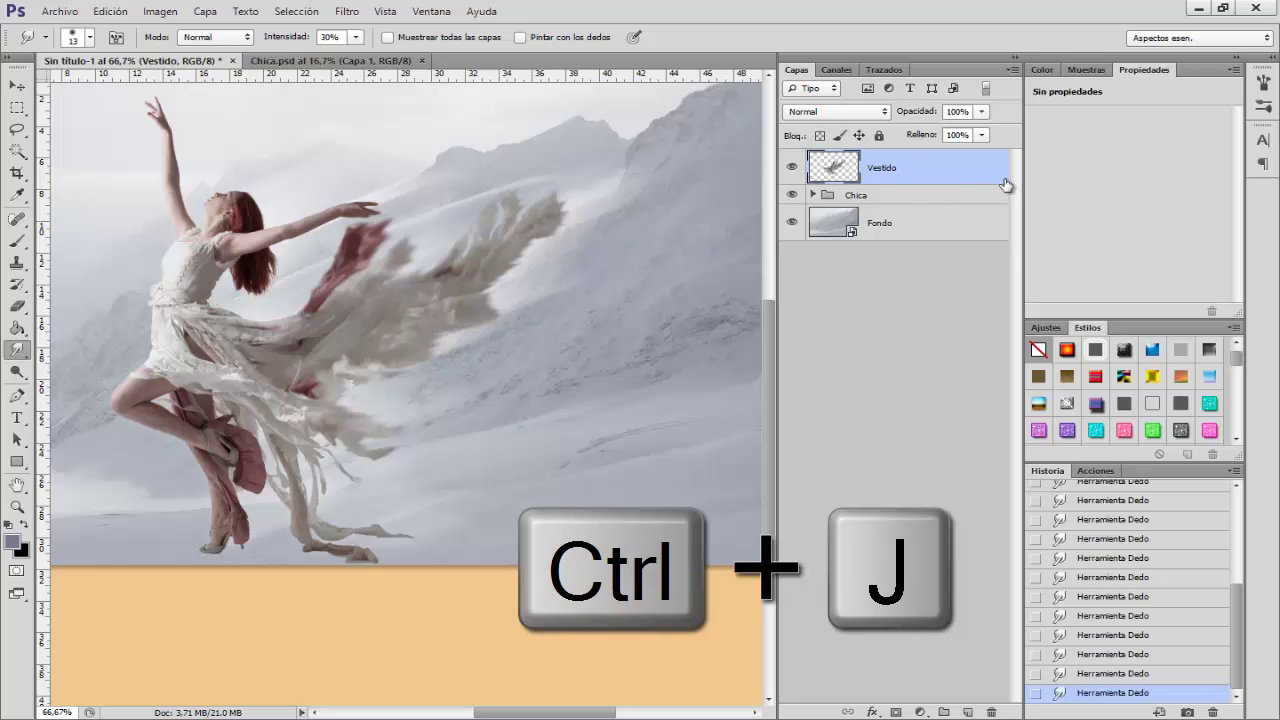
- Duplicate Vestido and give the copy a Motion Blur of 23° angle and 169 pixels distance
key("ctrl+j")
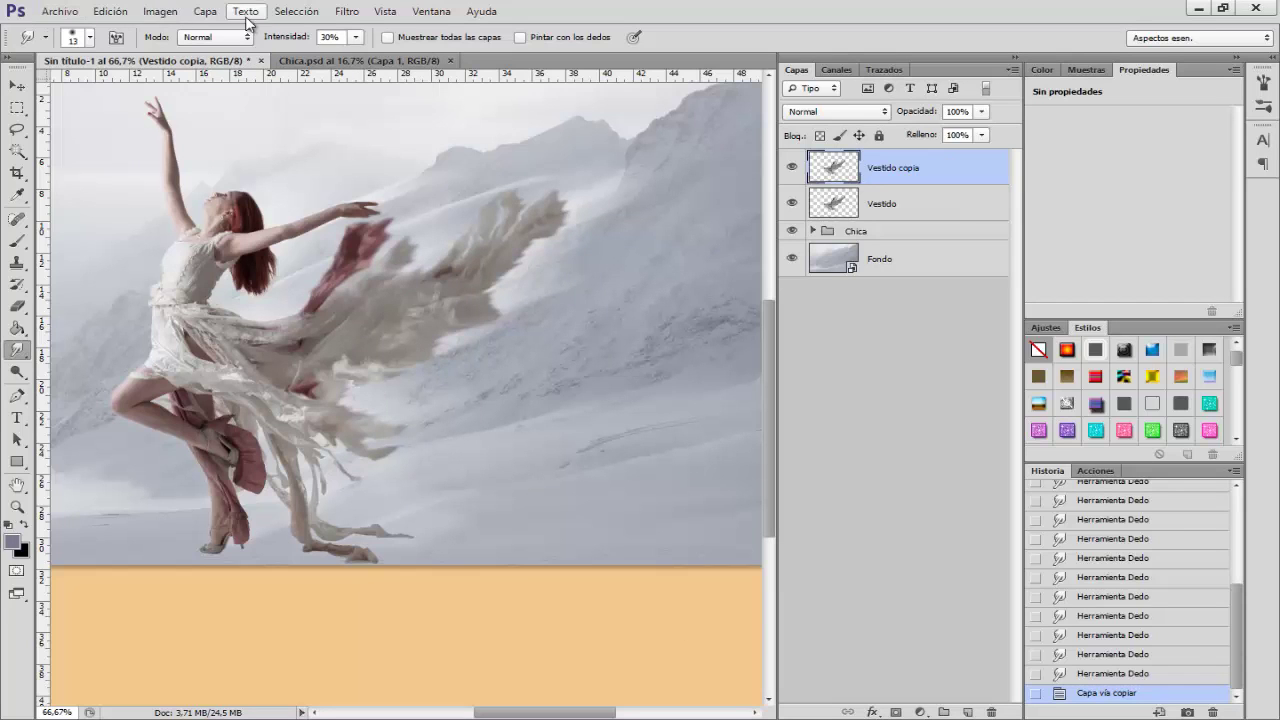
left_click(354, 14)
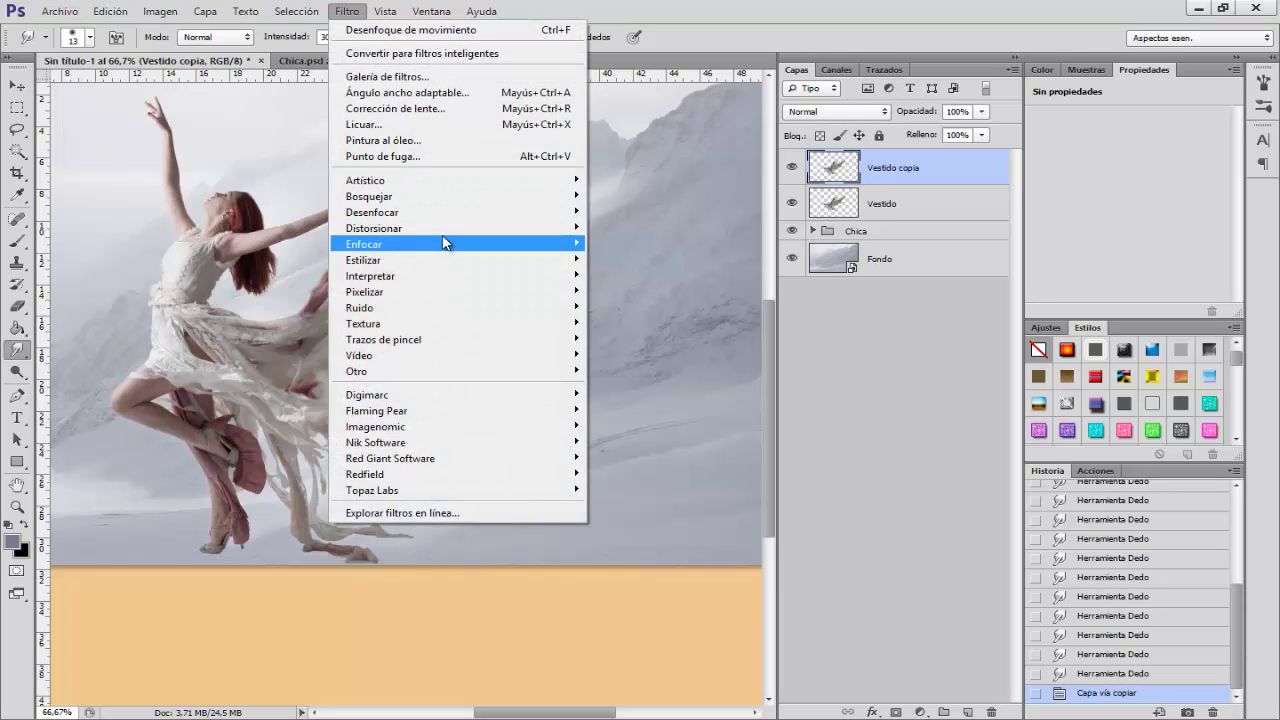
mouse_move(400, 212)
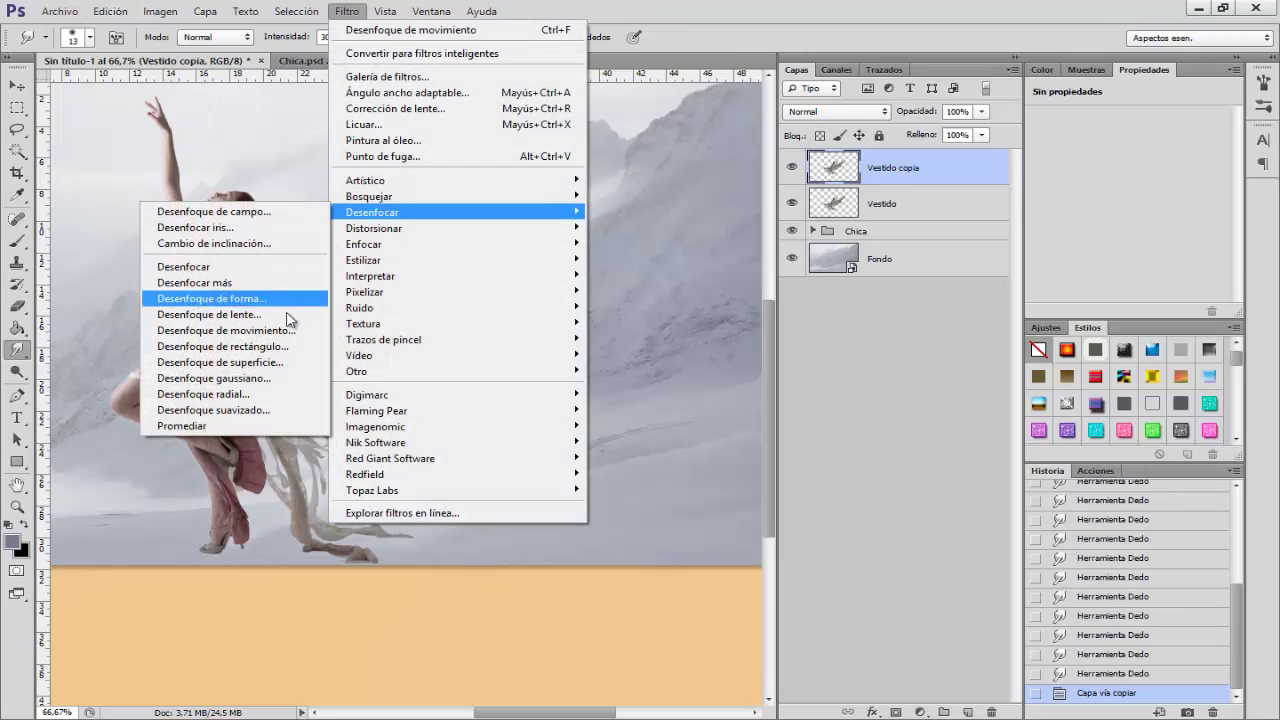
left_click(285, 339)
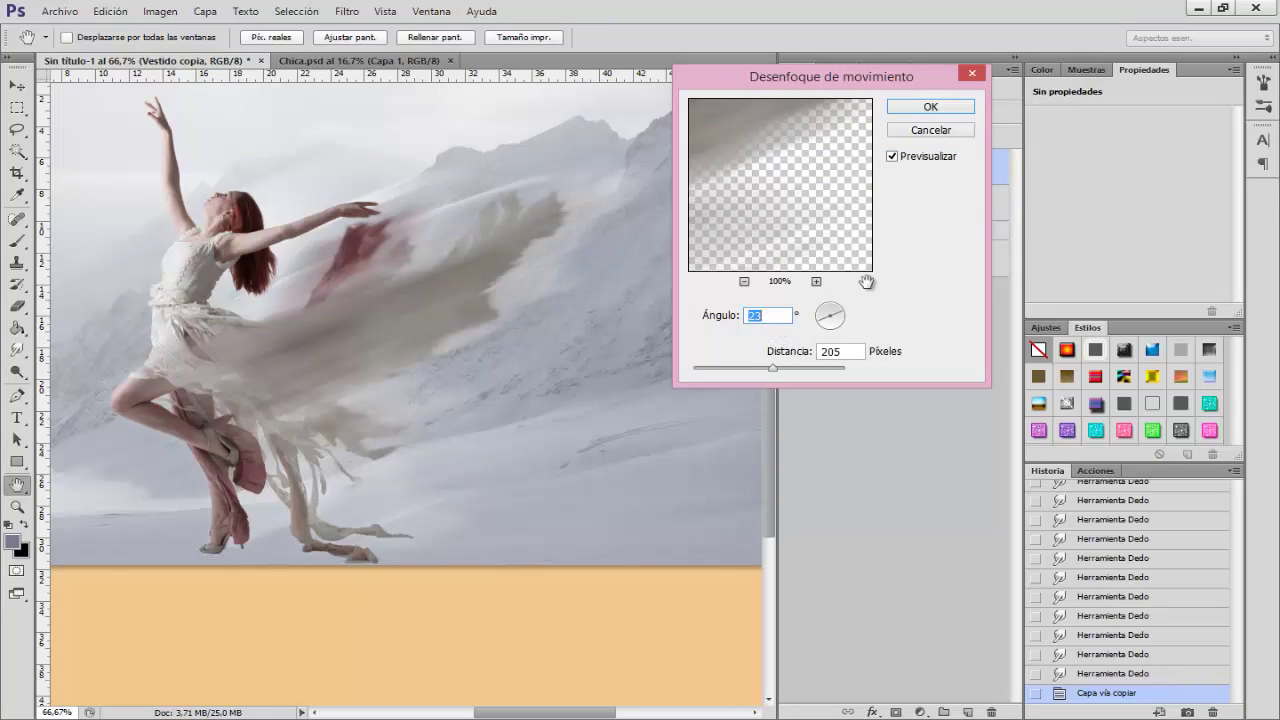
left_click_drag(775, 369, 765, 370)
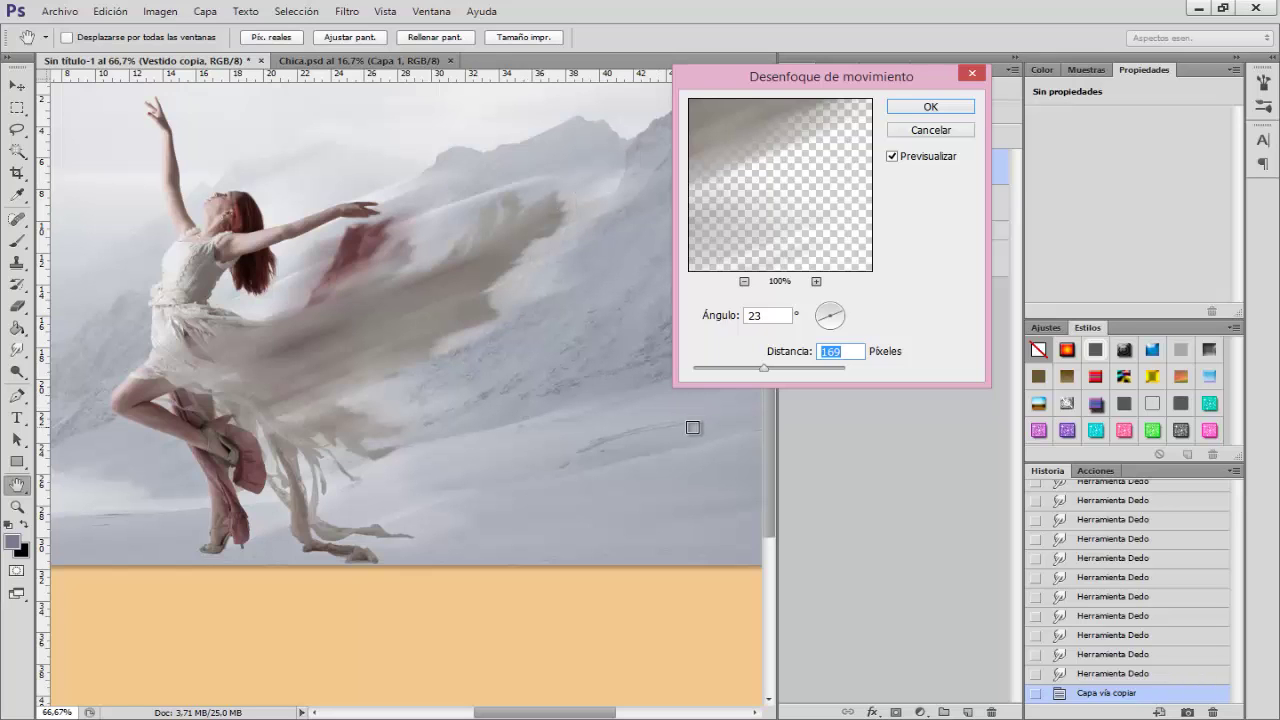
left_click(929, 107)
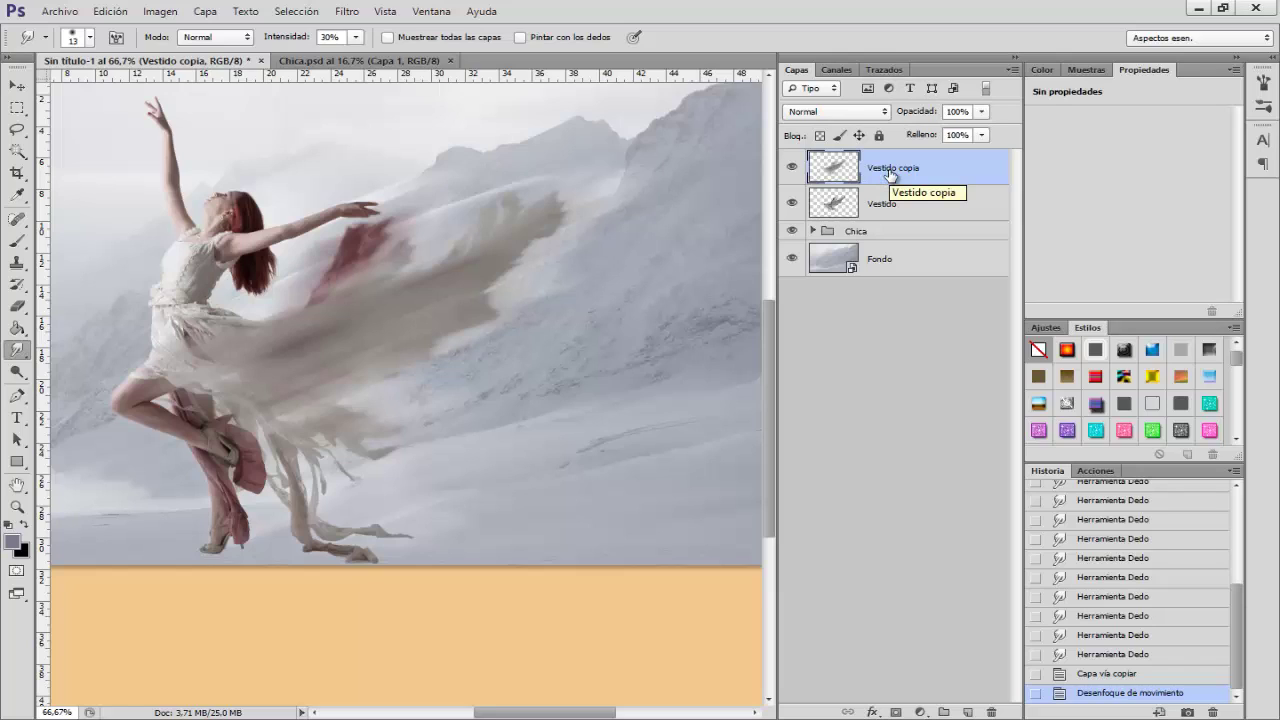
- Set Vestido copia to Sobreexponer color (Color Dodge) blend mode at 20% opacity
left_click(832, 112)
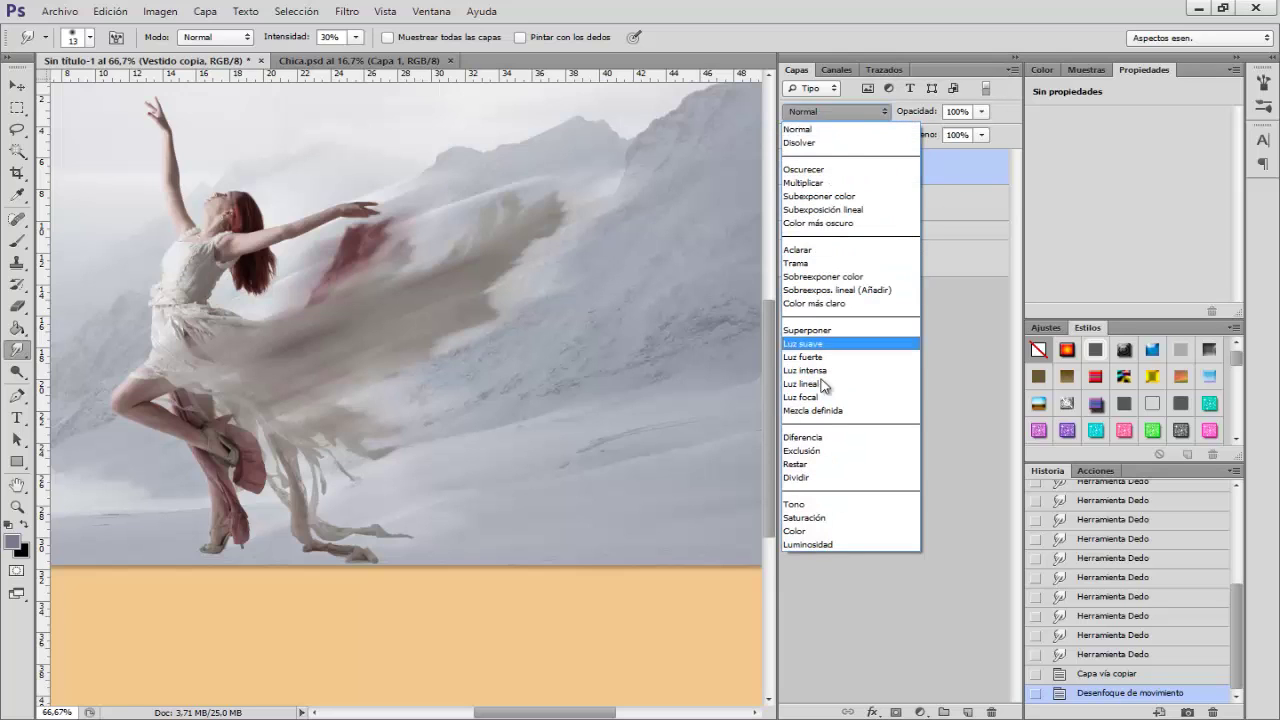
left_click(817, 278)
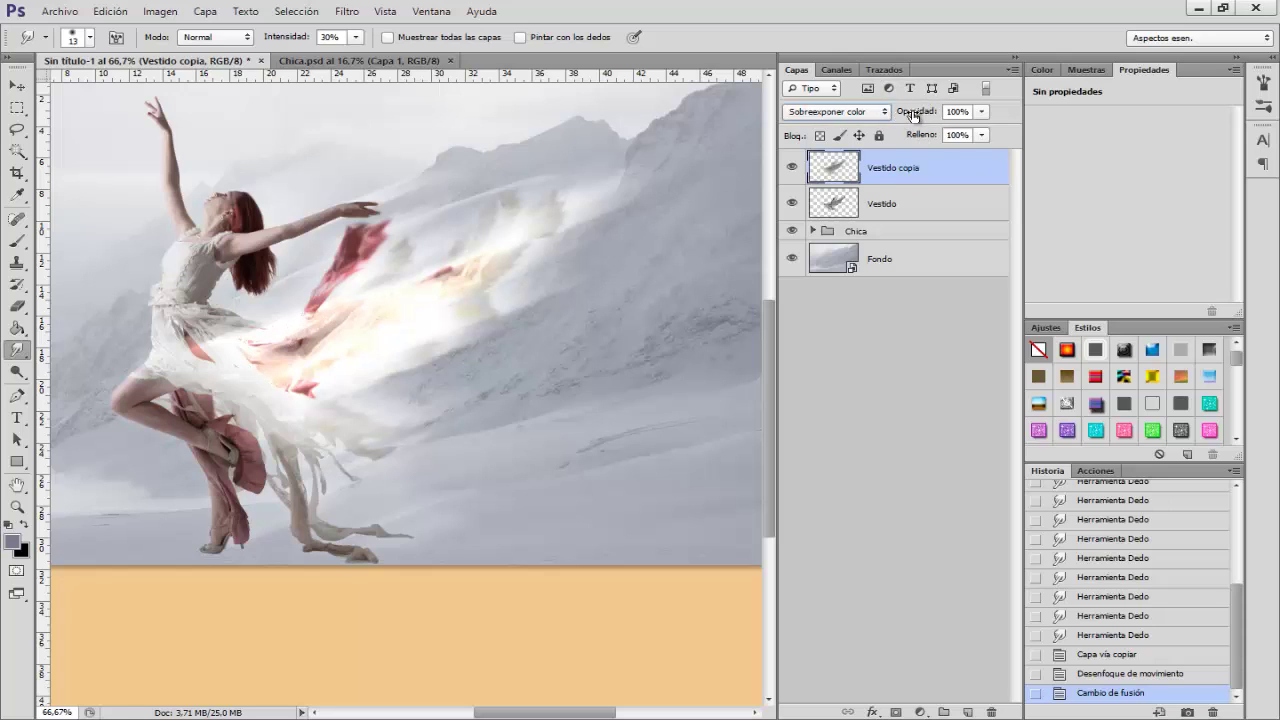
left_click_drag(931, 113, 868, 114)
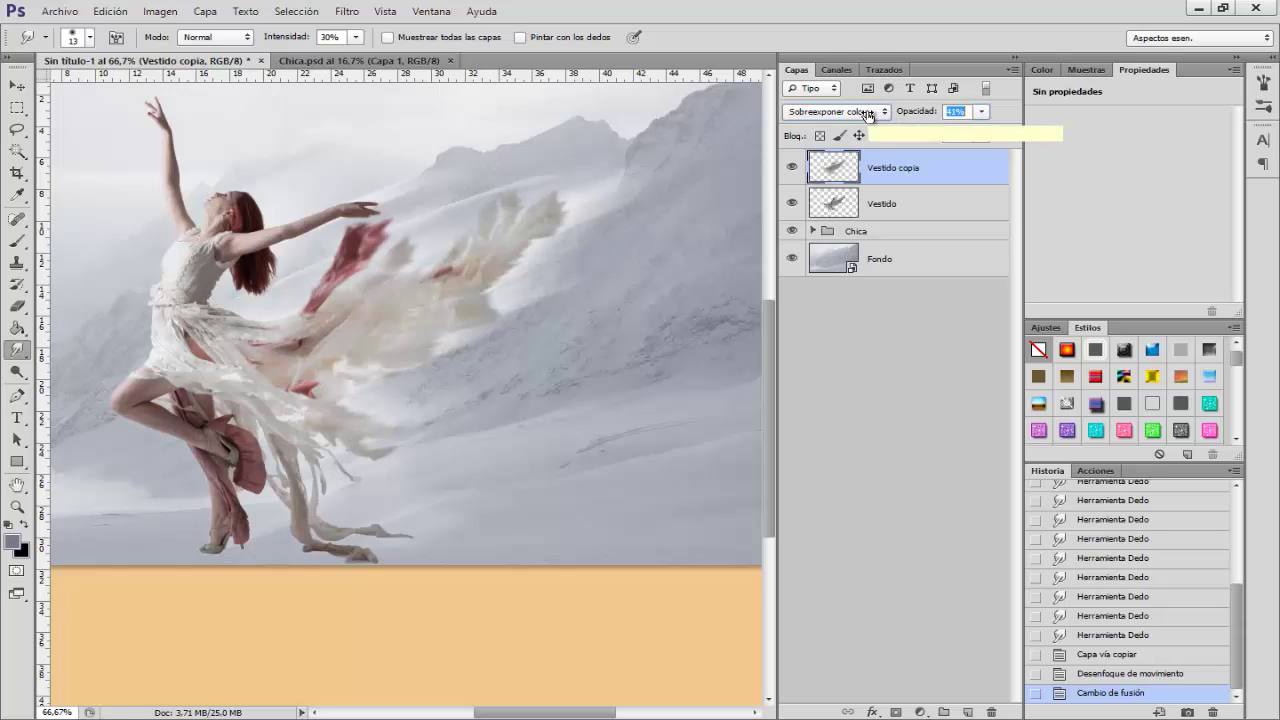
left_click_drag(866, 115, 855, 115)
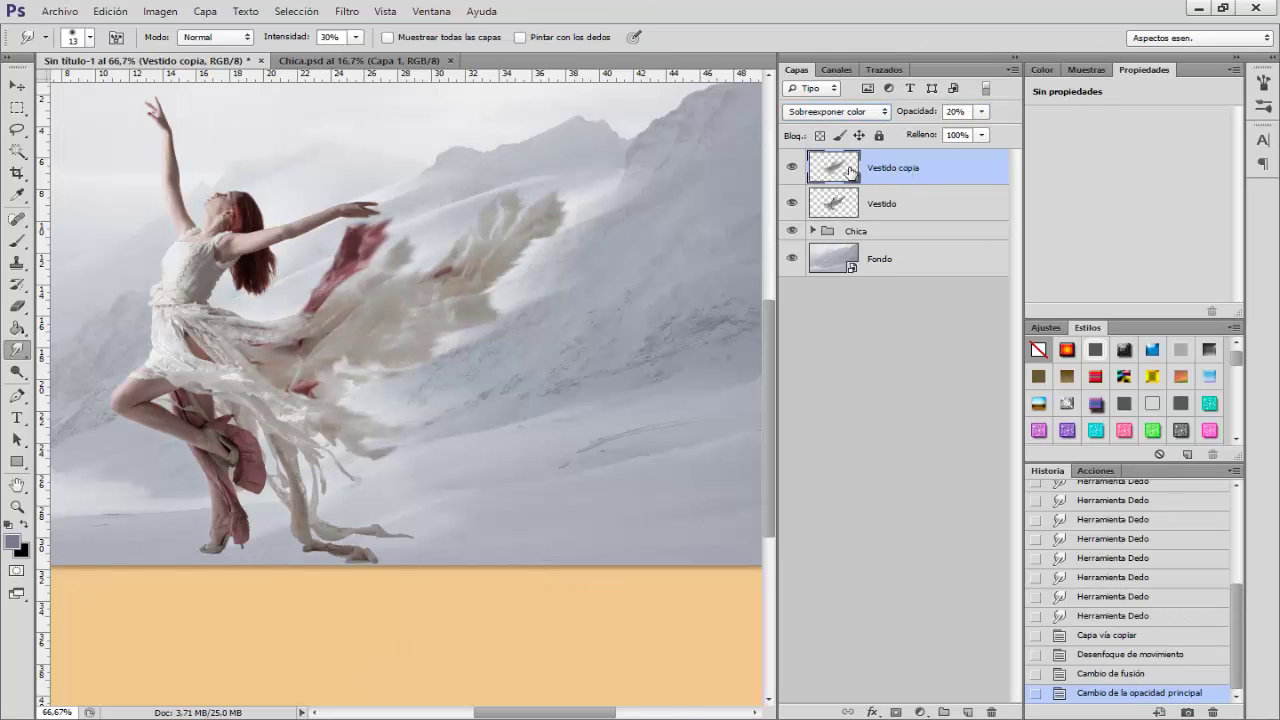
- Toggle Vestido copia's visibility to compare the glow, then add a new empty layer above it
left_click(792, 172)
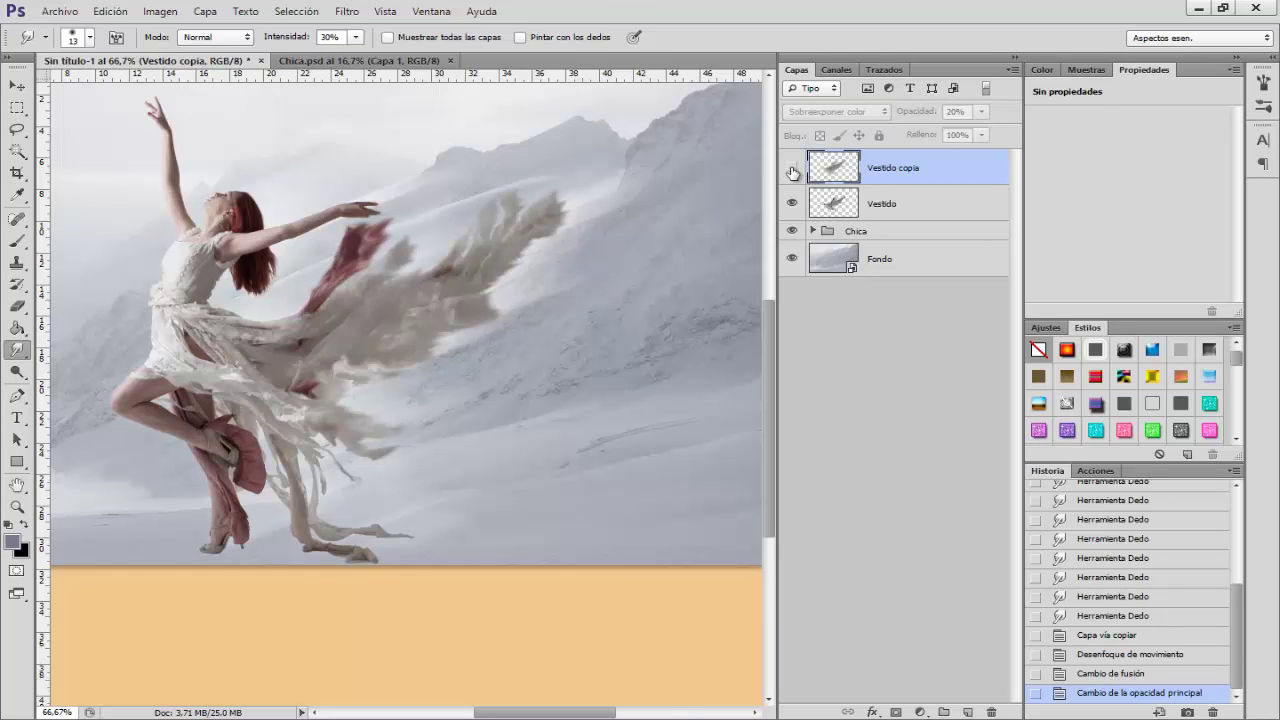
left_click(792, 172)
left_click(792, 172)
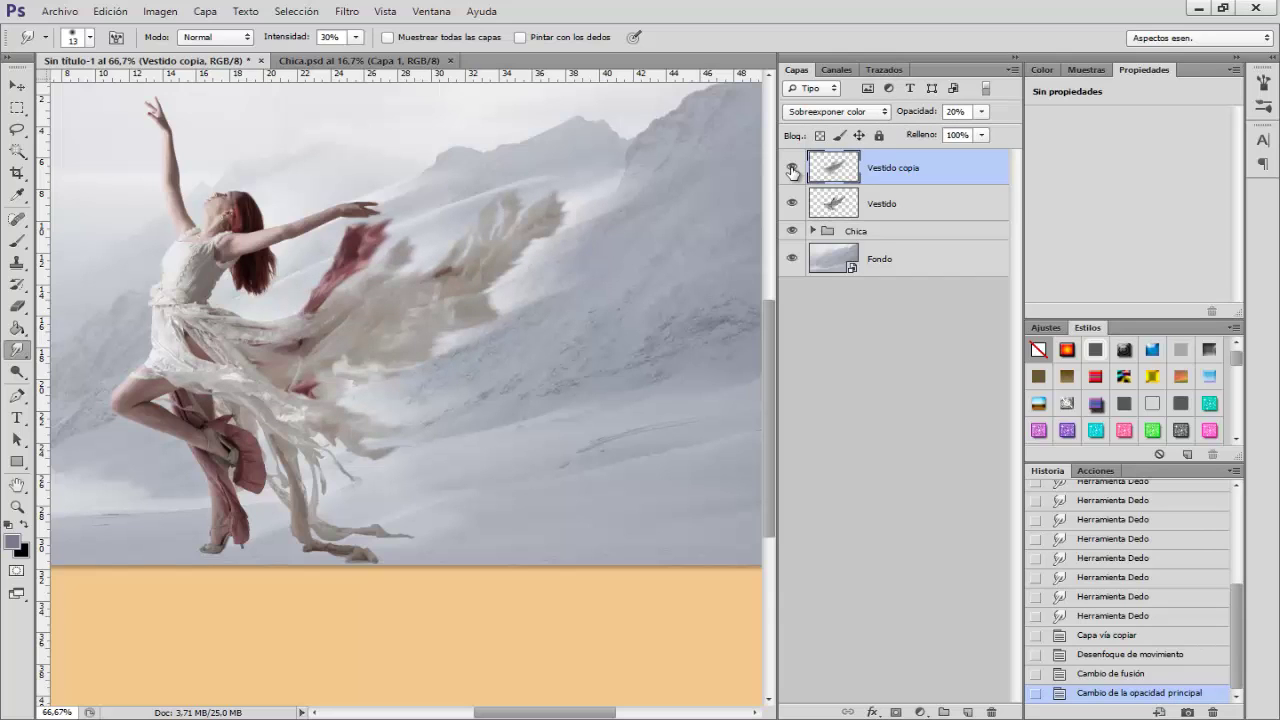
left_click(792, 172)
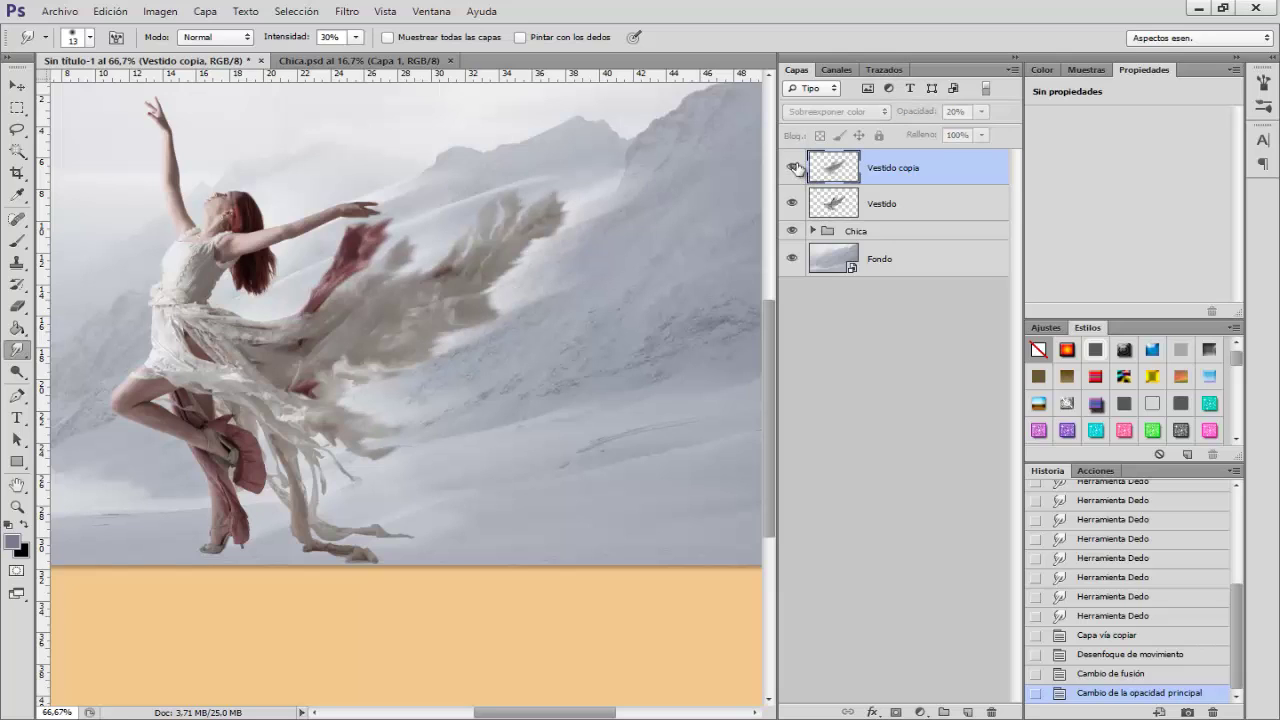
left_click(792, 167)
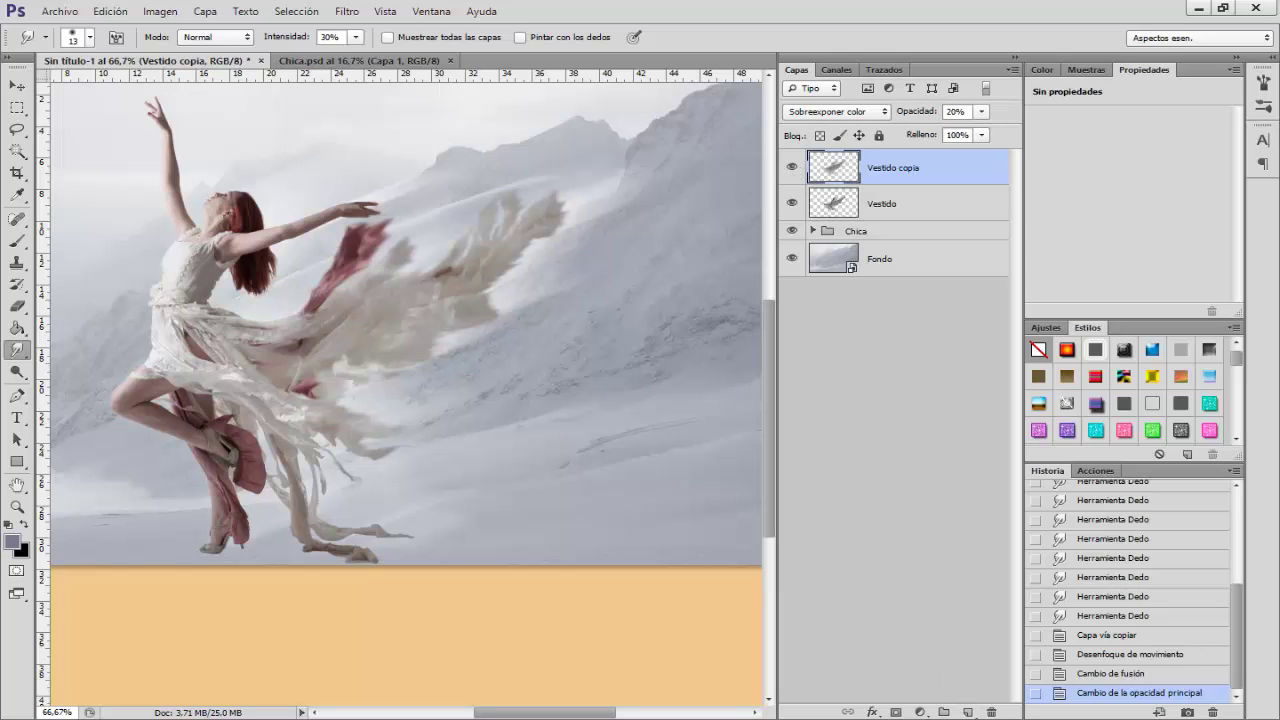
left_click(967, 712)
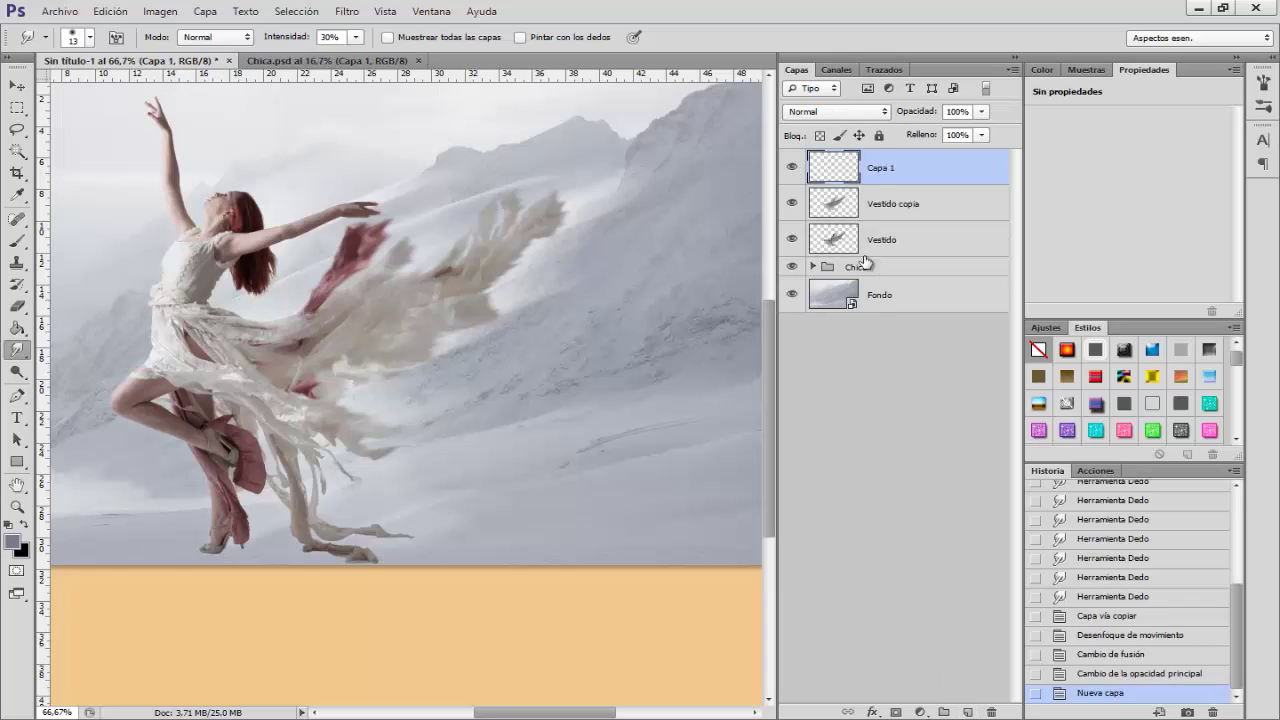
- Rename the new layer to Lazos
double_click(888, 168)
type("Laz")
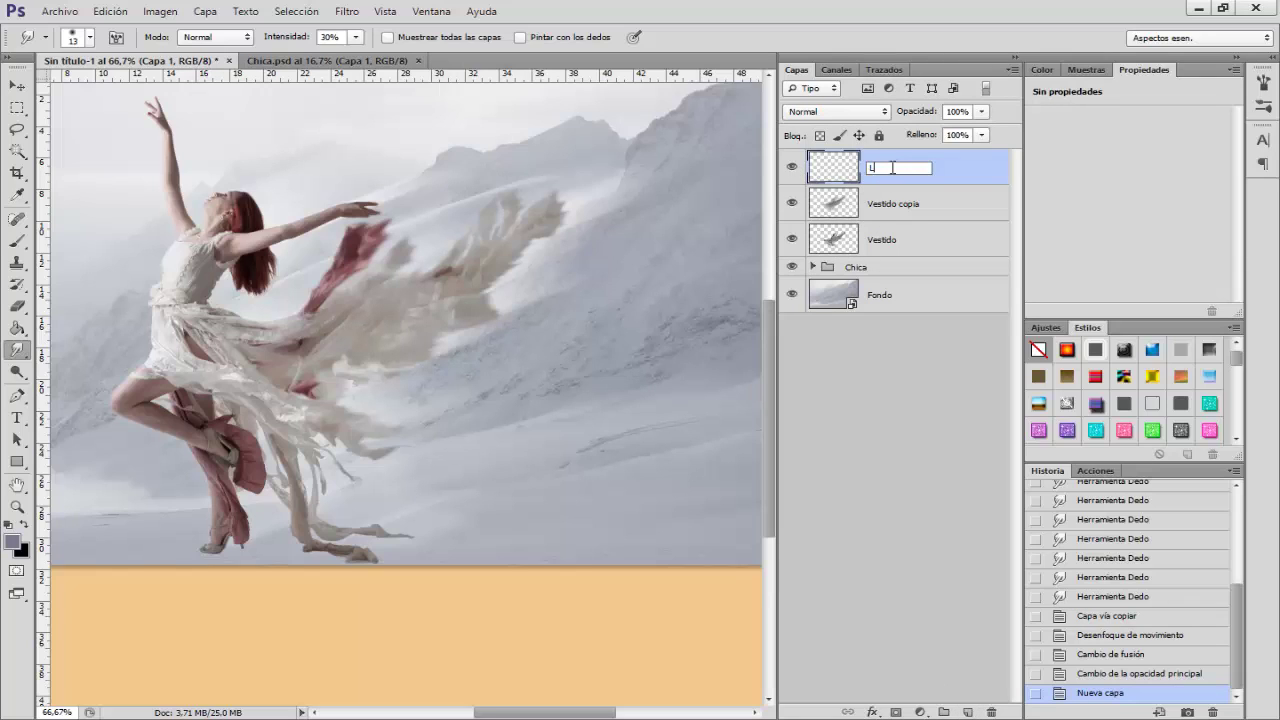
type("os")
left_click(993, 172)
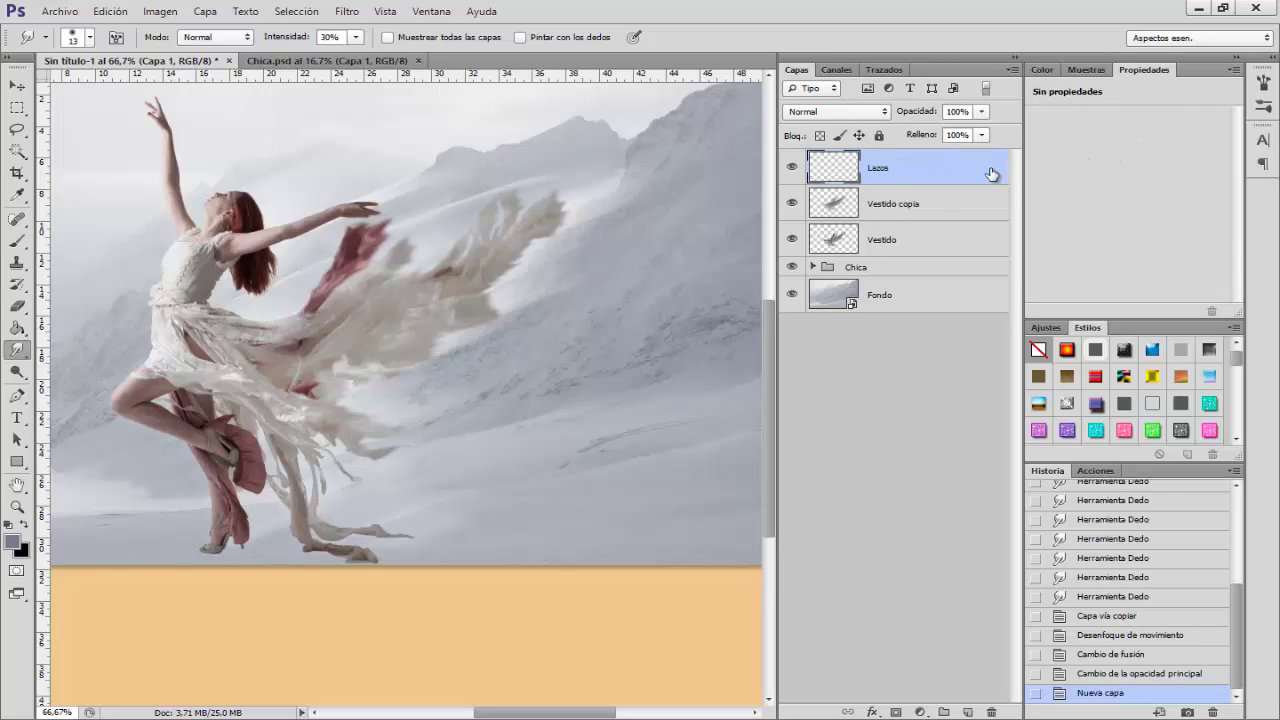
- Choose the Brush tool with wavy stroke brush 1738 at 450 px and a dusky mauve colour
left_click(16, 240)
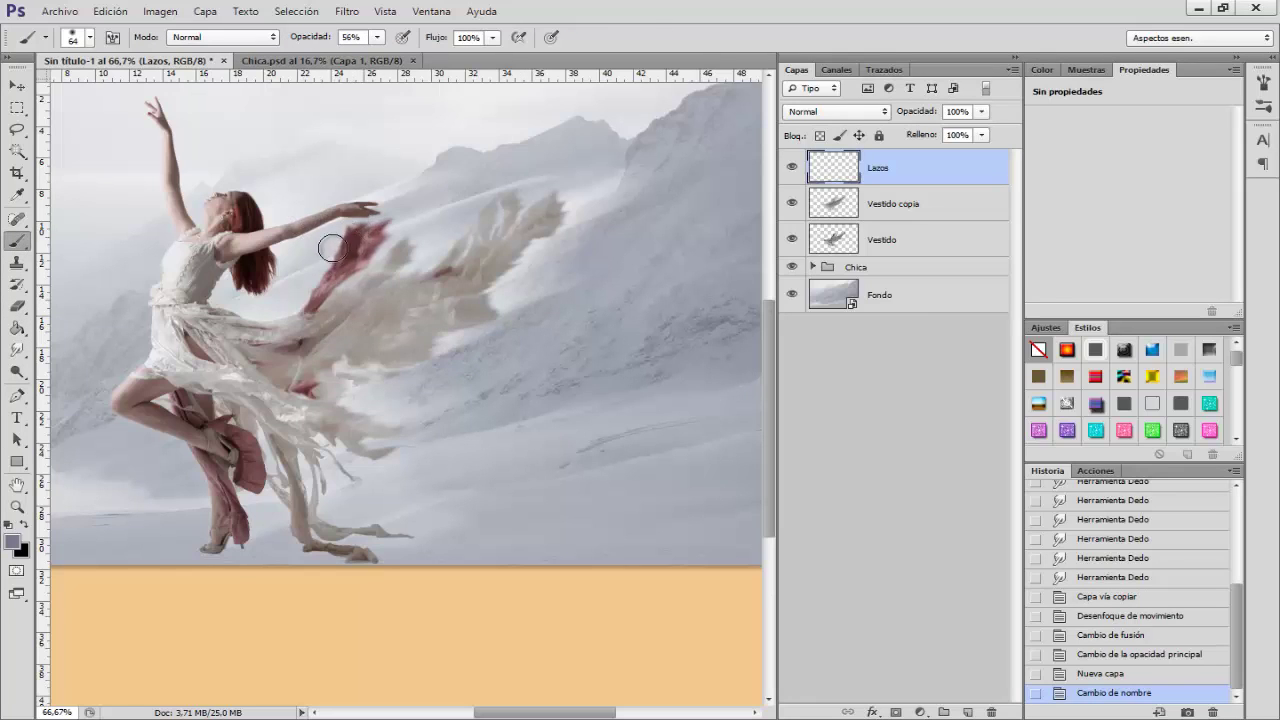
right_click(370, 202)
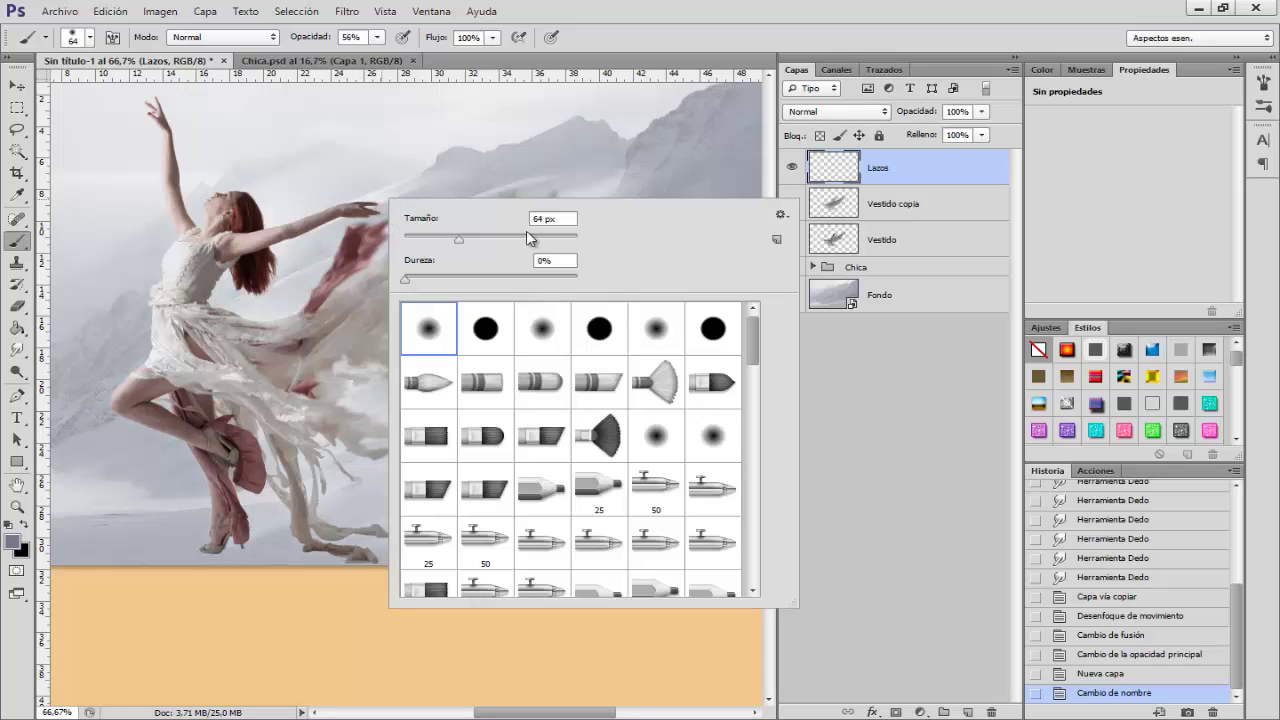
left_click_drag(753, 362, 751, 559)
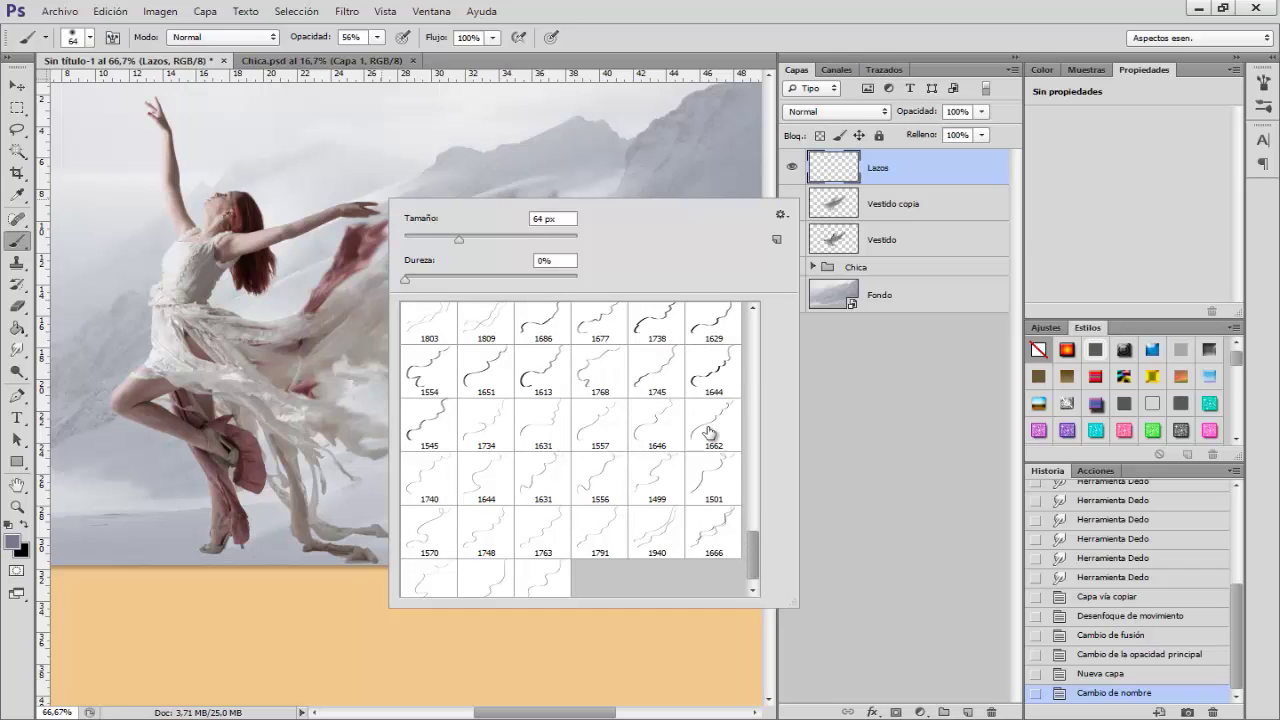
scroll(668, 424, "up", 1)
scroll(668, 424, "up", 1)
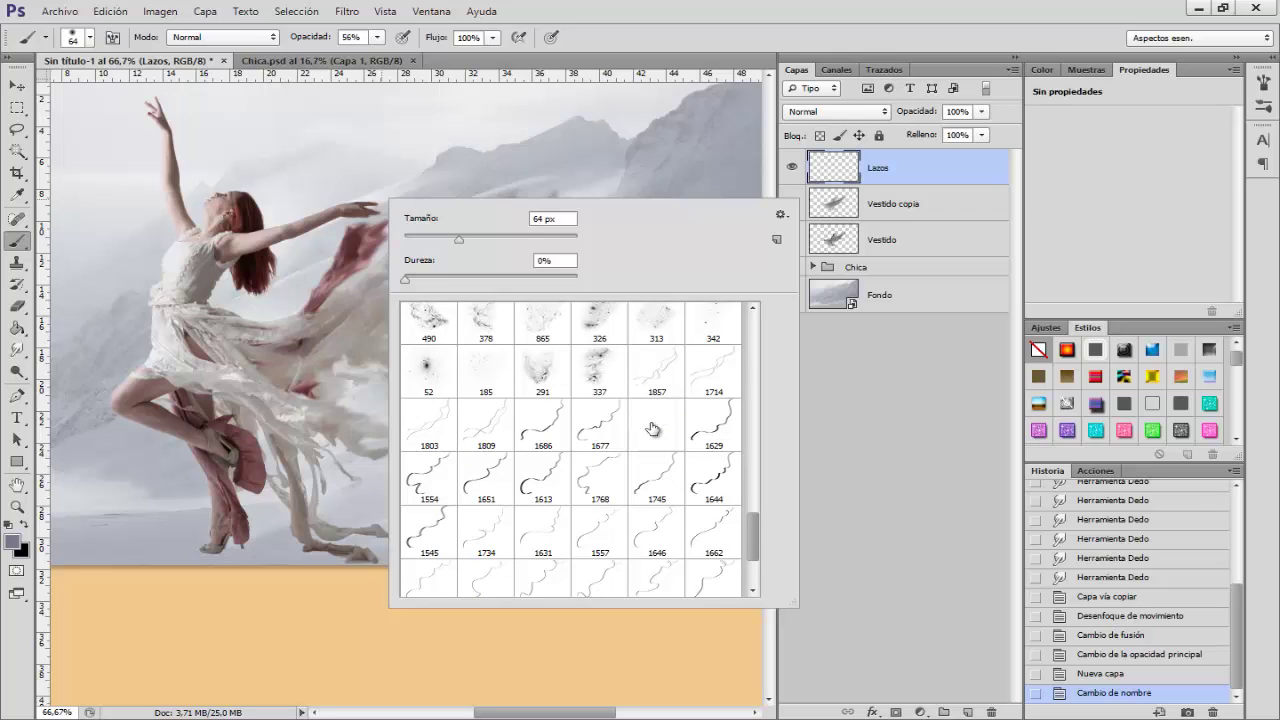
left_click(655, 428)
double_click(553, 218)
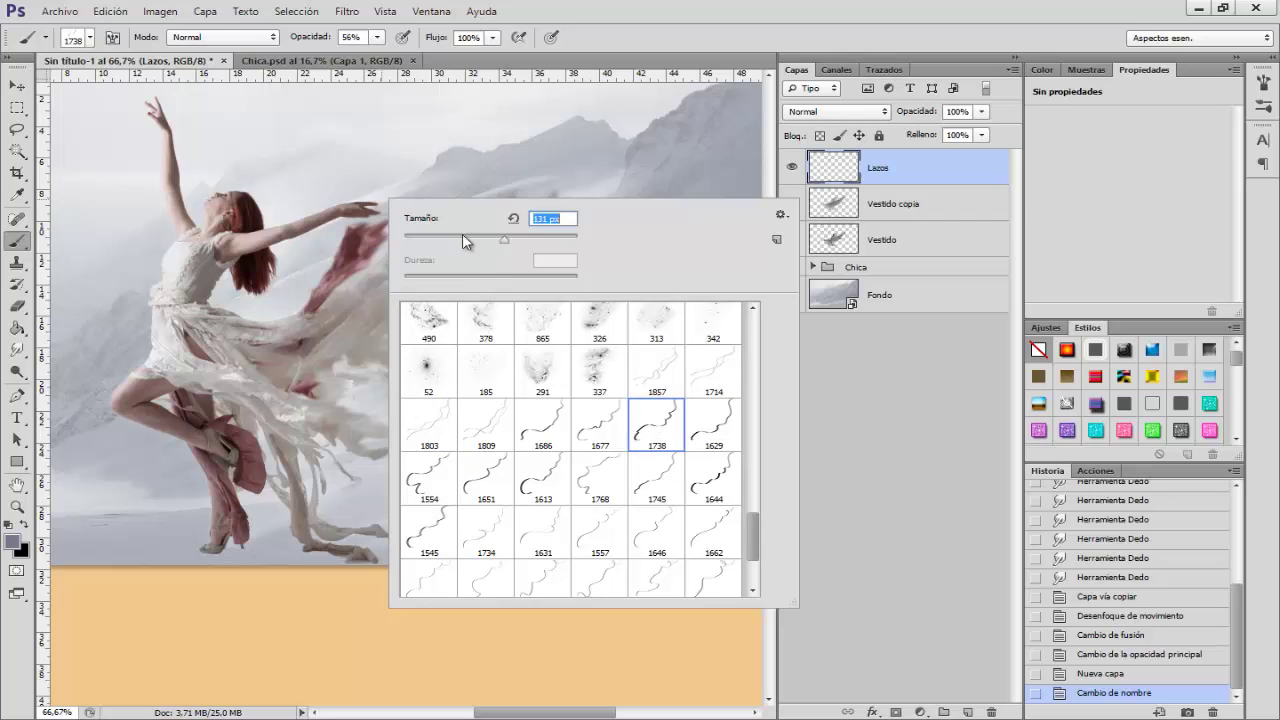
type("450")
key("Return")
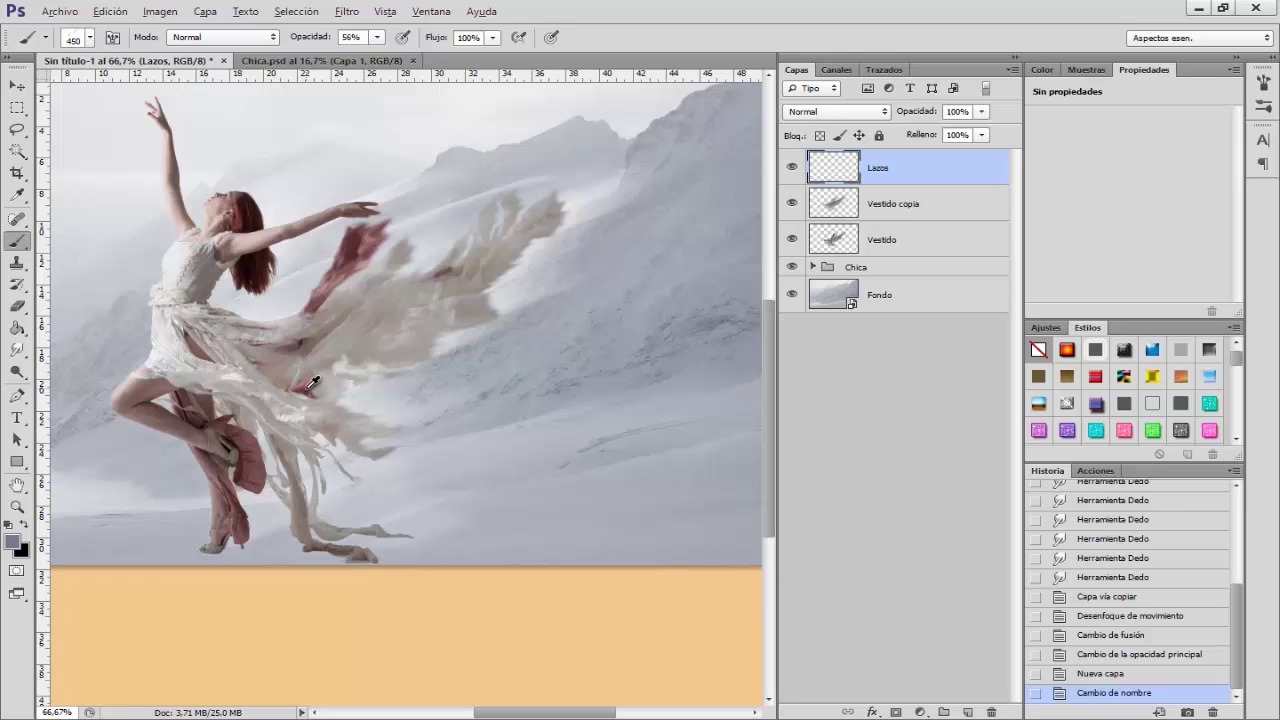
left_click_drag(310, 382, 510, 147)
- Rotate the brush tip angle to -20° in the Brush panel
left_click(1264, 84)
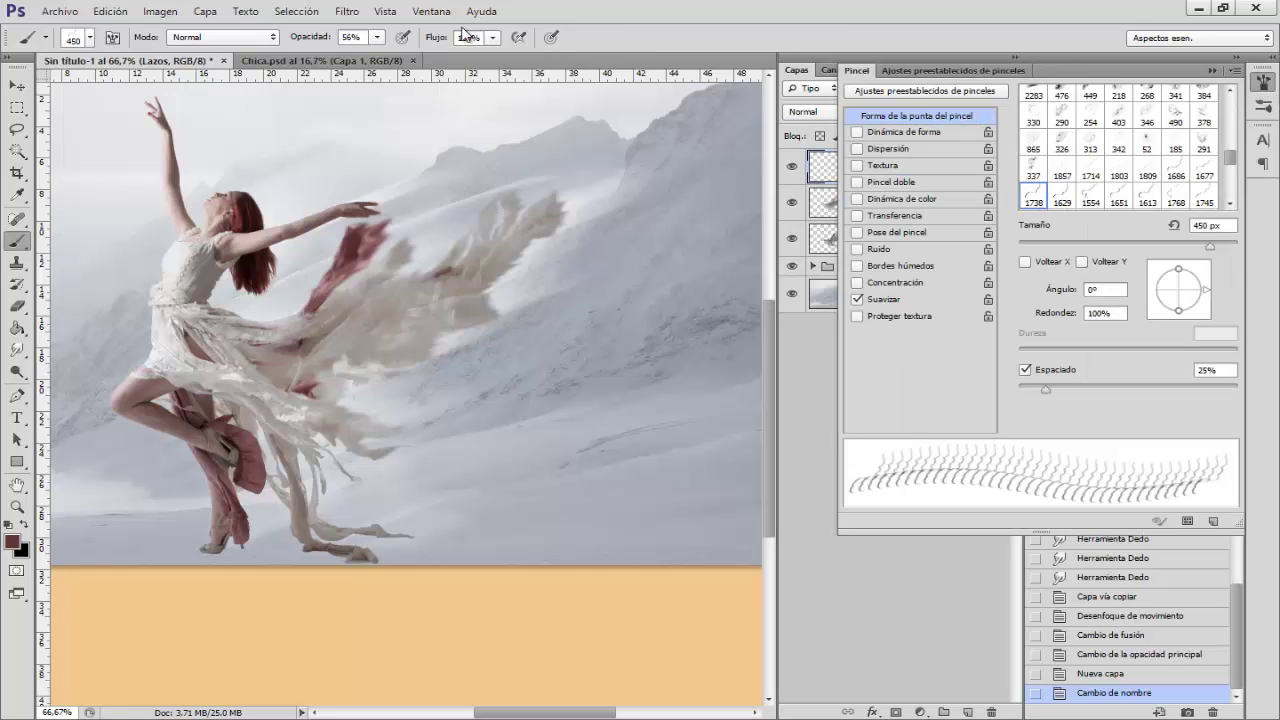
left_click(432, 11)
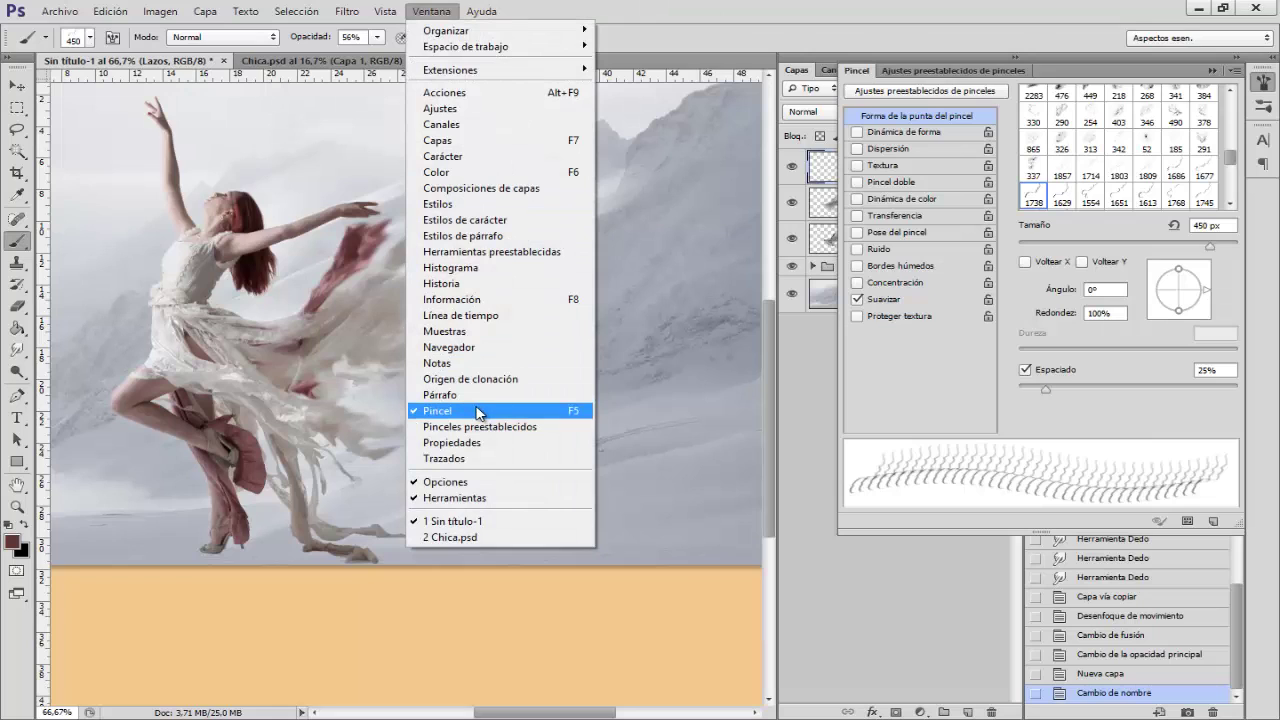
left_click_drag(1208, 290, 1211, 301)
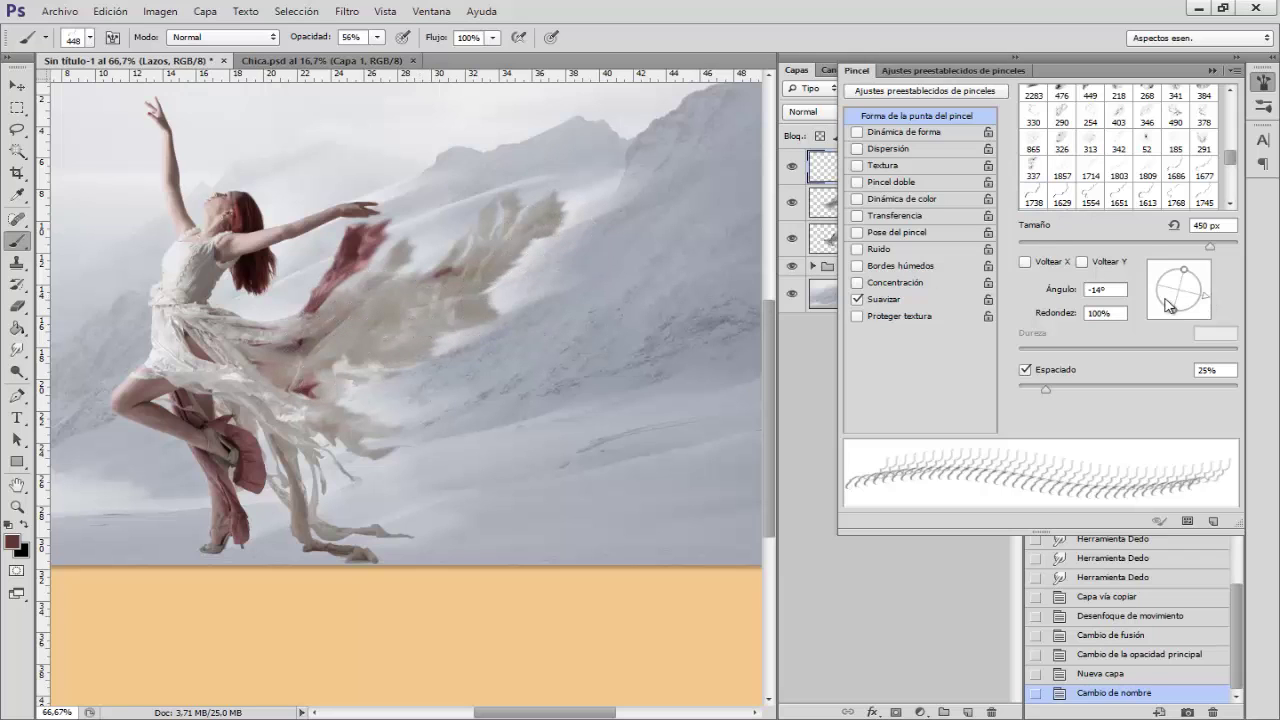
left_click_drag(1206, 302, 1205, 308)
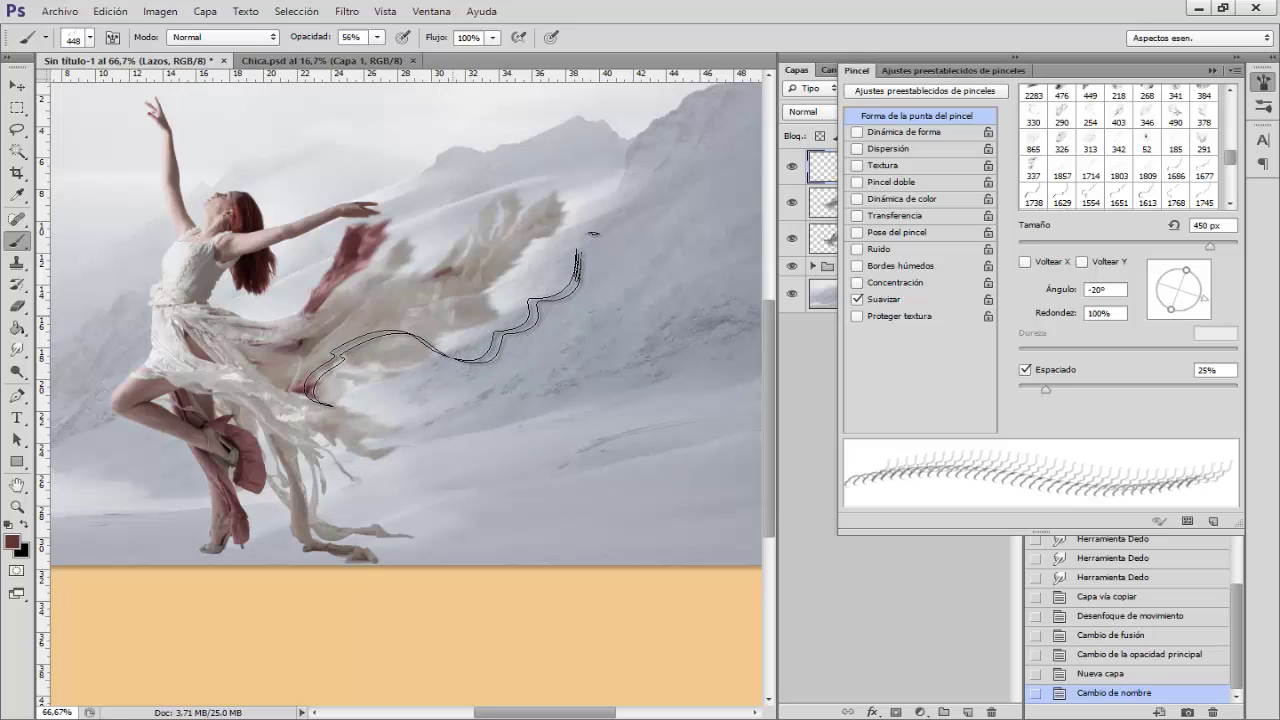
- Stamp the wavy mauve ribbon across the dress on Lazos and set brush opacity to 100%
left_click(446, 318)
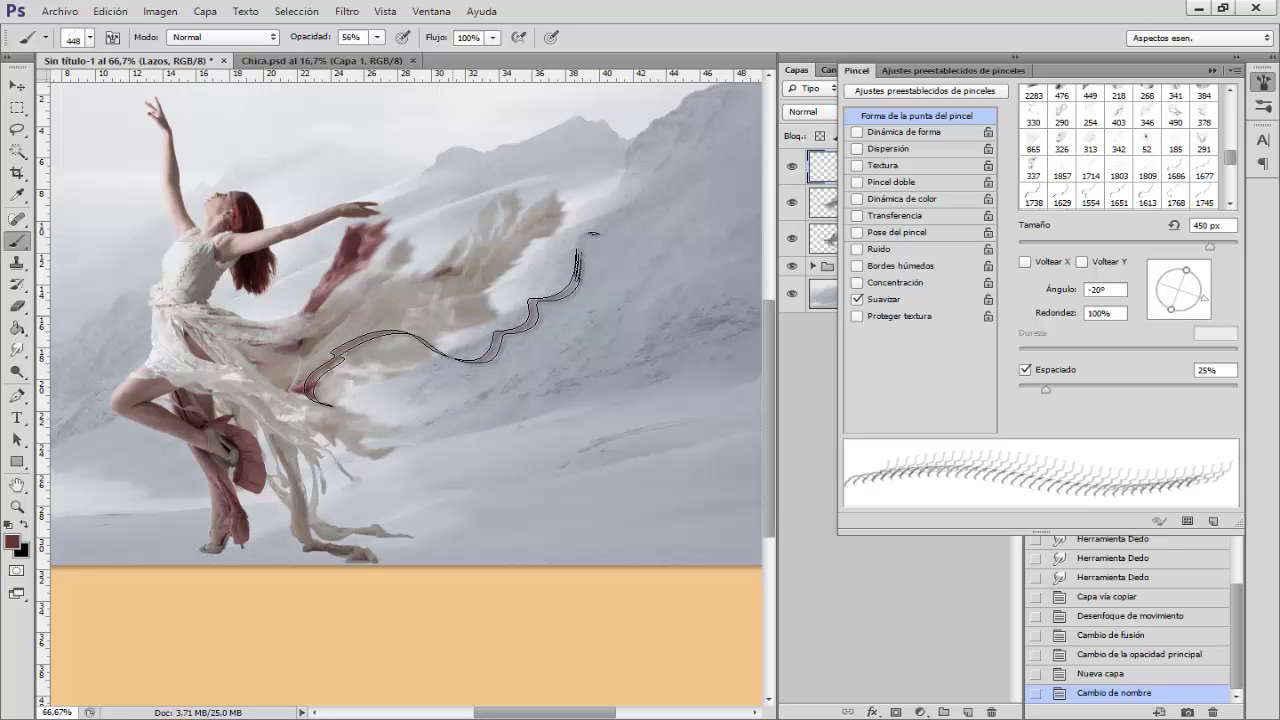
left_click(450, 318)
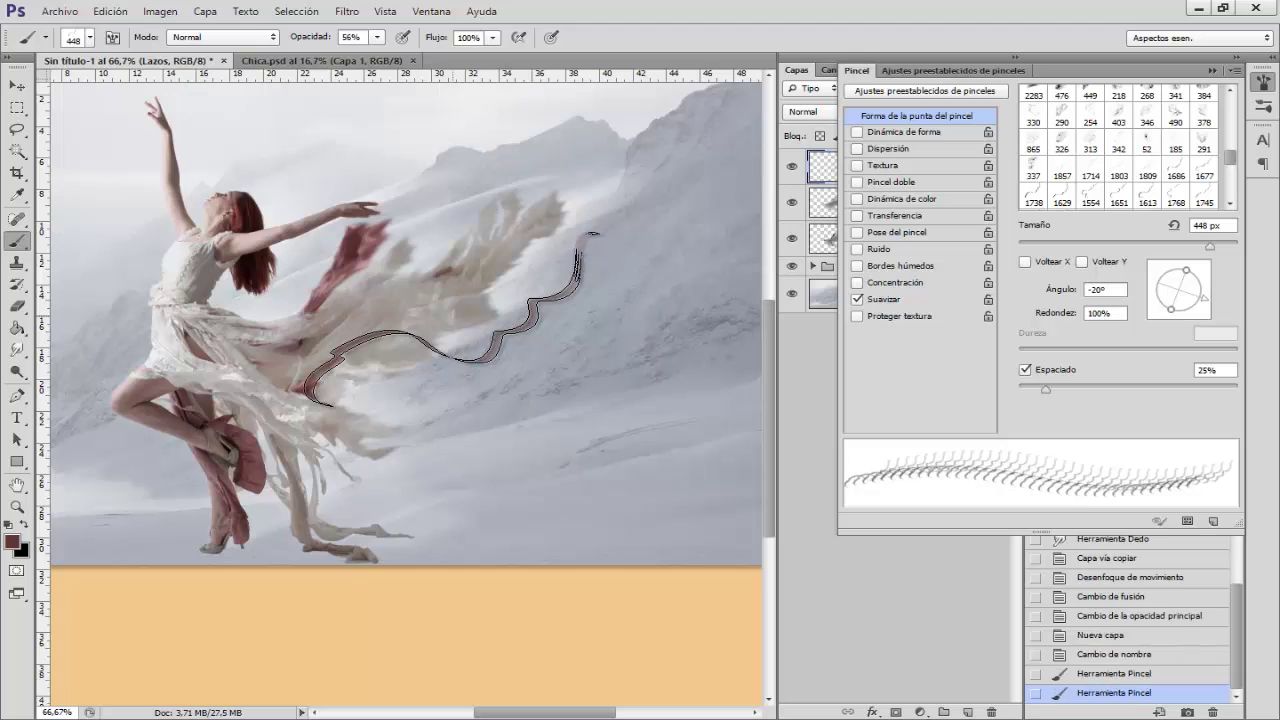
left_click(450, 318)
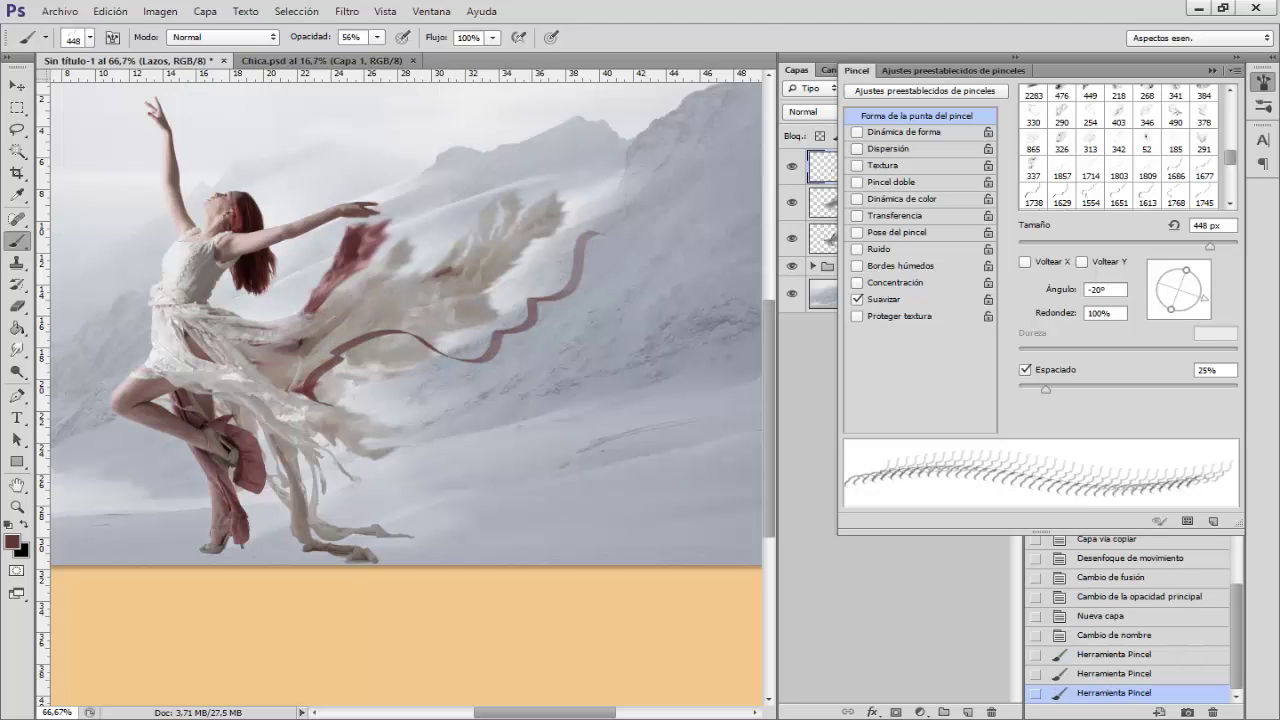
left_click(1264, 84)
left_click_drag(309, 38, 370, 38)
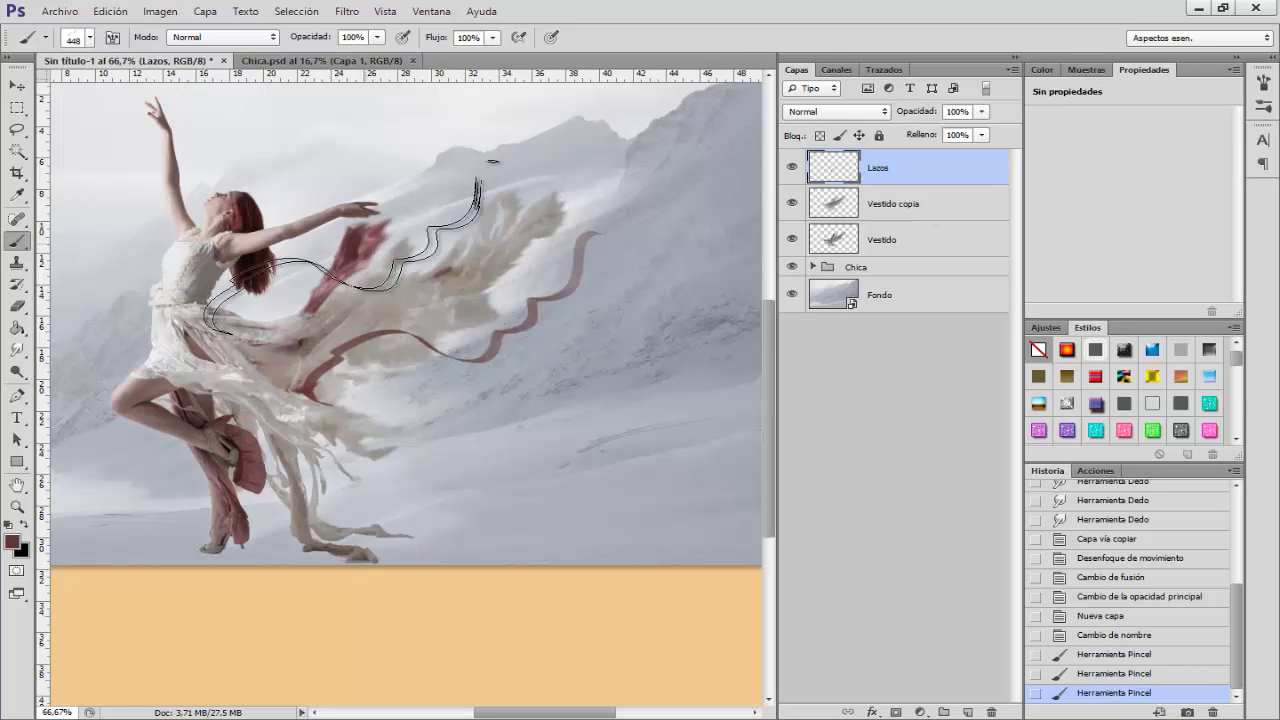
- Switch the brush tip to wavy stroke brush 1686
right_click(404, 243)
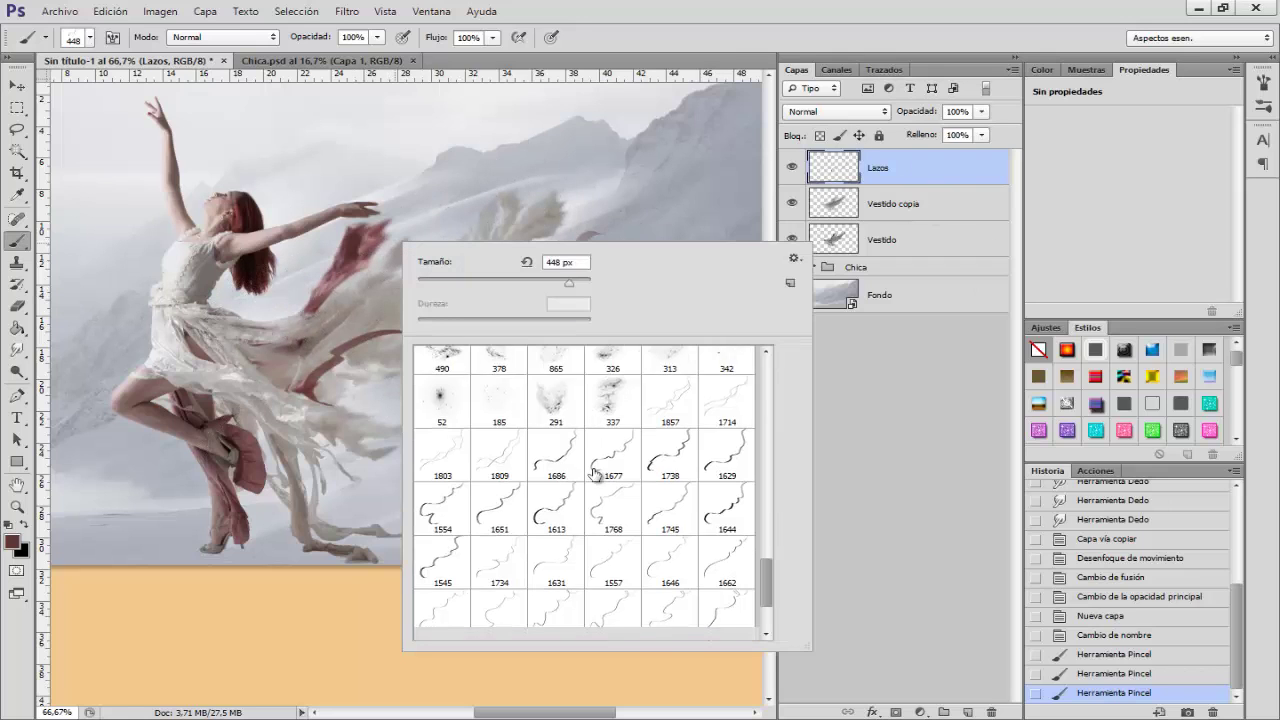
scroll(576, 468, "down", 2)
scroll(590, 460, "down", 1)
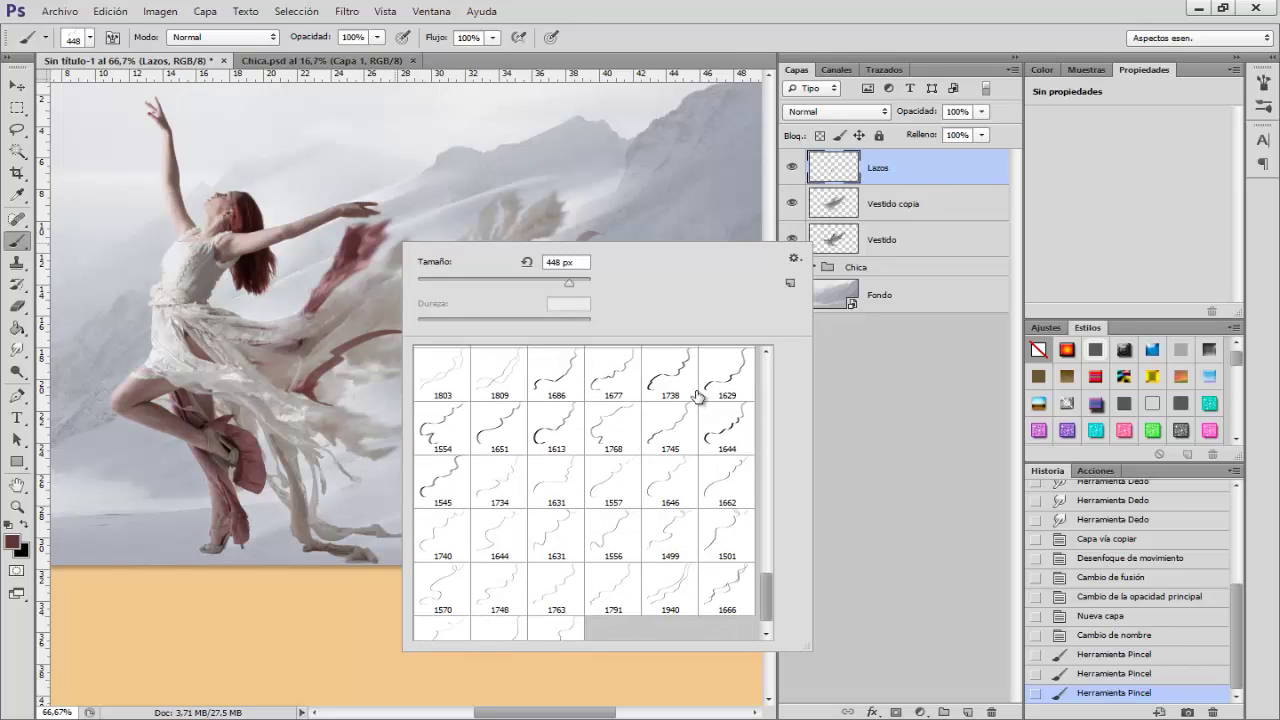
scroll(717, 401, "up", 1)
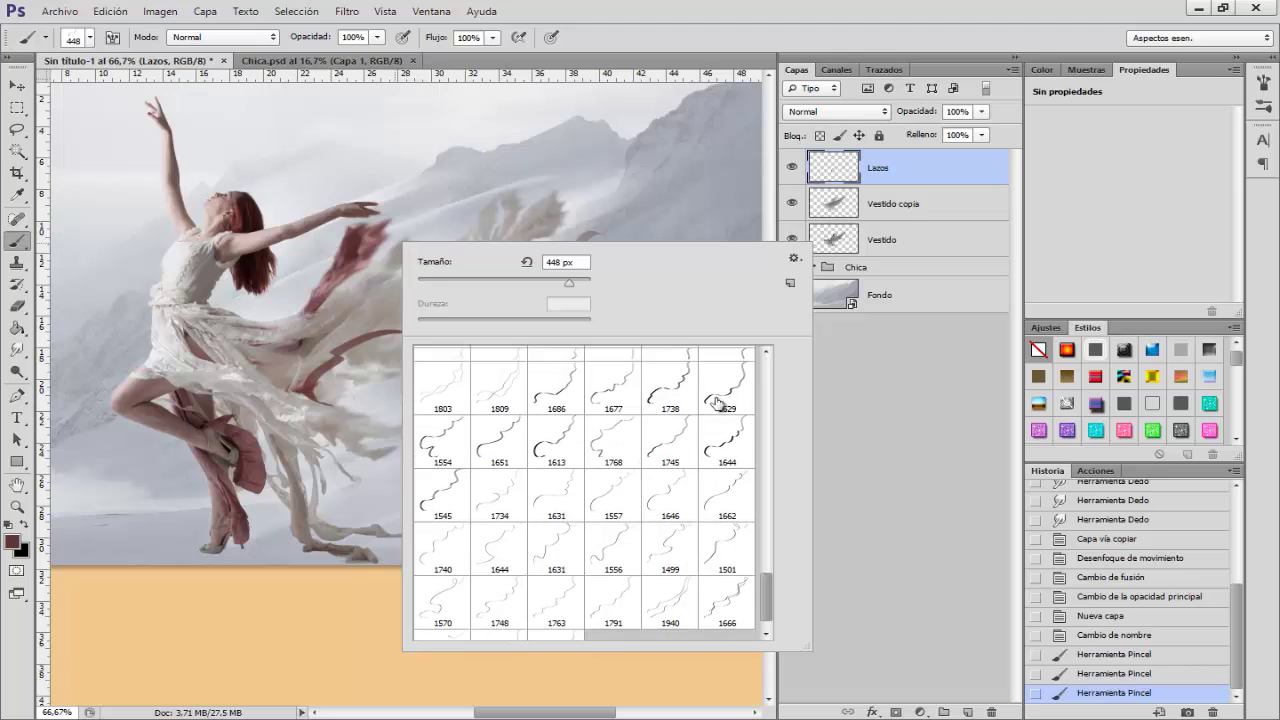
left_click(557, 397)
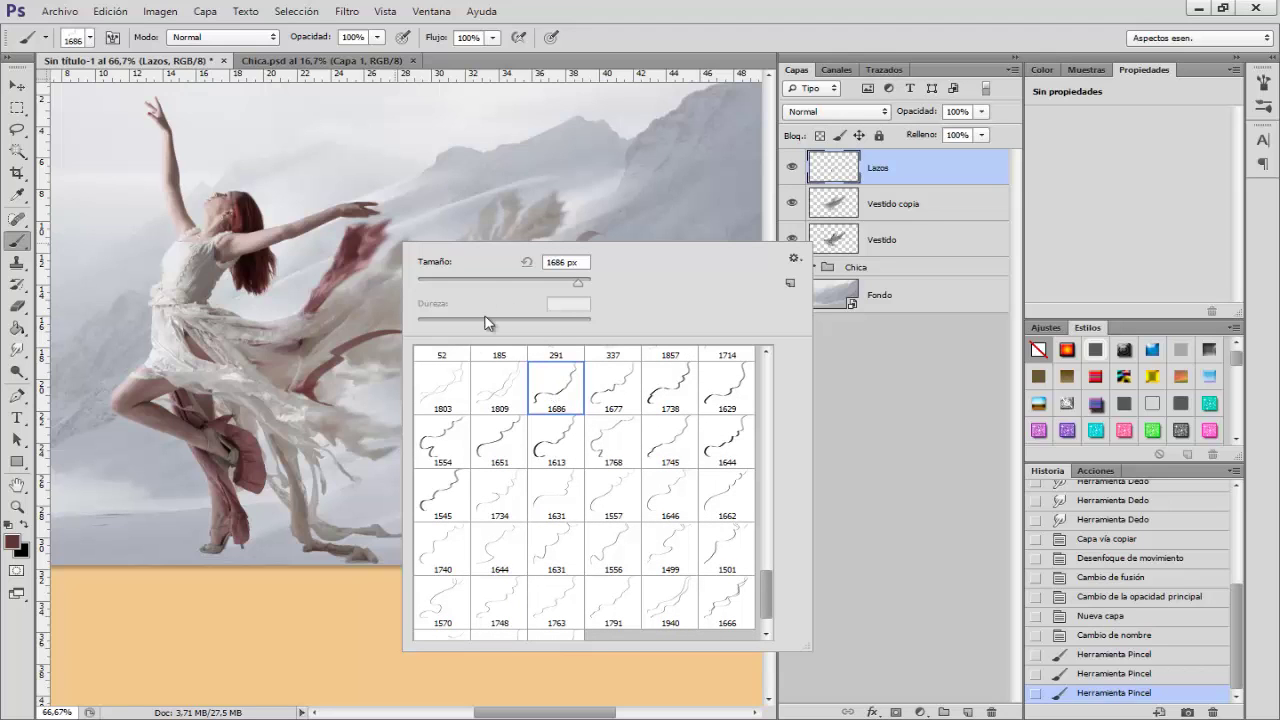
key("Return")
- Resize the brush to about 216 px and stamp a second ribbon through the upper dress wisps
left_click_drag(365, 296, 473, 265)
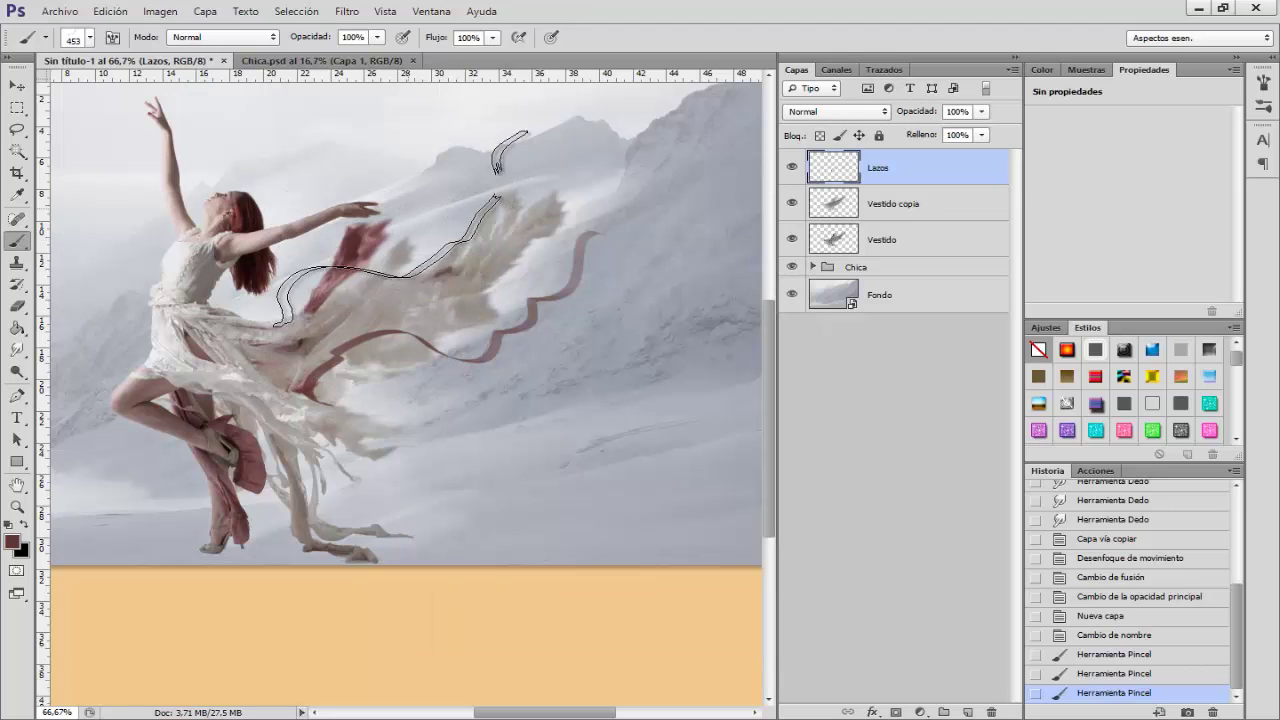
left_click_drag(494, 146, 470, 250)
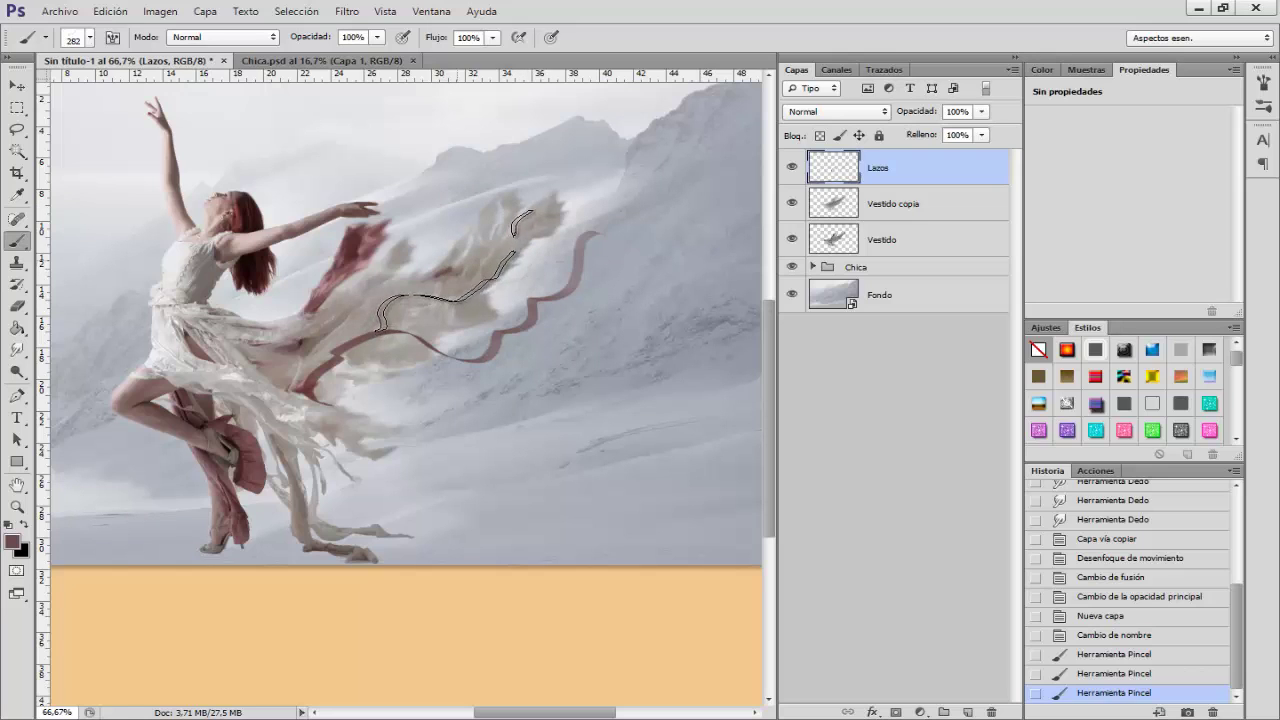
mouse_move(526, 200)
left_mouse_down()
mouse_move(480, 242)
mouse_move(546, 190)
left_mouse_up()
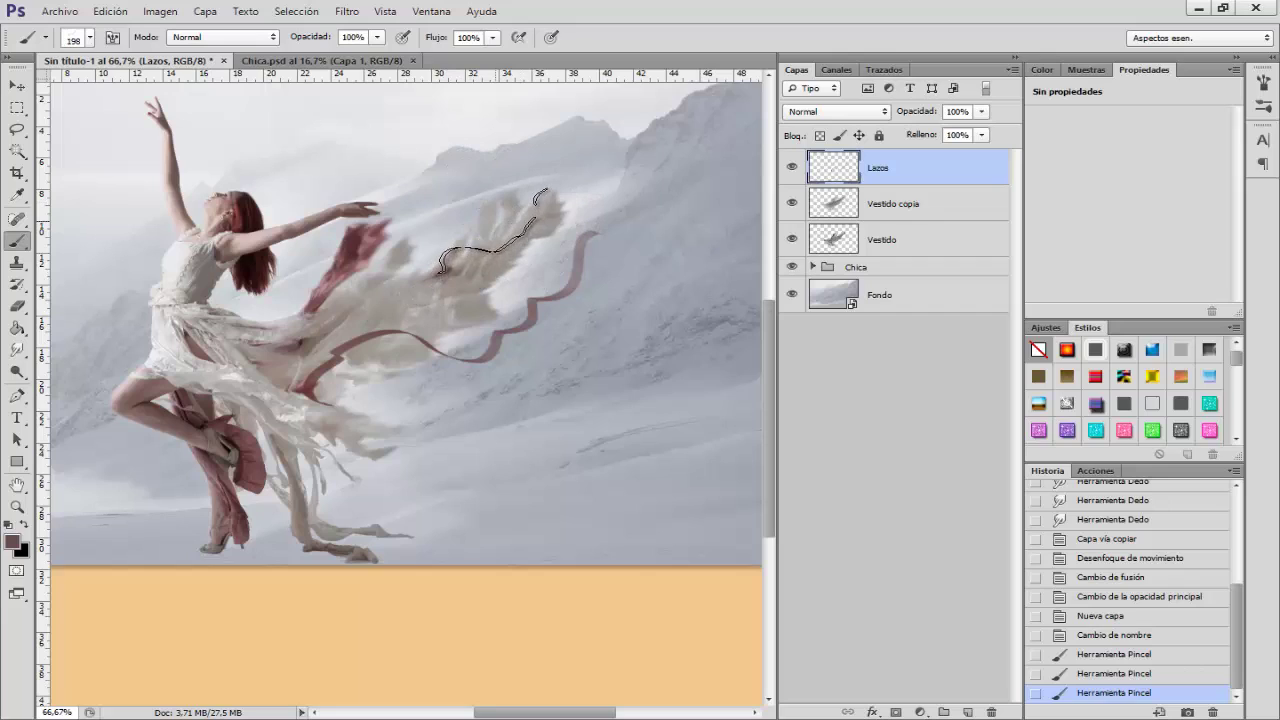
left_click_drag(500, 227, 509, 227)
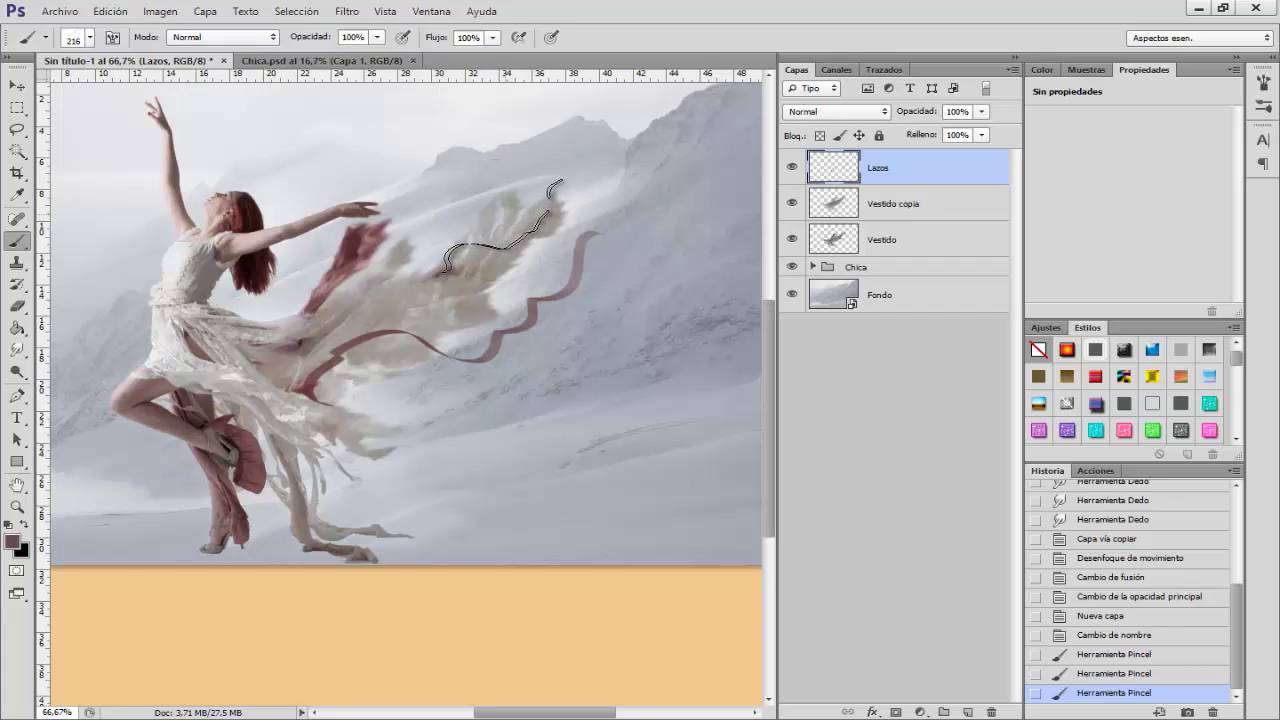
left_click(502, 226)
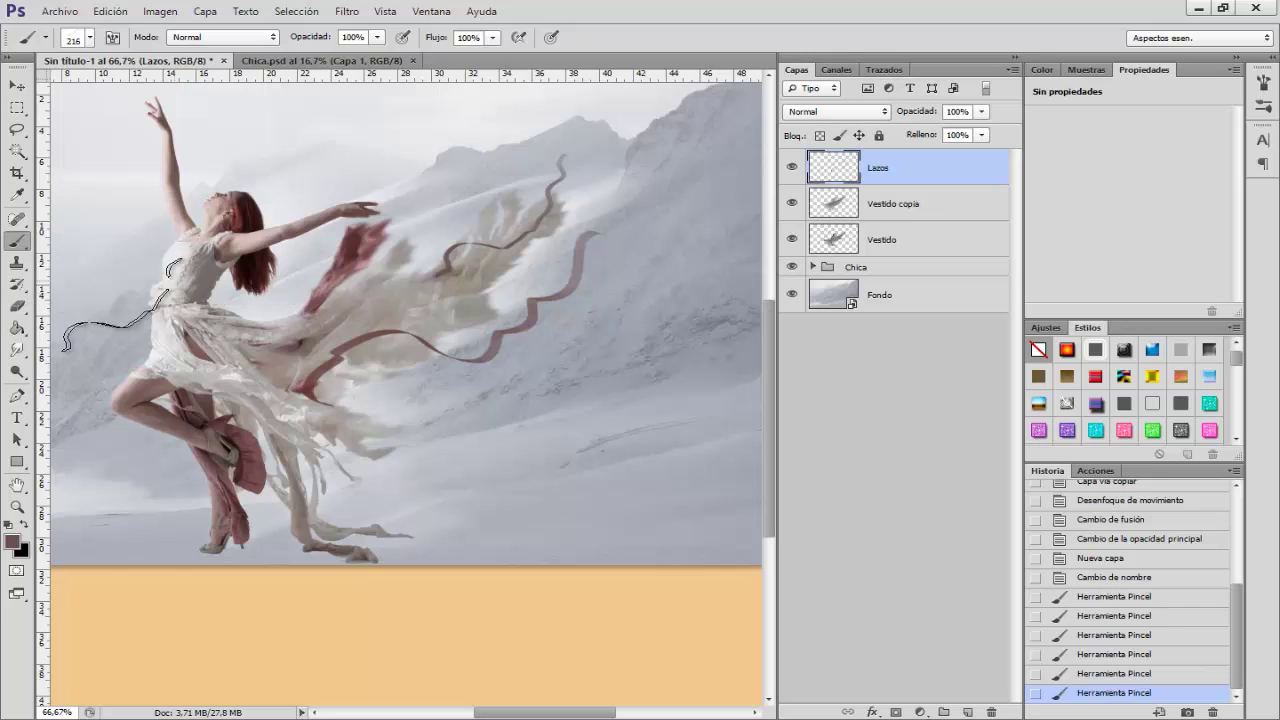
- Add a layer mask to Lazos and paint out the ribbon's lower end in black with a small brush
left_click(17, 306)
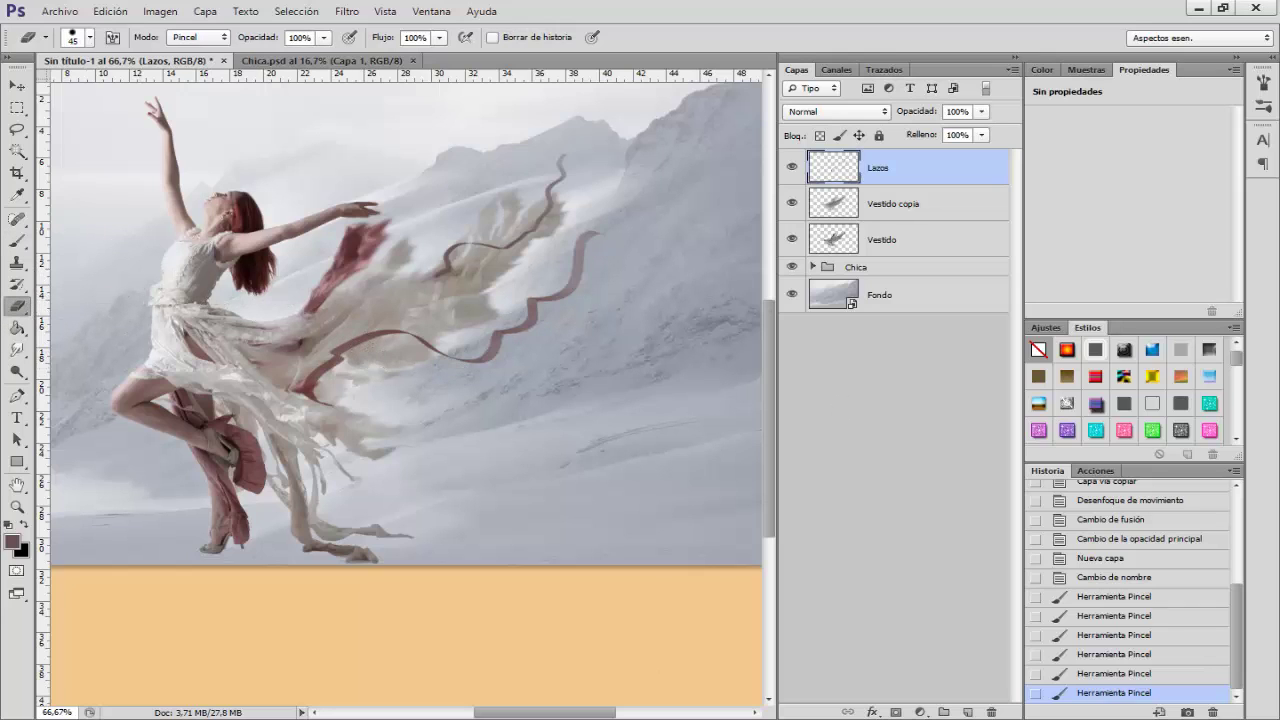
left_click(895, 712)
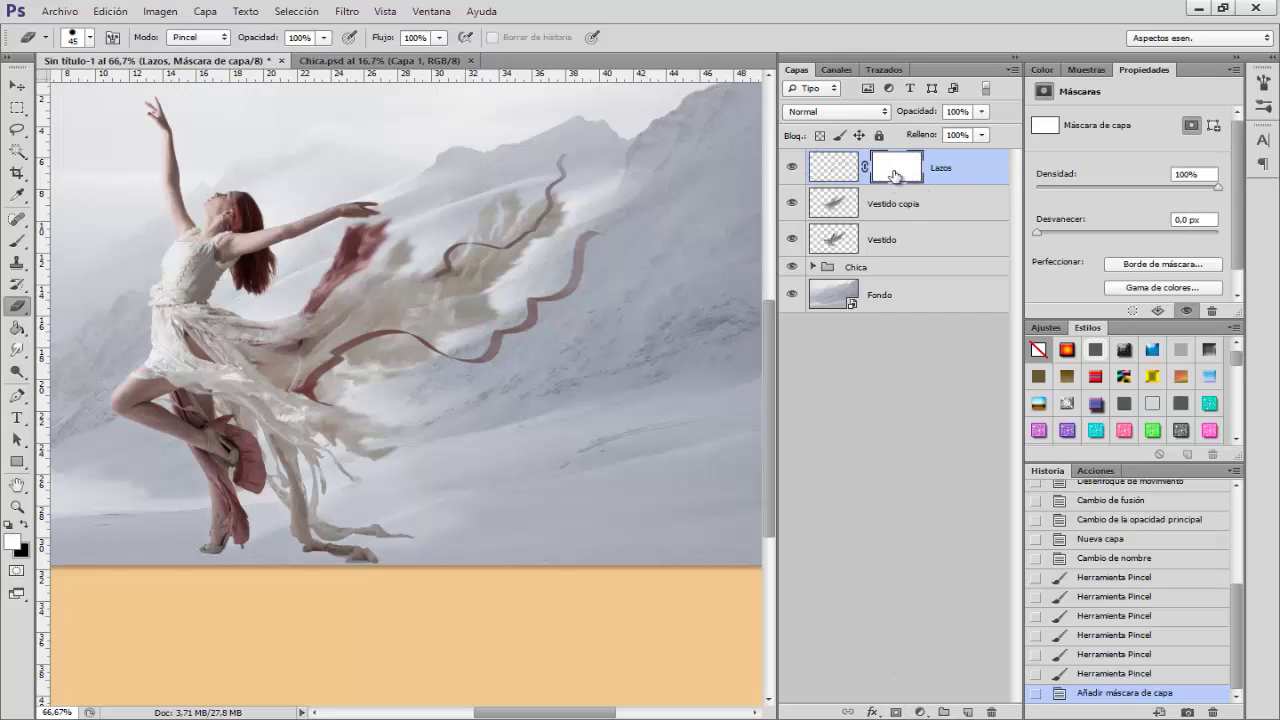
left_click(17, 240)
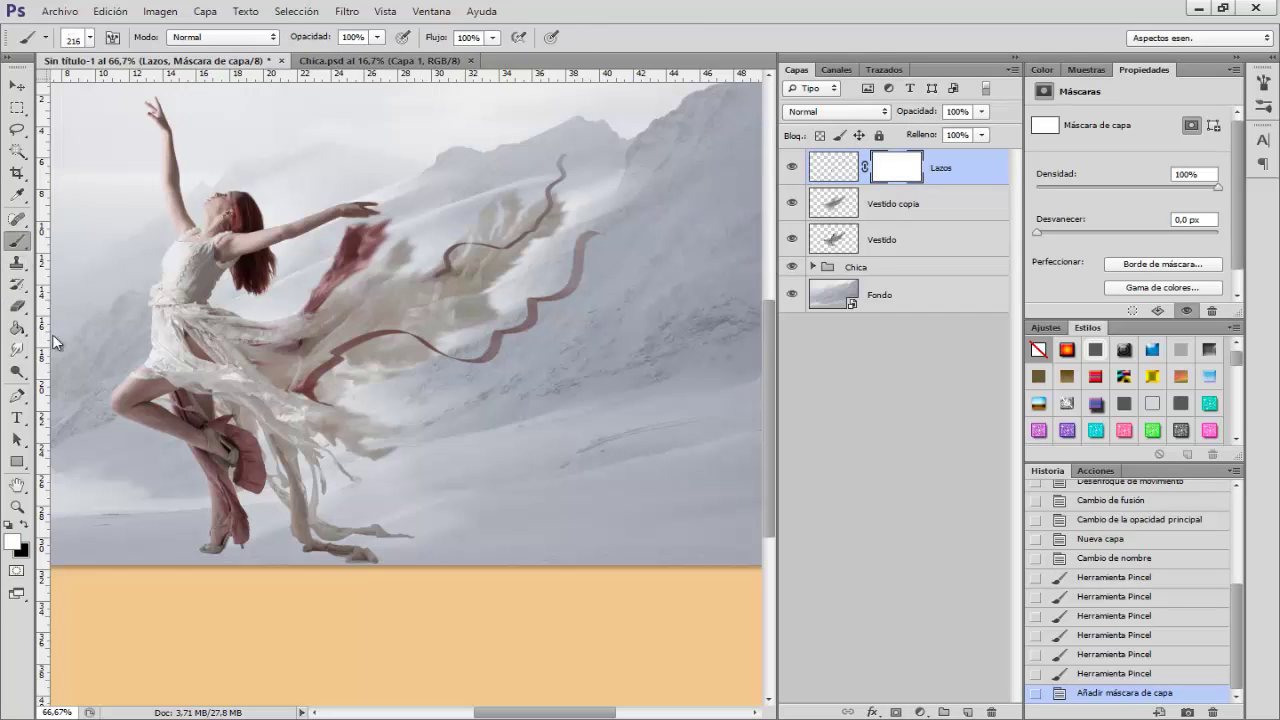
right_click(325, 255)
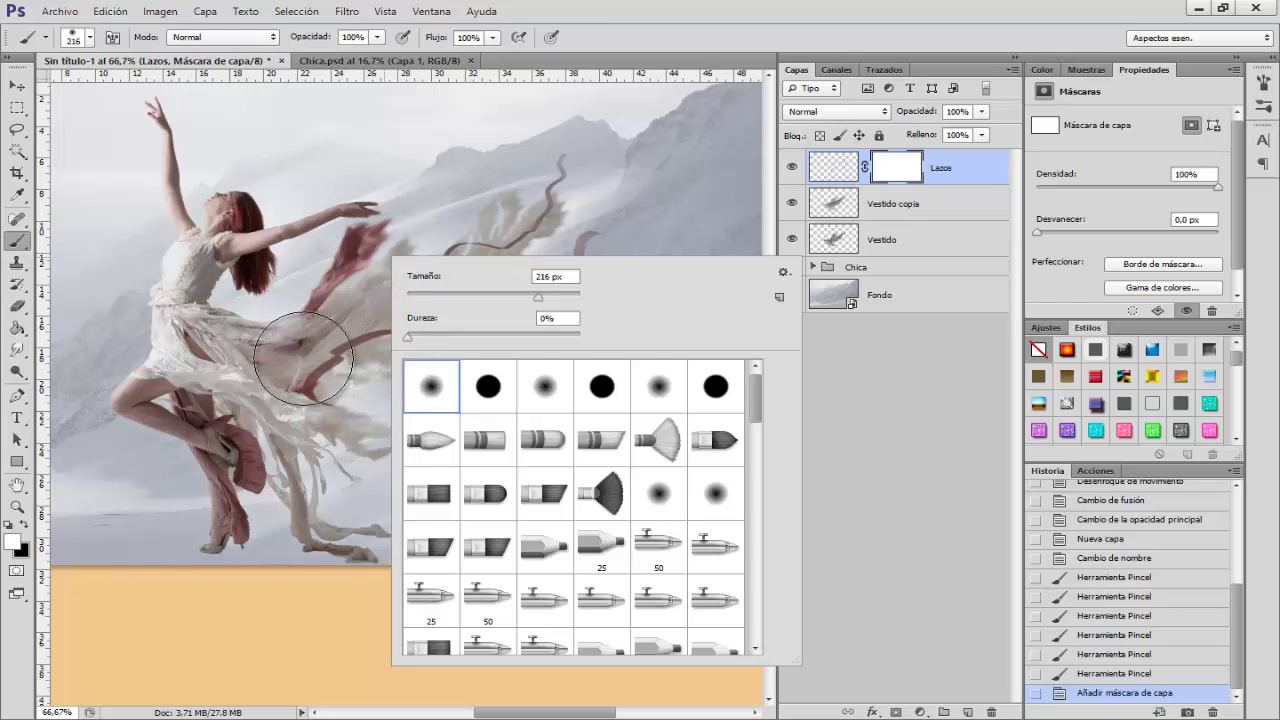
double_click(420, 386)
key("ctrl+plus")
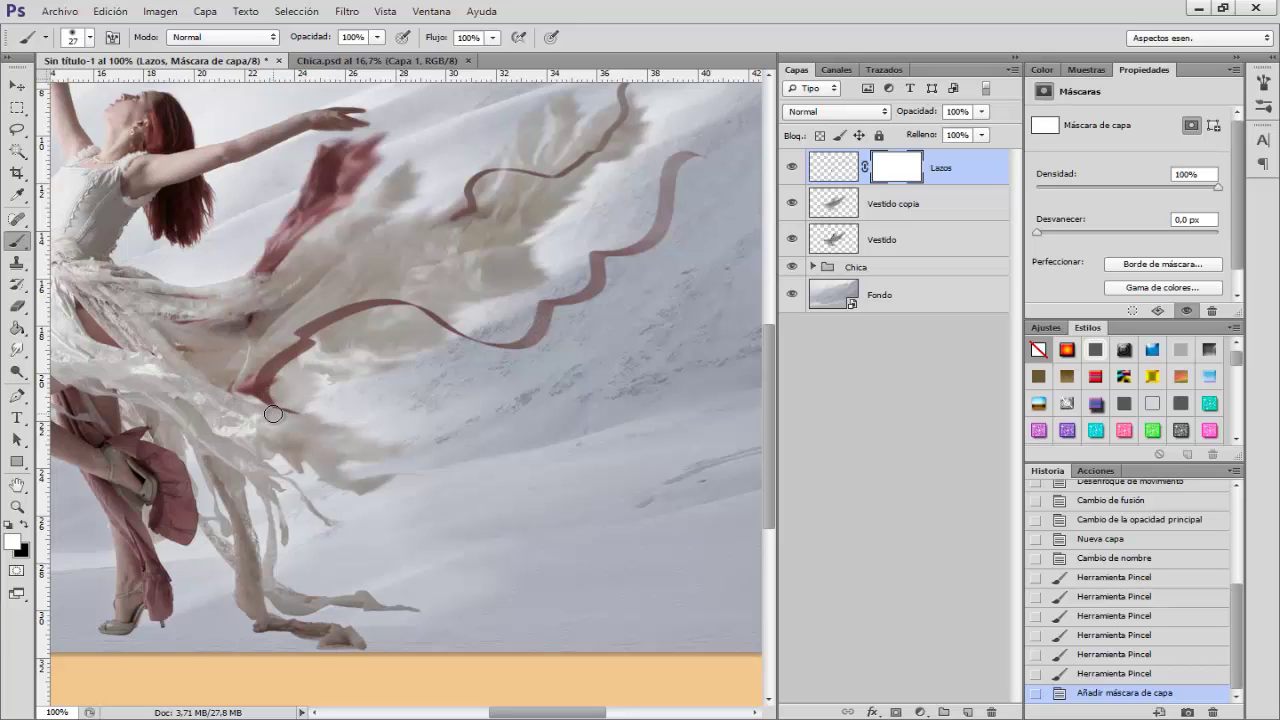
key("x")
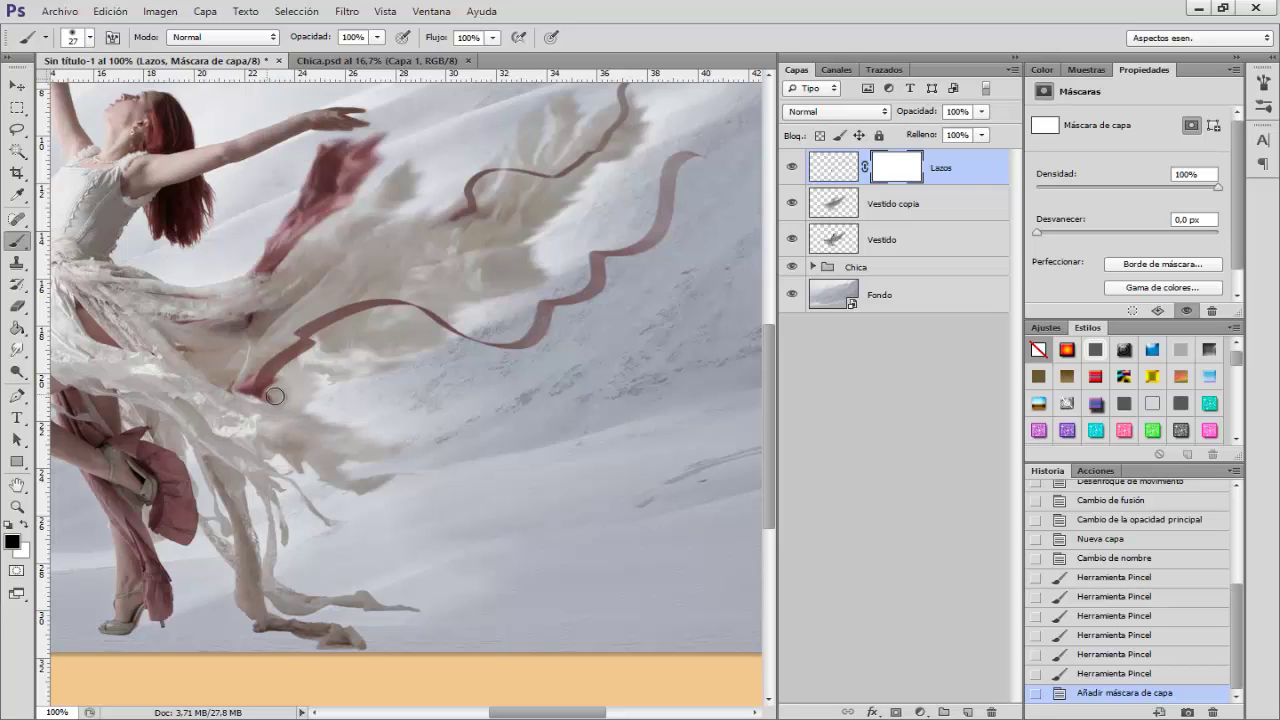
left_click_drag(270, 397, 222, 407)
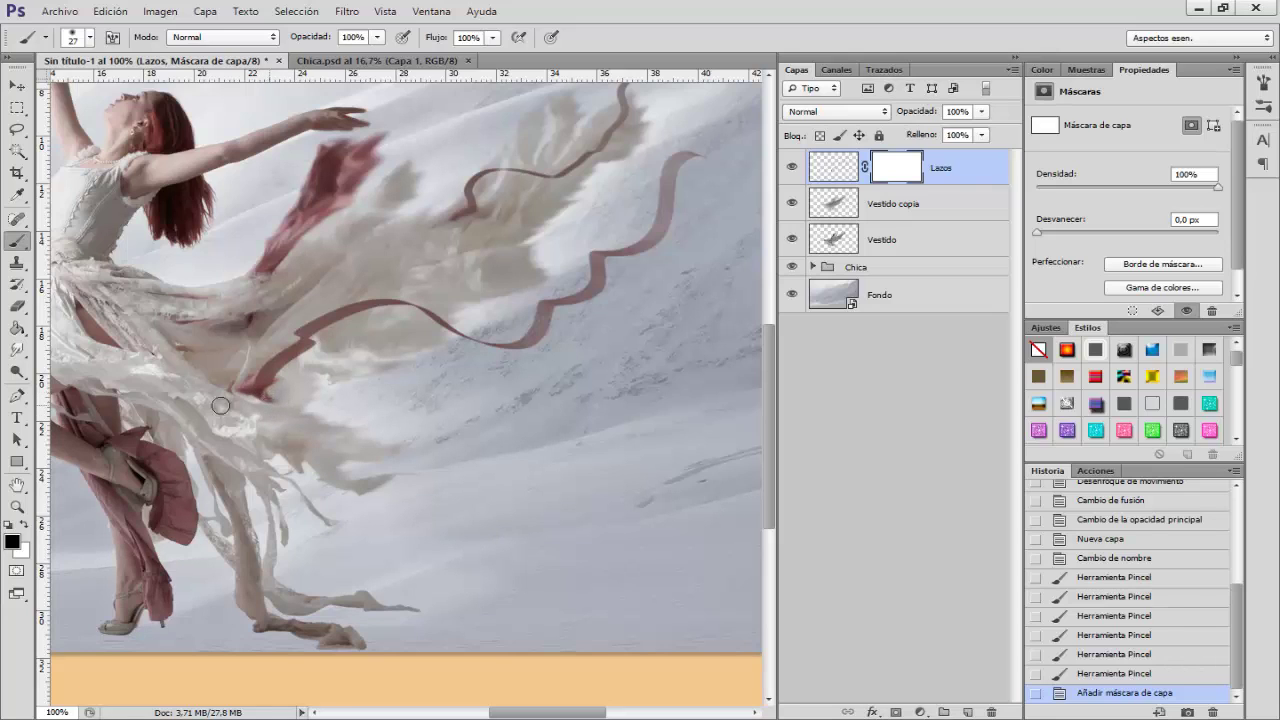
left_click(833, 167)
- Smudge the Lazos ribbon's lower end into the dress at 30% strength, then zoom out to 50%
left_click(17, 349)
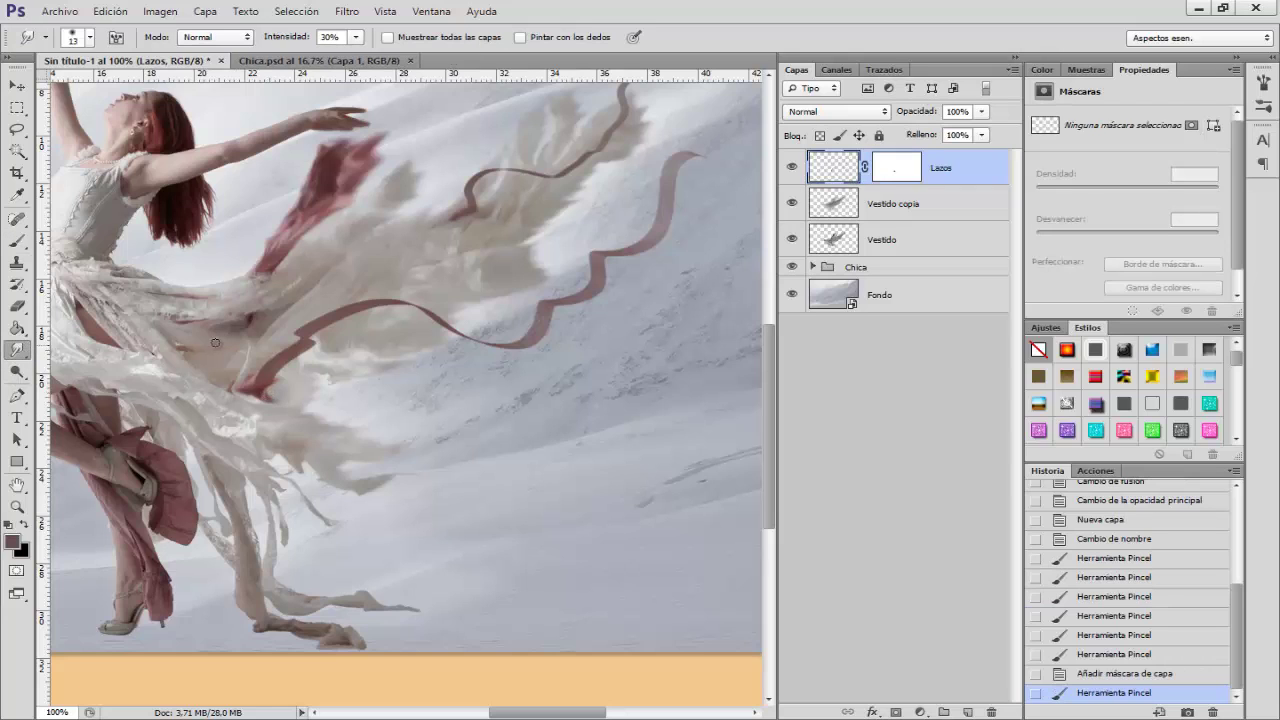
mouse_move(262, 387)
left_mouse_down()
mouse_move(228, 390)
mouse_move(270, 395)
mouse_move(274, 378)
mouse_move(236, 390)
left_mouse_up()
key("ctrl+minus")
key("ctrl+minus")
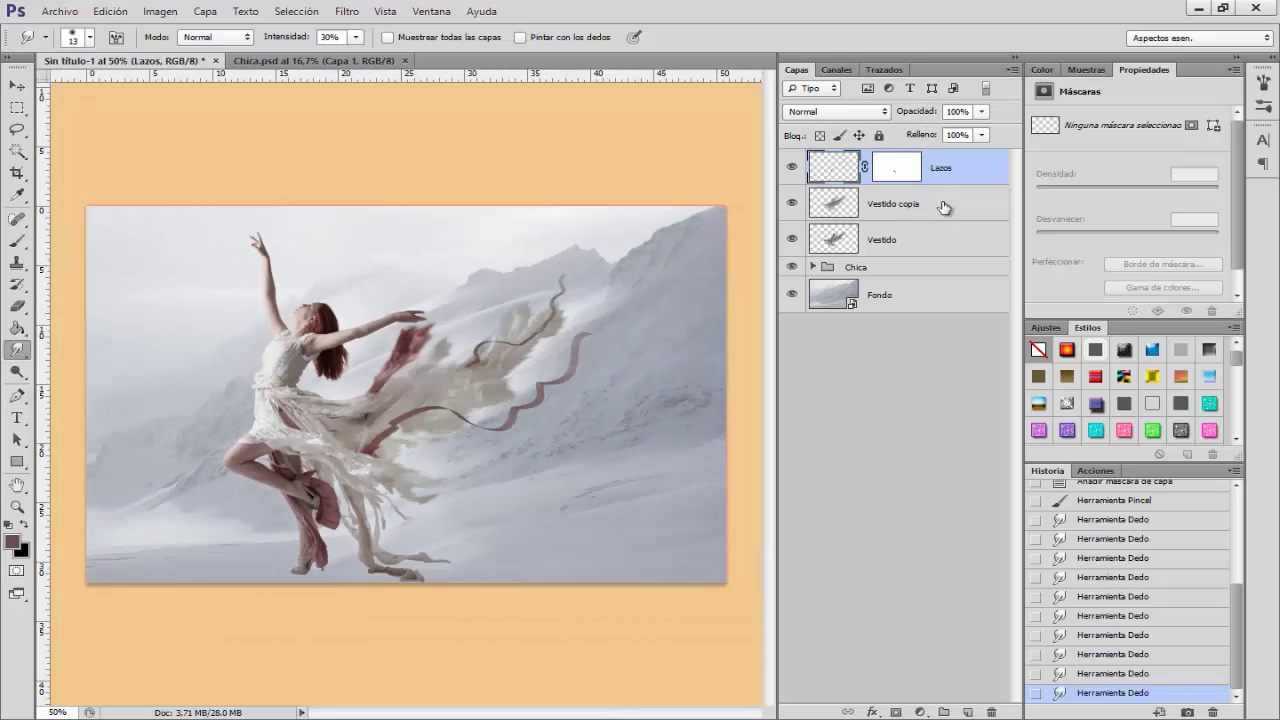
- Create a Lazos copia layer and streak it with a 23°, 162-pixel Motion Blur
key("ctrl+j")
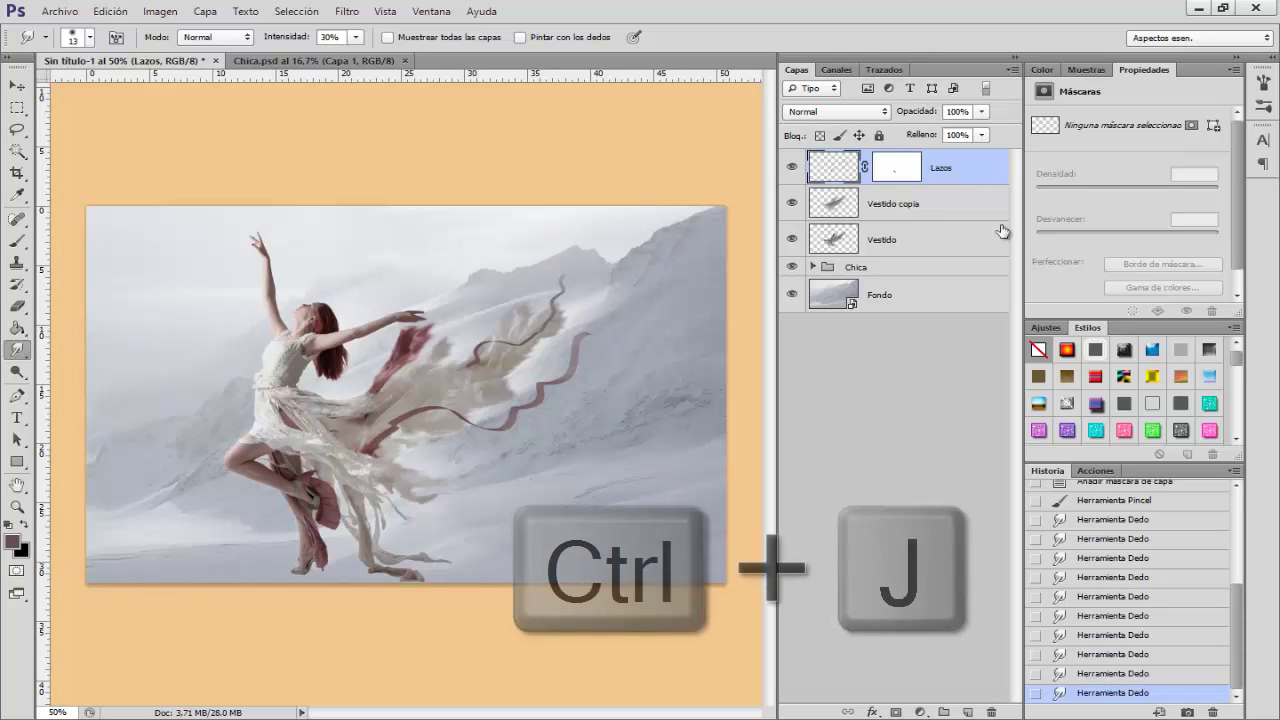
key("ctrl+j")
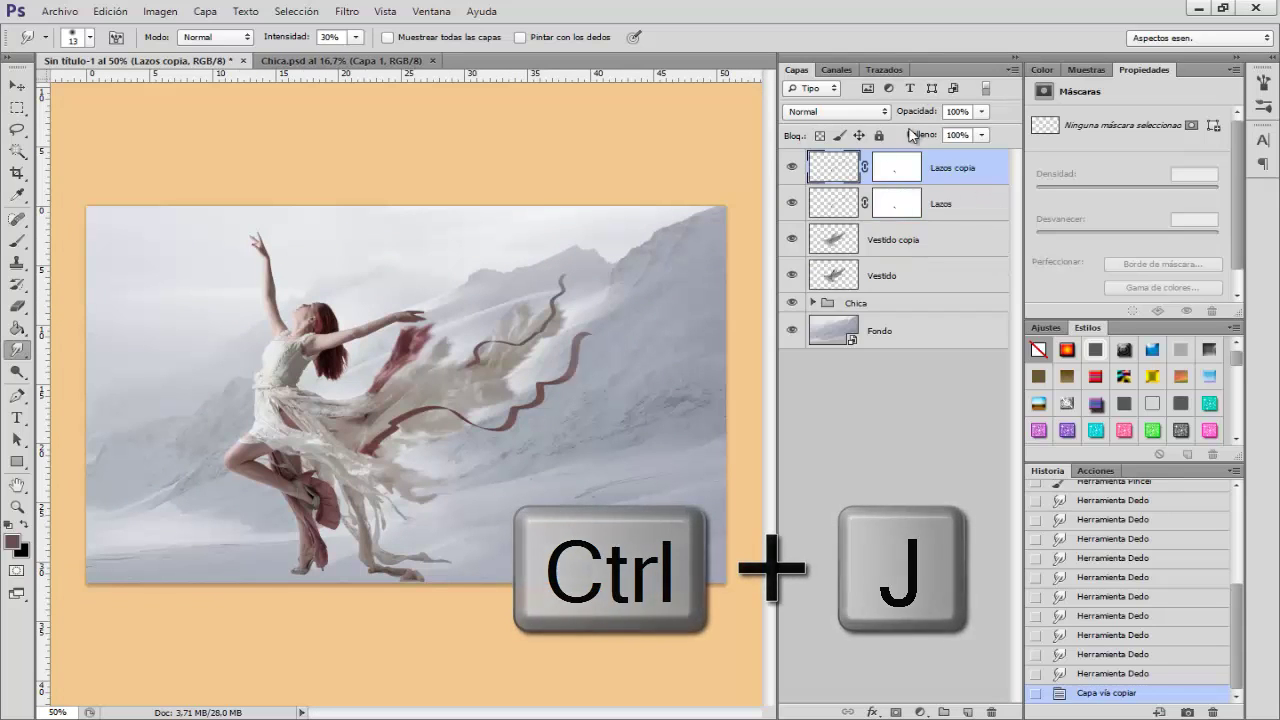
left_click(347, 11)
mouse_move(372, 212)
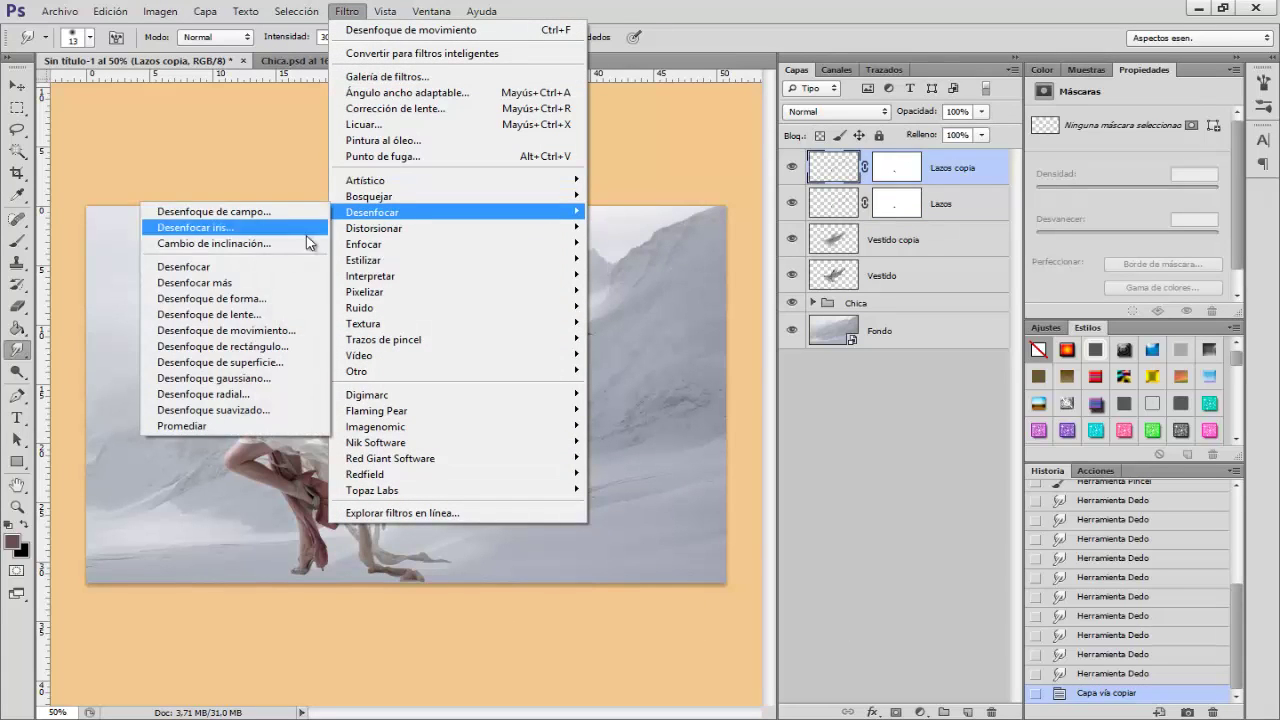
left_click(240, 330)
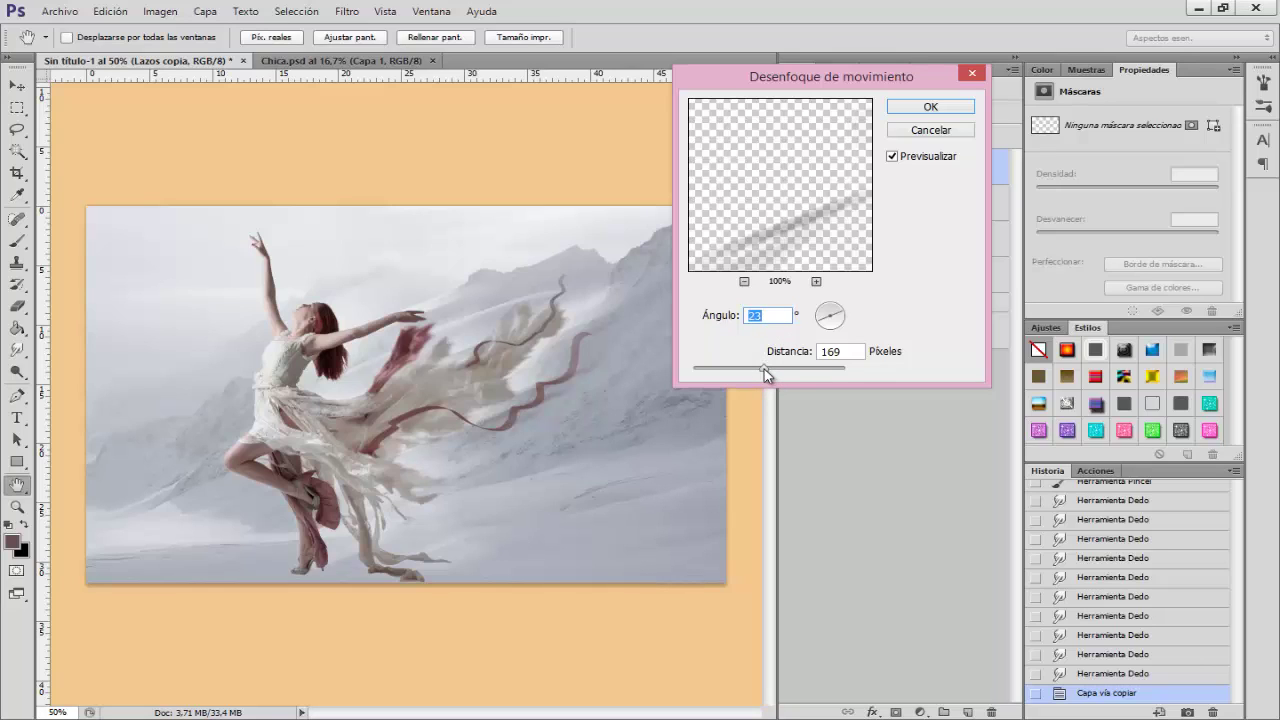
left_click_drag(764, 373, 745, 378)
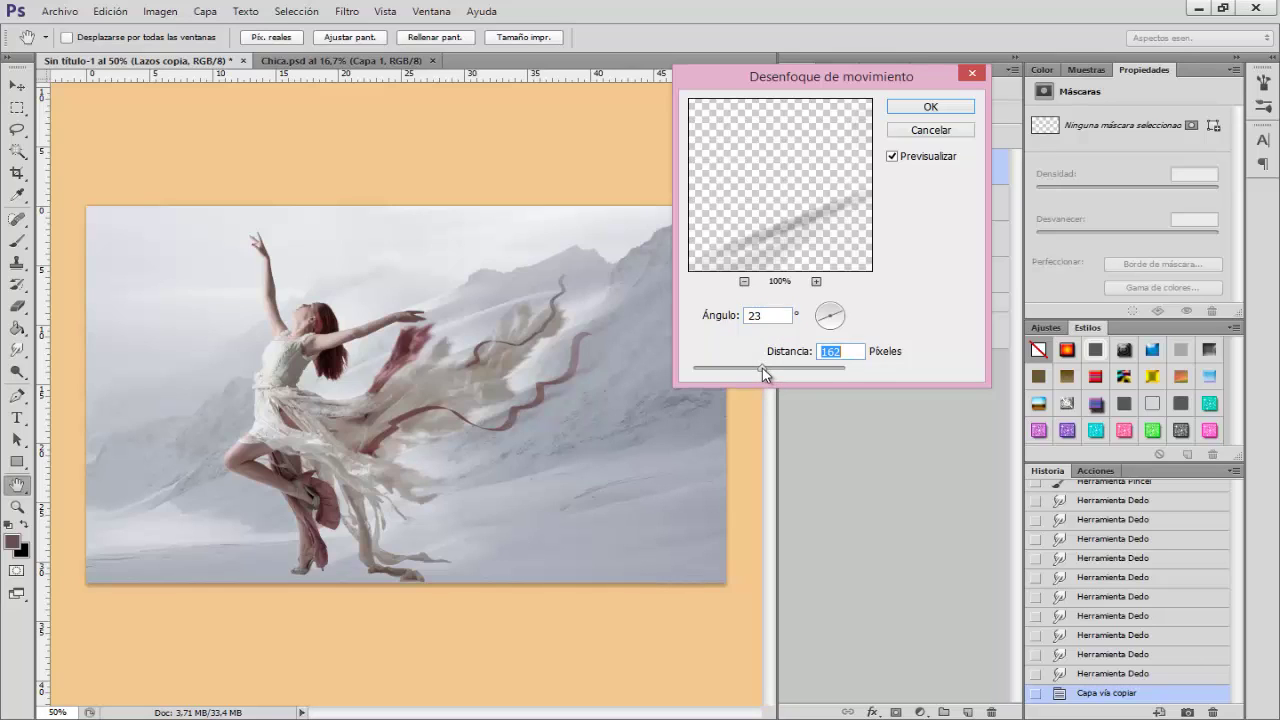
left_click(930, 107)
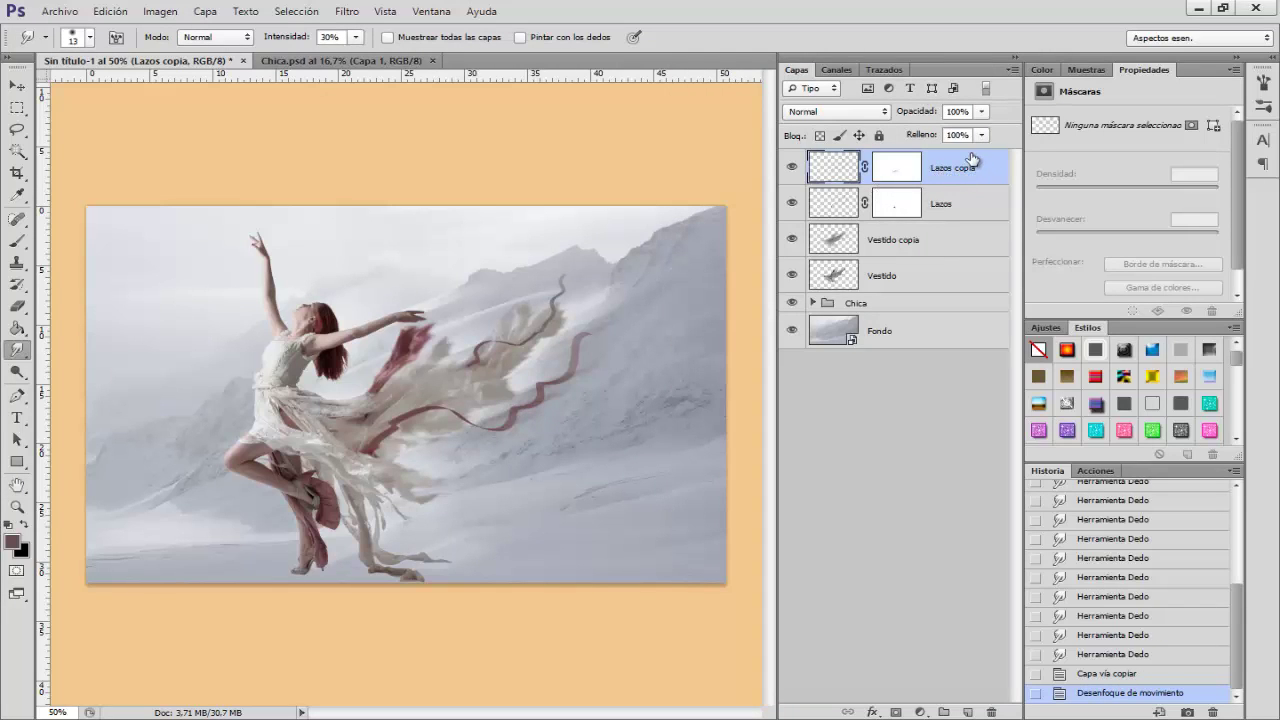
- Group the layers from Vestido through Lazos copia into a group named Vestido
left_click(901, 272, "shift")
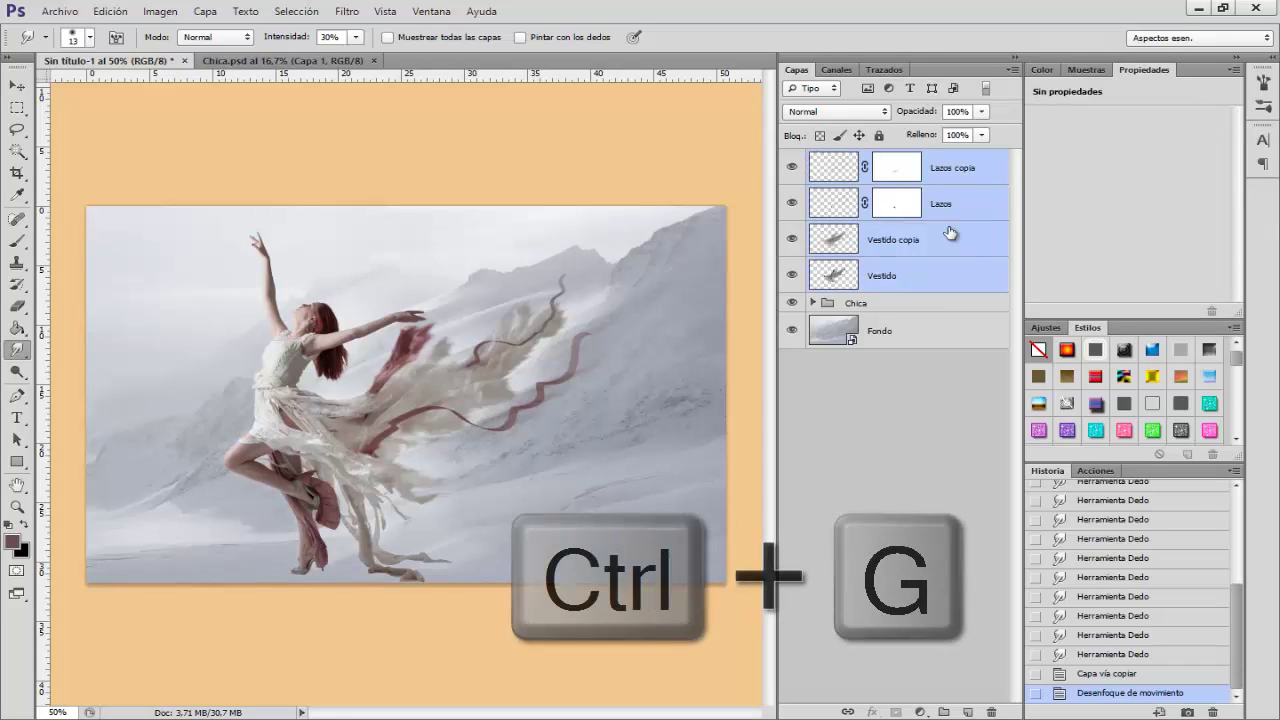
key("ctrl+g")
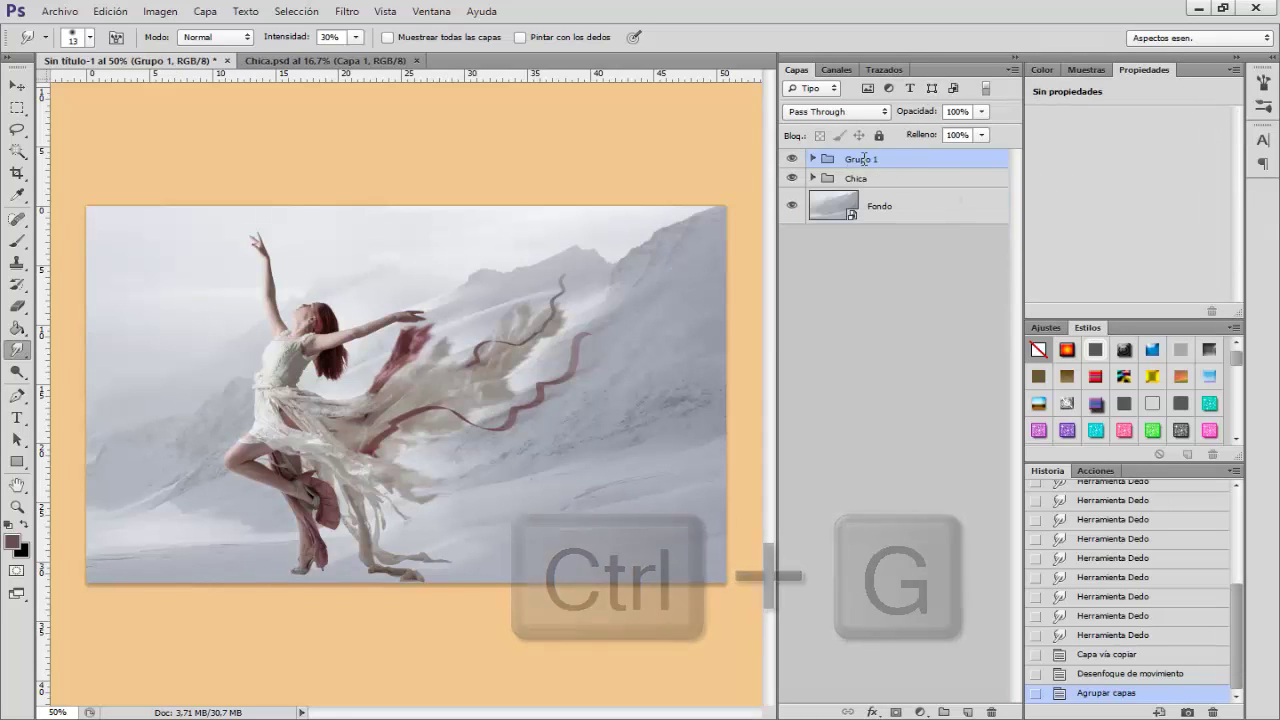
double_click(863, 159)
type("Vestido")
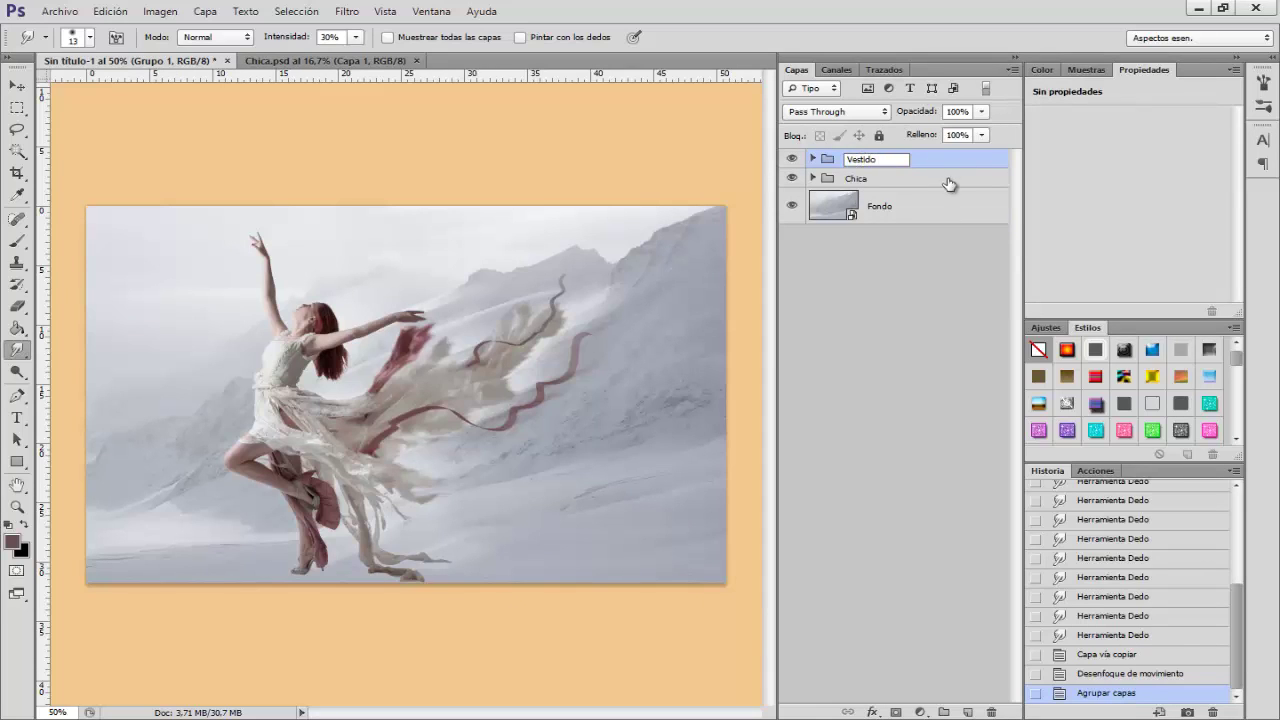
left_click(949, 180)
left_click(793, 159)
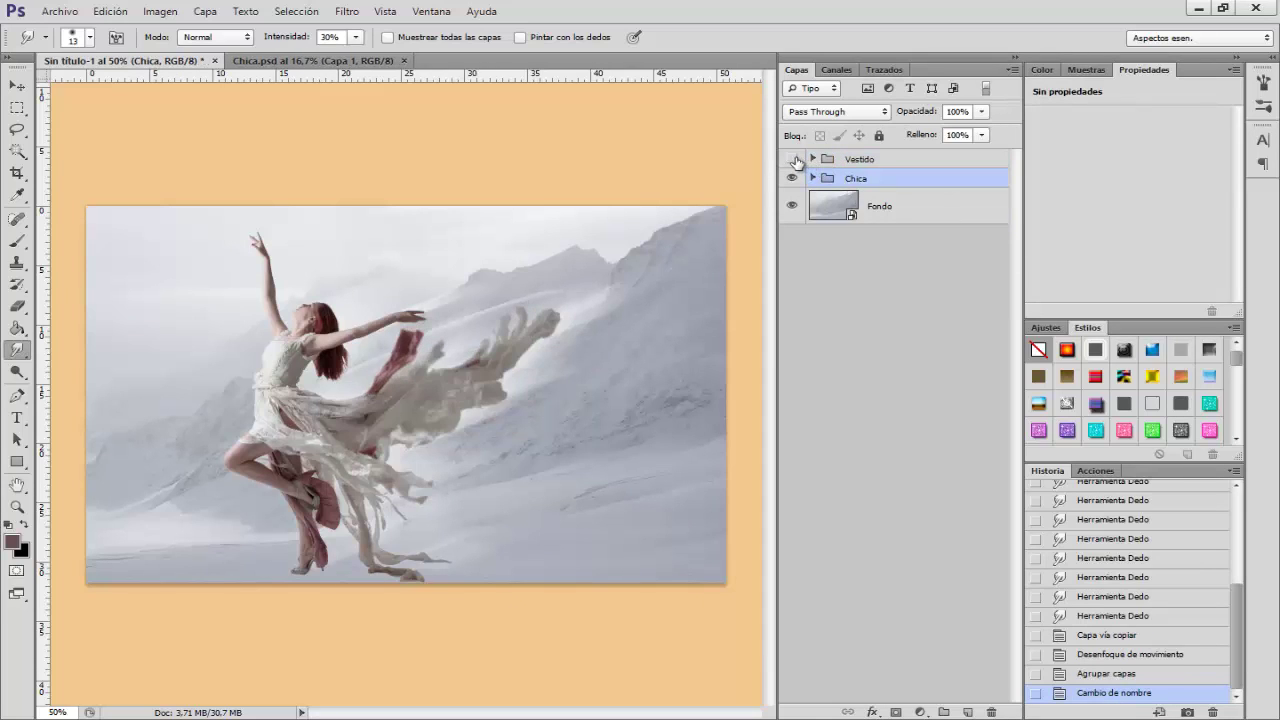
left_click(792, 159)
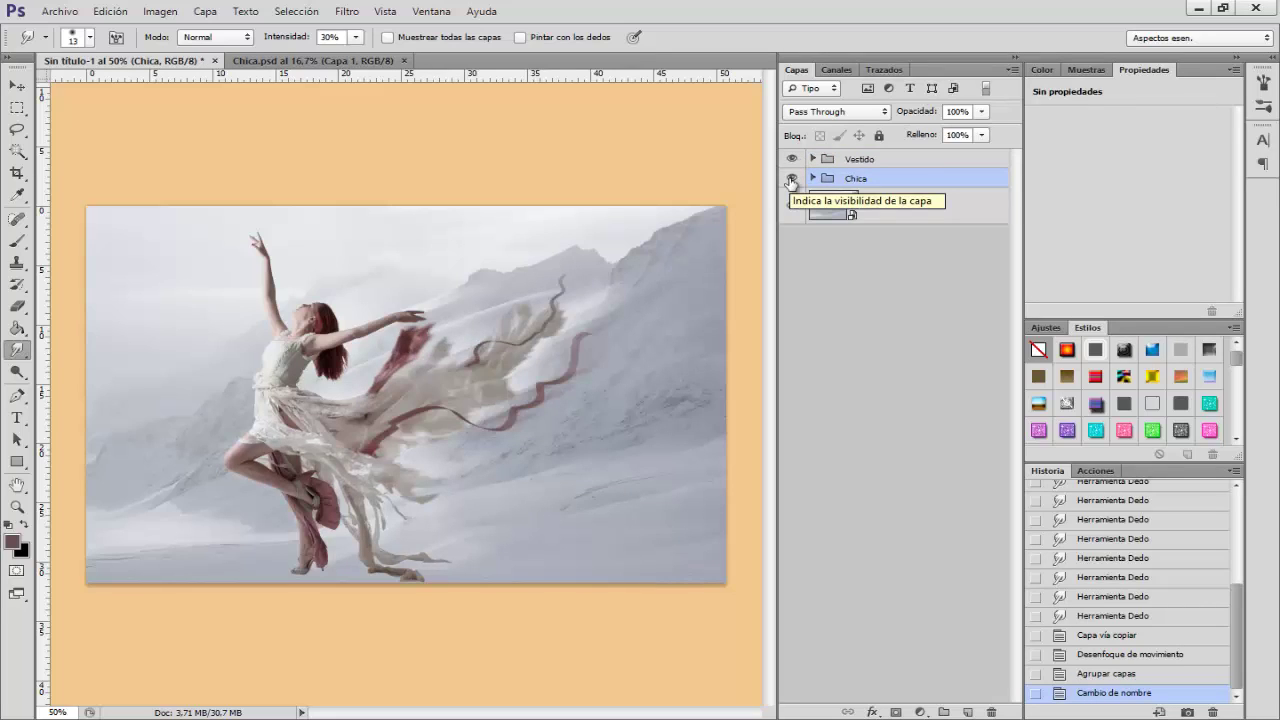
- Colour-label the Chica group red and the Vestido group orange
right_click(801, 182)
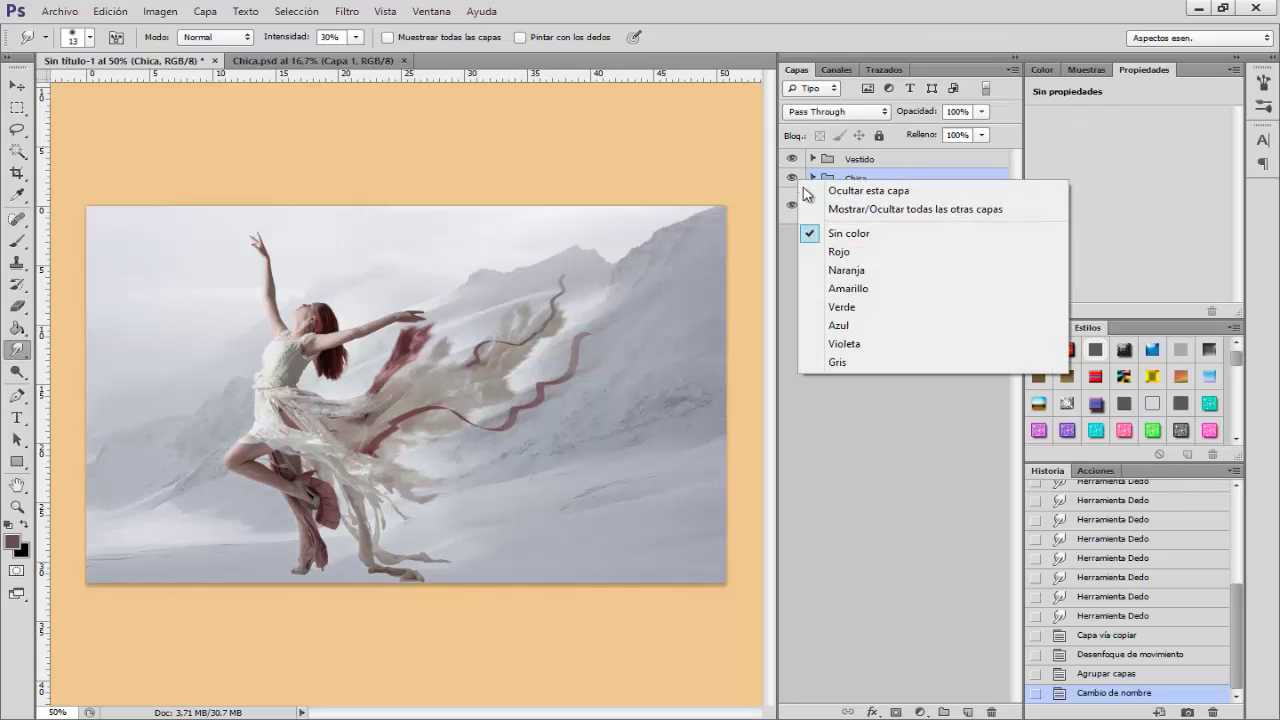
left_click(812, 252)
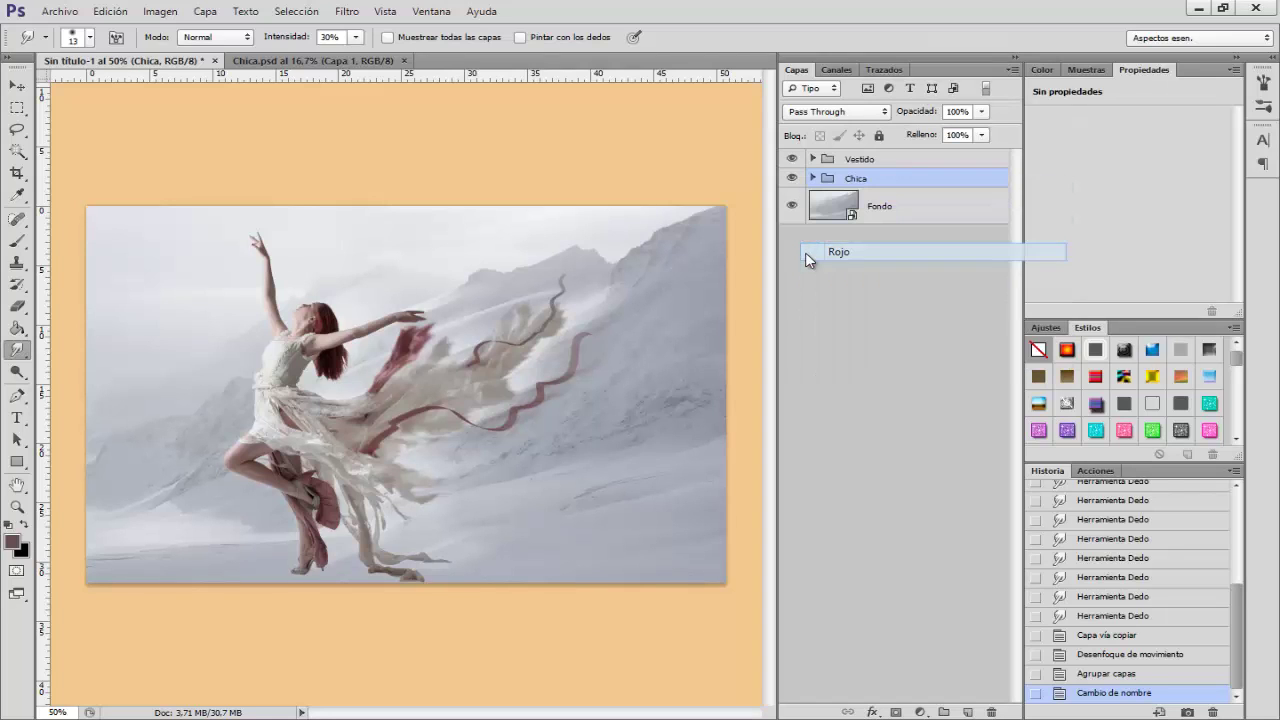
right_click(789, 158)
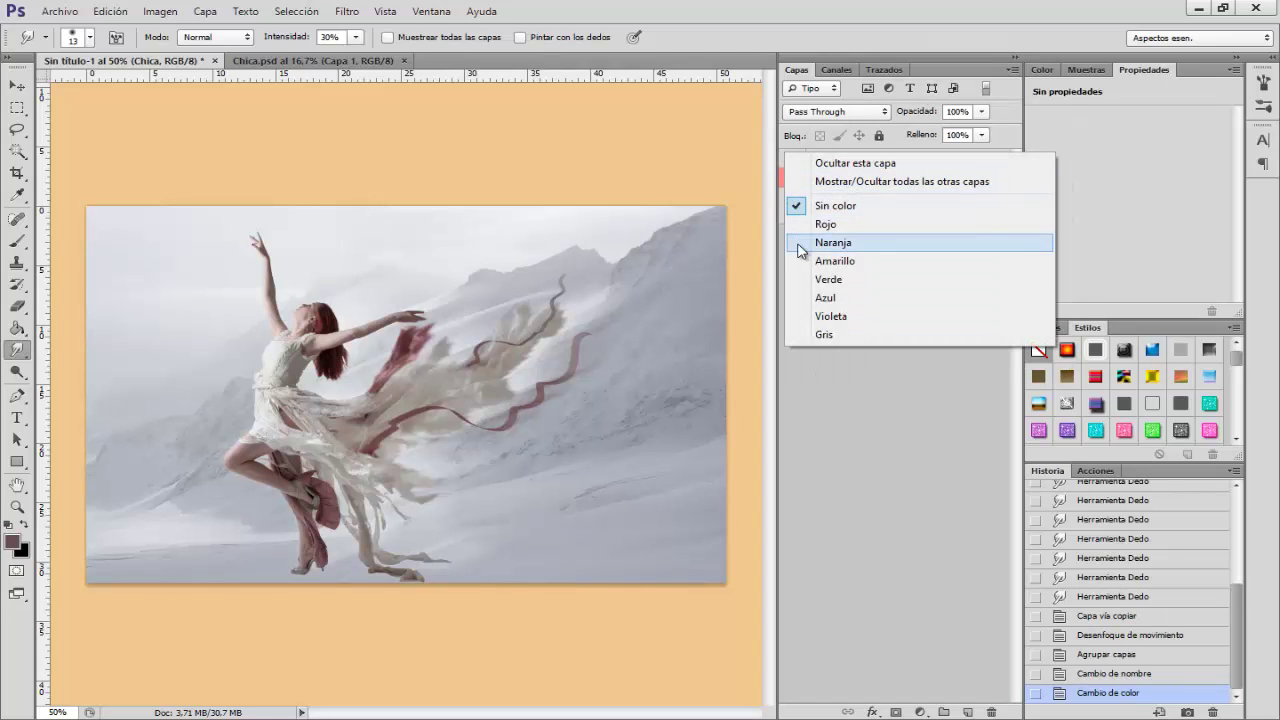
left_click(806, 242)
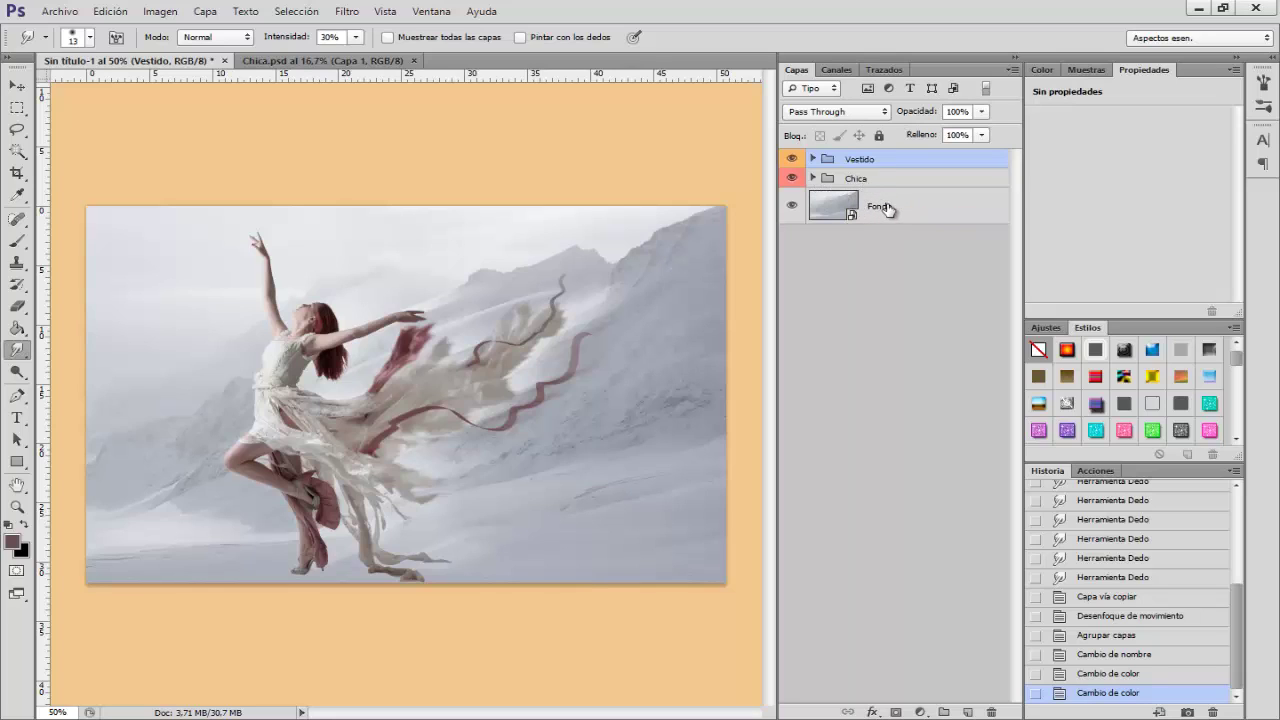
left_click(887, 209)
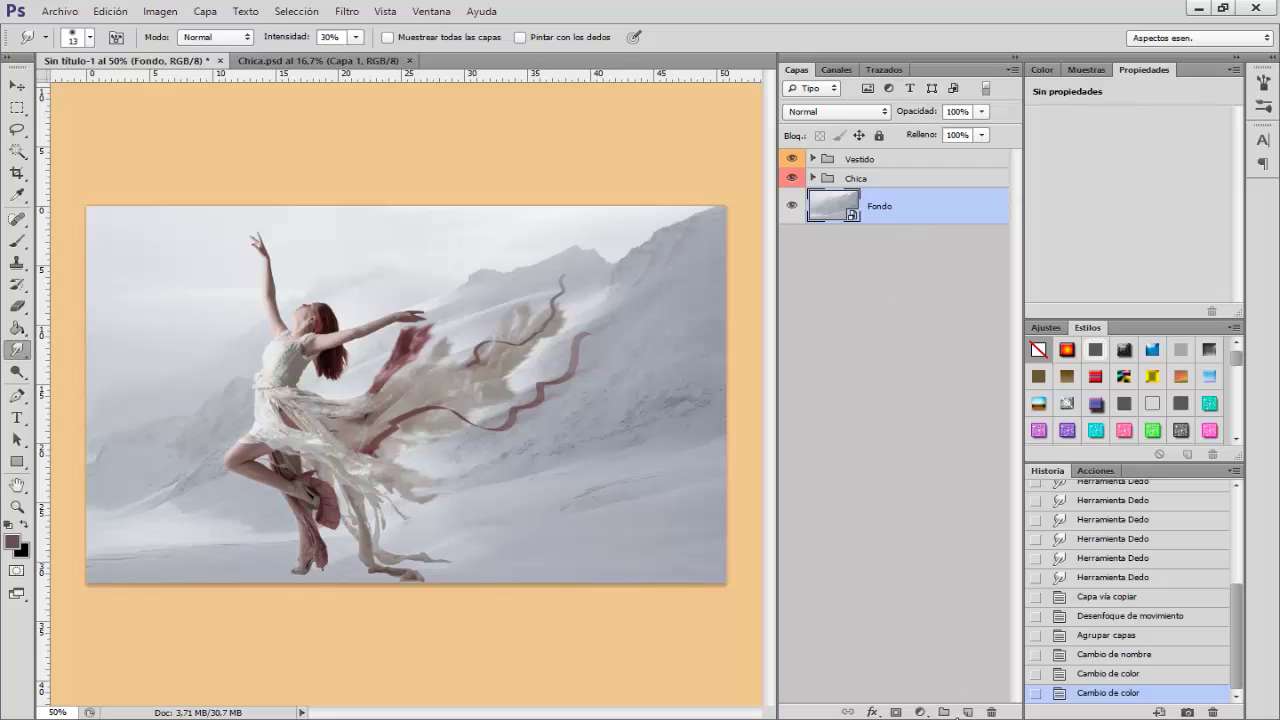
- Create a new empty layer above Fondo and rename it Sombra
left_click(968, 712)
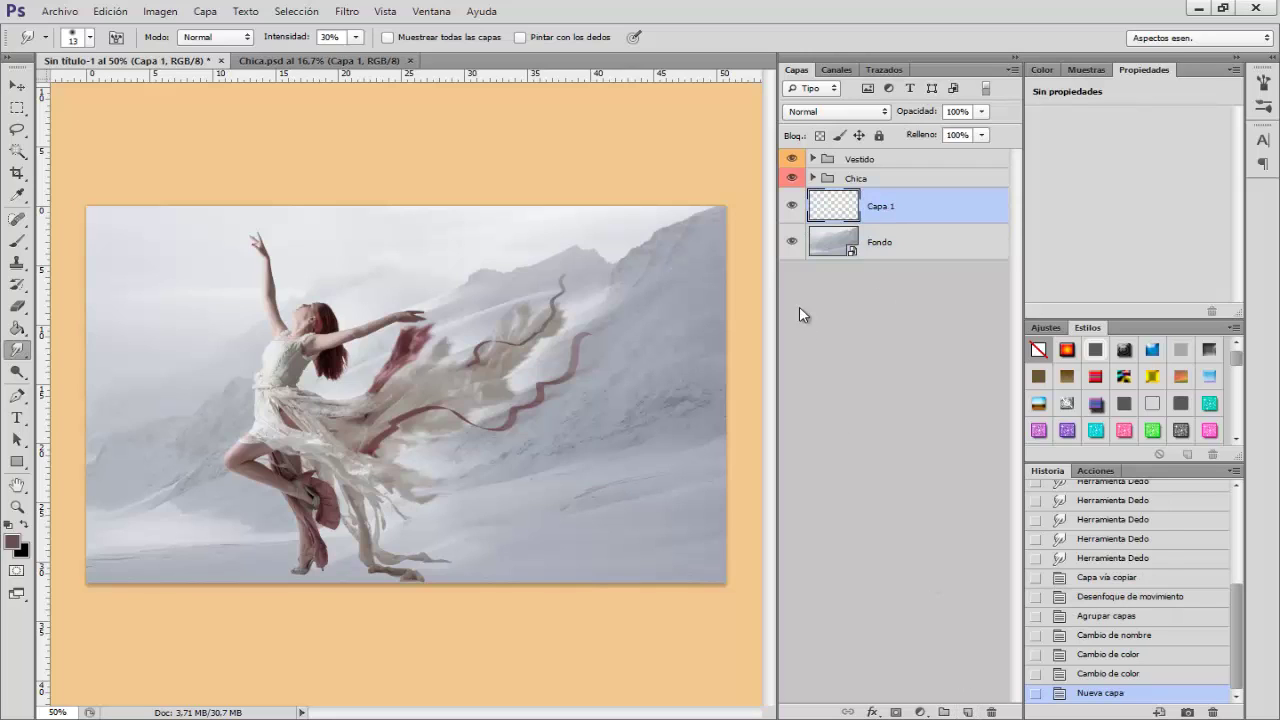
double_click(880, 205)
type("Sombra")
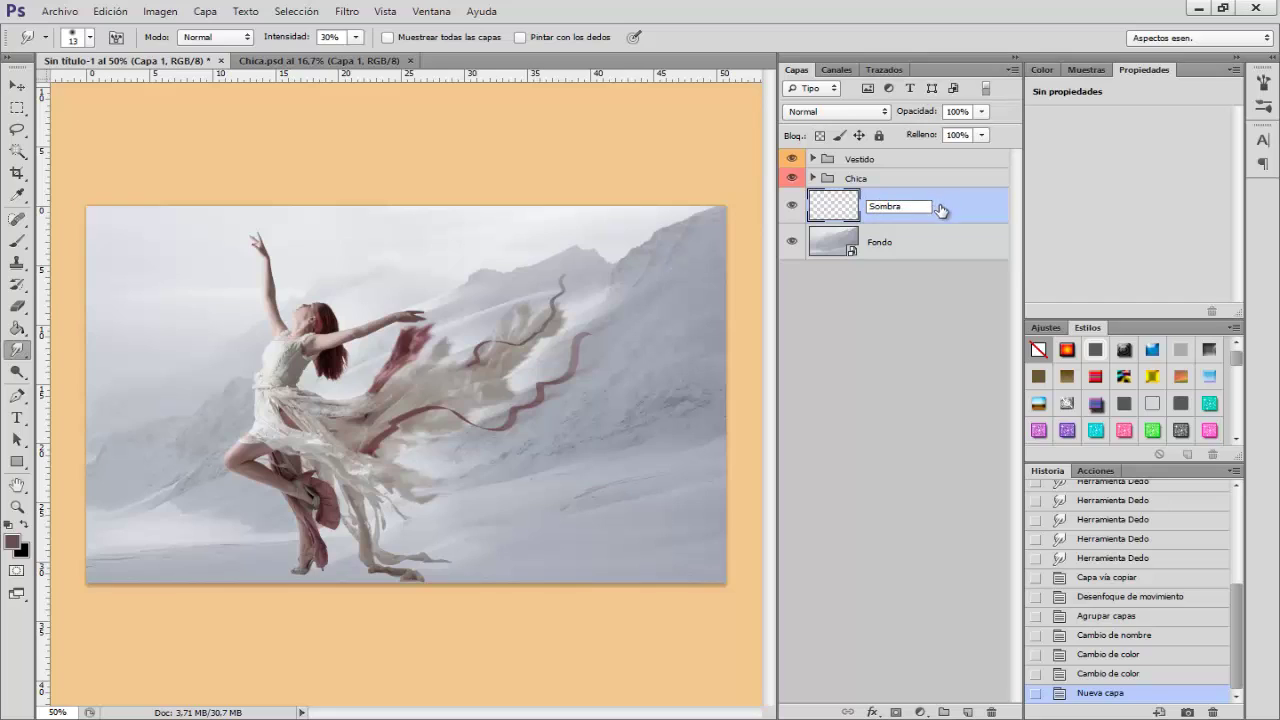
key("Return")
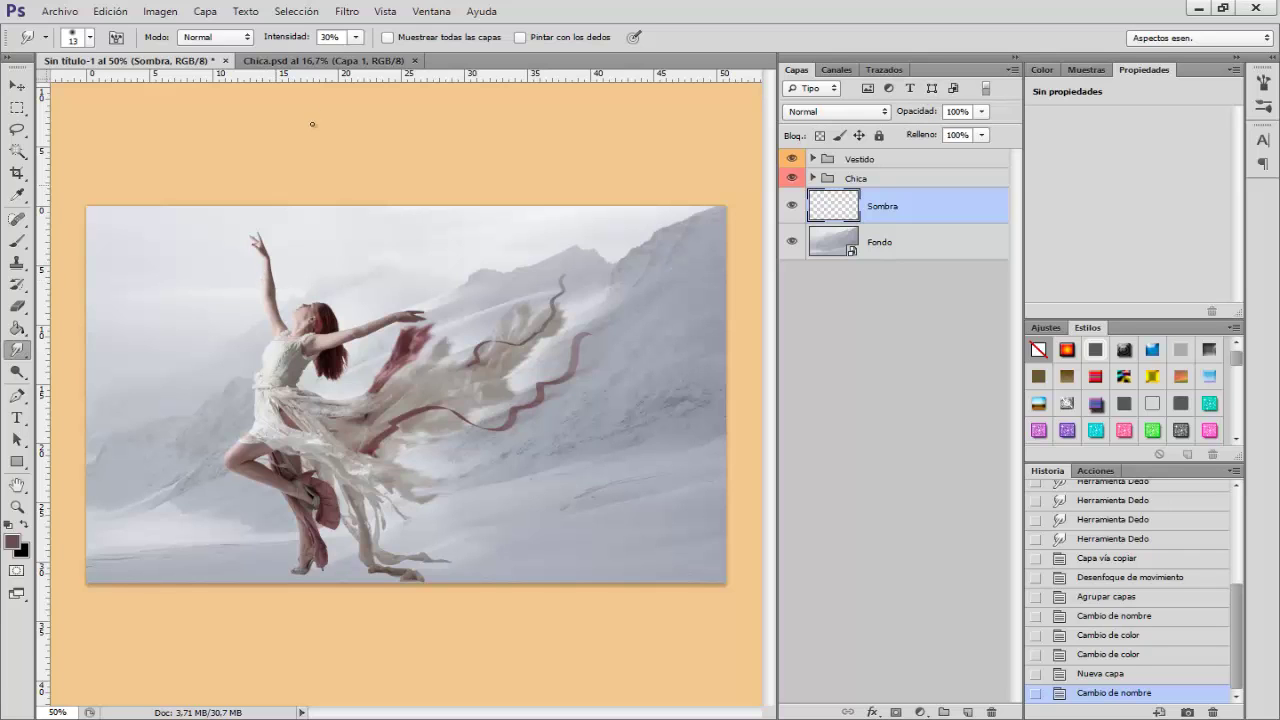
- Deselect the dancer in Chica.psd and return to the Sin título-1 composition
left_click(311, 62)
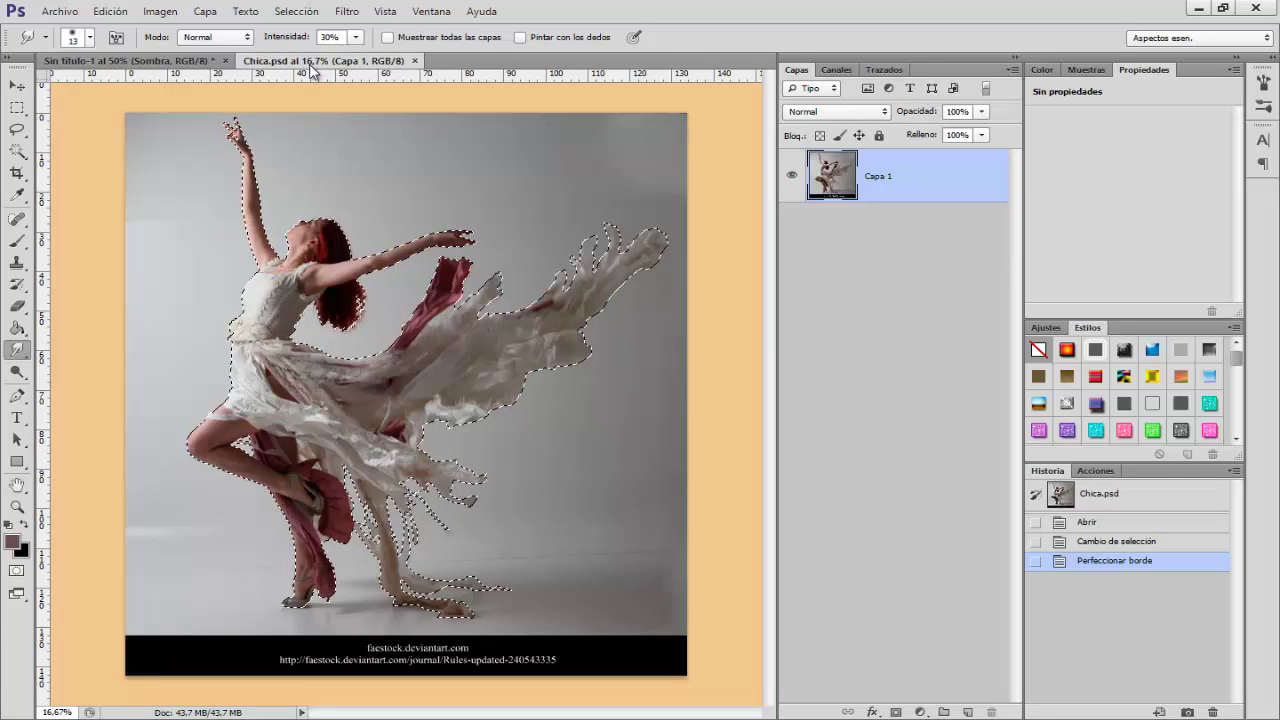
key("ctrl+d")
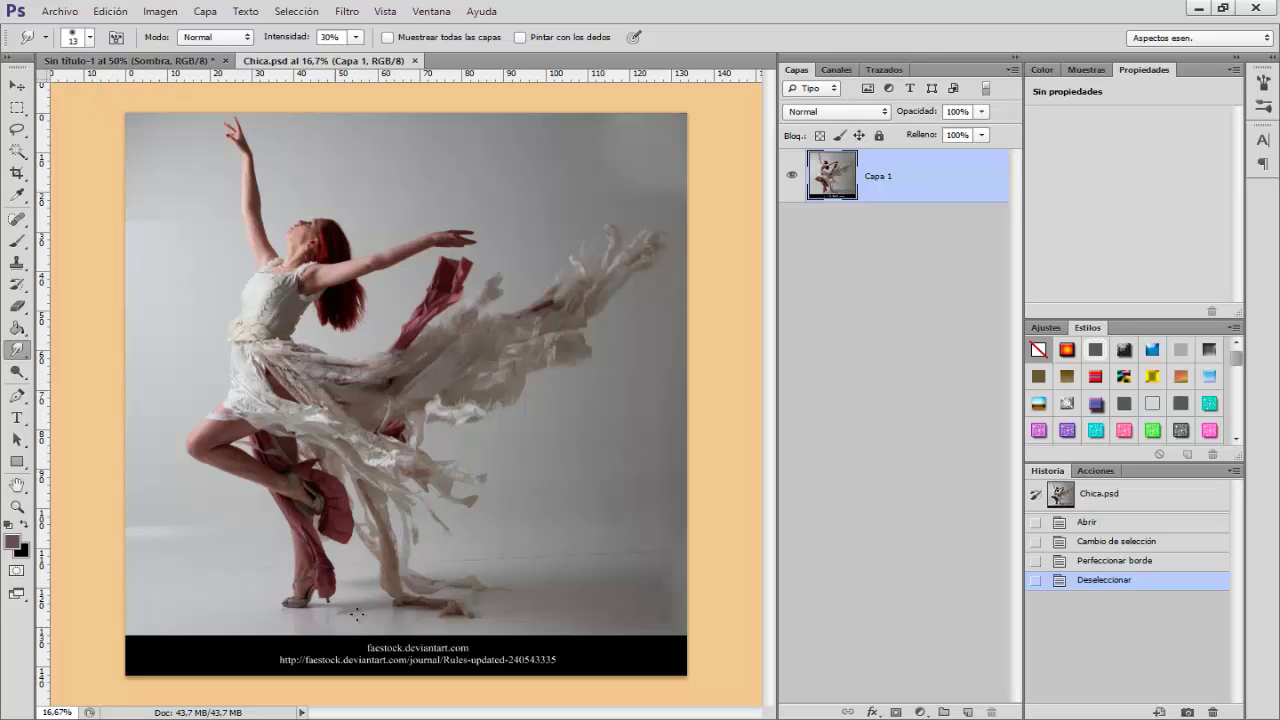
left_click(182, 62)
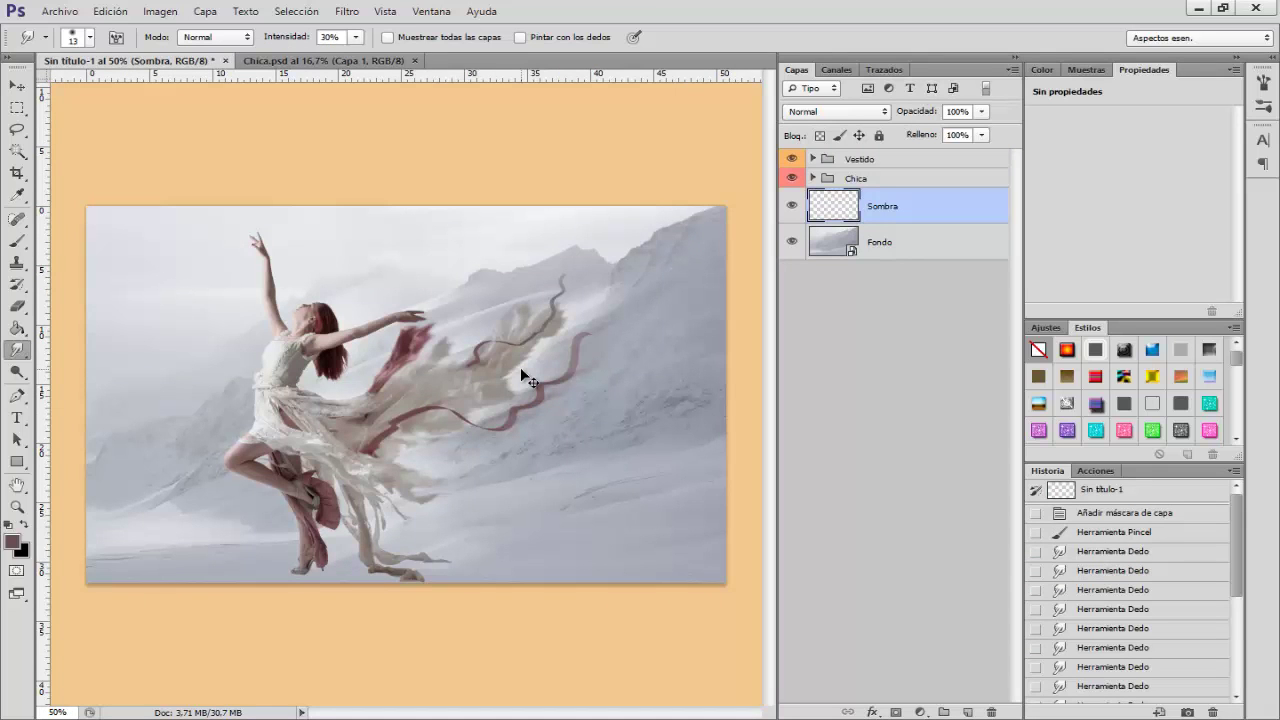
- Zoom in on the dancer's lower body and sample a grey from the snow with the Brush tool
key("ctrl+plus")
key("ctrl+plus")
scroll(449, 398, "down", 3)
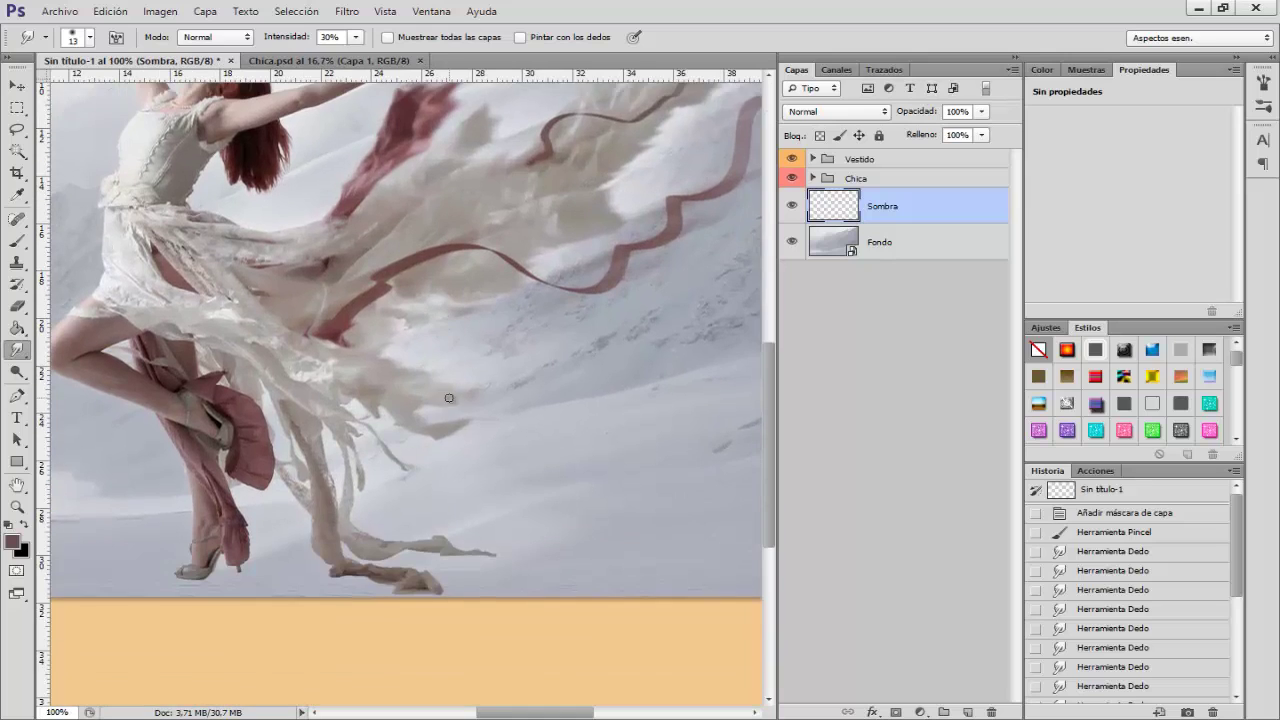
scroll(449, 398, "down", 1)
scroll(449, 398, "down", 2)
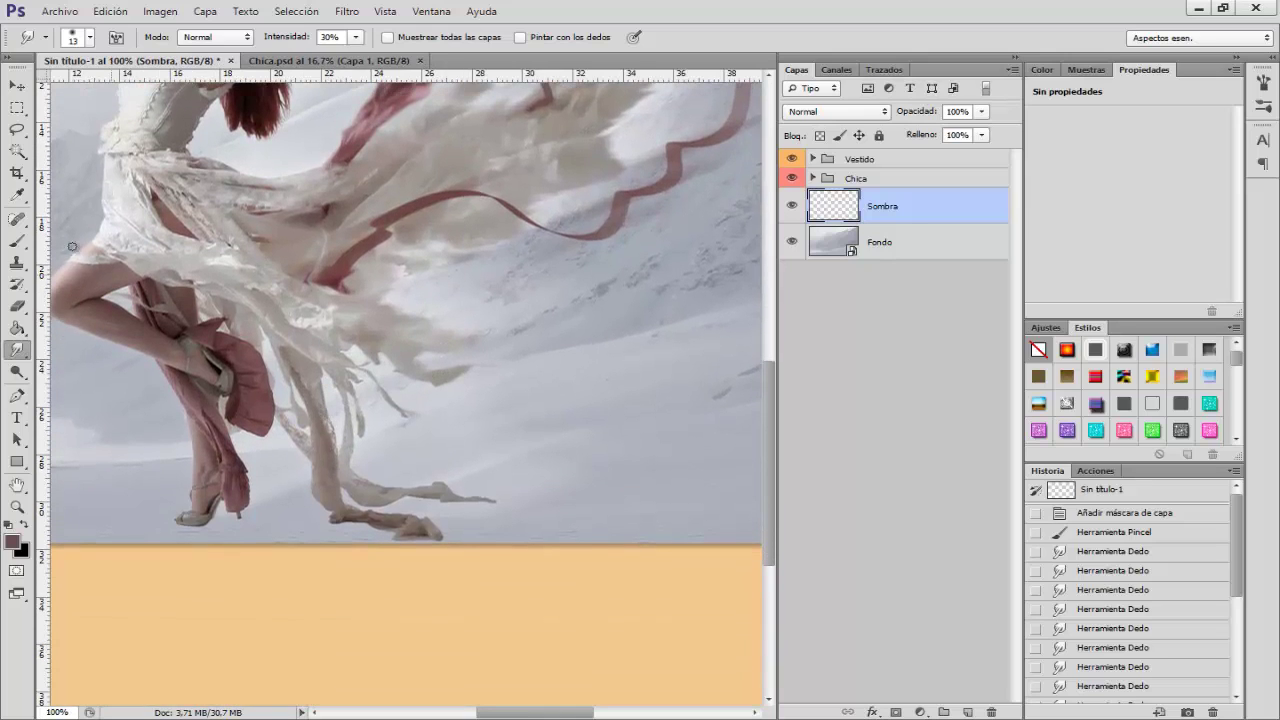
left_click(17, 244)
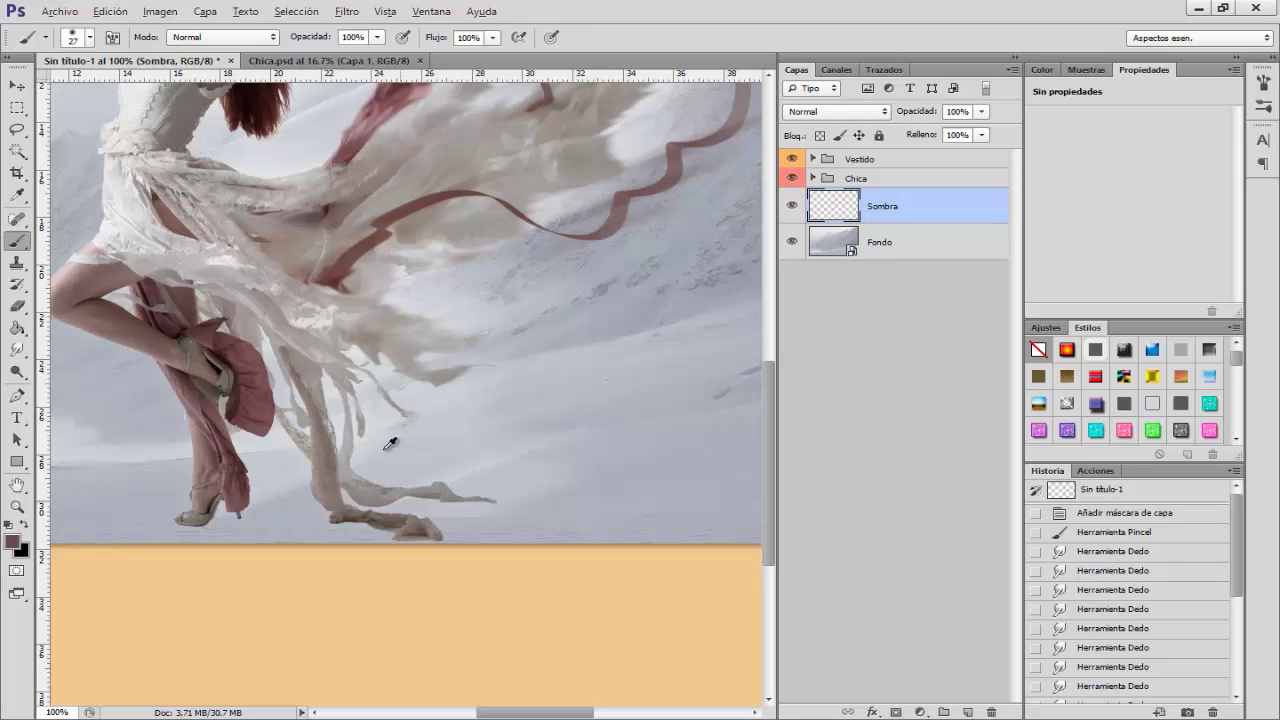
left_click(613, 278, "alt")
- Darken the foreground colour to grey 696a6d in the Color Picker
left_click(12, 541)
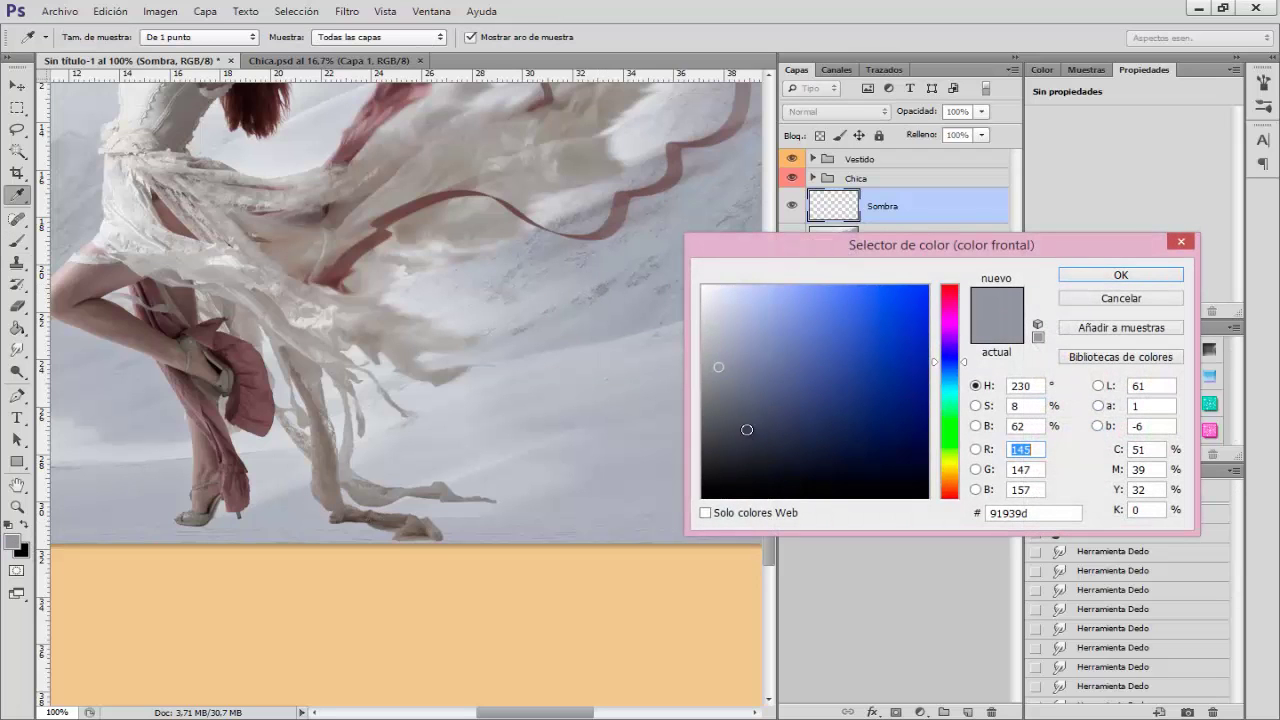
left_click(711, 394)
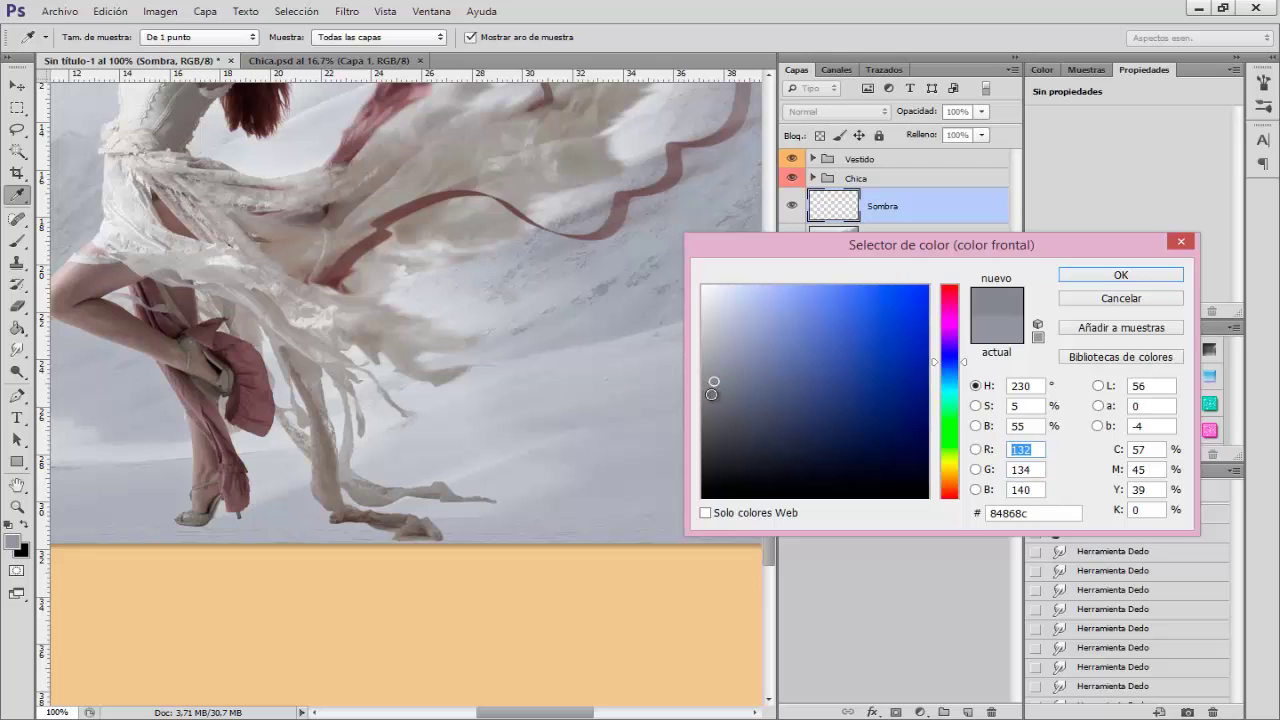
left_click_drag(711, 396, 710, 407)
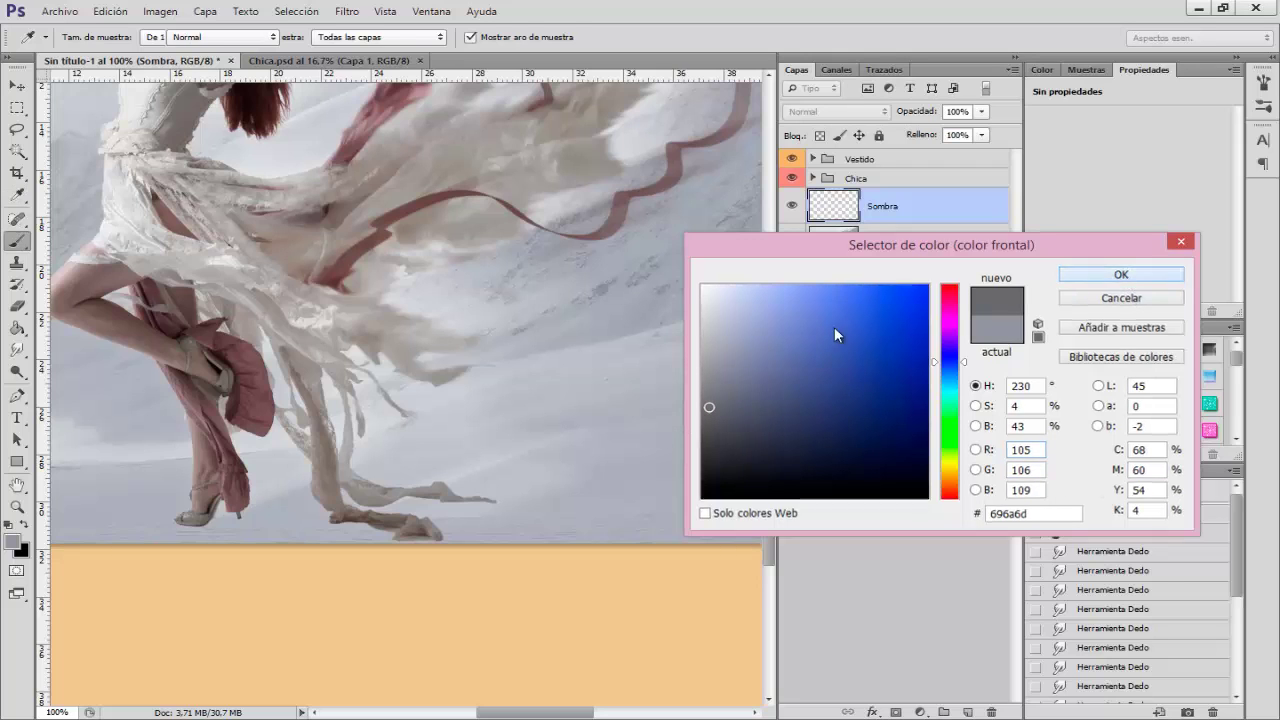
key("Return")
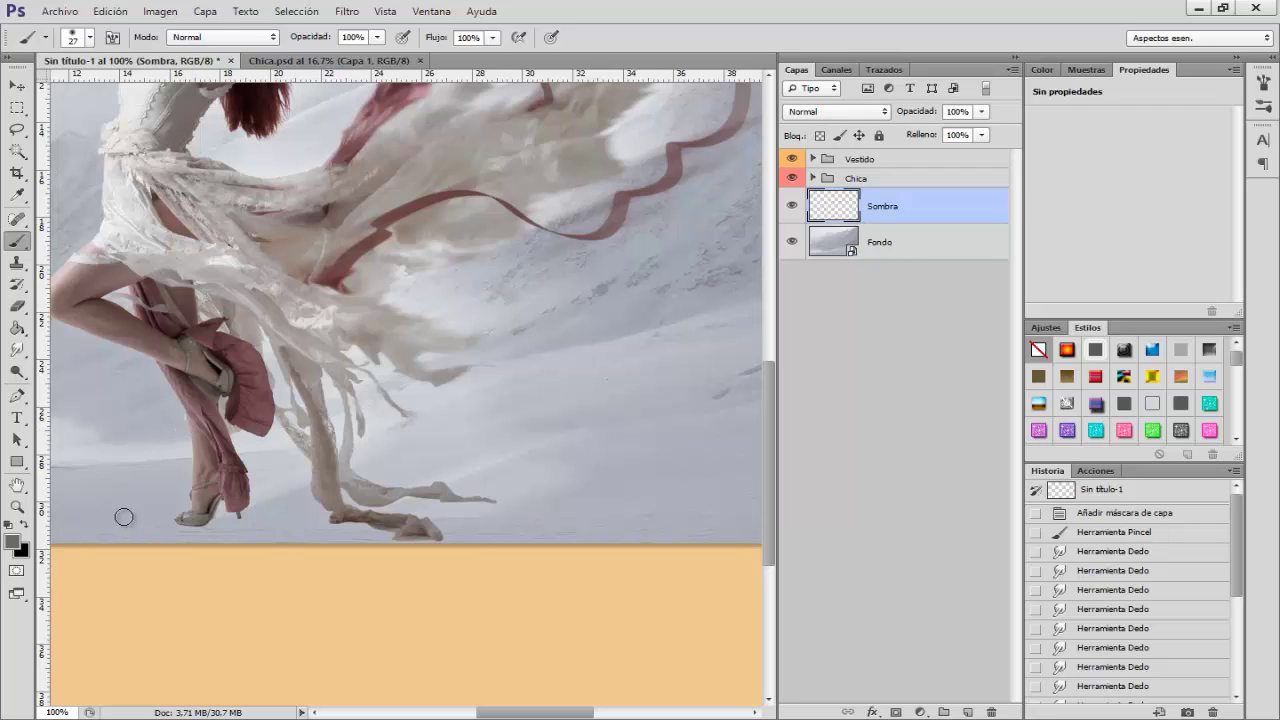
- Select the speckled scatter brush preset 66 and shrink it to 12 px
left_click_drag(262, 306, 280, 314)
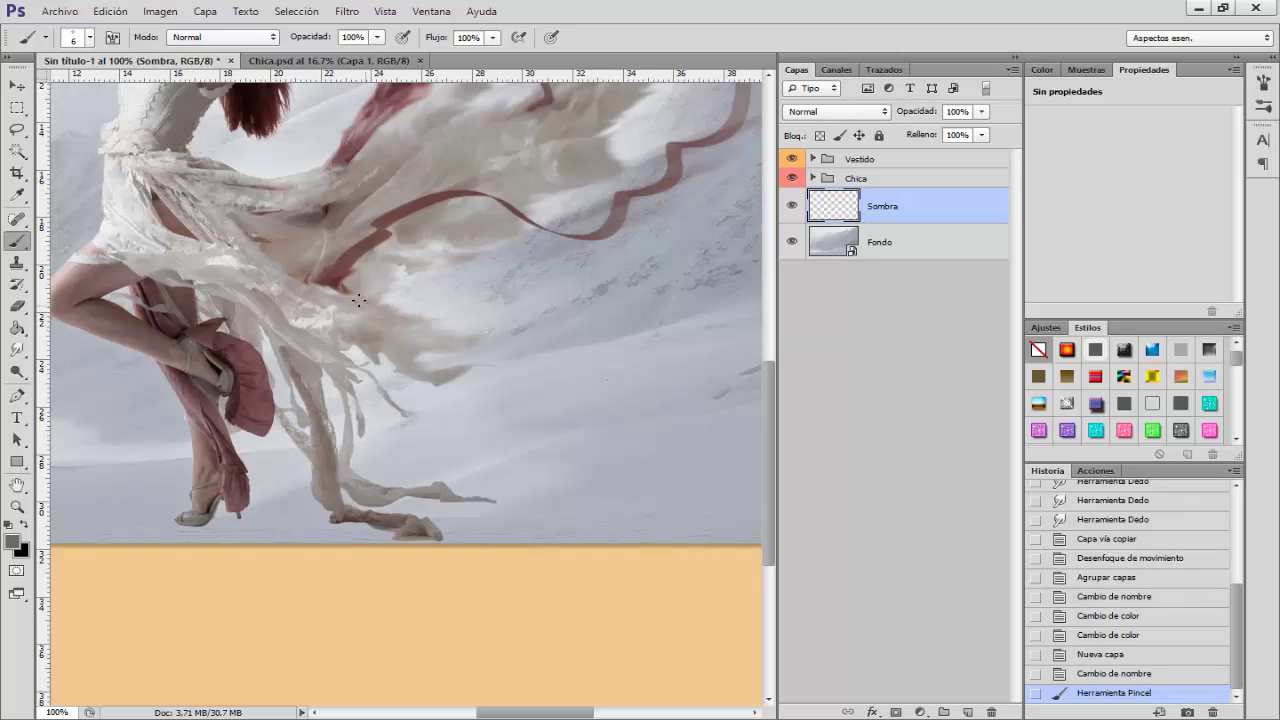
right_click(357, 300)
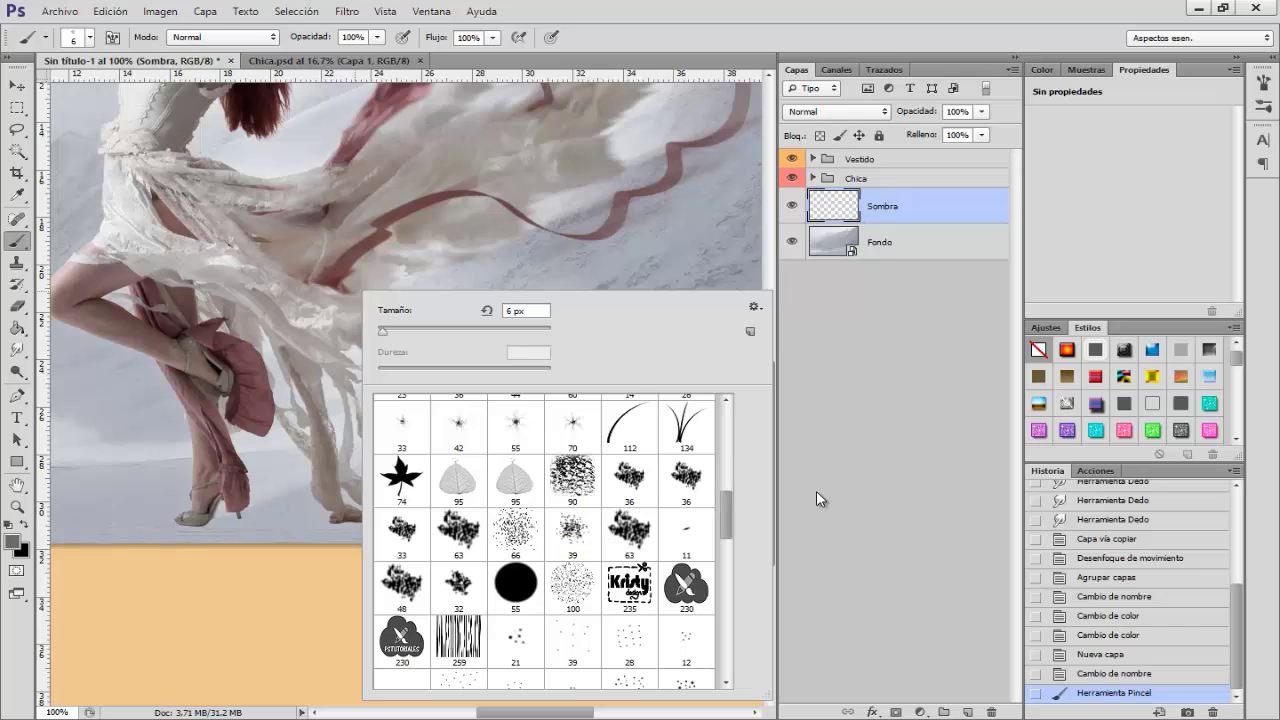
scroll(727, 512, "up", 1)
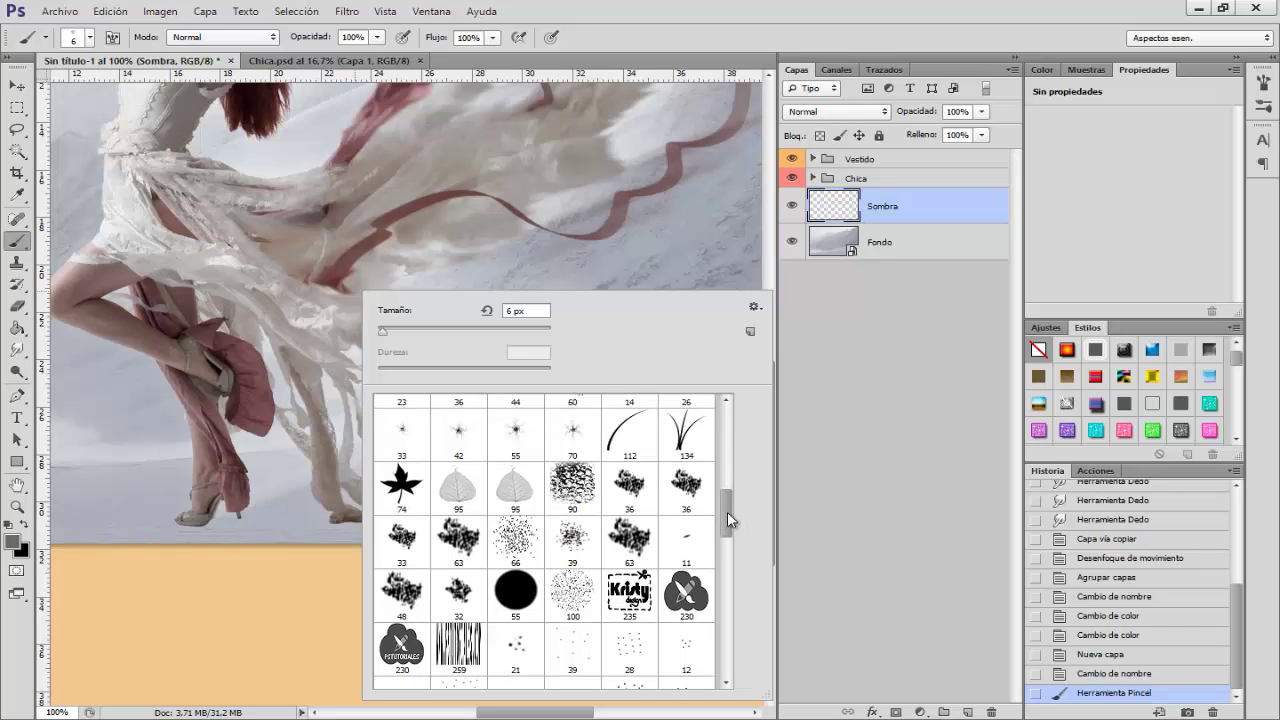
left_click_drag(727, 511, 736, 416)
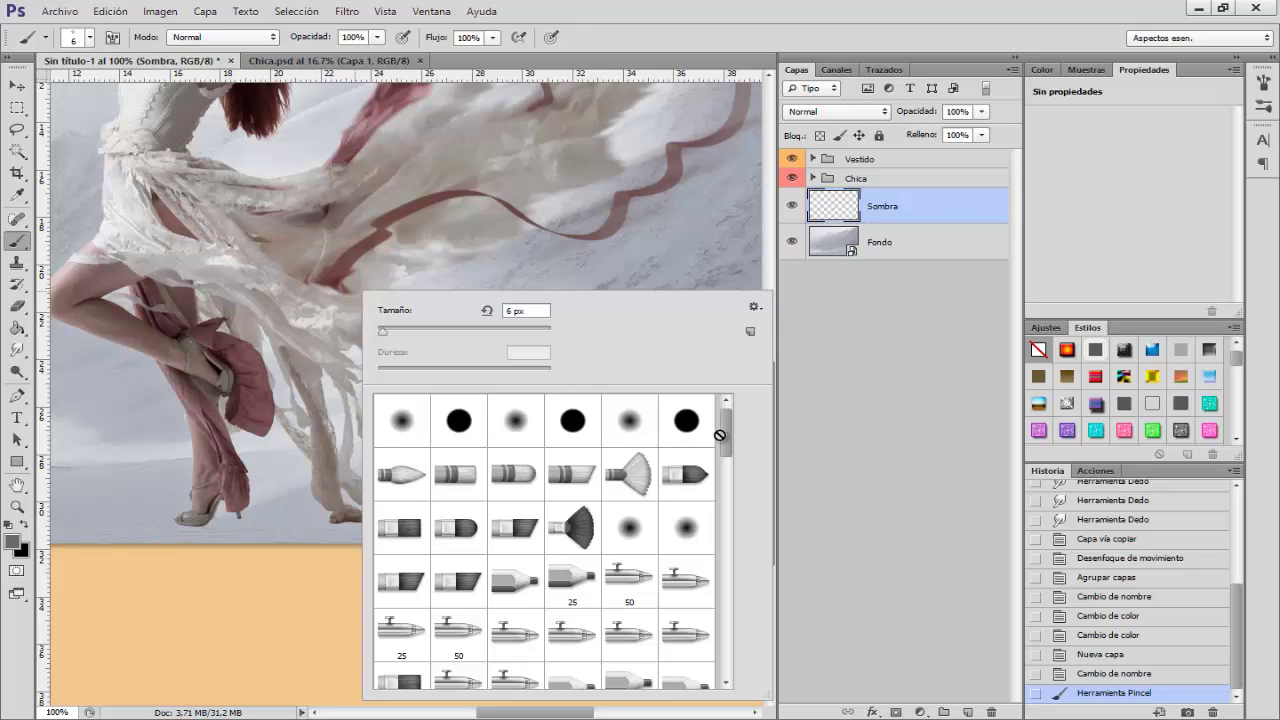
left_click_drag(728, 434, 731, 525)
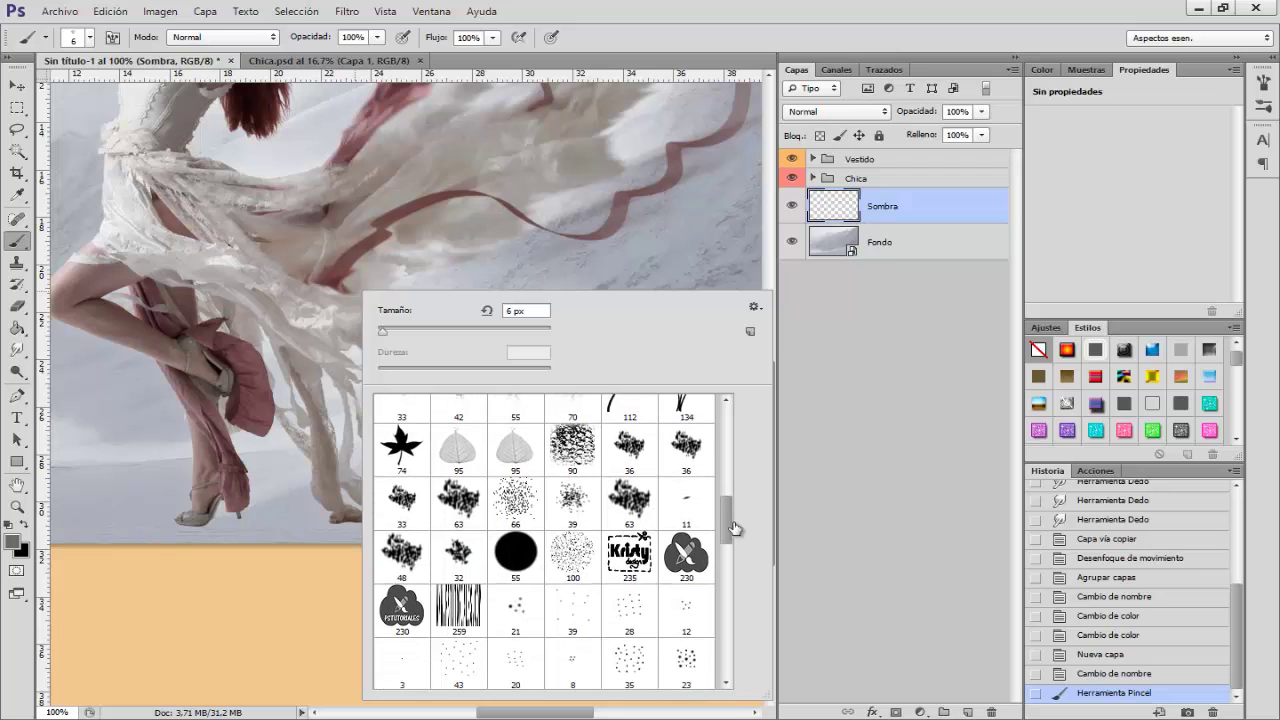
left_click(523, 507)
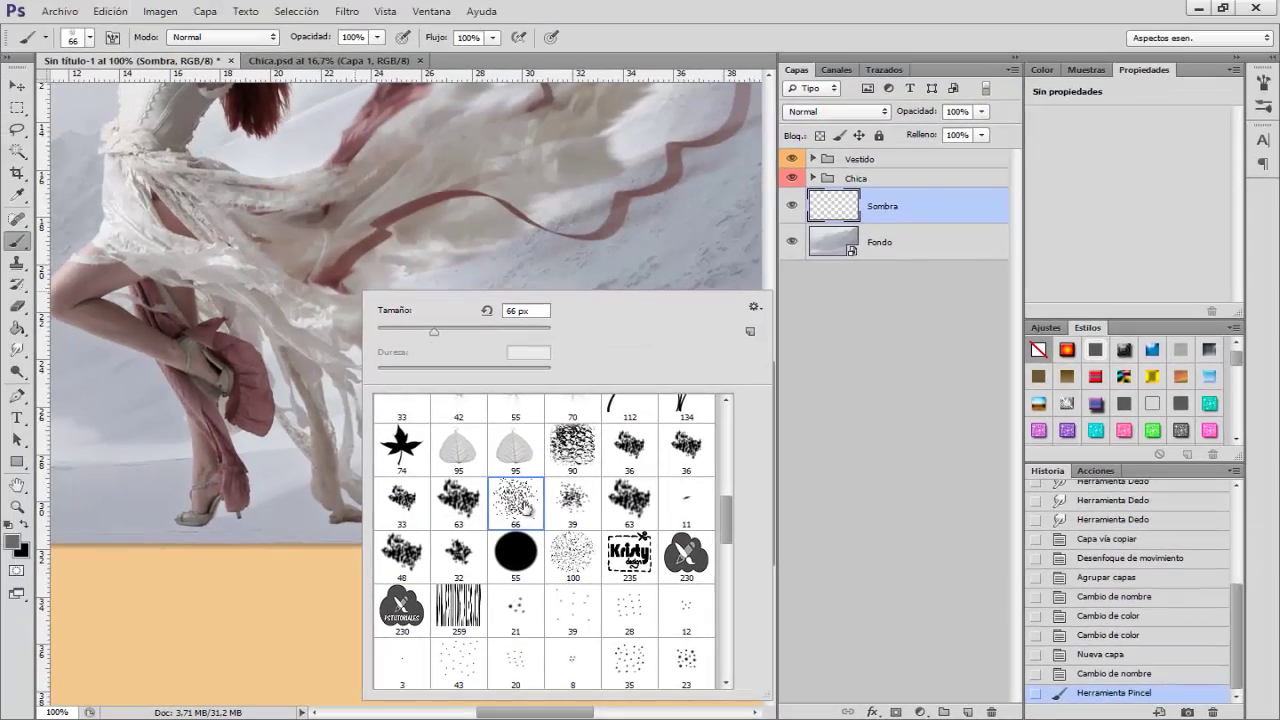
right_click(258, 325, "alt")
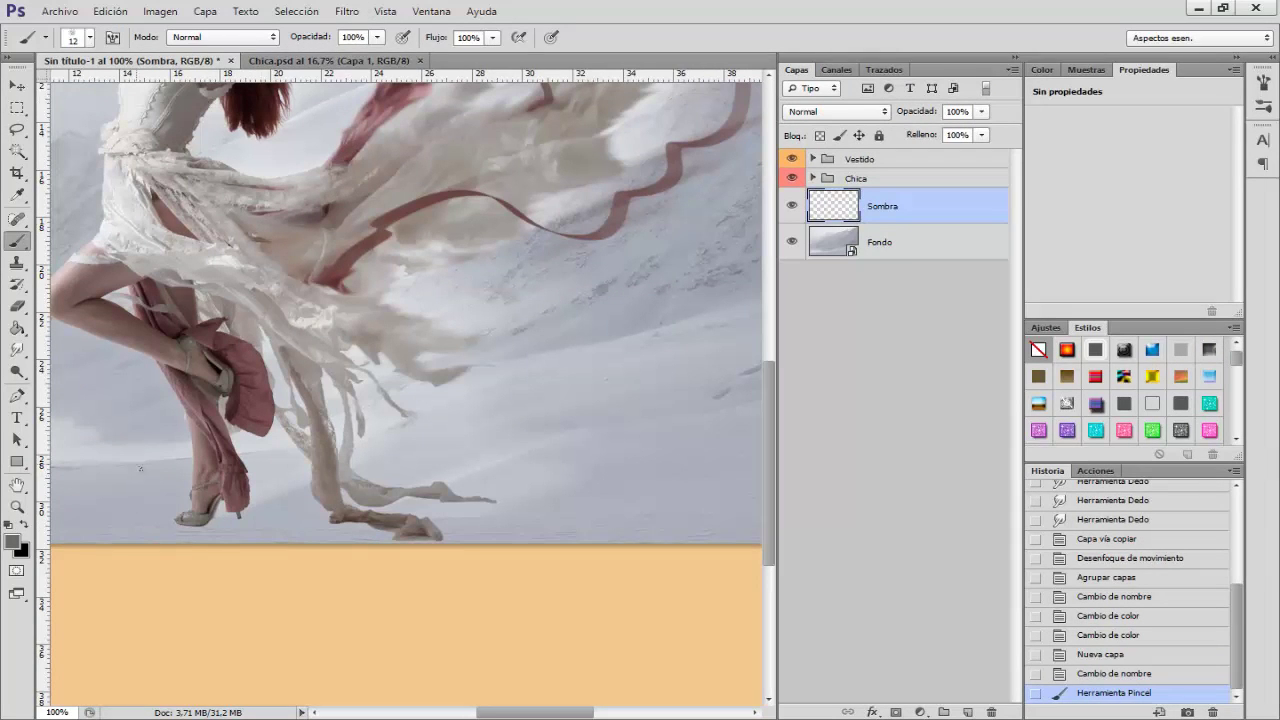
- Set the brush to 14 px and paint a grey shadow under the shoe
right_click(272, 498, "alt")
left_click_drag(238, 527, 258, 522)
left_click_drag(258, 522, 265, 523)
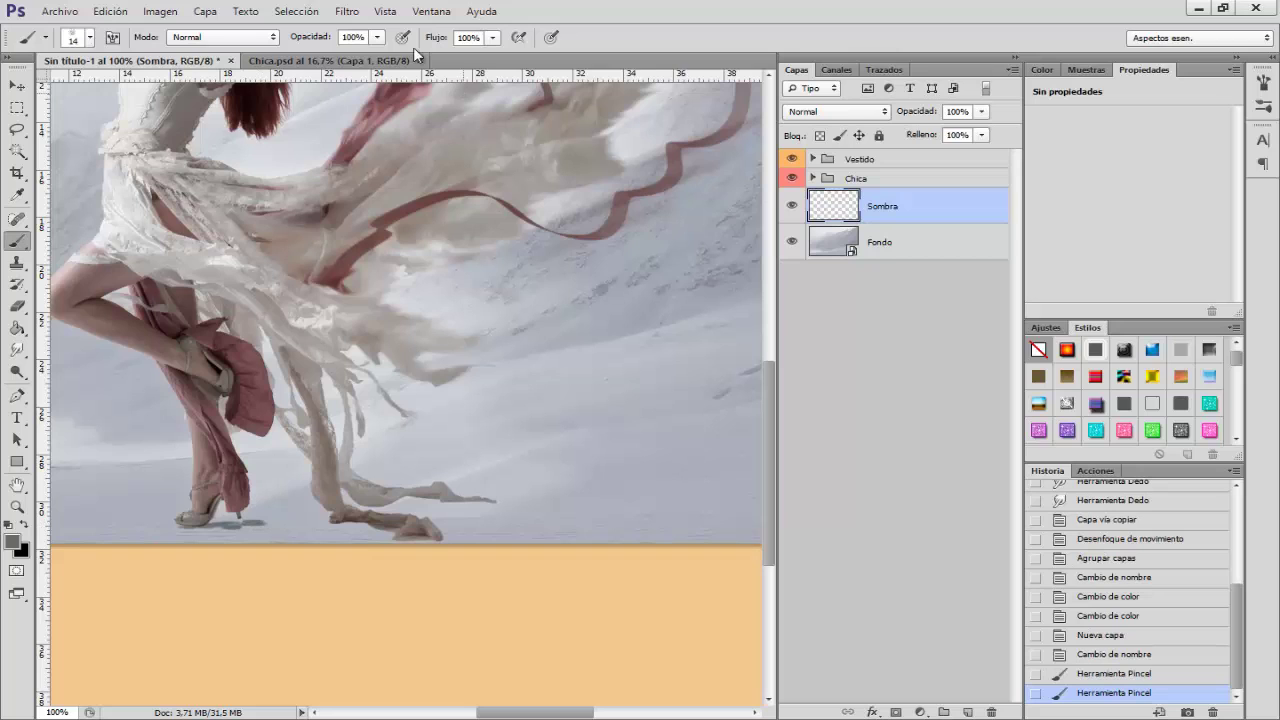
- Check the original Chica photo, then paint another shoe-shadow stroke and undo it
left_click(320, 62)
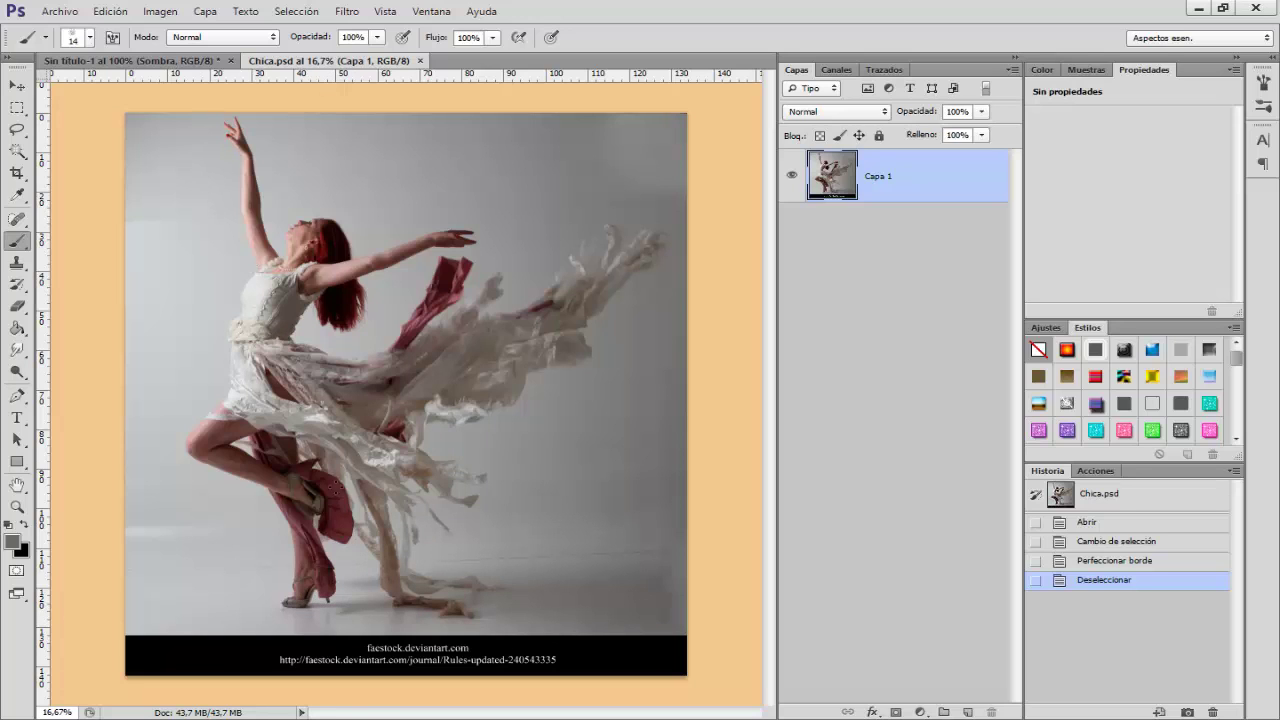
left_click(190, 62)
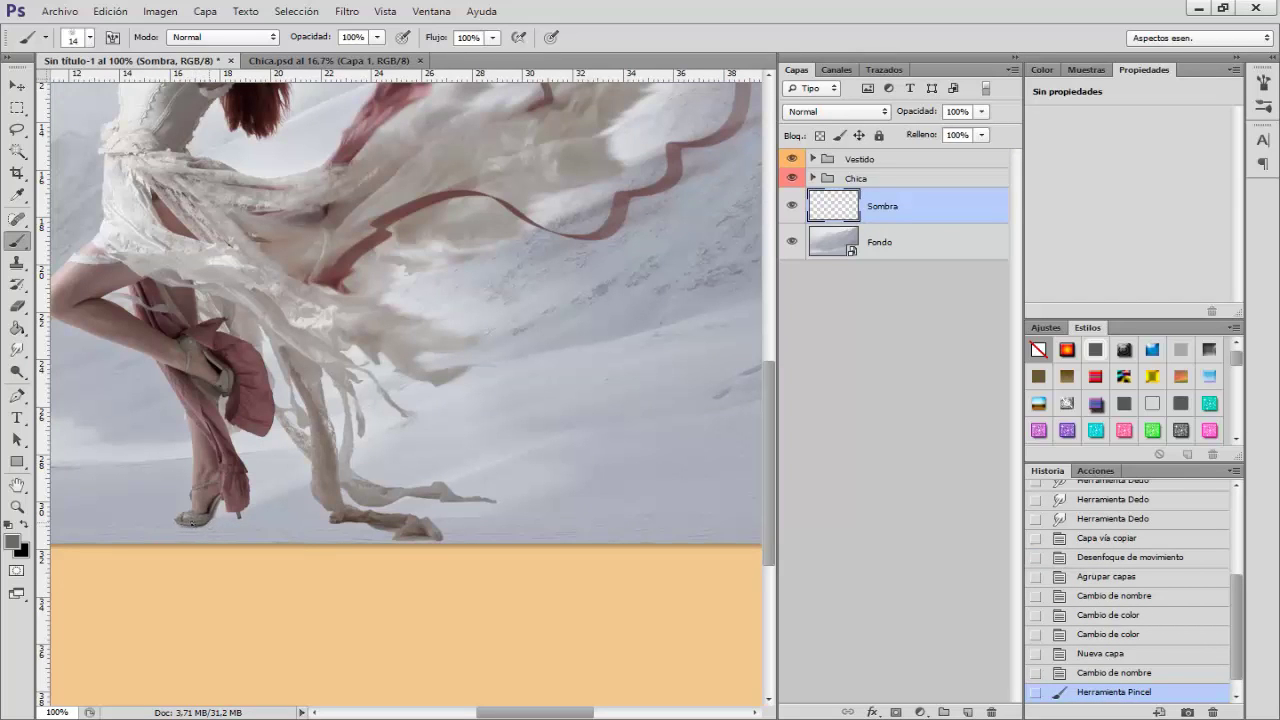
left_click_drag(211, 524, 245, 519)
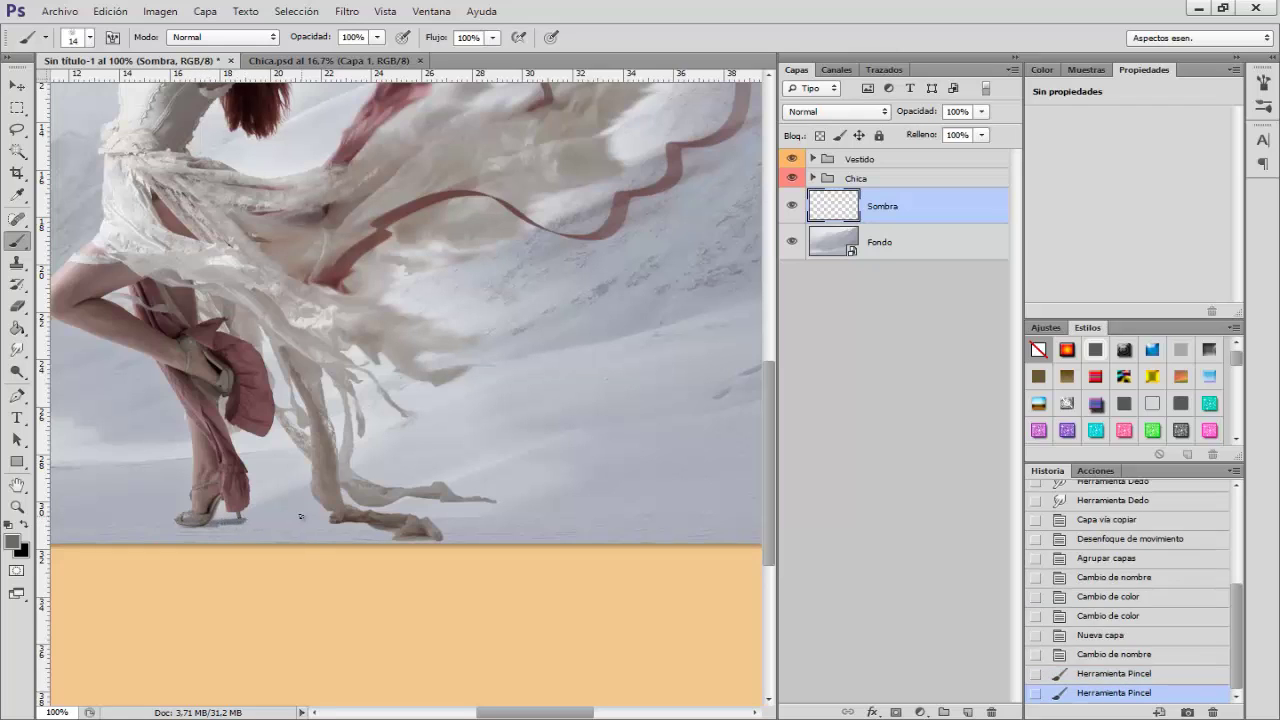
key("ctrl+z")
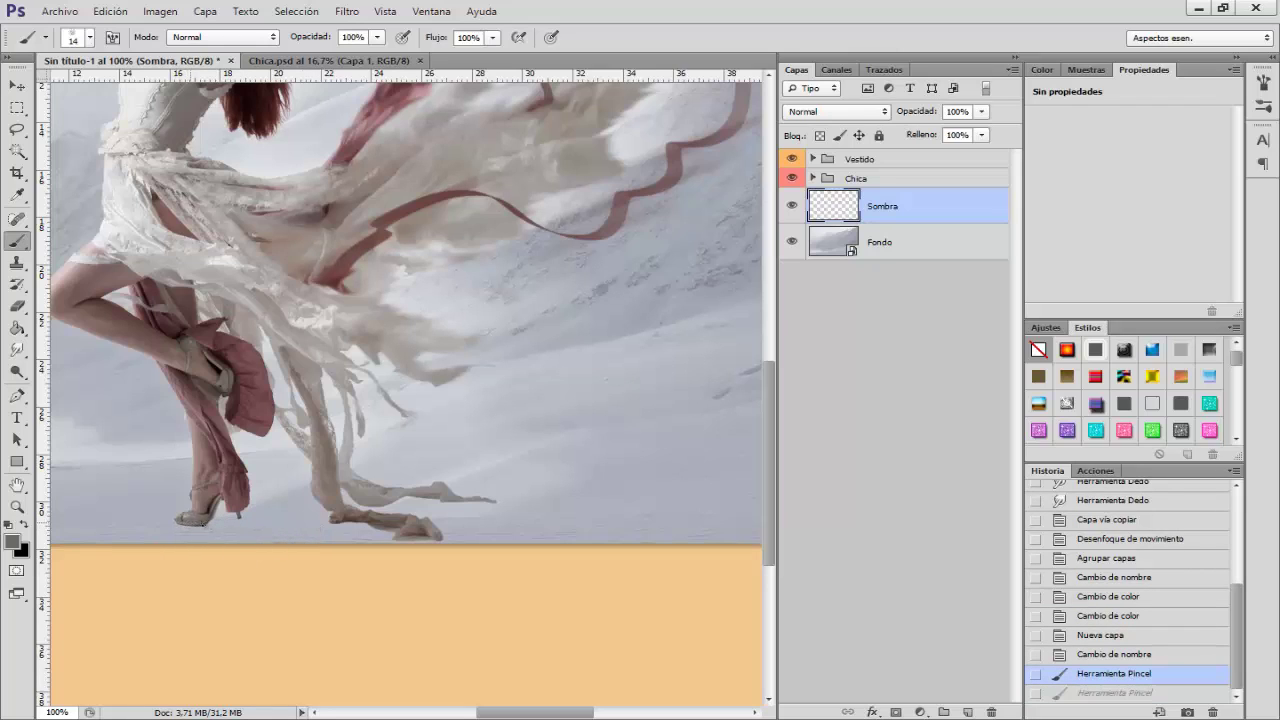
- Paint a grey shadow under the shoe heel, extending it right toward the back foot
mouse_move(211, 527)
left_mouse_down()
mouse_move(201, 523)
mouse_move(251, 528)
left_mouse_up()
left_click_drag(259, 527, 259, 527)
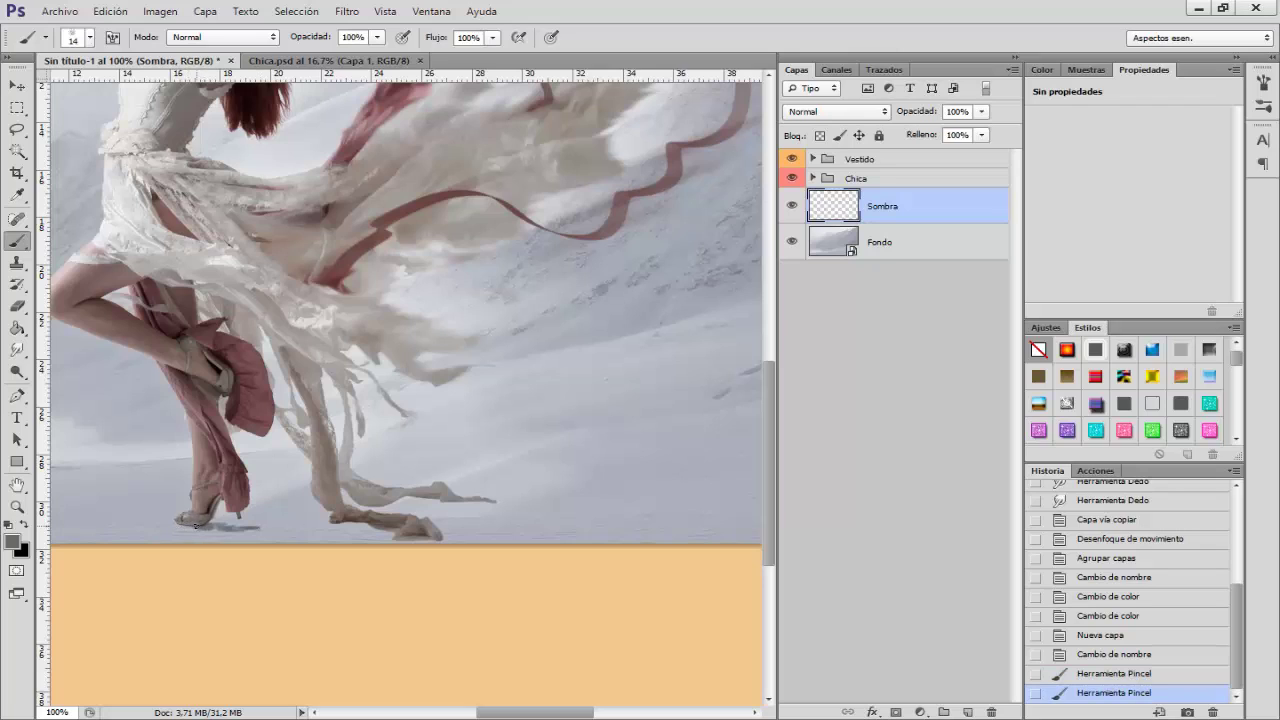
mouse_move(201, 524)
left_mouse_down()
mouse_move(281, 529)
mouse_move(254, 537)
left_mouse_up()
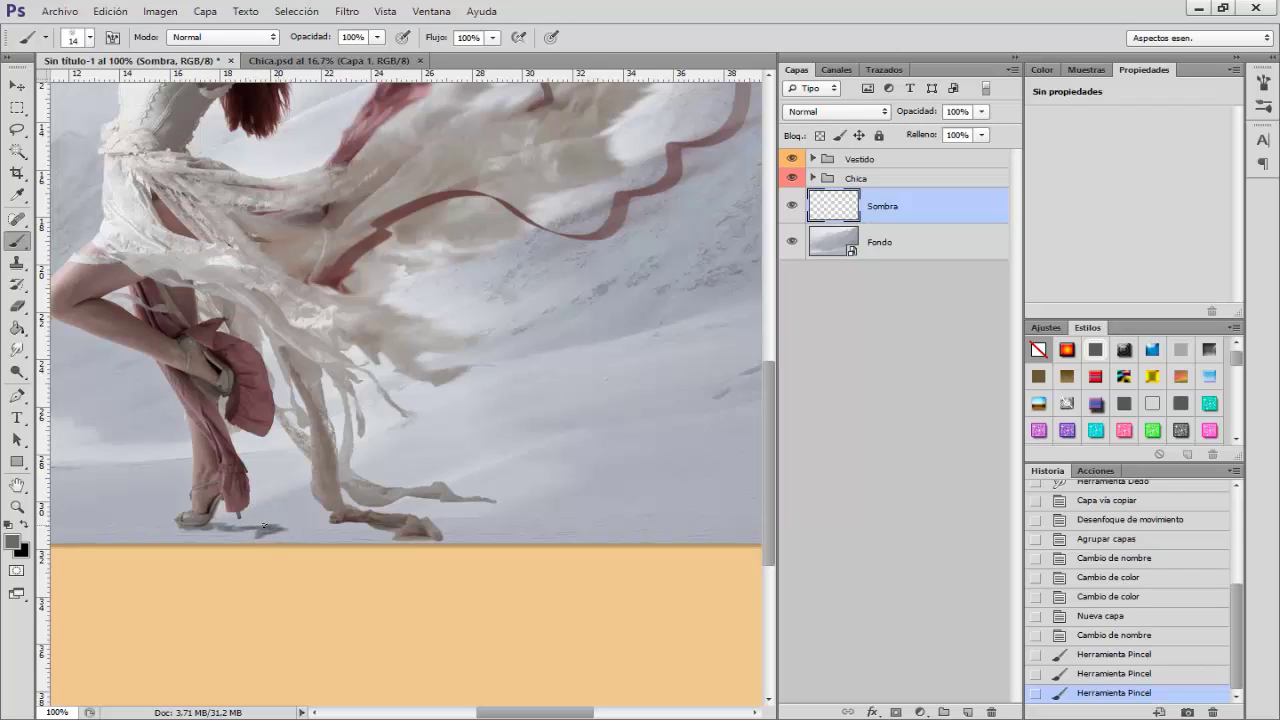
left_click_drag(264, 524, 305, 525)
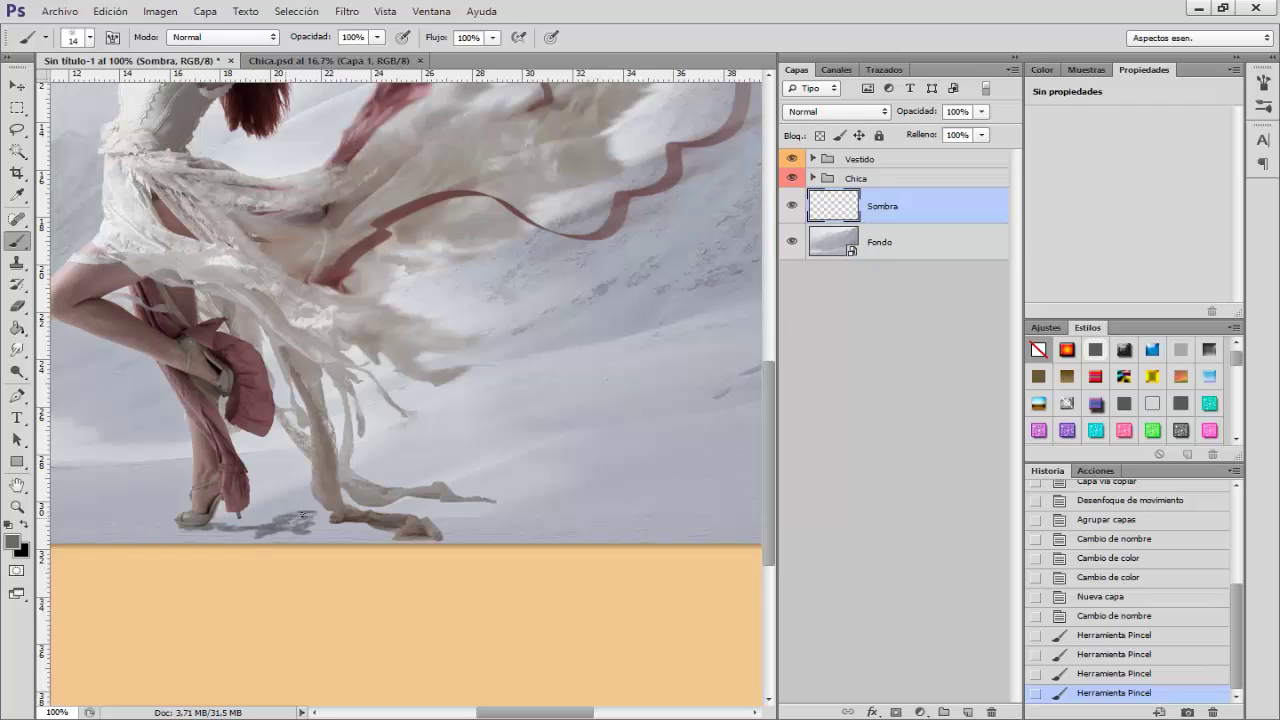
left_click_drag(302, 516, 316, 526)
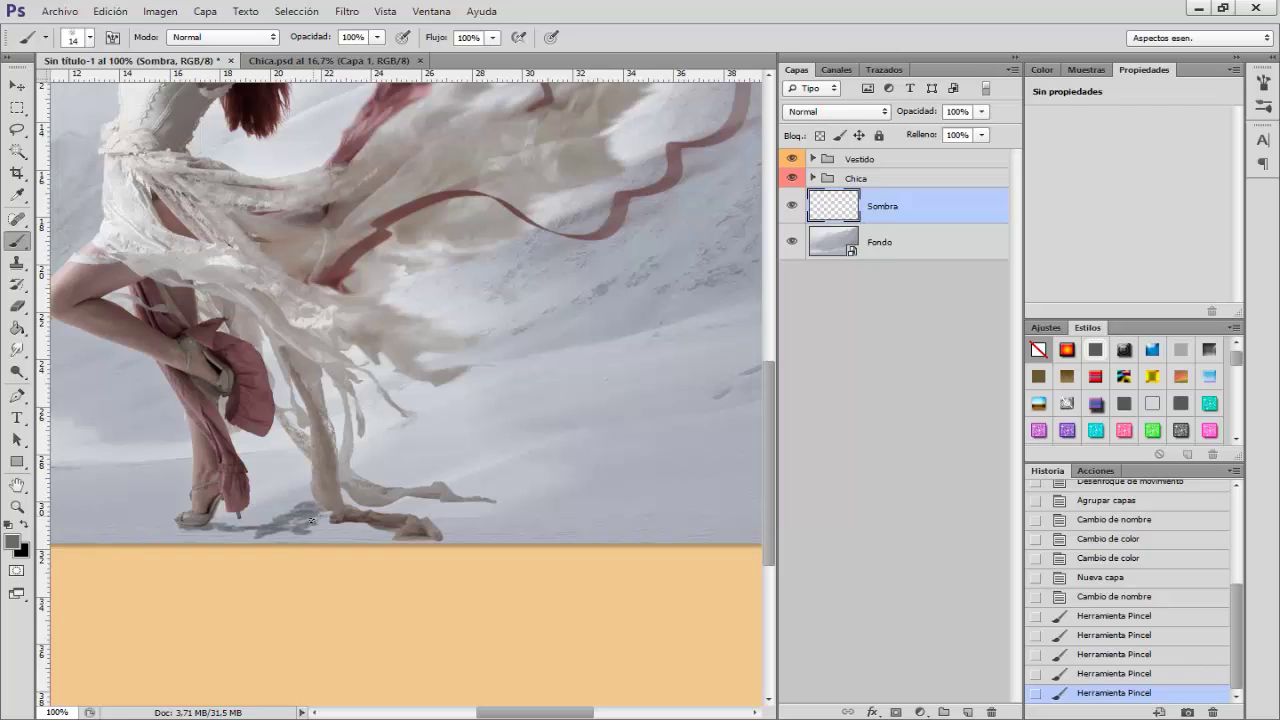
- Darken the shadow beneath the feet and bring up the Chica photo for reference
mouse_move(312, 520)
left_mouse_down()
mouse_move(327, 524)
mouse_move(326, 511)
mouse_move(371, 528)
left_mouse_up()
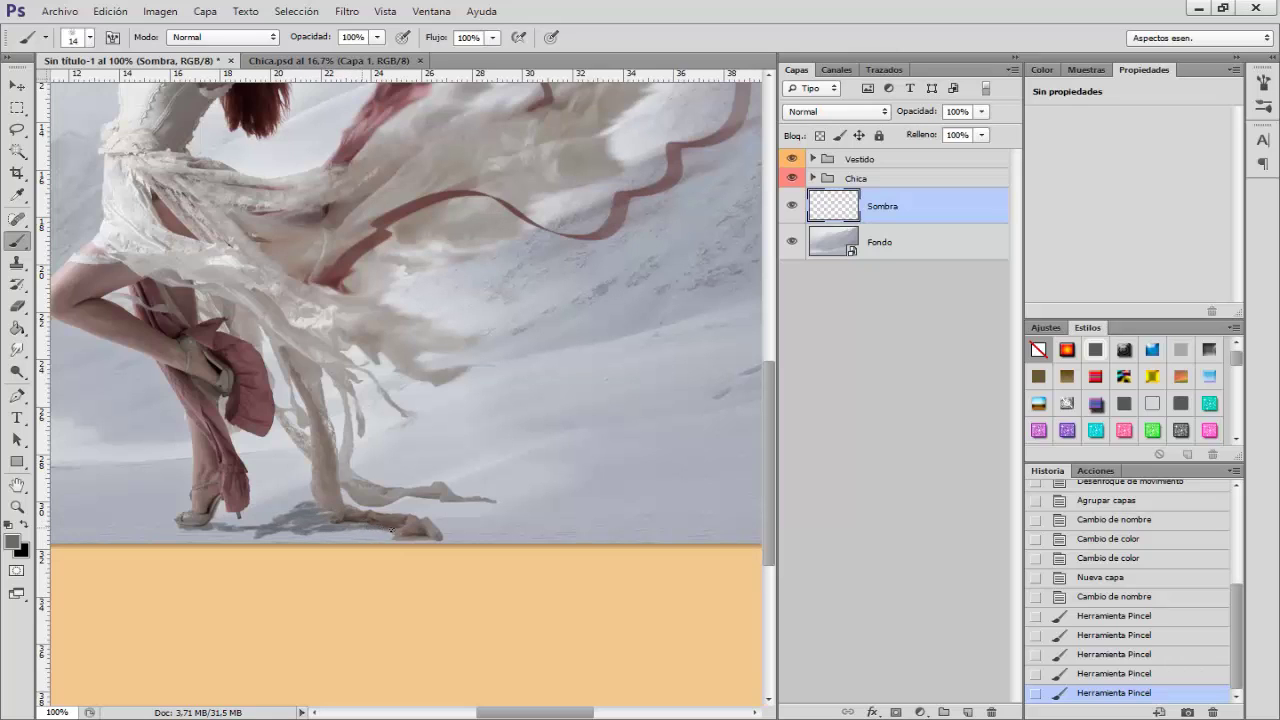
left_click_drag(391, 530, 392, 535)
left_click(432, 540)
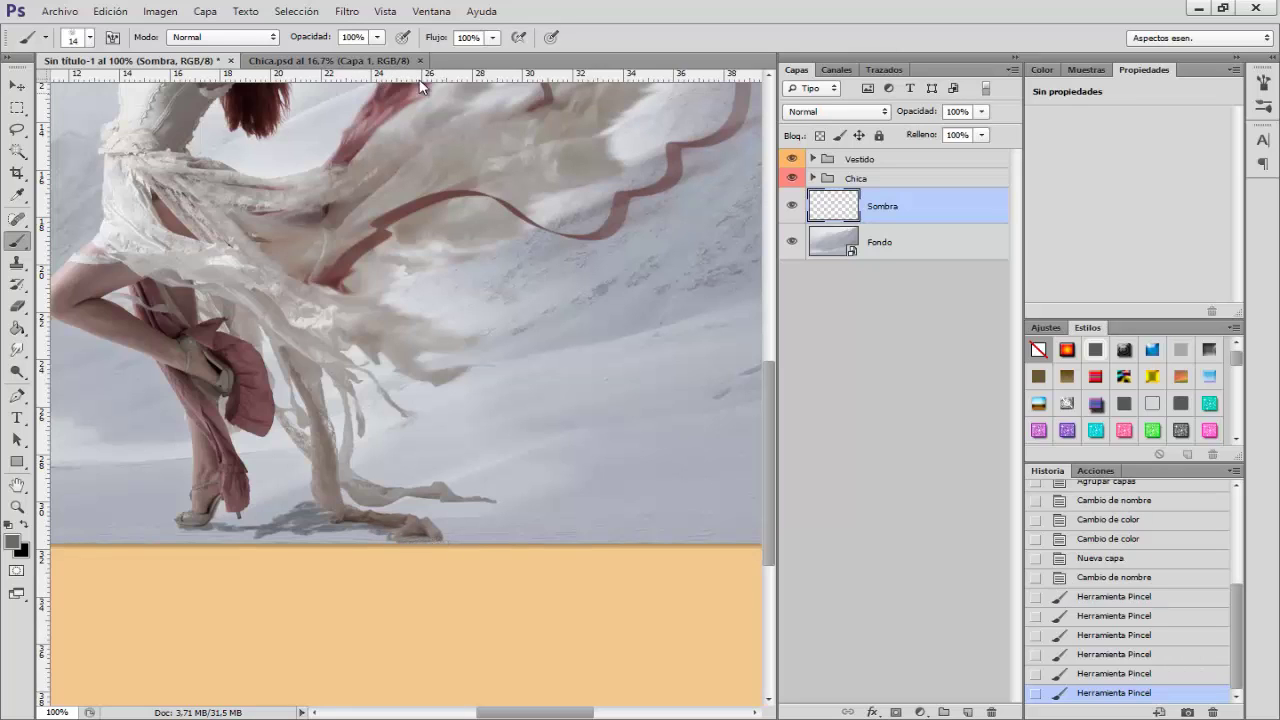
left_click(347, 62)
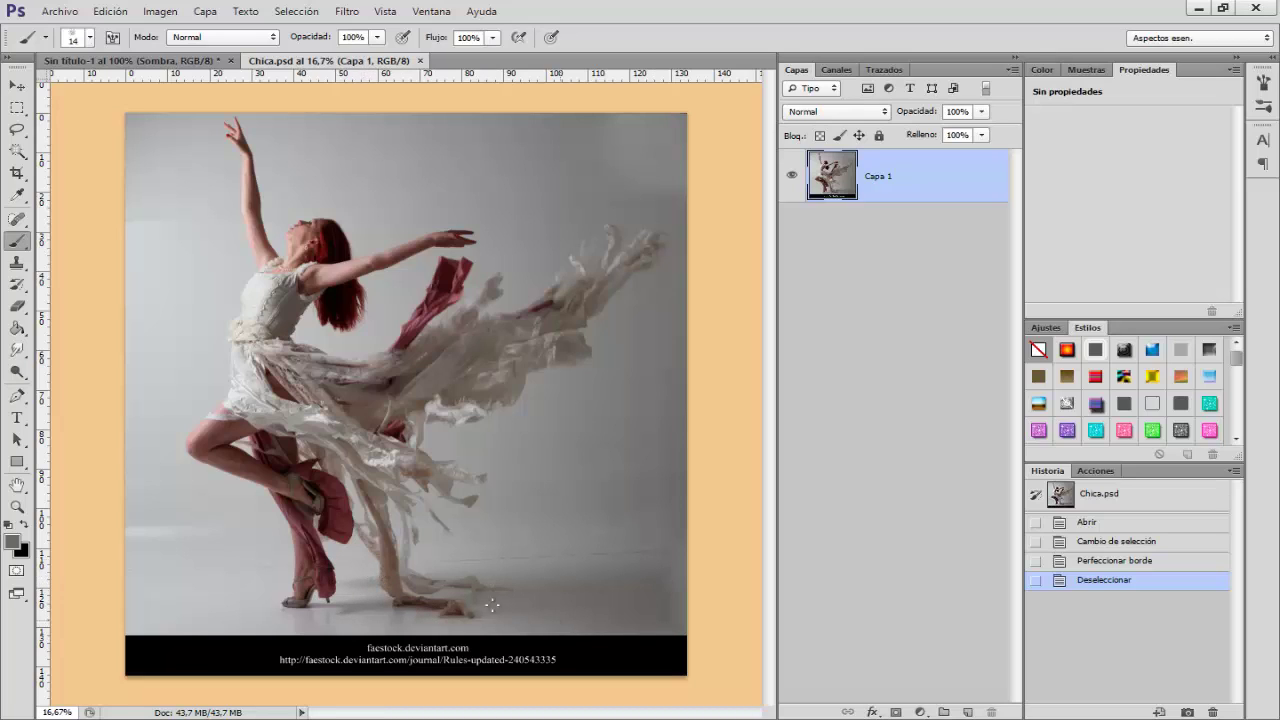
- In the composition, extend the grey shadow rightward beneath the trailing hem, then zoom out
left_click(165, 61)
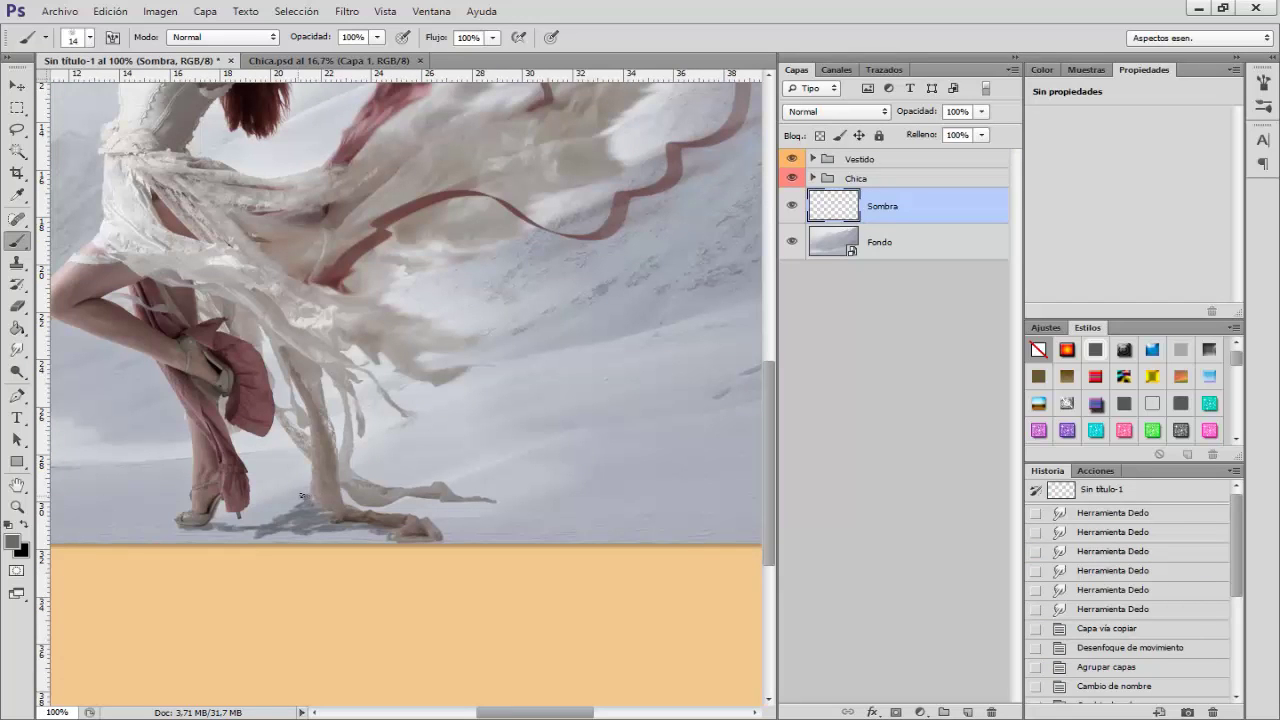
left_click_drag(300, 494, 284, 493)
mouse_move(296, 490)
left_mouse_down()
mouse_move(338, 521)
mouse_move(406, 514)
mouse_move(395, 500)
mouse_move(486, 528)
mouse_move(475, 513)
mouse_move(418, 503)
left_mouse_up()
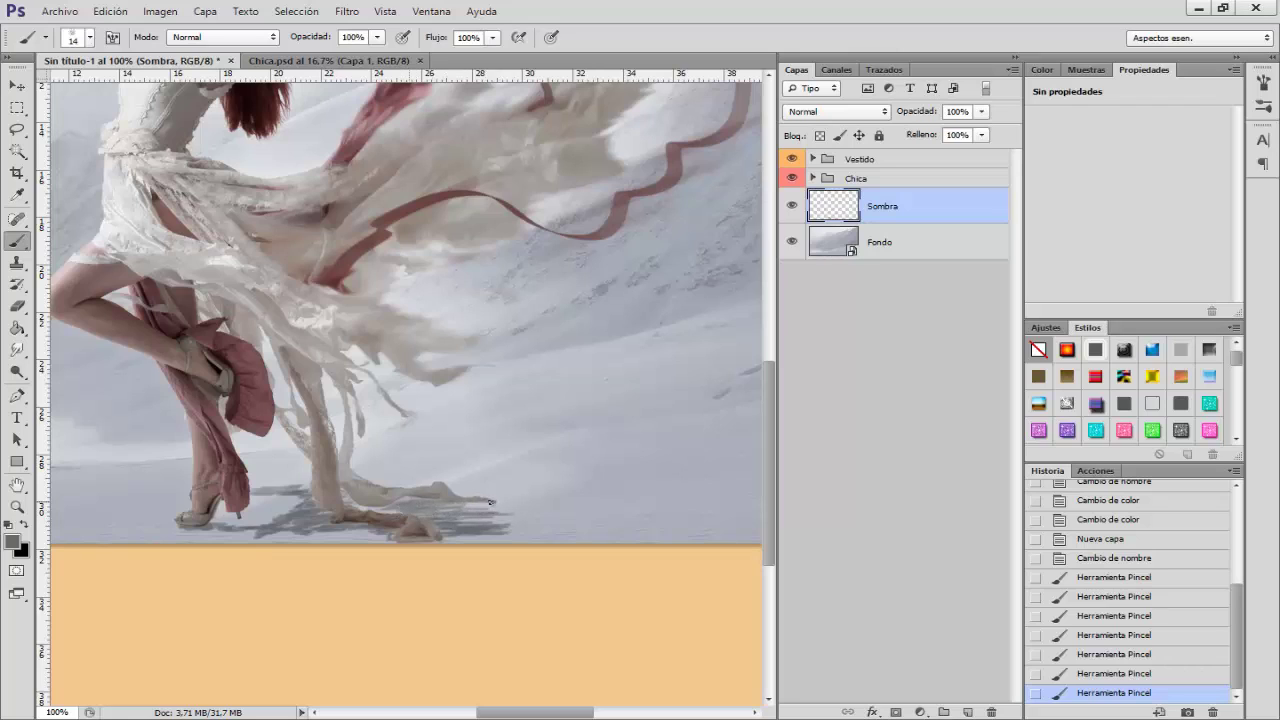
left_click_drag(490, 502, 420, 521)
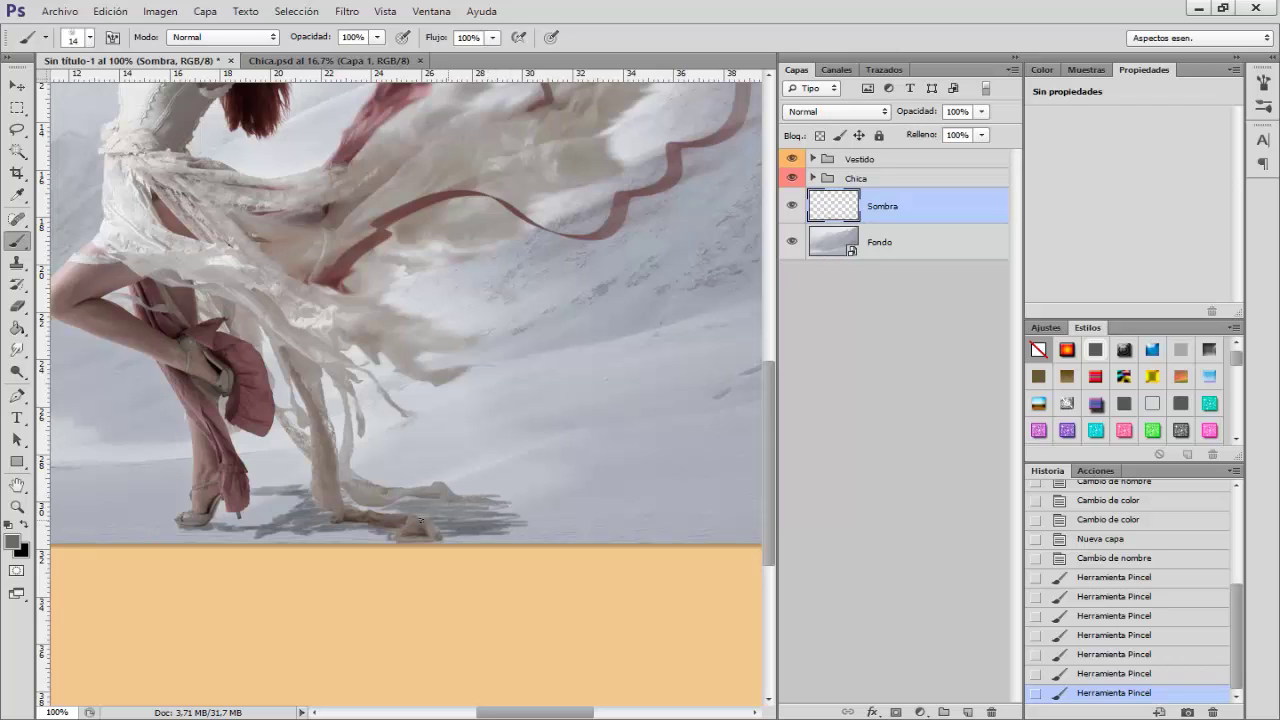
mouse_move(507, 498)
left_mouse_down()
mouse_move(503, 510)
mouse_move(530, 496)
mouse_move(528, 507)
left_mouse_up()
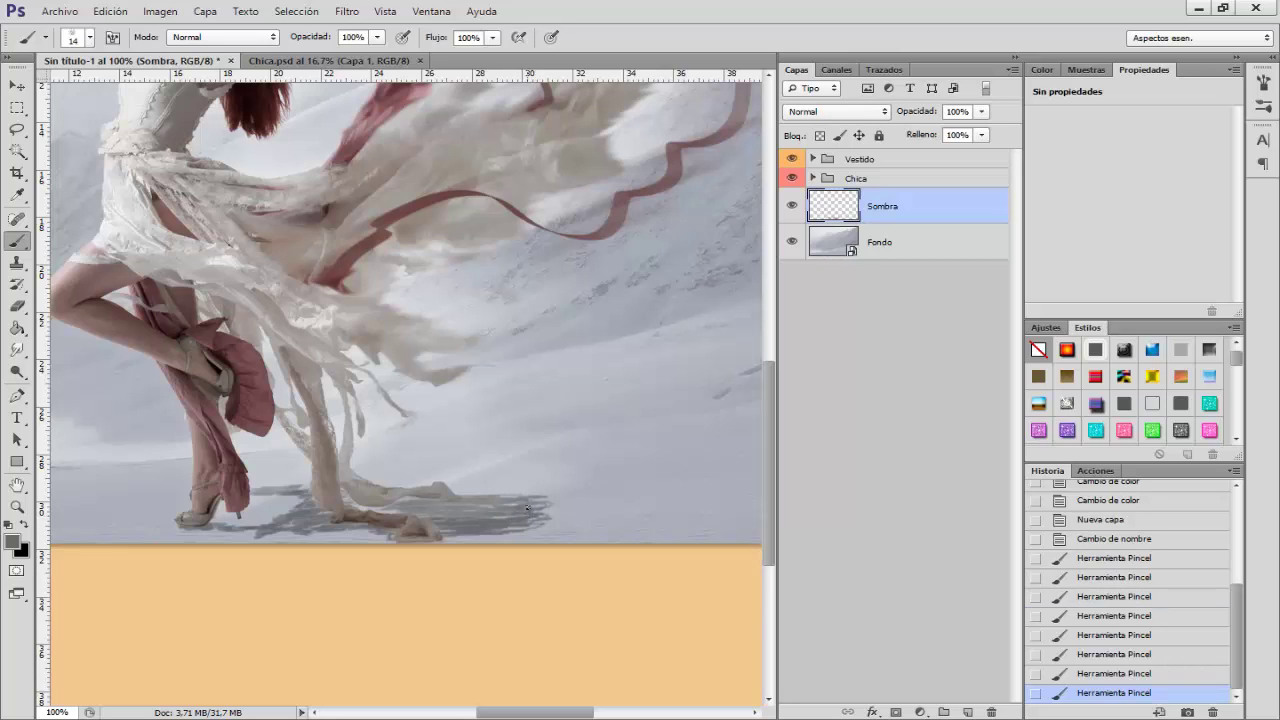
key("ctrl+minus")
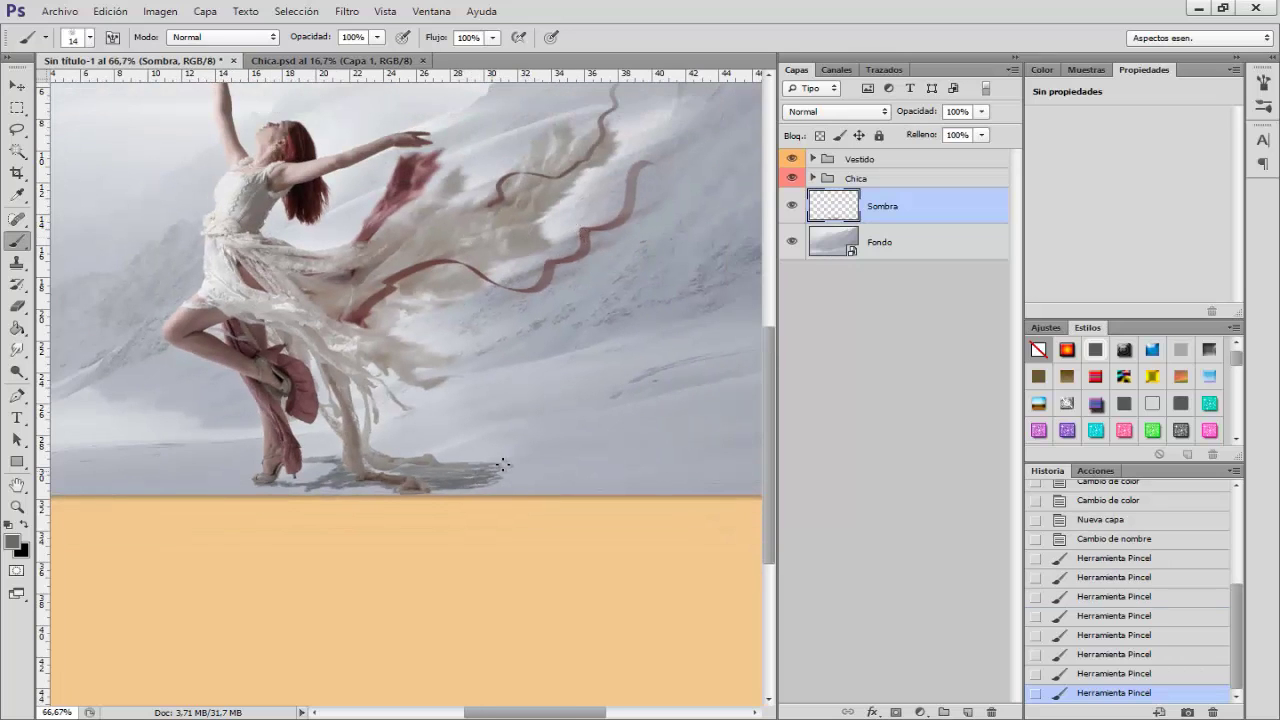
- Darken and lengthen the foot shadow to the right, then open the Filtro menu
mouse_move(489, 469)
left_mouse_down()
mouse_move(503, 476)
mouse_move(466, 489)
left_mouse_up()
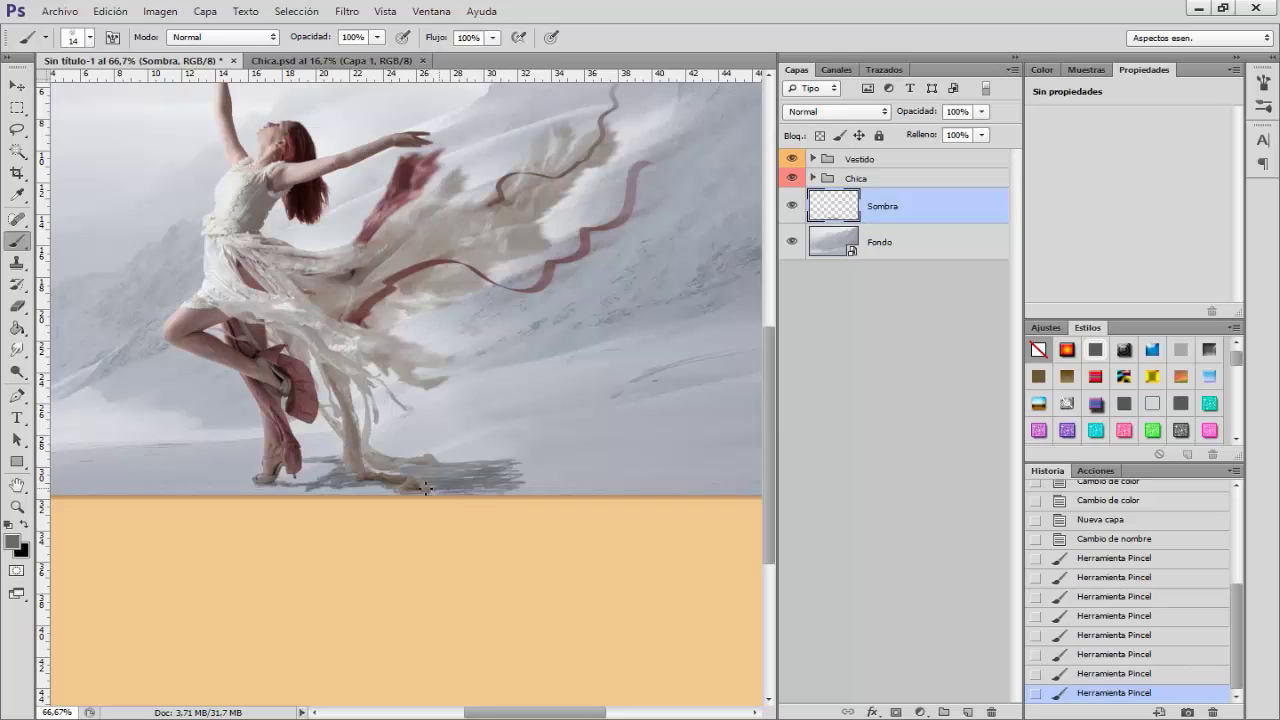
left_click_drag(495, 490, 509, 489)
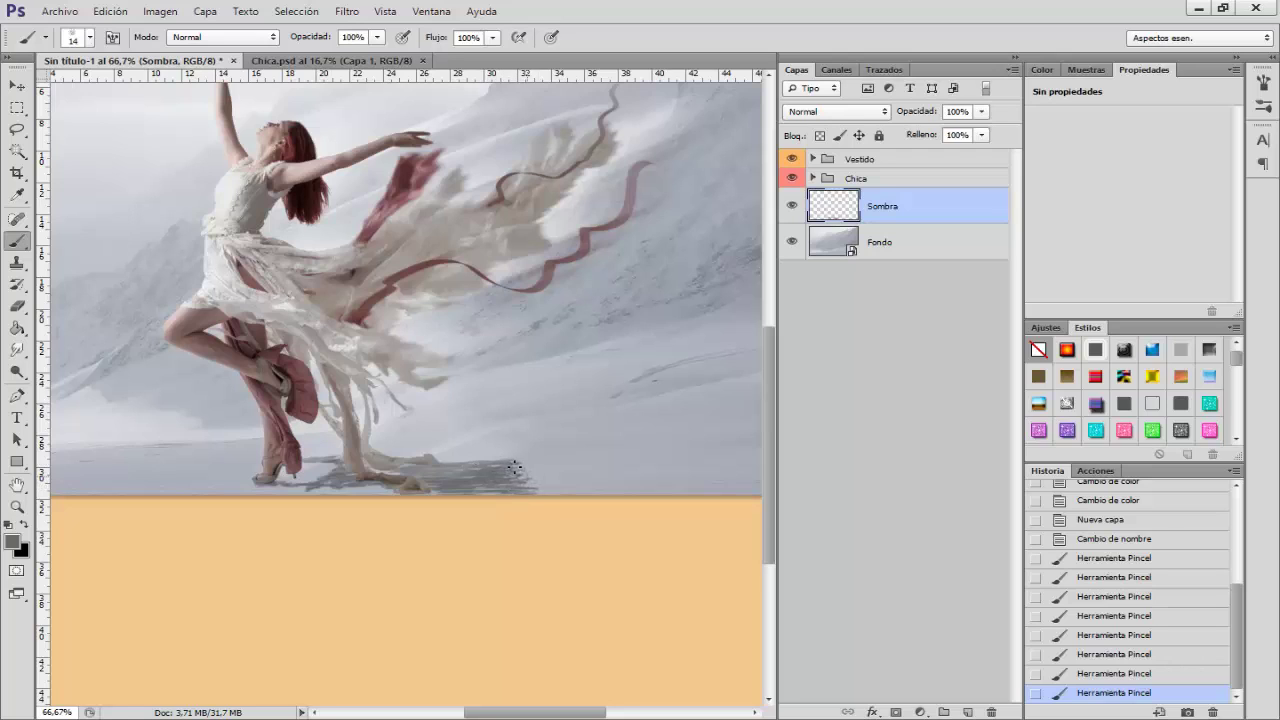
mouse_move(514, 467)
left_mouse_down()
mouse_move(531, 493)
mouse_move(515, 476)
left_mouse_up()
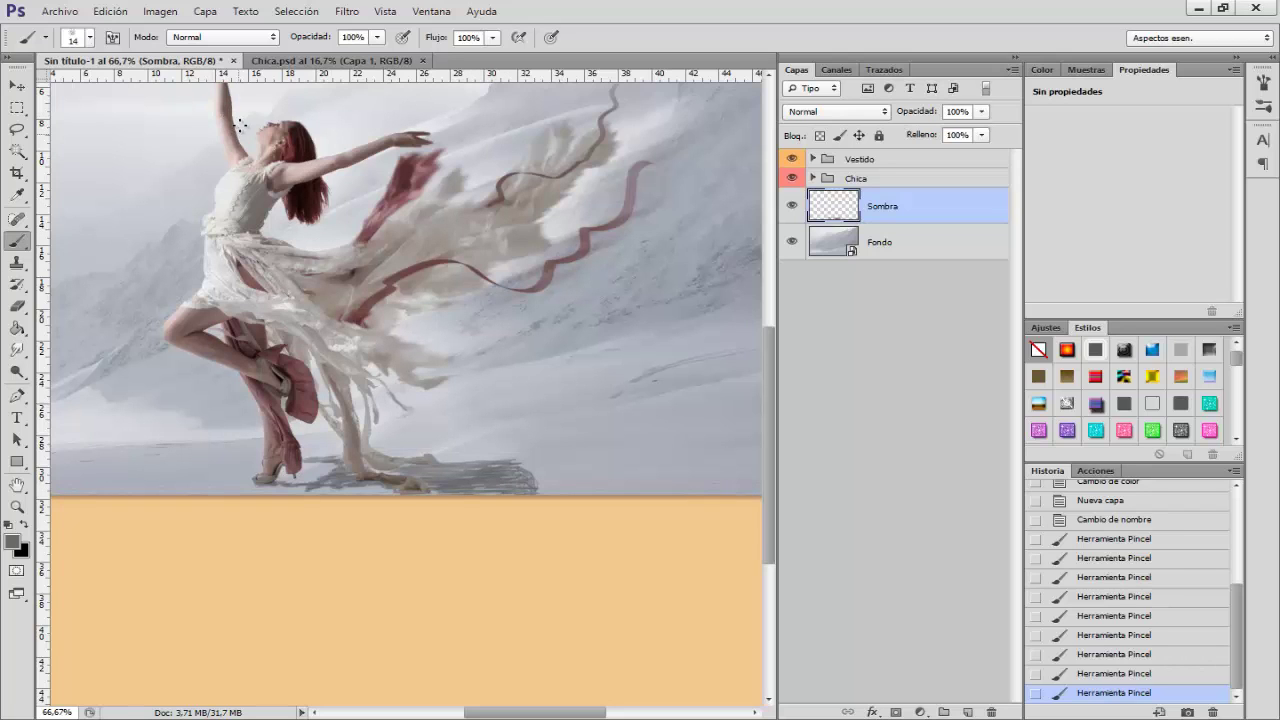
left_click(346, 14)
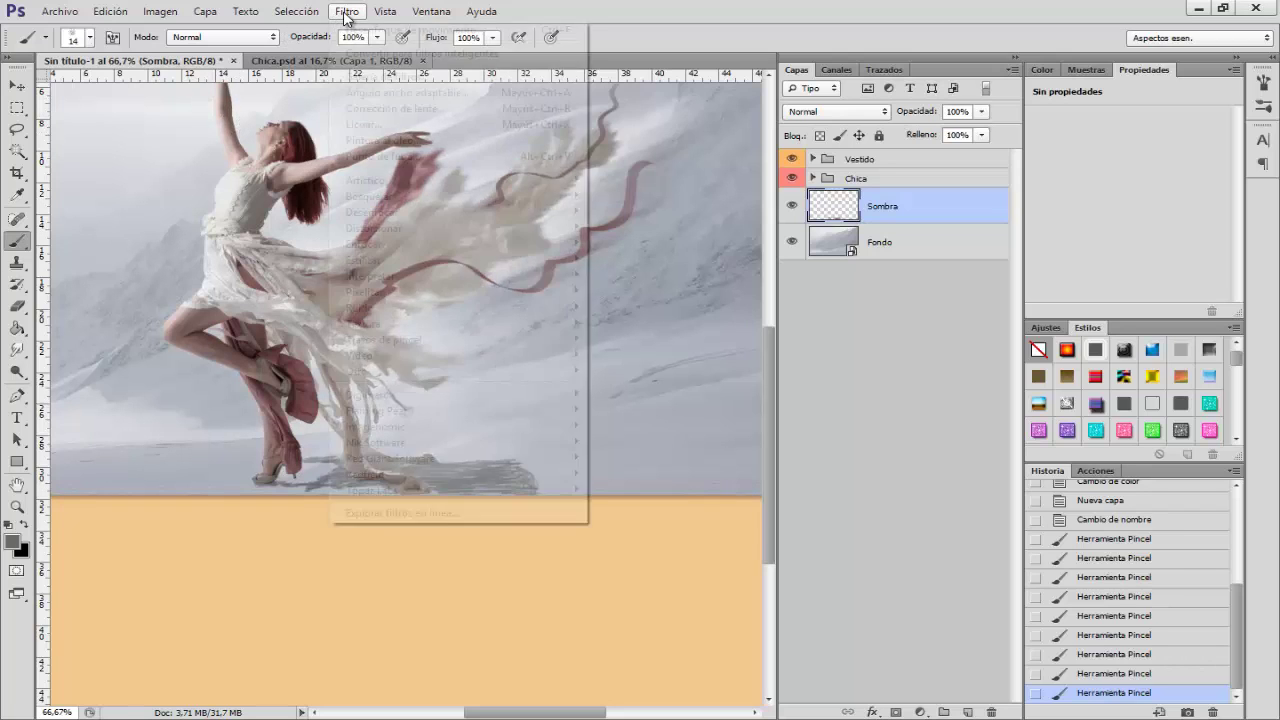
mouse_move(372, 212)
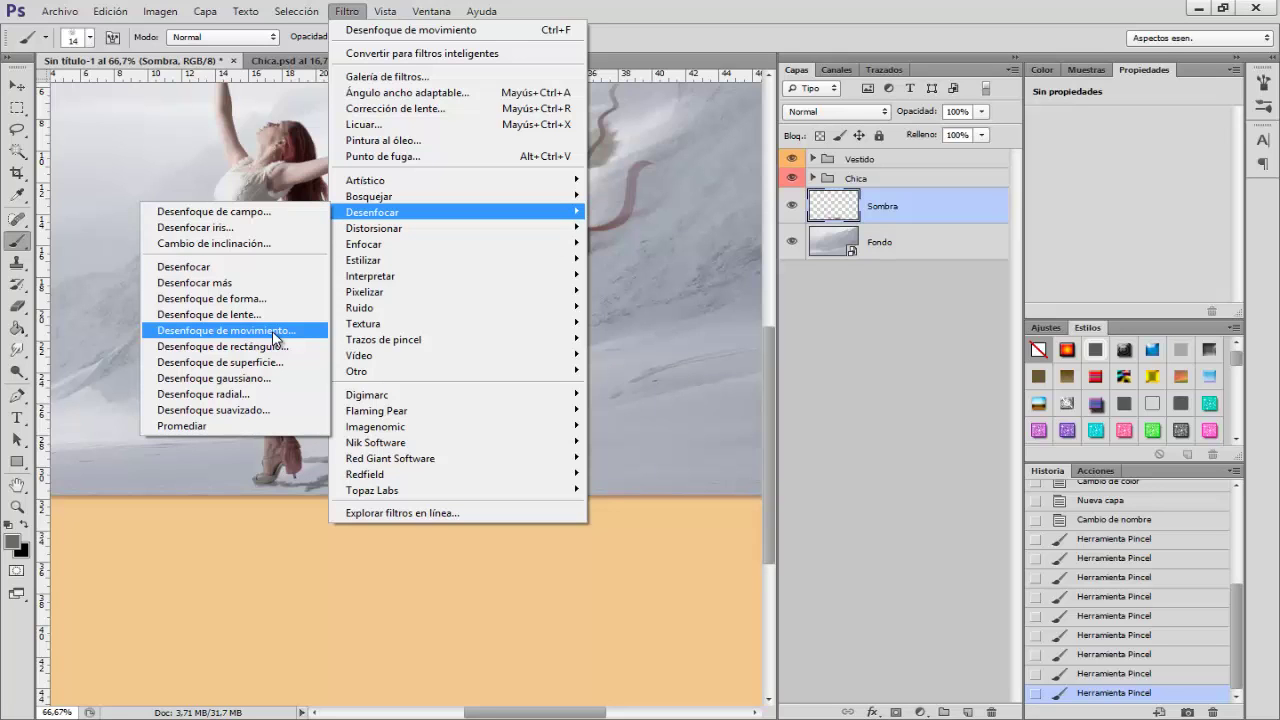
- Set Desenfoque de movimiento on the shadow to a 4° angle and 61 px distance
left_click(275, 332)
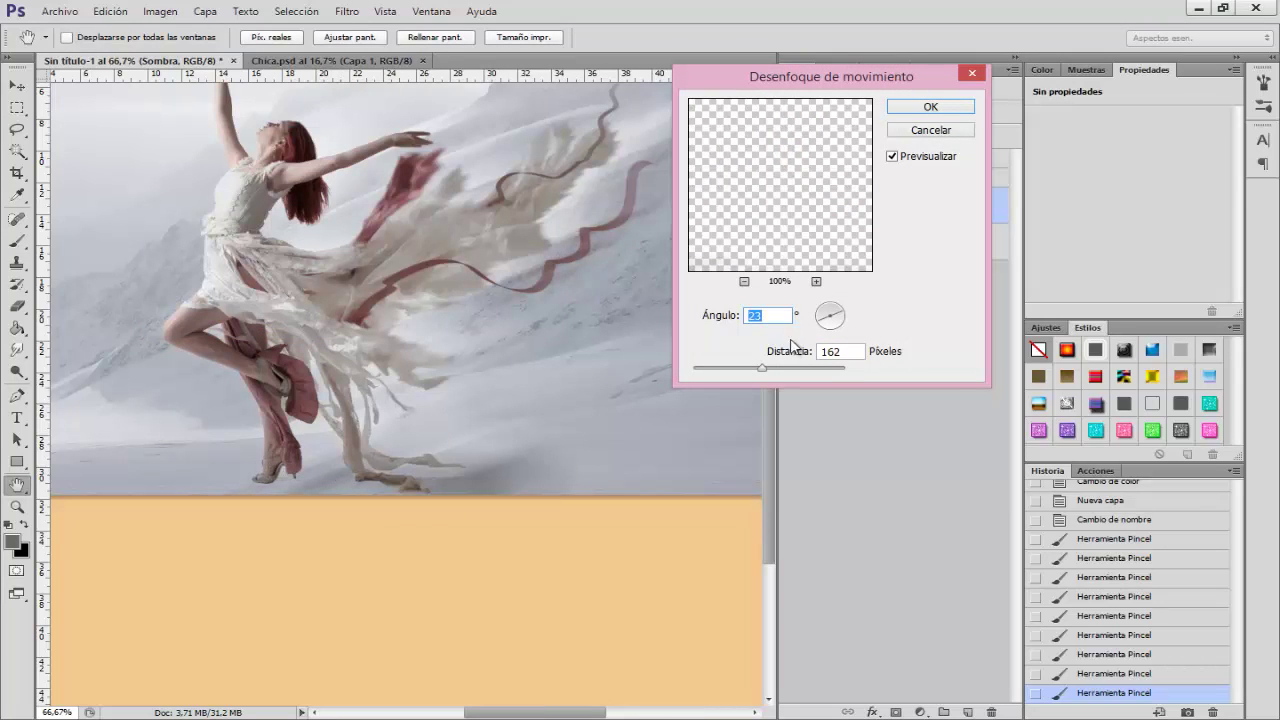
left_click_drag(838, 318, 846, 320)
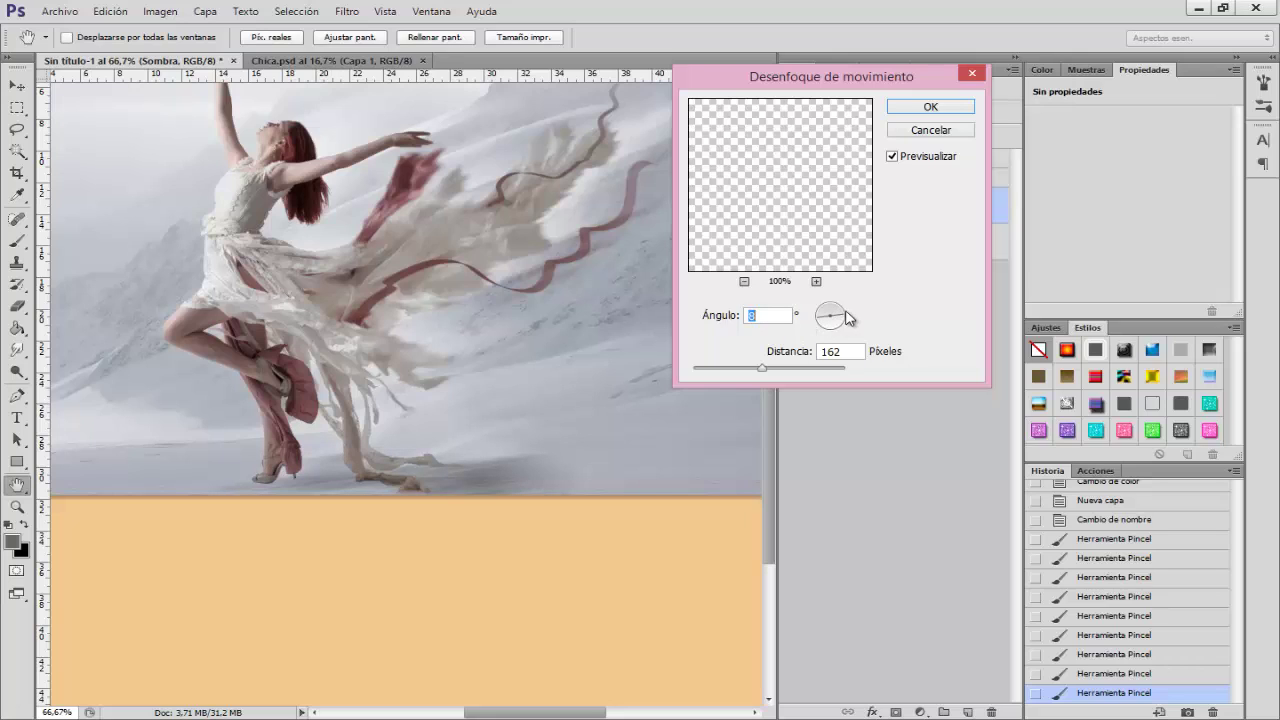
left_click_drag(841, 323, 843, 320)
mouse_move(757, 367)
left_mouse_down()
mouse_move(740, 375)
mouse_move(773, 383)
left_mouse_up()
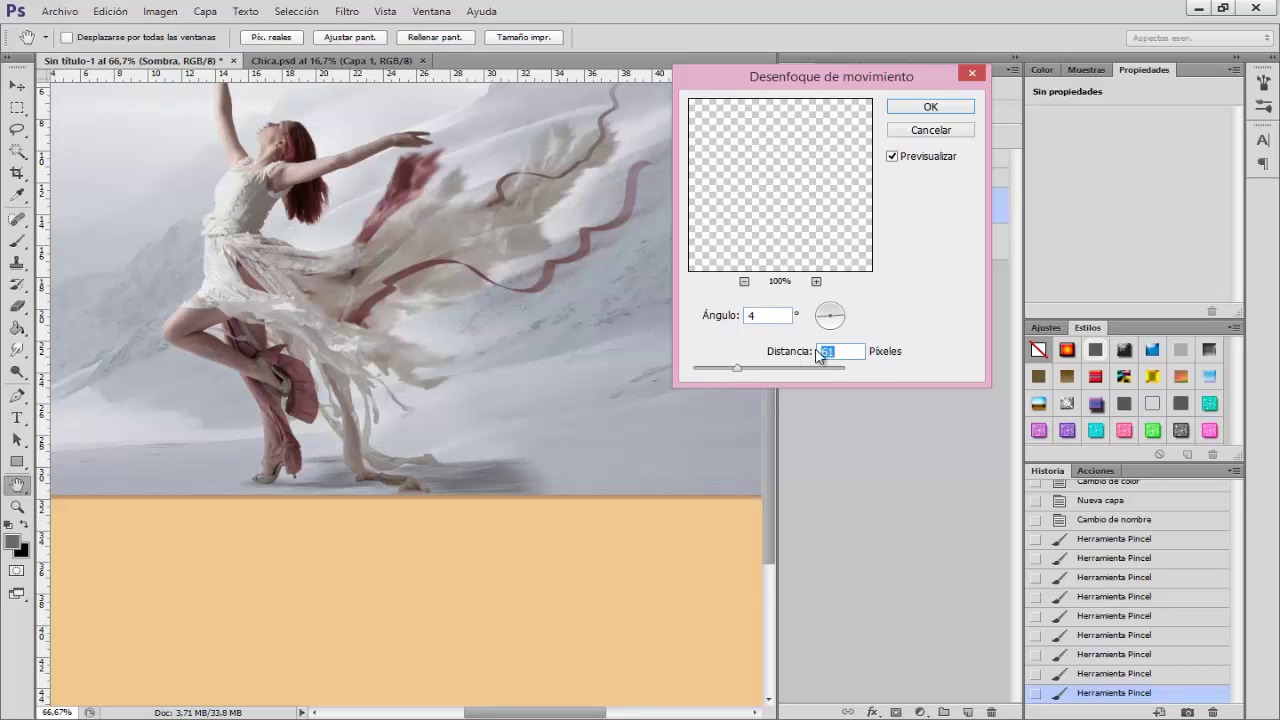
- Apply the motion blur, lower Sombra's opacity to 71%, and add a layer mask
left_click(930, 107)
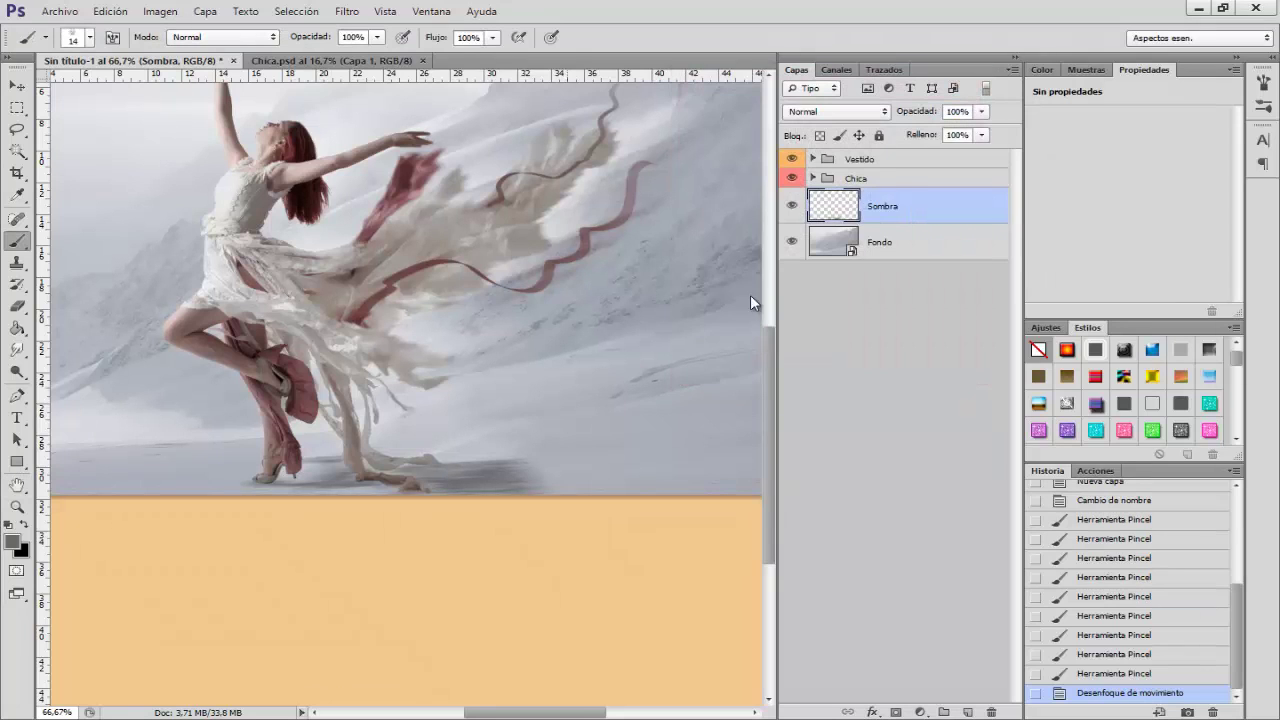
left_click_drag(922, 117, 897, 116)
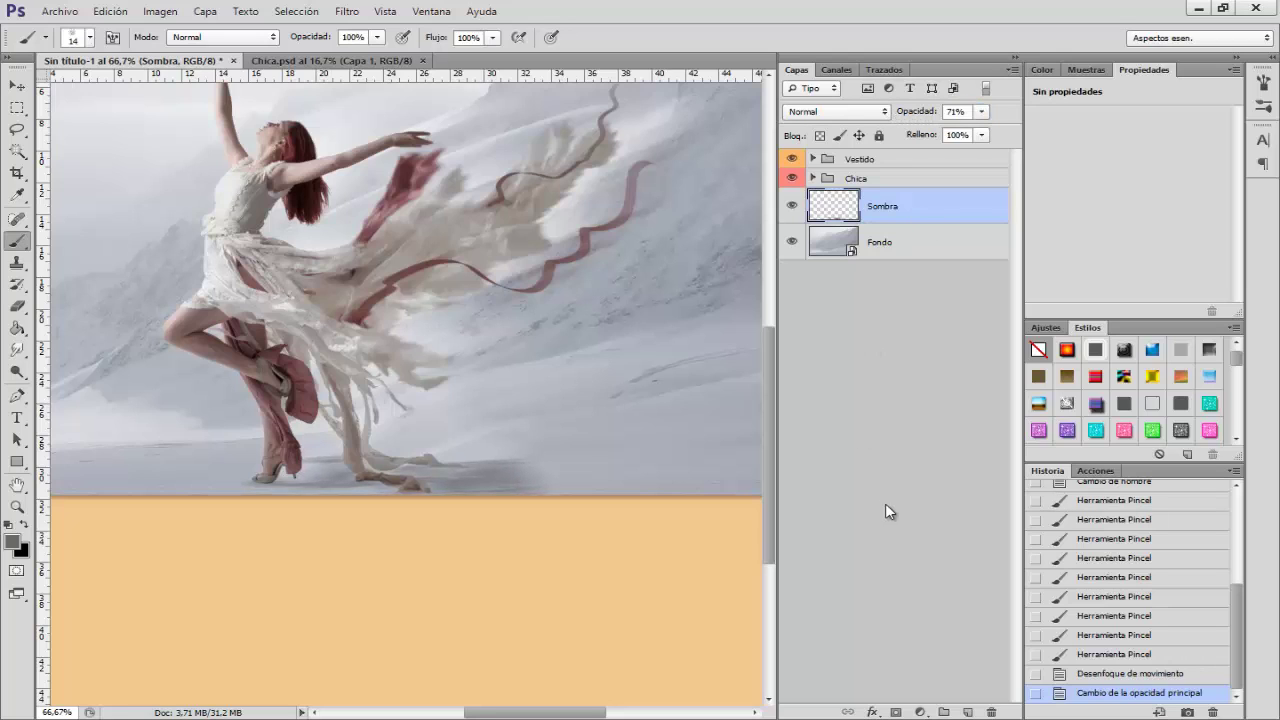
left_click(896, 712)
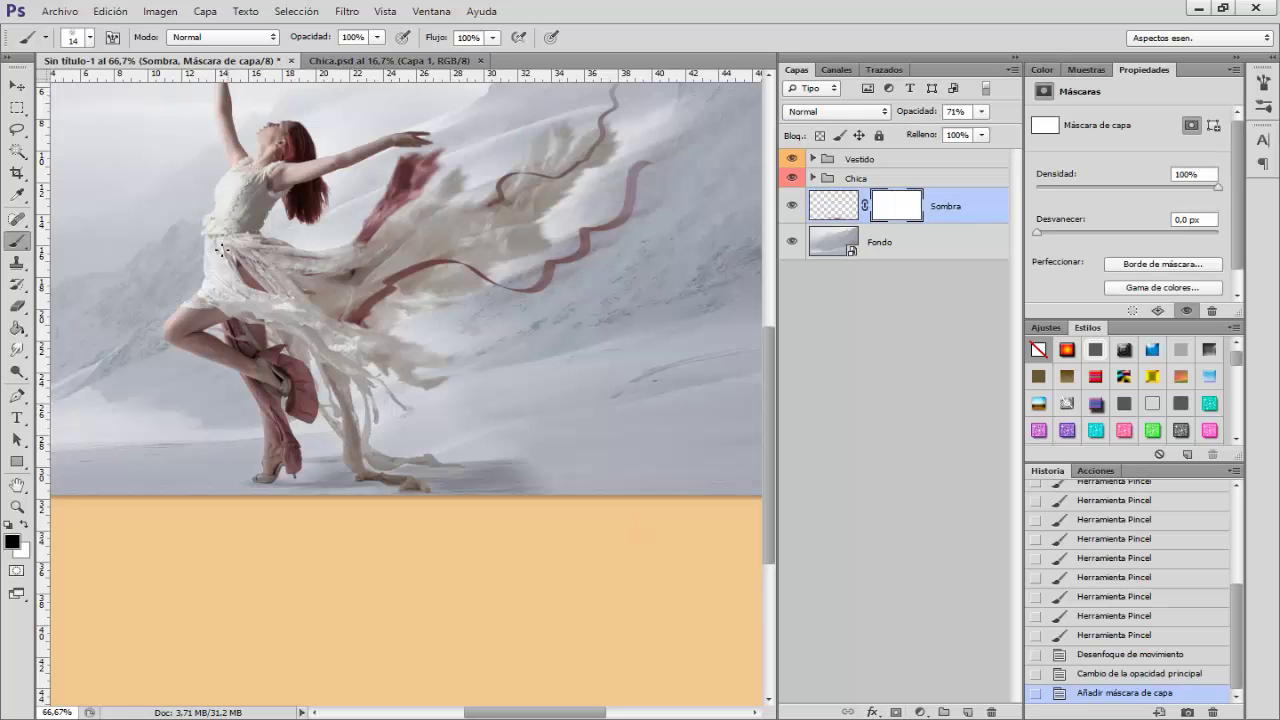
- Fade the shadow edges near the feet with a soft round 137 px brush at 18% opacity
right_click(334, 258)
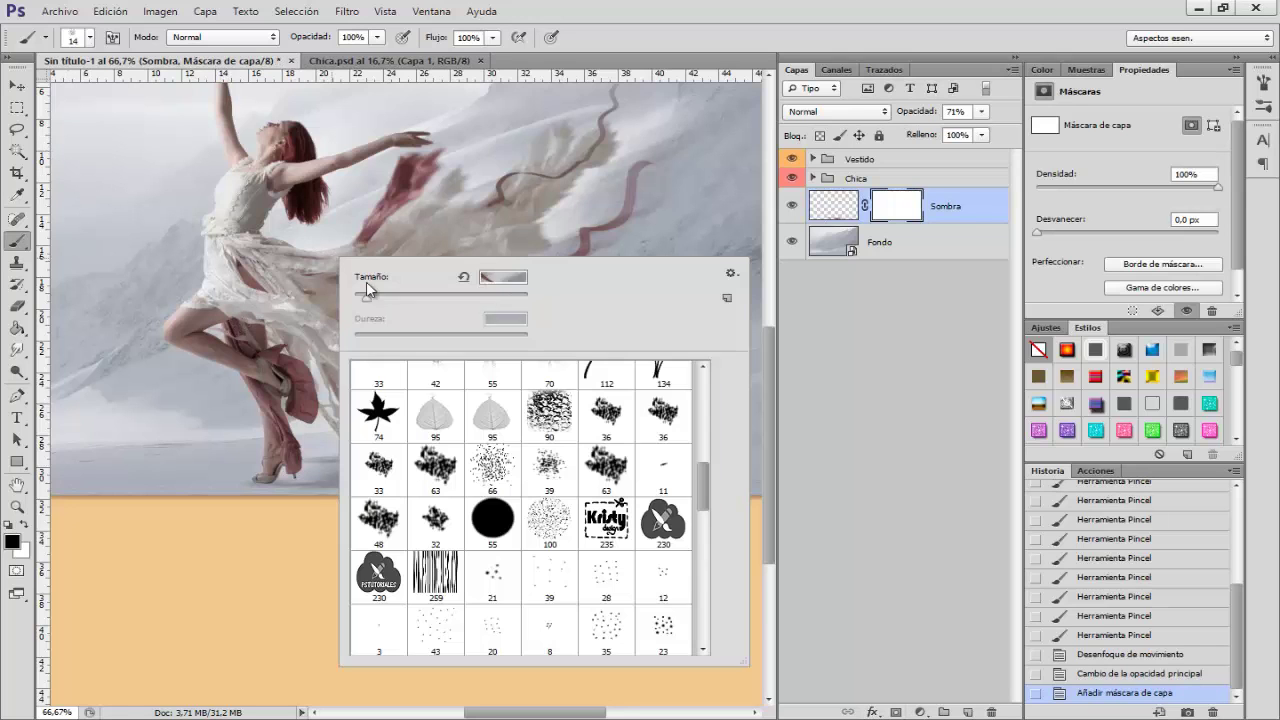
left_click_drag(694, 503, 700, 375)
left_click(378, 400)
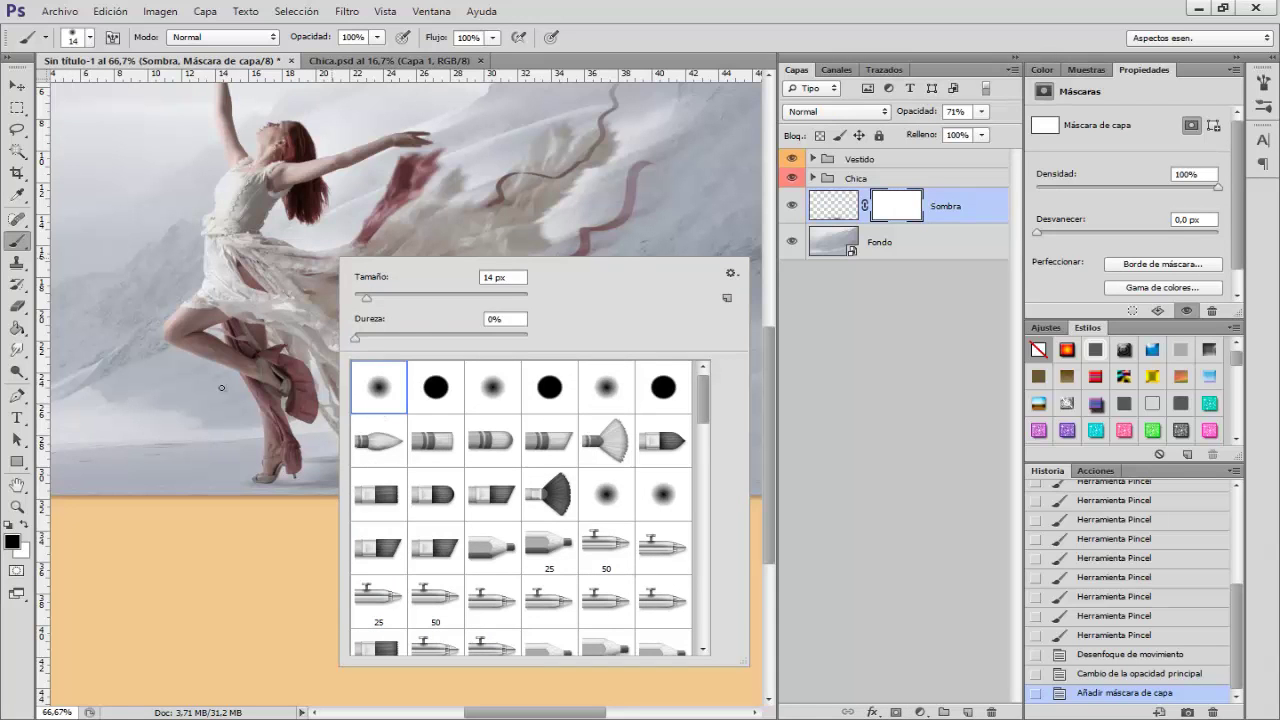
key("Return")
left_click_drag(249, 354, 300, 354)
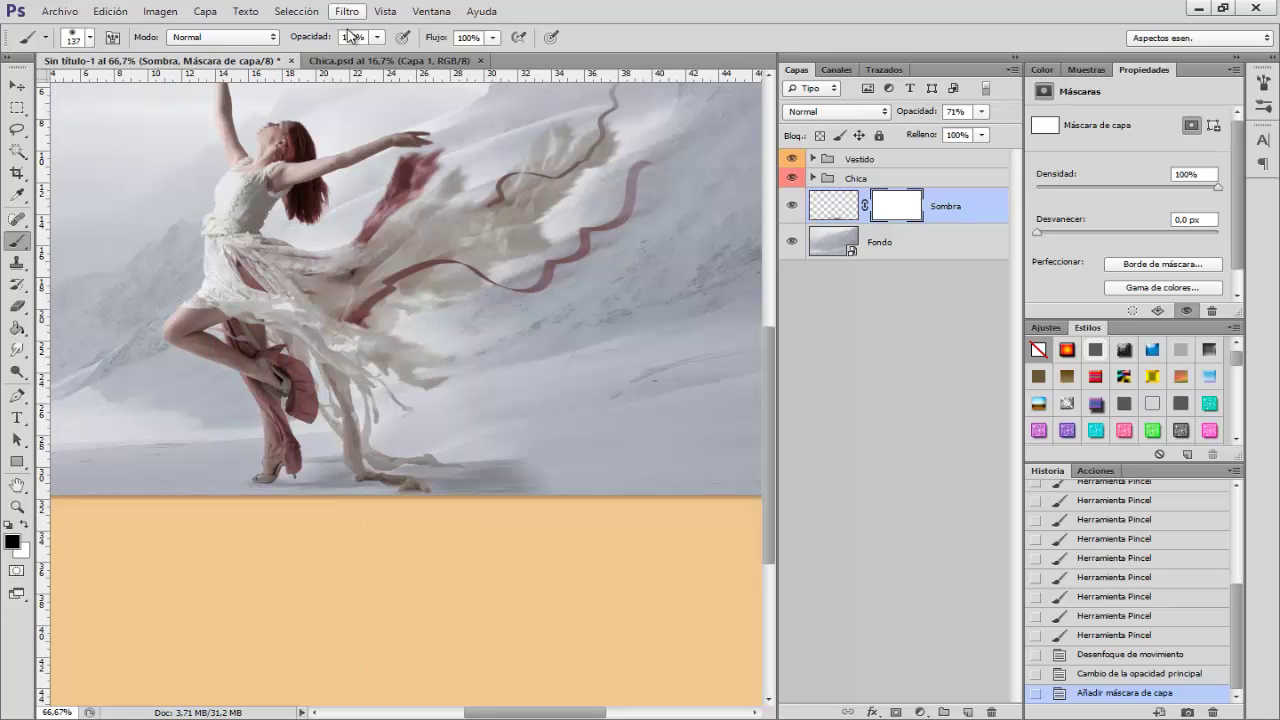
left_click_drag(320, 40, 257, 40)
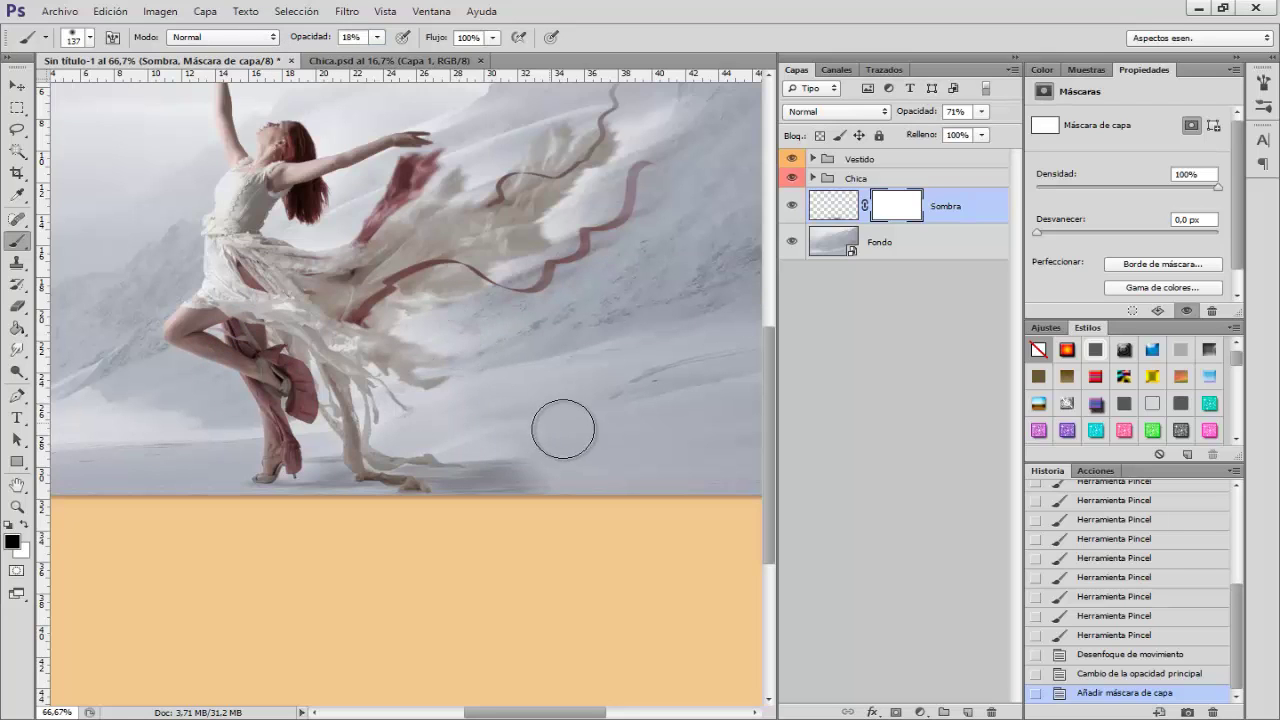
mouse_move(549, 444)
left_mouse_down()
mouse_move(500, 429)
mouse_move(537, 437)
left_mouse_up()
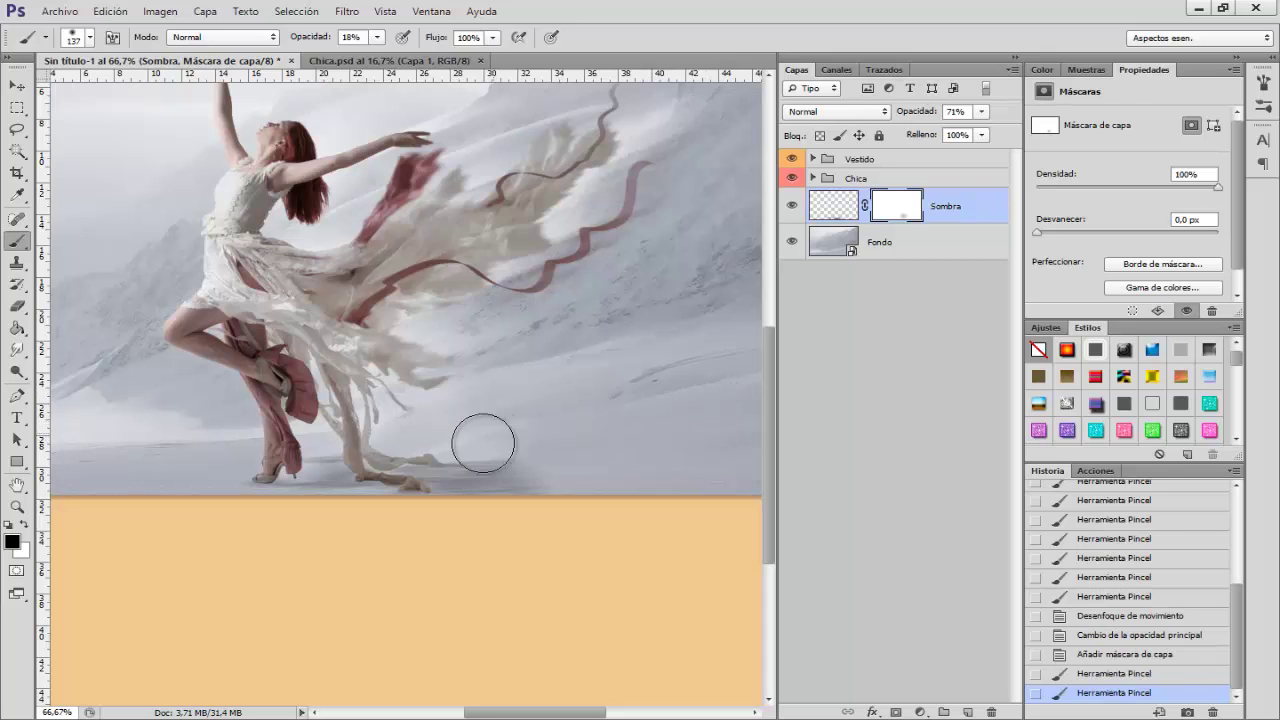
mouse_move(498, 451)
left_mouse_down()
mouse_move(500, 434)
mouse_move(457, 434)
mouse_move(480, 434)
left_mouse_up()
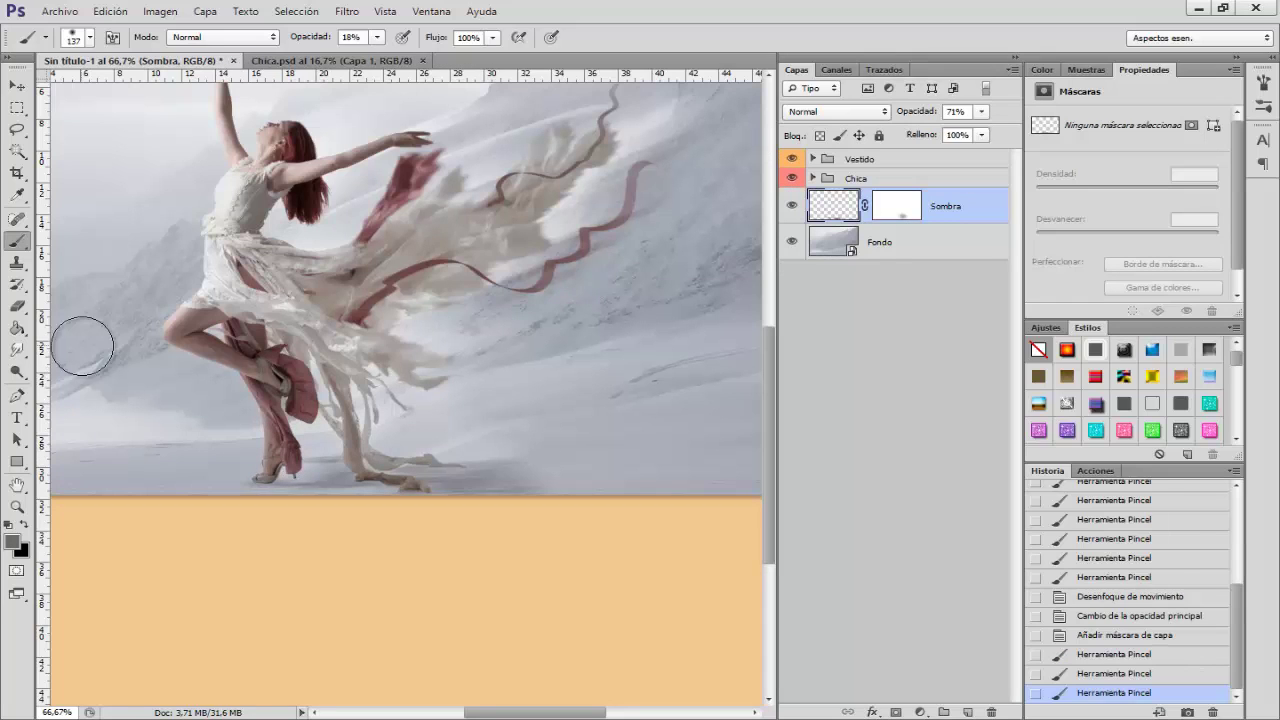
- Smudge the shadow edges near the feet and add a new Capa 1 layer above Fondo
left_click(17, 349)
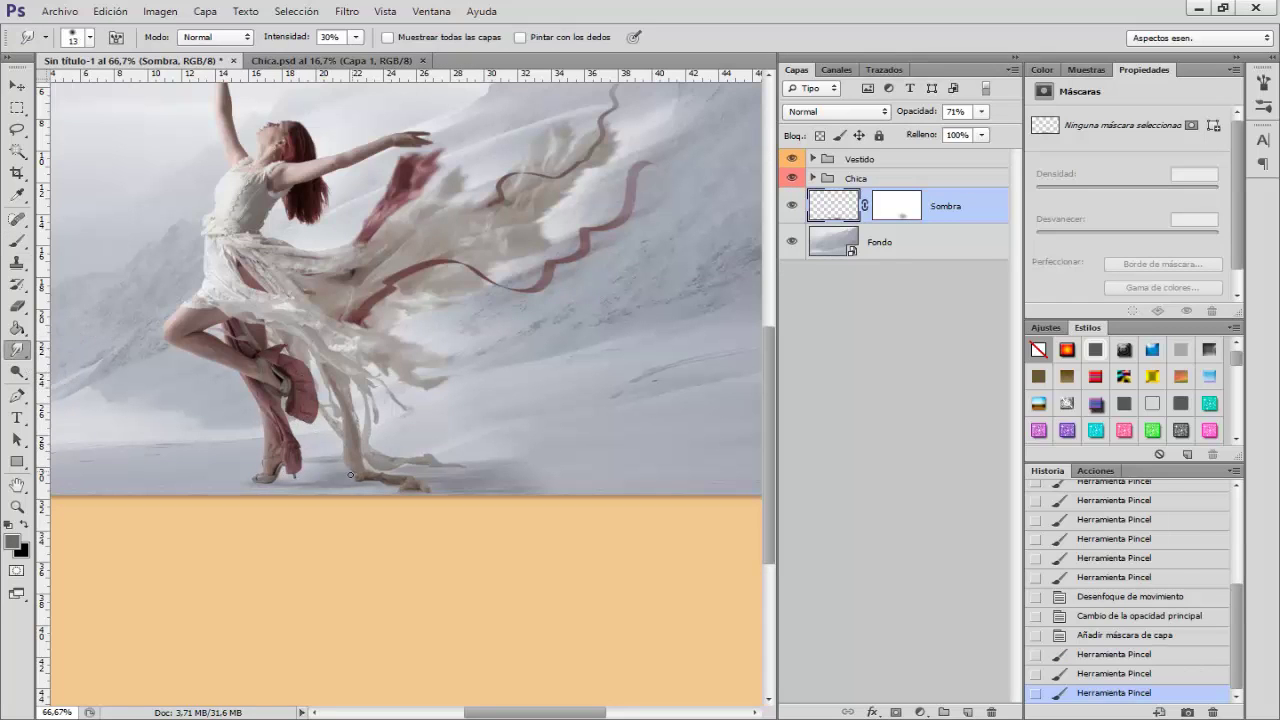
left_click_drag(360, 476, 350, 481)
left_click_drag(350, 481, 416, 472)
left_click_drag(412, 478, 503, 494)
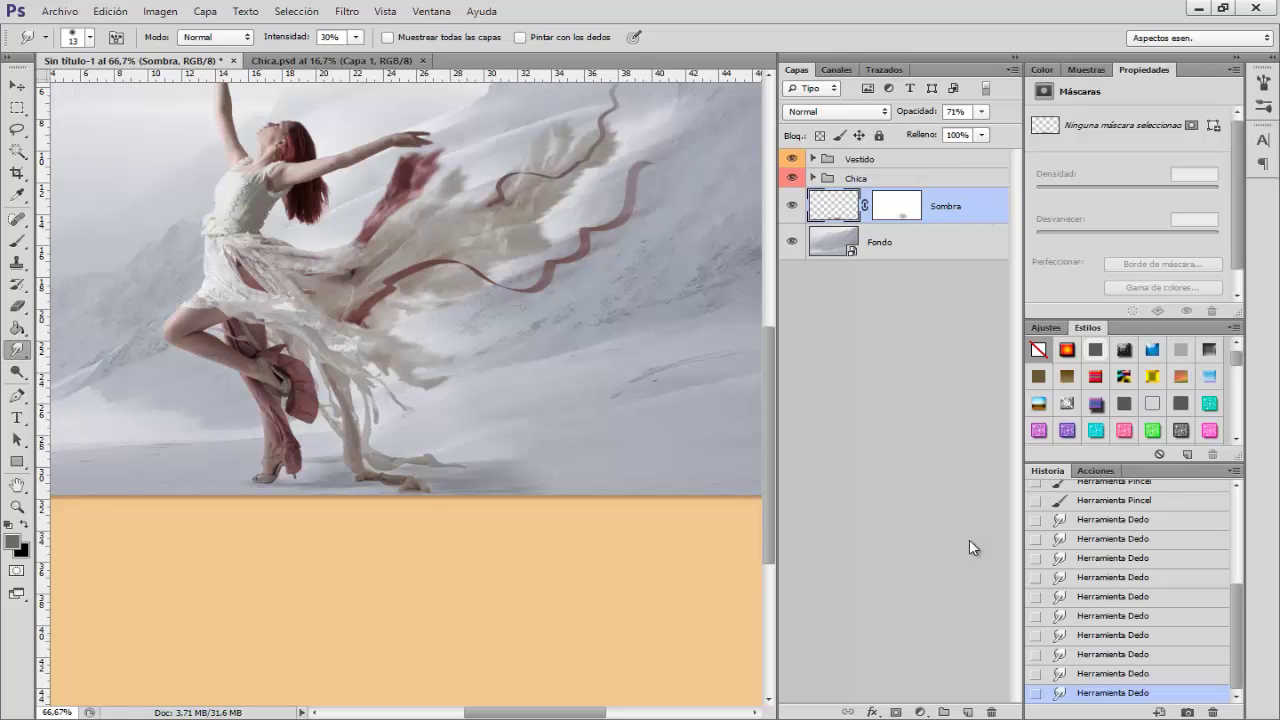
left_click(883, 246)
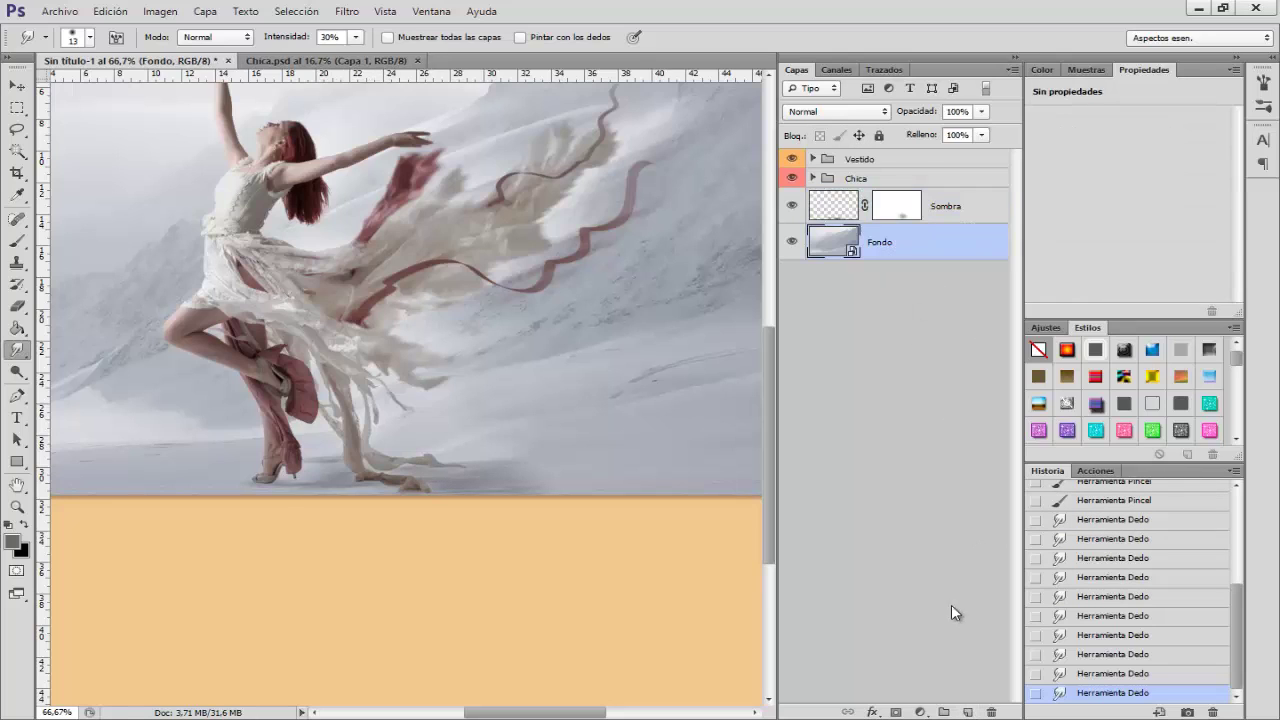
left_click(968, 712)
- On Capa 1, dab faint shading under the feet with a 23 px brush at 20% opacity
key("b")
right_click(276, 310)
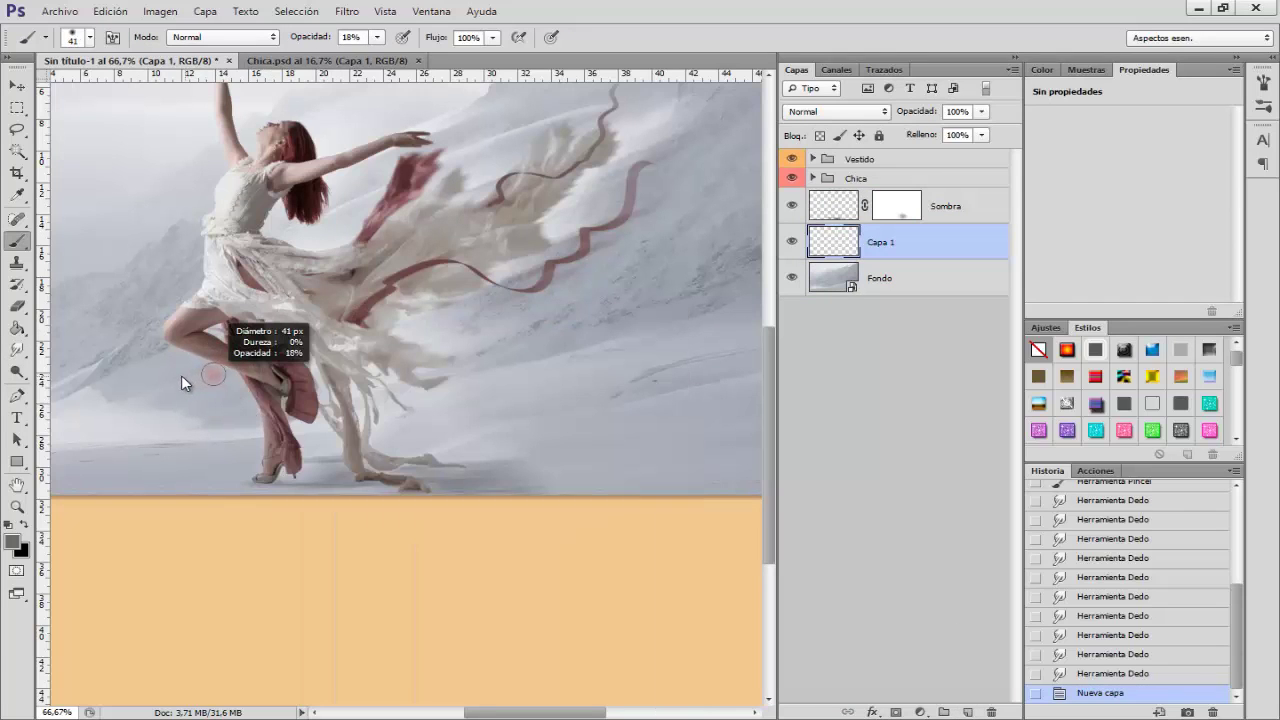
left_click_drag(196, 381, 181, 375)
left_click_drag(308, 40, 310, 42)
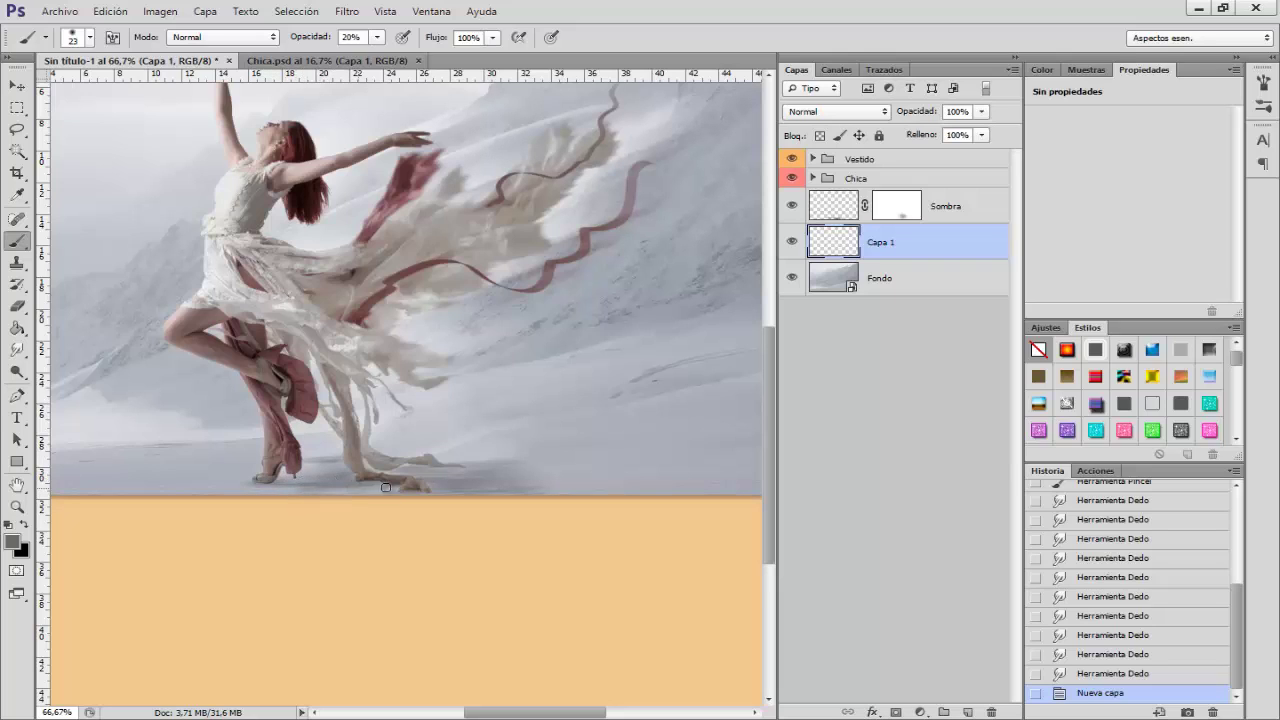
left_click(345, 473)
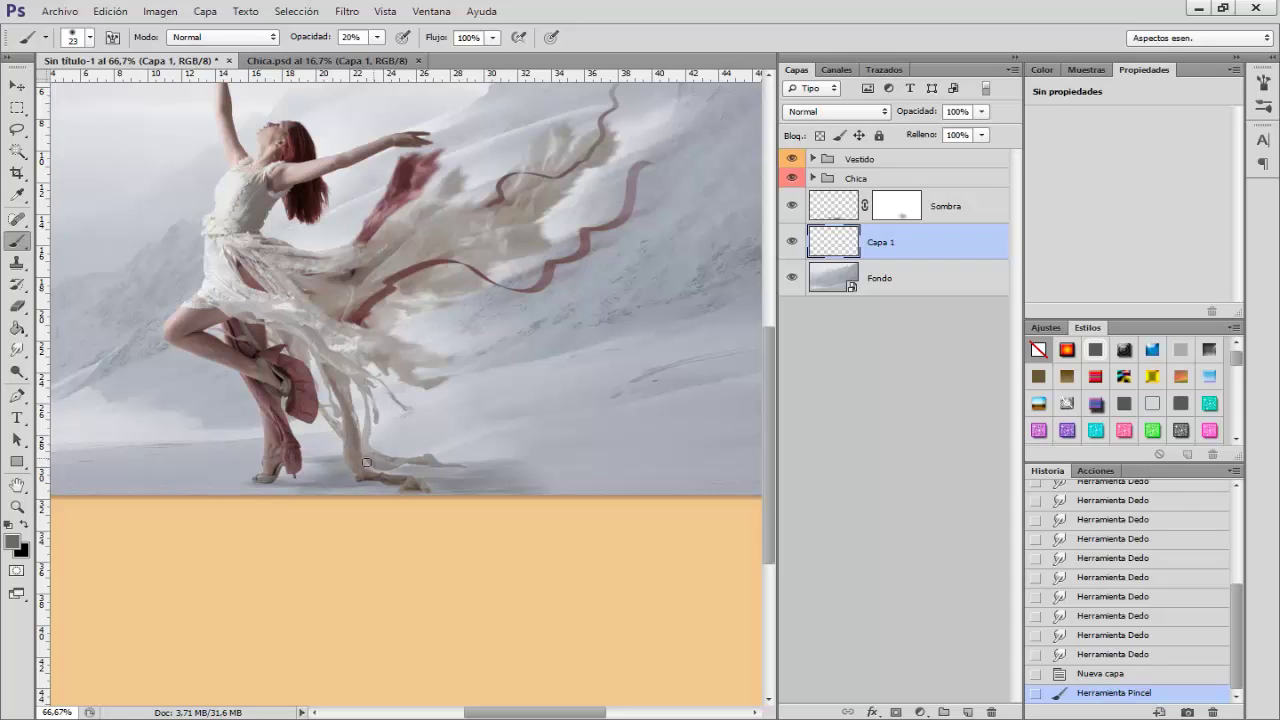
left_click(372, 468)
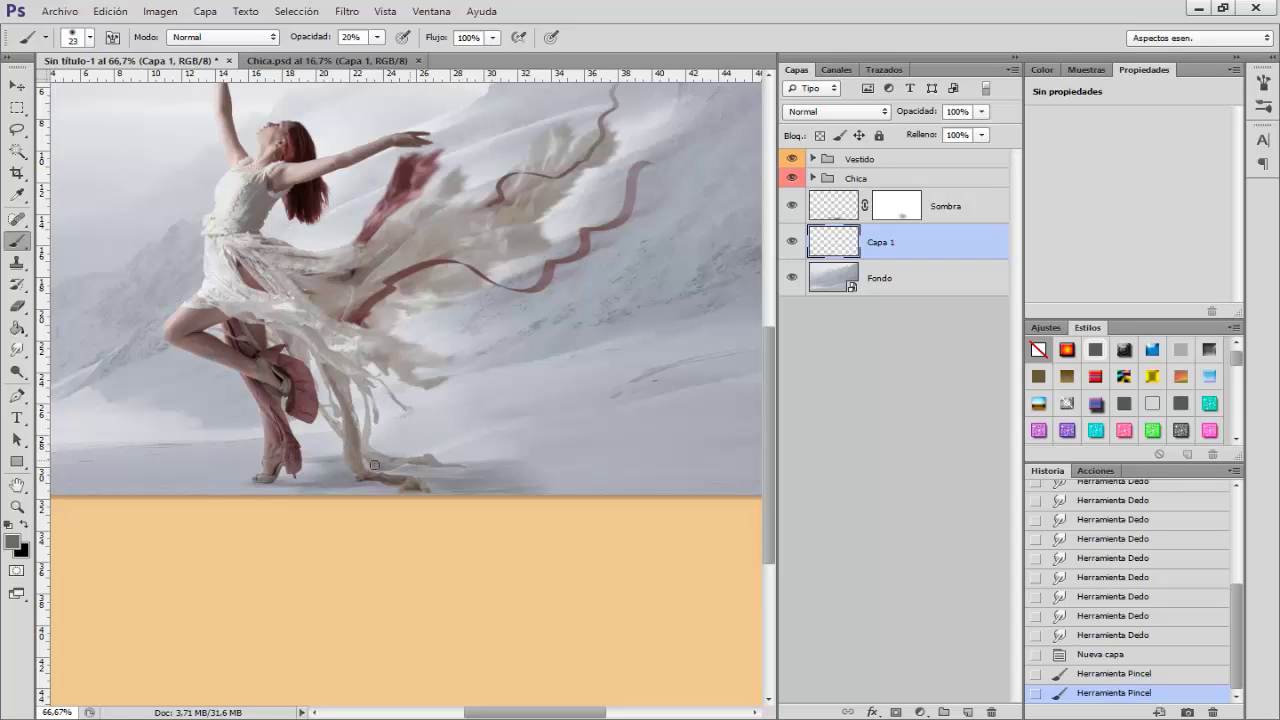
left_click(399, 469)
left_click(375, 476)
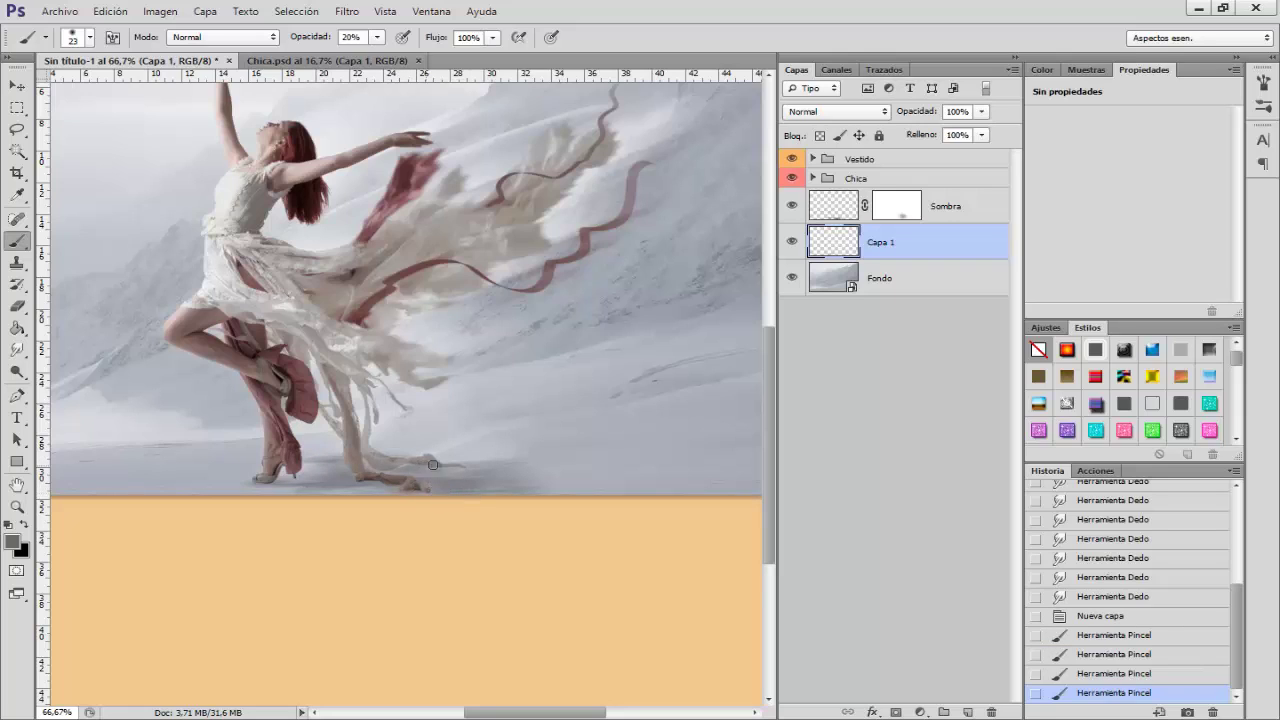
left_click(397, 471)
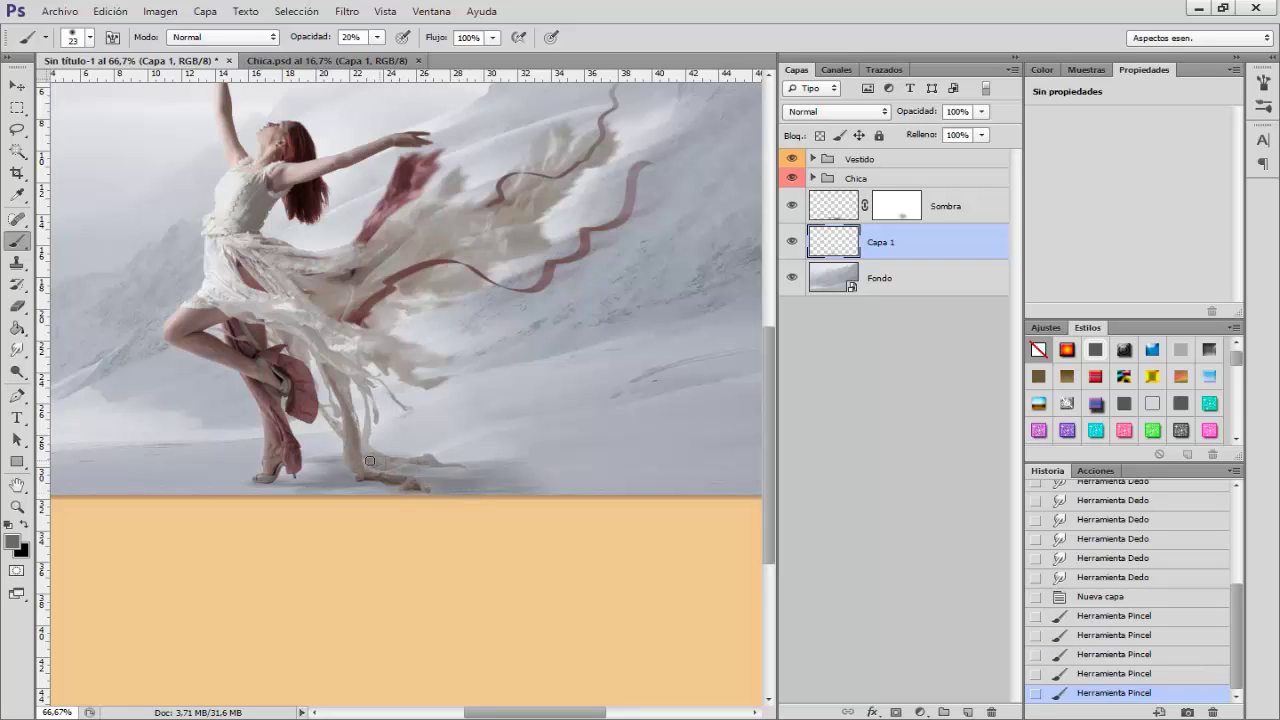
left_click(427, 463)
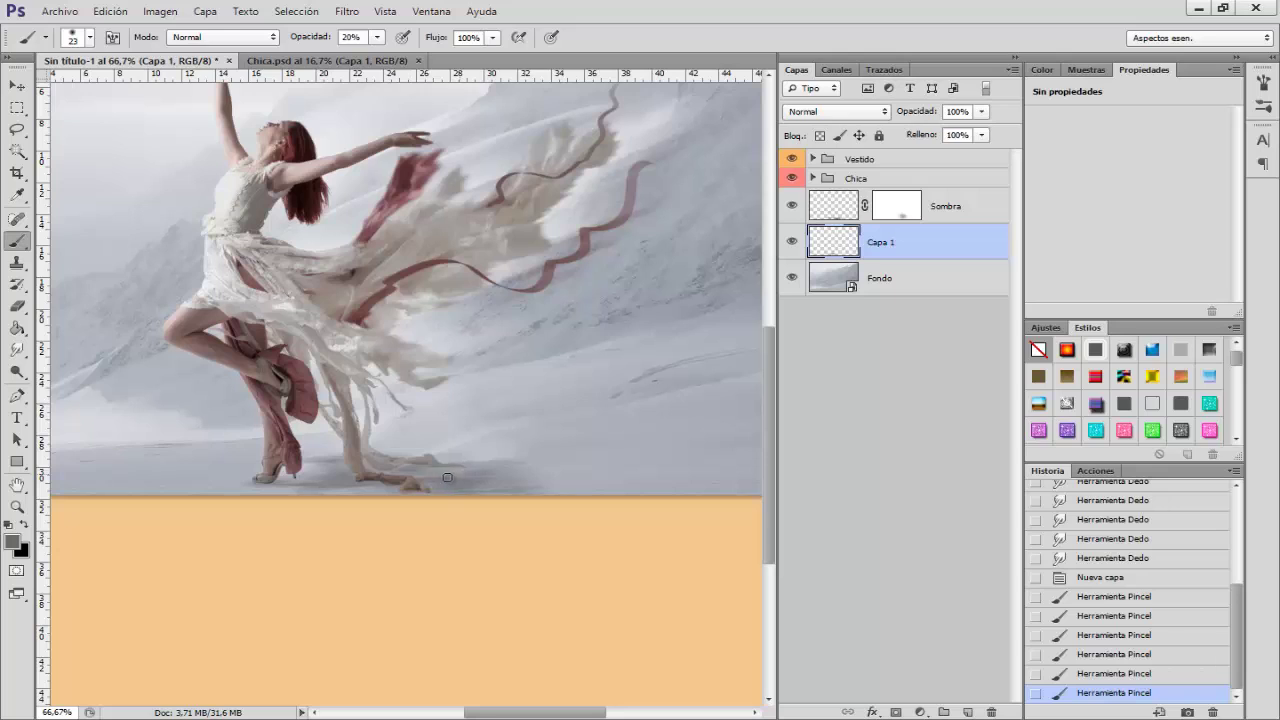
left_click(447, 477)
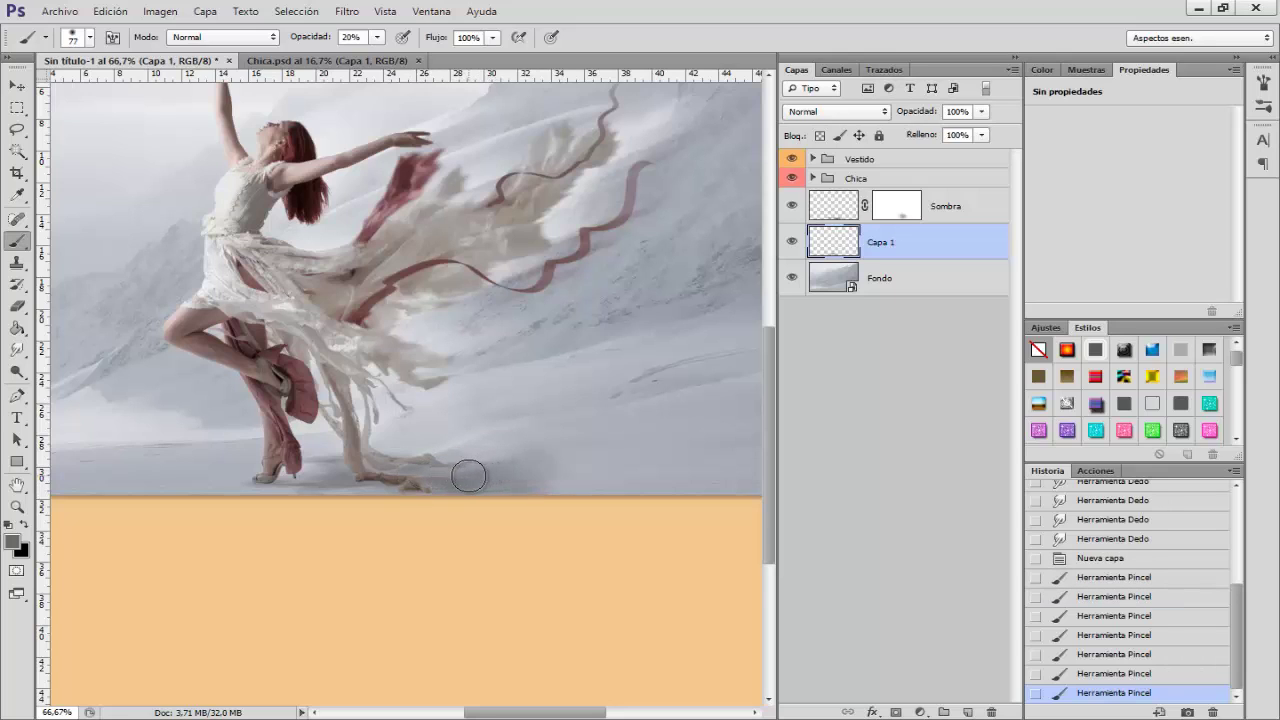
left_click_drag(551, 463, 431, 466)
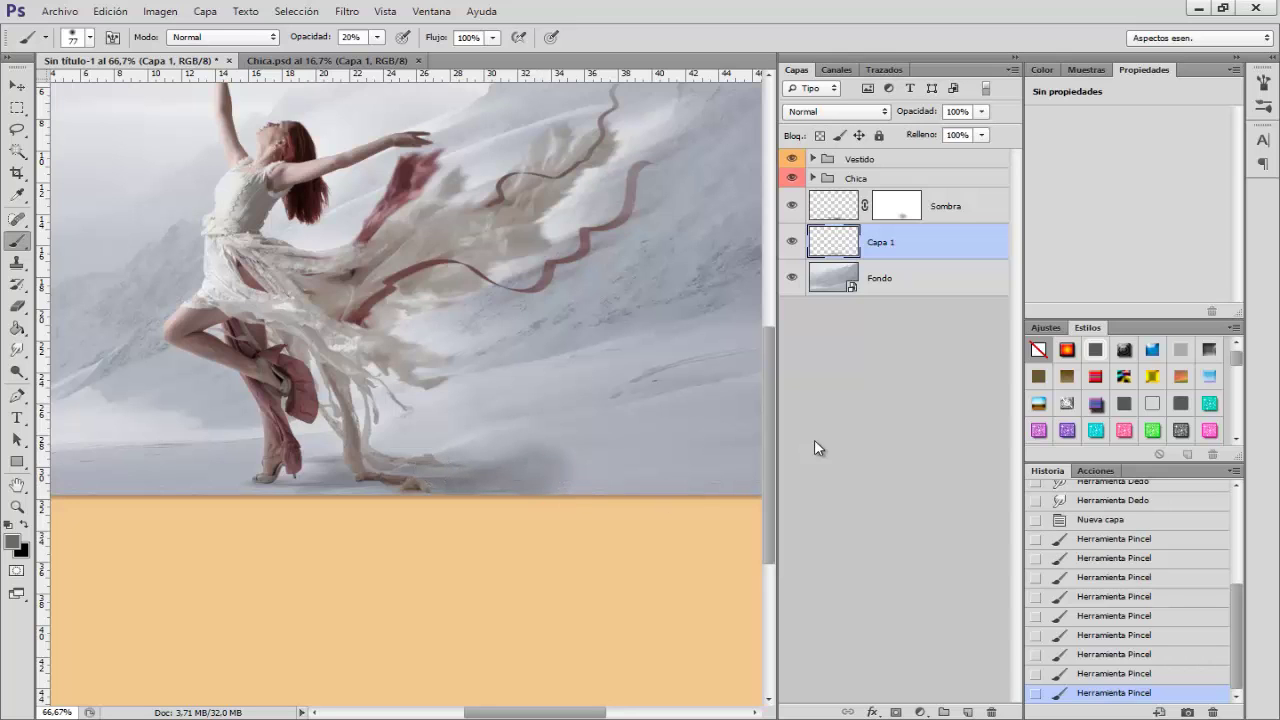
- Soften Capa 1 with a 2 px Gaussian blur and lower its layer opacity
left_click(347, 12)
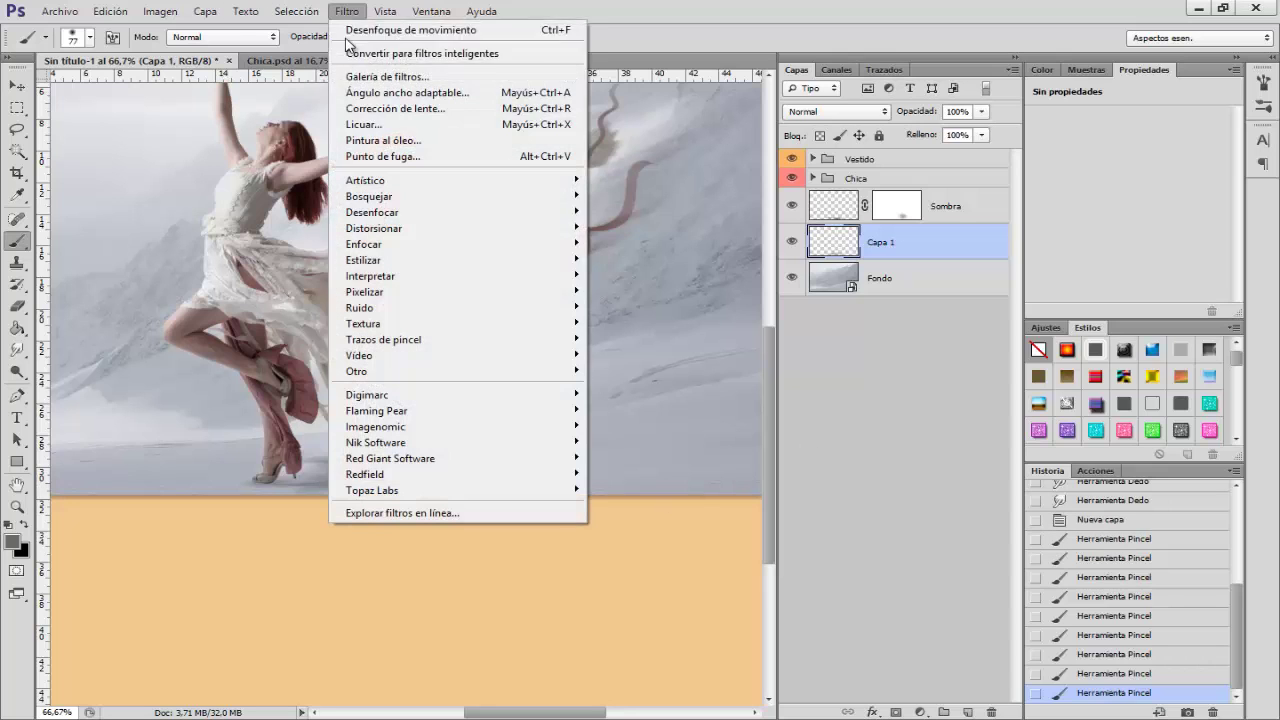
mouse_move(372, 212)
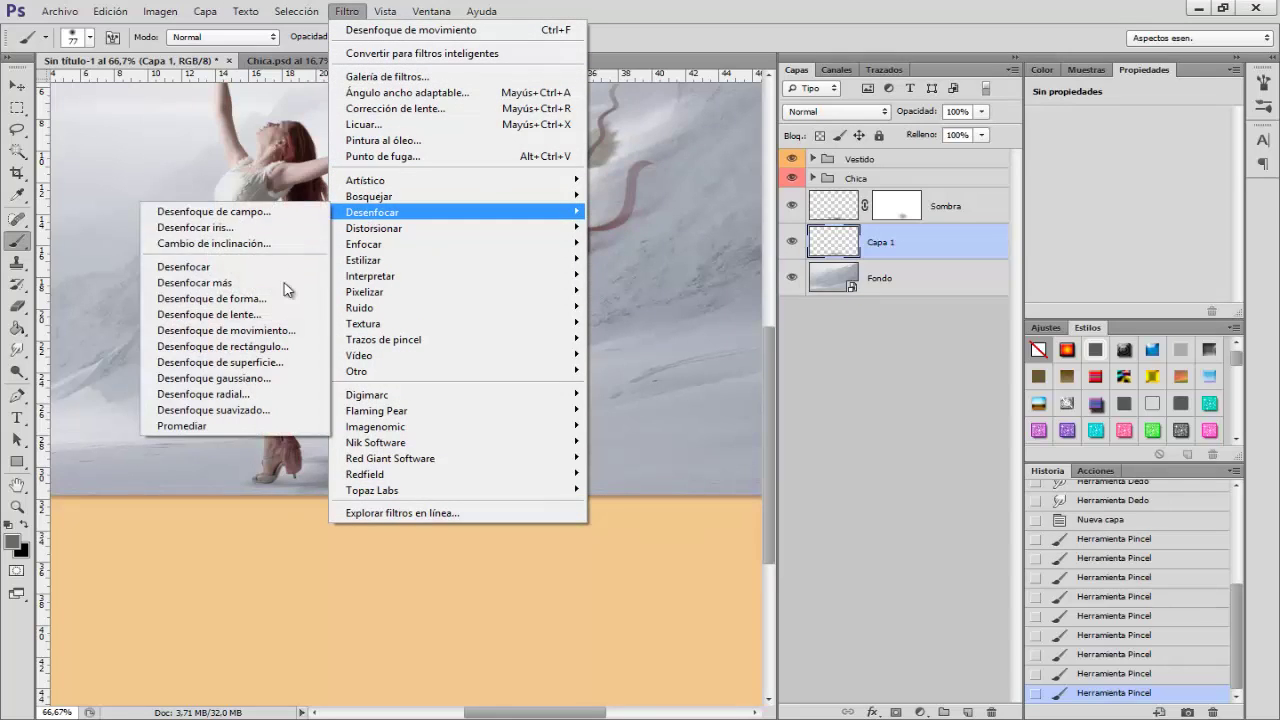
left_click(262, 378)
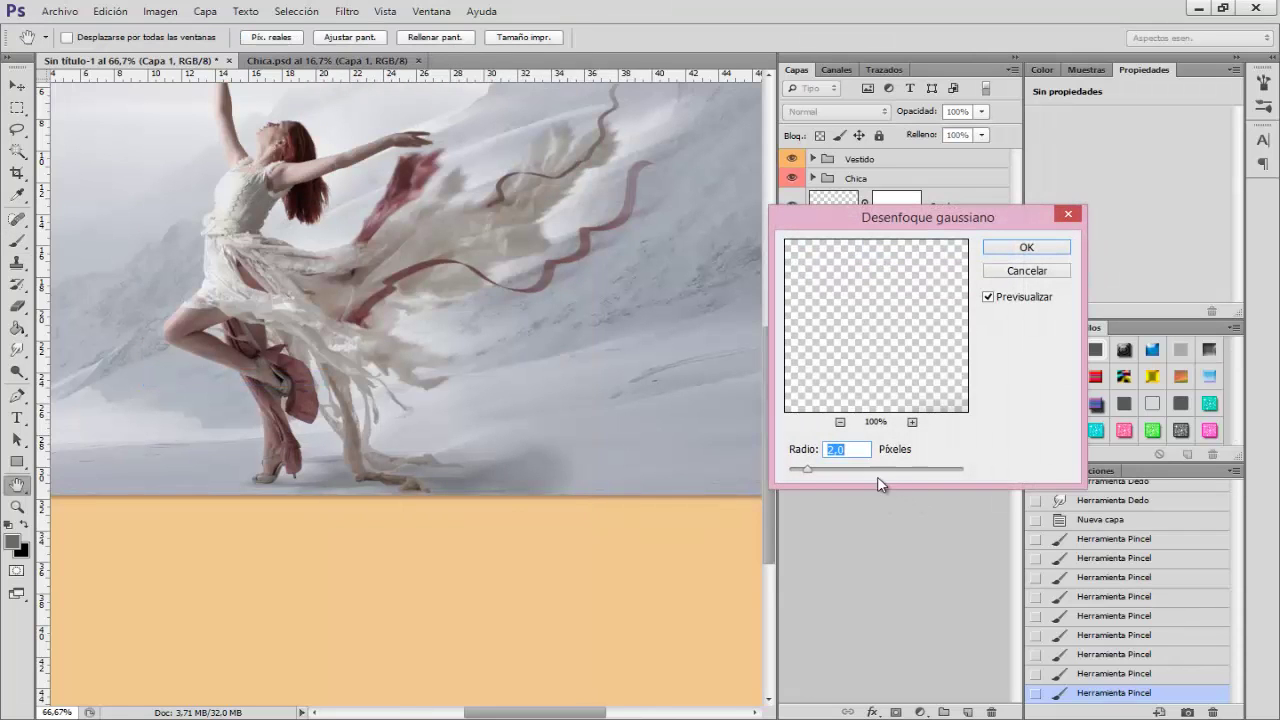
left_click(1026, 248)
mouse_move(915, 117)
left_mouse_down()
mouse_move(1051, 104)
mouse_move(985, 111)
left_mouse_up()
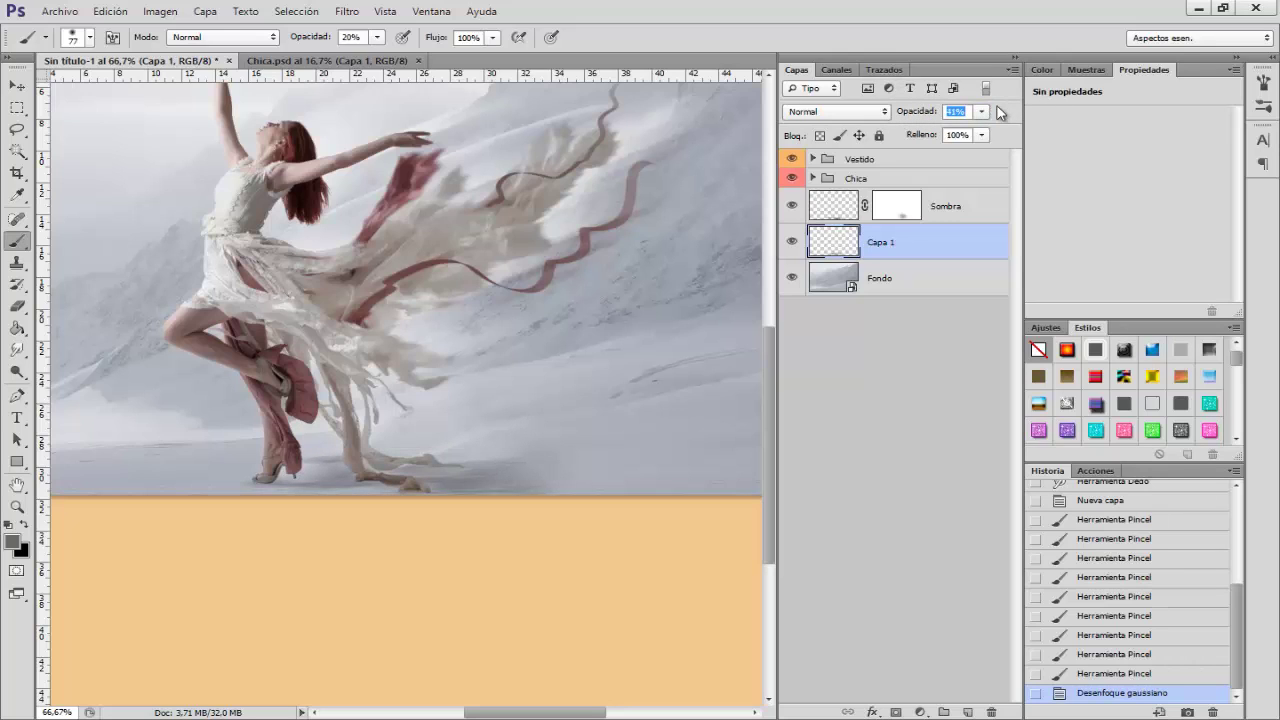
key("Return")
key("alt+bracketright")
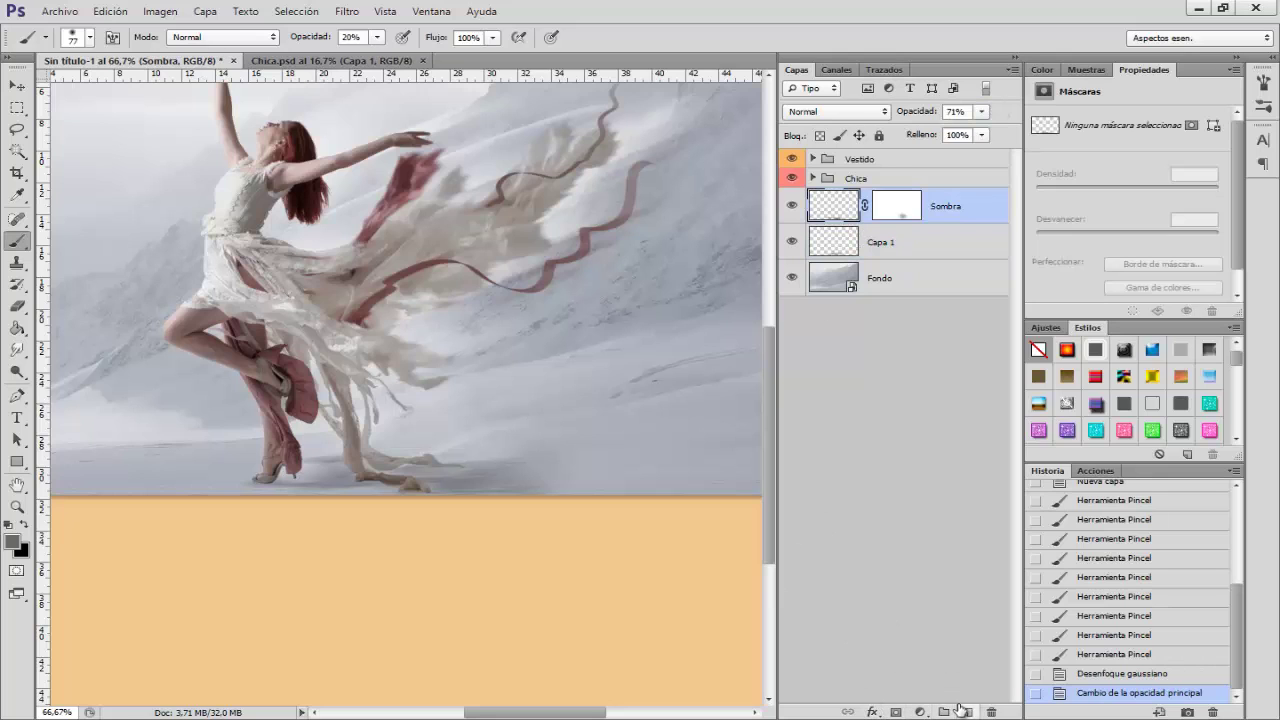
- Add a new layer, size the brush to 38 and set the foreground to grey 696a6d
left_click(967, 712)
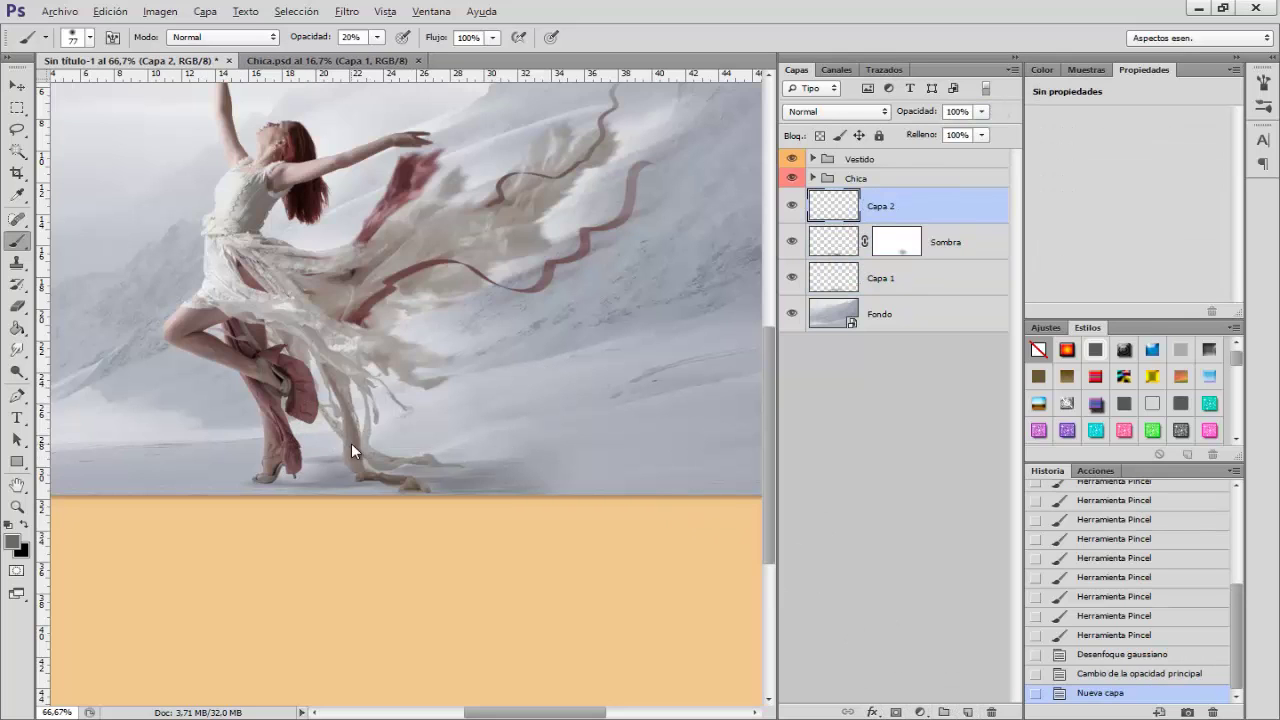
left_click_drag(354, 461, 330, 461)
left_click_drag(411, 465, 259, 486)
left_click(14, 541)
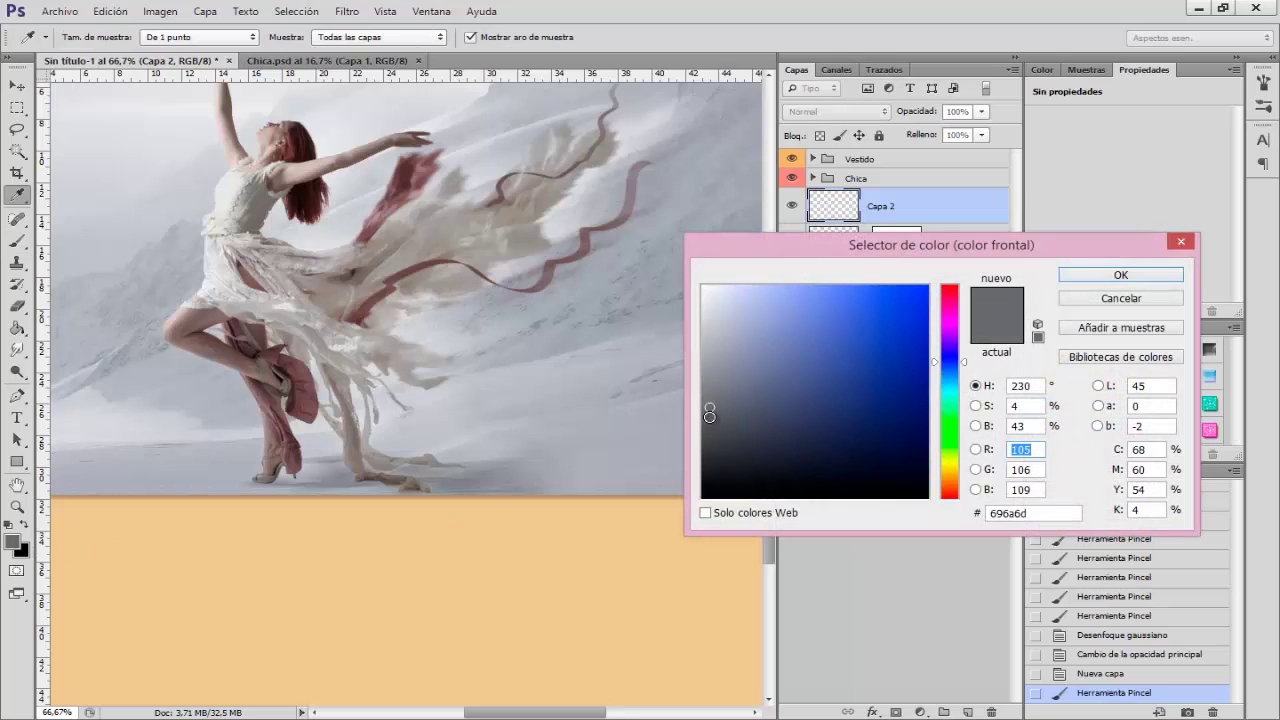
left_click(1090, 278)
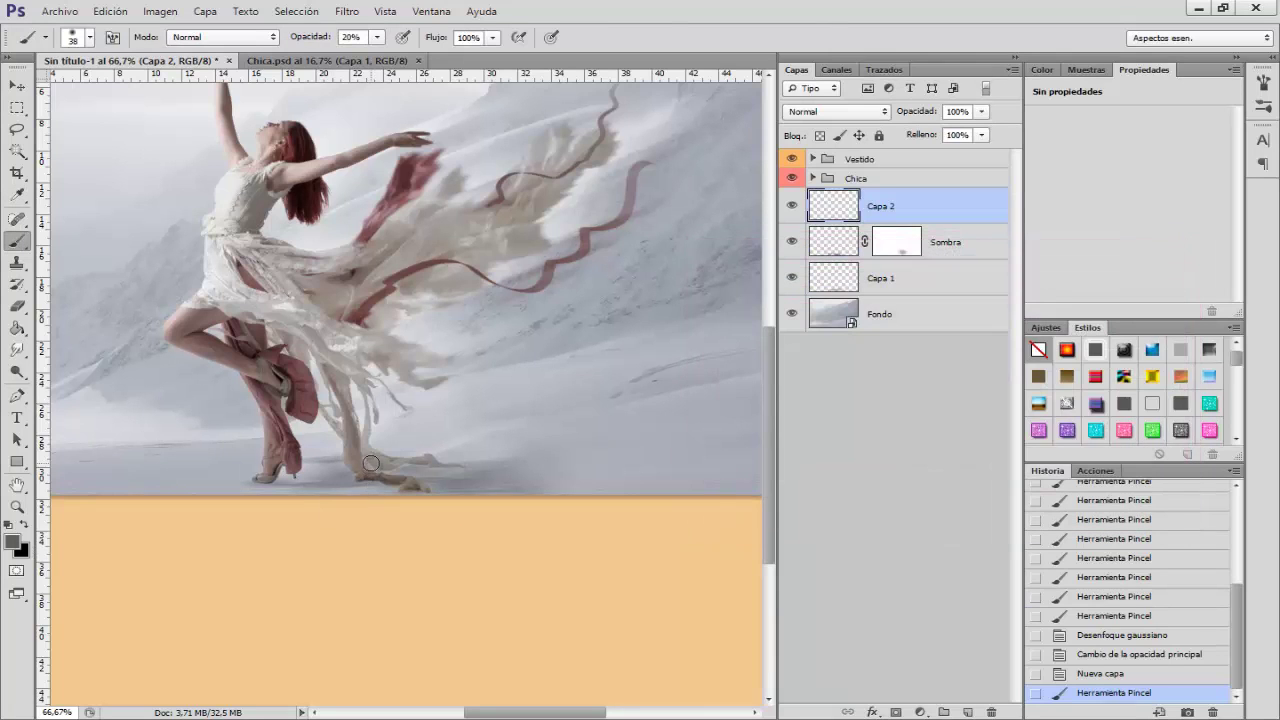
- Paint faint grey shadow around the dancer's feet and trailing fabric, enlarging the brush to 74
left_click_drag(395, 468, 442, 453)
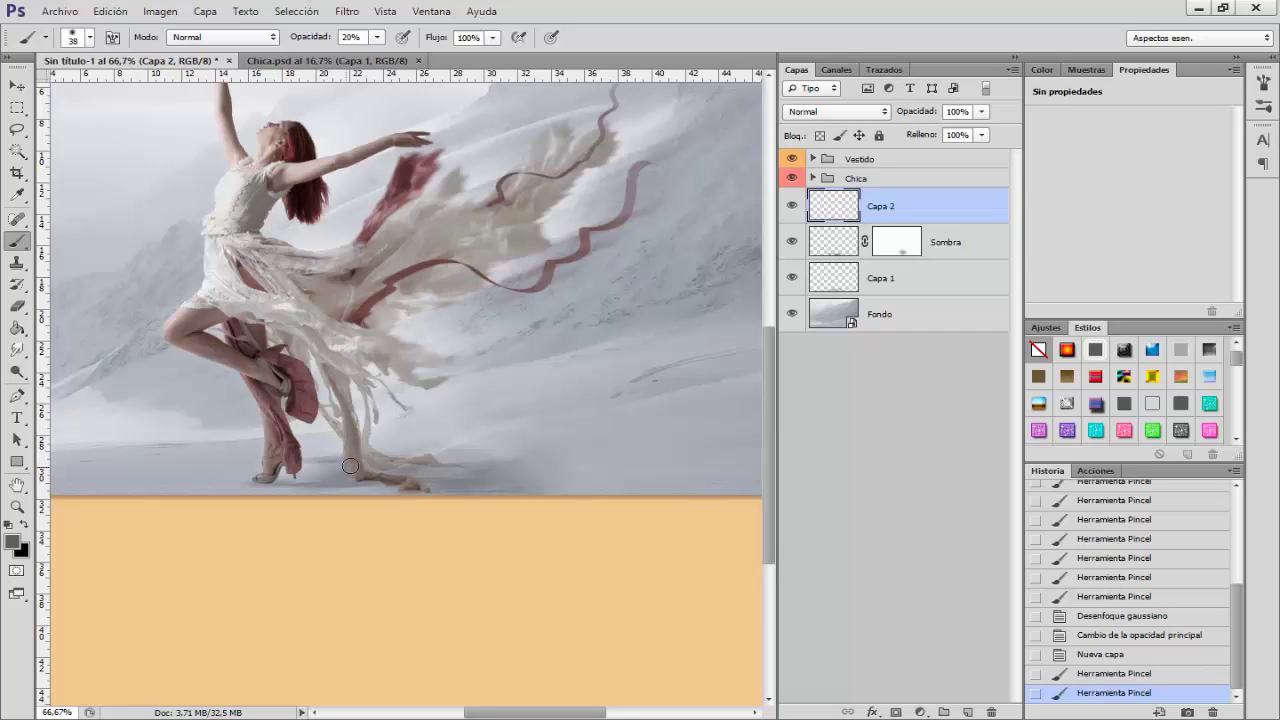
left_click_drag(350, 466, 310, 486)
left_click(268, 481)
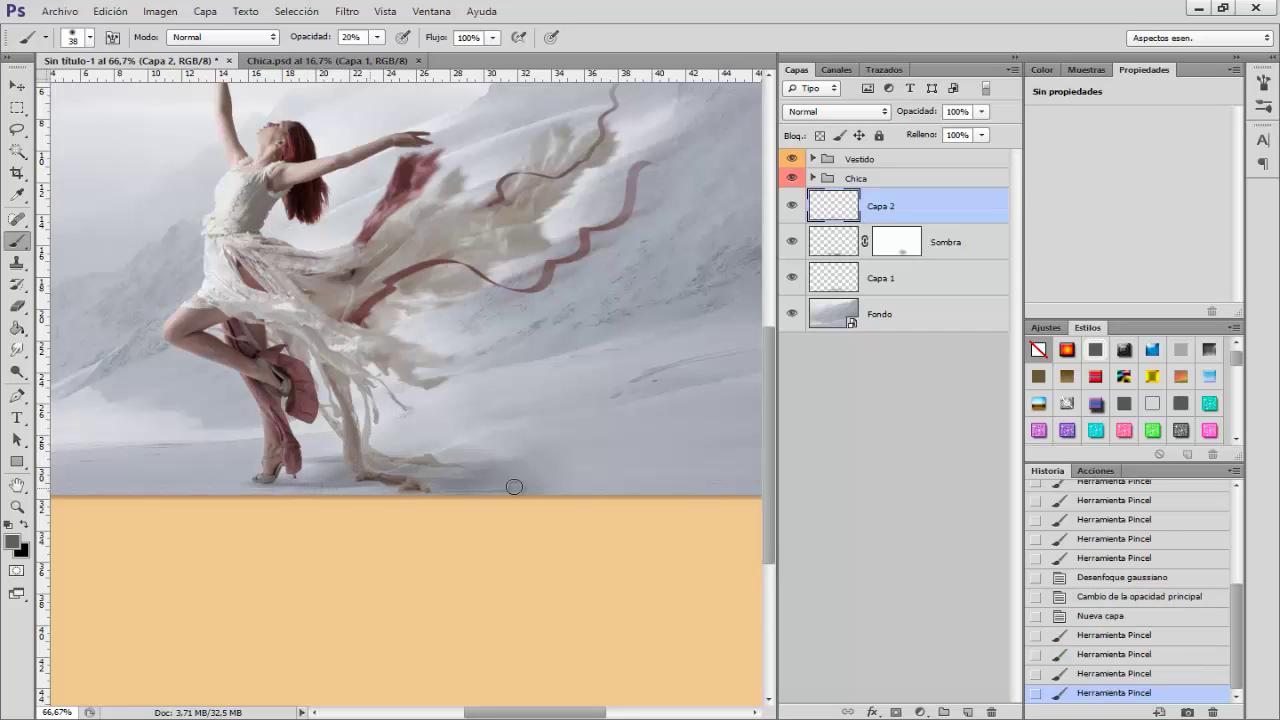
right_click(458, 467, "alt")
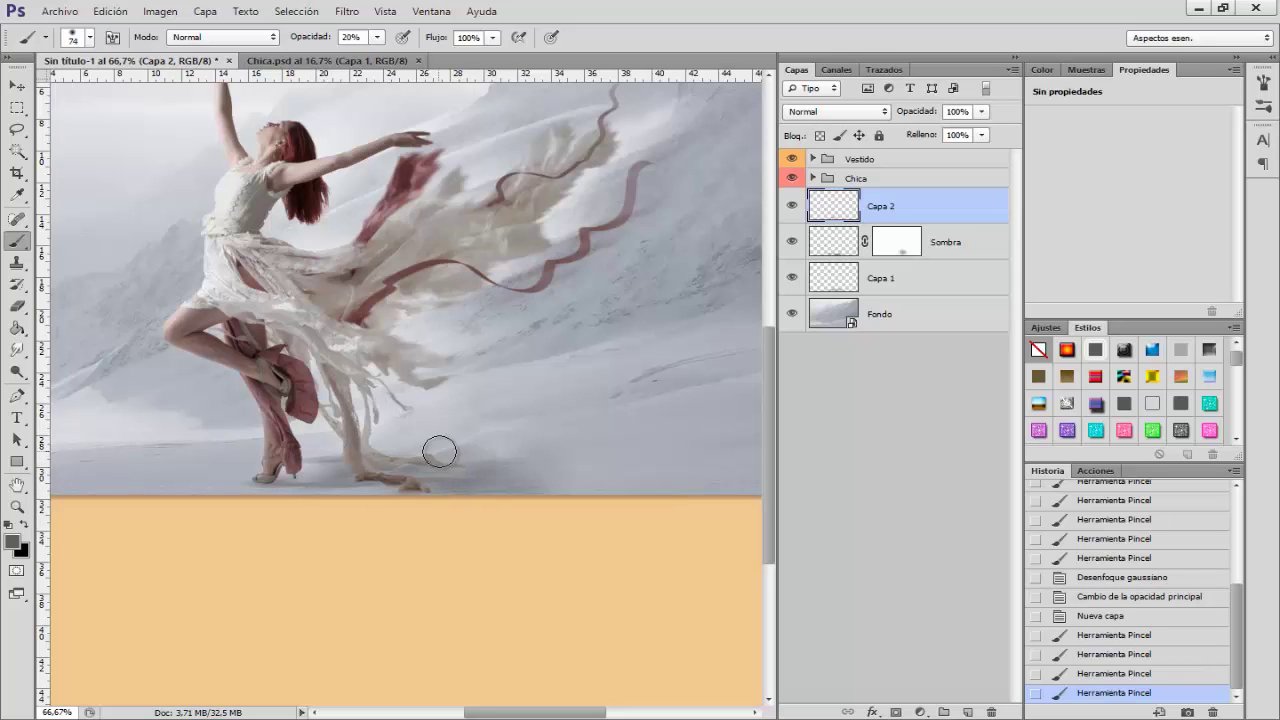
left_click_drag(373, 440, 380, 443)
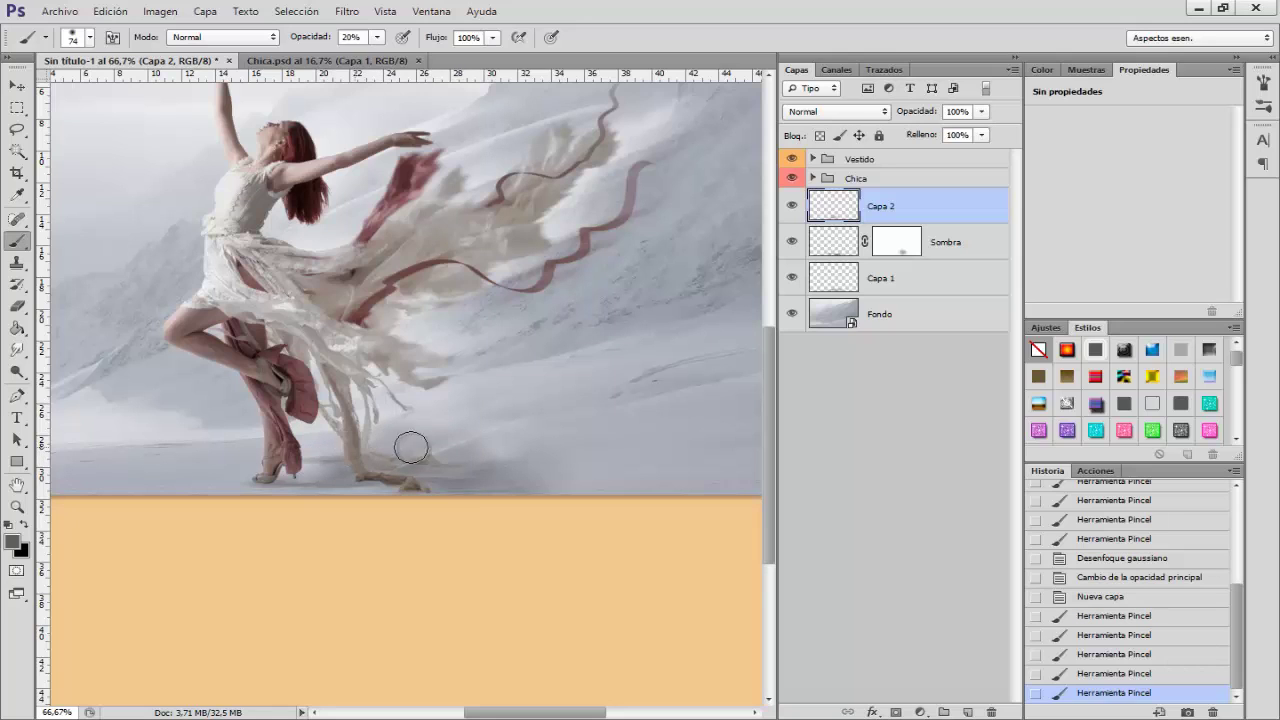
left_click_drag(483, 457, 558, 505)
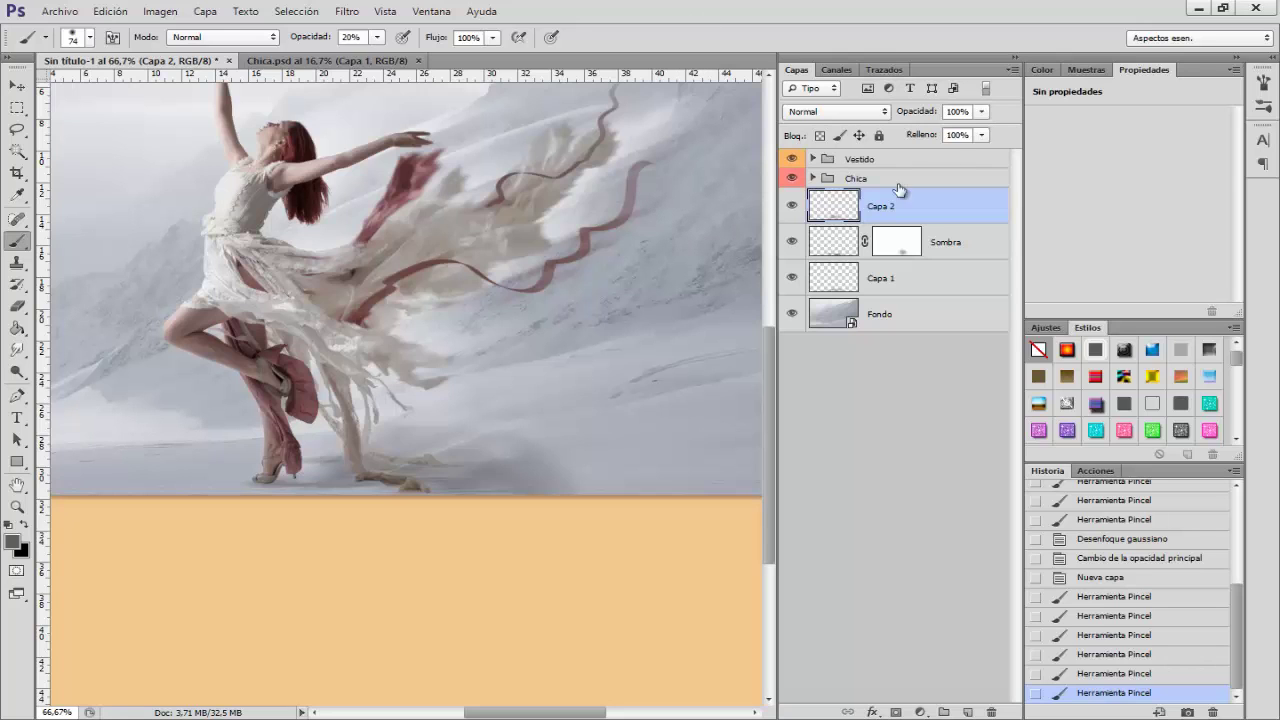
- Zoom out, expand the Vestido group and load the Lazos layer's ribbon shape as a selection
key("ctrl+minus")
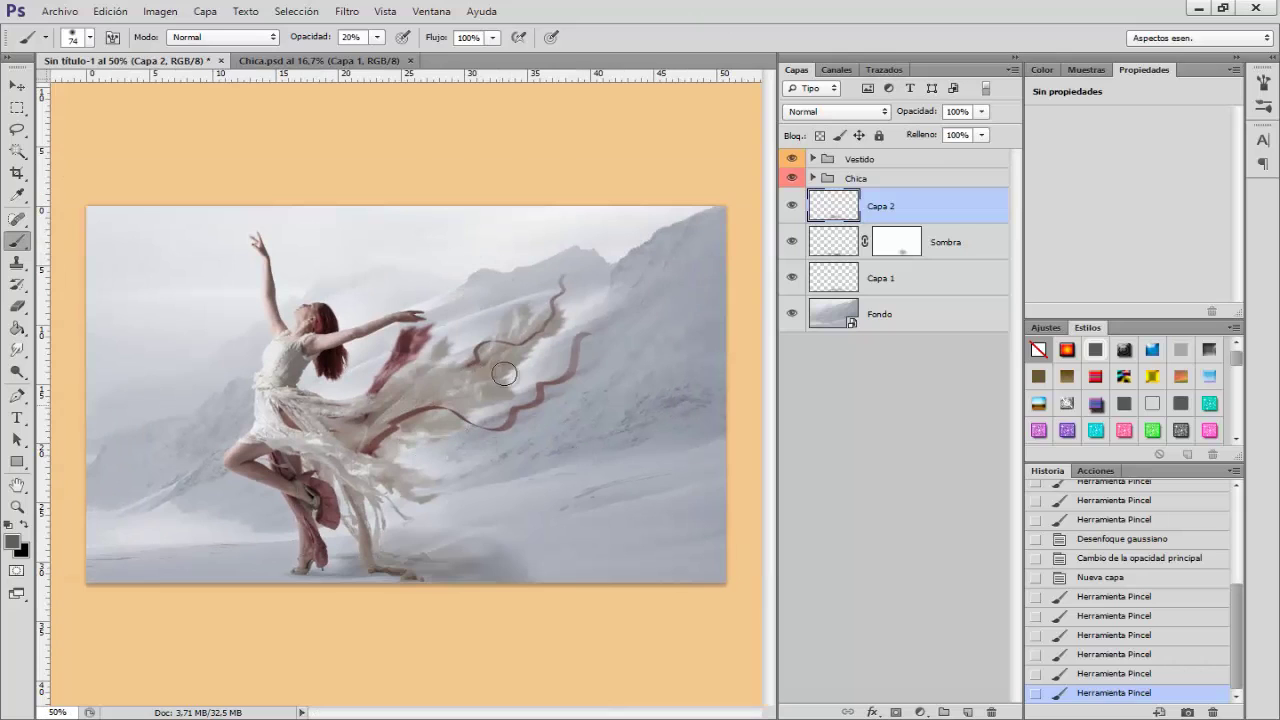
left_click(812, 159)
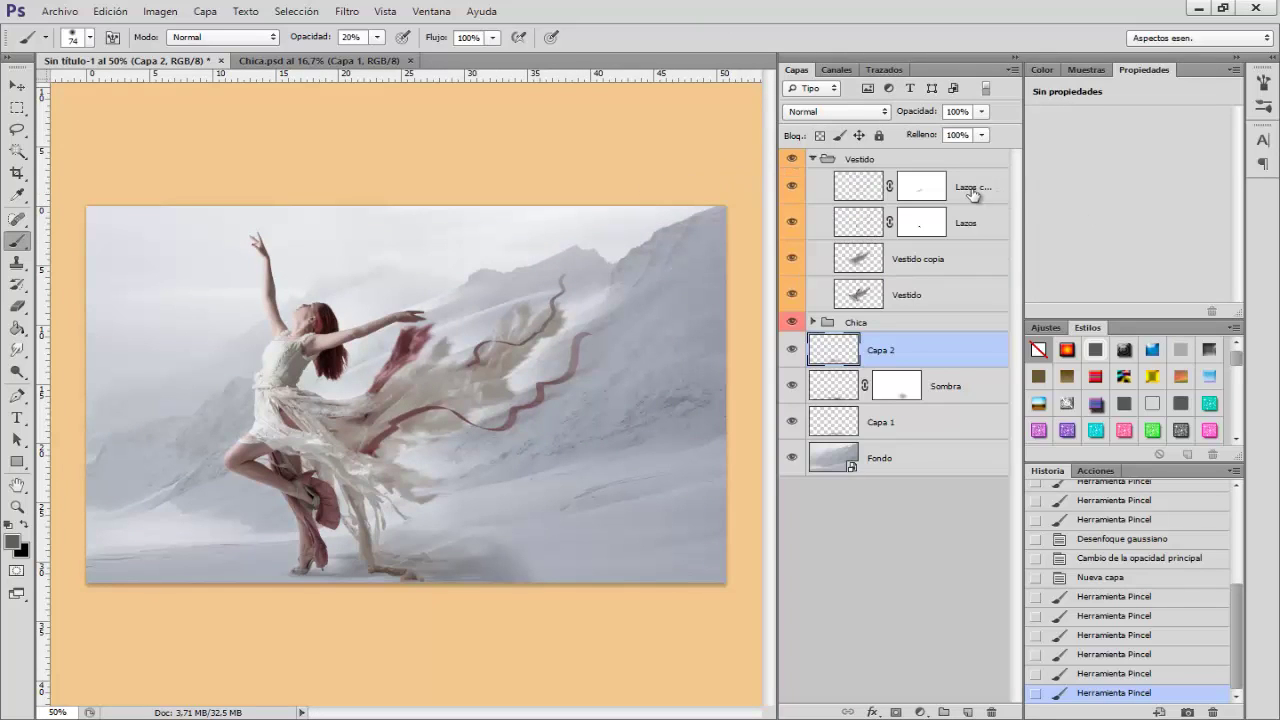
left_click(961, 227)
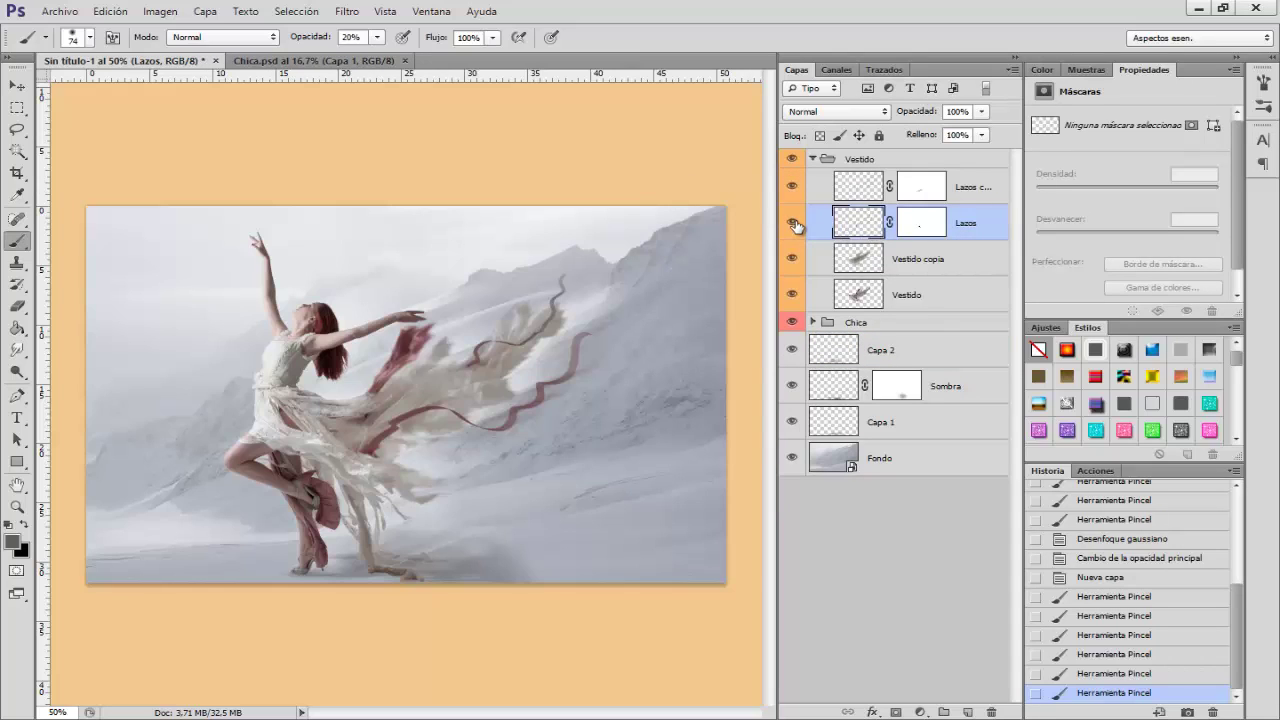
left_click(793, 222)
left_click(862, 224, "ctrl")
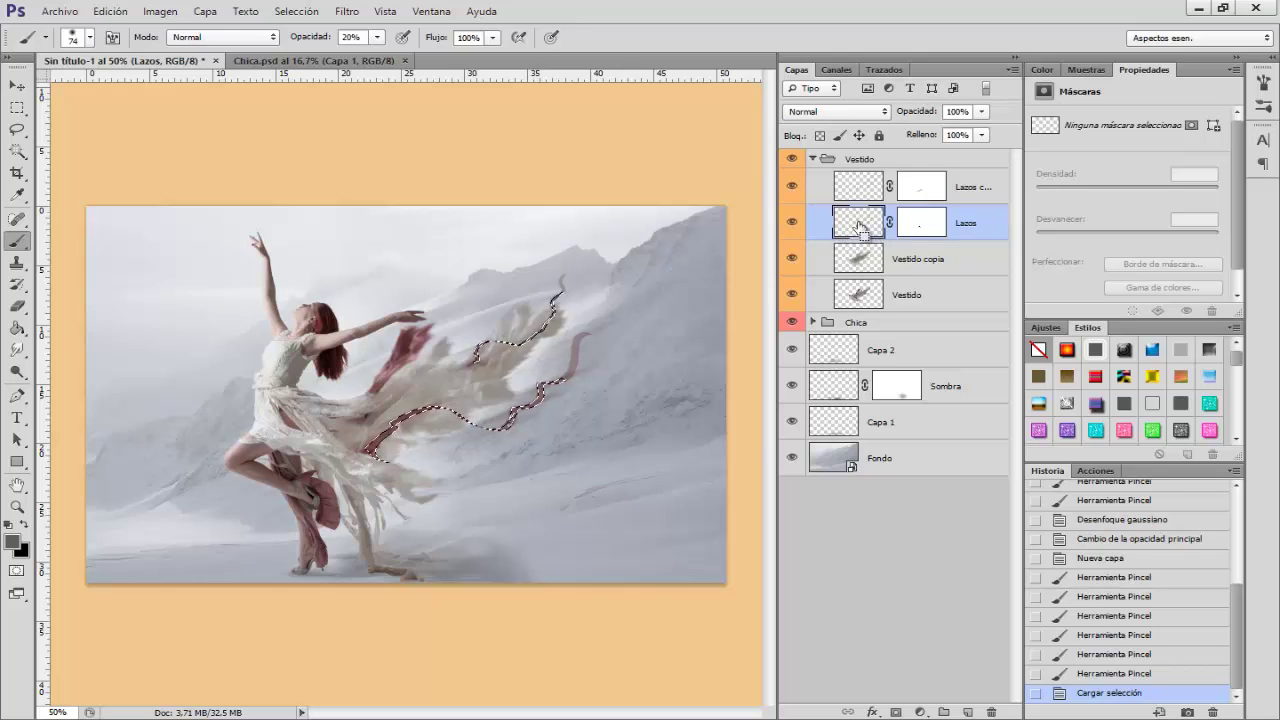
- Transform the ribbon selection, nudging it eight steps down and three right onto the snow
left_click(307, 18)
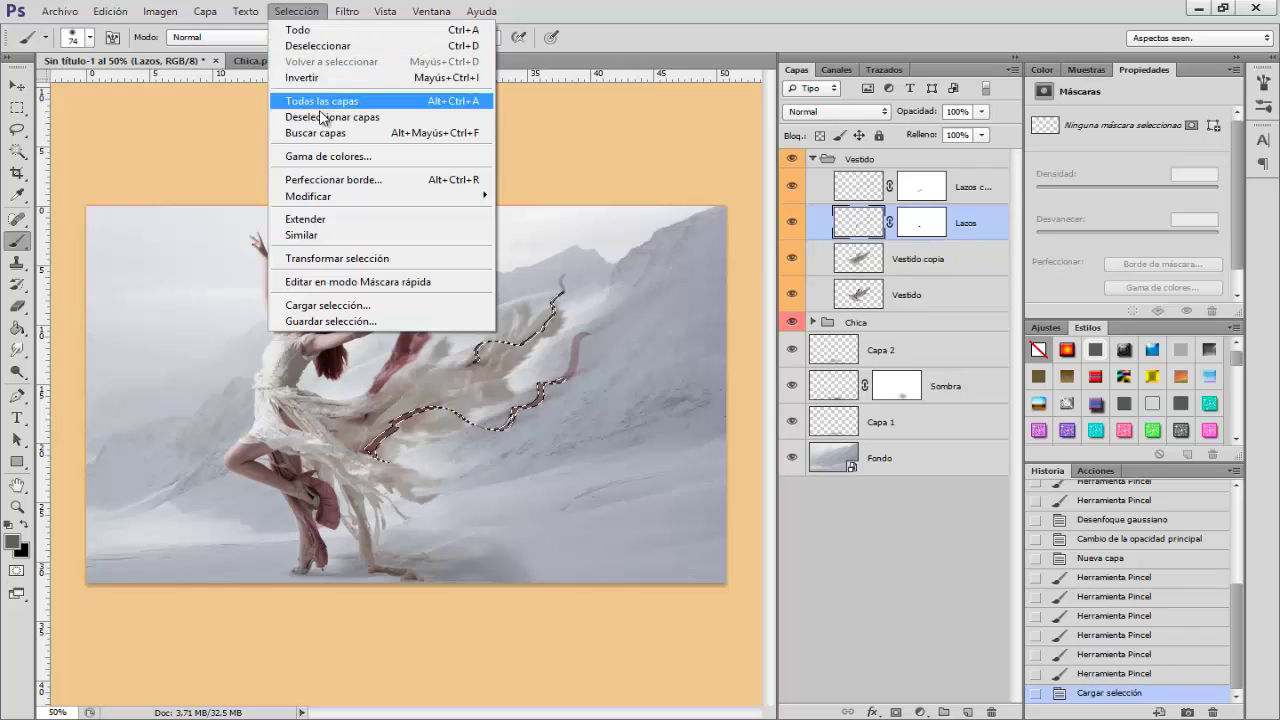
left_click(330, 259)
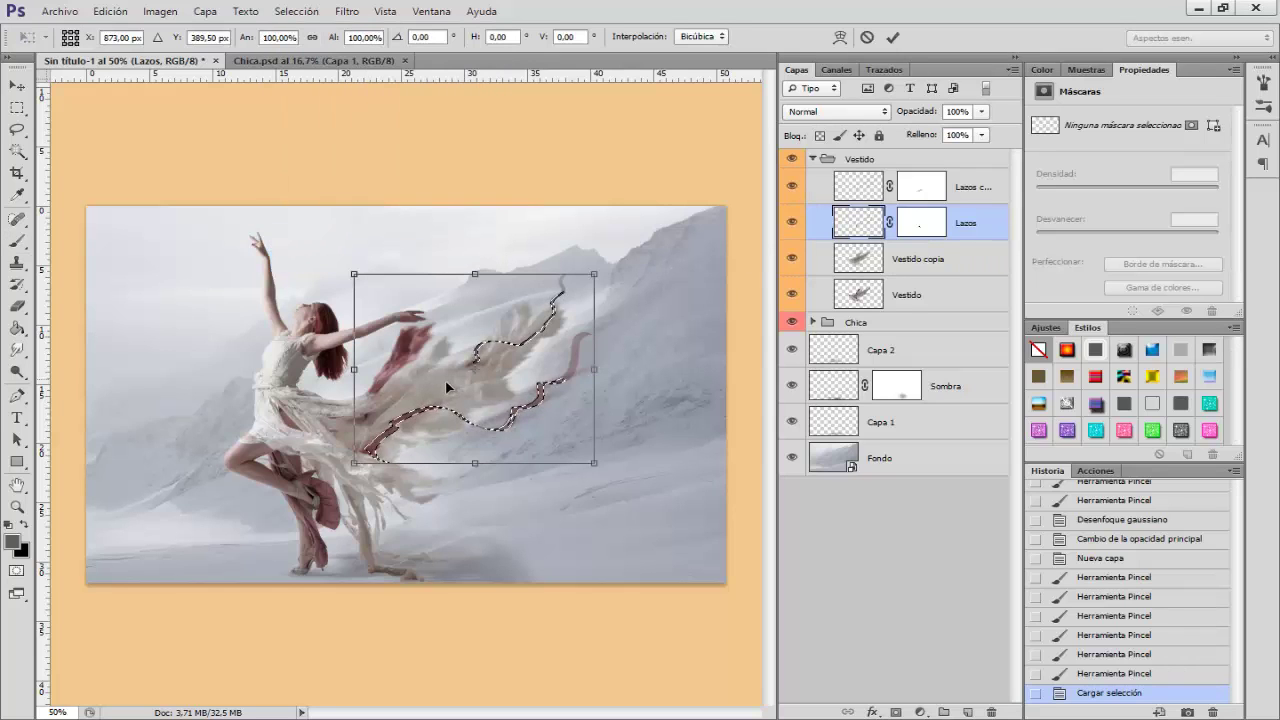
key("Down")
key("Down")
key("Down")
key("Down")
key("Down")
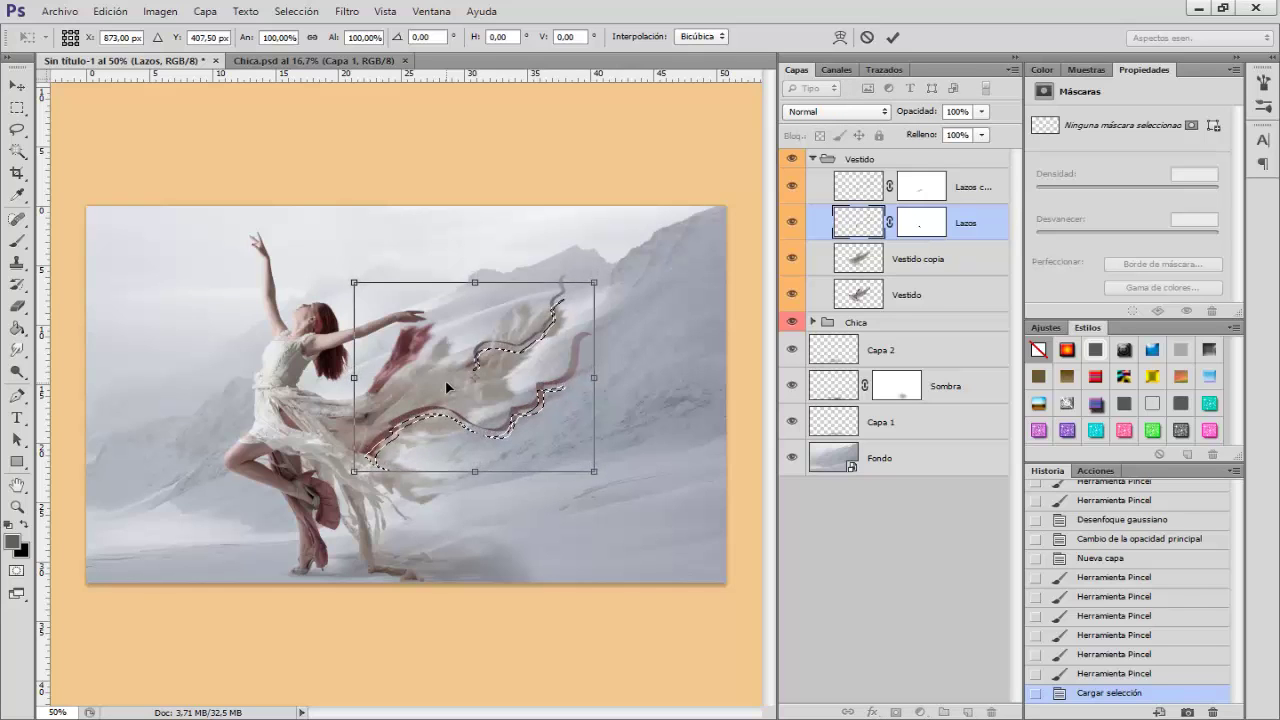
key("Down")
key("Down")
key("Down")
key("Down")
key("Down")
key("Down")
key("Down")
key("Down")
key("Down")
key("Down")
key("Down")
key("Down")
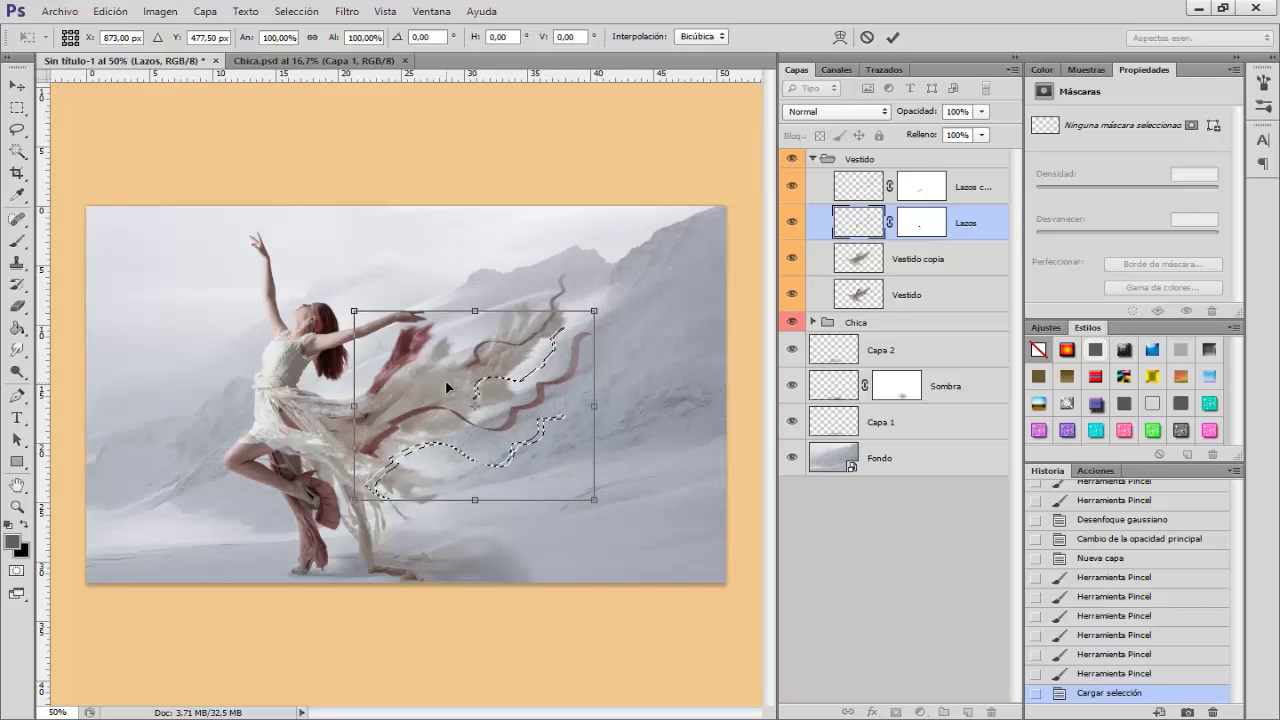
key("Down")
key("Down")
key("Down")
key("Down")
key("Down")
key("Down")
key("Down")
key("Down")
key("Down")
key("Down")
key("Down")
key("Down")
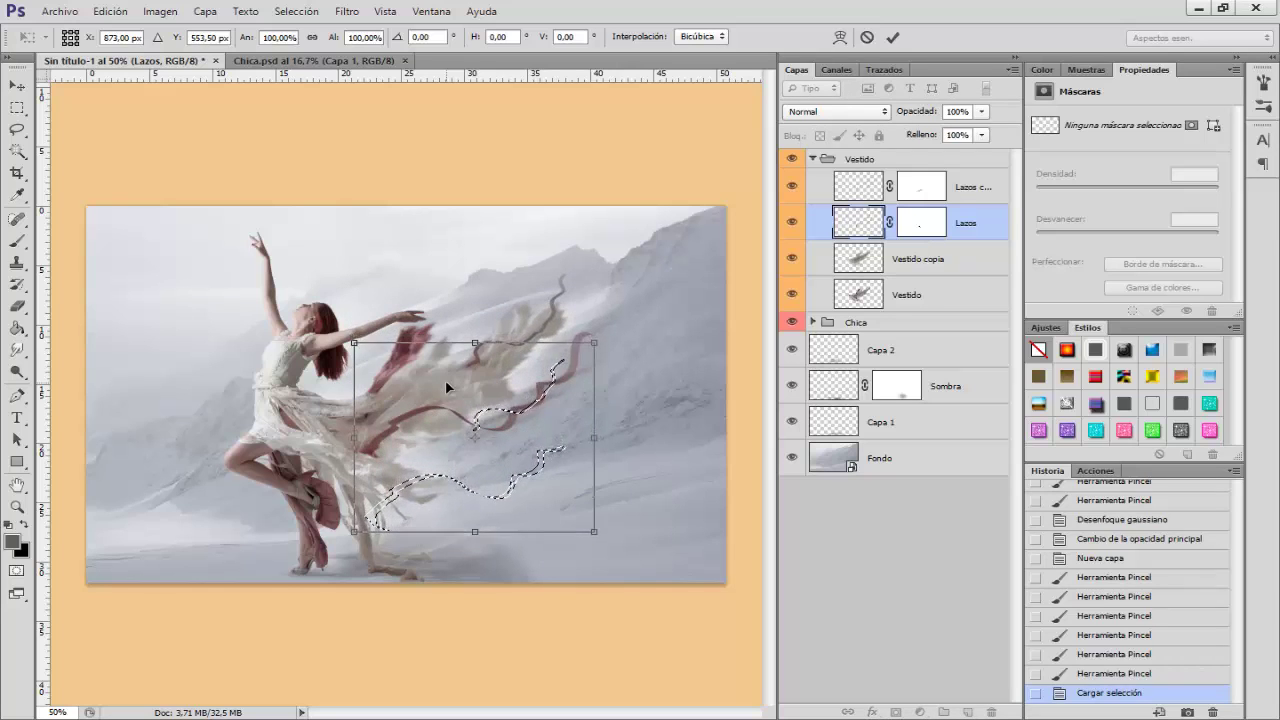
key("Down")
key("Down")
key("Down")
key("Down")
key("Down")
key("Down")
key("Down")
key("Down")
key("Down")
key("Down")
key("Down")
key("Down")
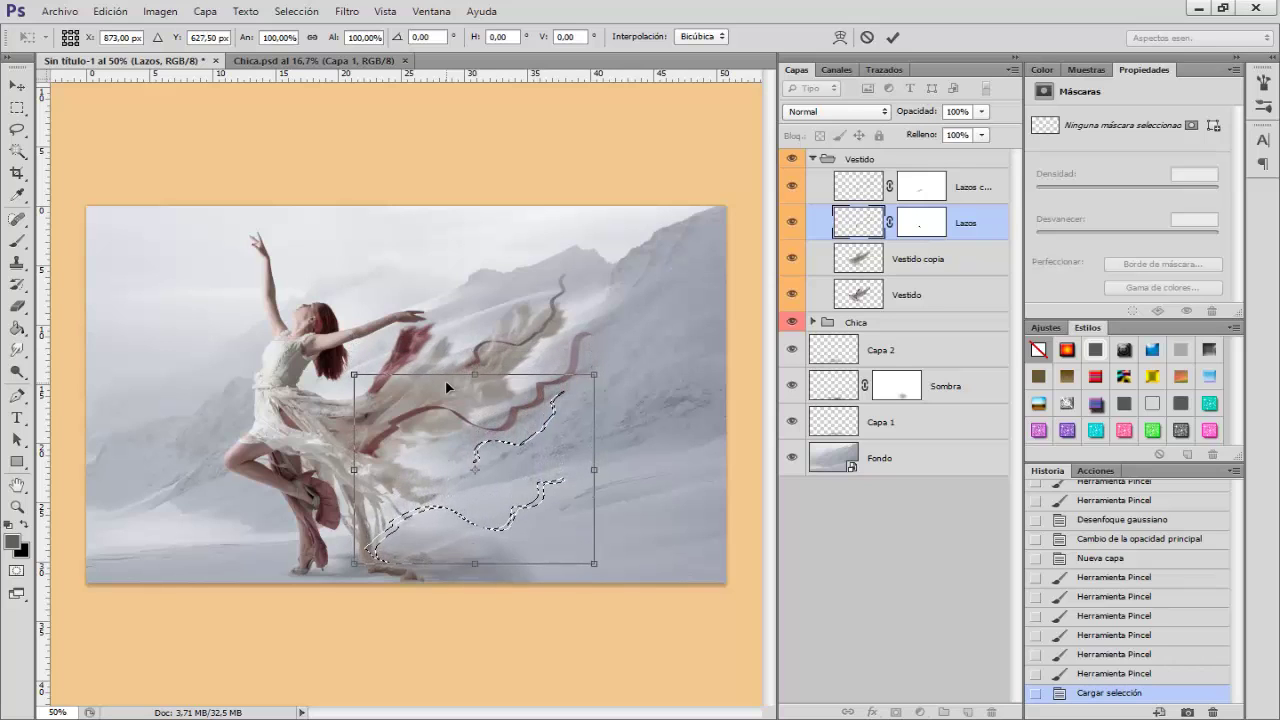
key("Down")
key("Down")
key("Down")
key("Down")
key("Down")
key("Down")
key("Down")
key("Down")
key("Down")
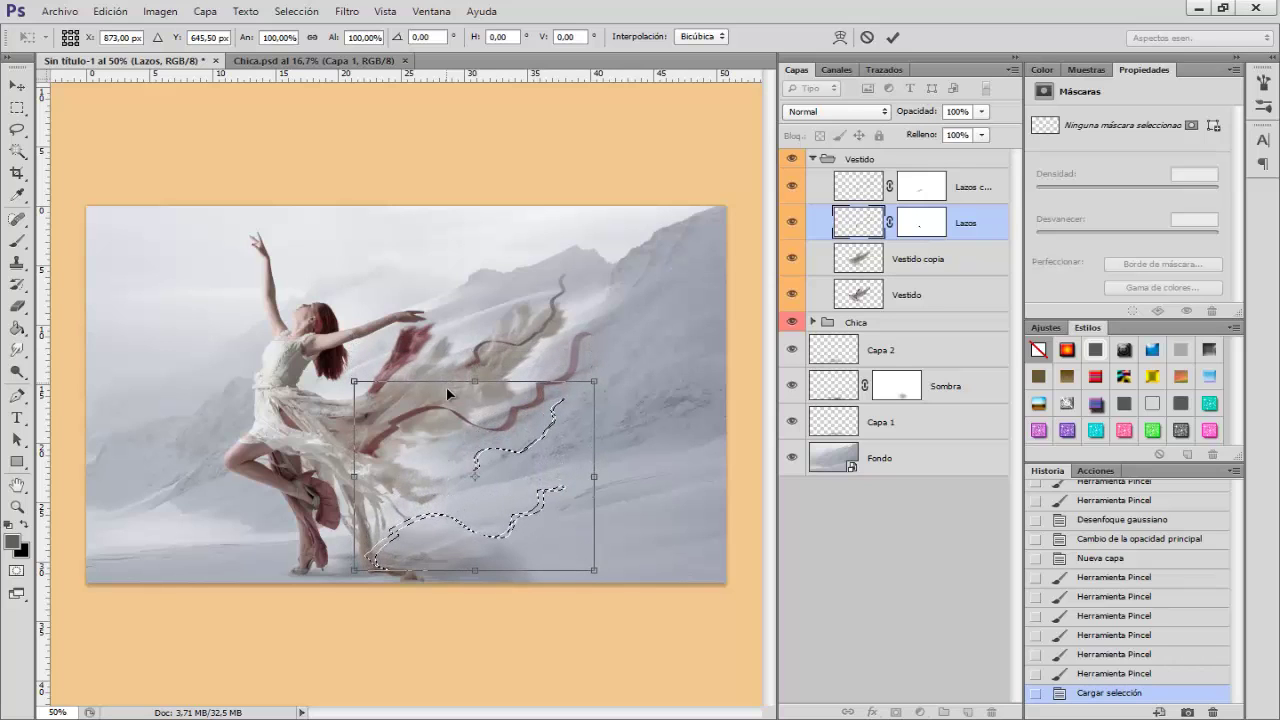
key("Down")
key("Down")
key("Down")
key("Down")
key("Down")
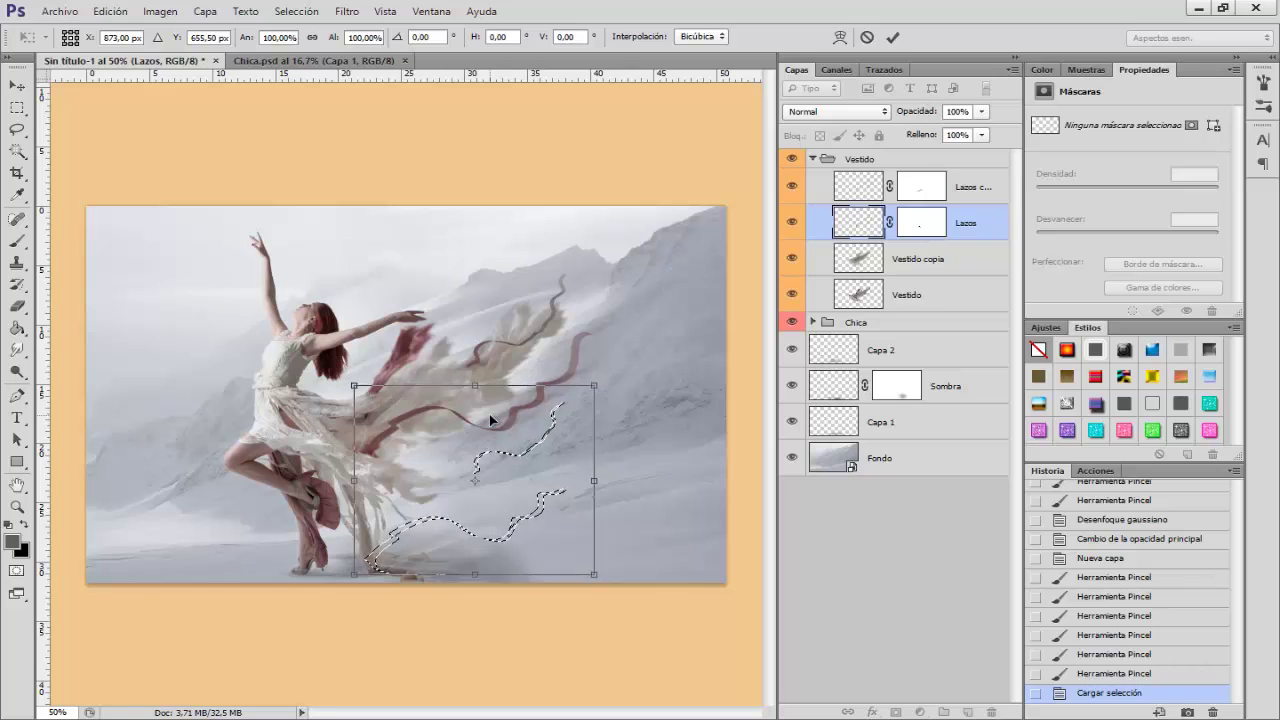
key("Down")
key("Down")
key("Down")
key("Down")
key("Down")
key("Down")
key("Down")
key("Down")
key("Right")
key("Right")
key("Right")
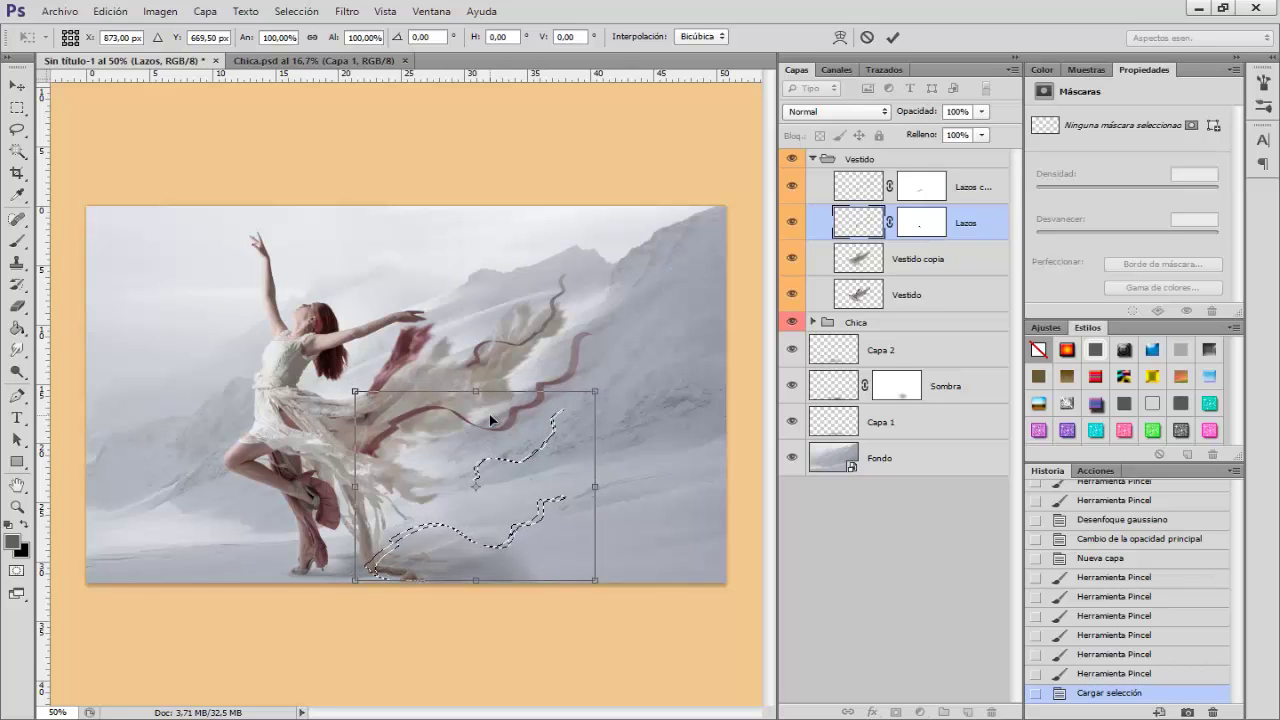
key("Right")
key("Right")
key("Right")
key("Right")
key("Right")
key("Right")
key("Right")
key("Right")
key("Right")
key("Right")
key("Right")
key("Right")
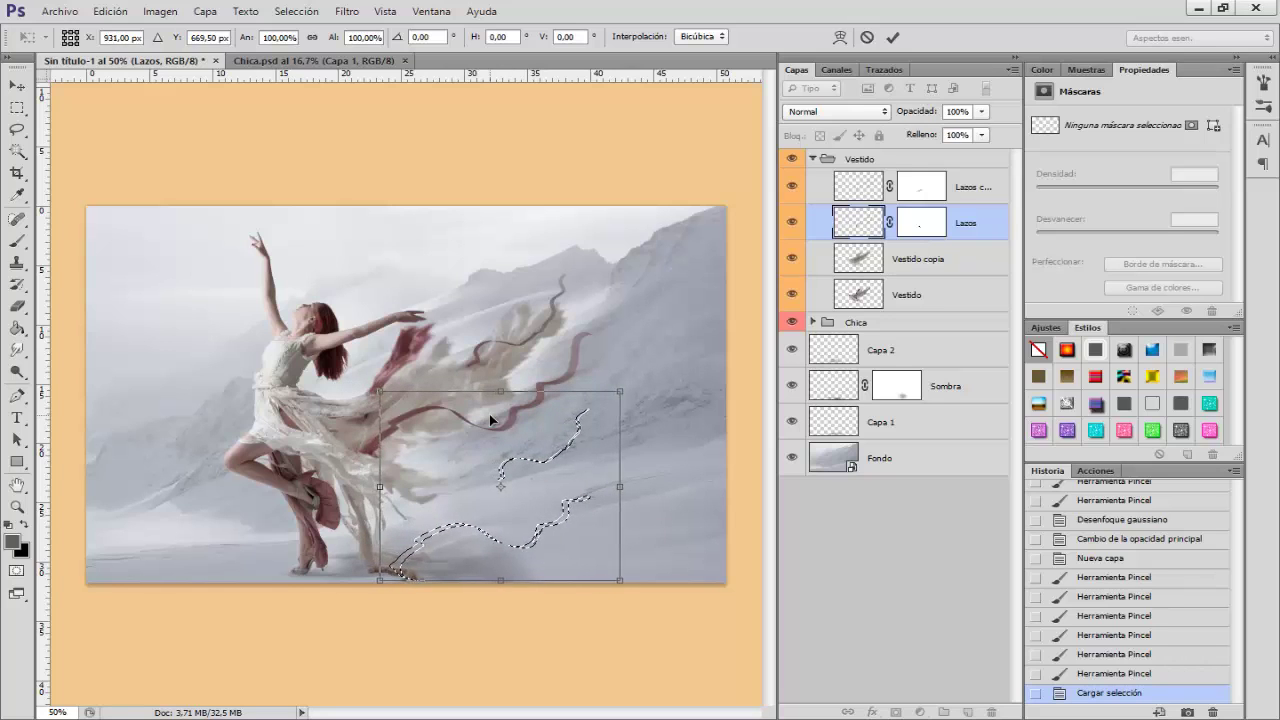
key("Right")
key("Right")
key("Right")
key("Down")
key("Down")
key("Down")
key("Down")
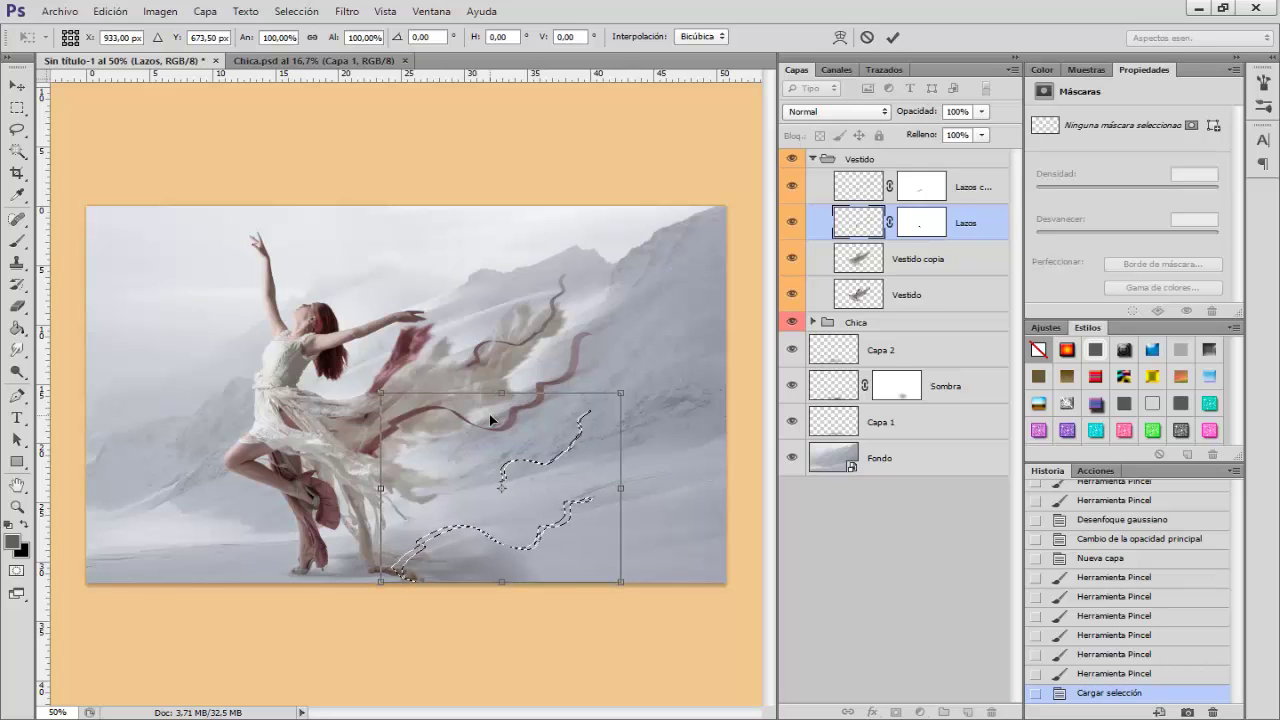
key("b")
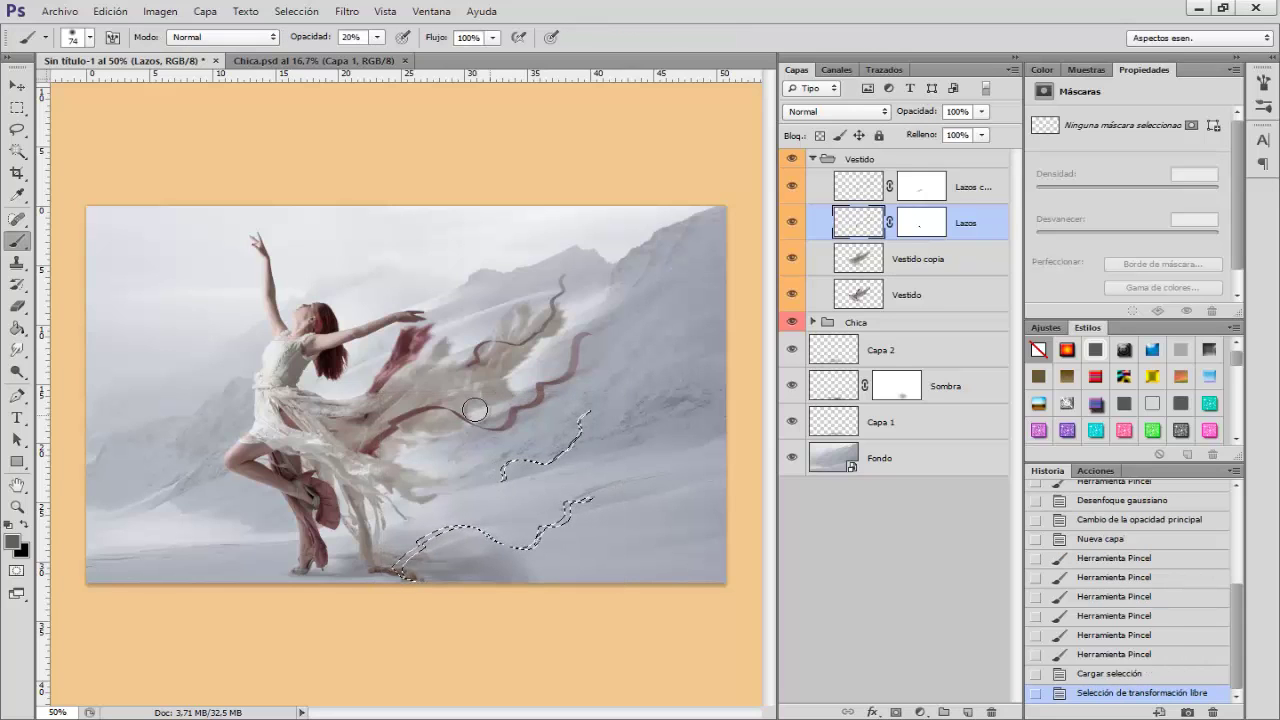
- On a new layer above Capa 2, paint soft grey shadow inside the ribbon selection, then deselect
left_click(902, 360)
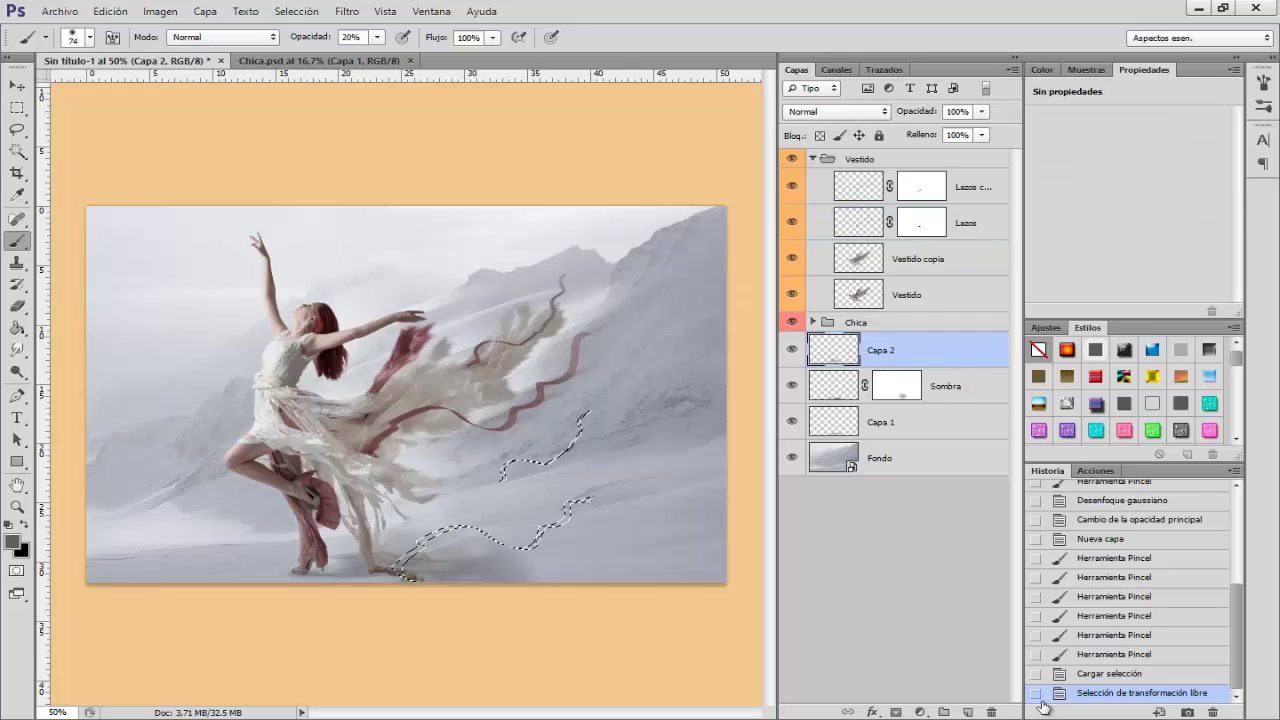
left_click(967, 712)
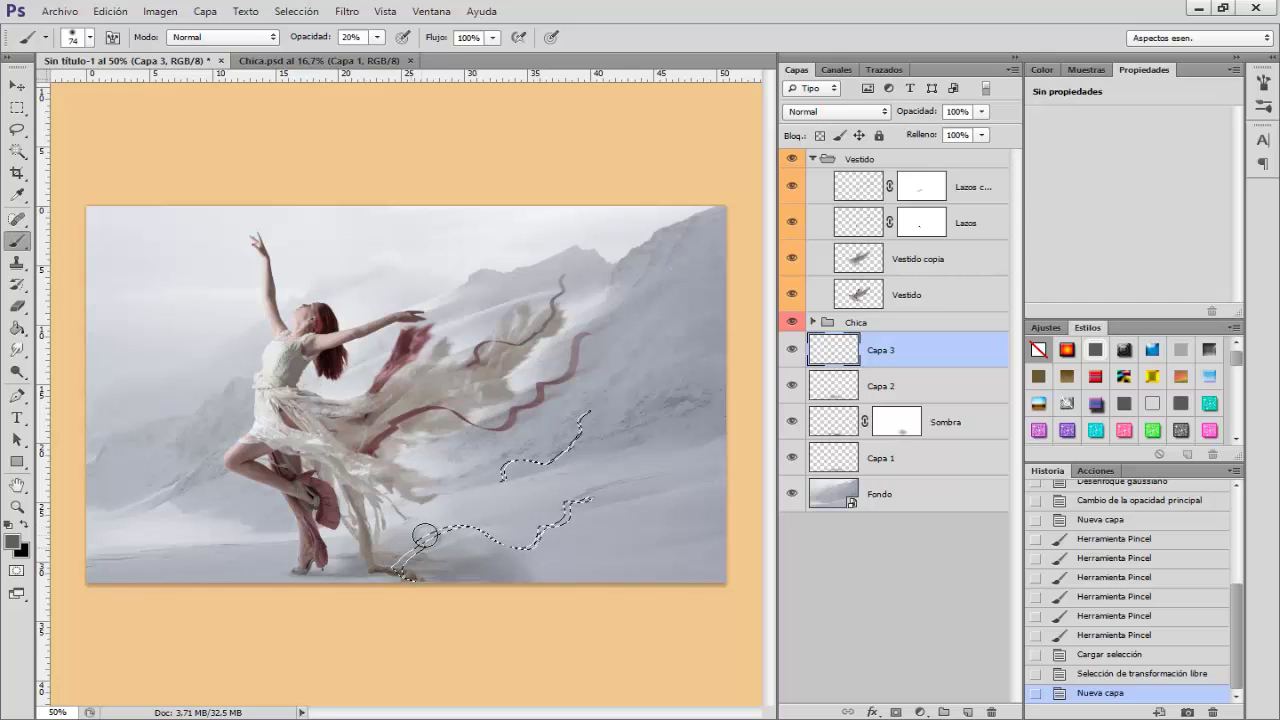
left_click(397, 347)
left_click_drag(318, 40, 350, 40)
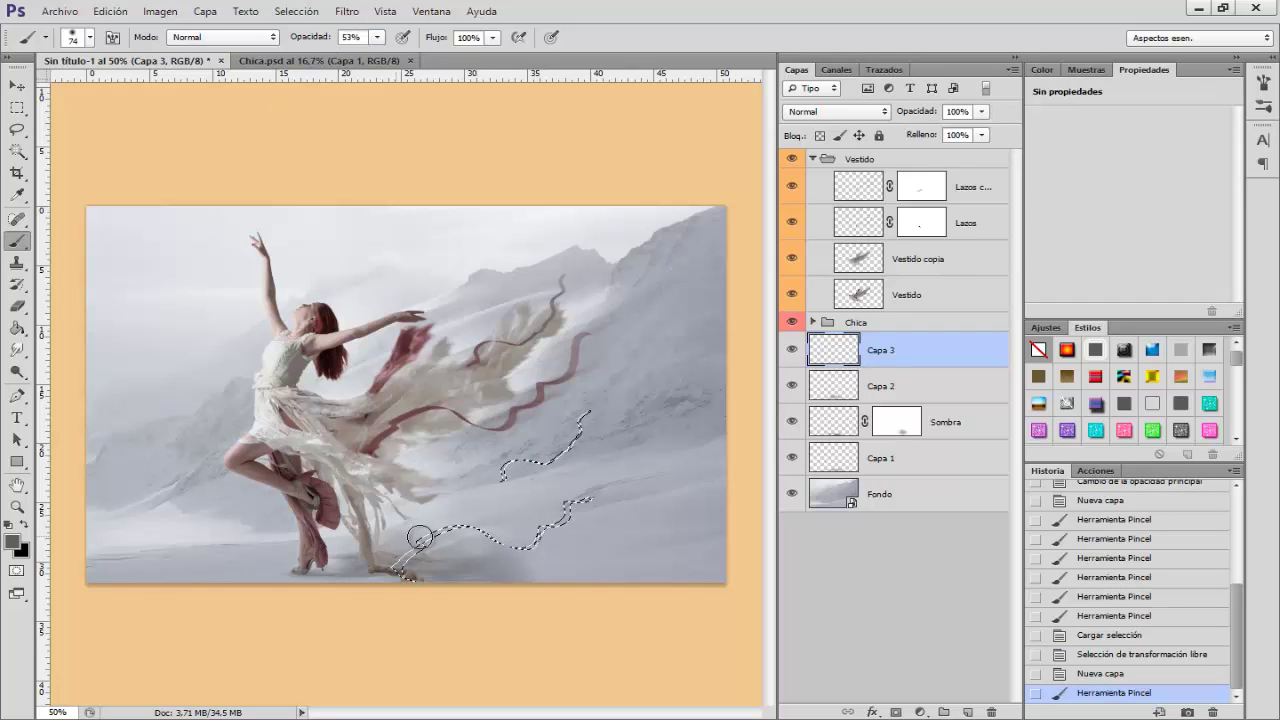
left_click(394, 558)
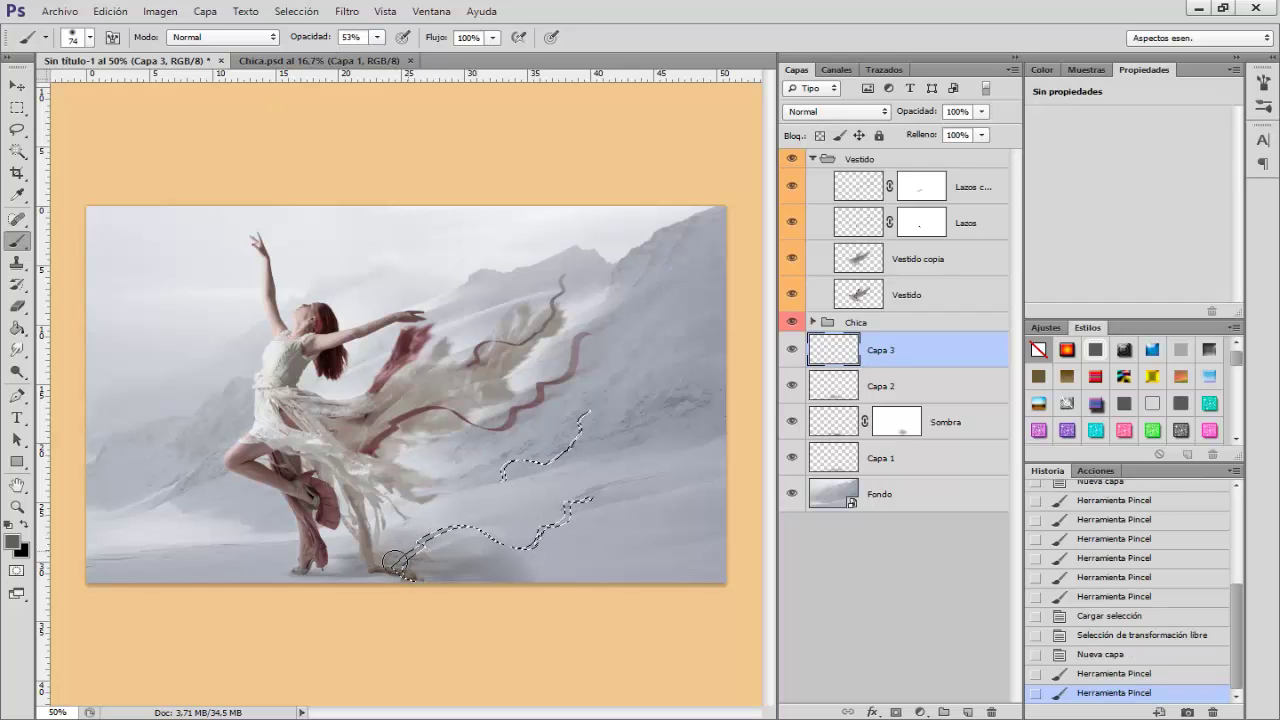
left_click_drag(597, 491, 597, 465)
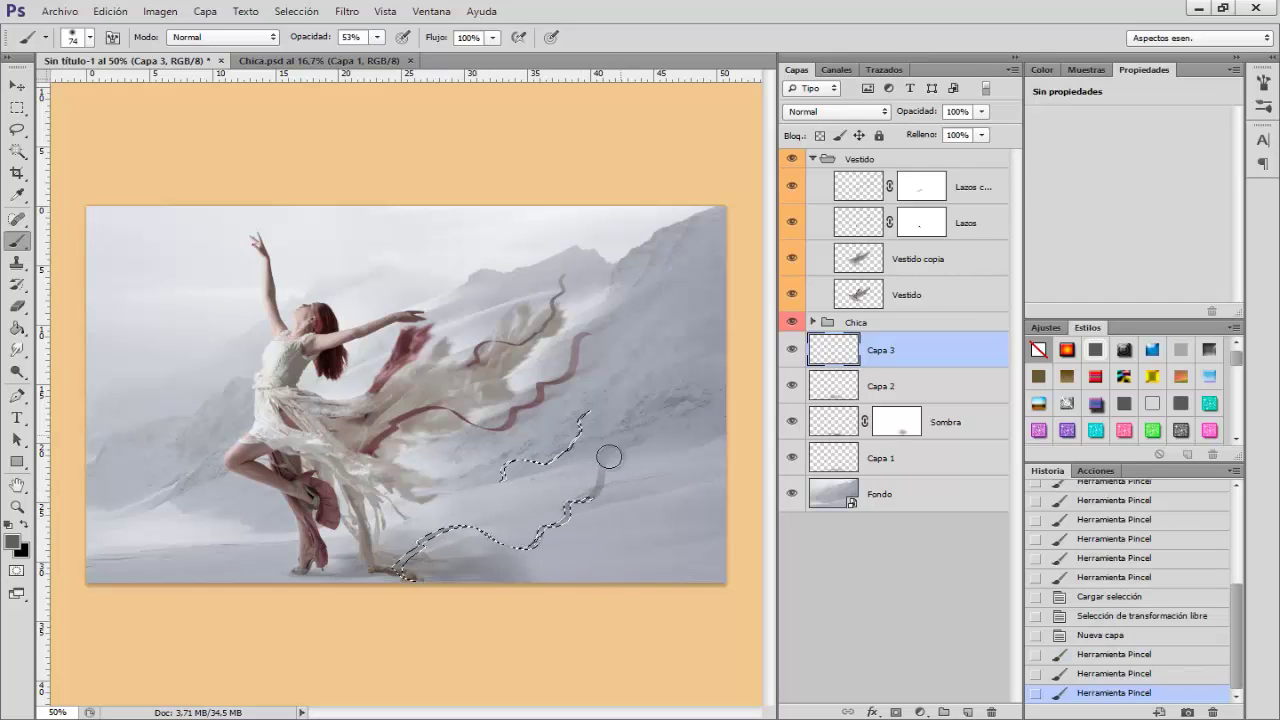
mouse_move(700, 406)
left_mouse_down()
mouse_move(662, 418)
mouse_move(604, 410)
left_mouse_up()
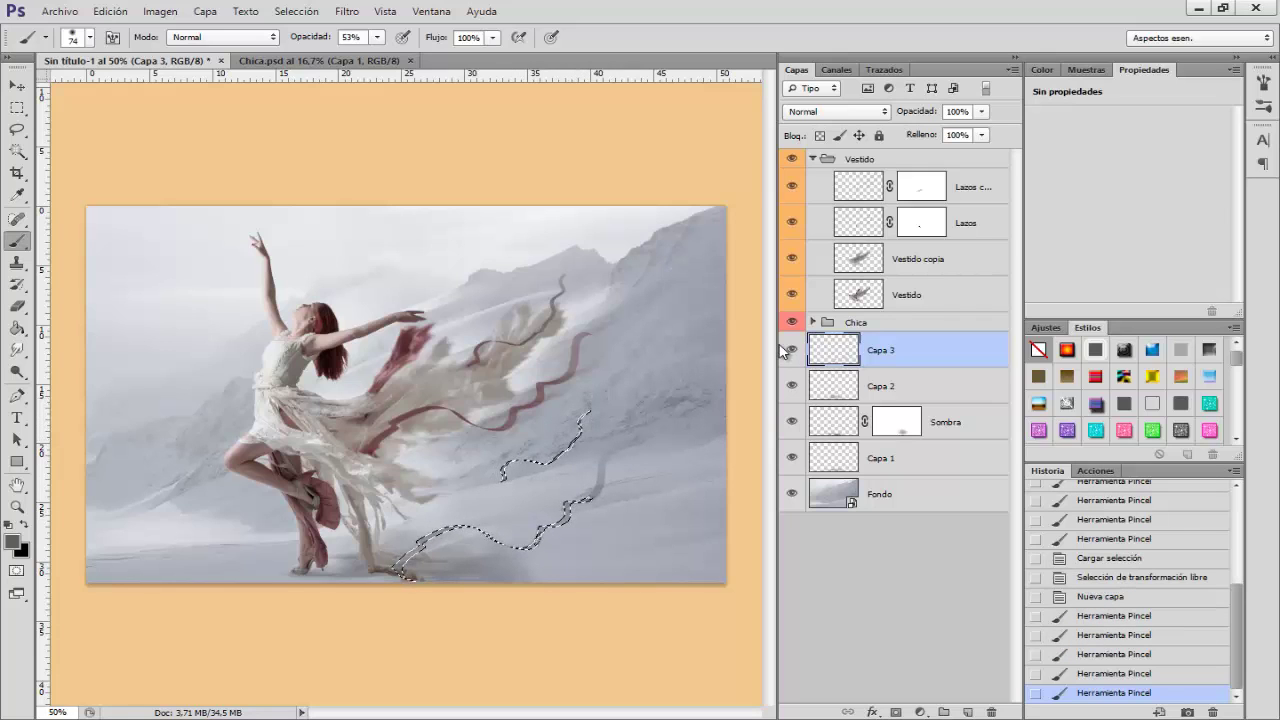
key("ctrl+d")
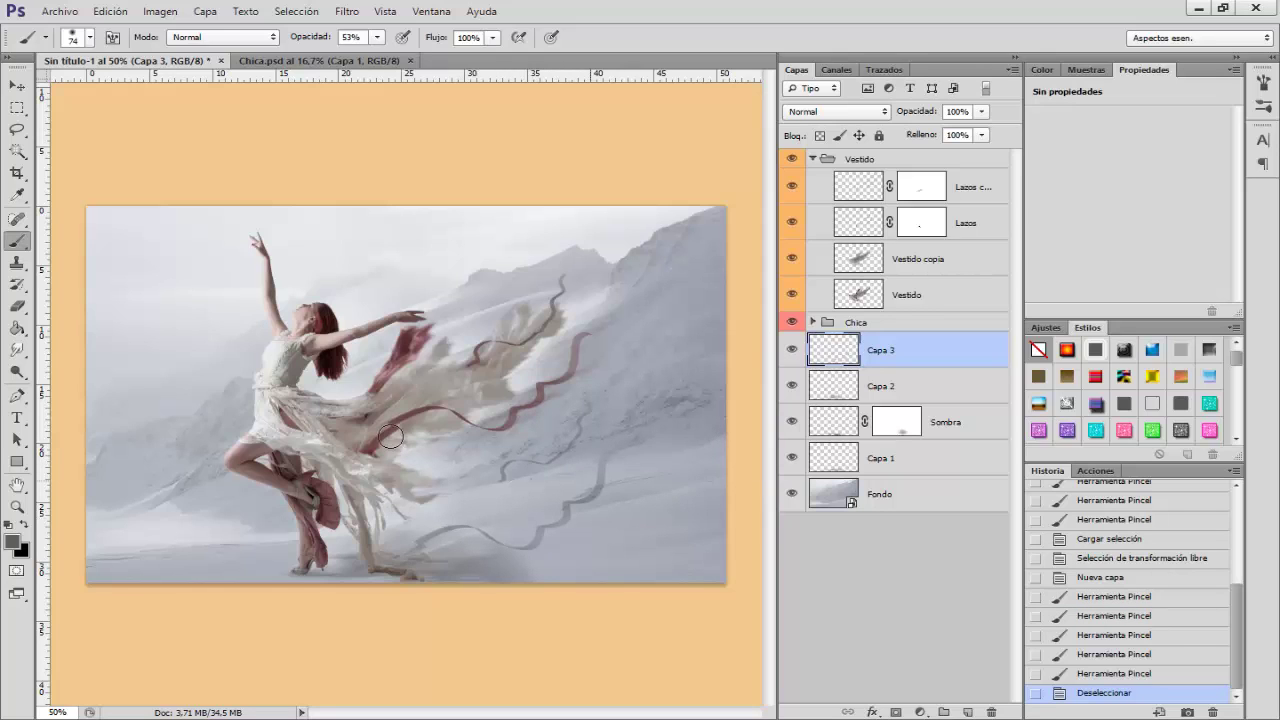
- Lasso one piece of the shadow streak and move it left and down
left_click(16, 129)
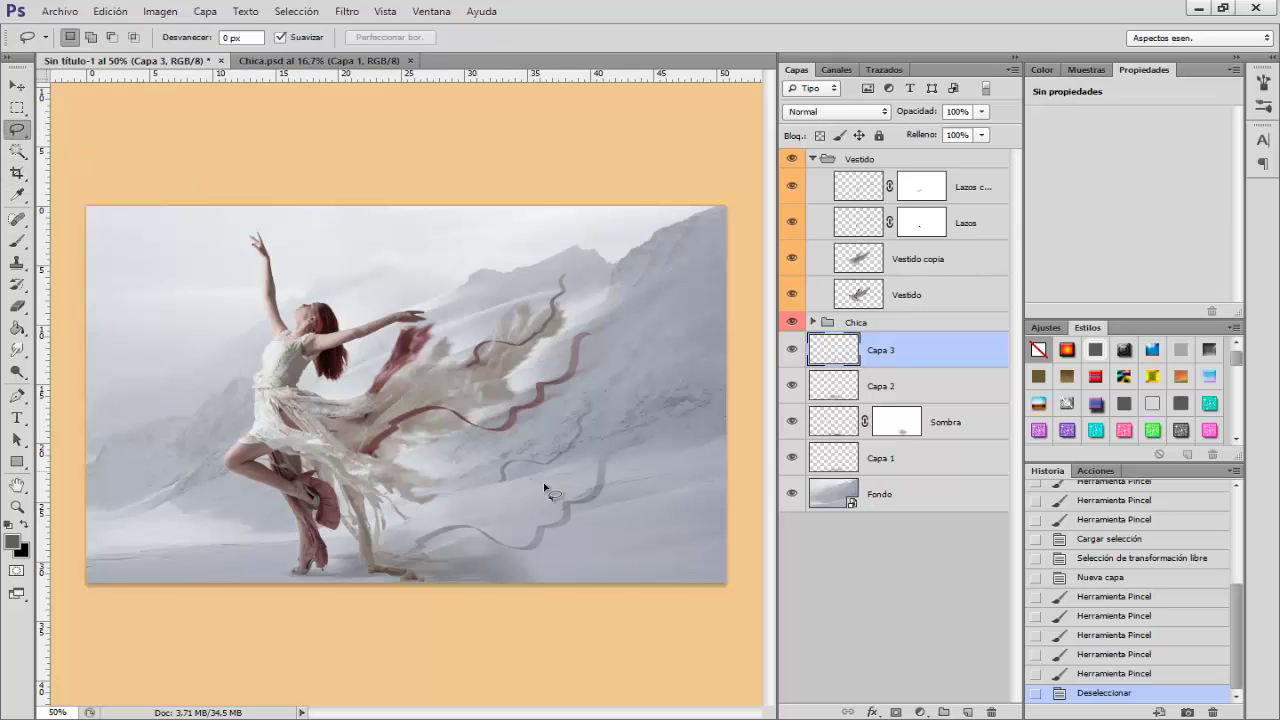
mouse_move(545, 487)
left_mouse_down()
mouse_move(586, 457)
mouse_move(617, 394)
mouse_move(497, 457)
left_mouse_up()
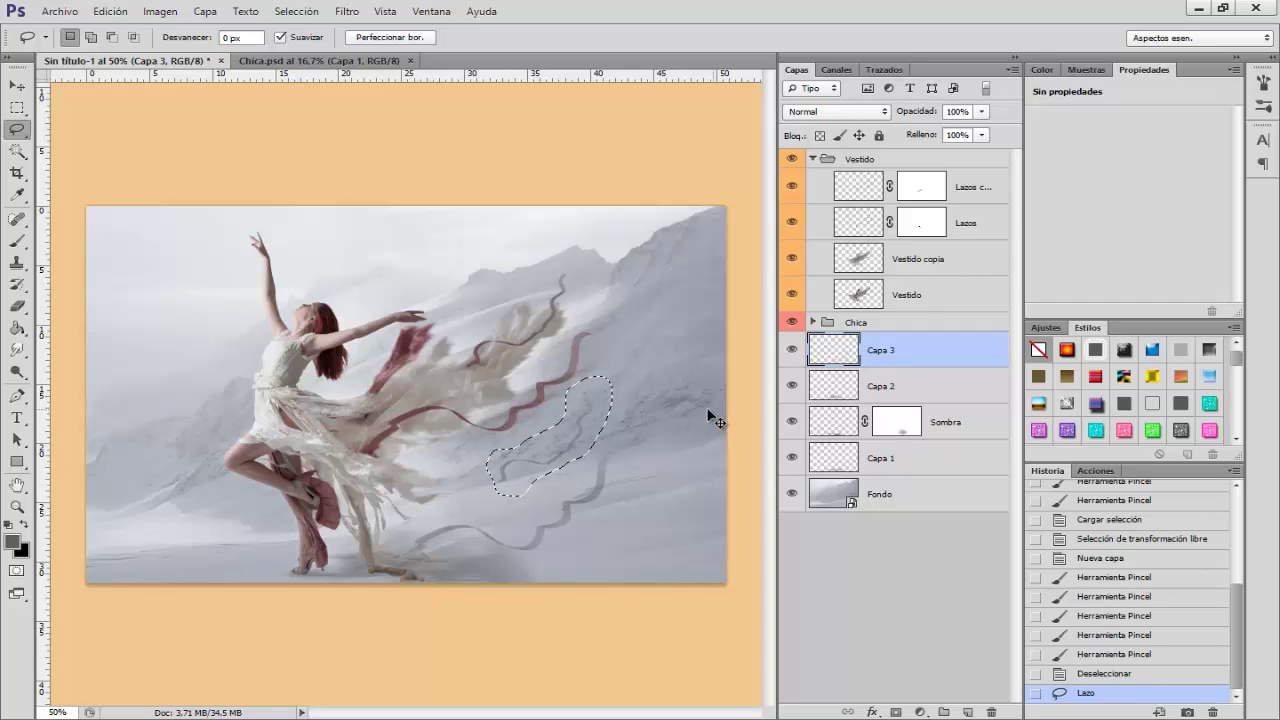
key("ctrl+t")
mouse_move(572, 452)
left_mouse_down()
mouse_move(486, 508)
mouse_move(531, 506)
mouse_move(522, 514)
left_mouse_up()
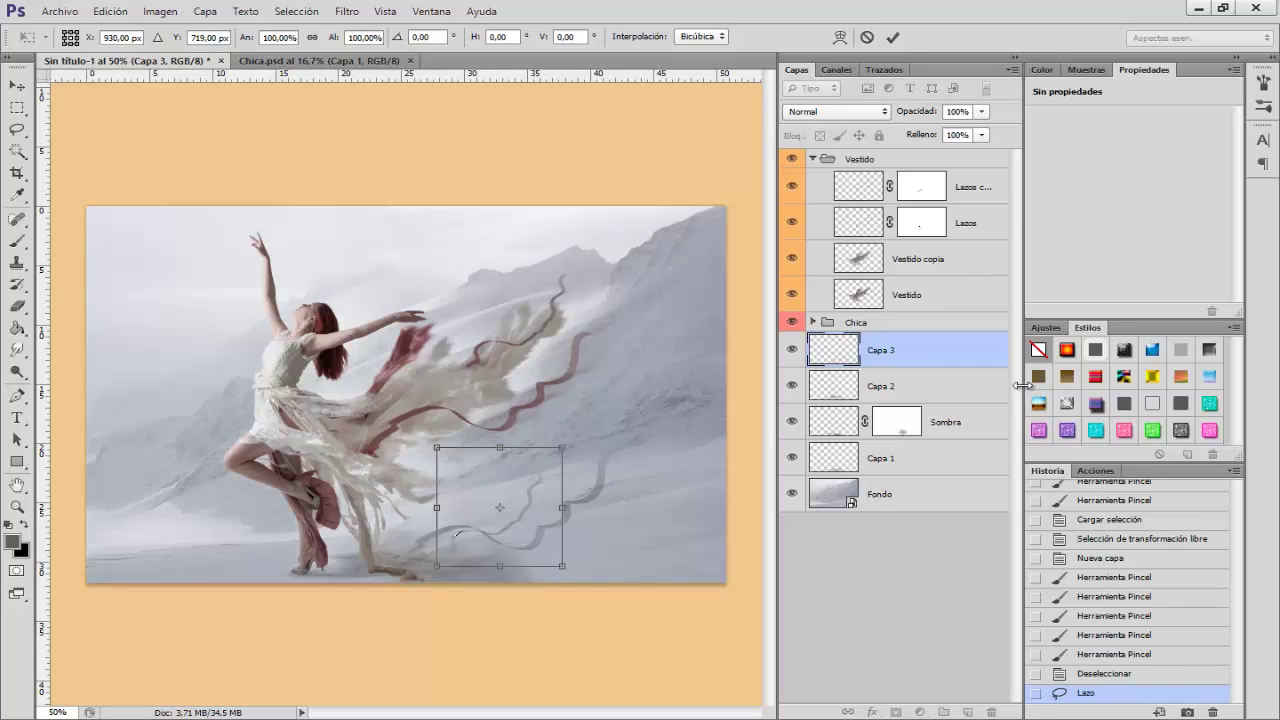
key("Return")
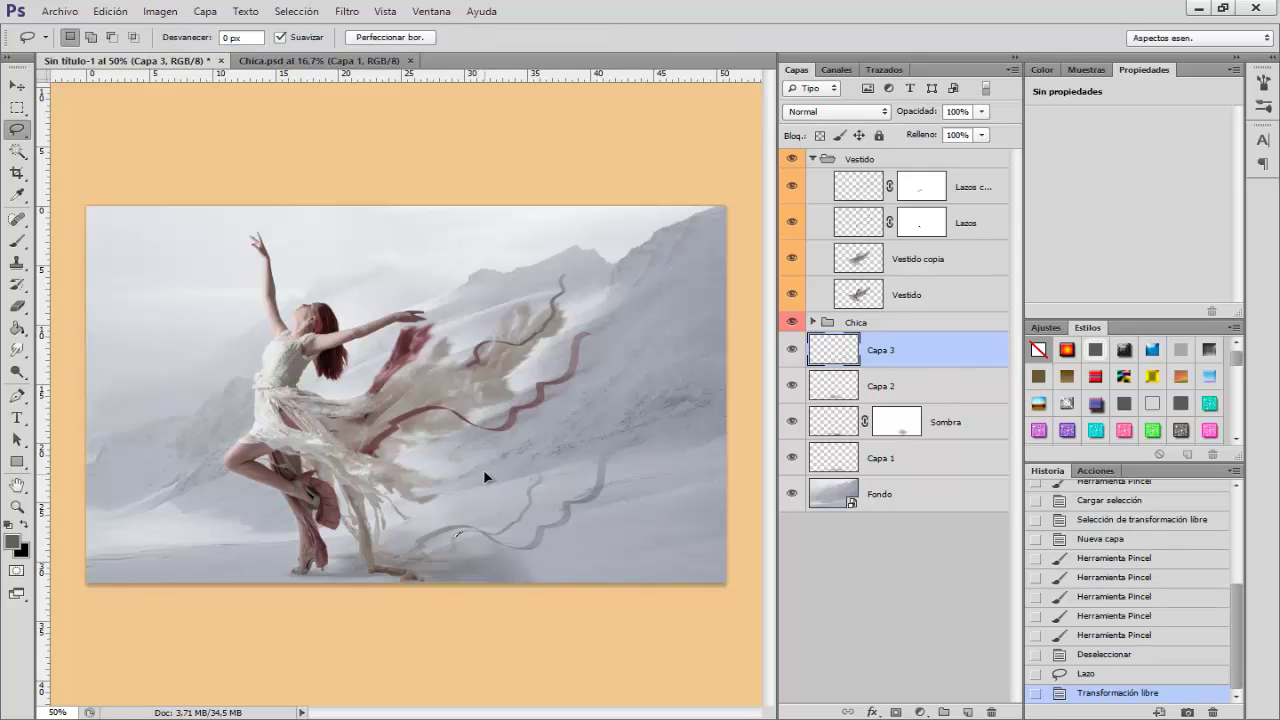
key("ctrl+d")
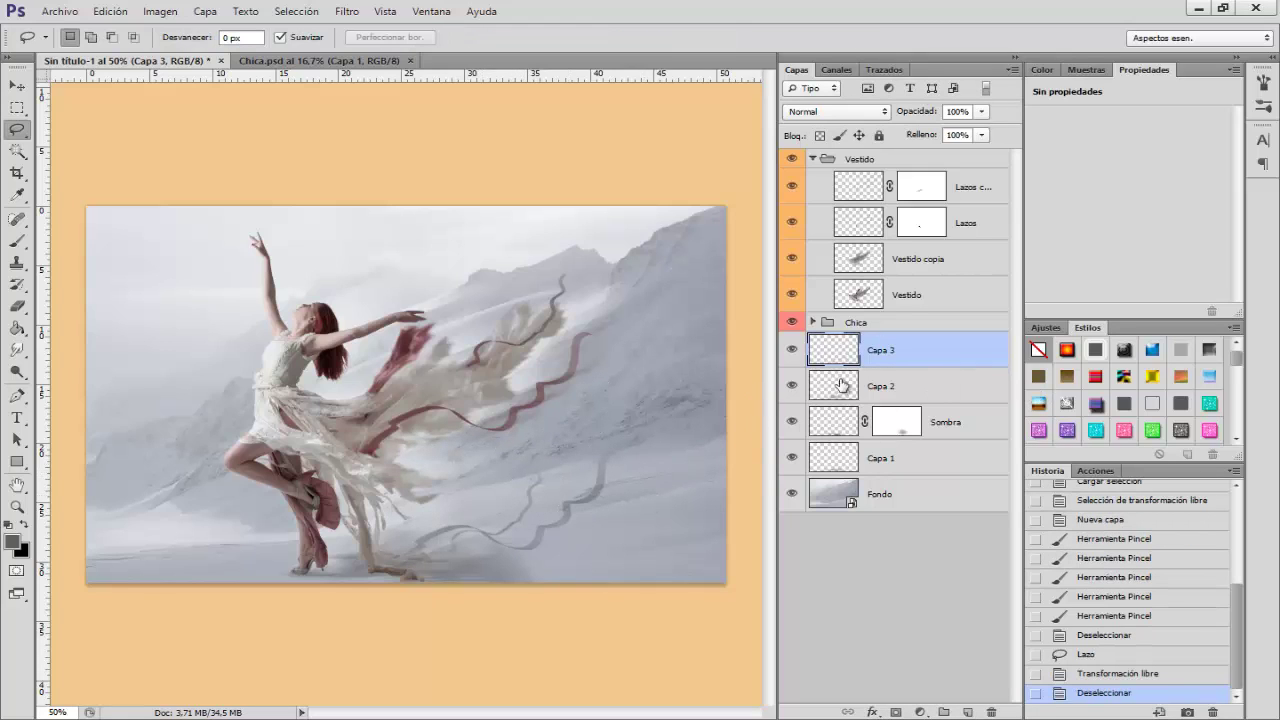
- Set the shadow layer to 51% opacity and rotate it about 5.75° clockwise
left_click_drag(920, 117, 913, 115)
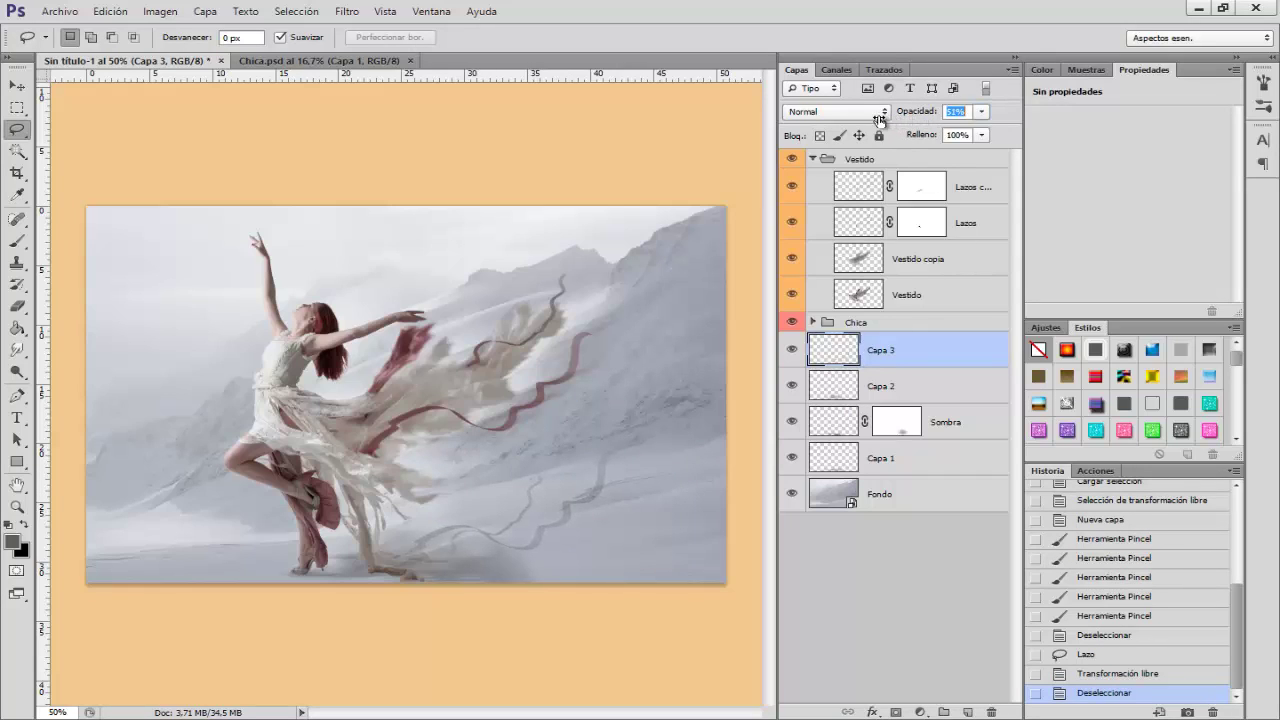
key("Return")
key("ctrl+t")
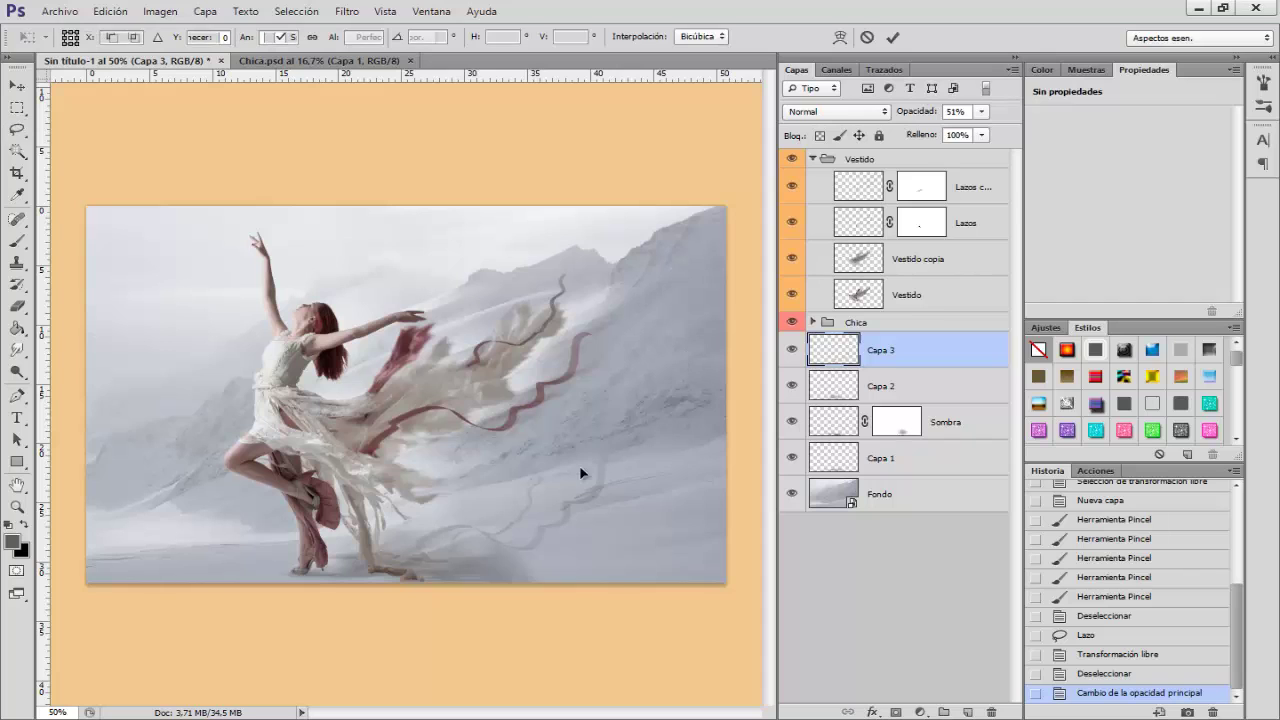
right_click(579, 465)
left_click(620, 228)
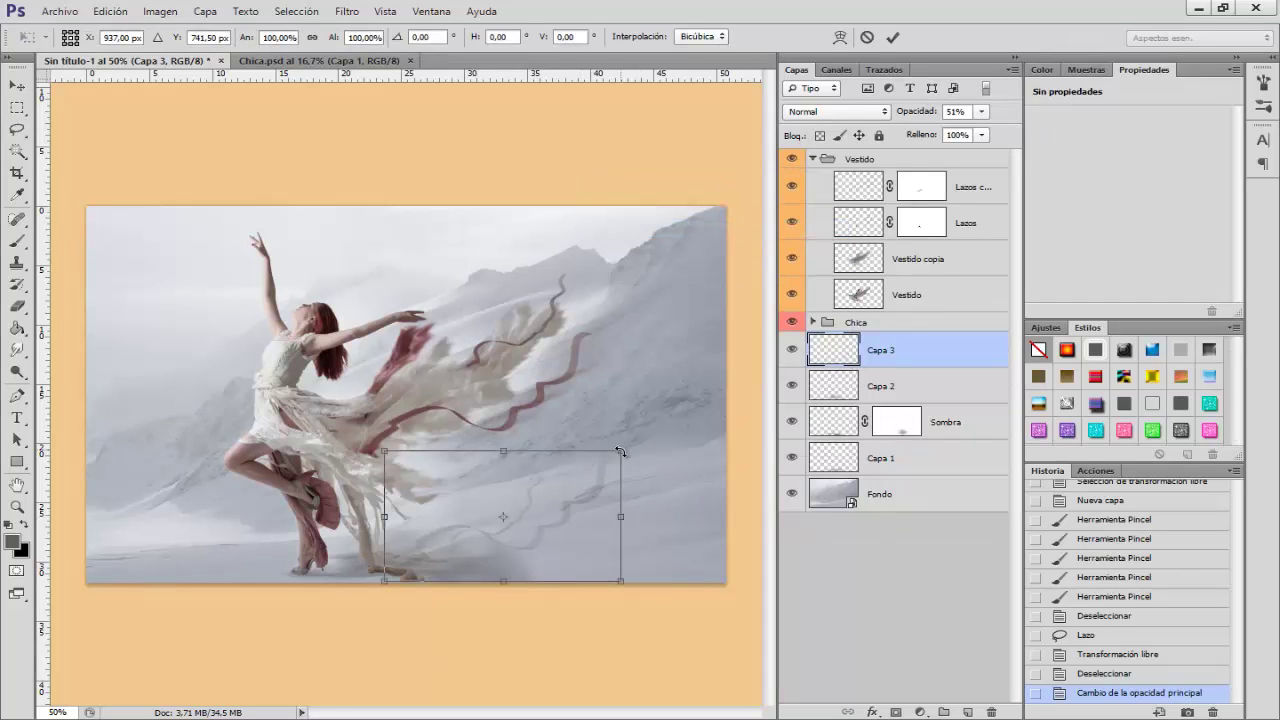
left_click_drag(641, 452, 640, 472)
left_click_drag(532, 514, 535, 519)
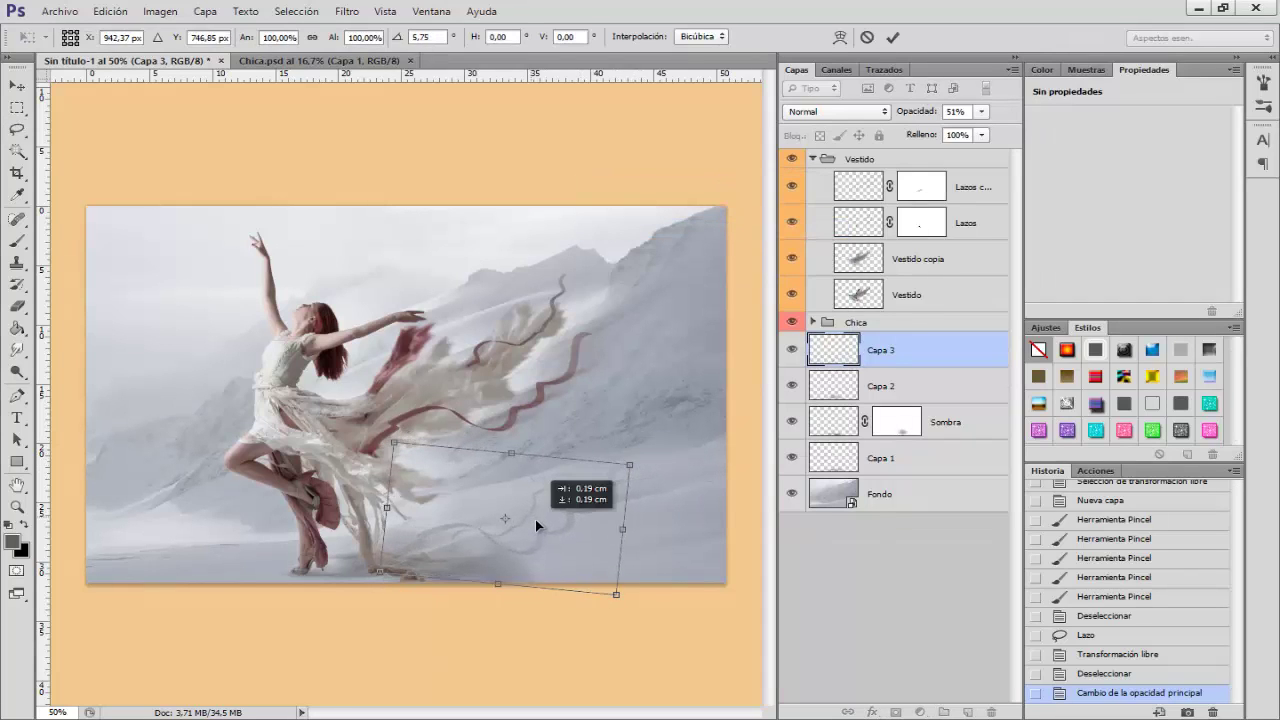
key("Return")
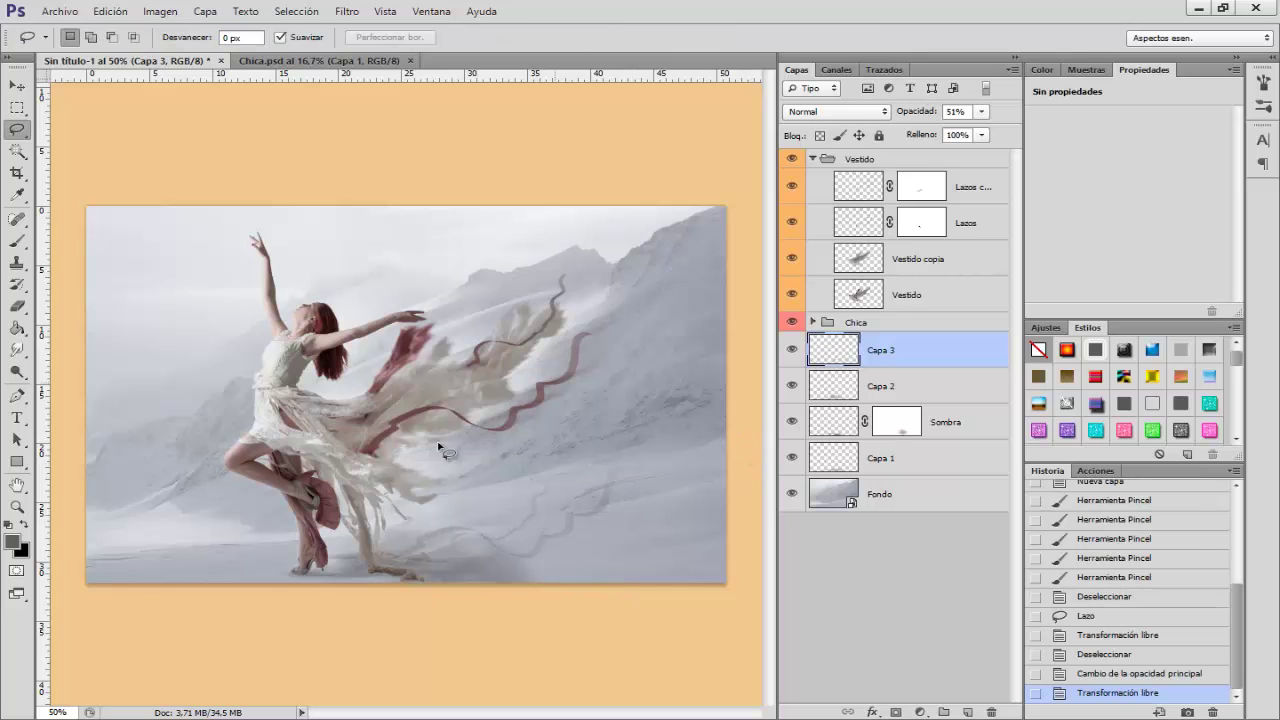
- Erase shadow near the dress hem with a soft 137 px eraser, then merge the four shadow layers
key("e")
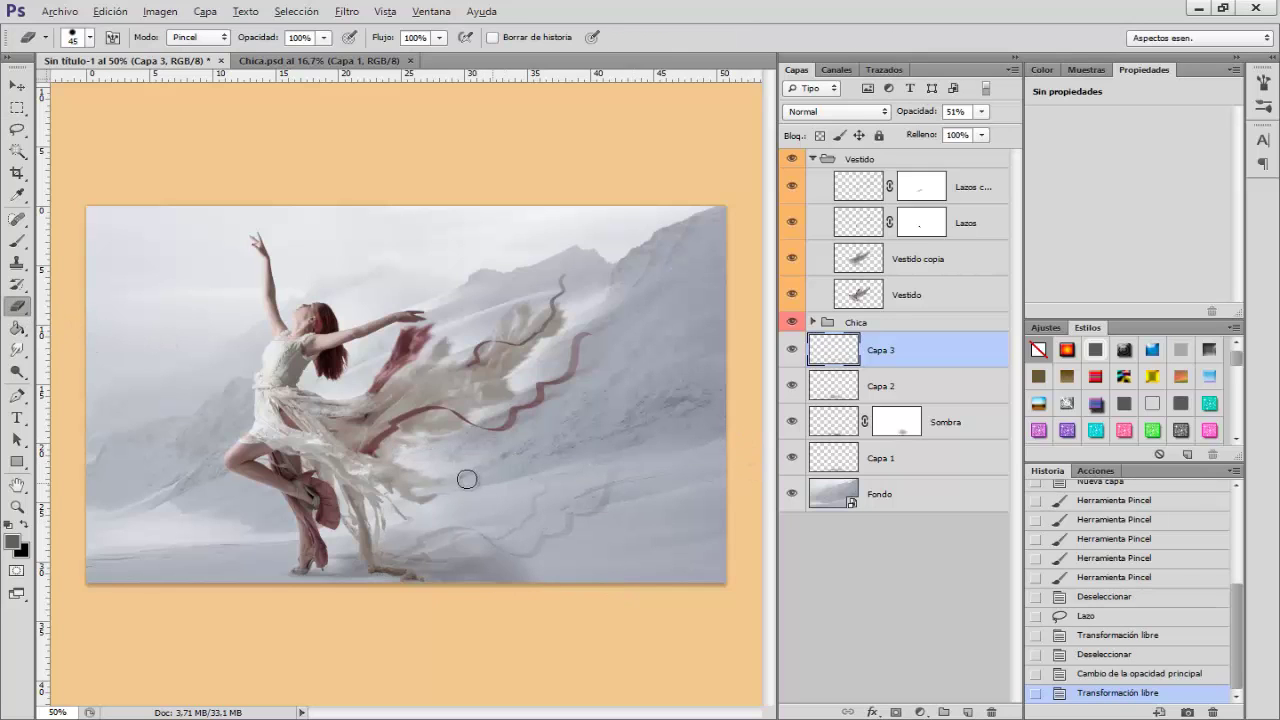
right_click(476, 470)
left_click(529, 457)
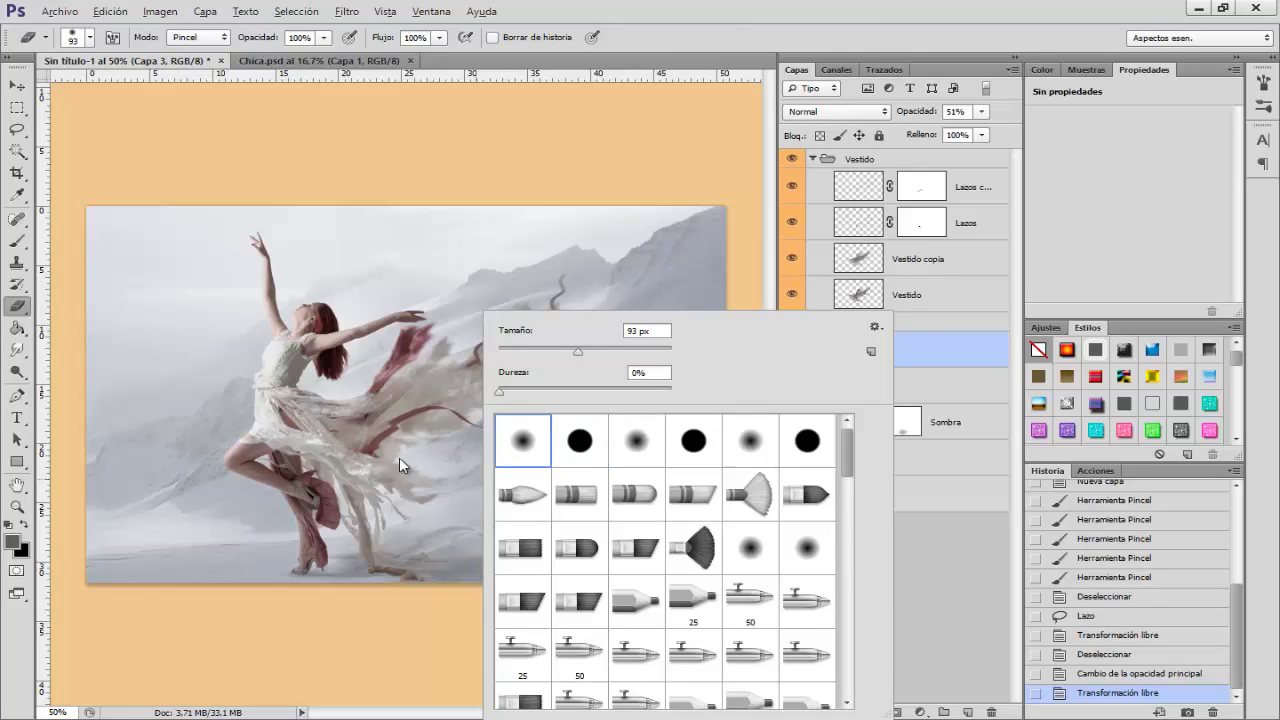
key("Return")
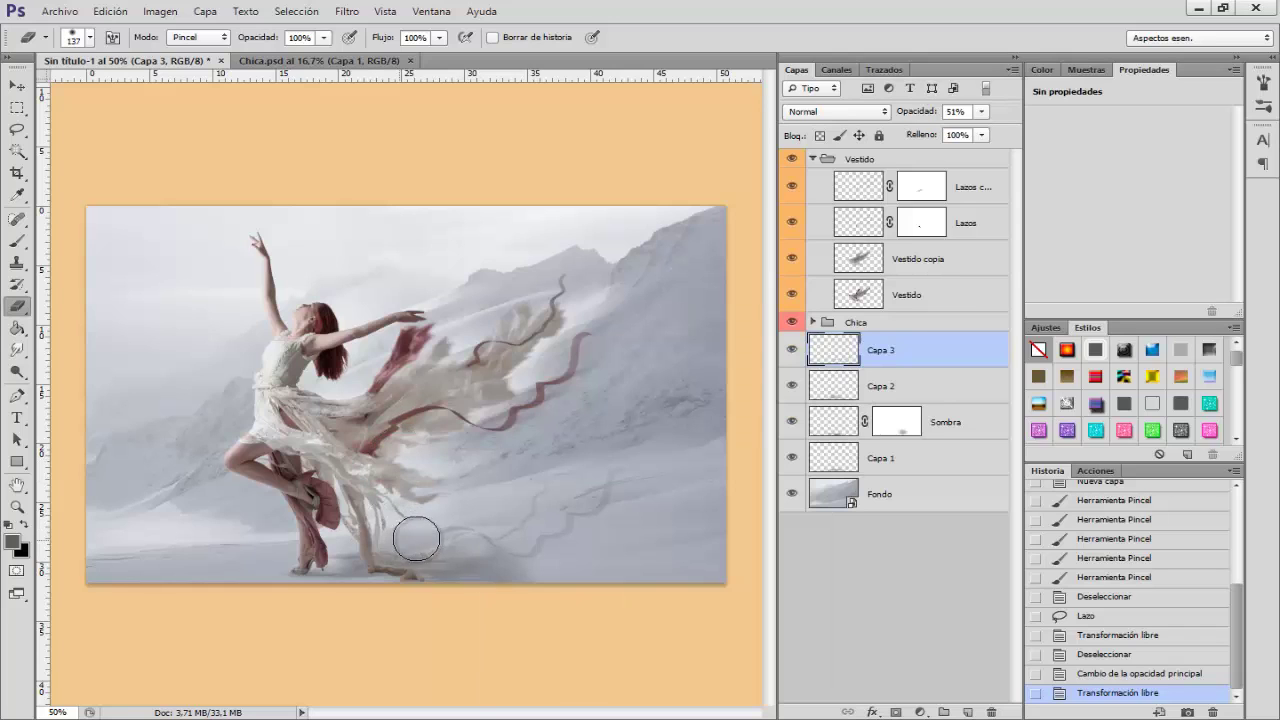
left_click_drag(430, 548, 414, 563)
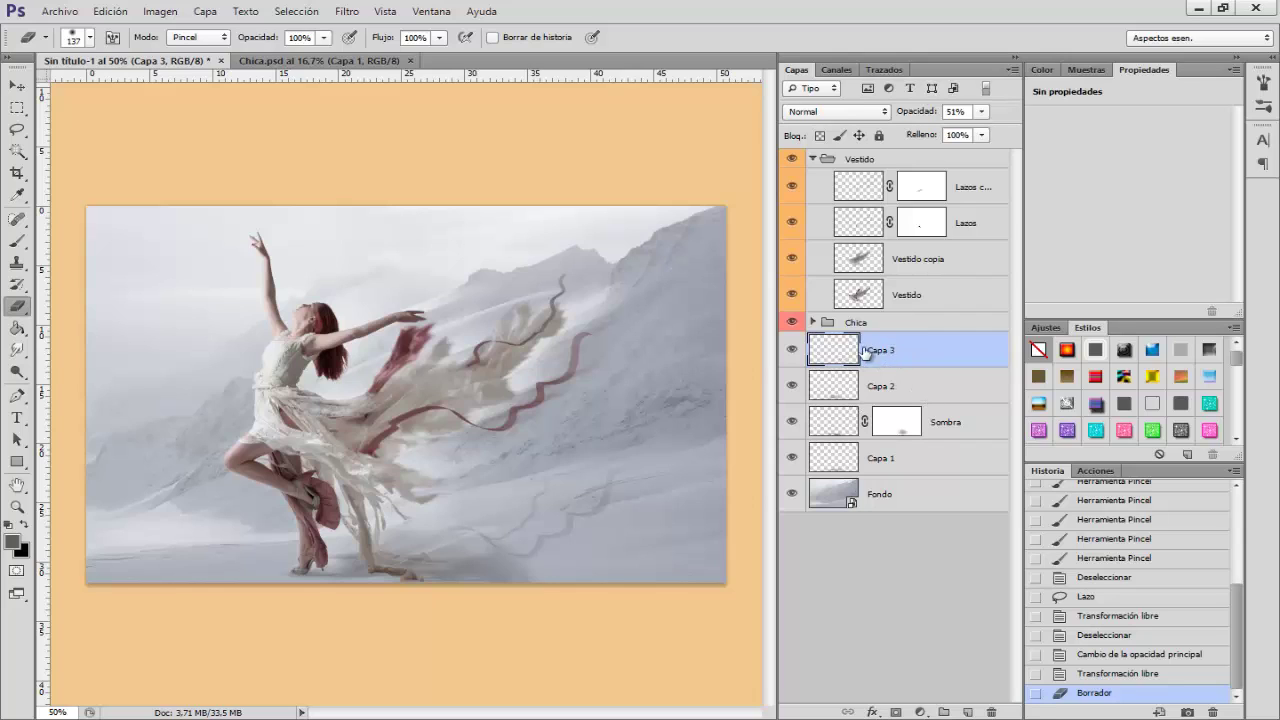
left_click(891, 460, "shift")
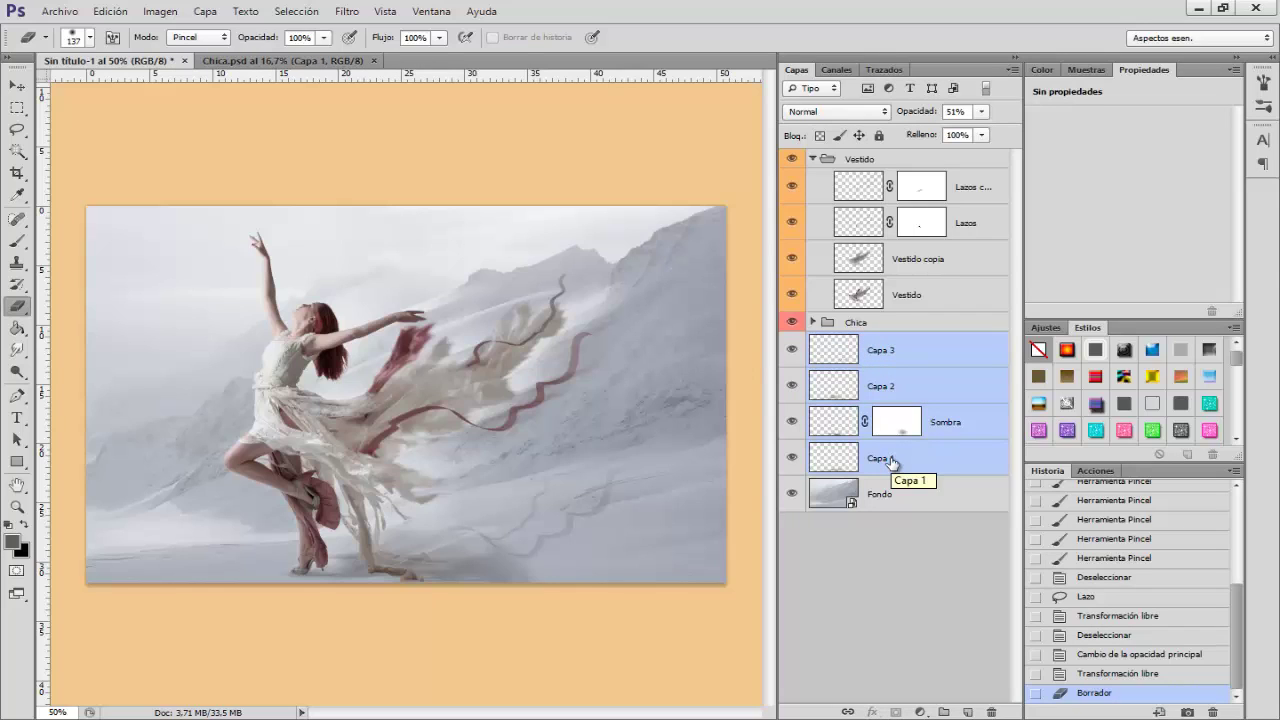
key("ctrl+e")
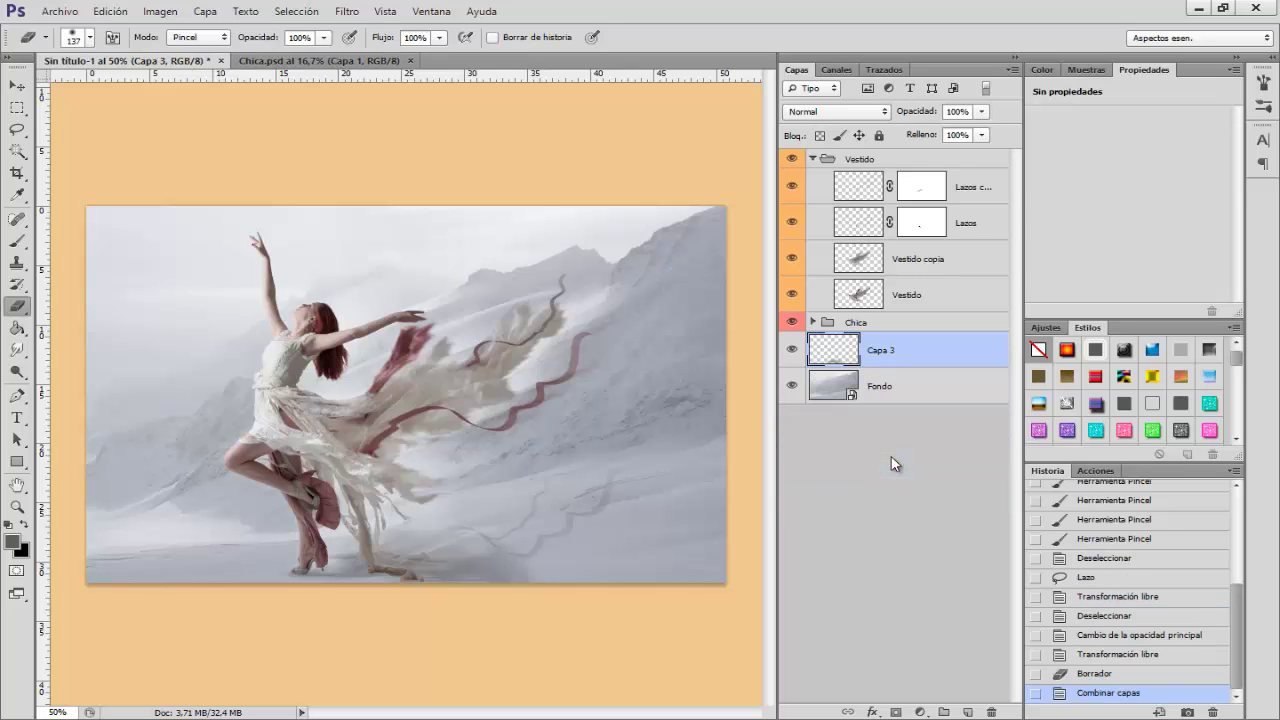
- Undo the merge and group the four shadow layers as a grey-tagged Sombras group
key("ctrl+z")
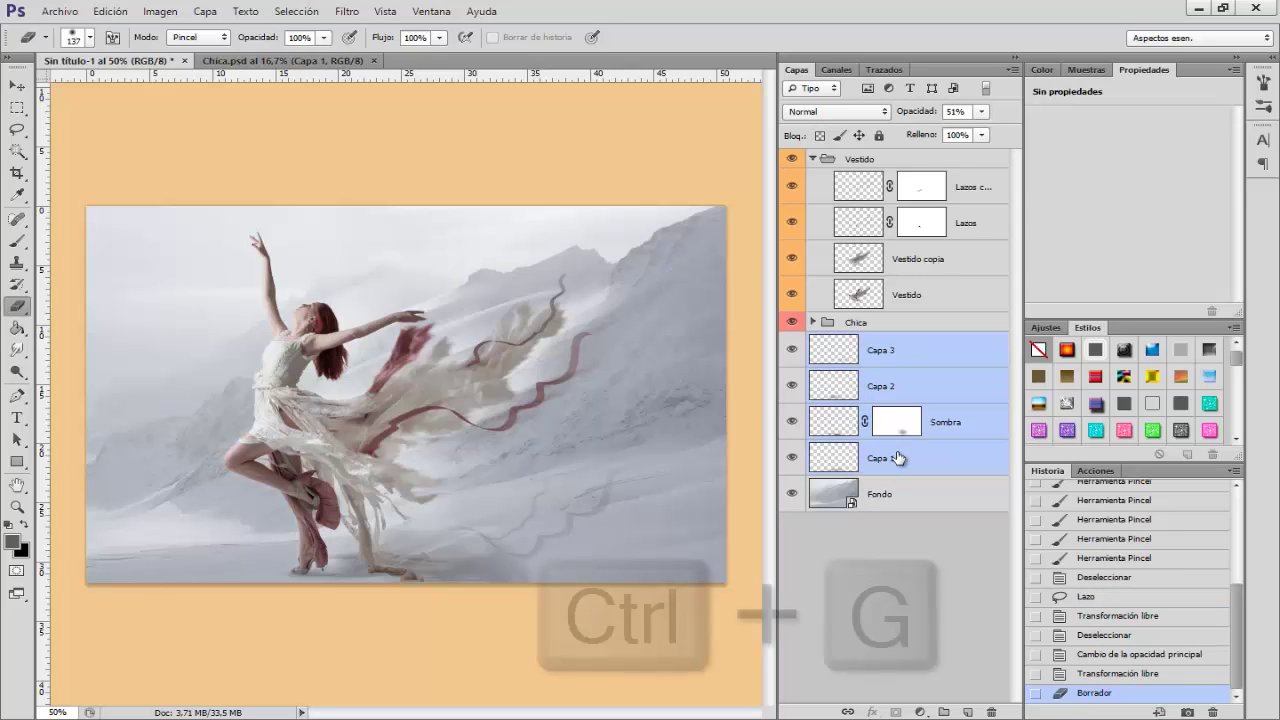
key("ctrl+g")
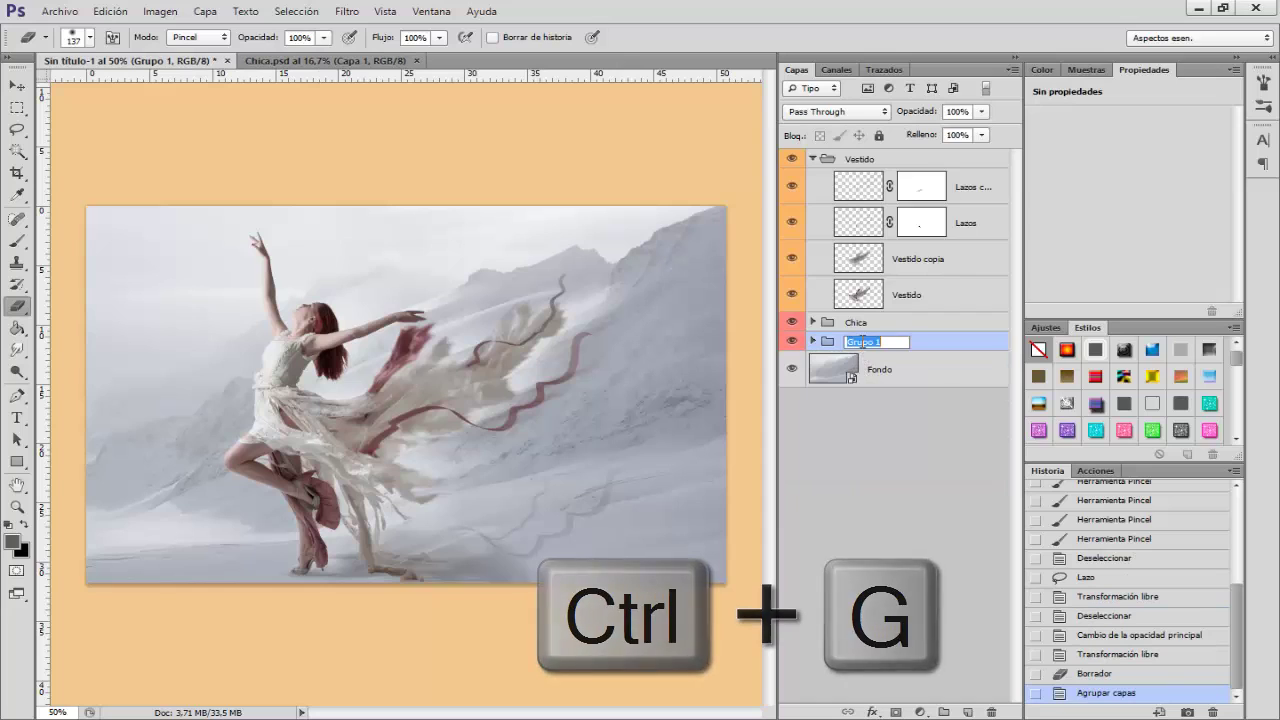
double_click(860, 342)
type("Sombras")
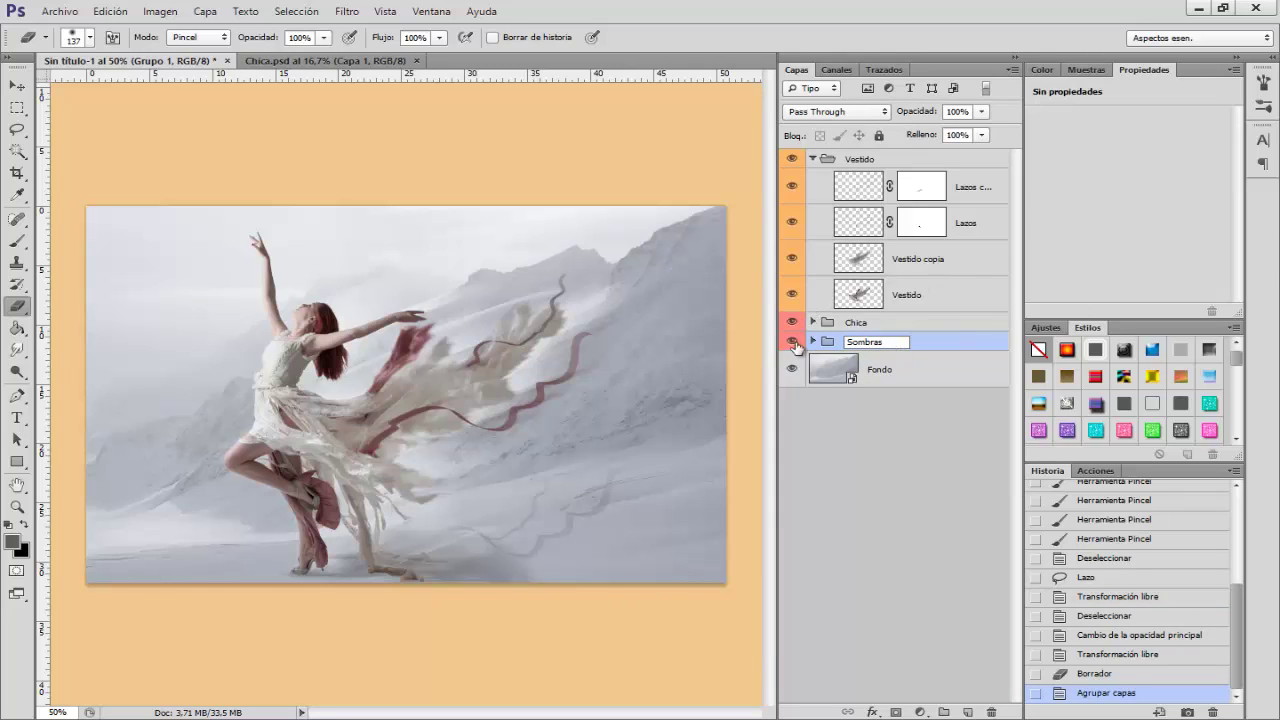
key("Return")
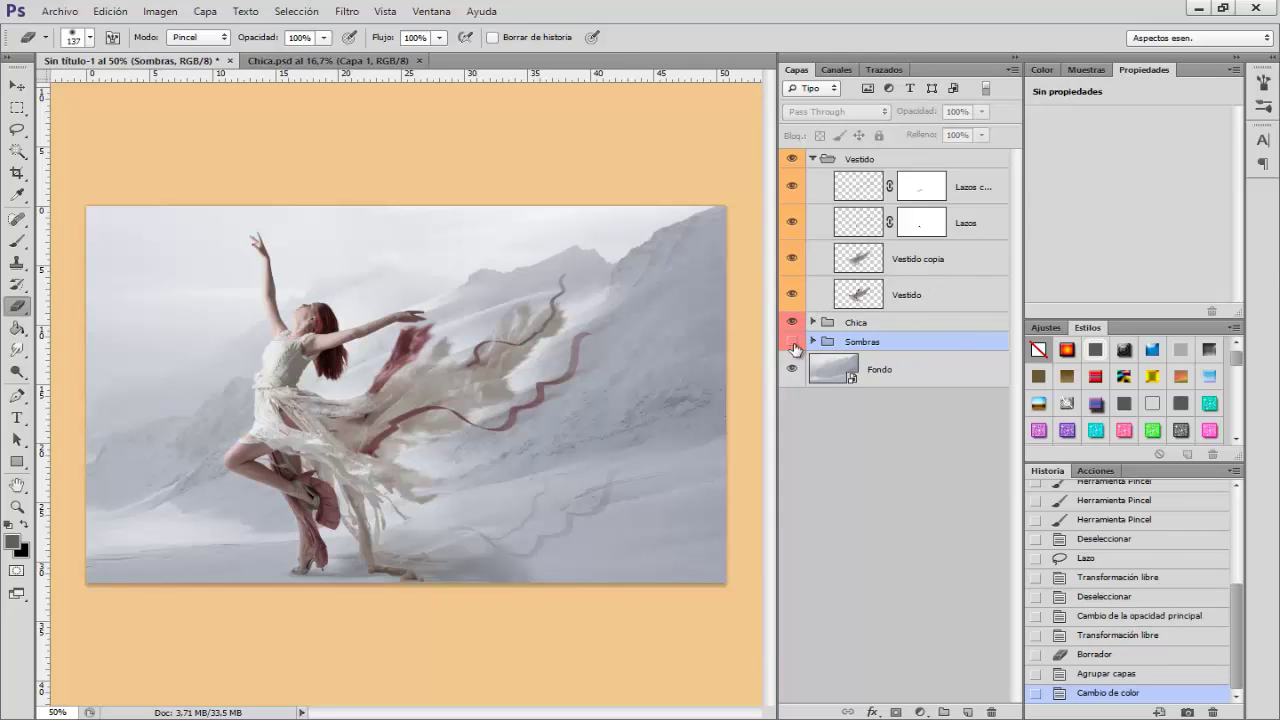
right_click(793, 344)
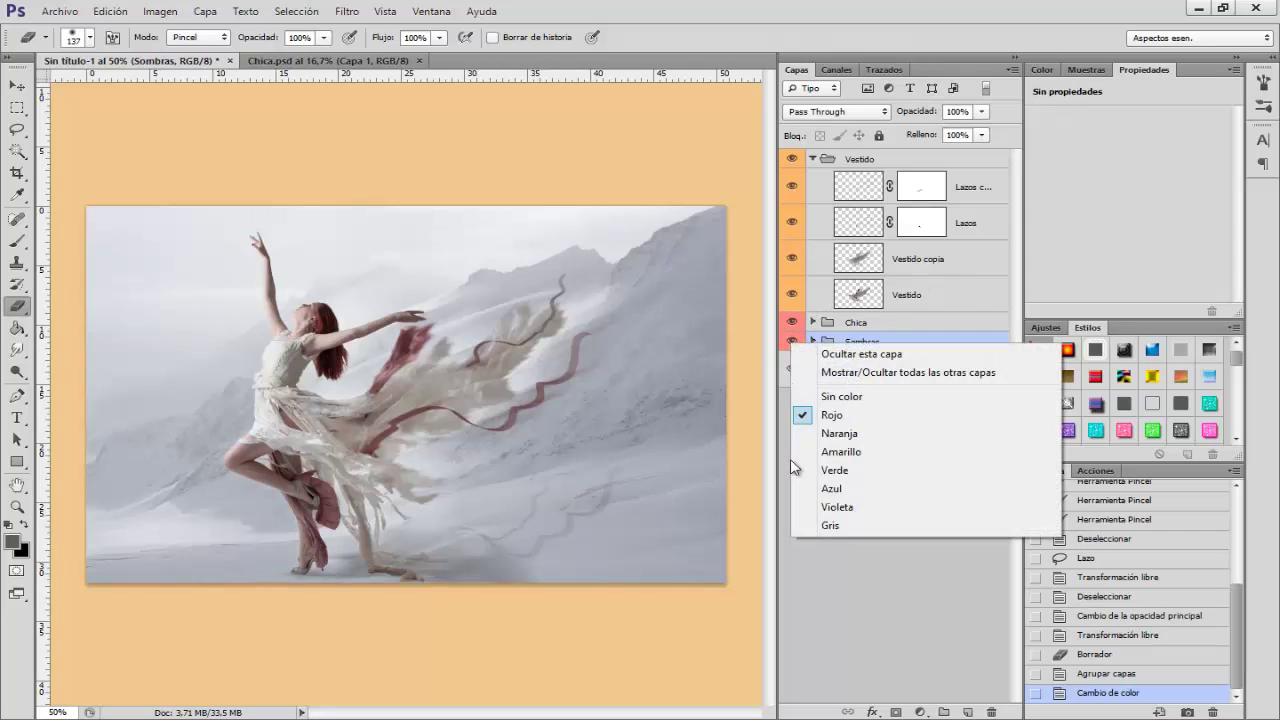
left_click(825, 525)
- Expand Sombras, toggle its visibility to compare, and collapse the Vestido group
left_click(813, 342)
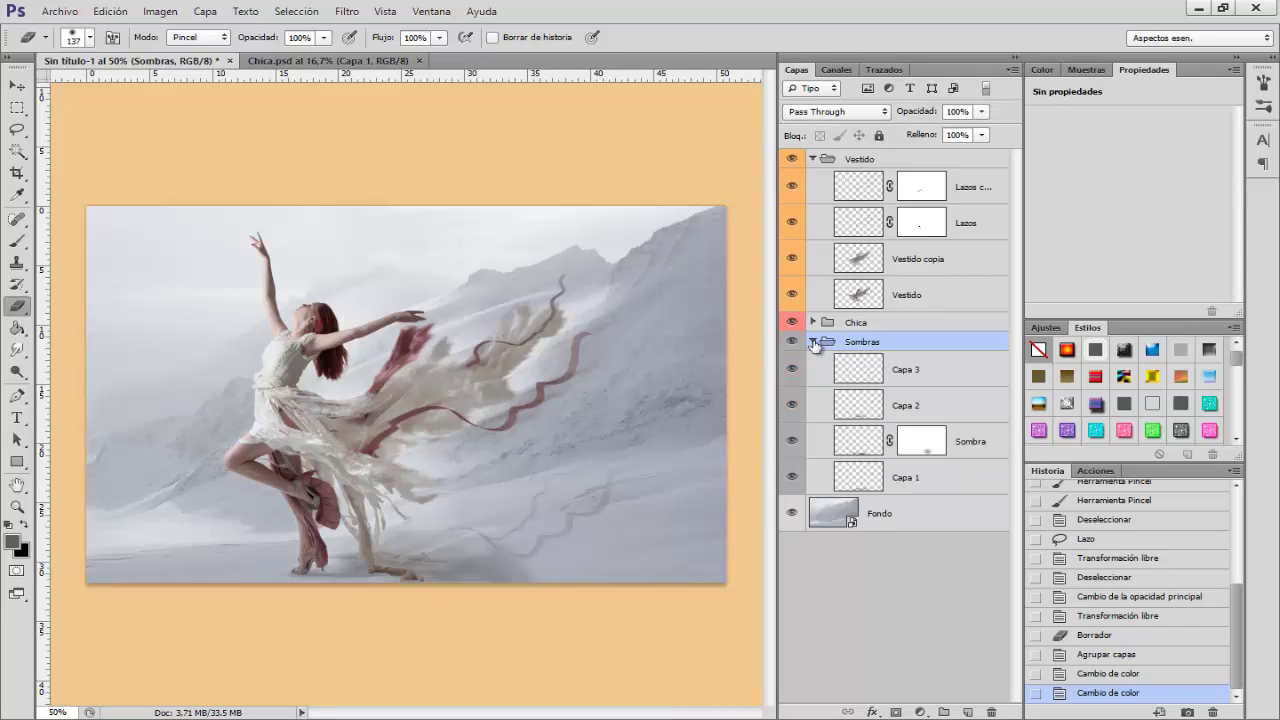
left_click(793, 342)
left_click(794, 342)
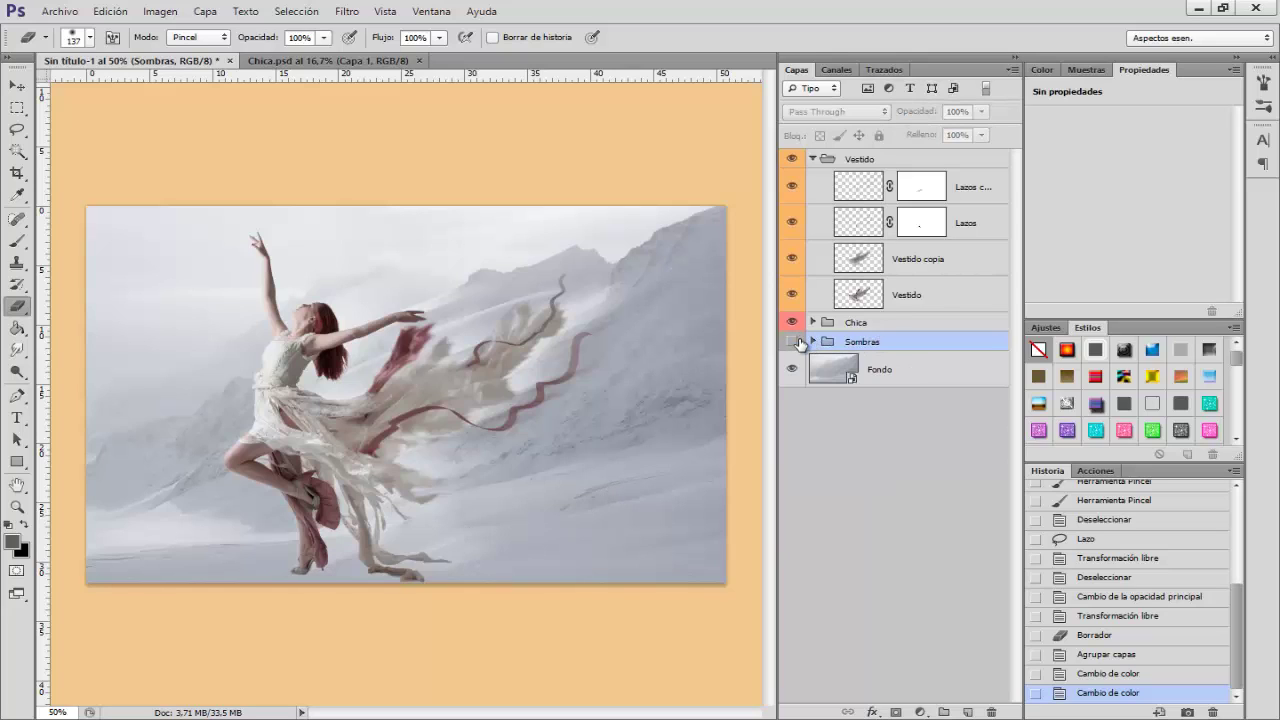
left_click(794, 342)
left_click(812, 158)
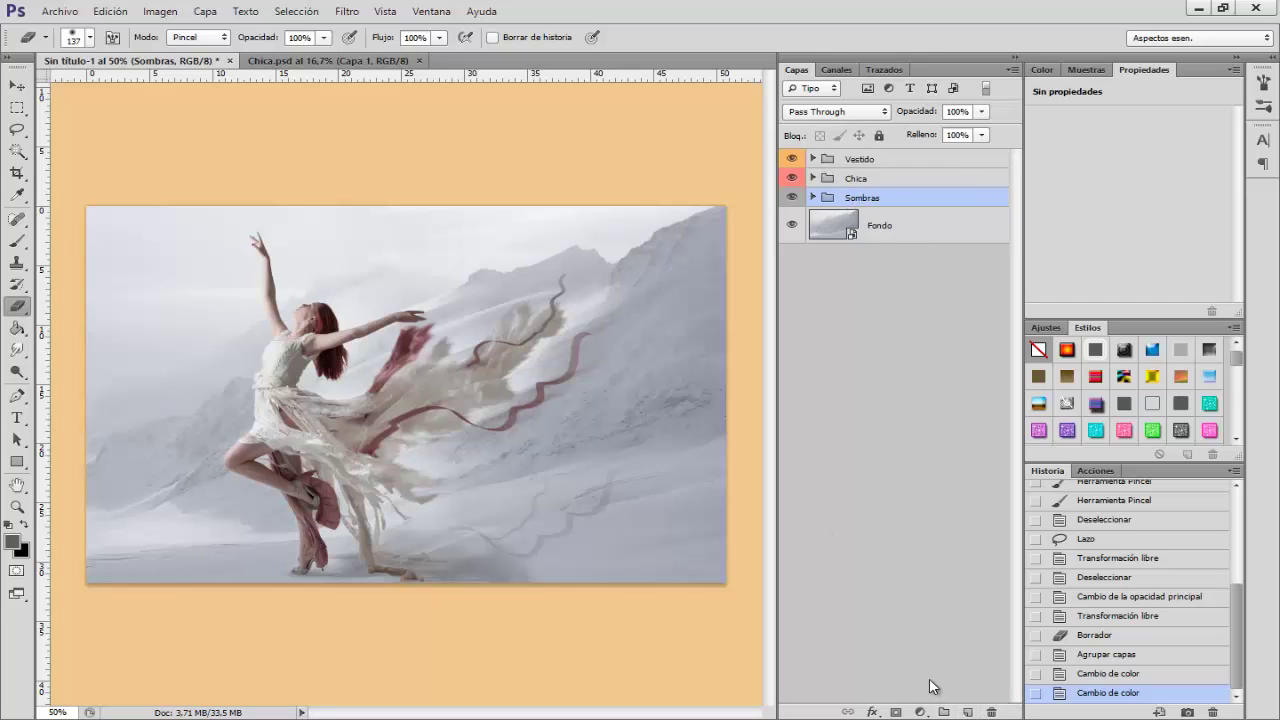
- Add a new layer above Sombras with a soft round brush about 390 px at 81% opacity
left_click(969, 713)
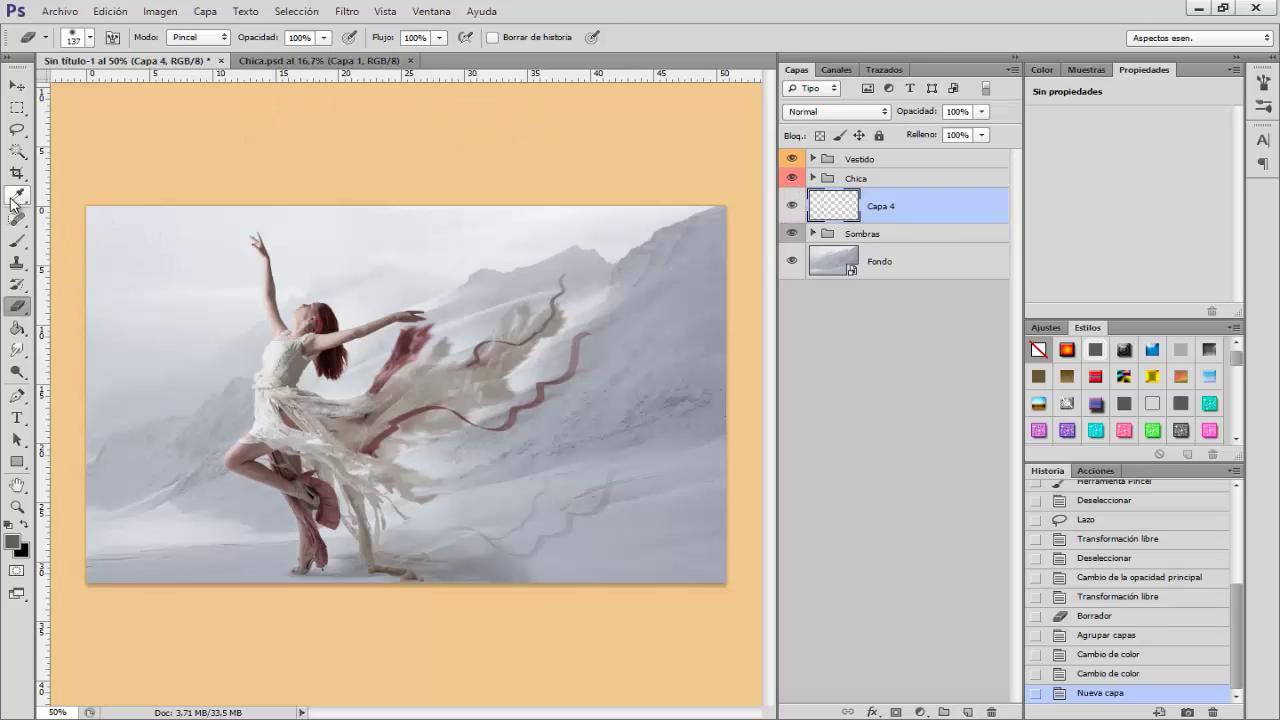
left_click(17, 240)
right_click(353, 333)
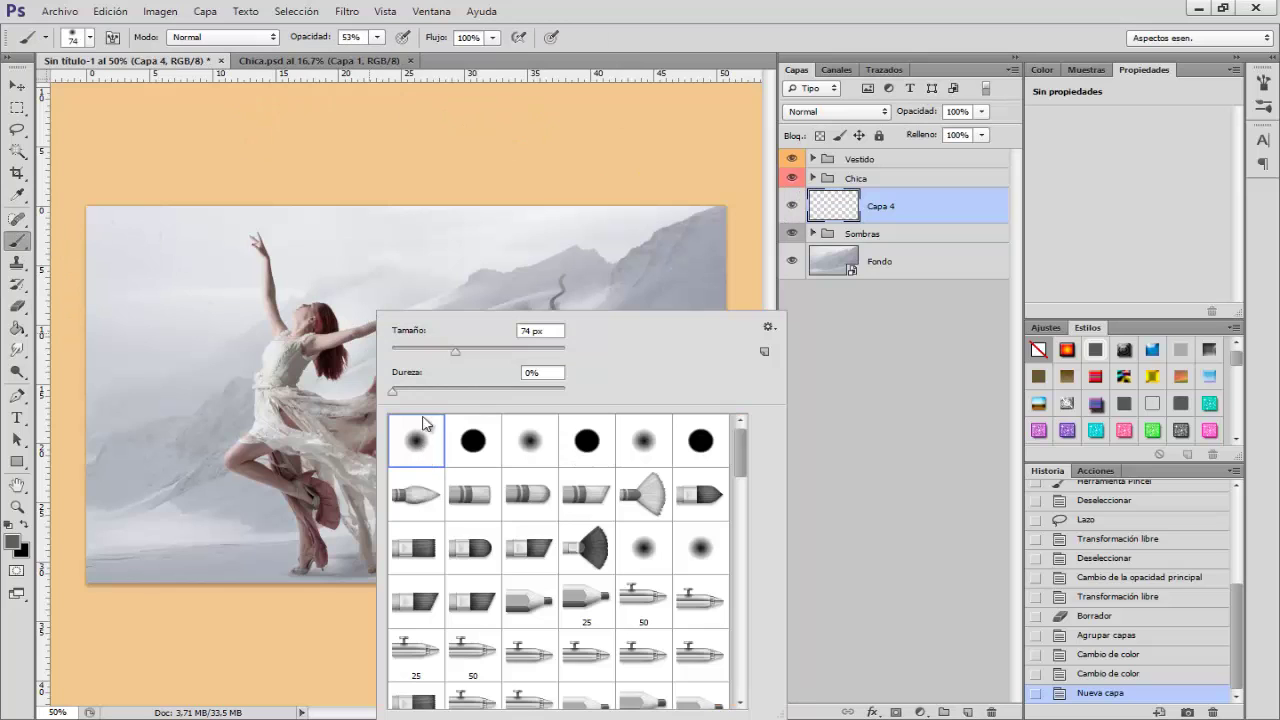
left_click(262, 380)
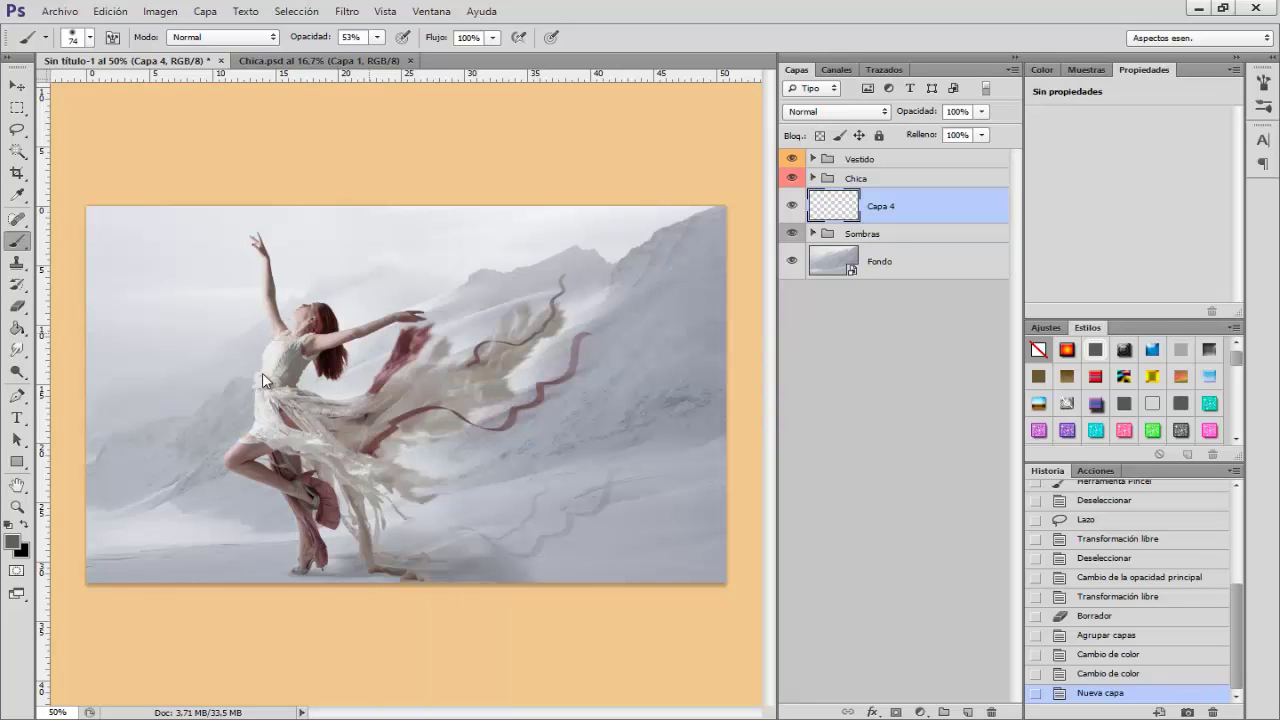
mouse_move(262, 380)
left_mouse_down()
mouse_move(297, 374)
mouse_move(240, 374)
left_mouse_up()
left_click_drag(308, 38, 379, 40)
left_click_drag(388, 38, 418, 40)
- Resize the soft brush to about 546 px and paint a white glow around the dancer's upper body
right_click(283, 340, "alt")
left_click_drag(303, 340, 313, 342)
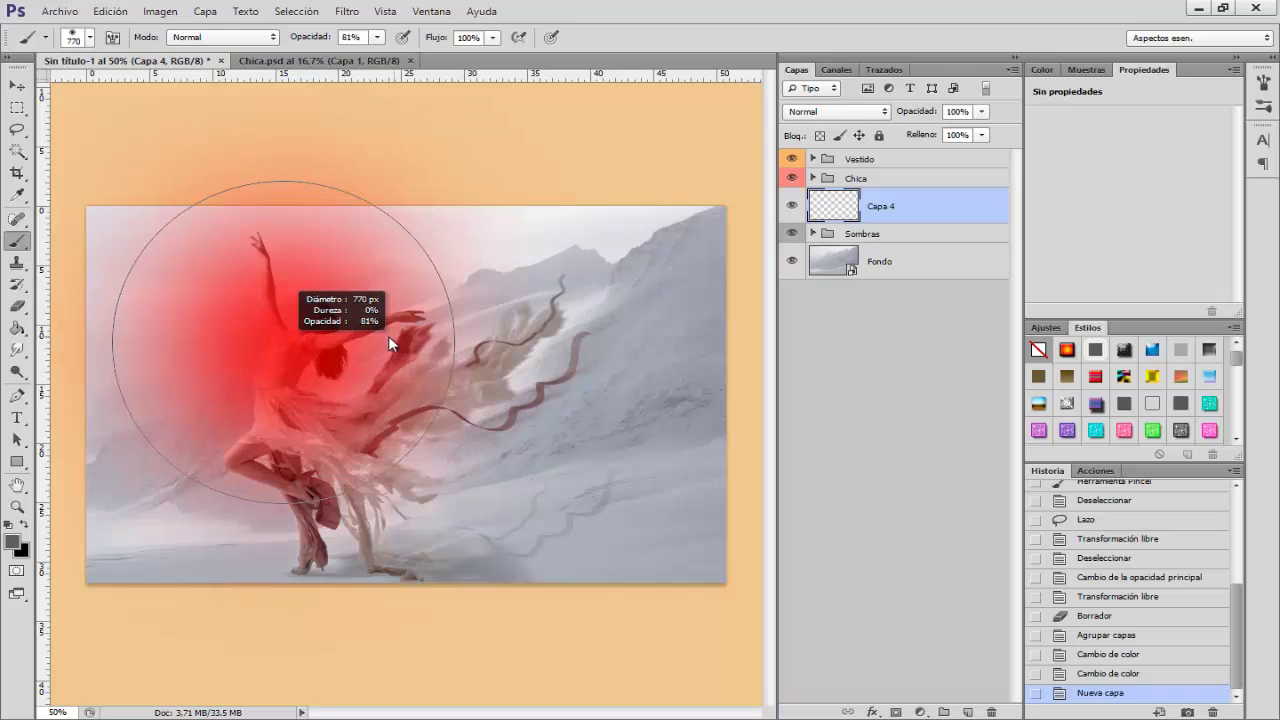
mouse_move(313, 340)
left_mouse_down()
mouse_move(345, 325)
mouse_move(292, 325)
left_mouse_up()
right_click(300, 330, "alt")
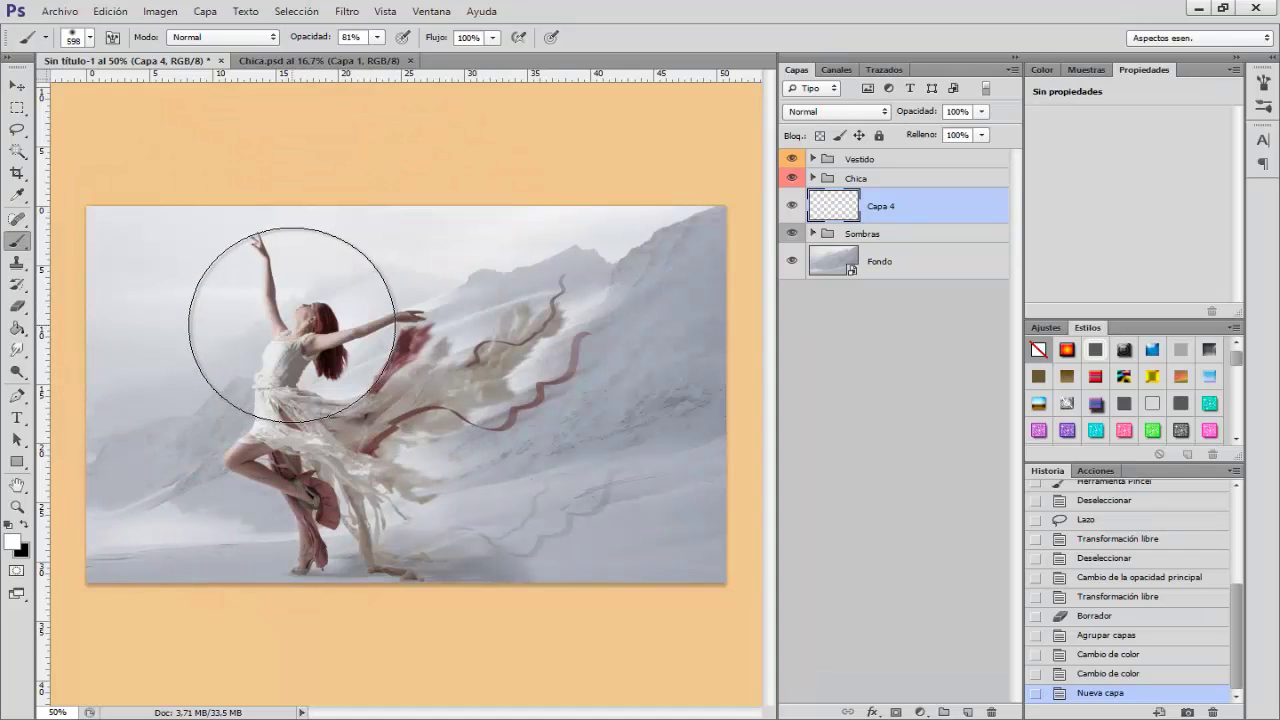
right_click(292, 325, "alt")
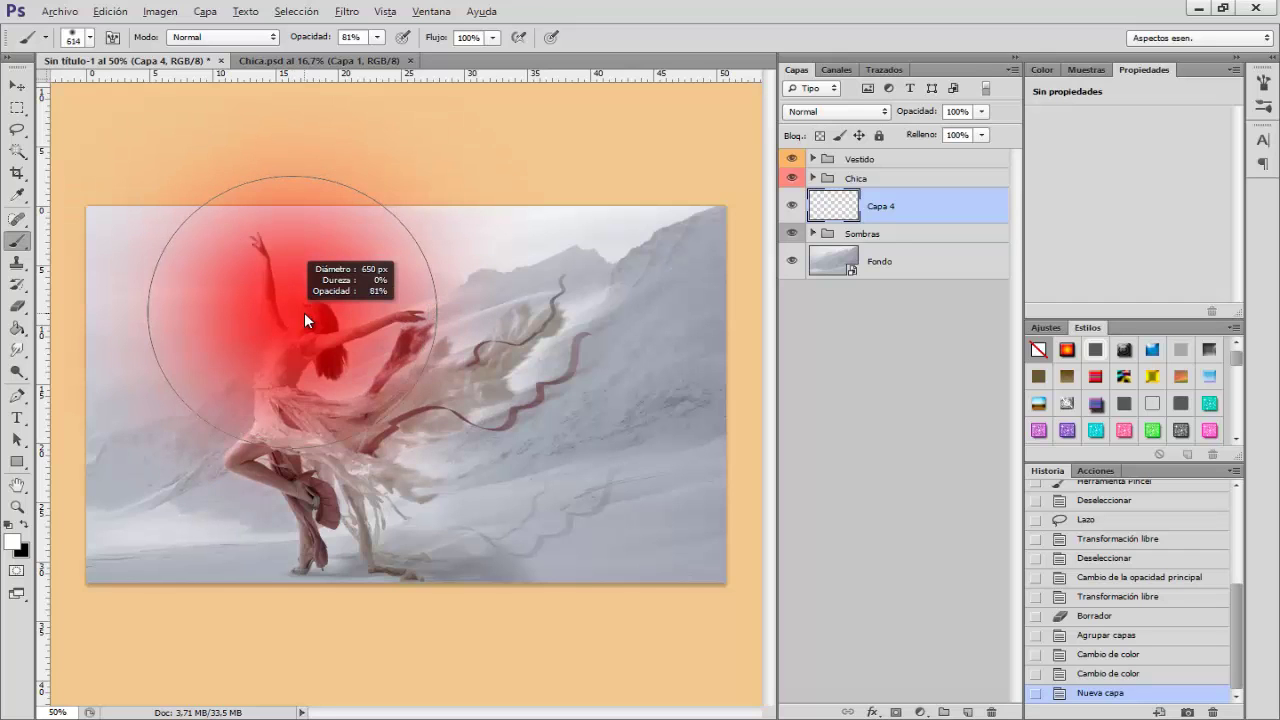
left_click_drag(292, 318, 284, 328)
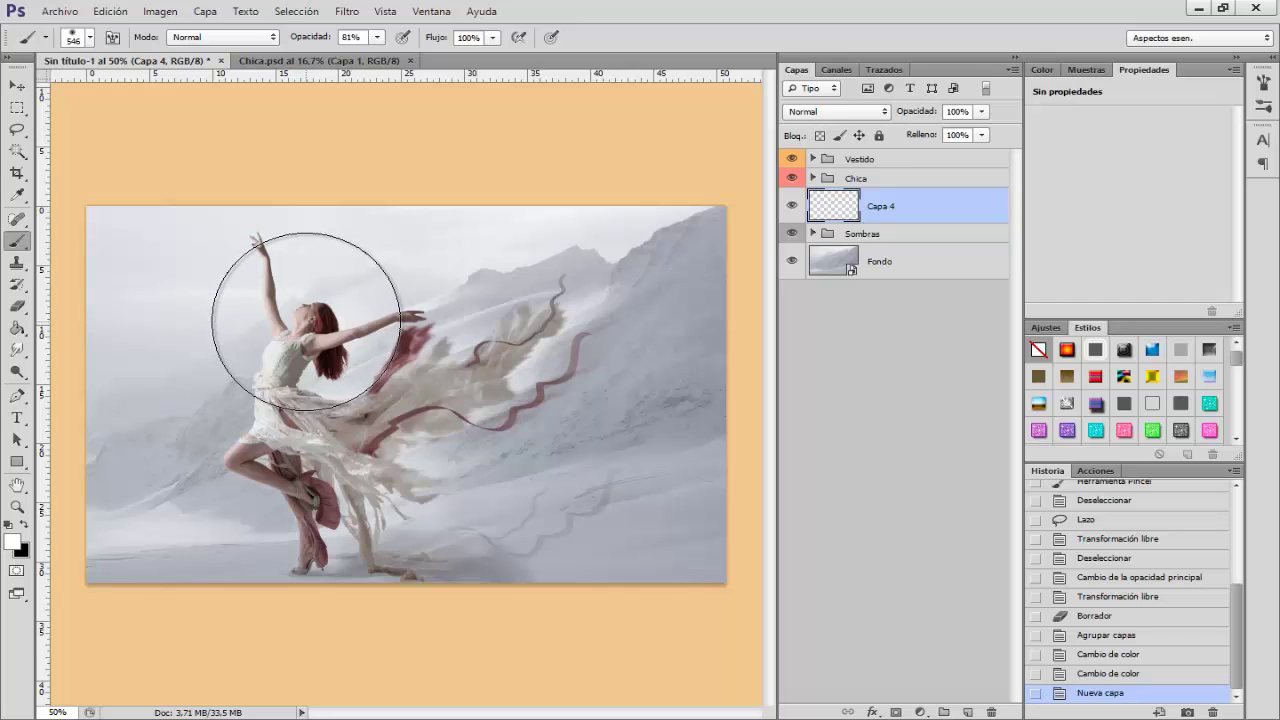
left_click(306, 322)
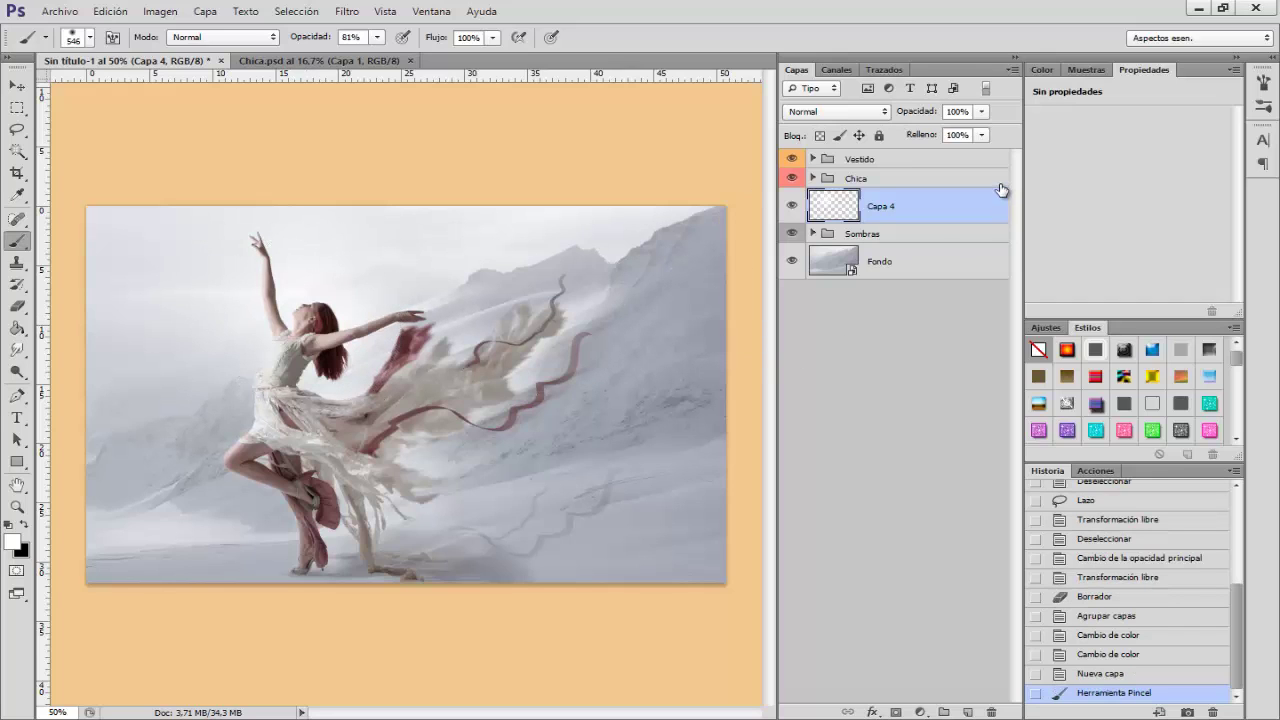
- Rename the glow layer Resplandor
double_click(880, 206)
type("r")
key("Return")
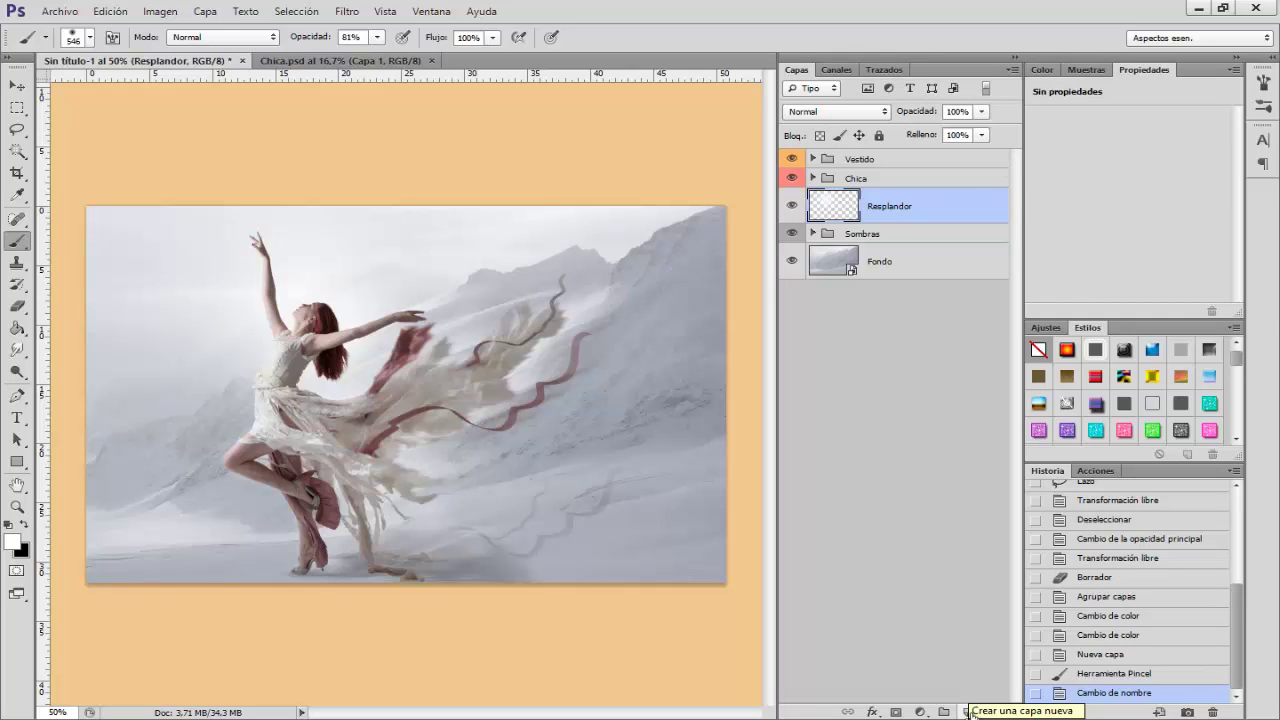
- Add another layer and choose the 2455 streak brush tip at 304 px
left_click(966, 711)
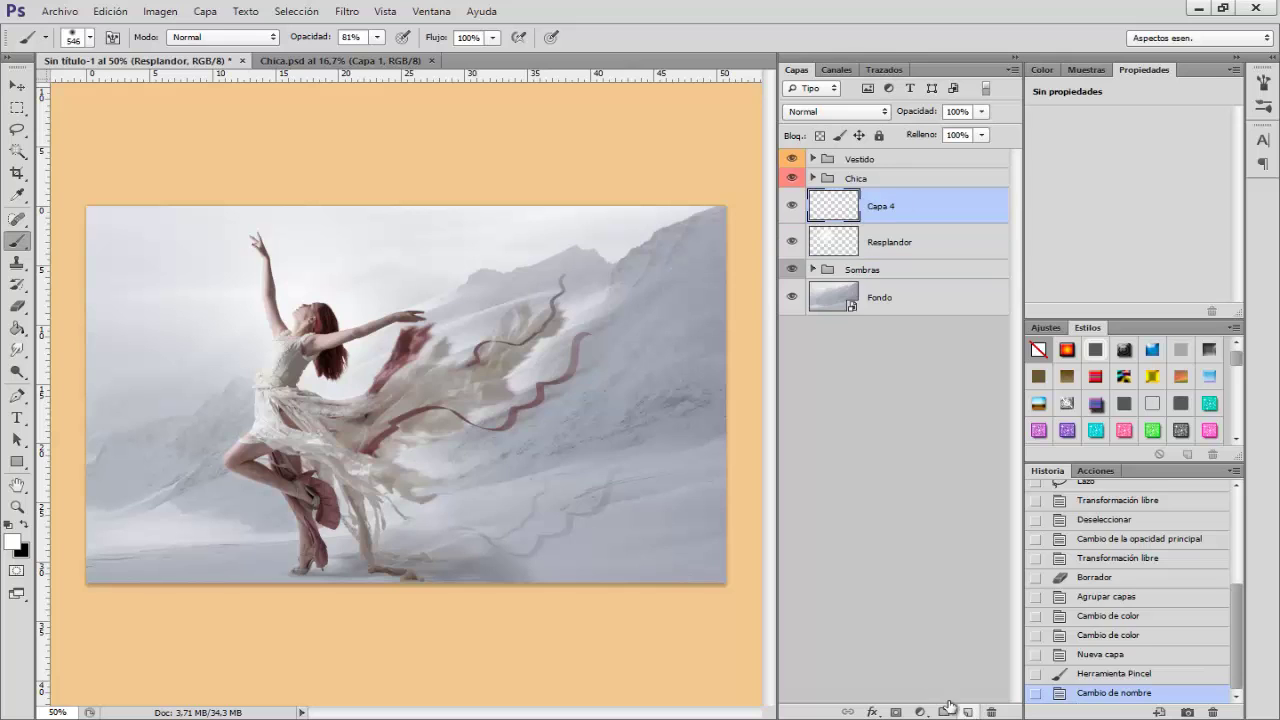
right_click(436, 310)
left_click_drag(797, 455, 808, 597)
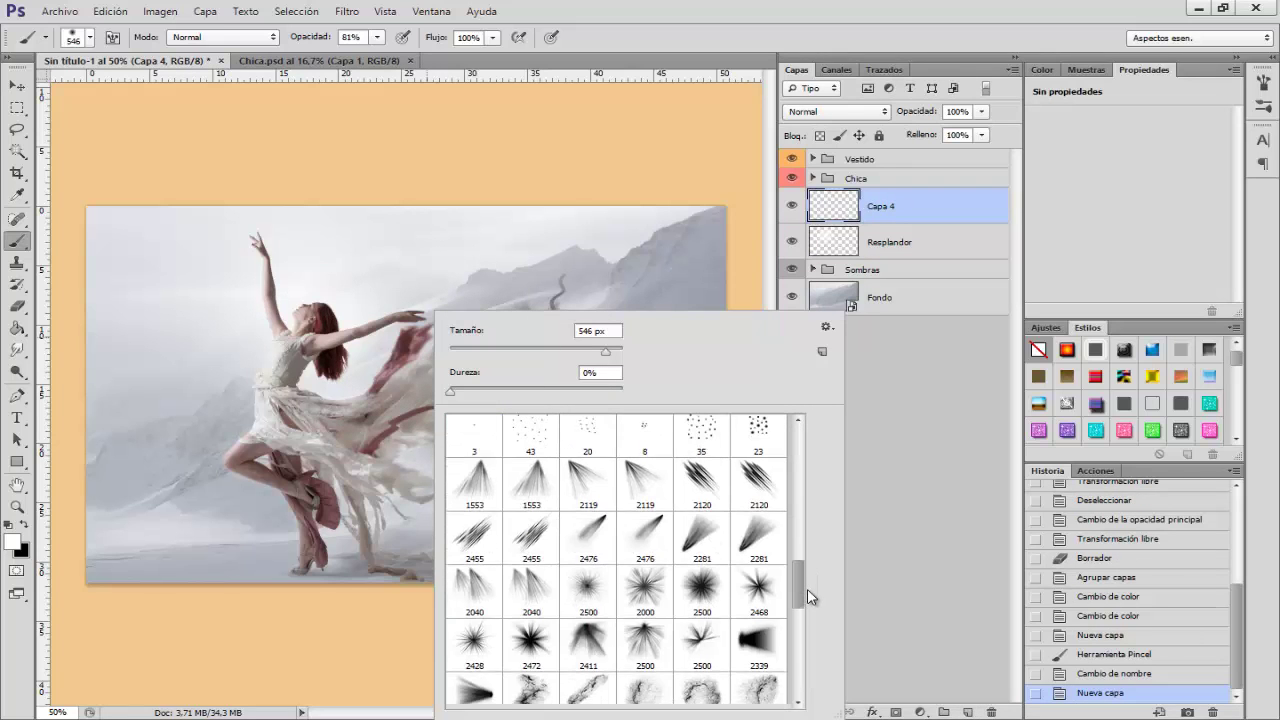
left_click(492, 541)
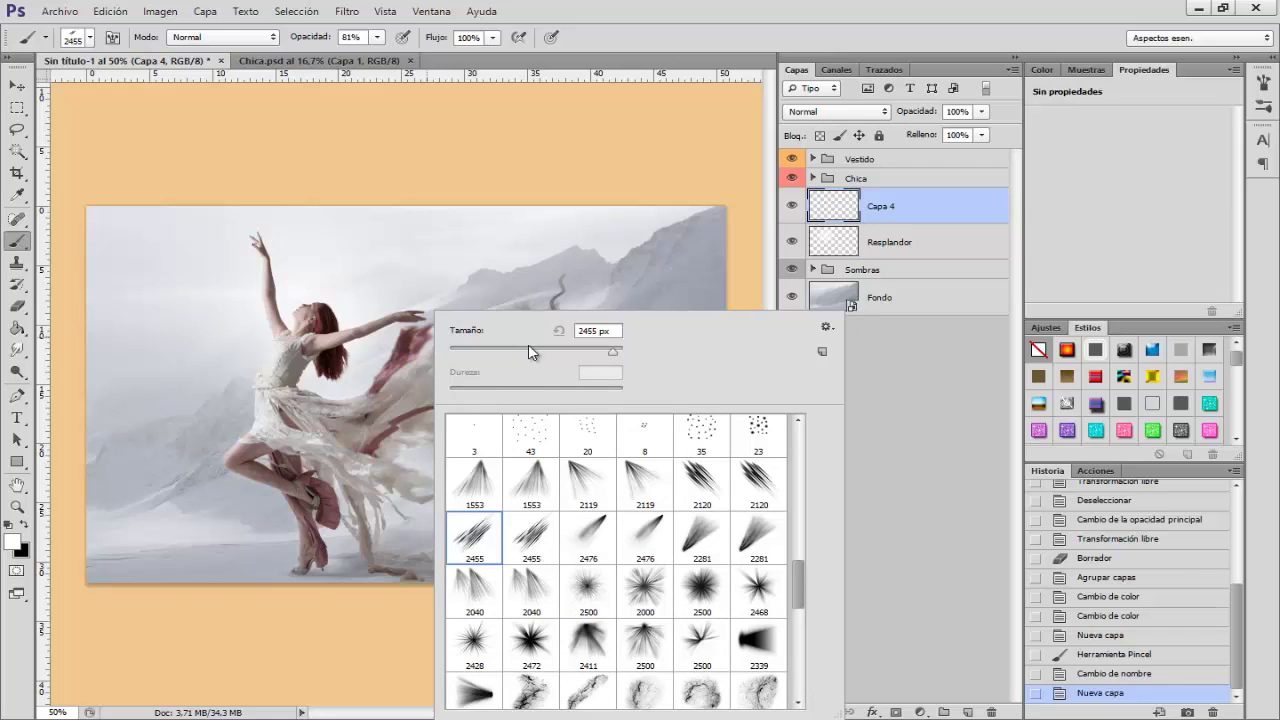
left_click_drag(389, 351, 420, 340)
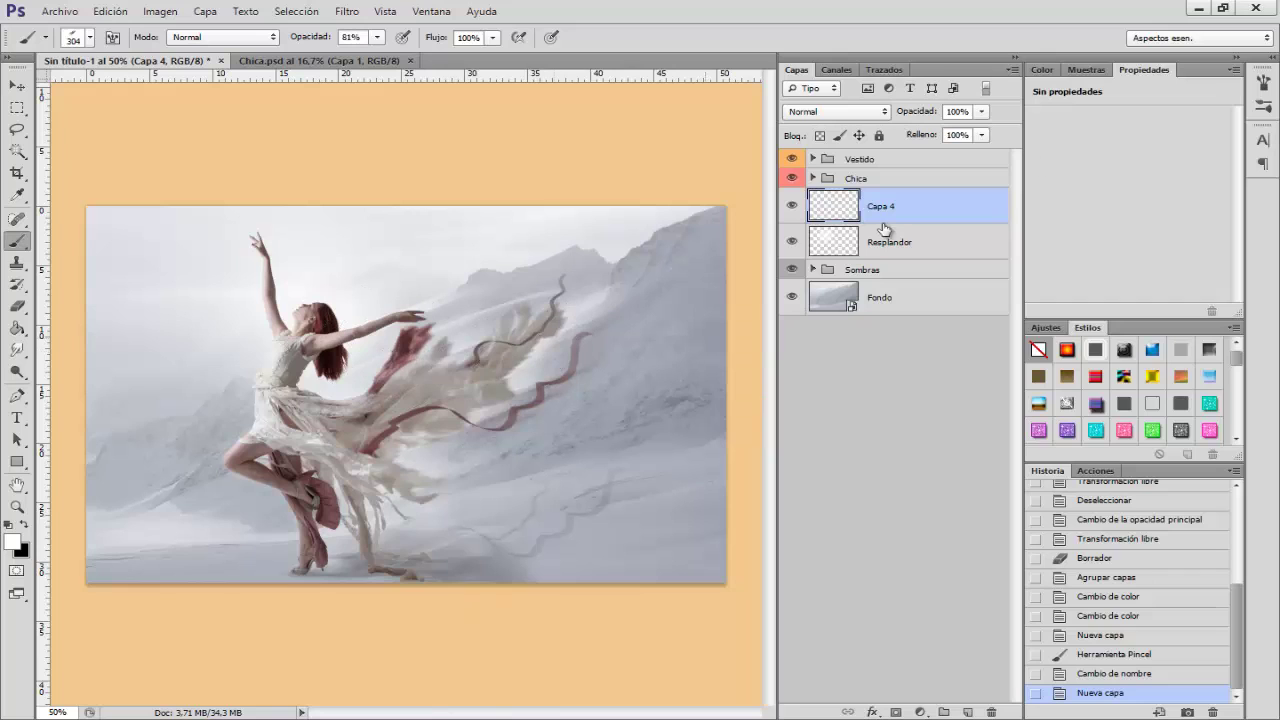
- Angle the streak brush tip to -24° and stamp white wind streaks over the scarf area
left_click(1263, 85)
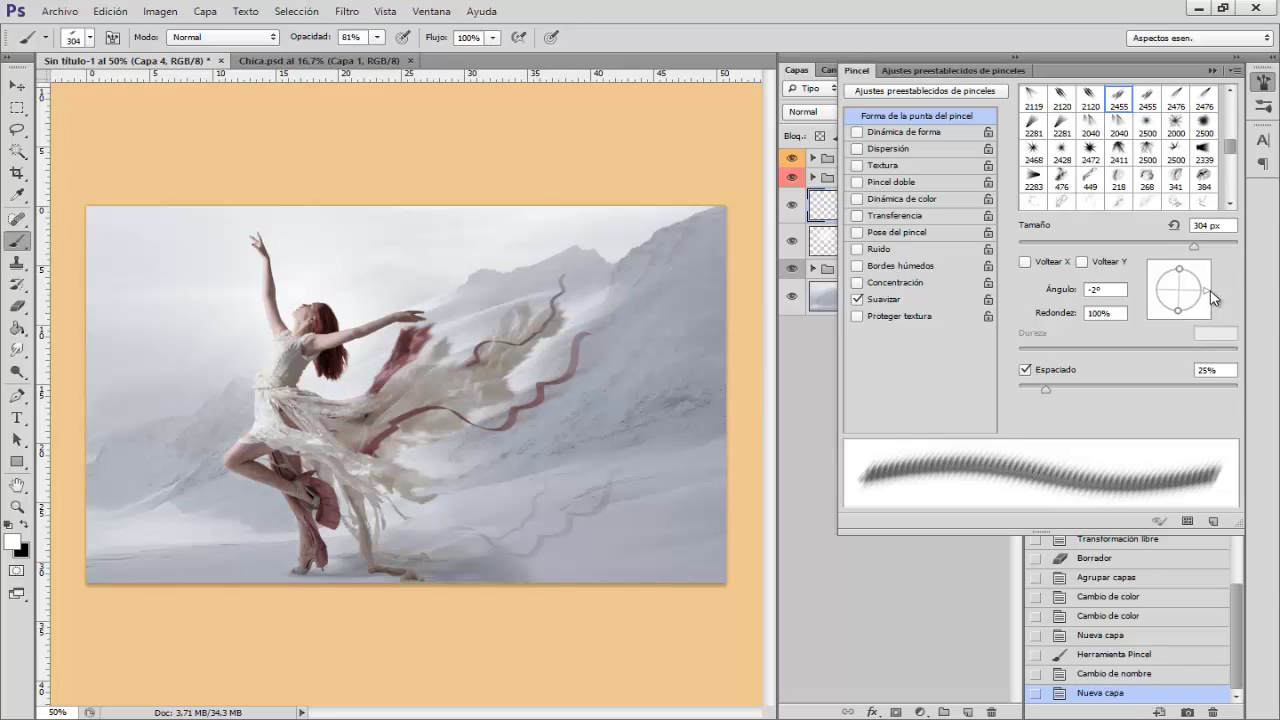
left_click_drag(1212, 296, 1204, 317)
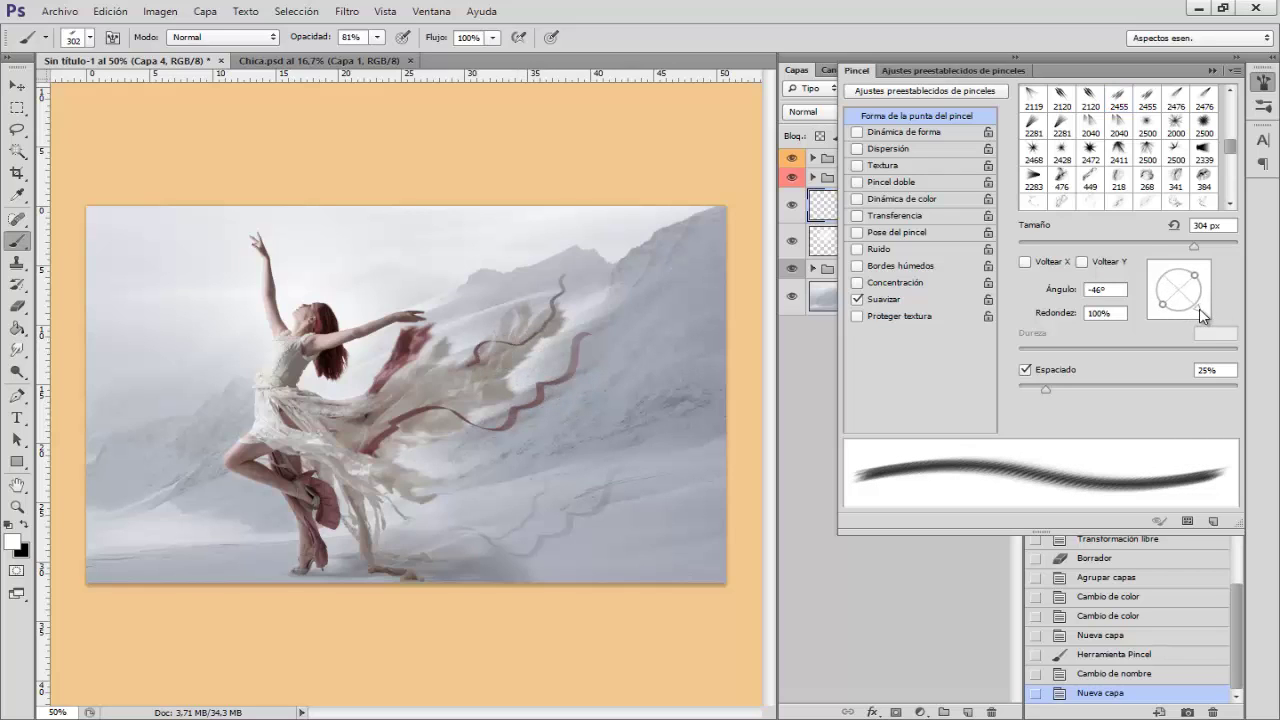
left_click_drag(1200, 310, 1206, 303)
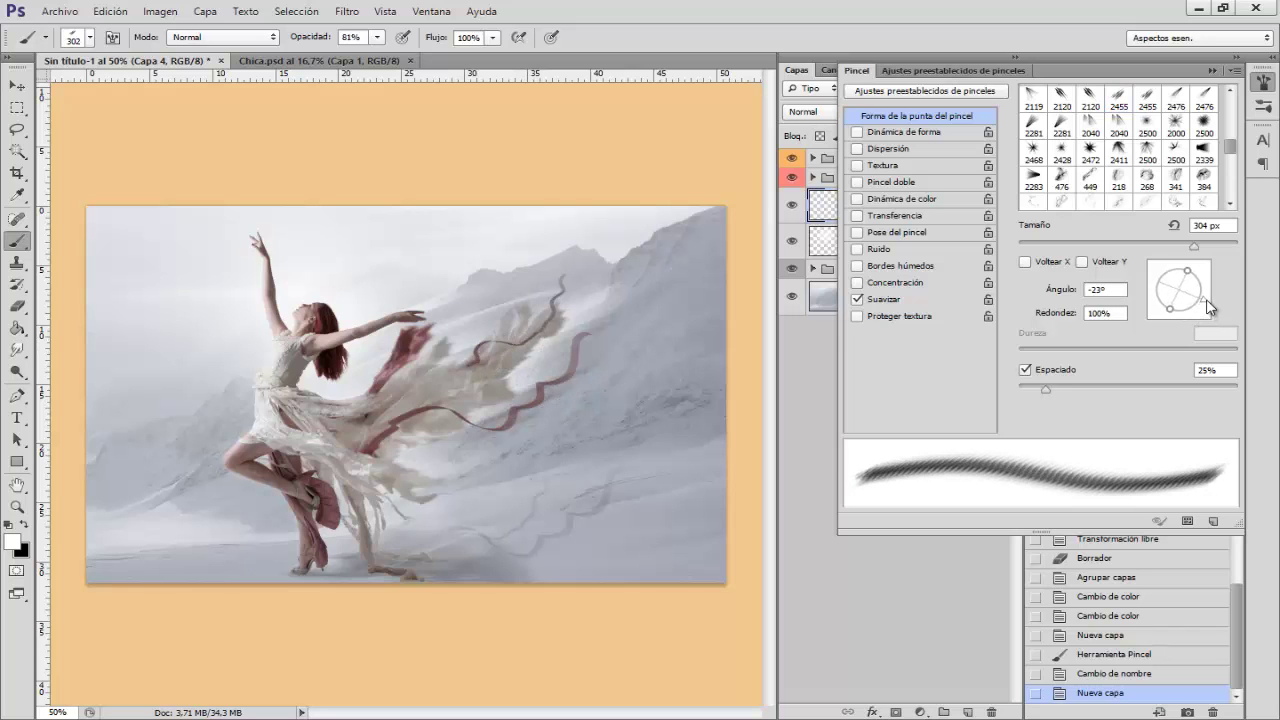
mouse_move(517, 315)
left_mouse_down()
mouse_move(535, 351)
mouse_move(560, 340)
left_mouse_up()
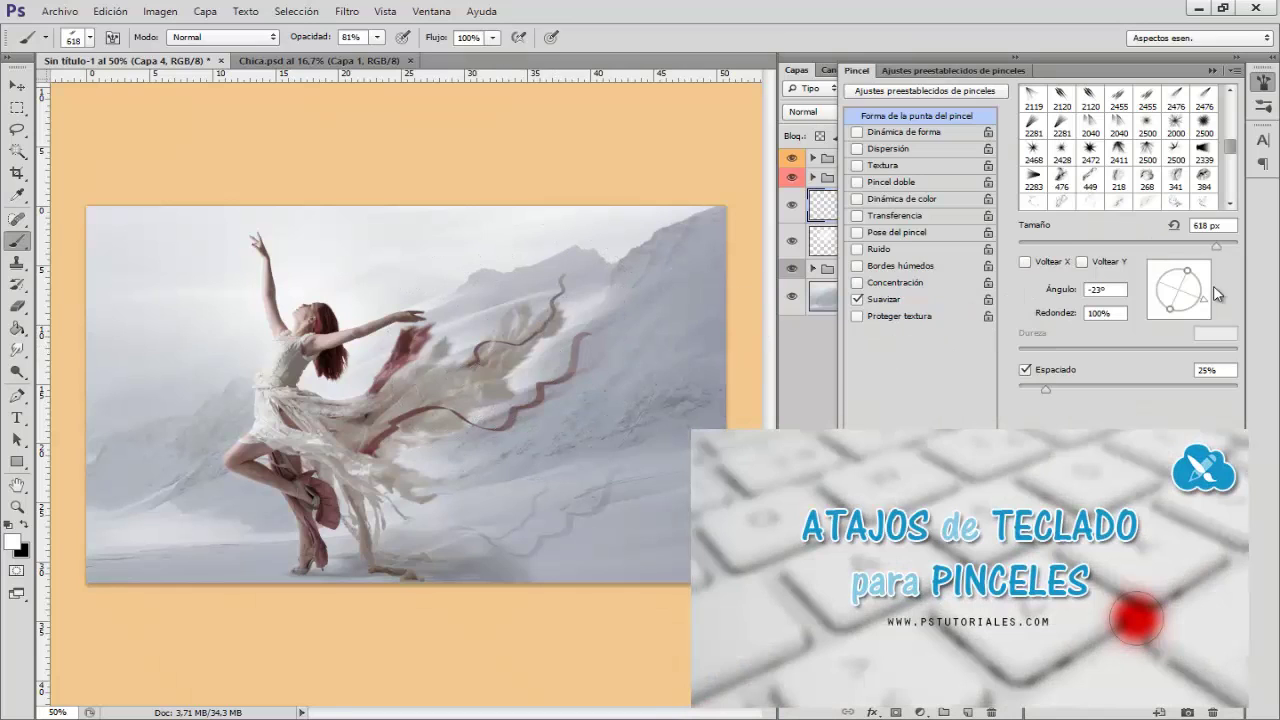
left_click_drag(1208, 307, 1206, 303)
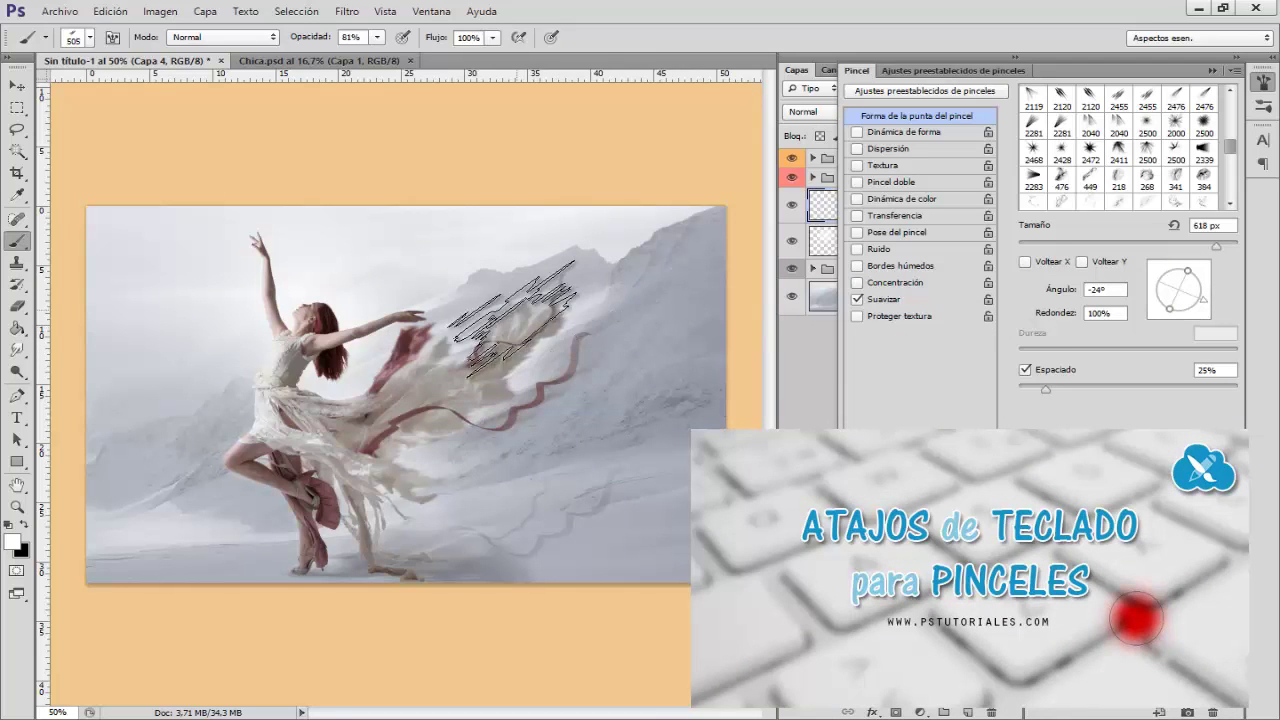
mouse_move(540, 317)
left_mouse_down()
mouse_move(568, 318)
mouse_move(545, 322)
left_mouse_up()
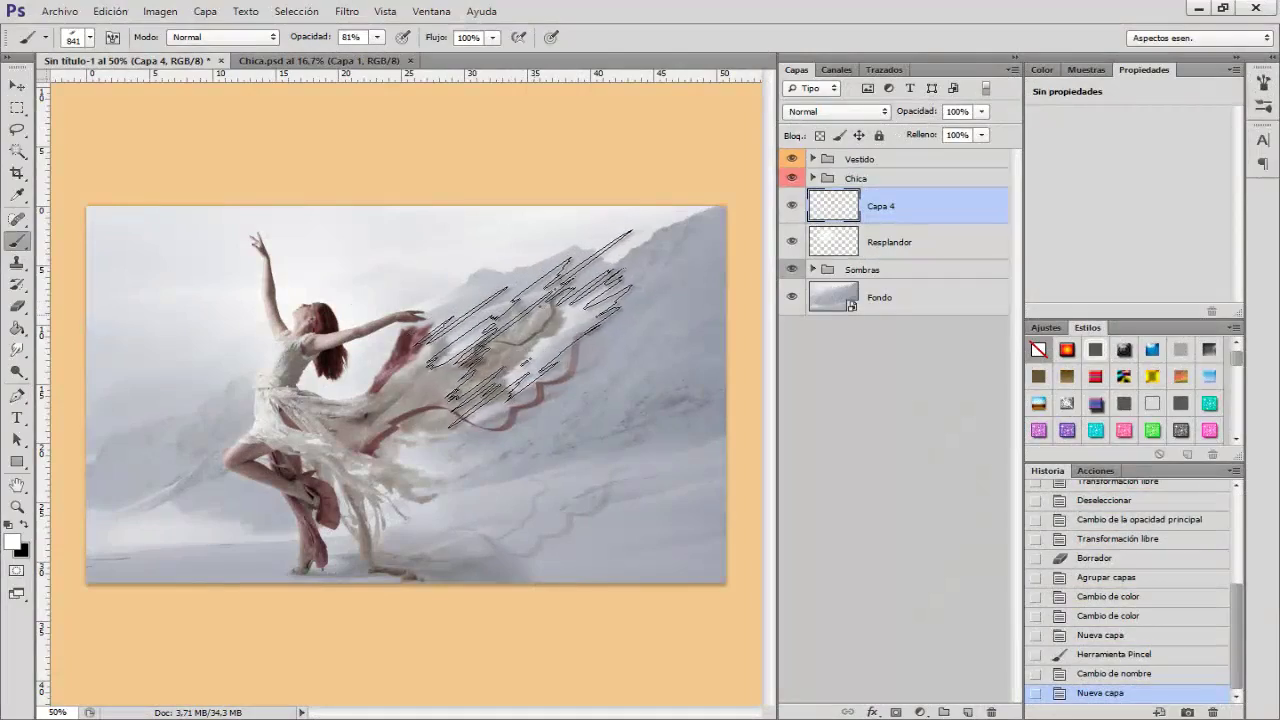
left_click(525, 335)
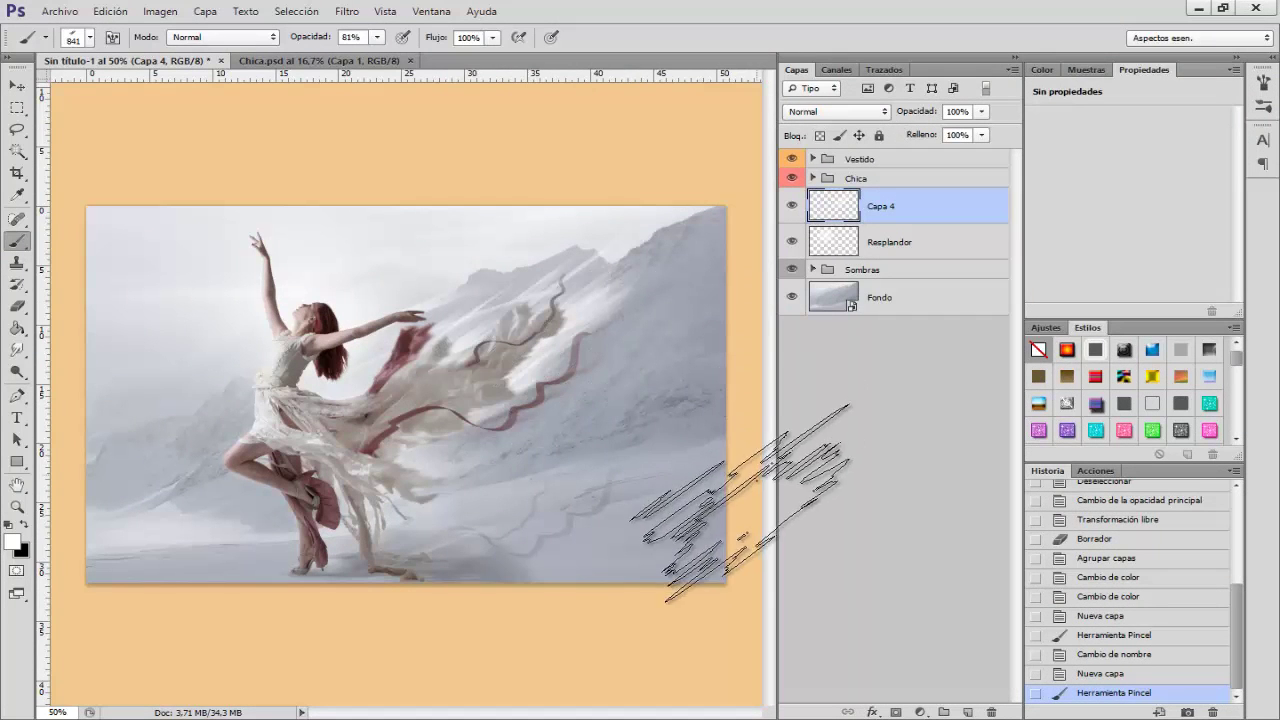
- Re-angle the streak tip to -39° and stamp white streaks across the slope behind the dancer
left_click(1262, 83)
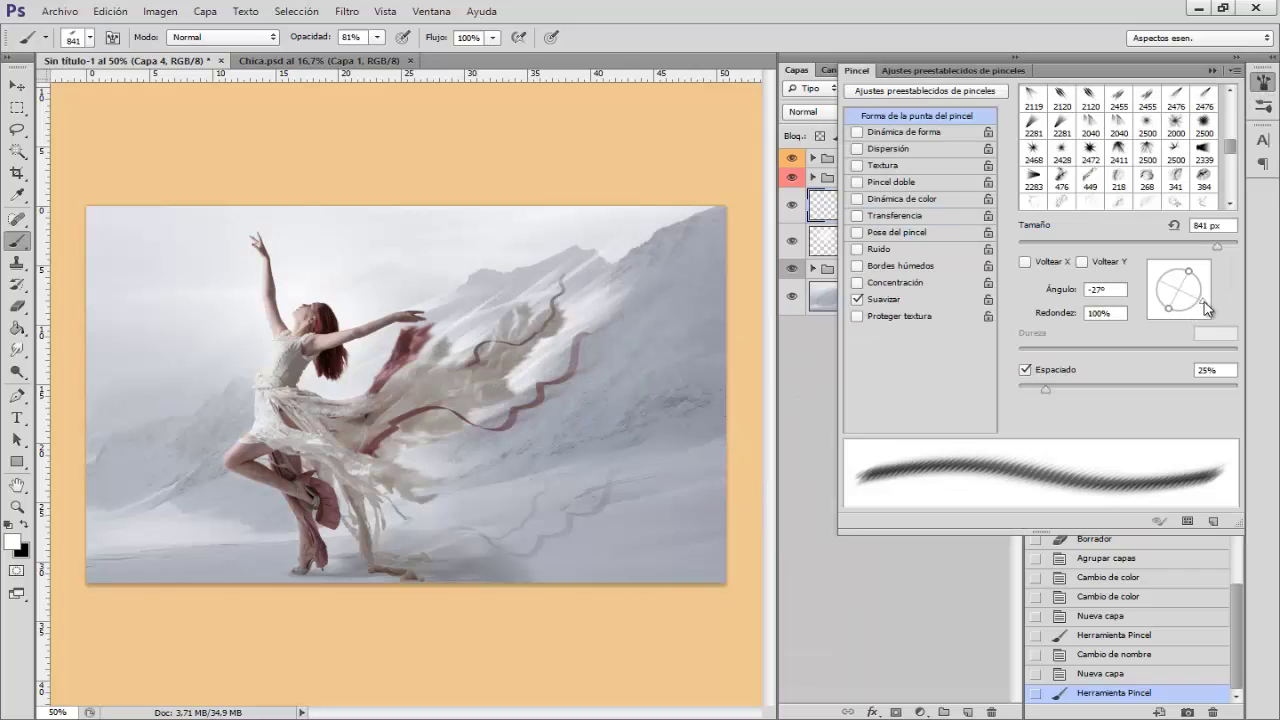
left_click_drag(1207, 309, 1204, 313)
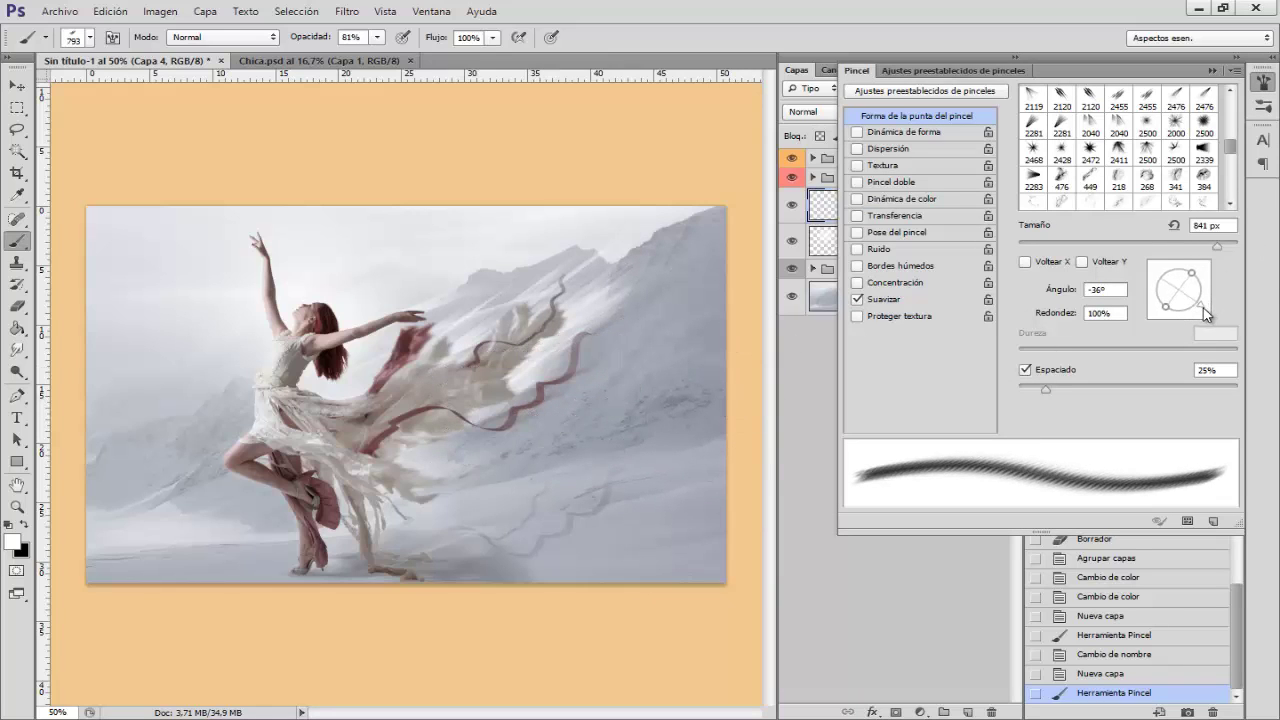
left_click_drag(1205, 313, 1208, 316)
left_click_drag(620, 386, 599, 394)
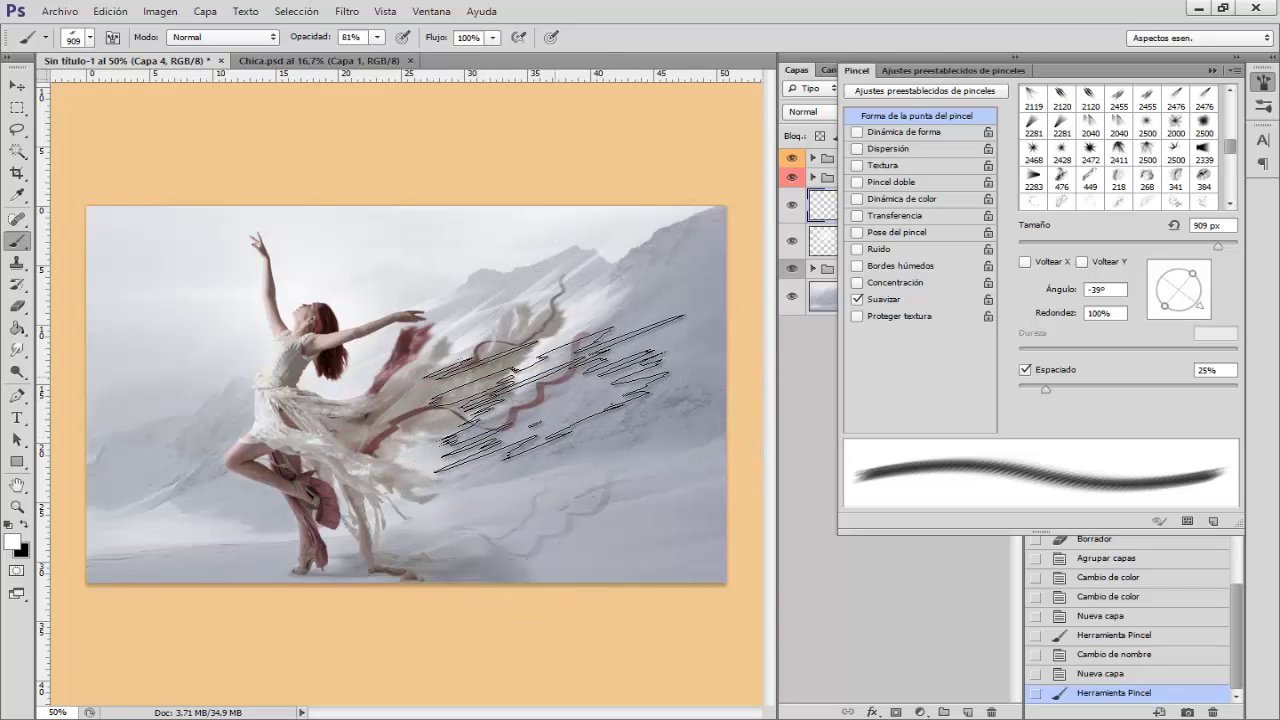
left_click(555, 395)
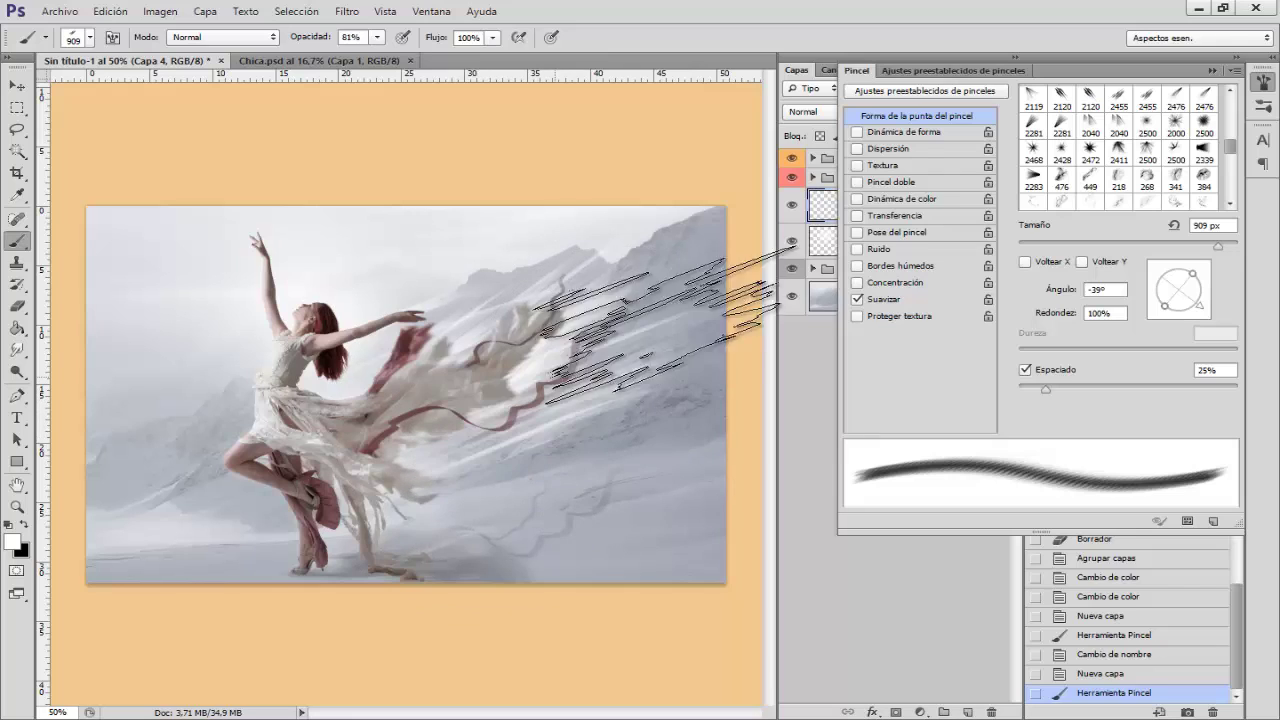
left_click(1266, 86)
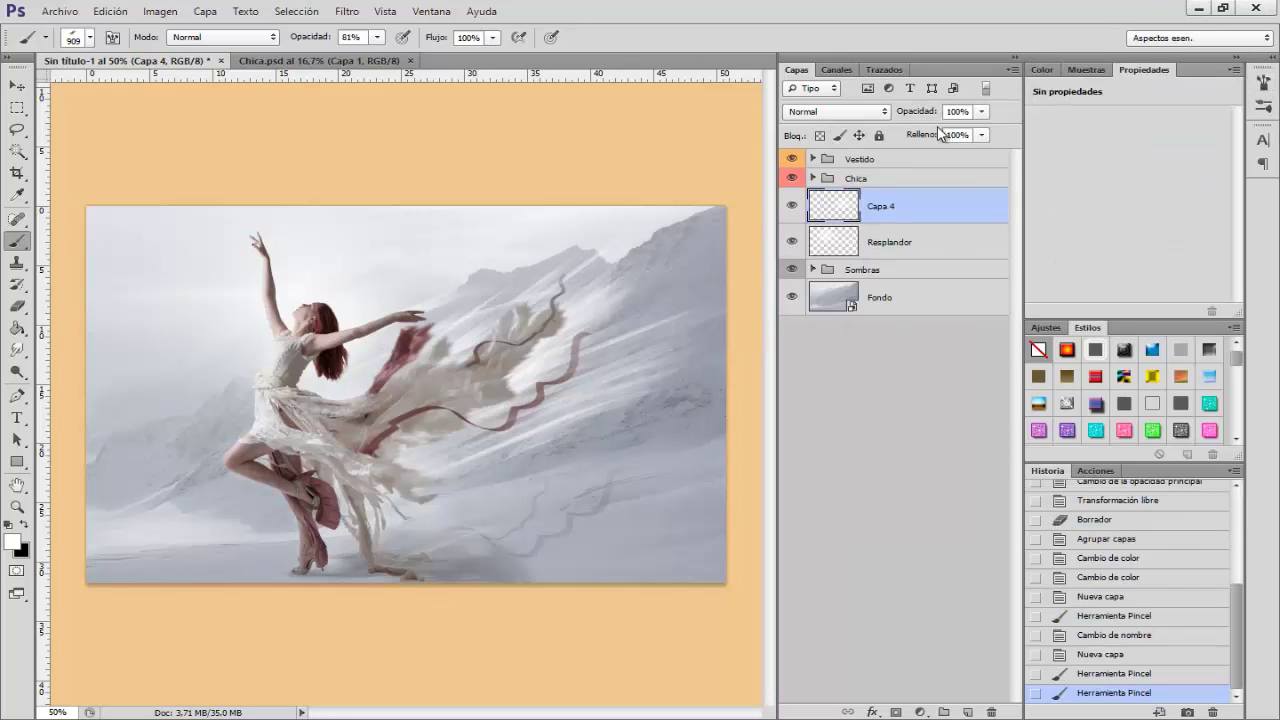
- Apply a Motion Blur to Capa 4's streaks with 23 px distance at about 56°
left_click(347, 11)
mouse_move(372, 212)
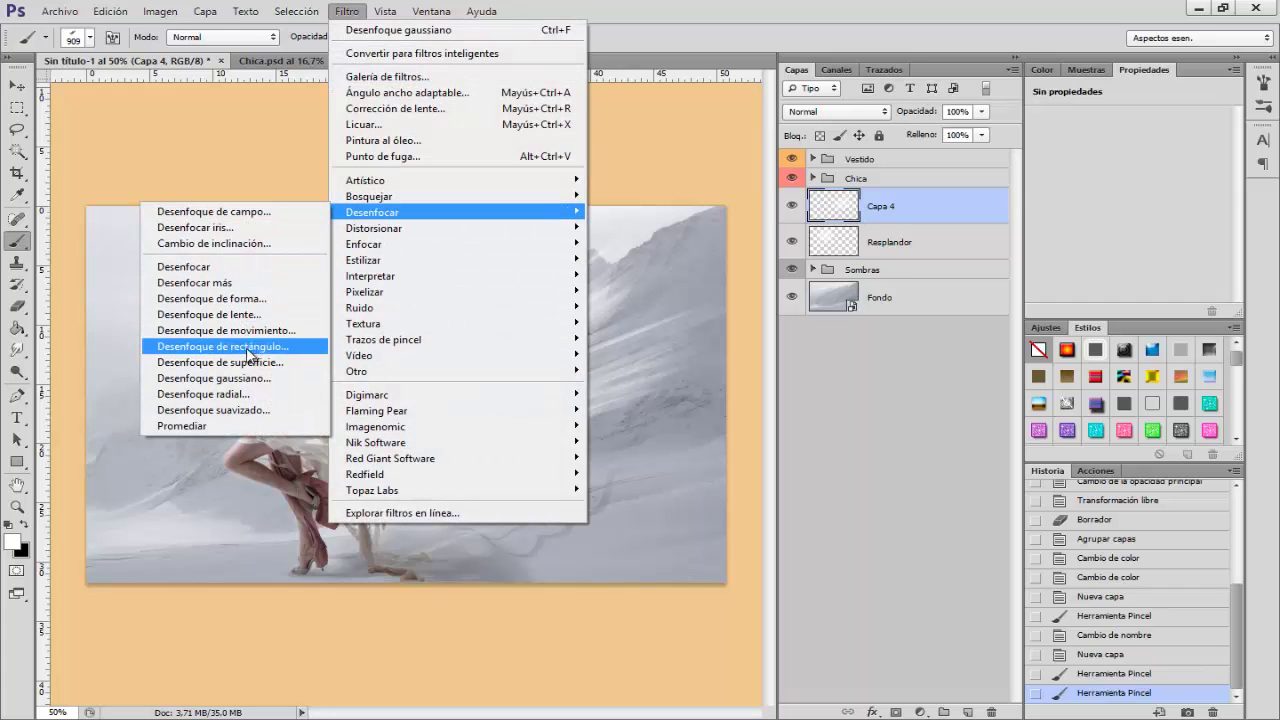
left_click(257, 335)
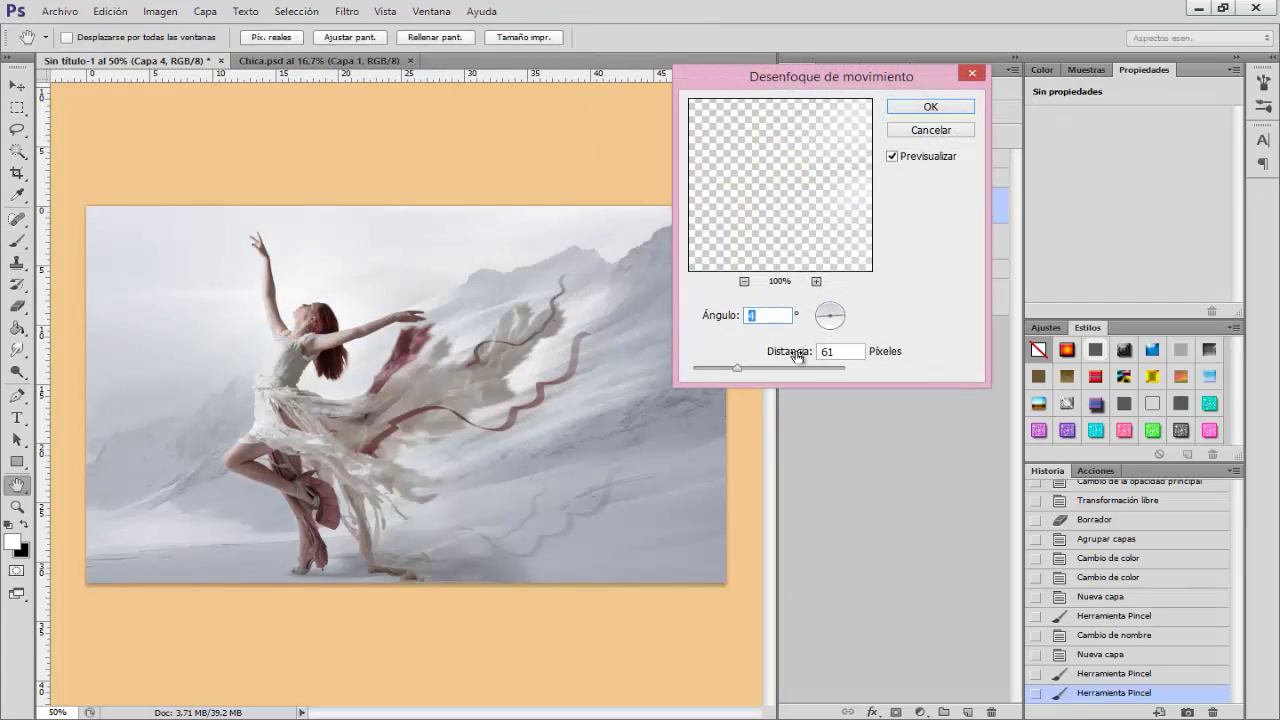
left_click_drag(716, 369, 712, 368)
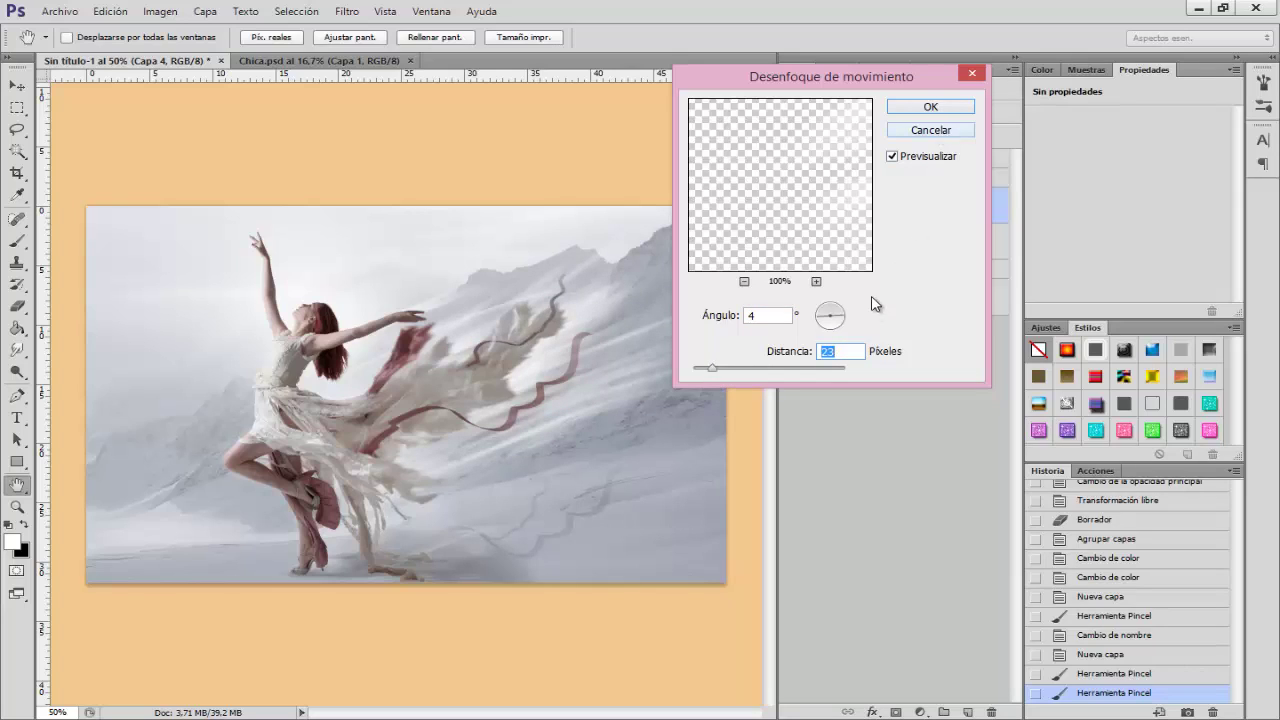
left_click_drag(840, 314, 843, 315)
left_click(839, 310)
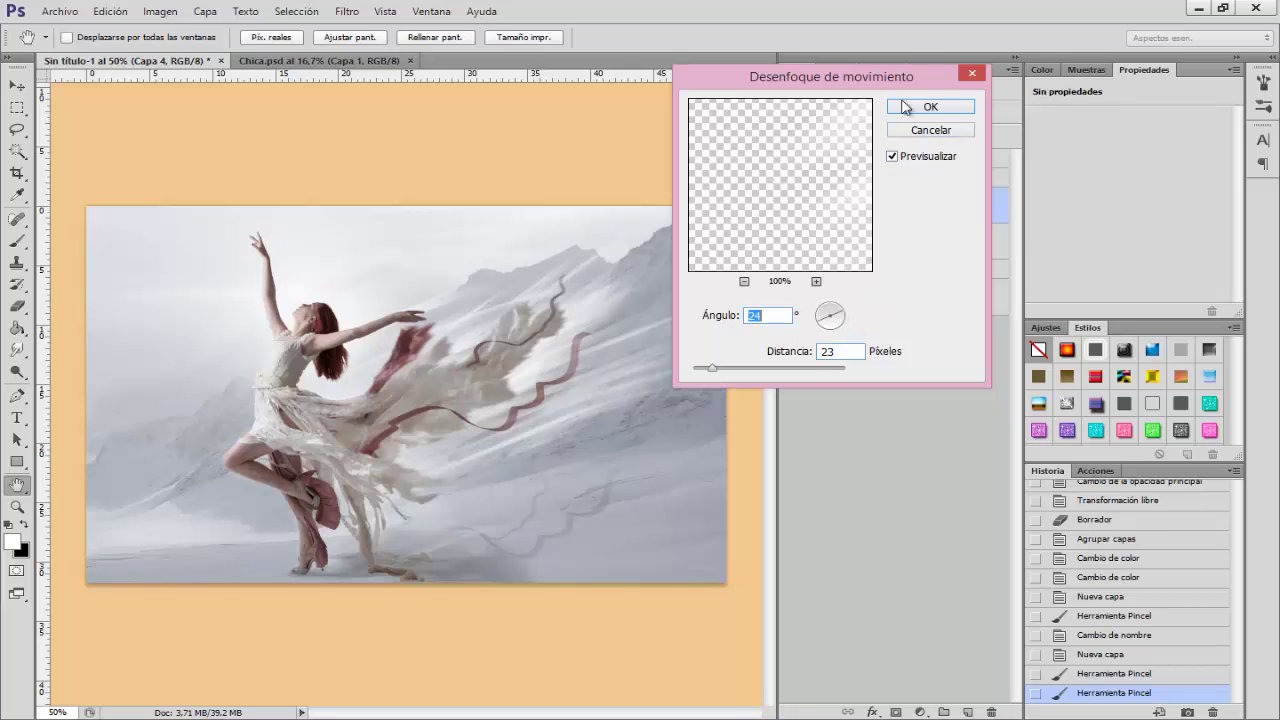
left_click(950, 104)
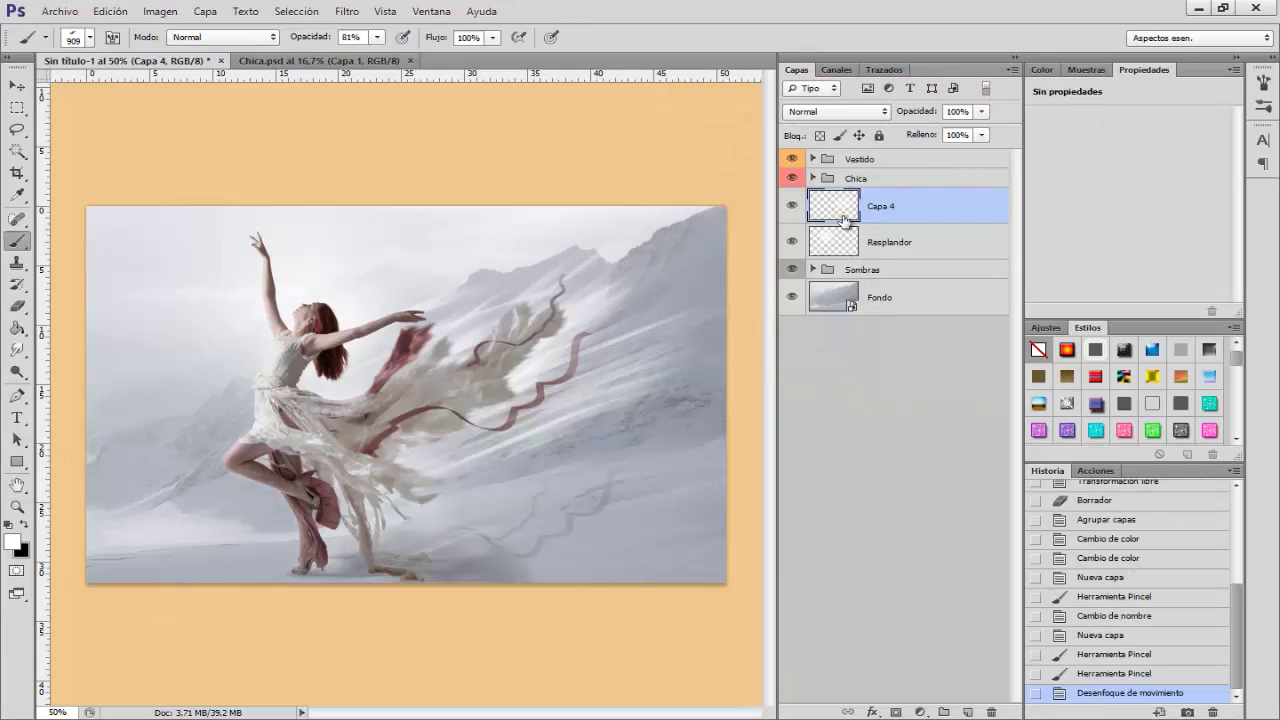
- Rename the streak layer rayos and set its opacity to 59%
double_click(880, 207)
type("rayos")
key("Return")
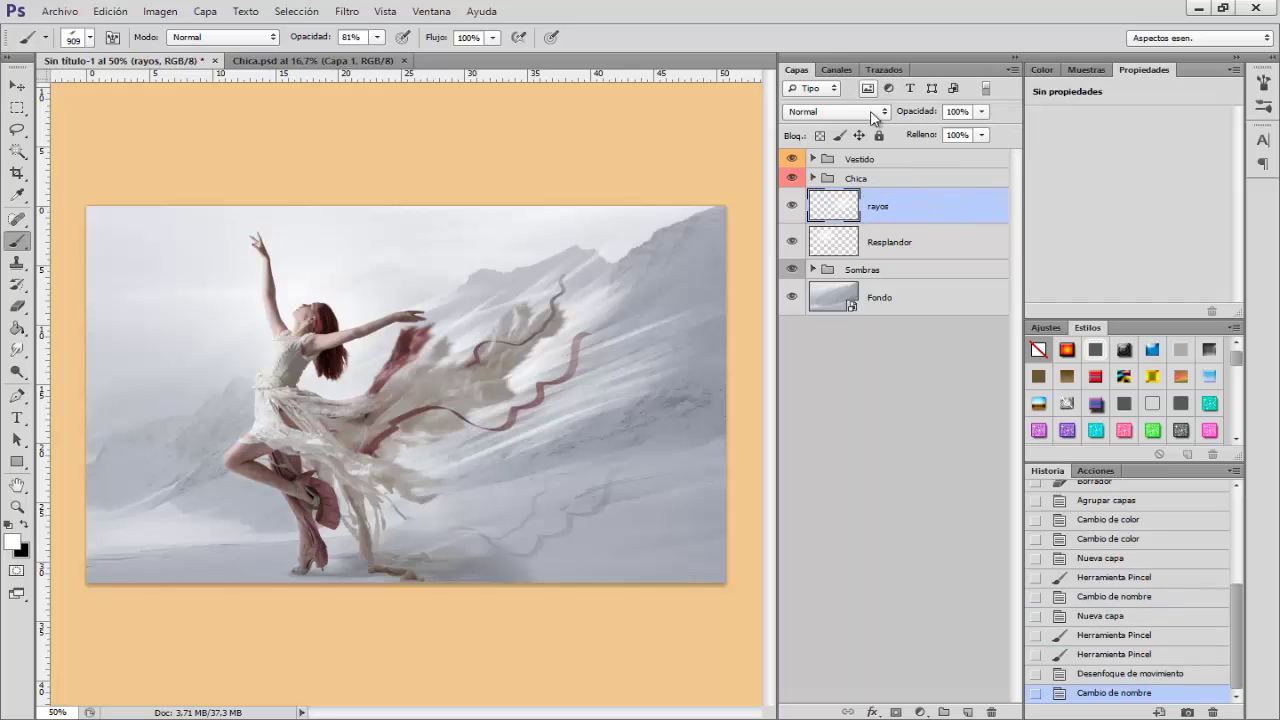
left_click_drag(912, 115, 899, 115)
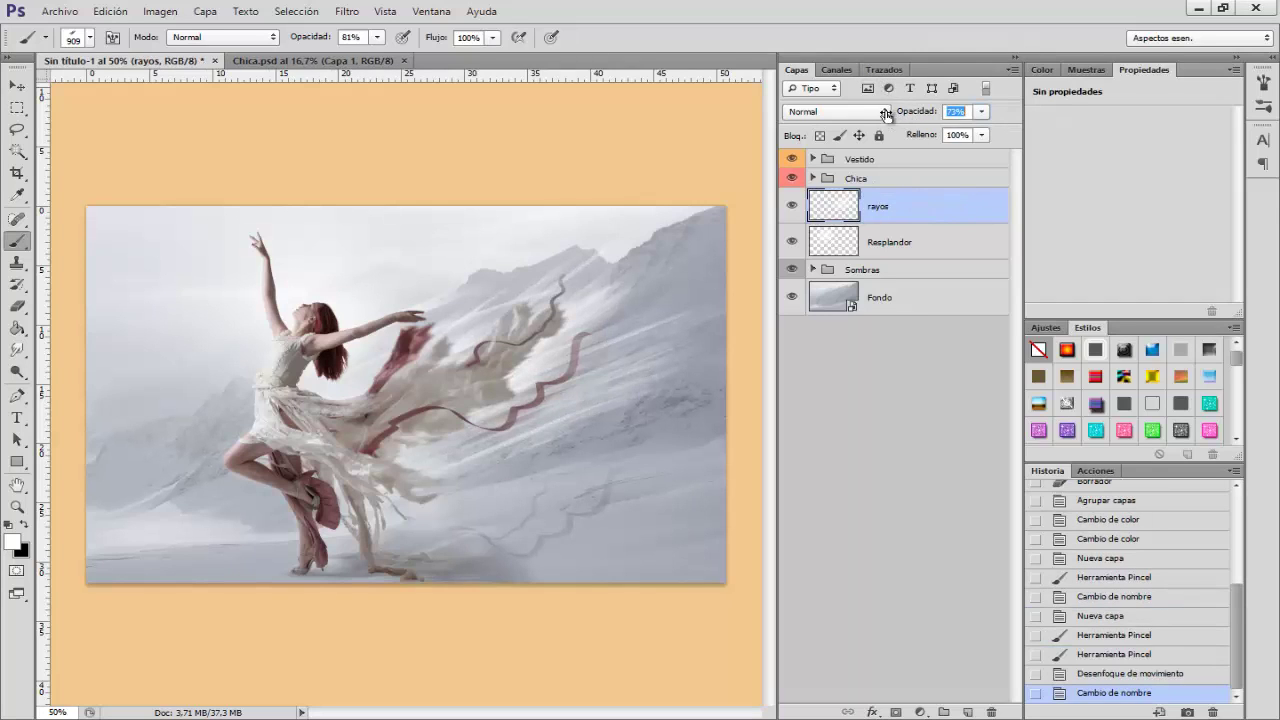
left_click_drag(880, 115, 805, 206)
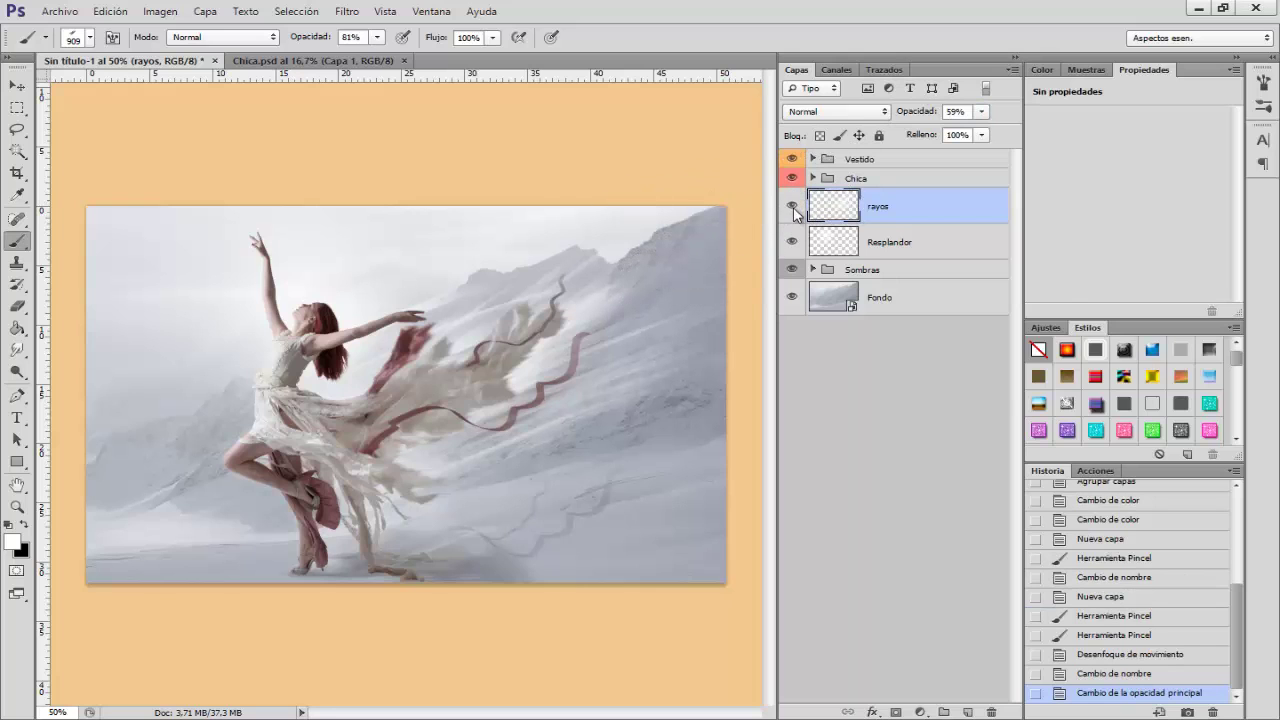
- Tag rayos and Resplandor with yellow labels, then add a new layer above the Vestido group
right_click(795, 213)
left_click(802, 319)
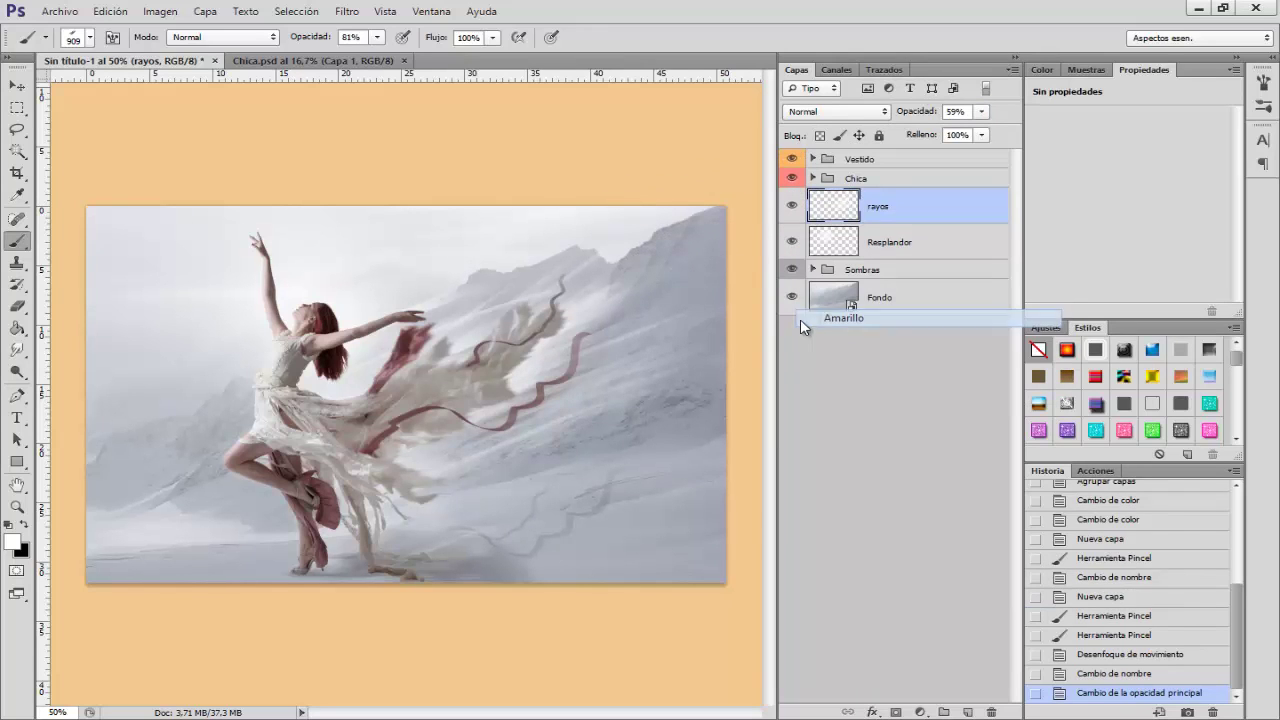
right_click(795, 236)
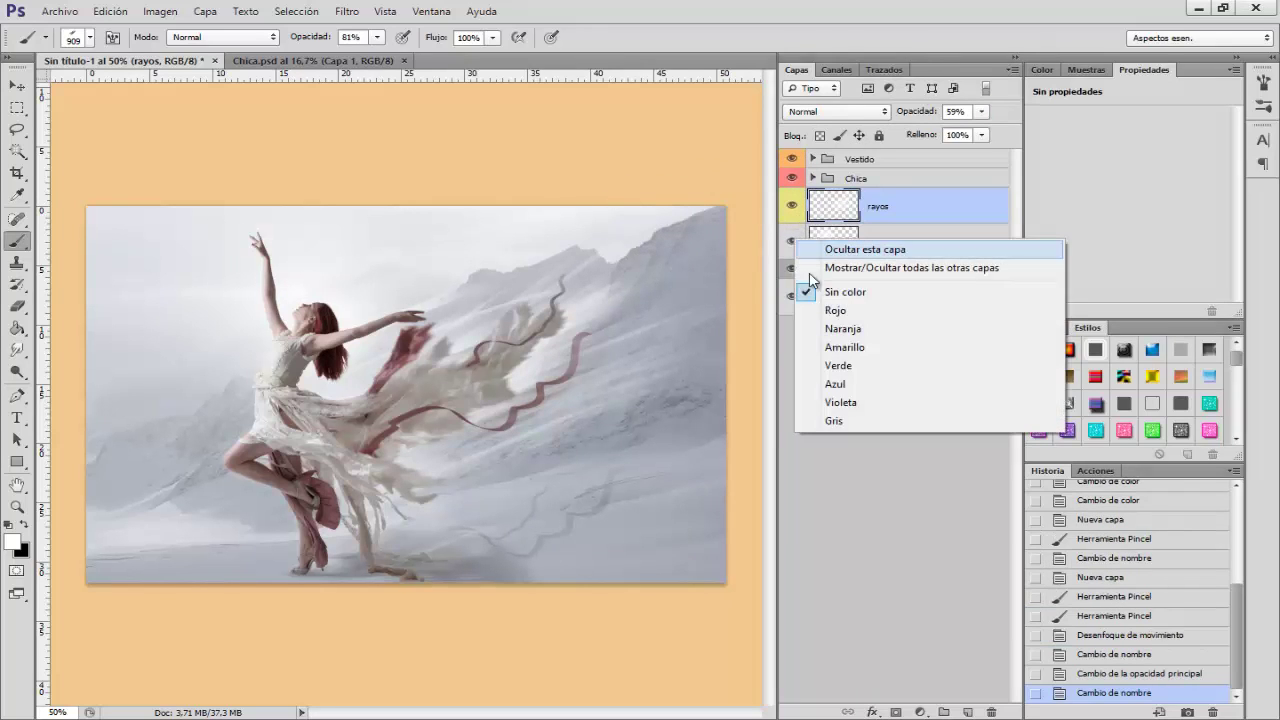
left_click(822, 347)
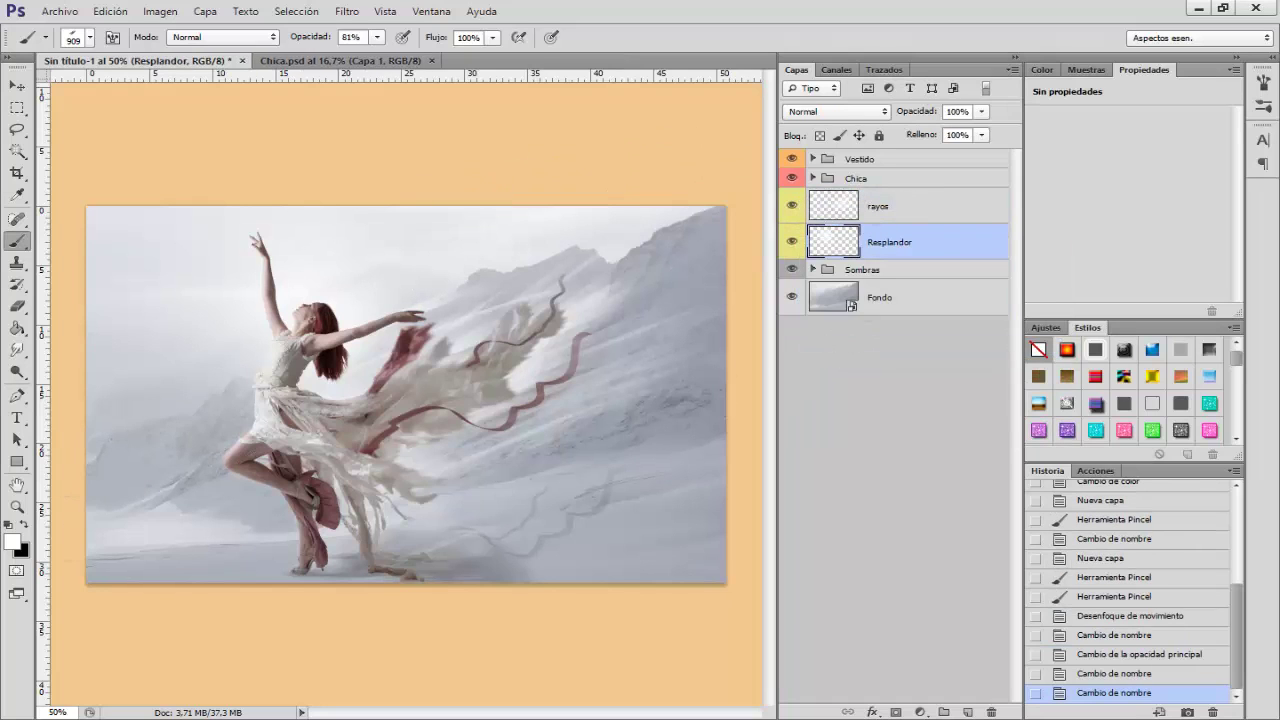
left_click(887, 158)
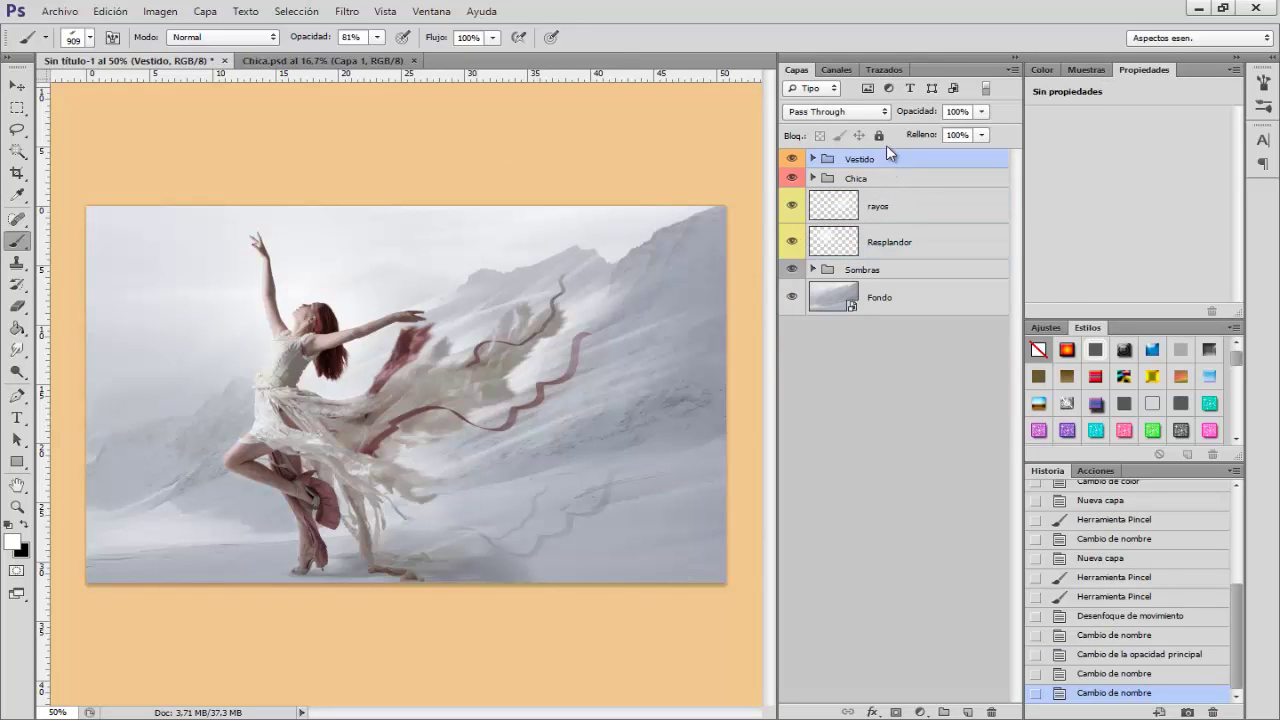
left_click(967, 711)
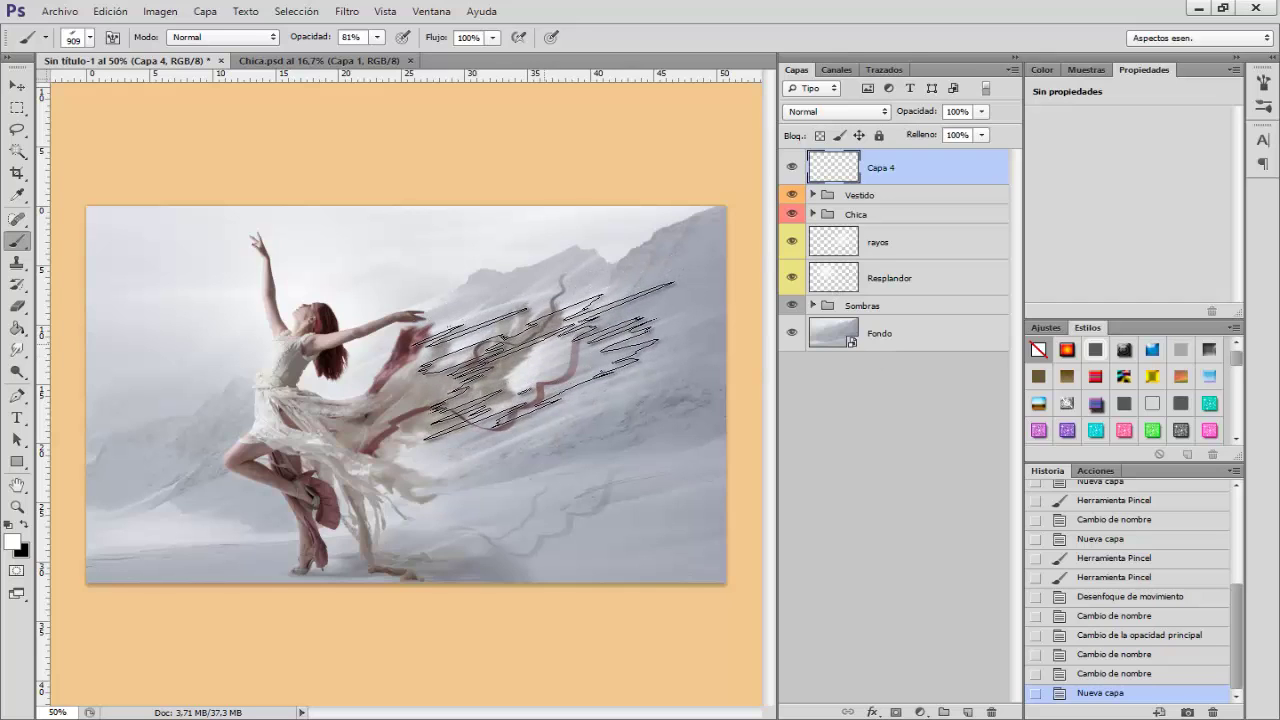
- Paint white wind streaks over the dress on Capa 4 at 69% opacity, then add empty Capa 5
left_click(545, 360)
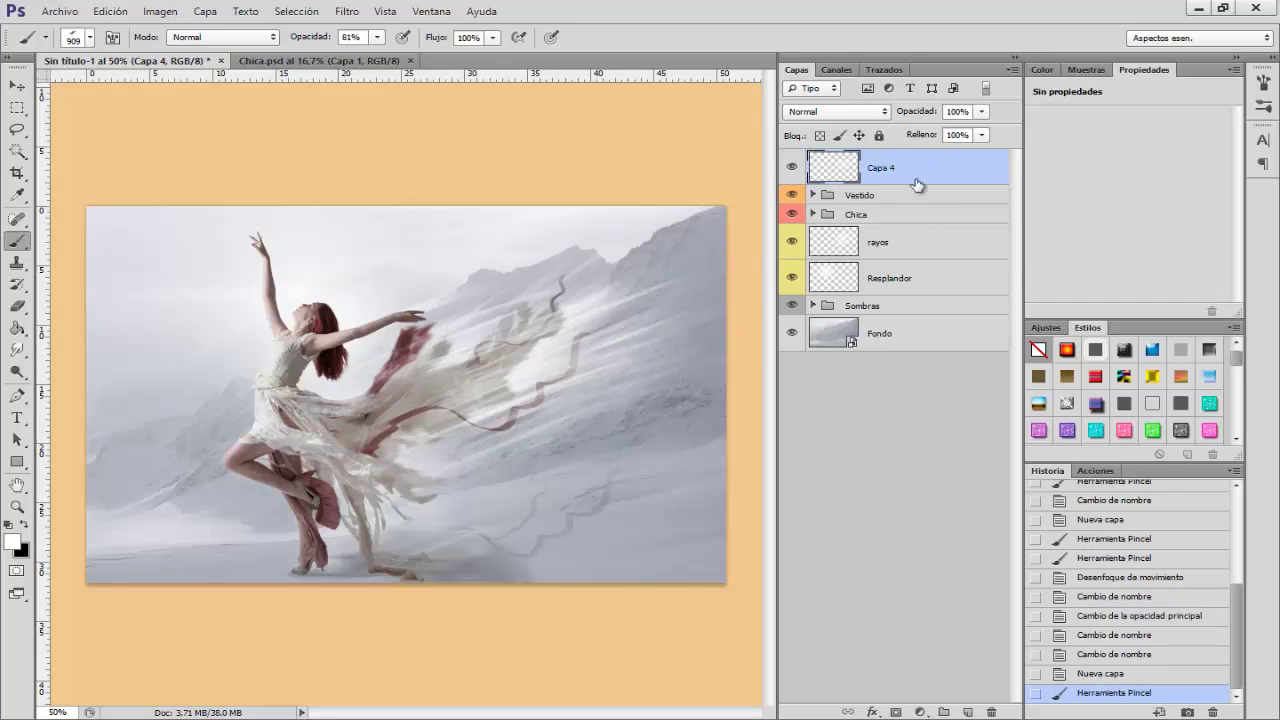
left_click_drag(918, 118, 890, 120)
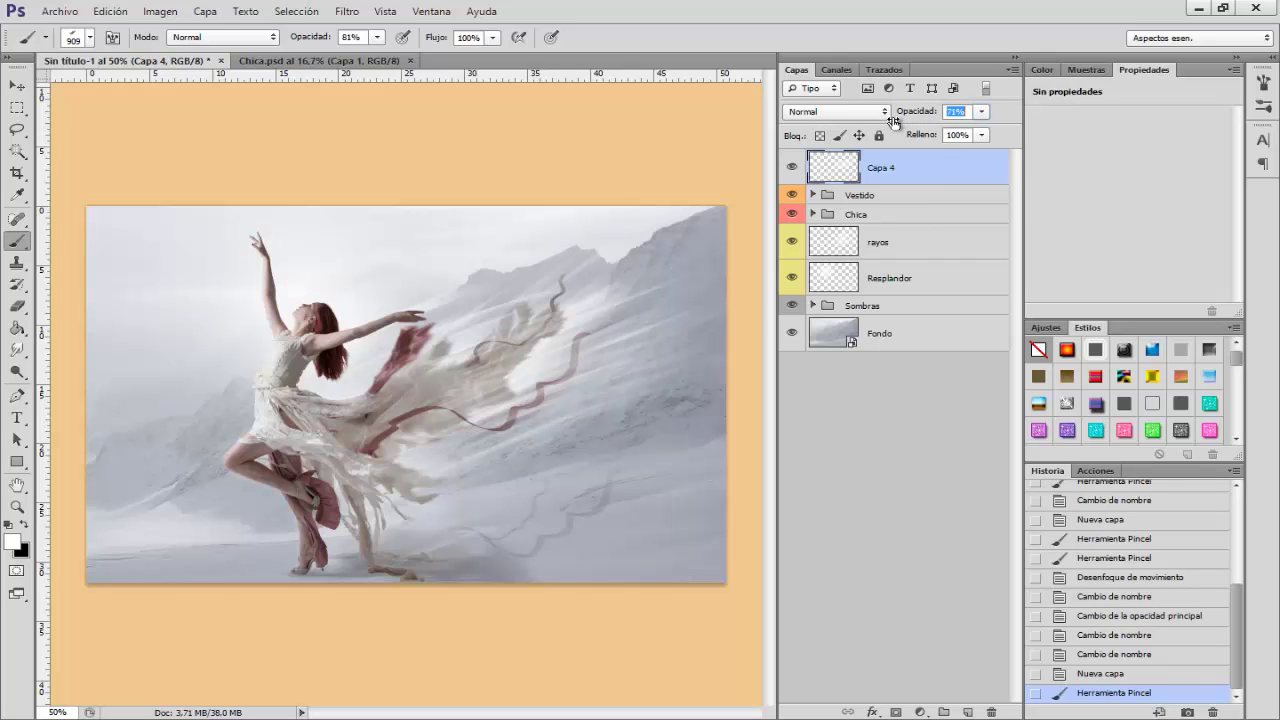
left_click_drag(890, 121, 887, 122)
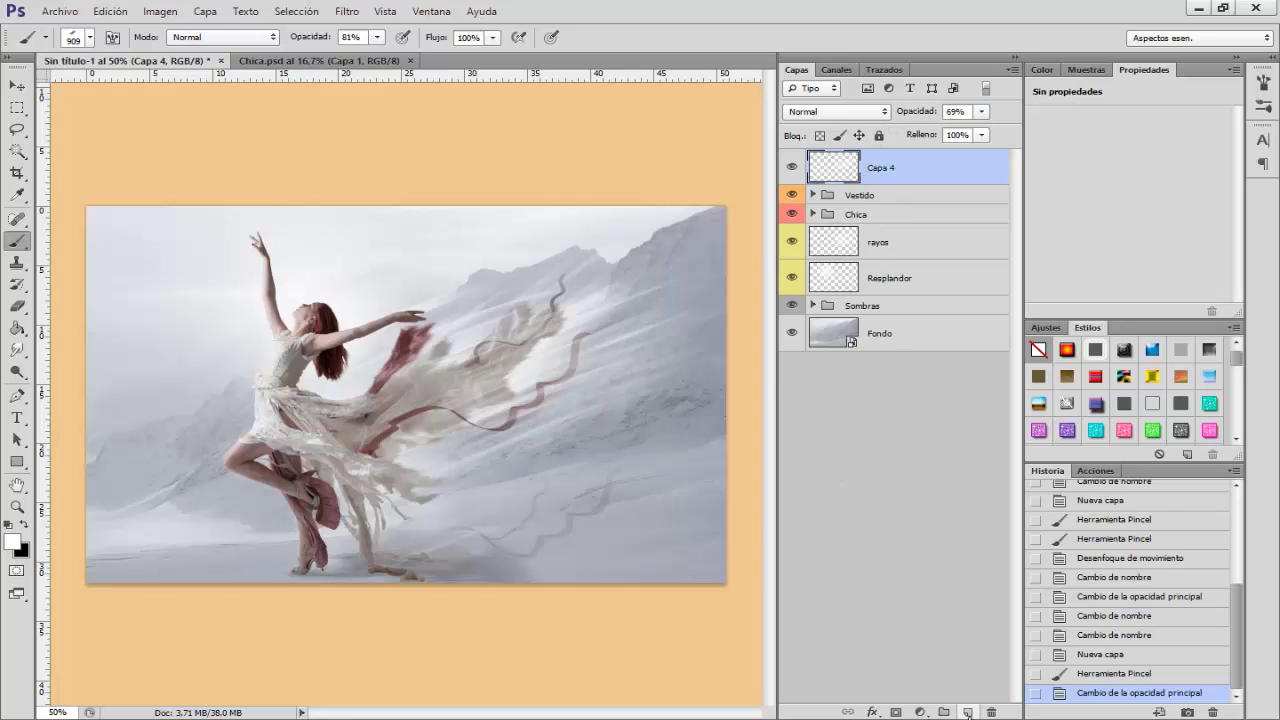
left_click(967, 712)
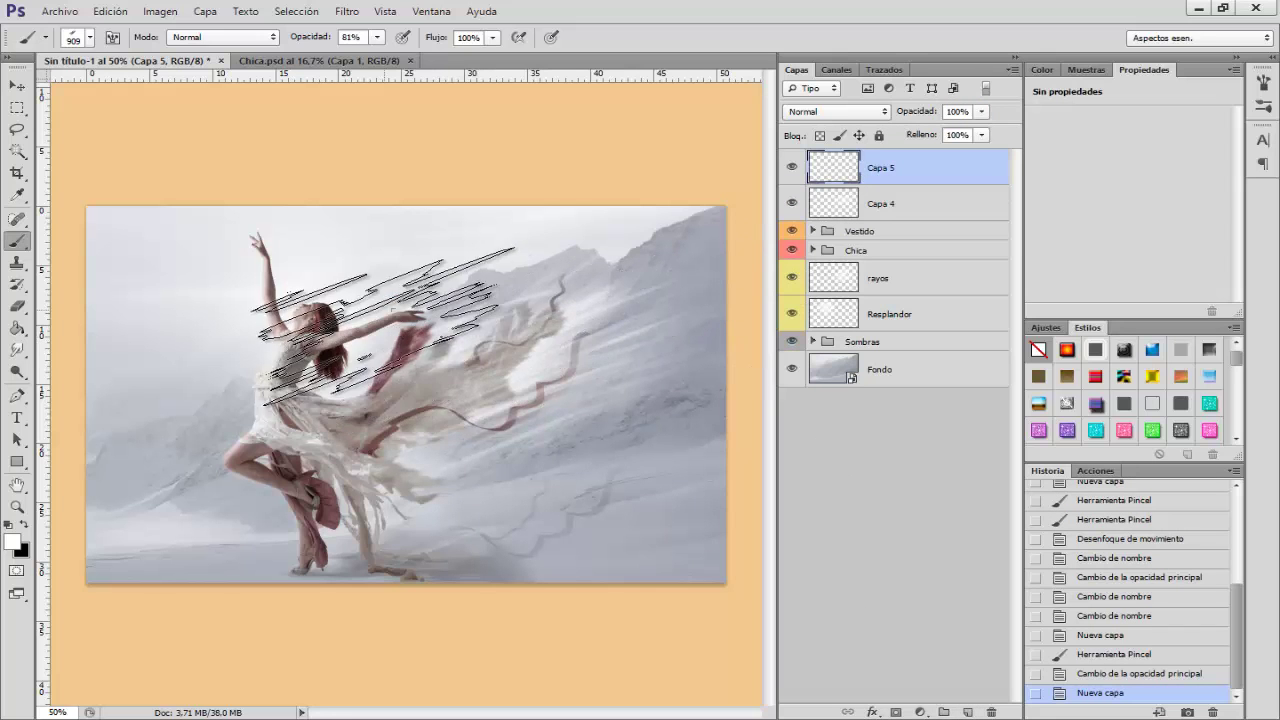
- Paint a soft white glow beside the raised arm with a 329 px soft round brush
right_click(395, 312)
left_click_drag(750, 596, 751, 430)
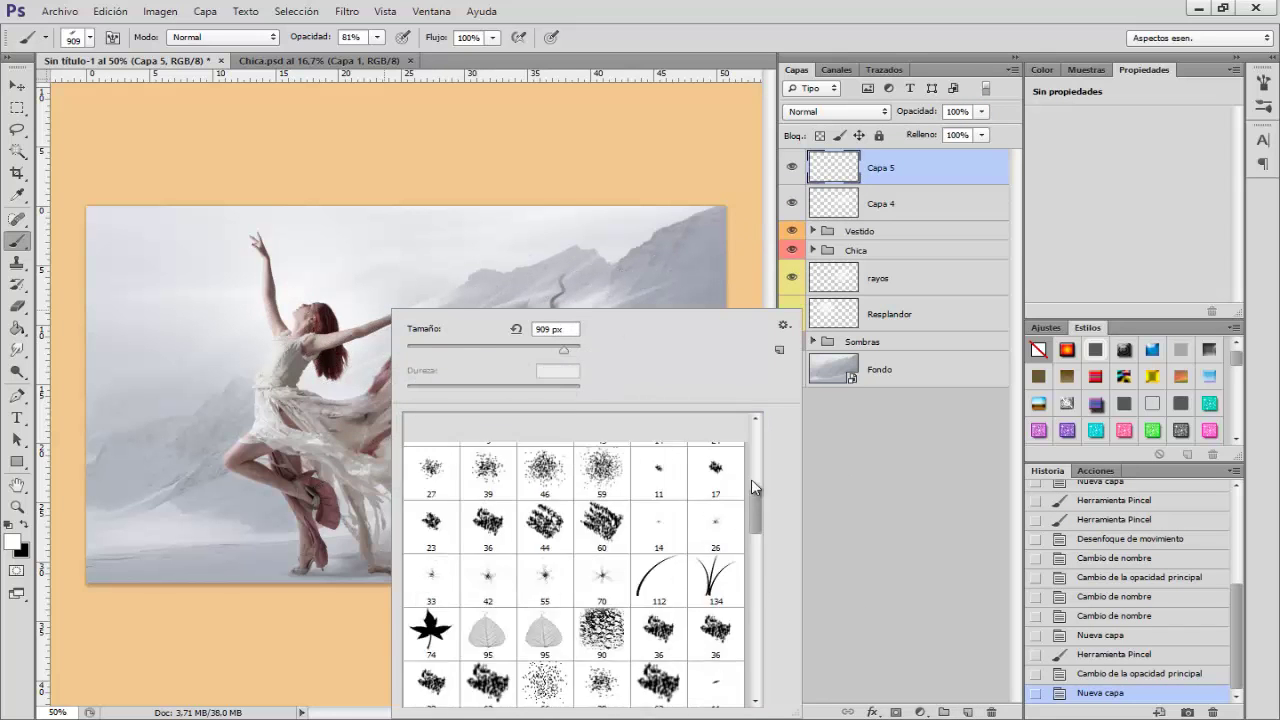
left_click(432, 452)
right_click(195, 378, "alt")
left_click_drag(195, 378, 112, 386)
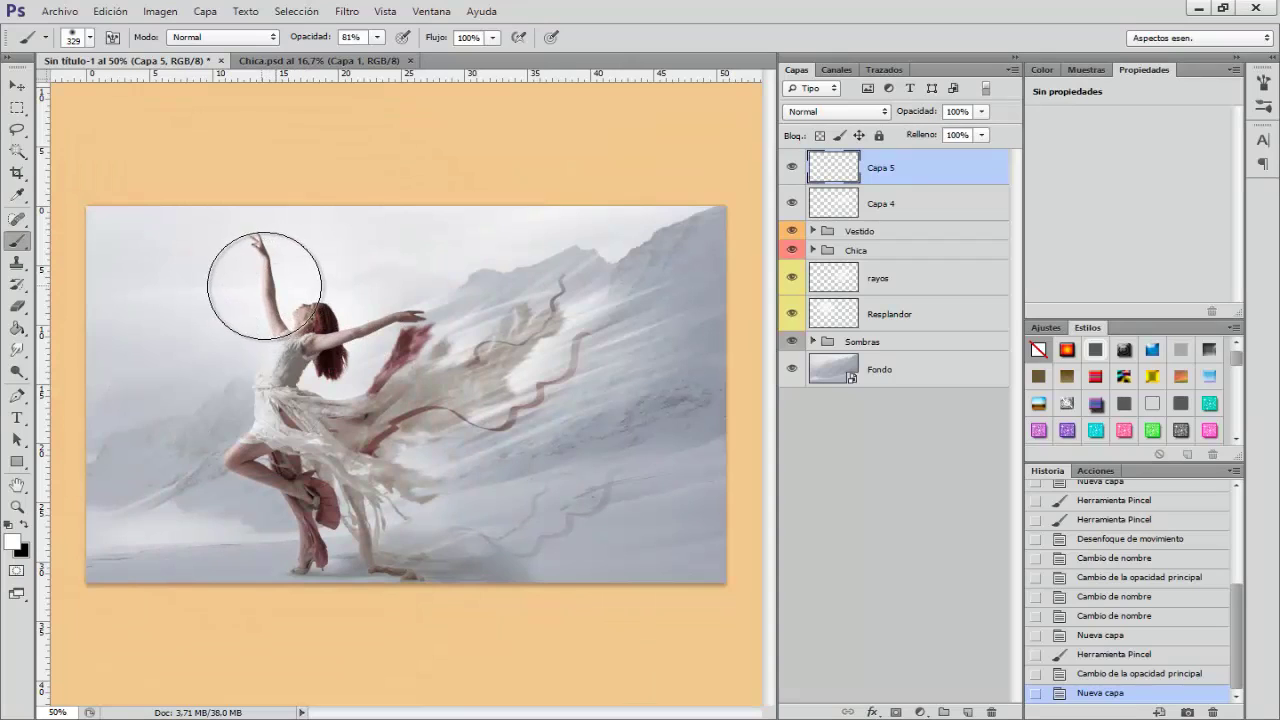
left_click(273, 289)
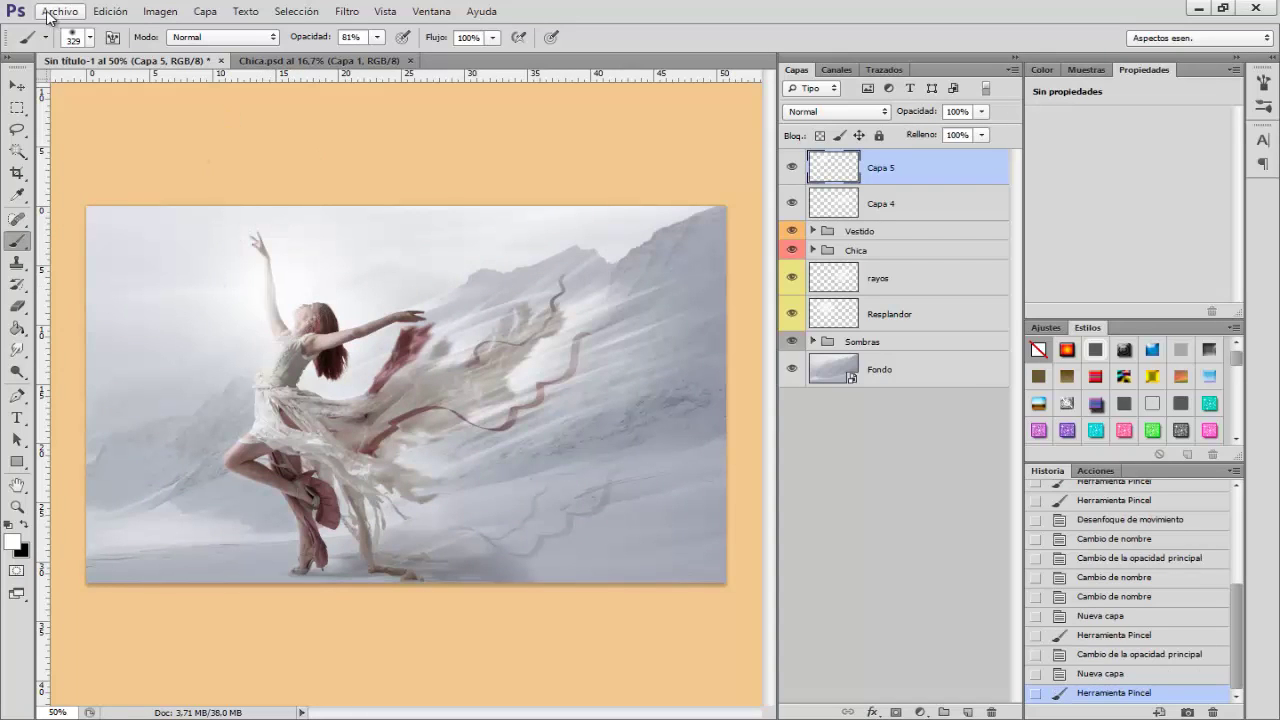
- Shift the glow over the dancer's head with the Move tool
left_click(17, 85)
left_click_drag(288, 309, 308, 291)
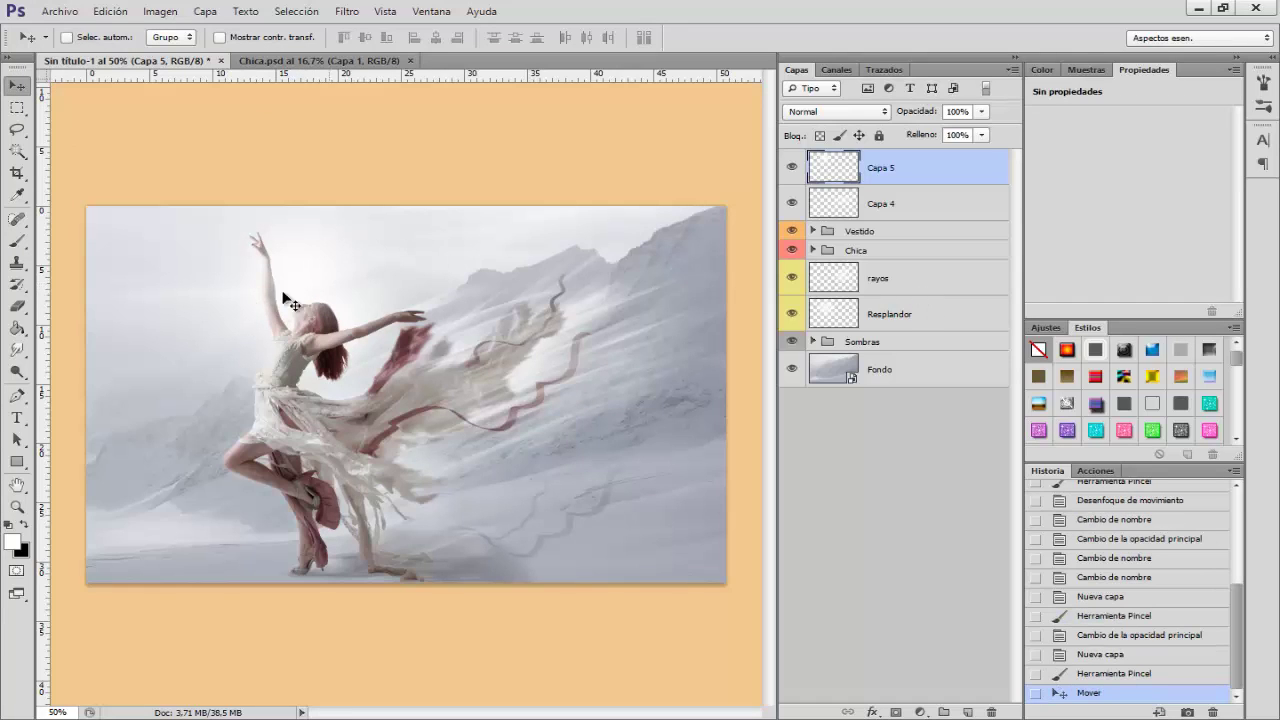
mouse_move(297, 305)
left_mouse_down()
mouse_move(312, 317)
mouse_move(299, 309)
left_mouse_up()
left_click(897, 326)
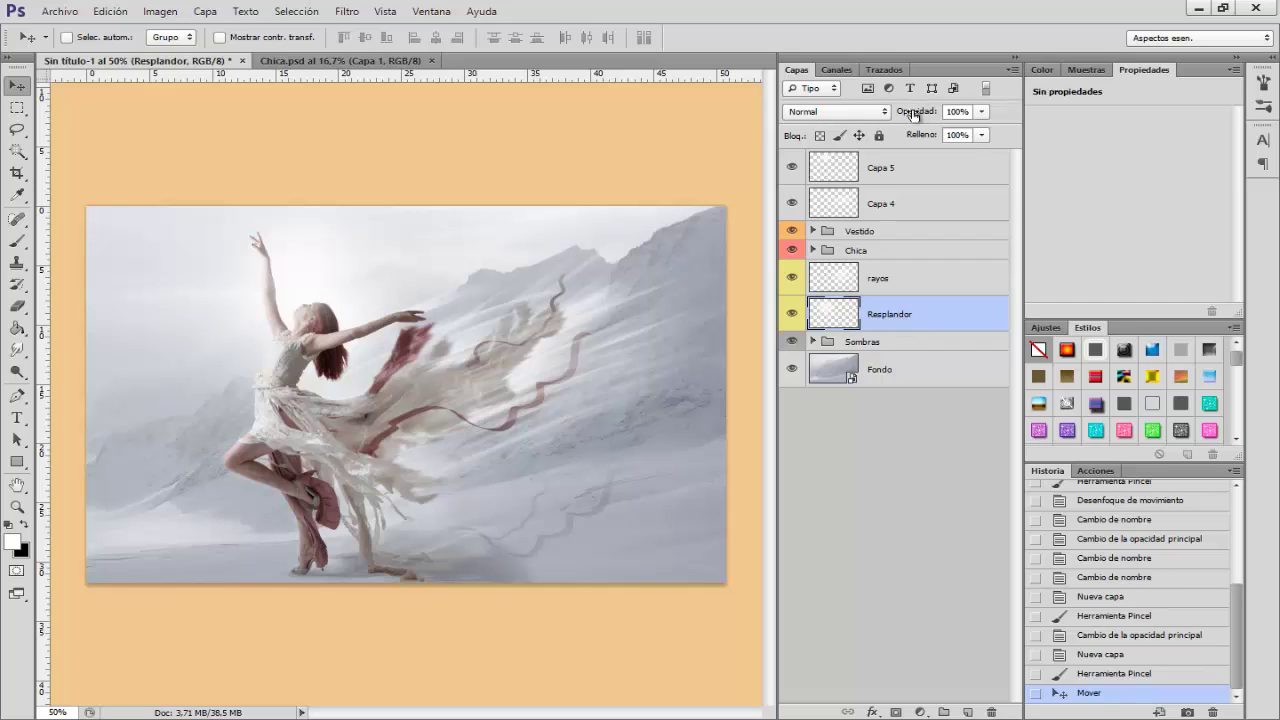
- Set Resplandor to 81% opacity and give Capa 4 and Capa 5 yellow (Amarillo) labels
left_click_drag(916, 112, 899, 114)
right_click(791, 205)
left_click(835, 310)
left_click(830, 205)
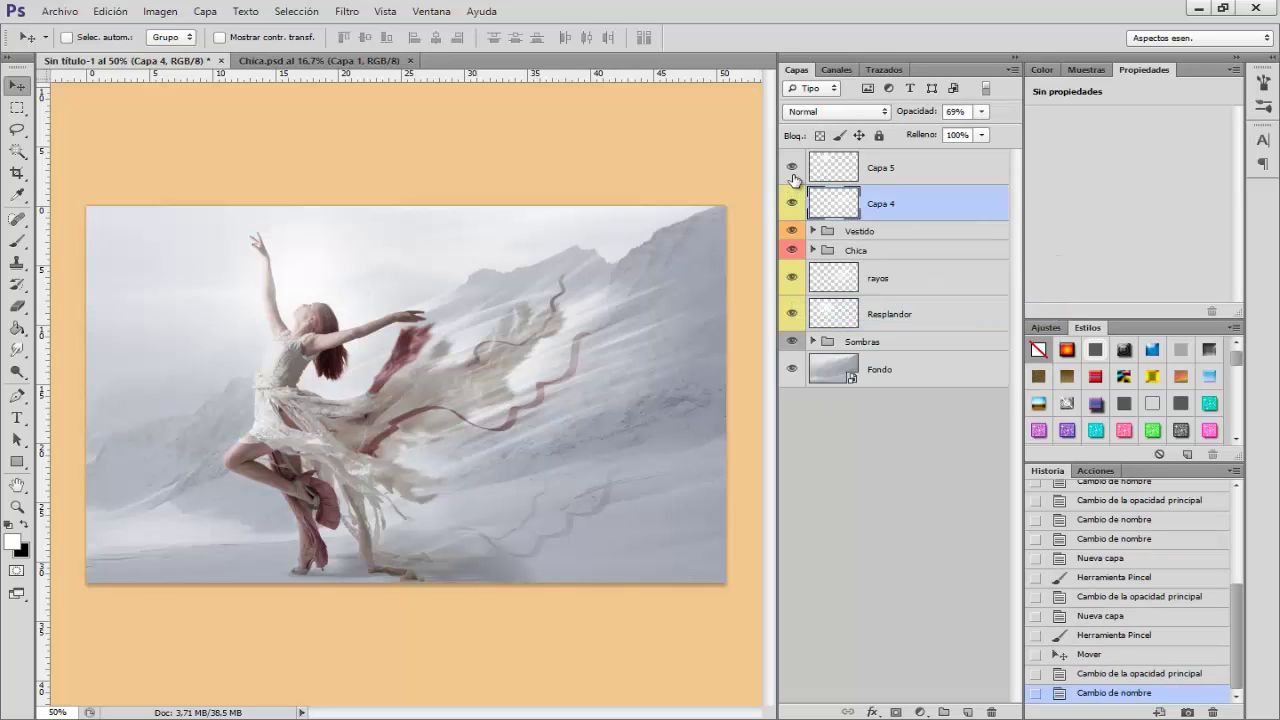
right_click(792, 180)
left_click(832, 283)
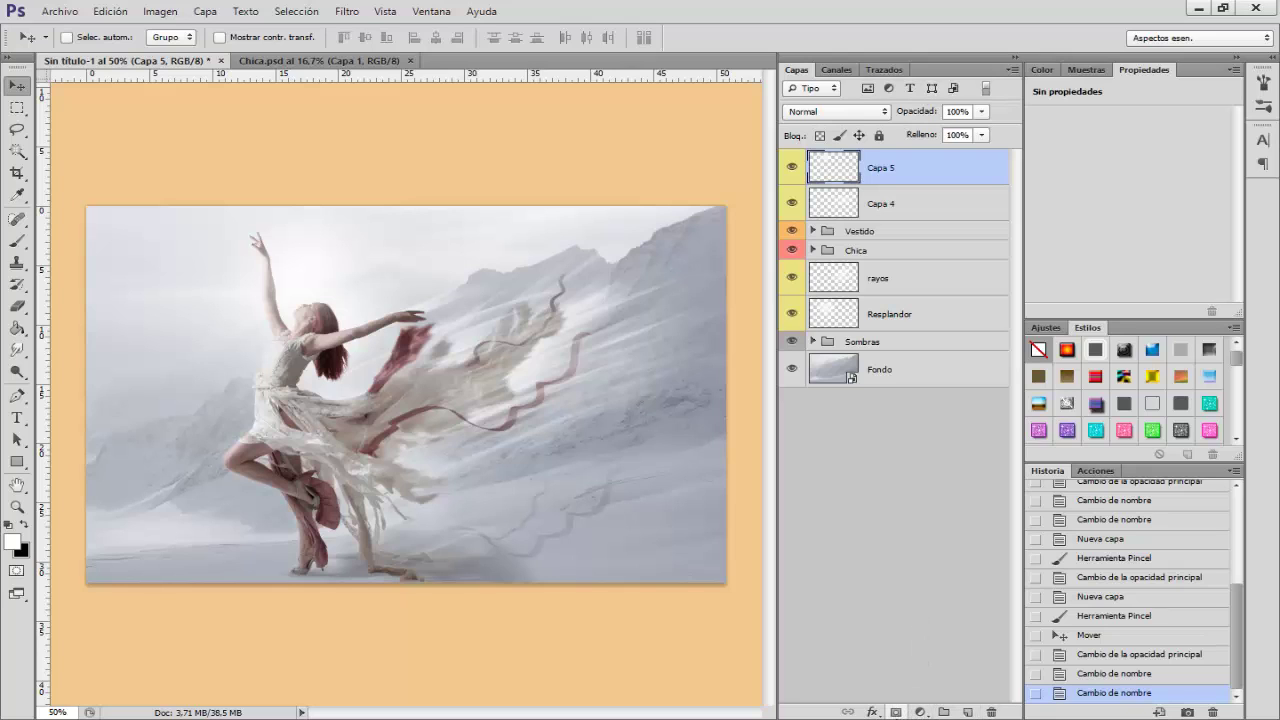
left_click(921, 713)
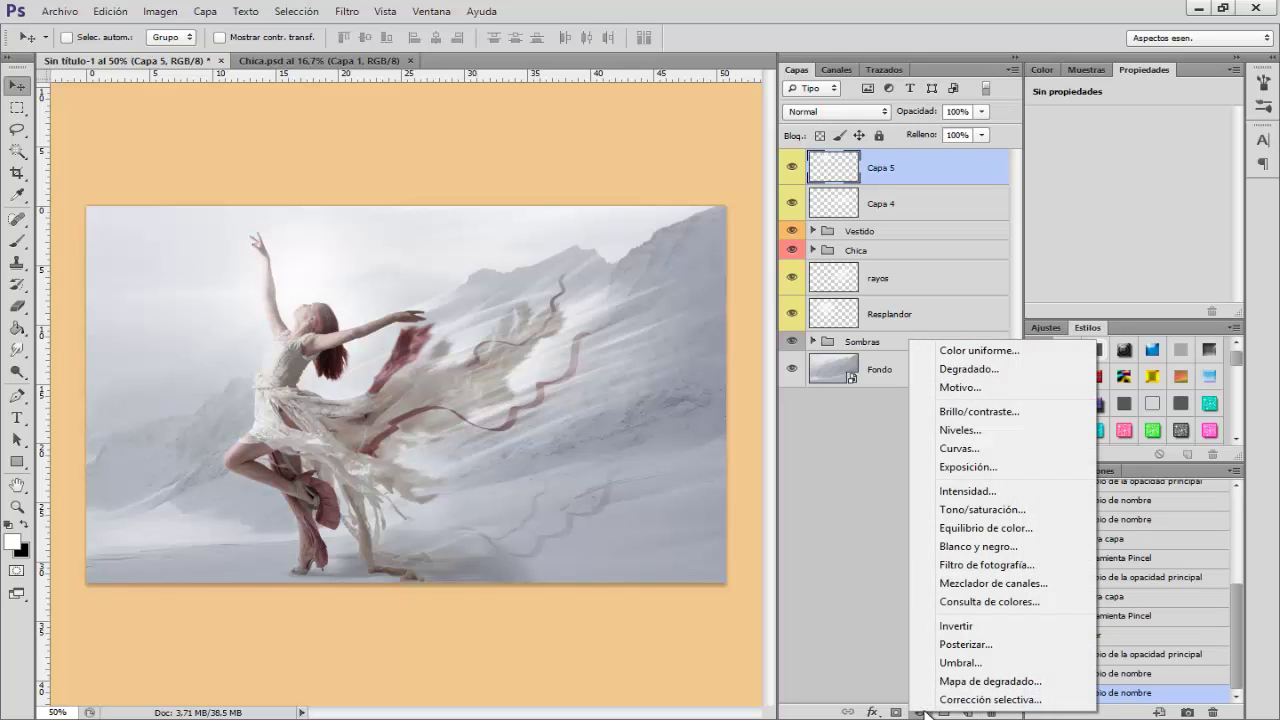
- Add a Curvas 1 layer with a lowered, darkening curve and invert its mask to black
left_click(936, 444)
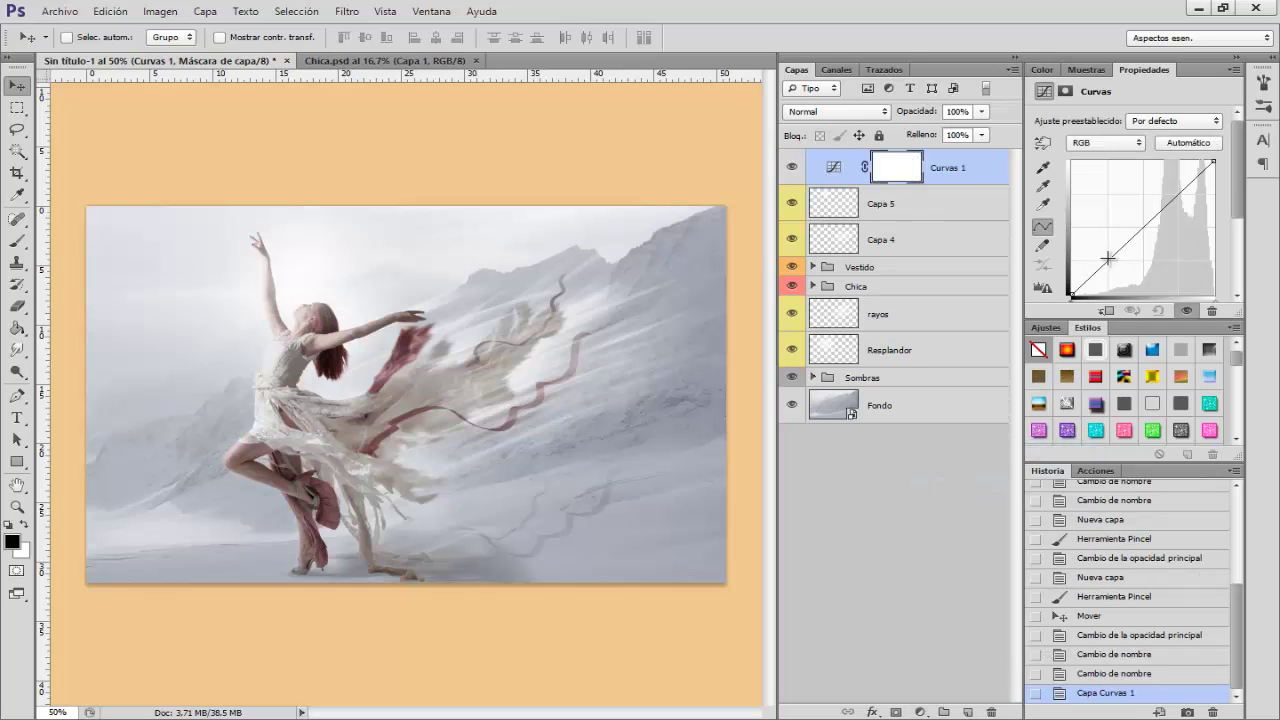
left_click_drag(1115, 254, 1121, 266)
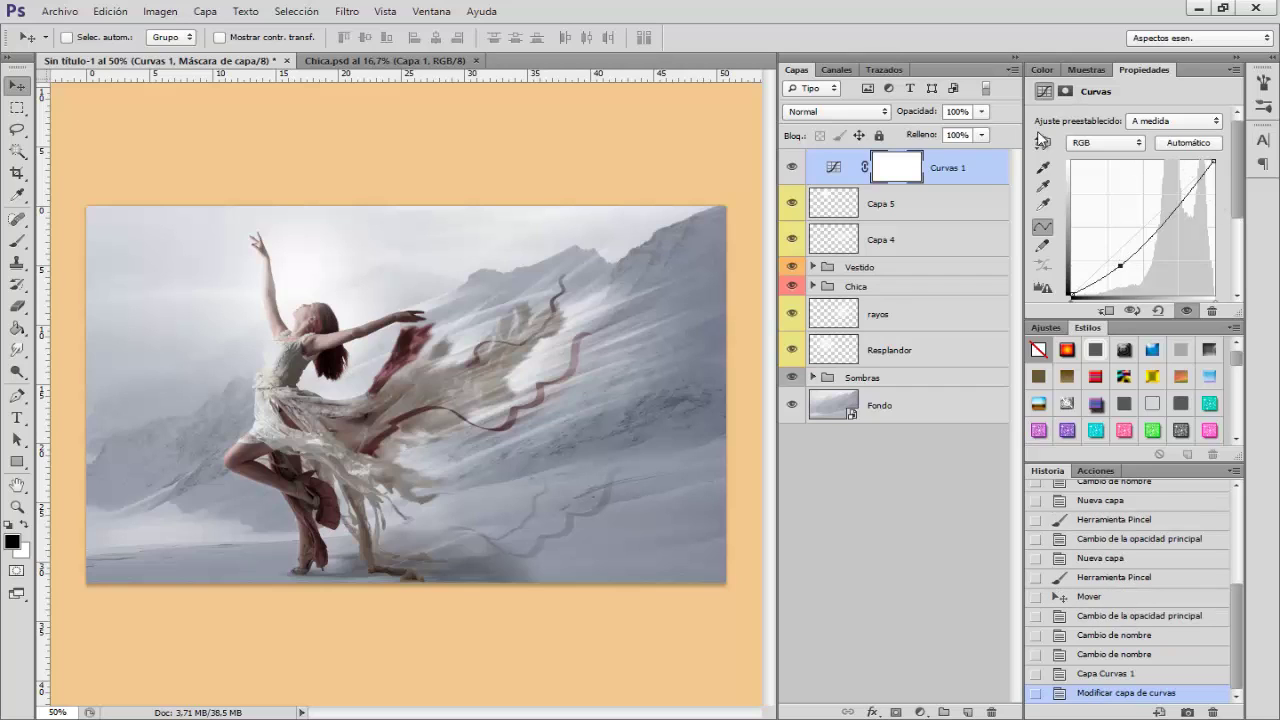
left_click(894, 168)
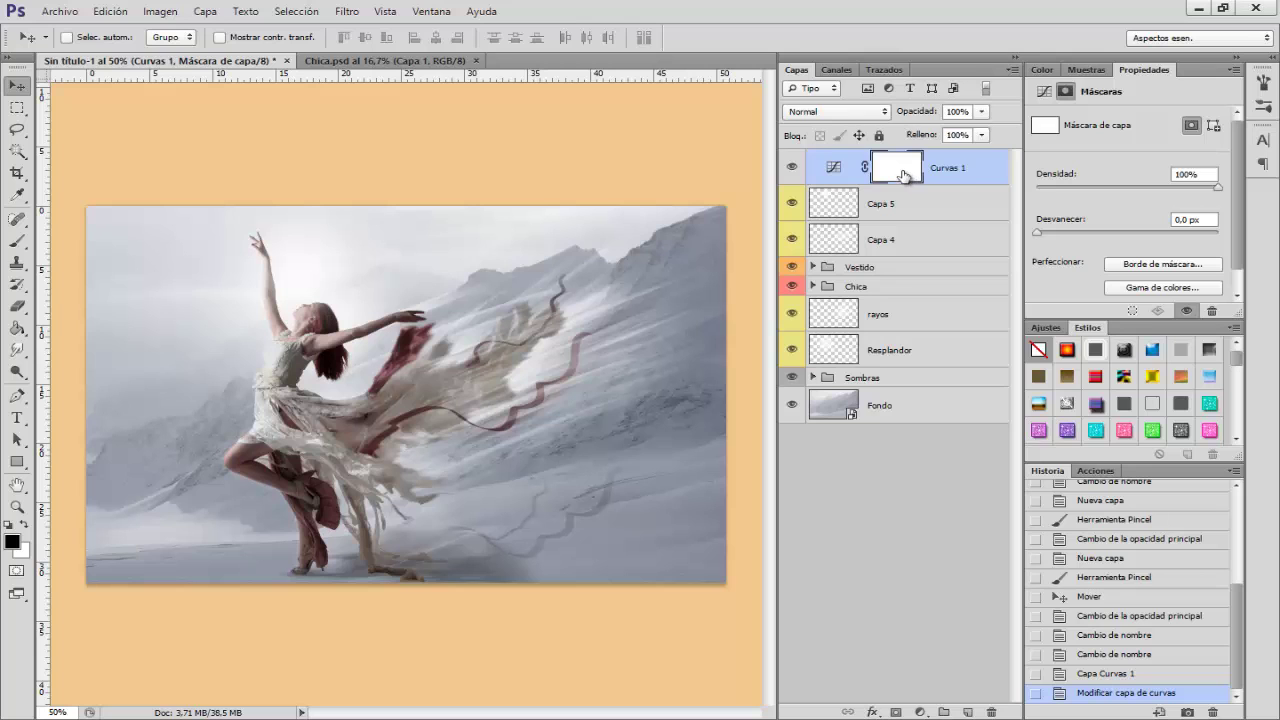
key("ctrl+i")
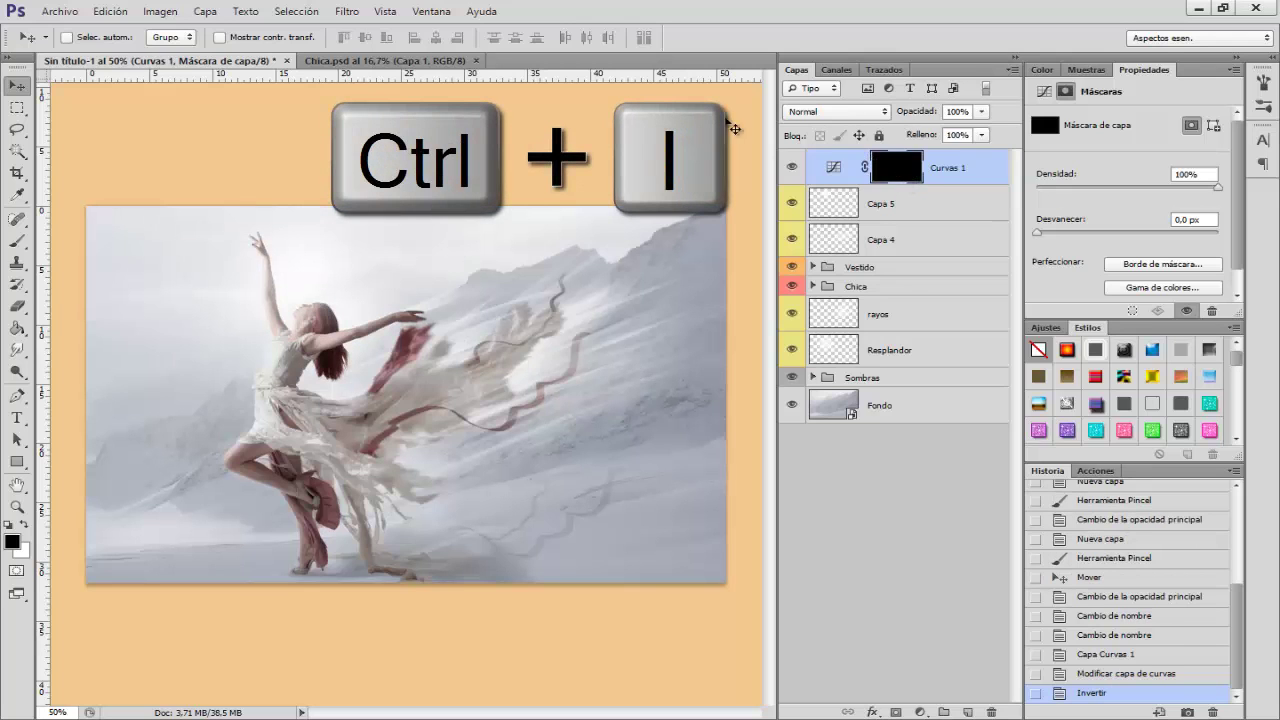
- Set up a white brush at about 44% opacity and paint shading into the lower image edge
left_click(17, 240)
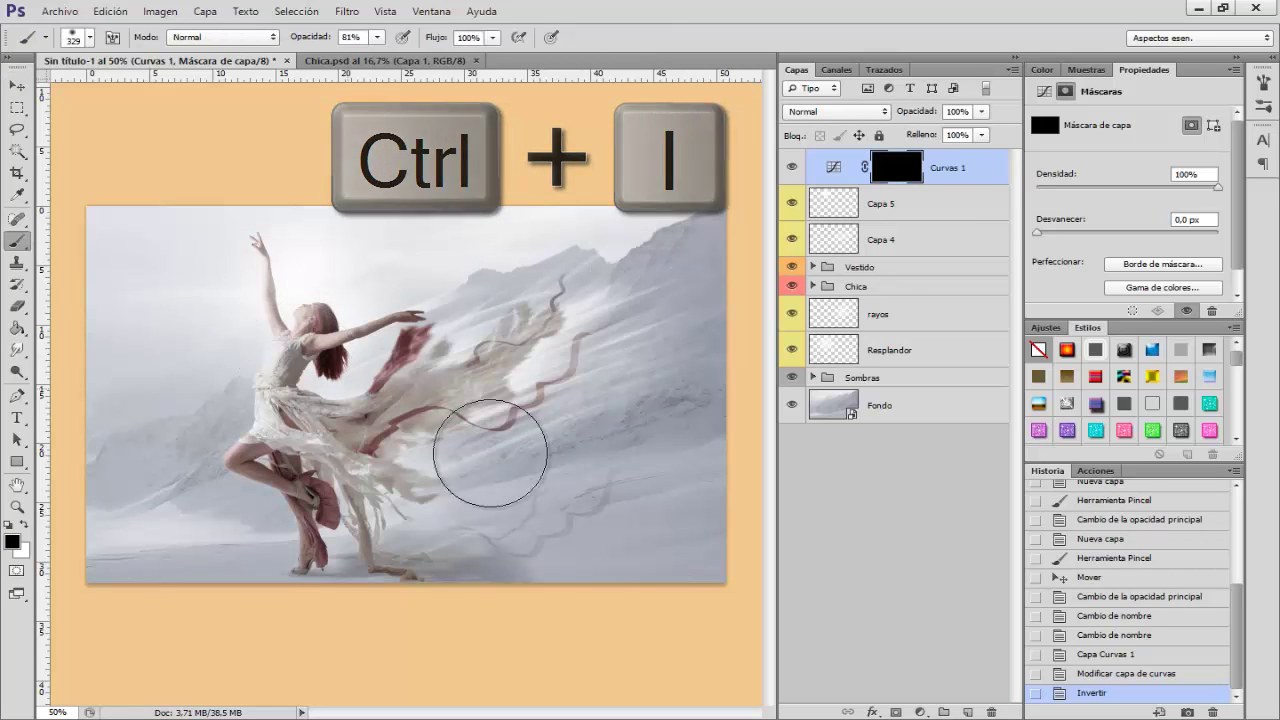
left_click_drag(433, 398, 395, 402)
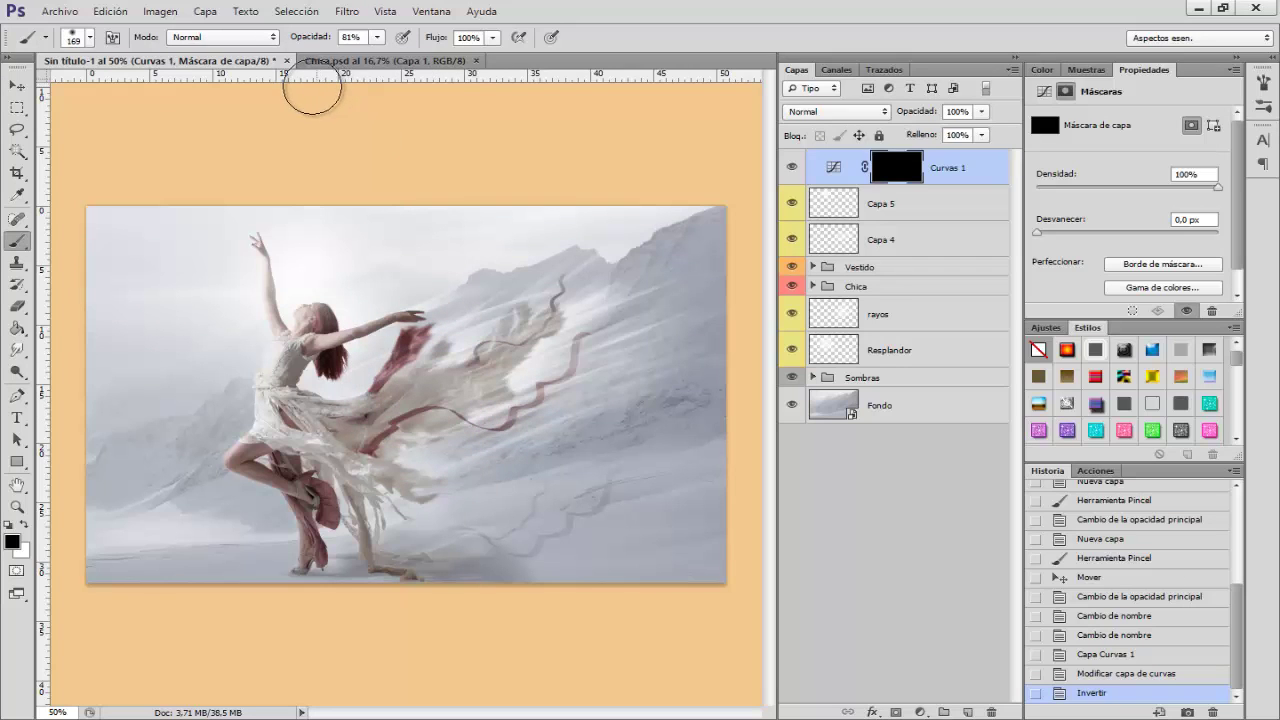
key("x")
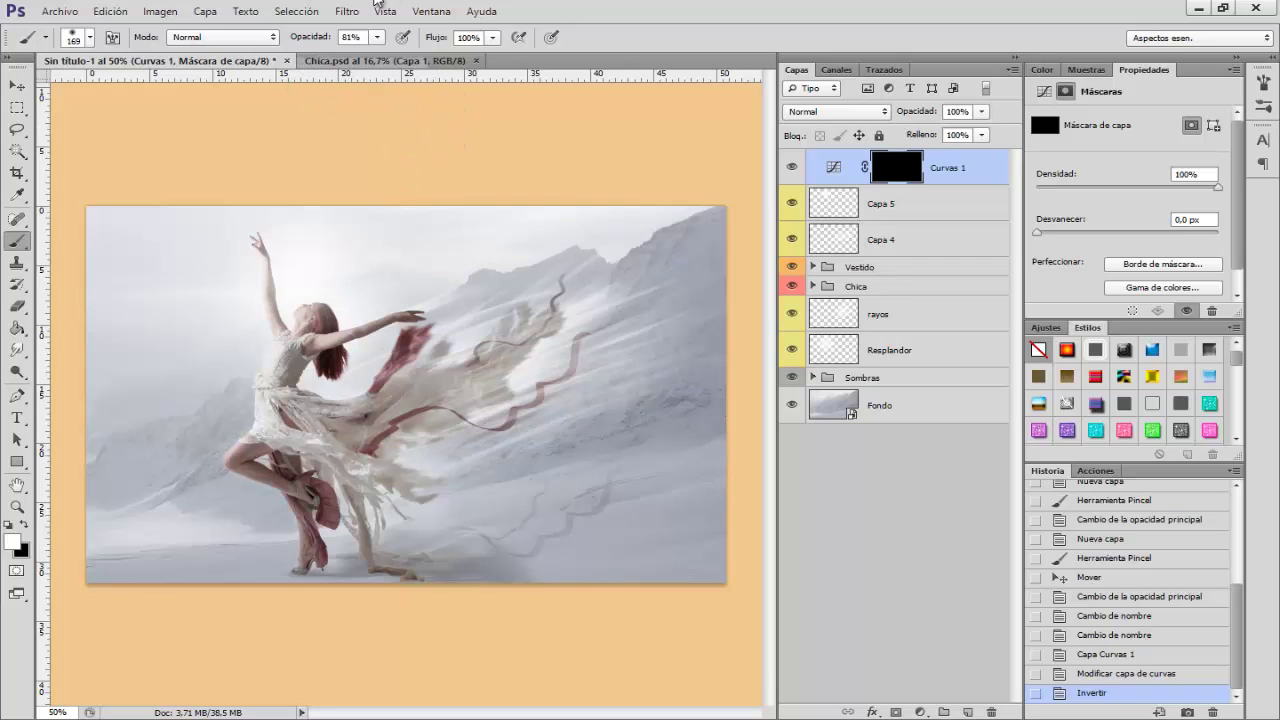
left_click_drag(317, 44, 286, 38)
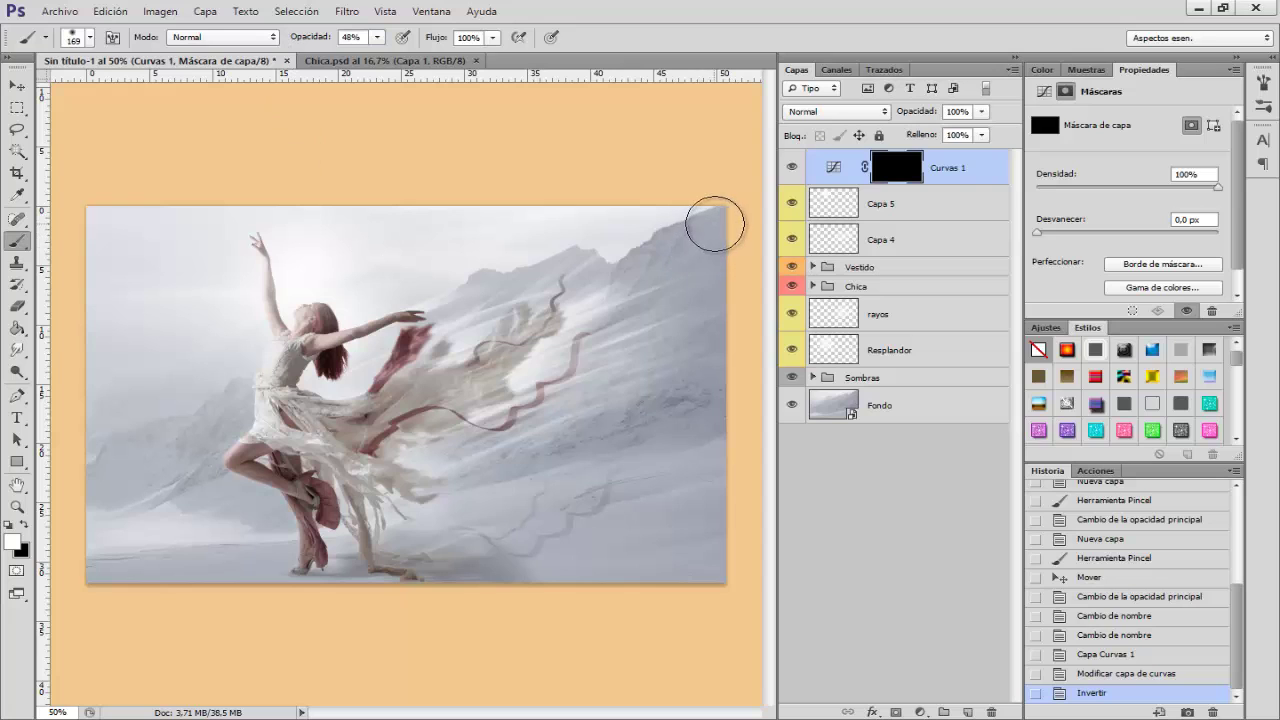
left_click_drag(623, 223, 660, 223)
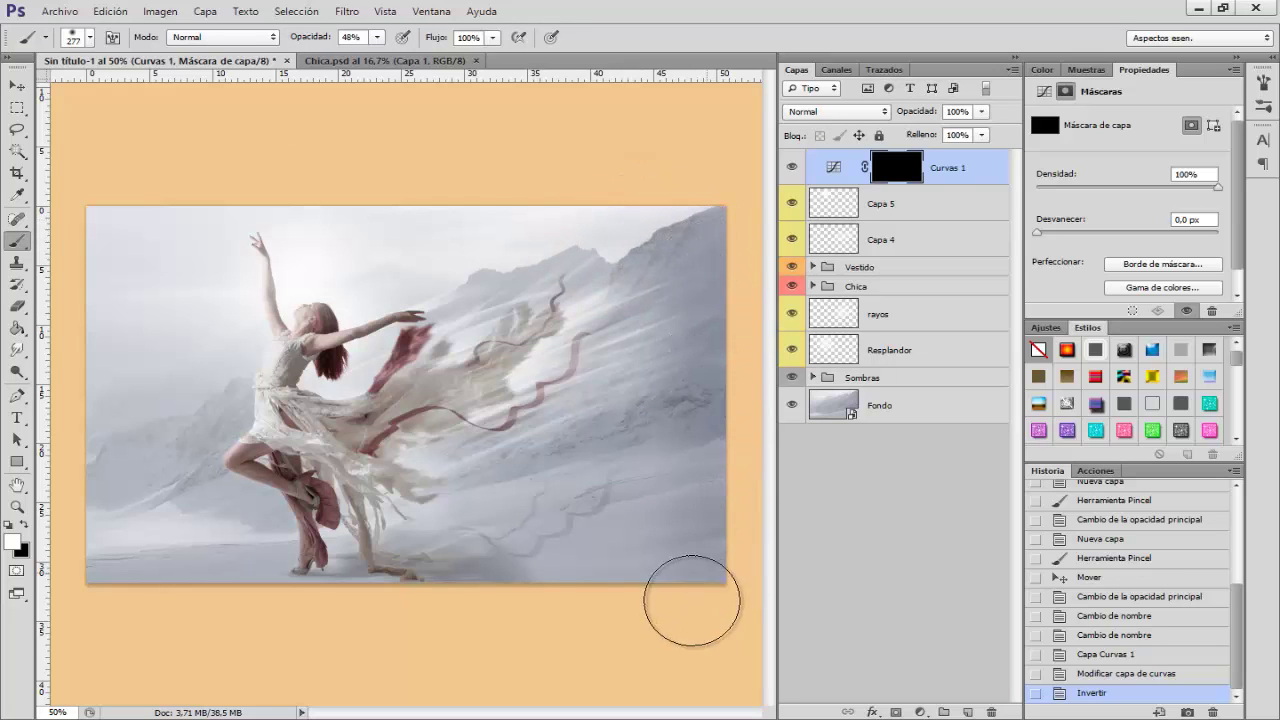
left_click_drag(114, 610, 150, 610)
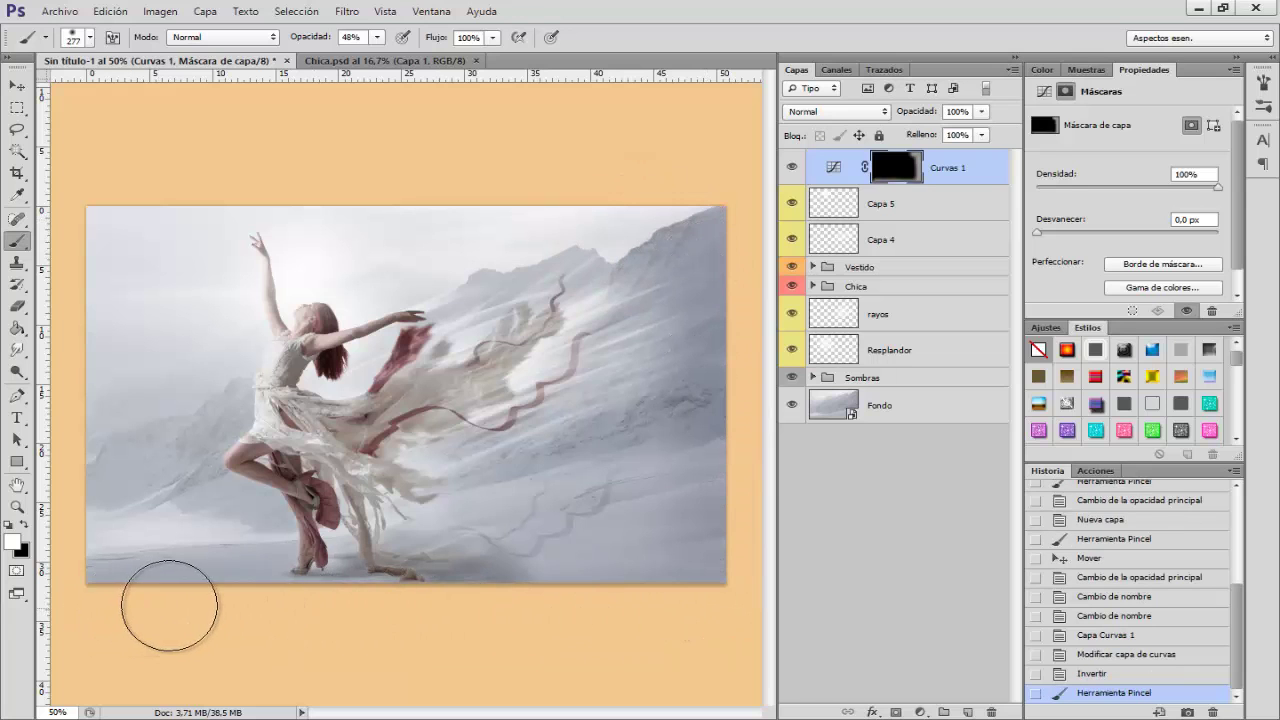
- Paint shading with a 17 px brush along the scarf and the trailing dress folds
scroll(413, 384, "up", 2)
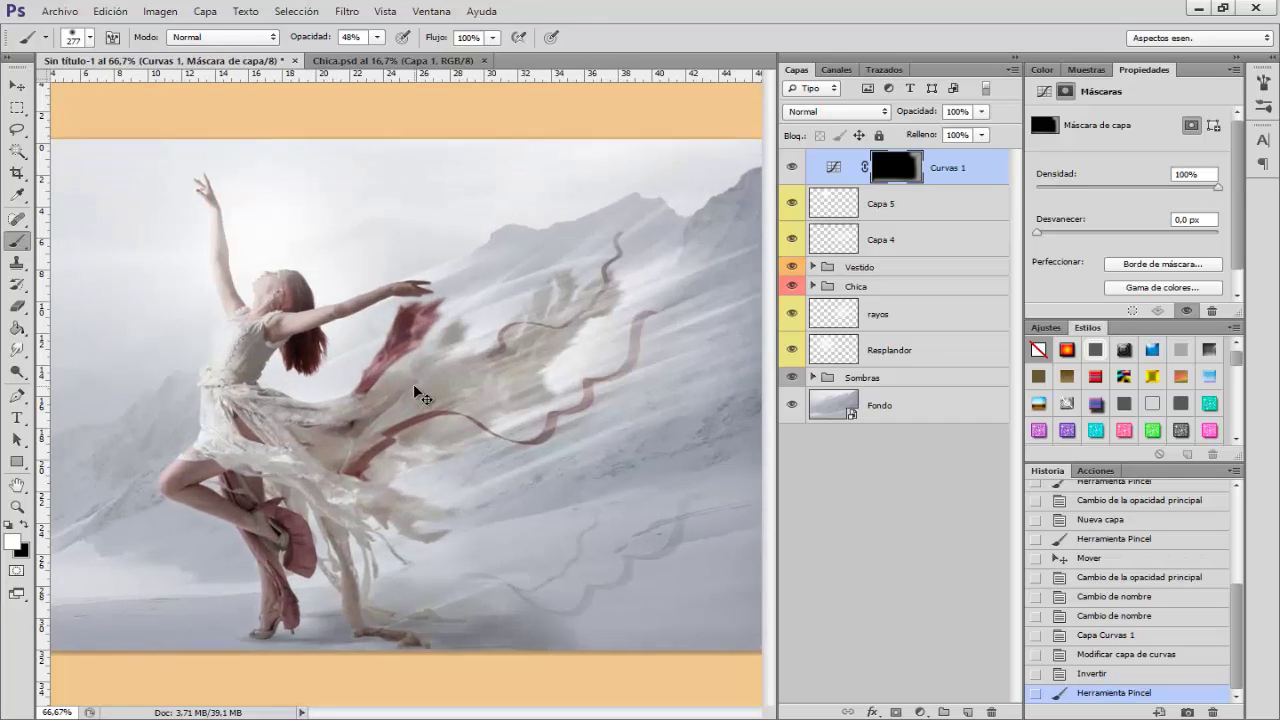
left_click_drag(389, 384, 275, 411)
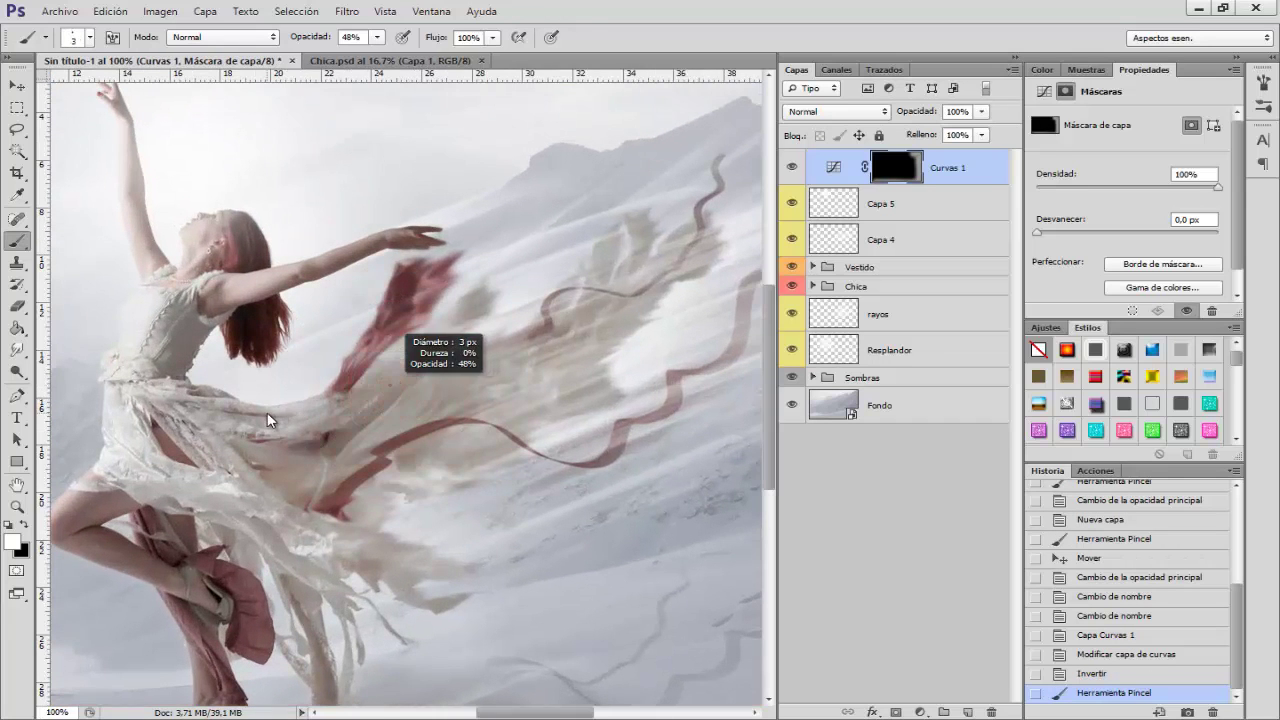
left_click_drag(273, 411, 268, 411)
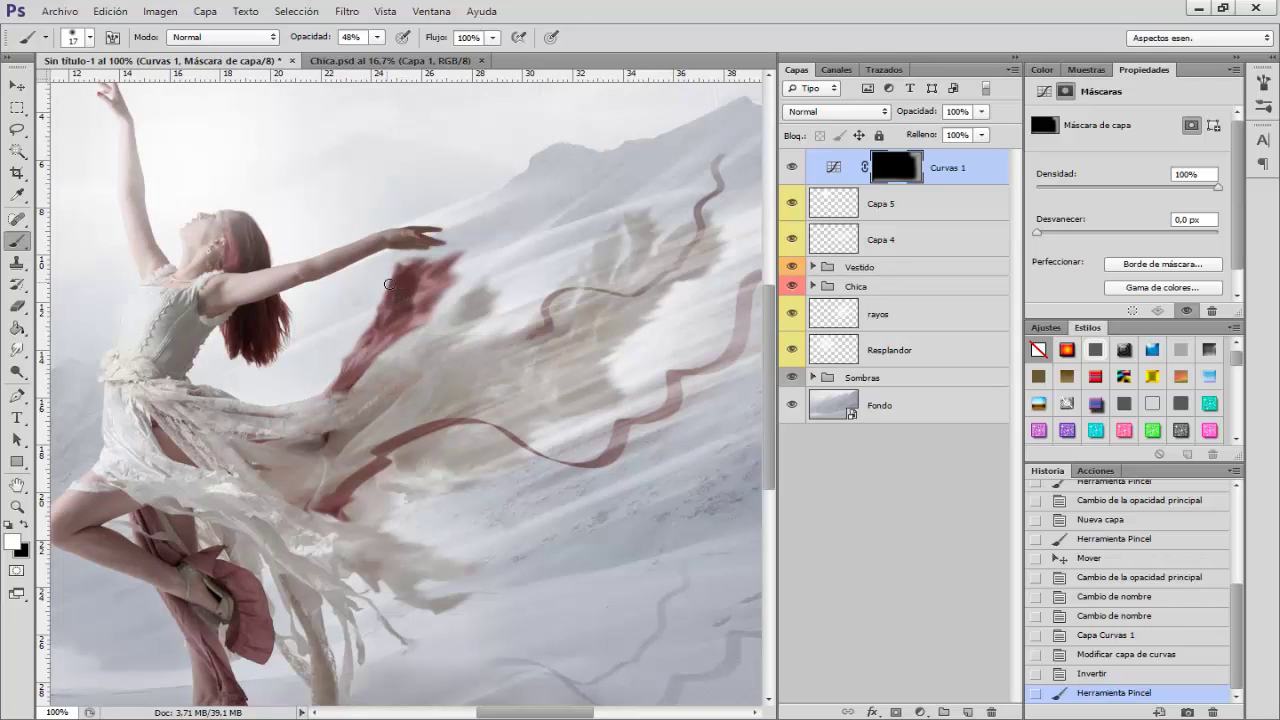
mouse_move(401, 283)
left_mouse_down()
mouse_move(485, 327)
mouse_move(558, 326)
mouse_move(590, 292)
mouse_move(615, 288)
left_mouse_up()
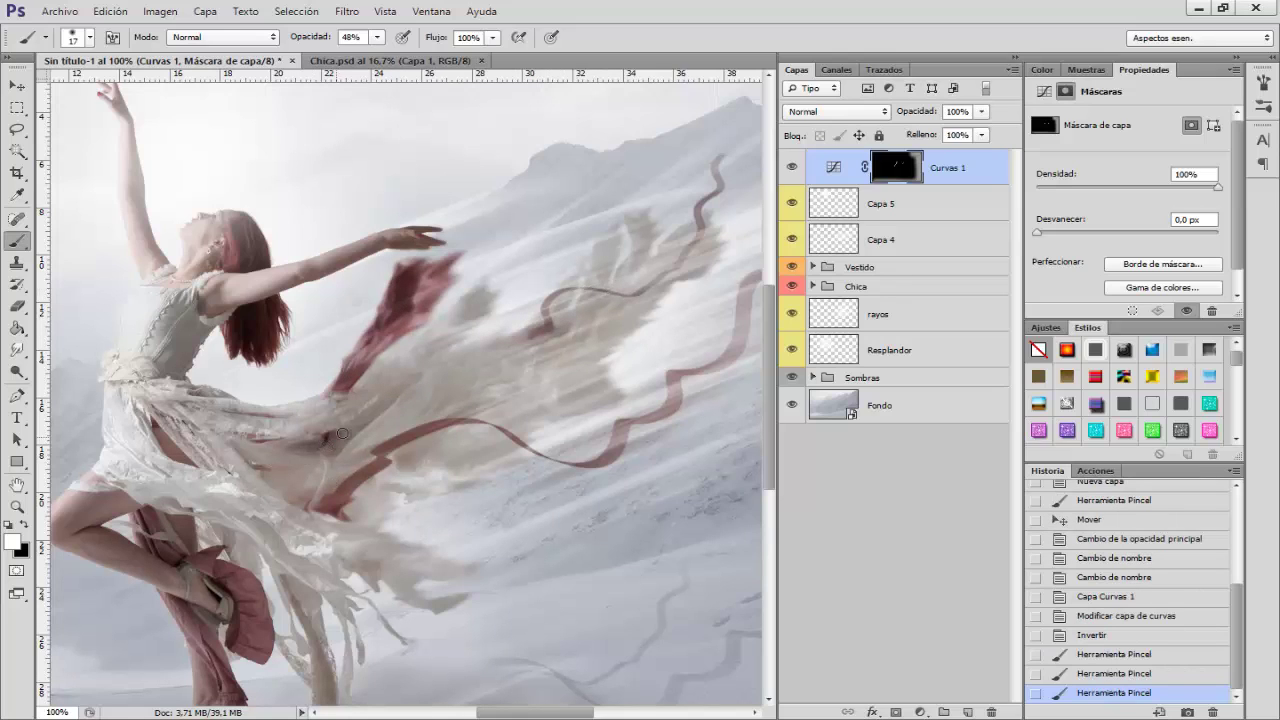
left_click_drag(342, 433, 393, 389)
left_click_drag(328, 450, 390, 520)
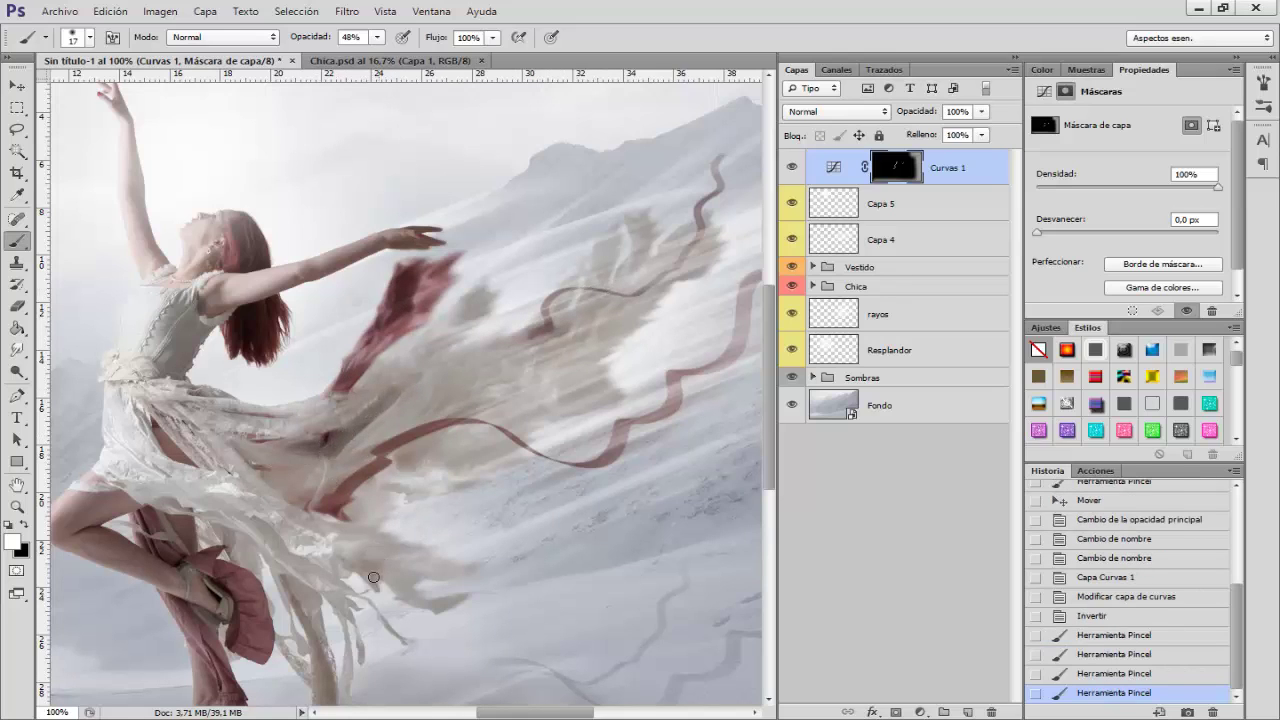
left_click_drag(340, 574, 335, 584)
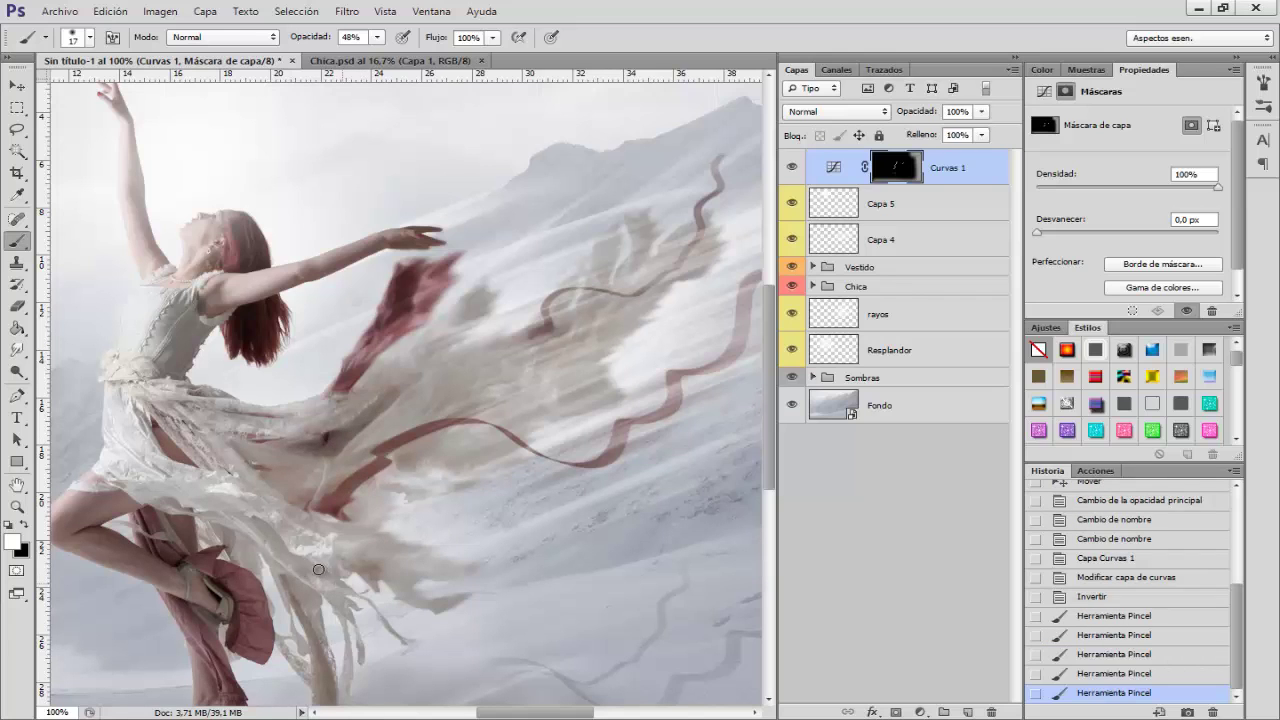
left_click(249, 511)
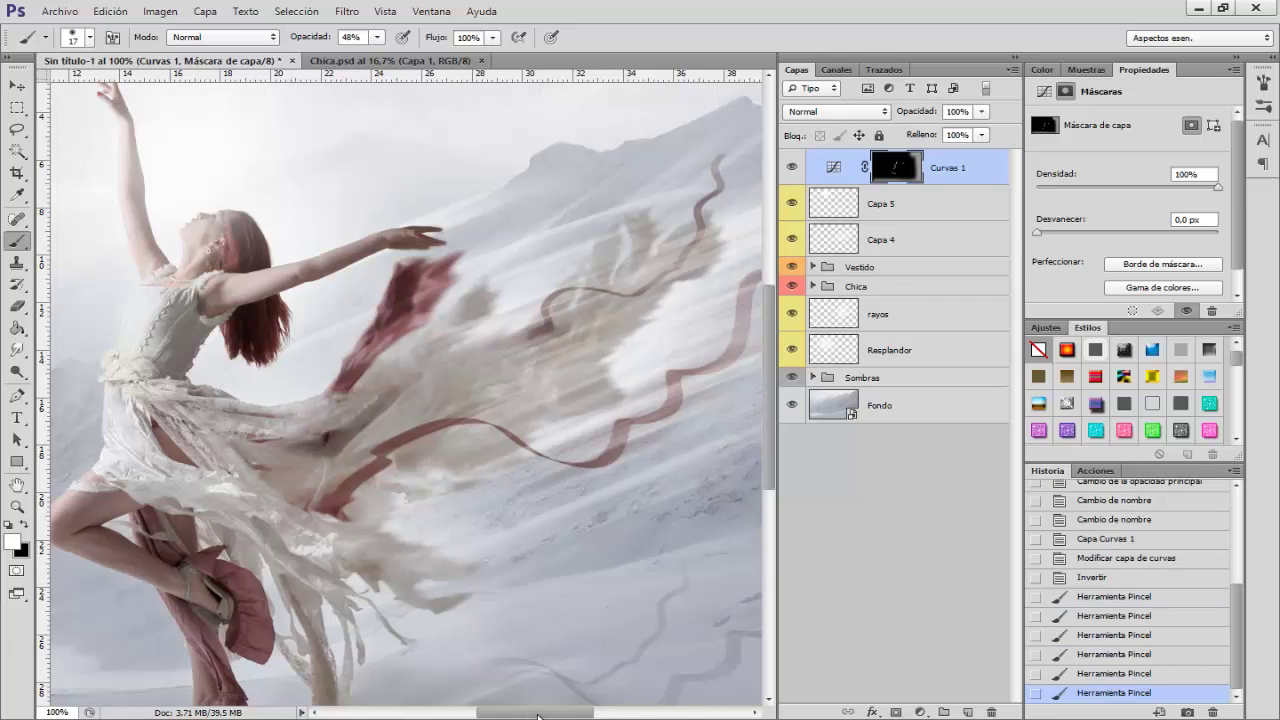
left_click_drag(538, 716, 492, 716)
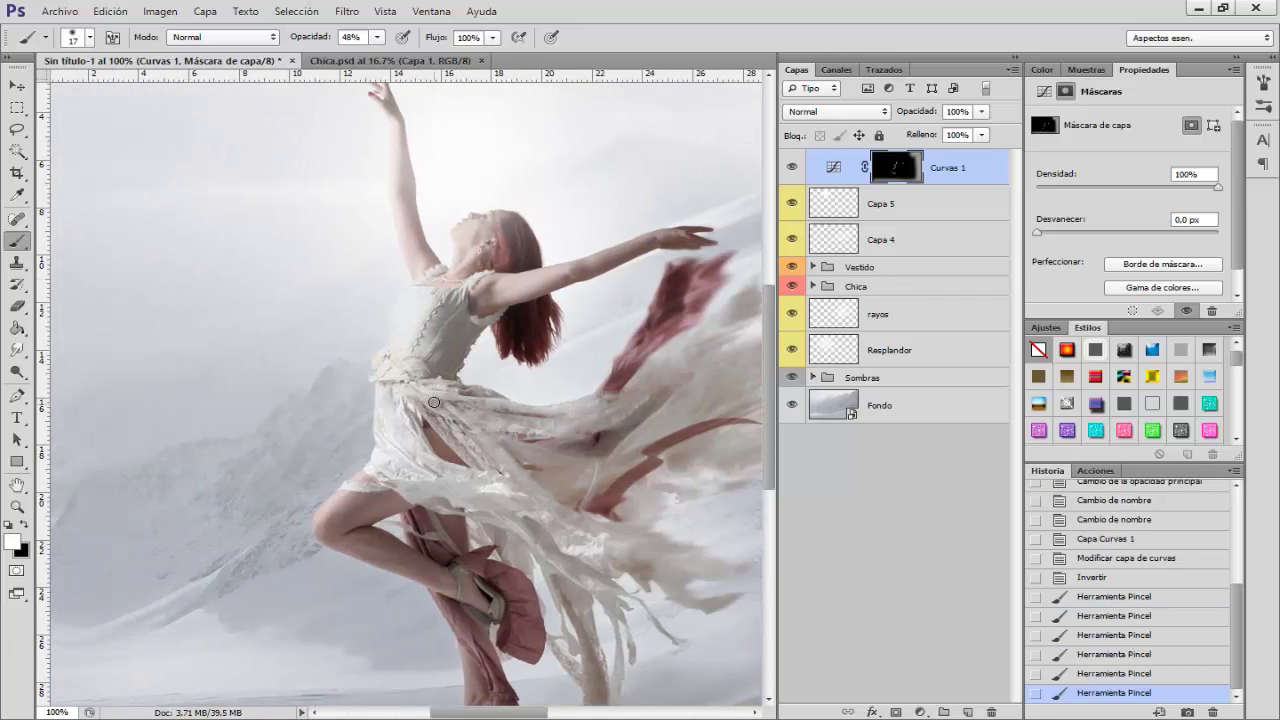
- Zoom in and paint shading along the bodice seam and edge with a small brush
scroll(460, 338, "up", 2)
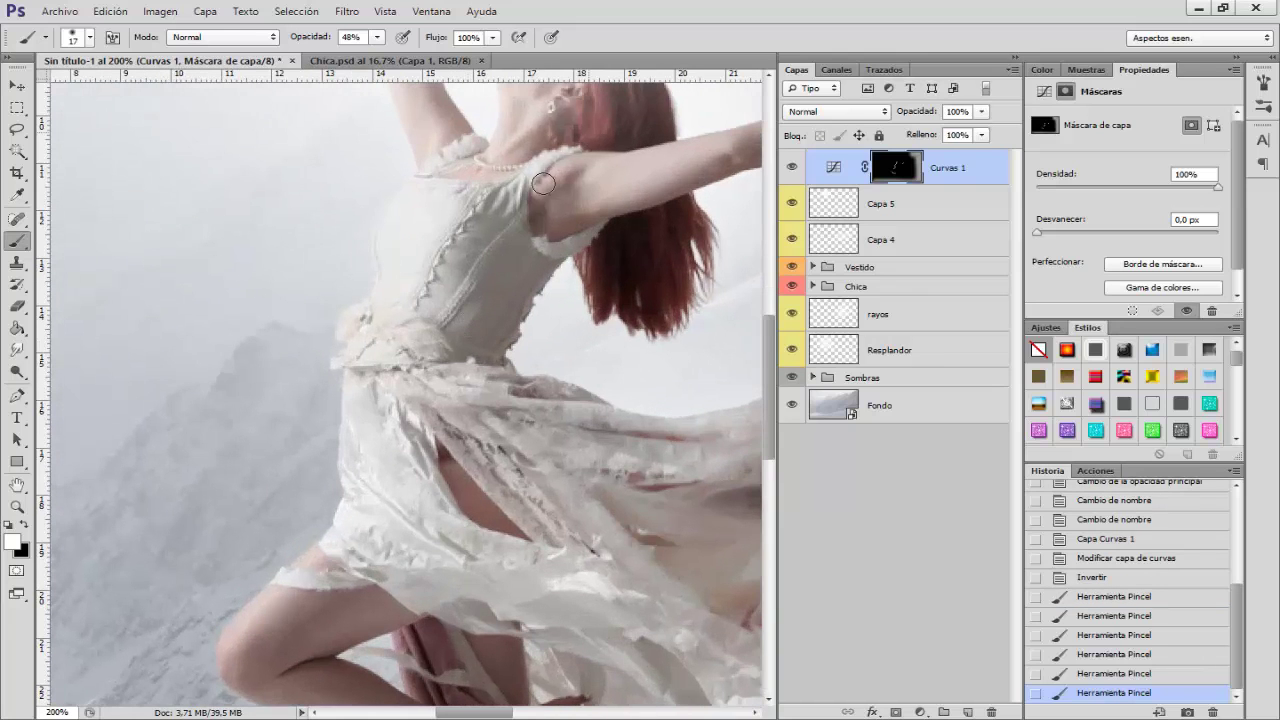
right_click(472, 254, "alt")
scroll(452, 255, "up", 2)
right_click(517, 264, "alt")
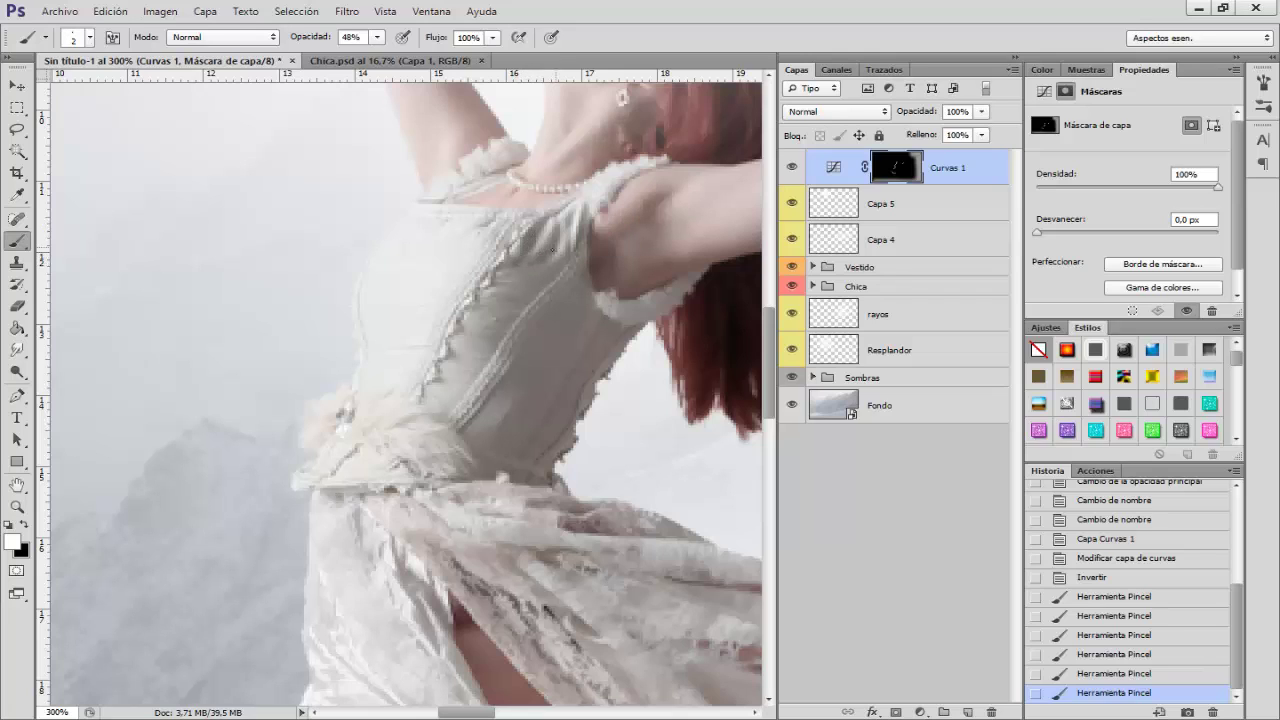
left_click_drag(553, 250, 535, 260)
right_click(537, 260, "alt")
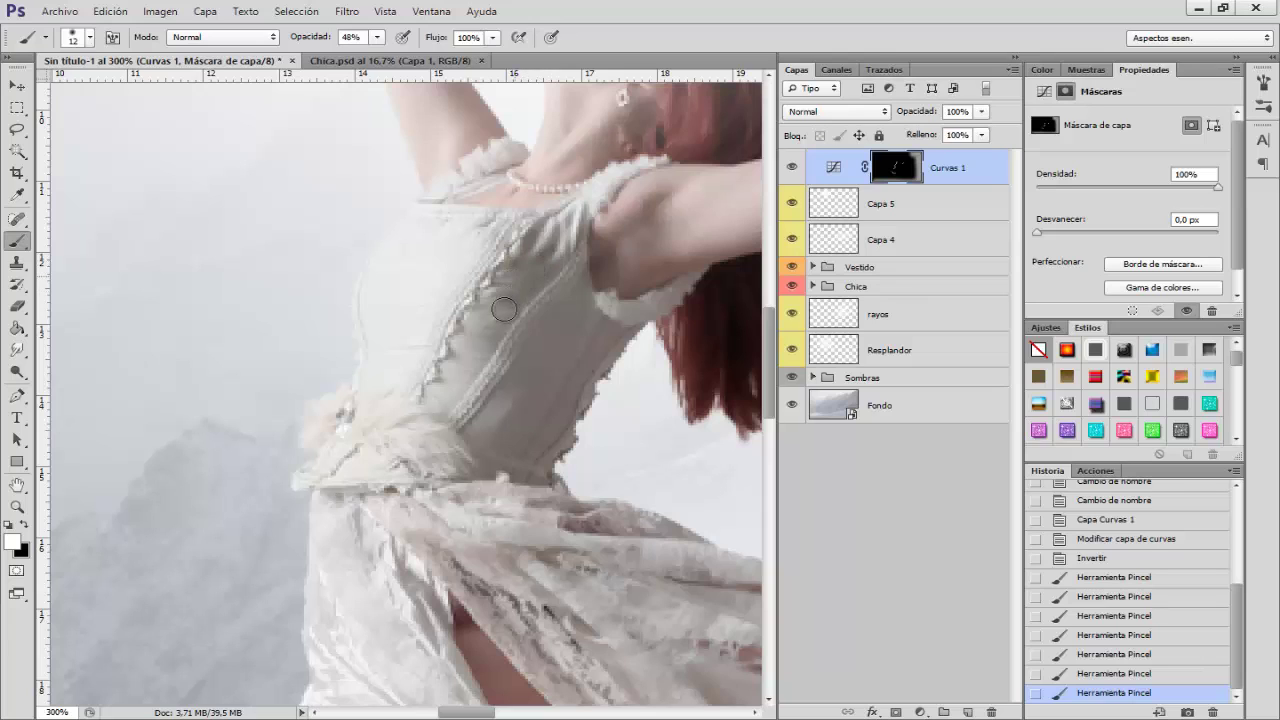
left_click(503, 305)
right_click(502, 295, "alt")
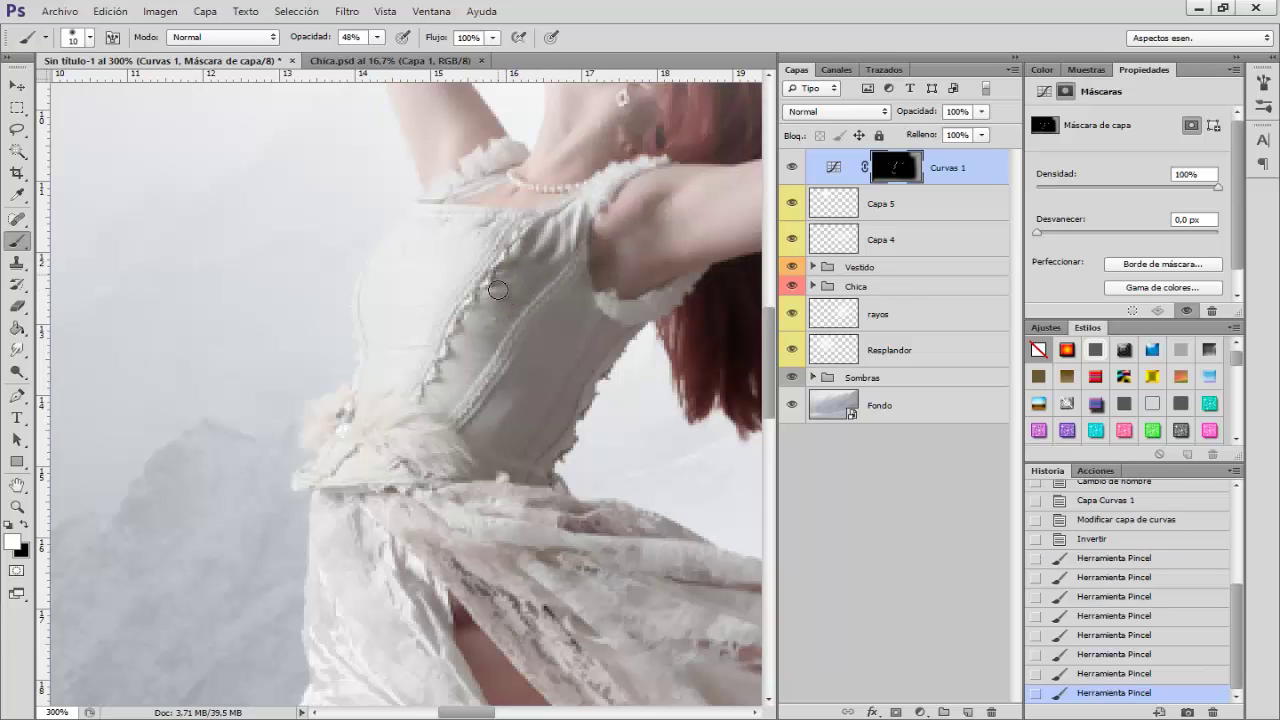
left_click_drag(498, 290, 432, 378)
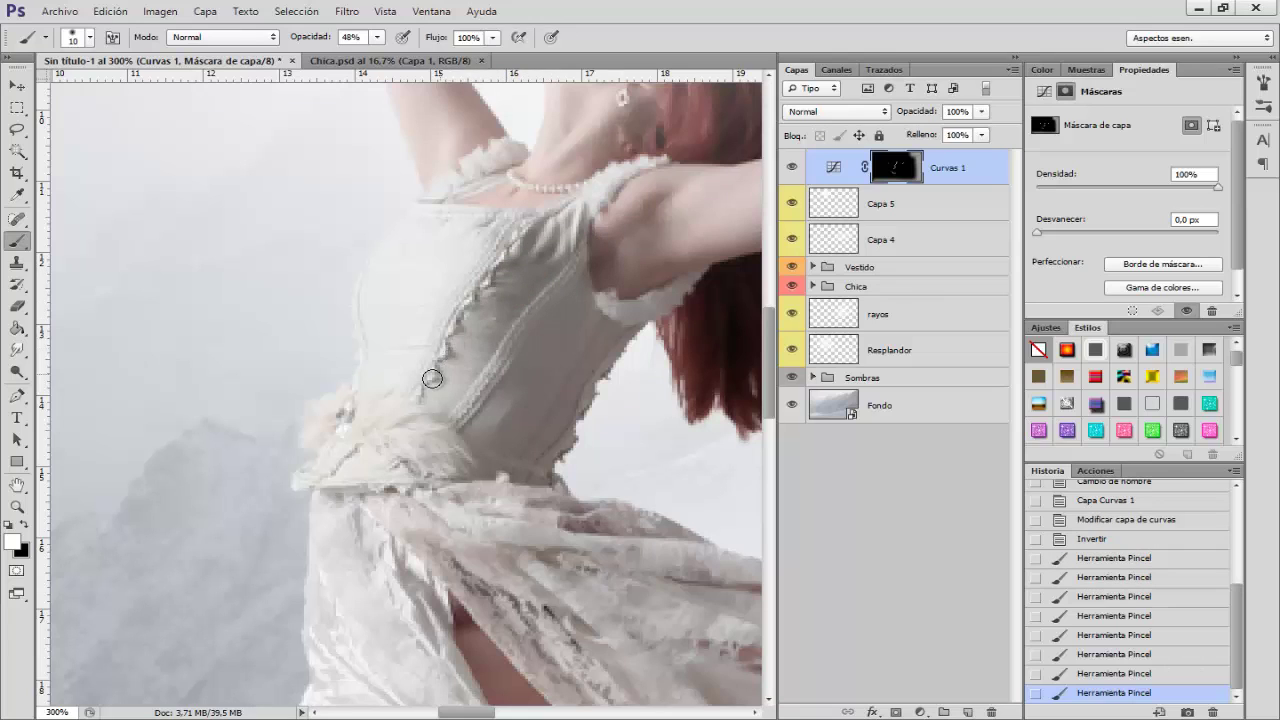
right_click(545, 317, "alt")
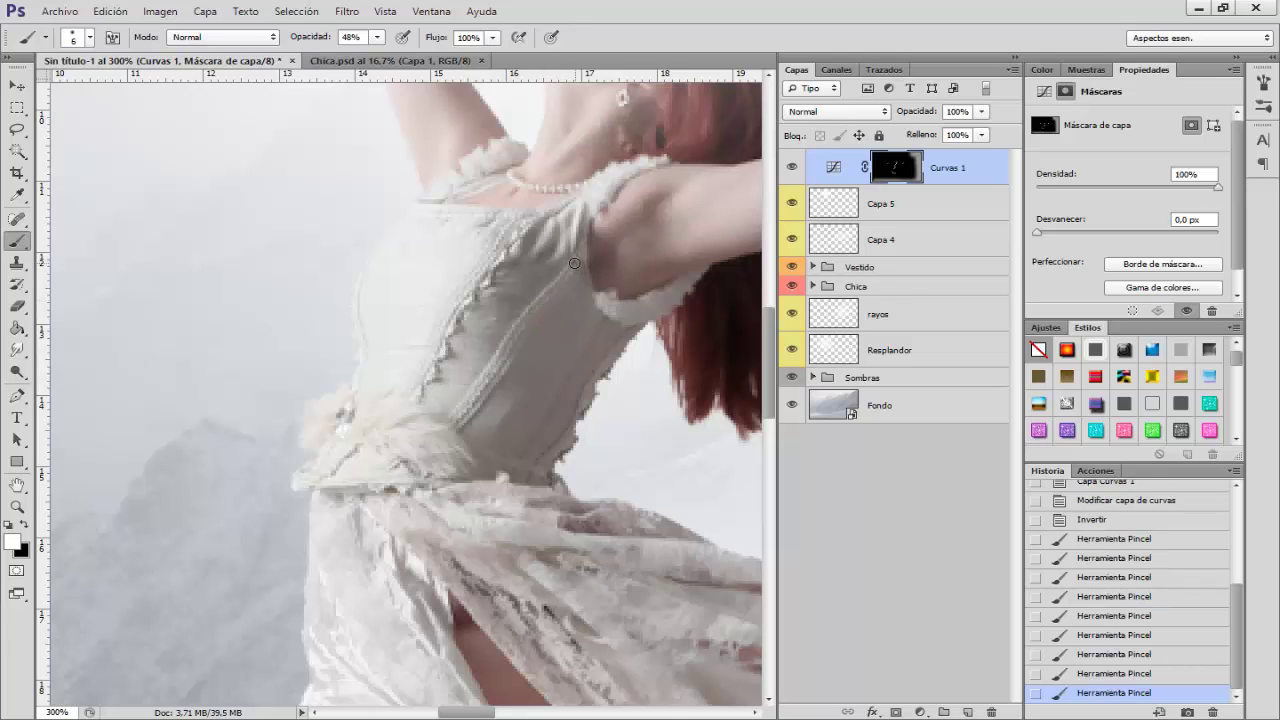
left_click_drag(528, 311, 470, 408)
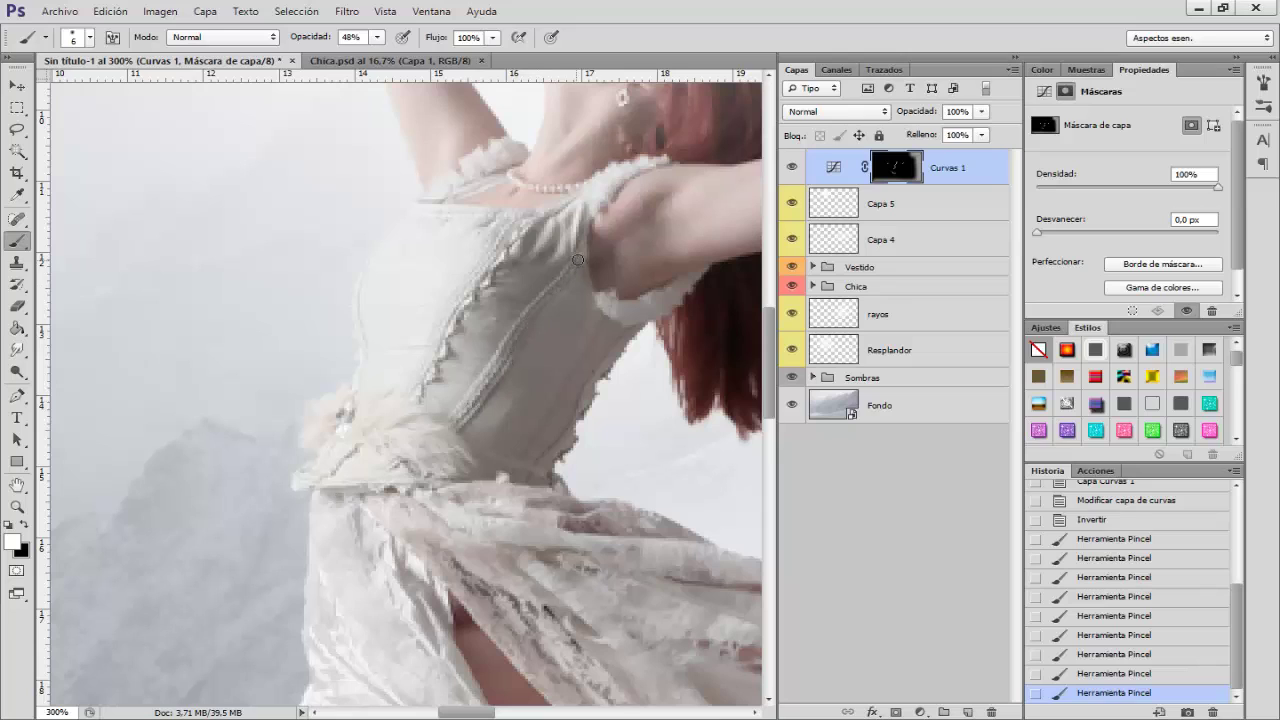
left_click_drag(578, 260, 589, 371)
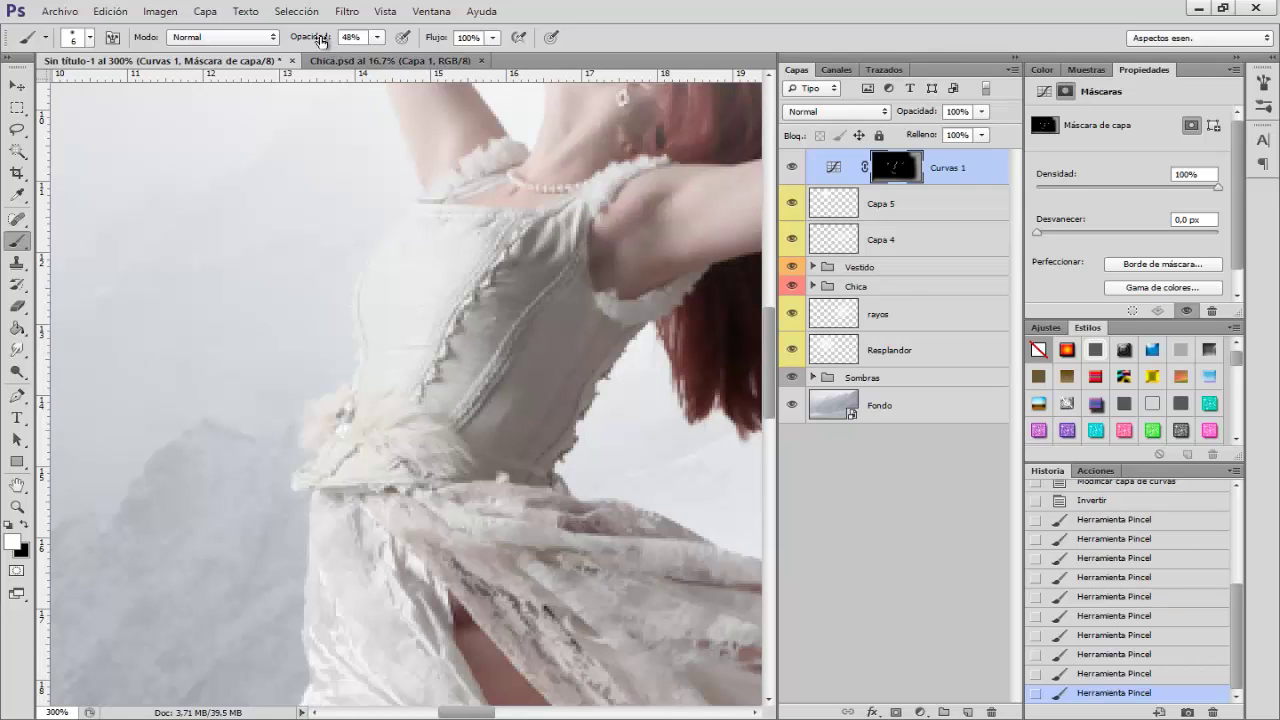
- Add faint 2 px bodice strokes at 20% opacity, undoing and redoing the last ones
left_click_drag(322, 37, 300, 40)
right_click(496, 412, "alt")
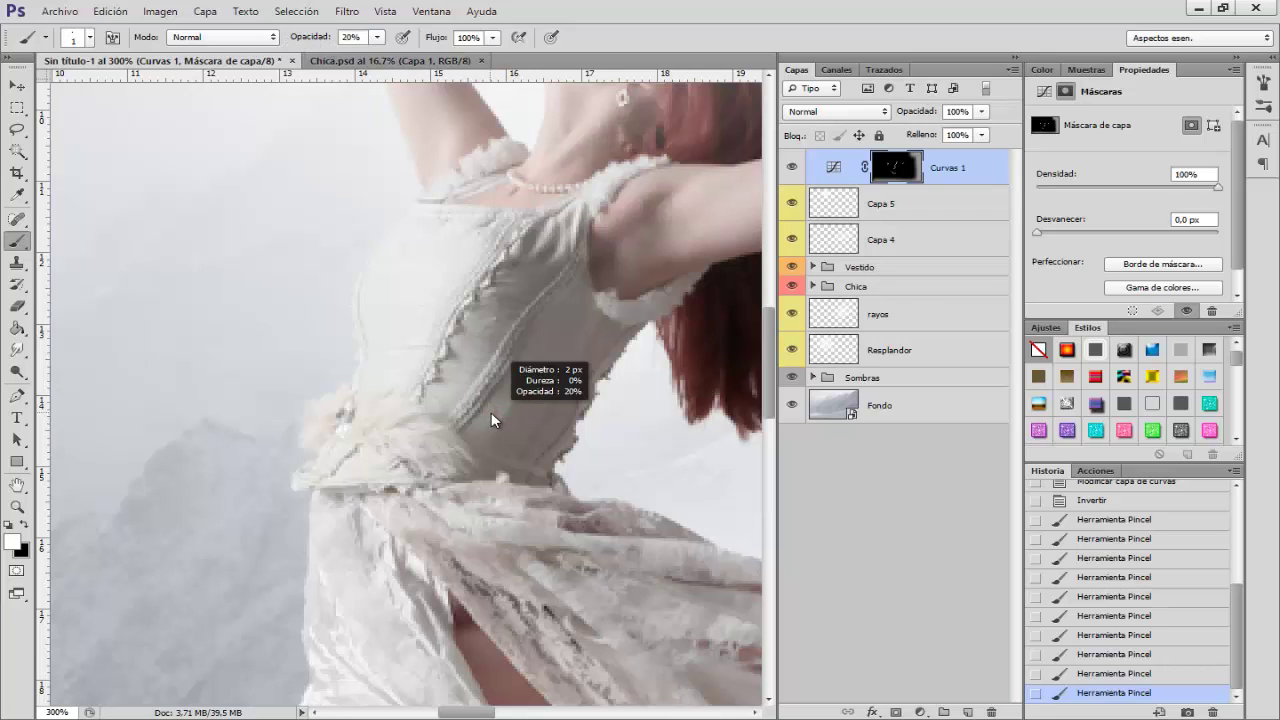
left_click(600, 318)
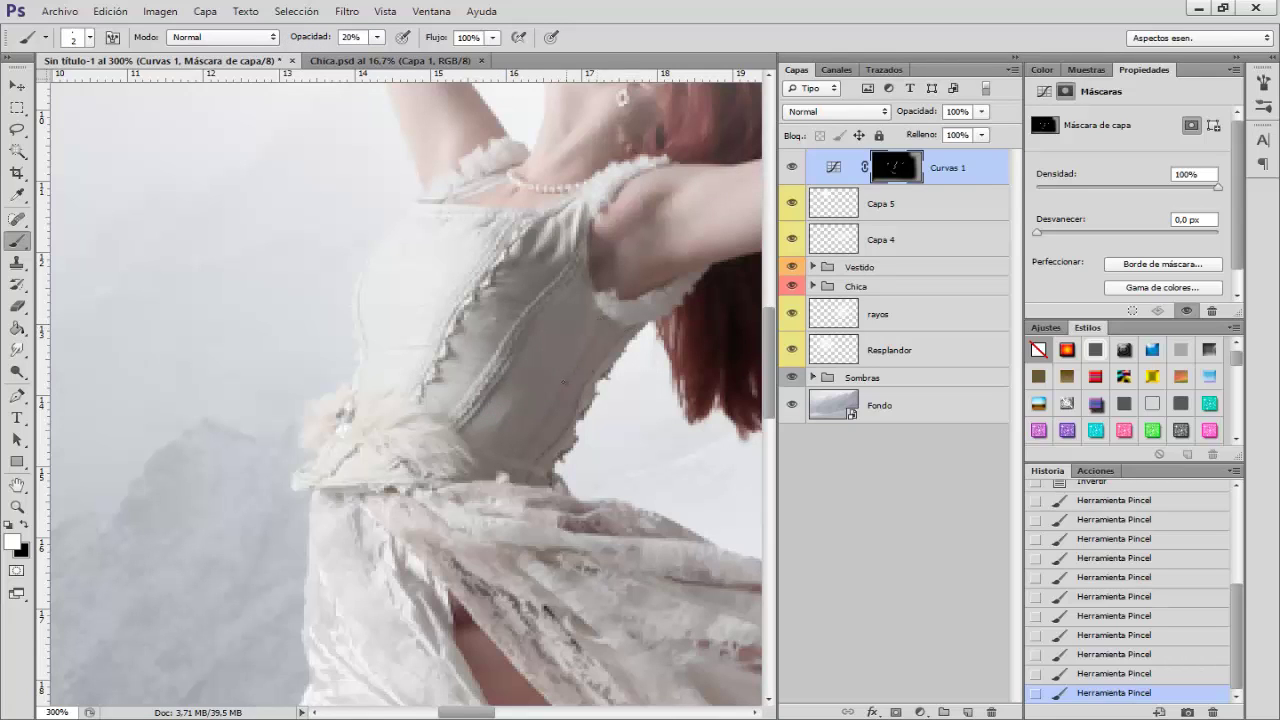
left_click(560, 386)
key("ctrl+alt+z")
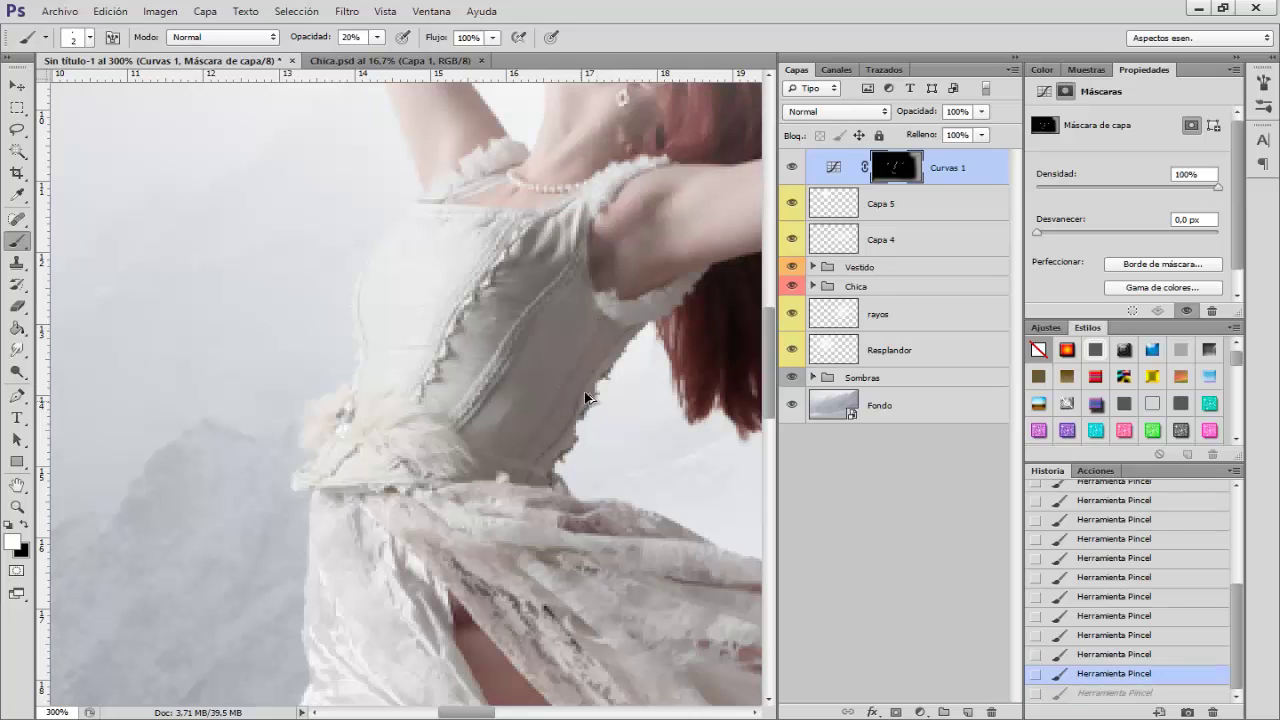
key("ctrl+alt+z")
key("ctrl+shift+z")
key("ctrl+shift+z")
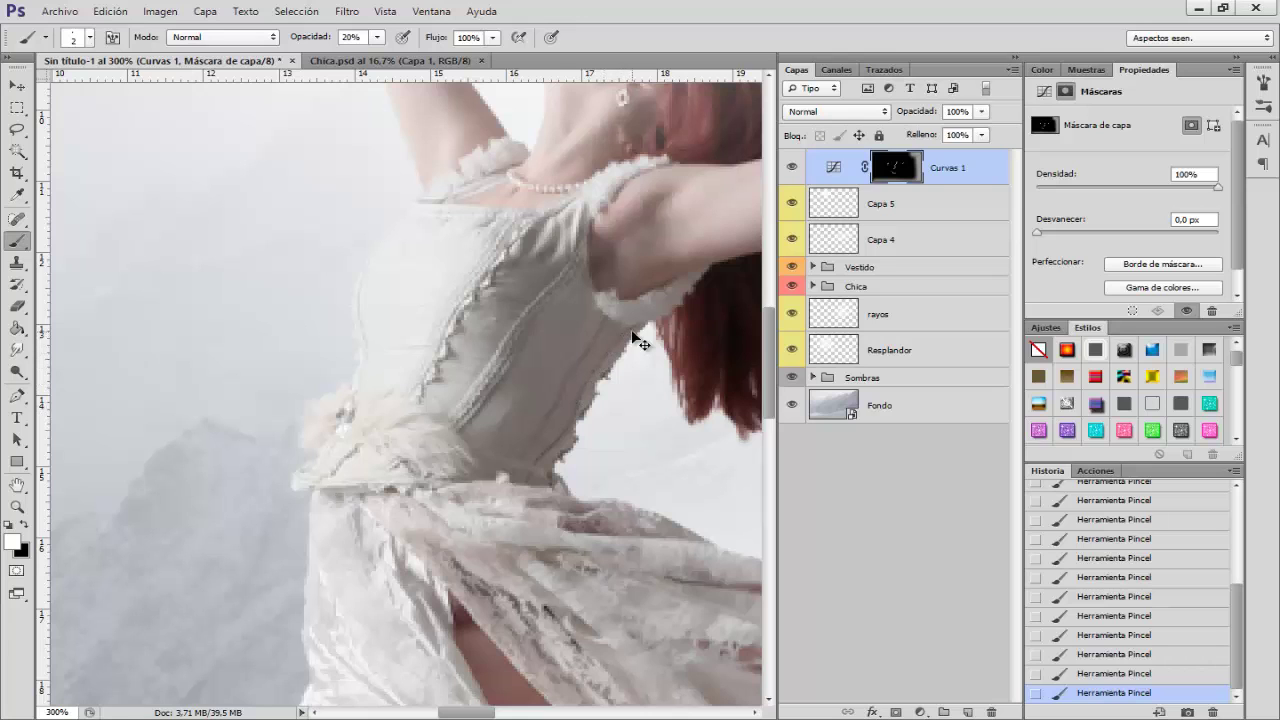
- Zoom out to 200% and toggle Curvas 1 on and off to compare the shading
key("ctrl+minus")
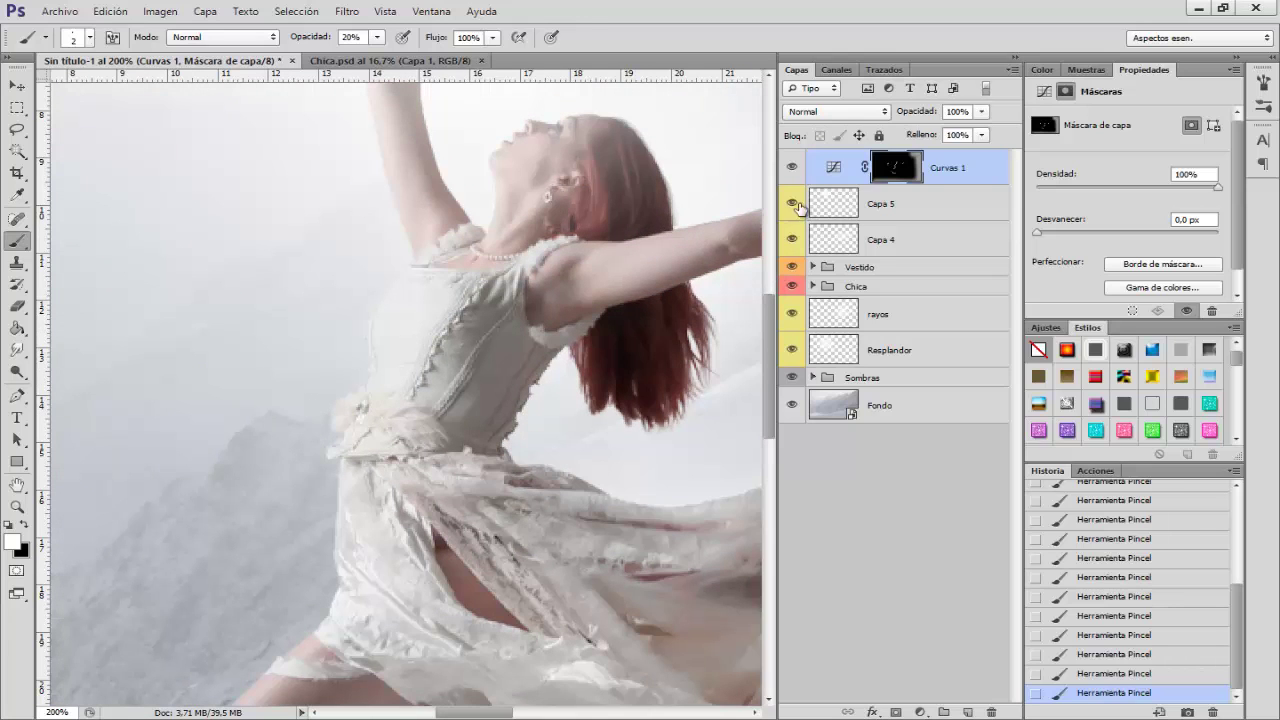
left_click(791, 170)
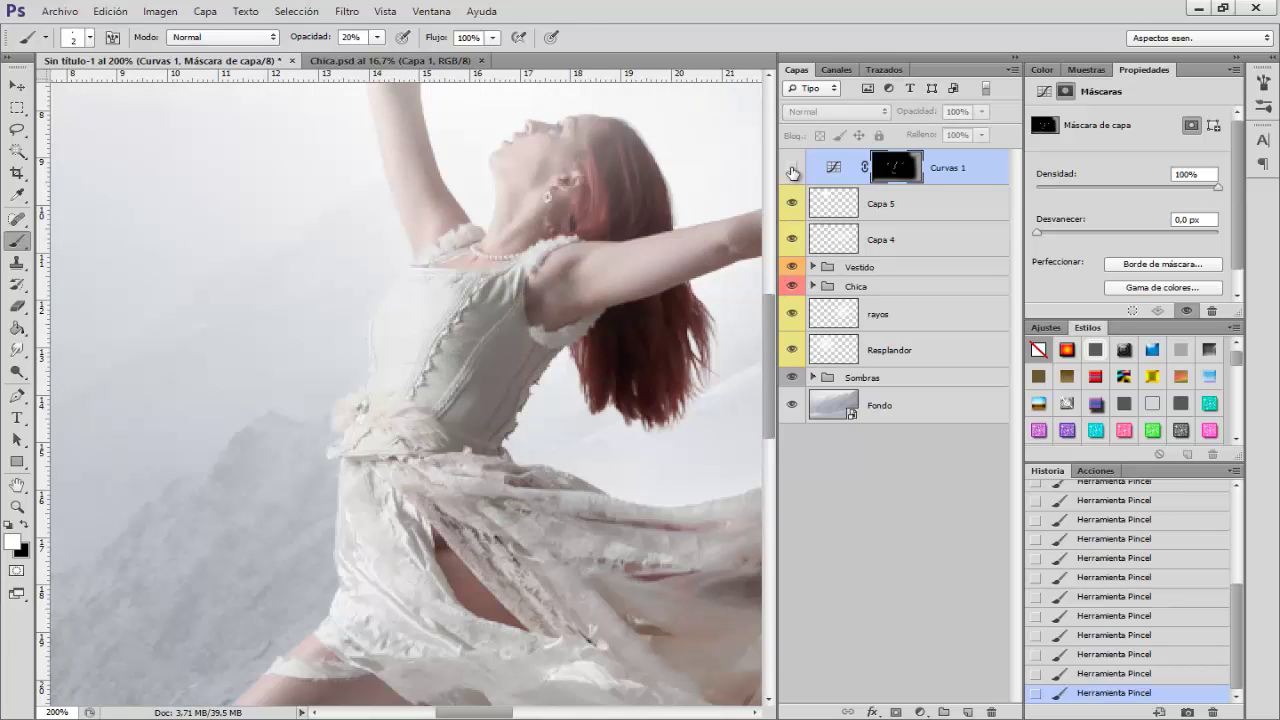
left_click(791, 170)
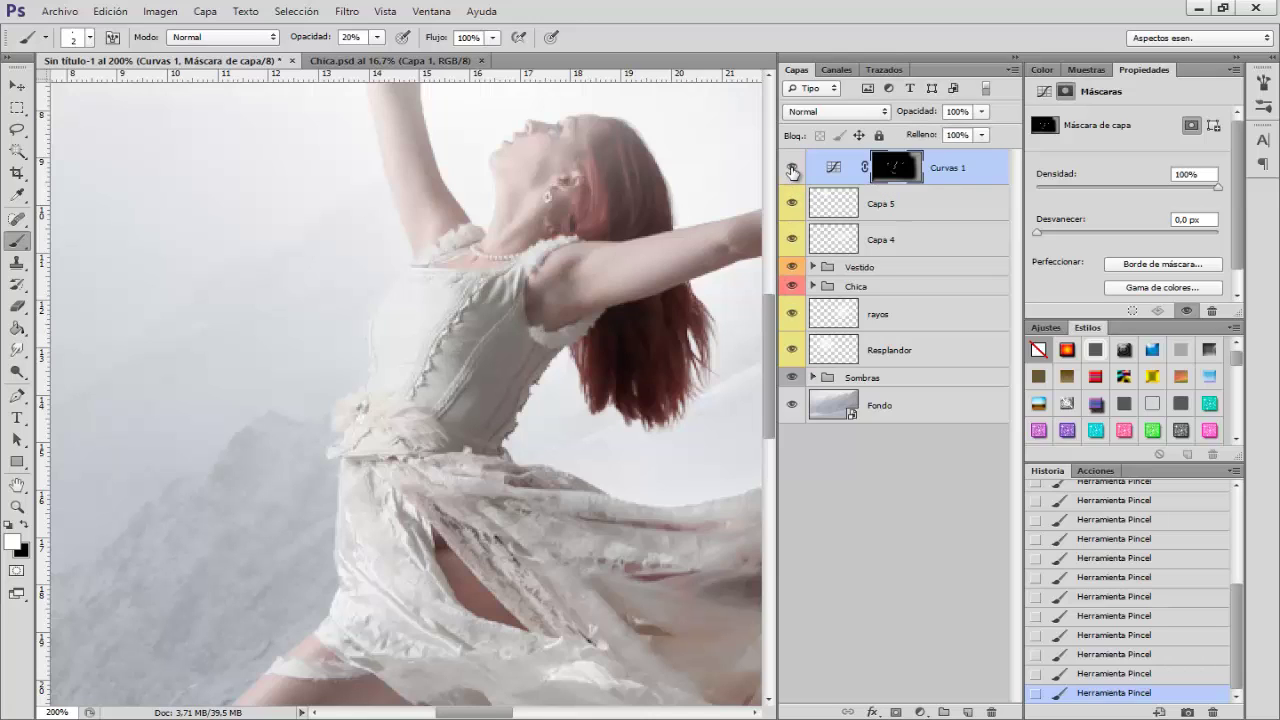
left_click(791, 170)
left_click(791, 170)
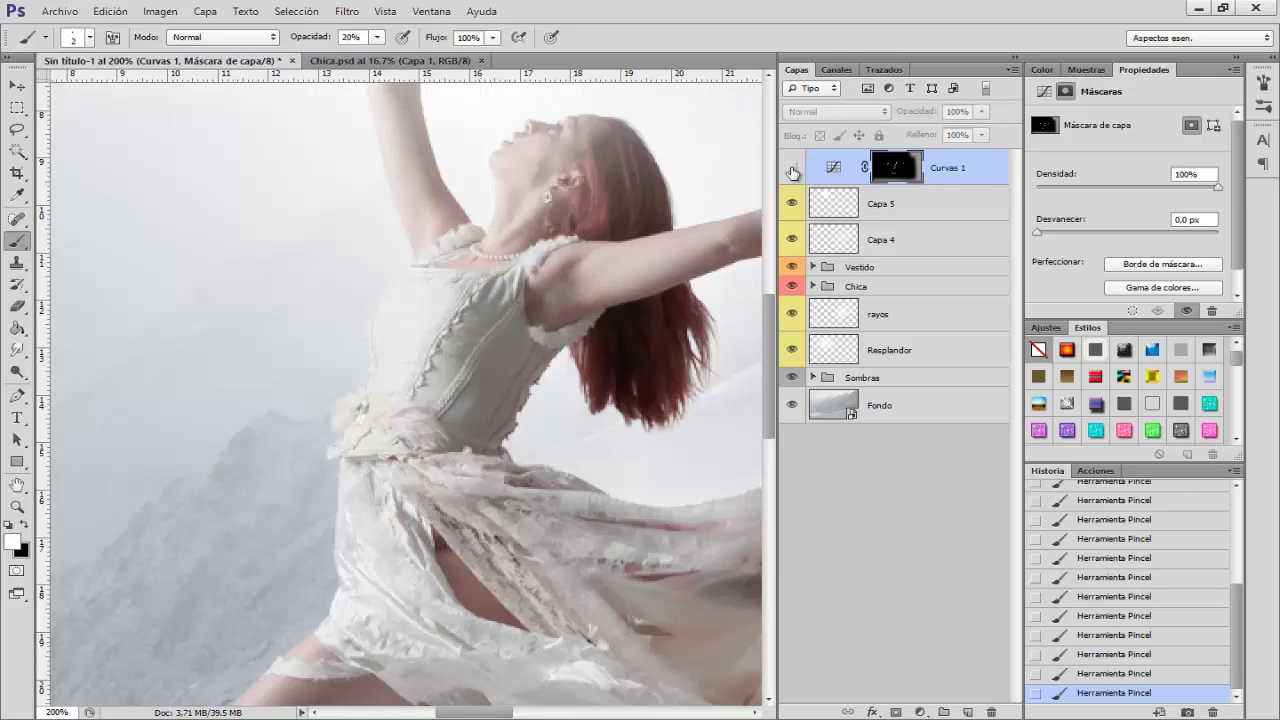
- Shade along the raised arm to the shoulder with a 20 px brush, then refine at 10 px
key("ctrl+minus")
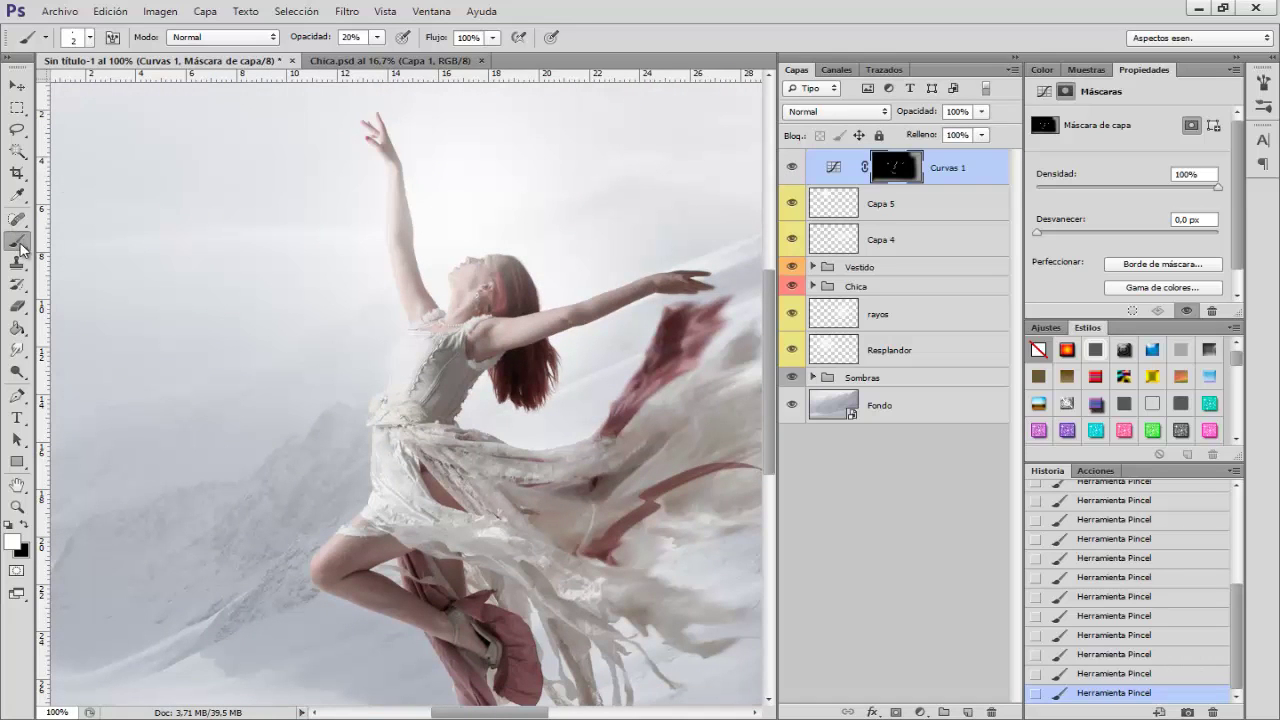
left_click_drag(350, 329, 358, 335)
mouse_move(391, 152)
left_mouse_down()
mouse_move(432, 310)
mouse_move(464, 277)
mouse_move(468, 298)
mouse_move(494, 257)
mouse_move(463, 316)
left_mouse_up()
scroll(640, 386, "down", 3)
scroll(640, 386, "down", 3)
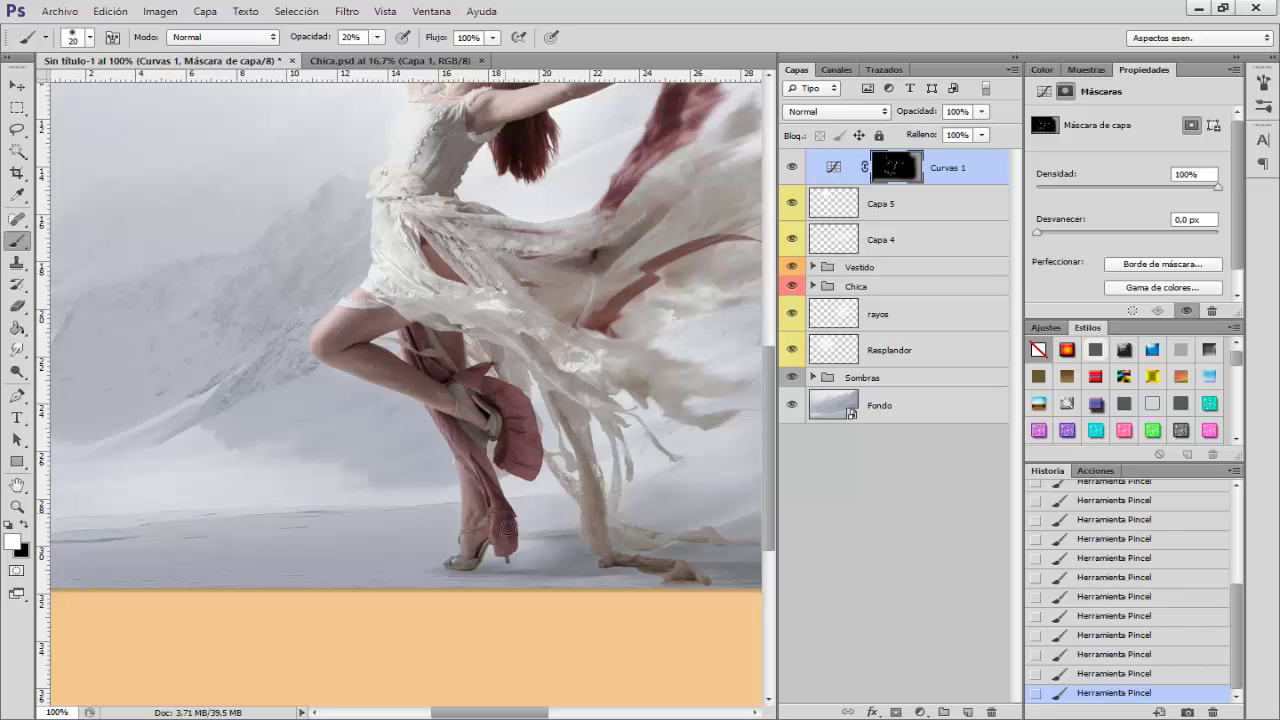
key("bracketleft")
left_click_drag(467, 714, 524, 714)
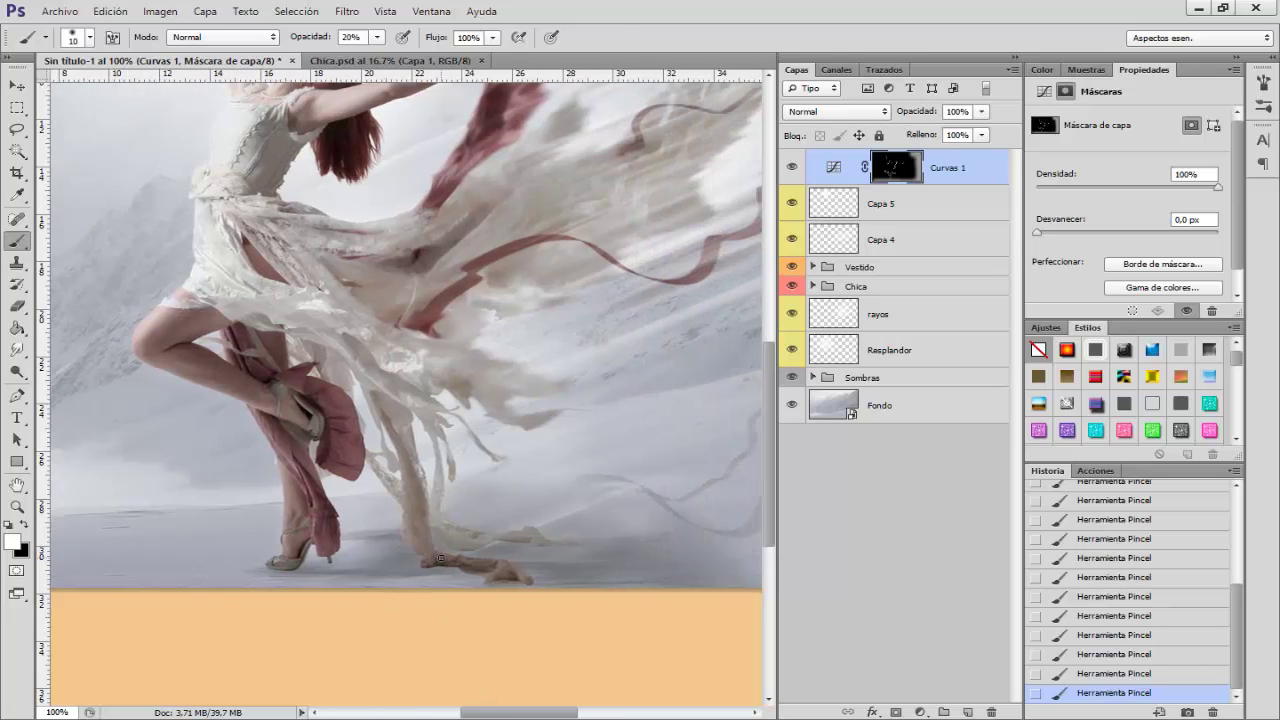
scroll(441, 558, "up", 1)
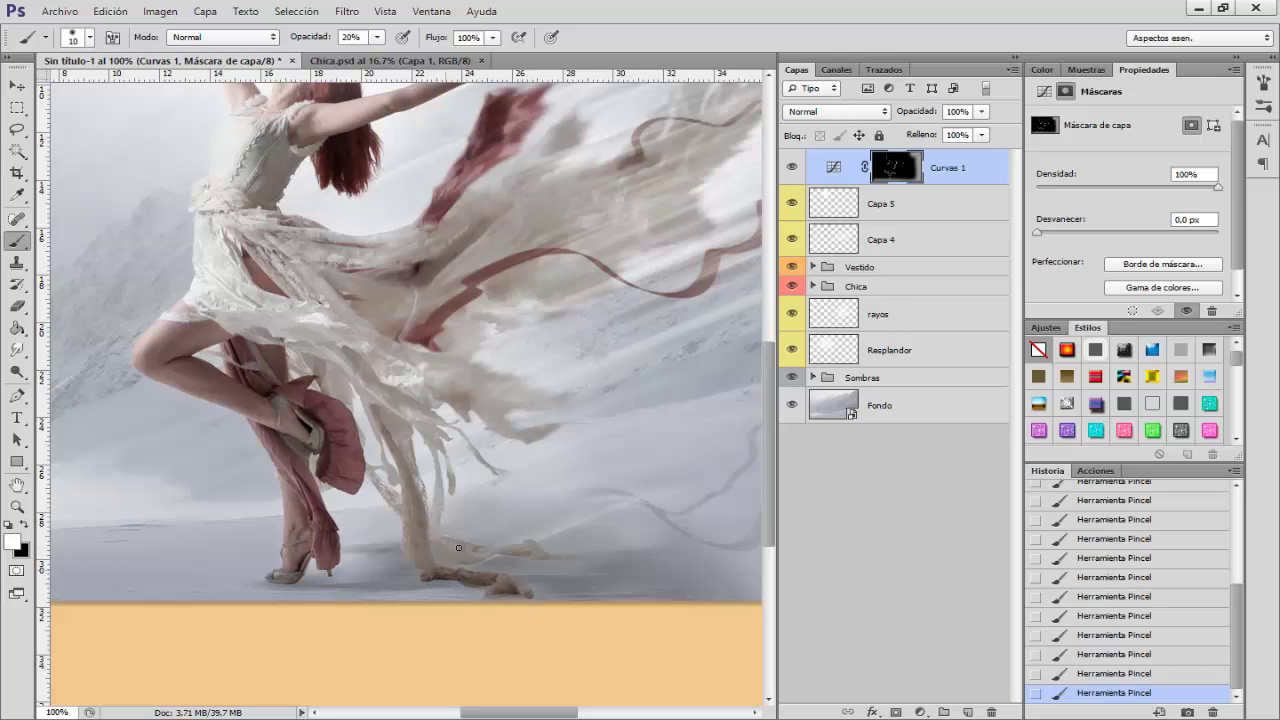
- Zoom out to the whole image and toggle Curvas 1 again to compare
key("ctrl+minus")
key("ctrl+minus")
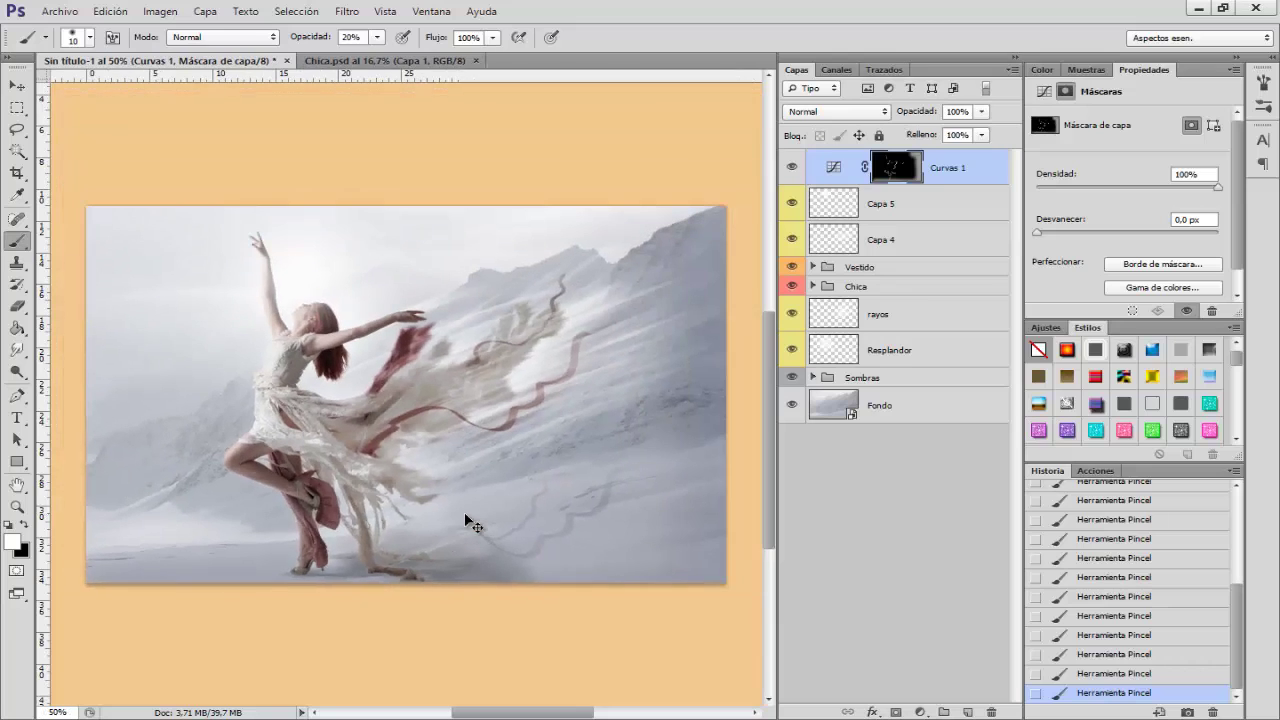
left_click(792, 168)
left_click(792, 168)
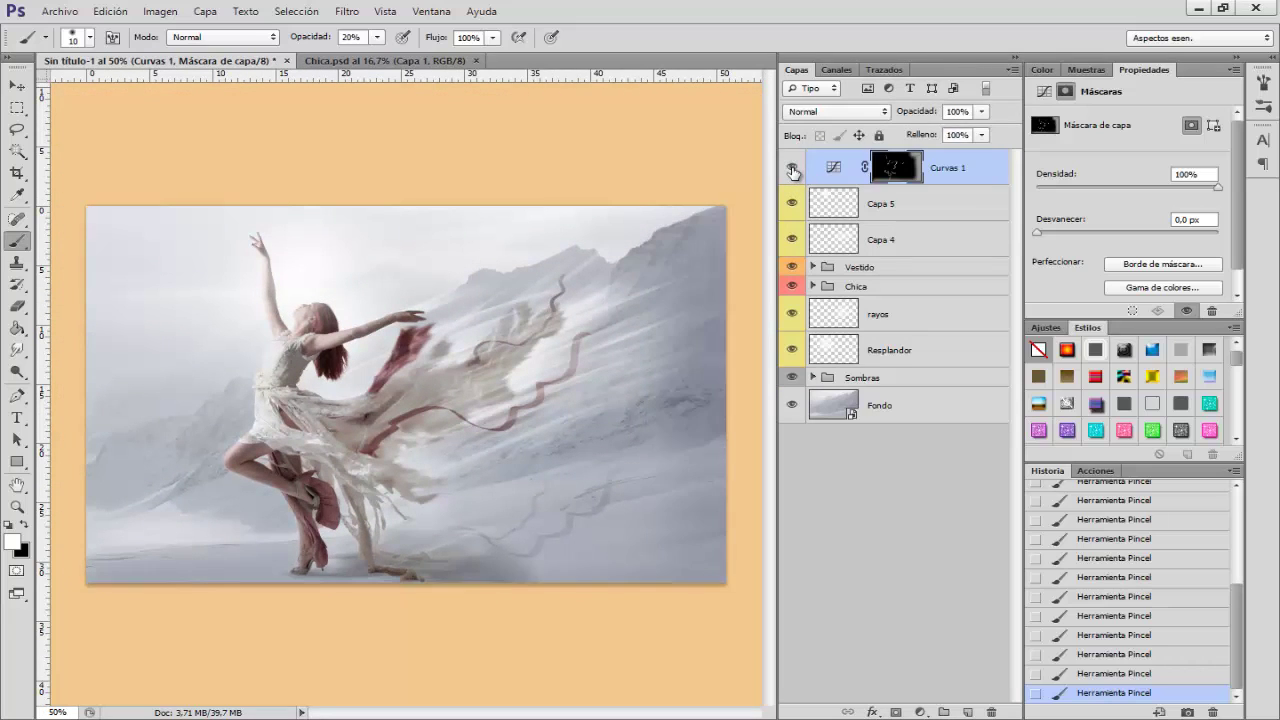
left_click(792, 168)
left_click(792, 168)
- Add Curvas 2 with a raised brightening curve and invert its mask to black
left_click(919, 712)
left_click(952, 447)
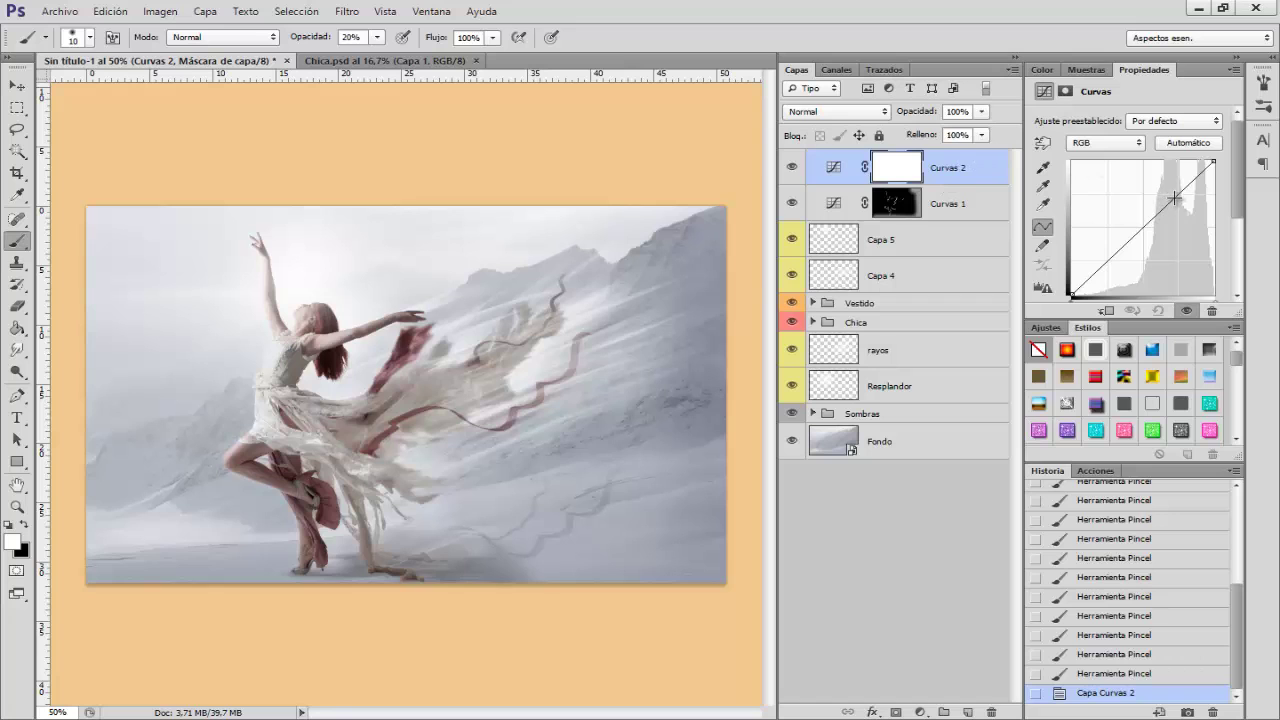
left_click_drag(1174, 198, 1168, 193)
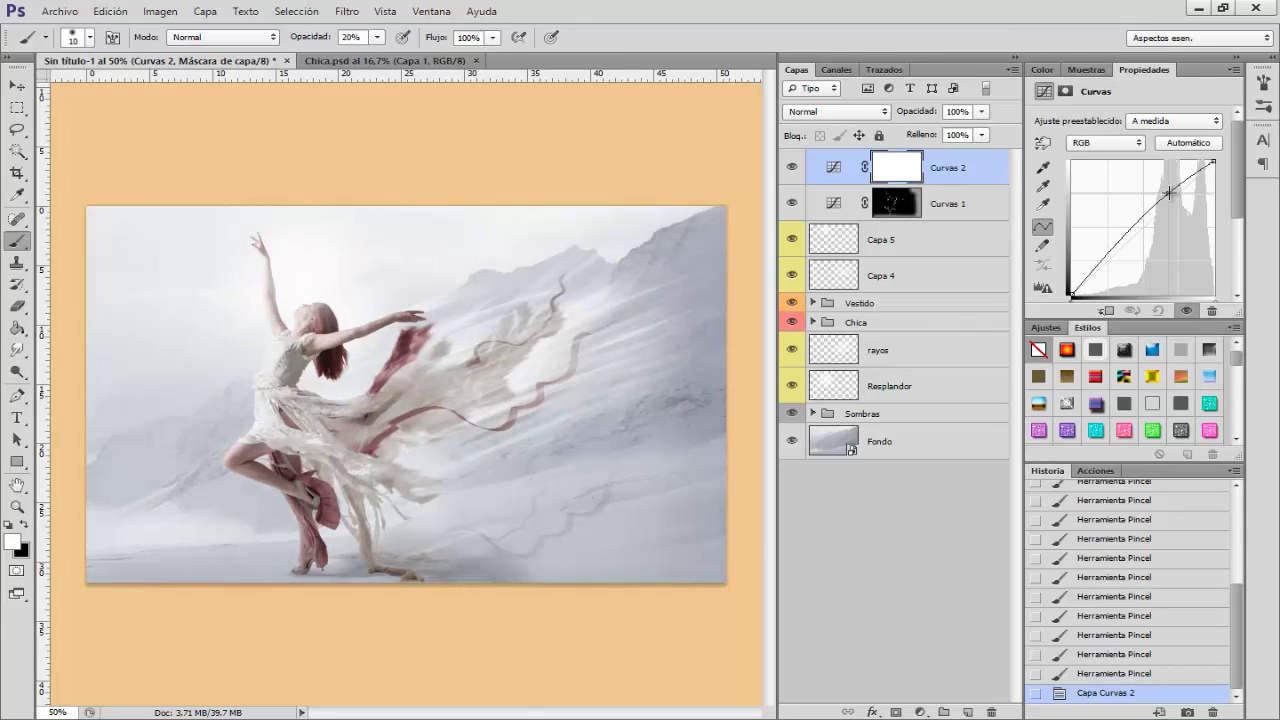
left_click(892, 166)
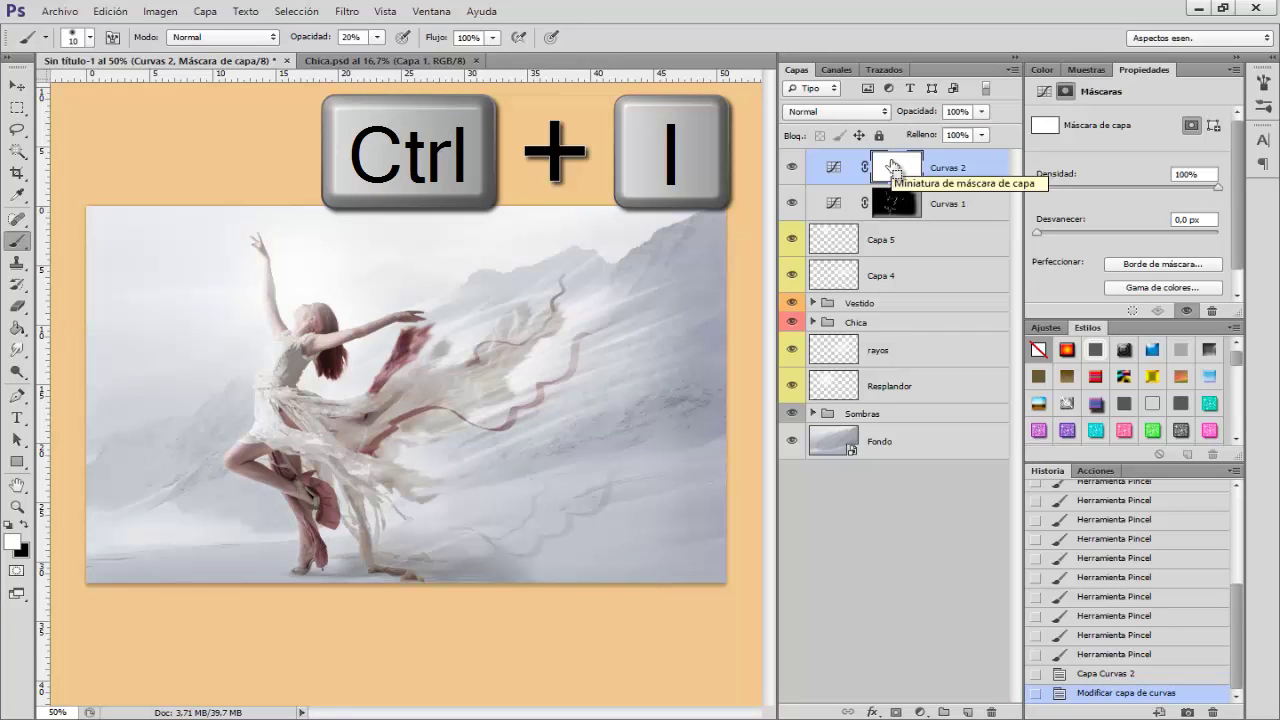
key("ctrl+i")
key("ctrl+plus")
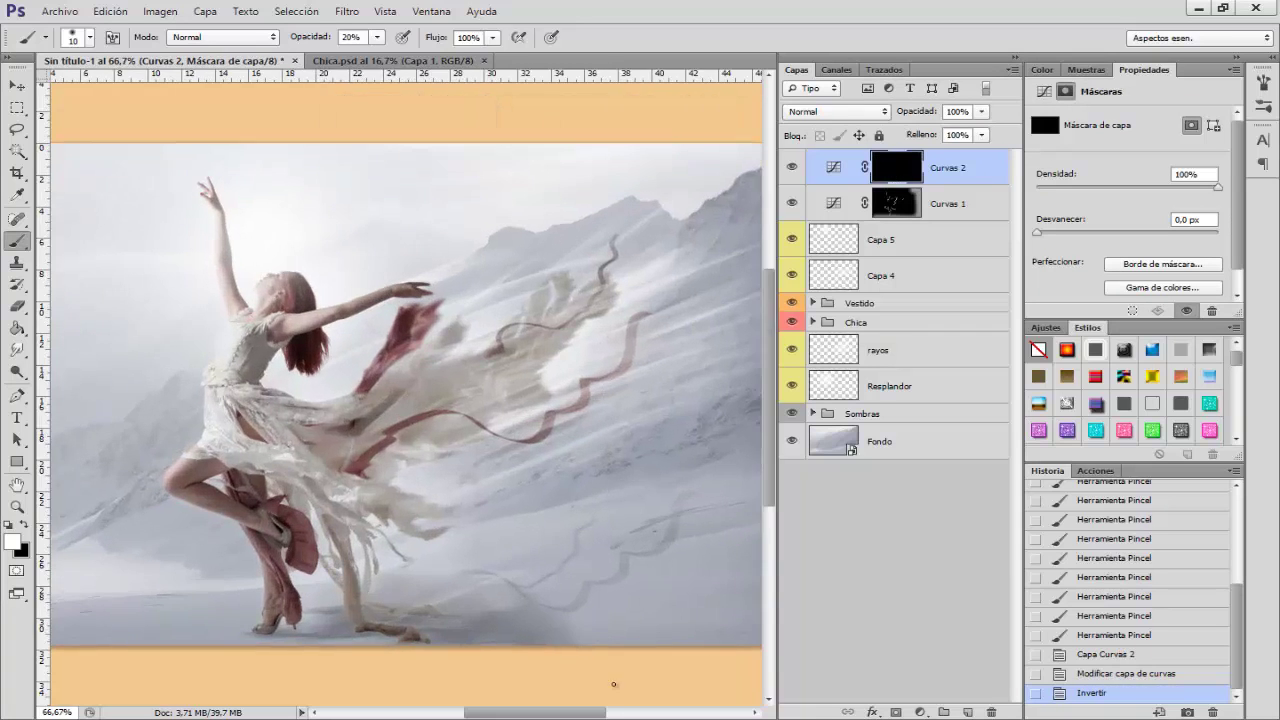
left_click_drag(497, 716, 472, 716)
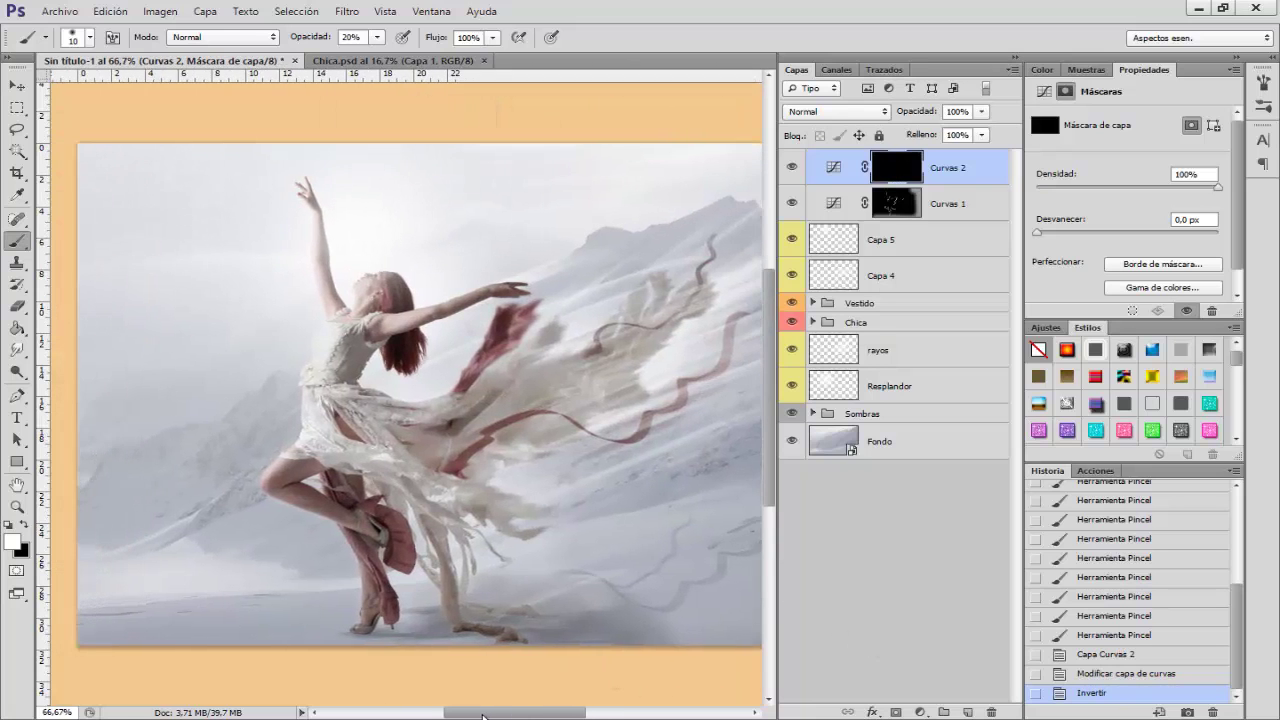
- Zoom in on the head and paint brightening onto hair strands at 100% brush opacity
key("ctrl+plus")
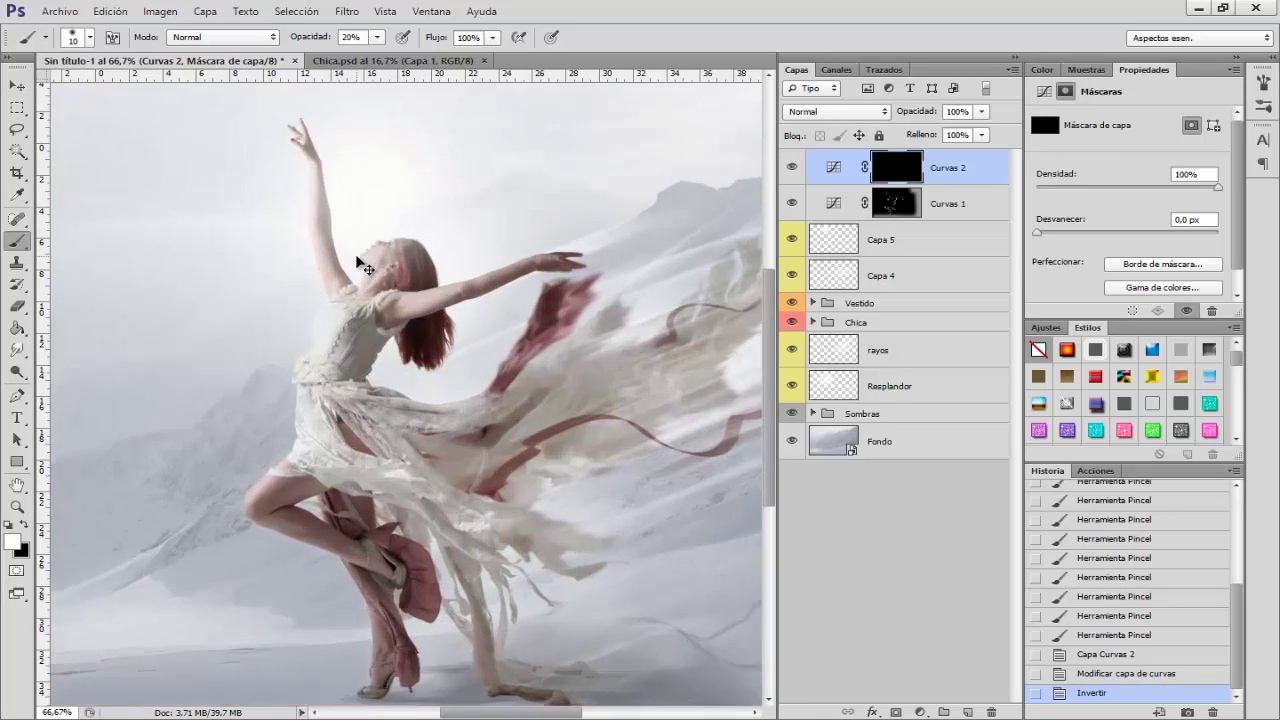
key("ctrl+plus")
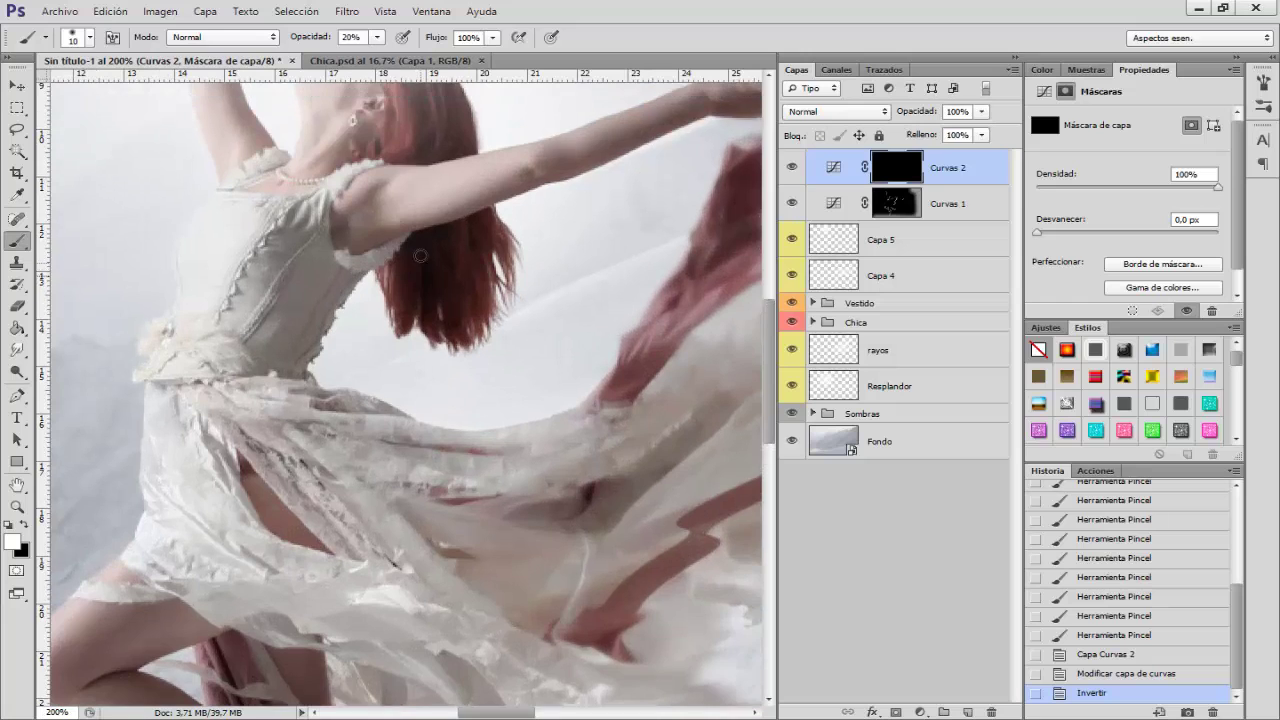
key("0")
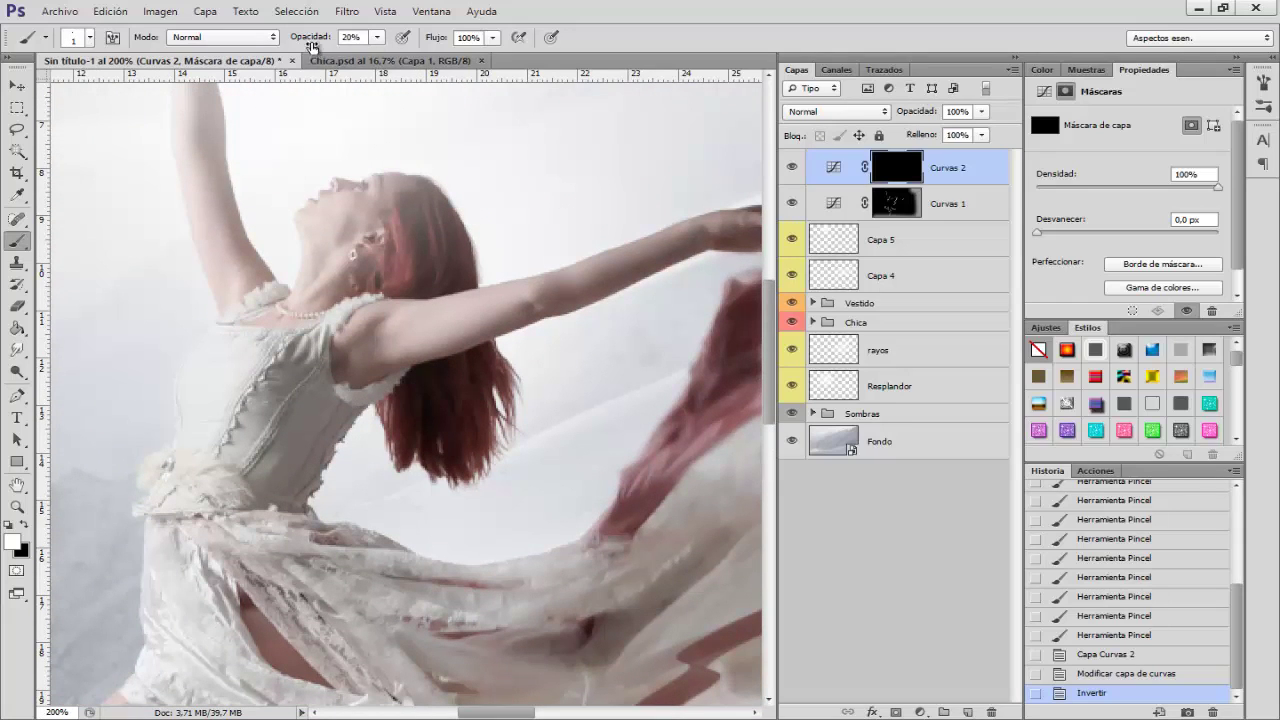
right_click(425, 277, "alt")
left_click_drag(400, 287, 406, 224)
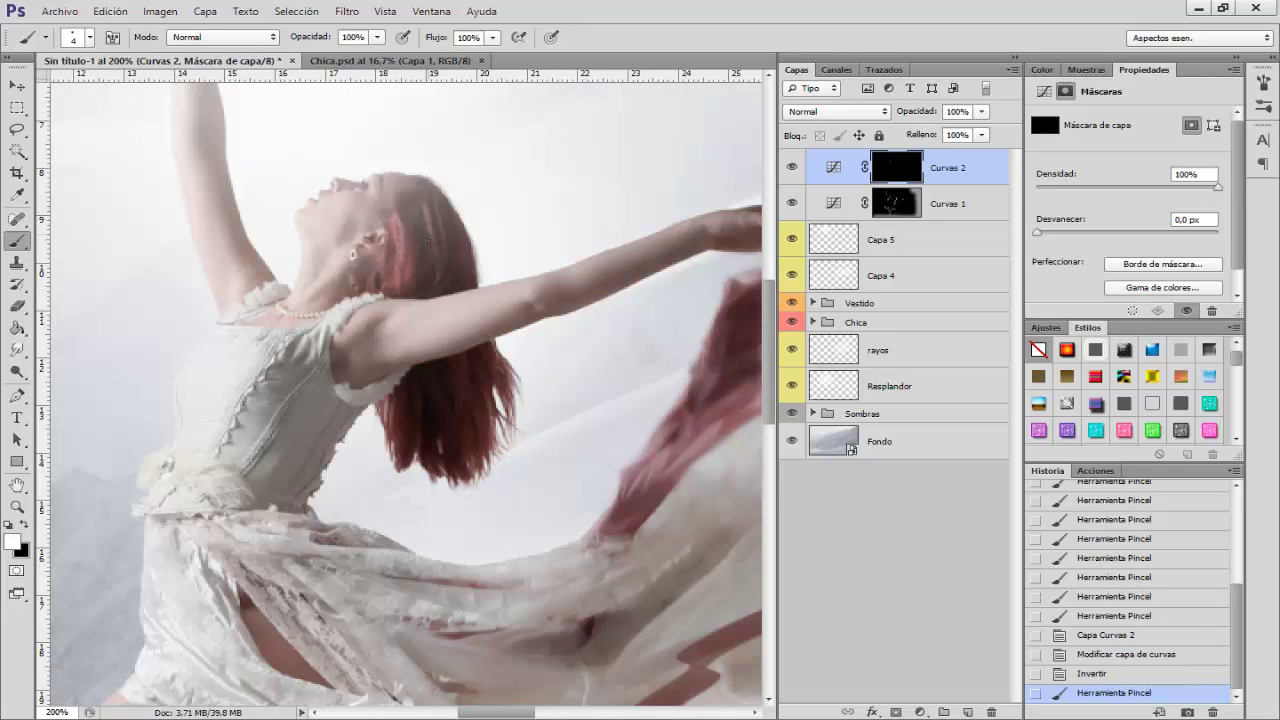
left_click_drag(444, 213, 440, 197)
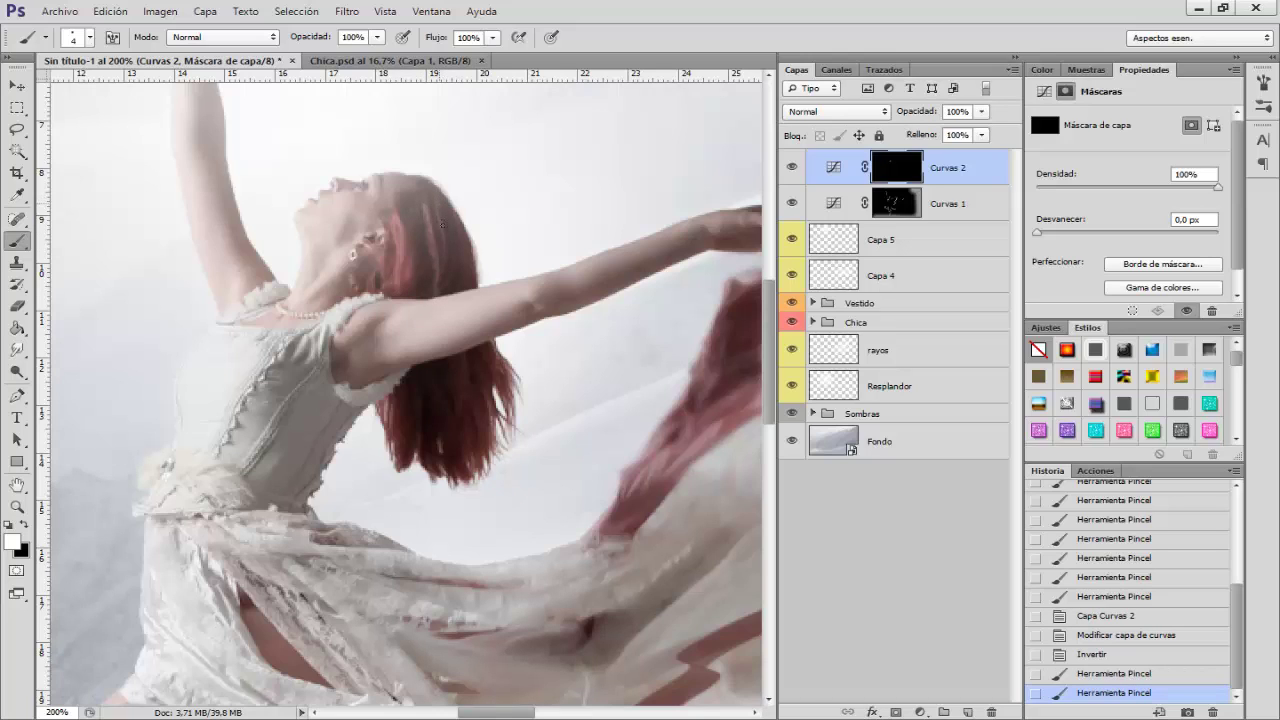
left_click_drag(441, 273, 428, 247)
- Dab 3 px brightening highlights onto the hair, undoing and redoing a few strokes
right_click(428, 256, "alt")
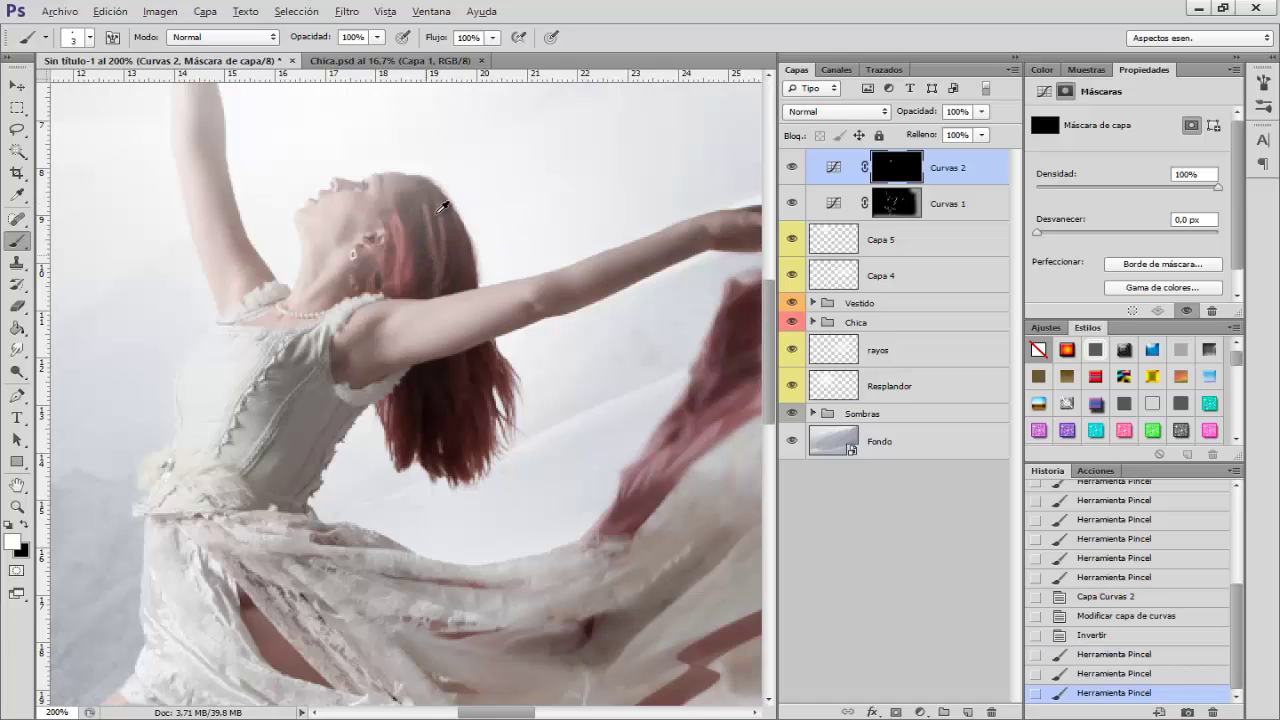
left_click_drag(429, 194, 431, 189)
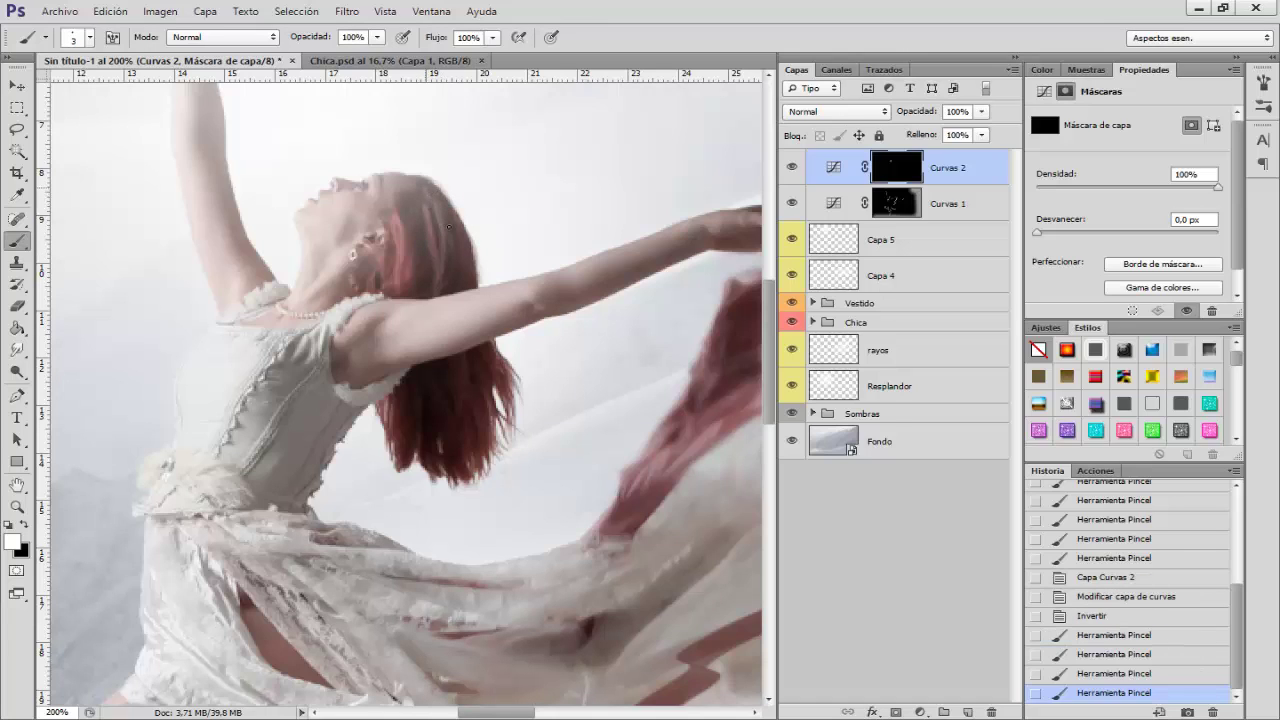
left_click(449, 227)
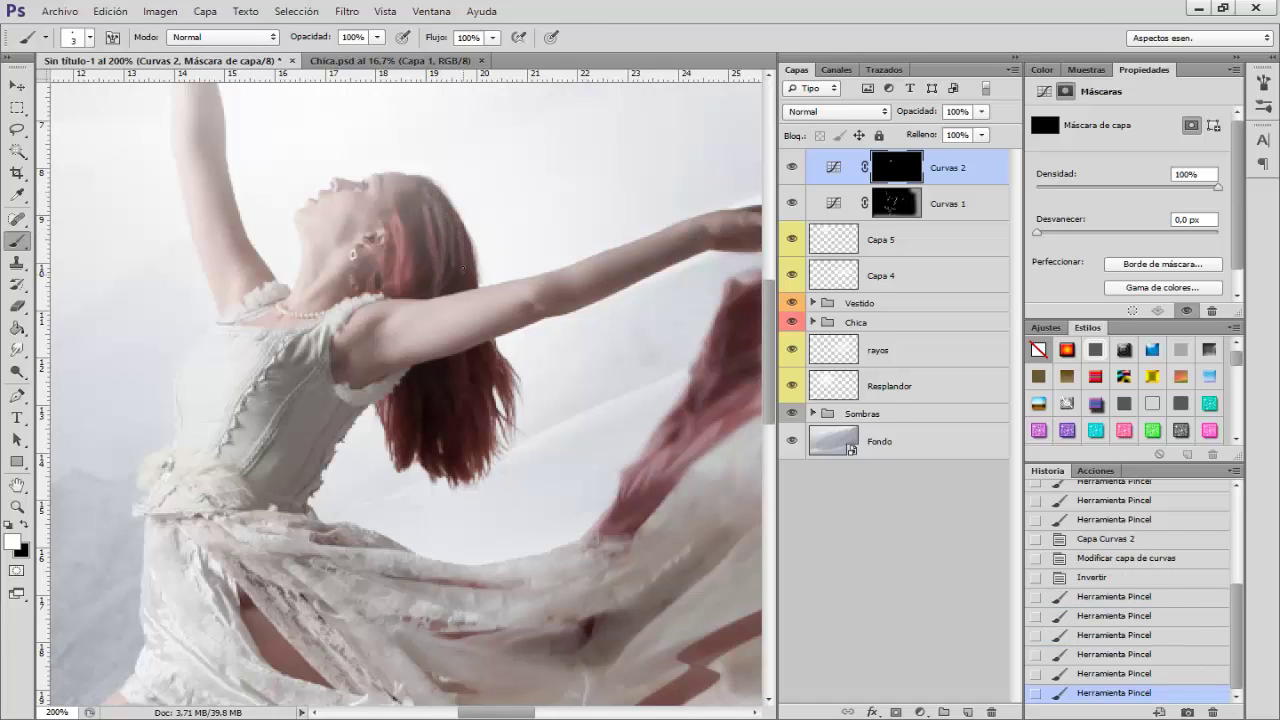
left_click(424, 227)
left_click(415, 278)
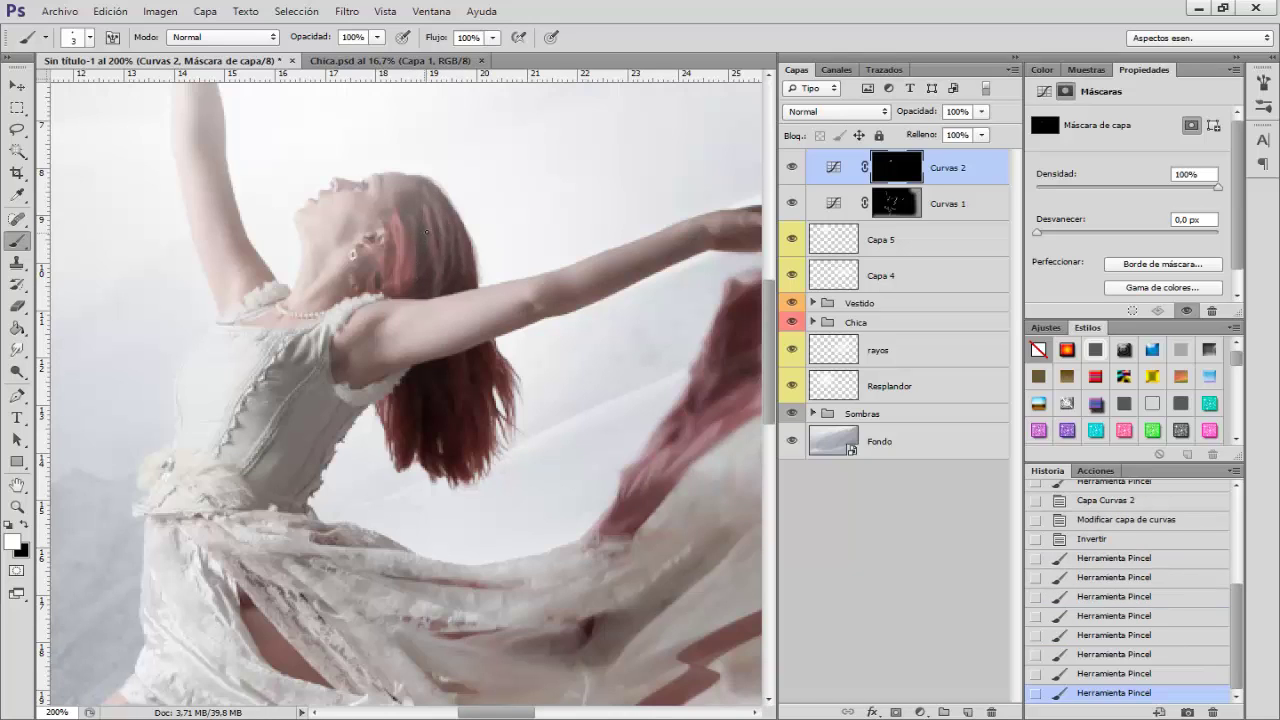
key("ctrl+z")
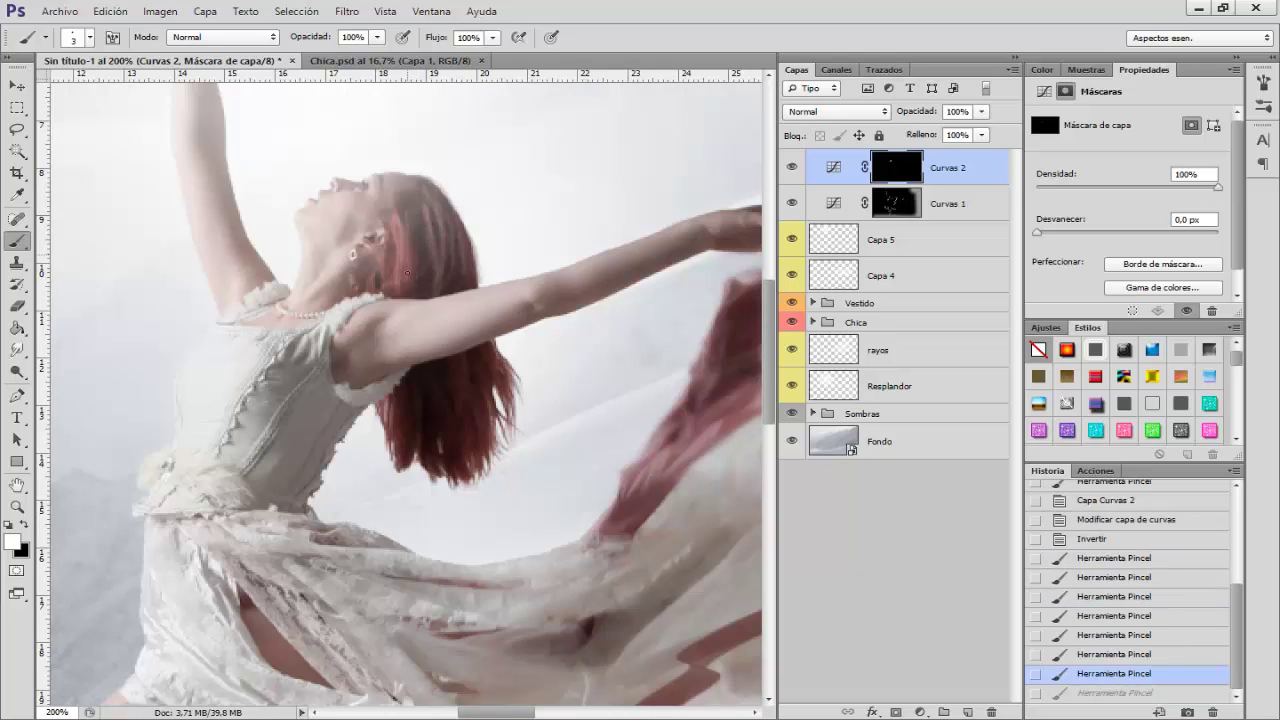
left_click(415, 235)
left_click(432, 268)
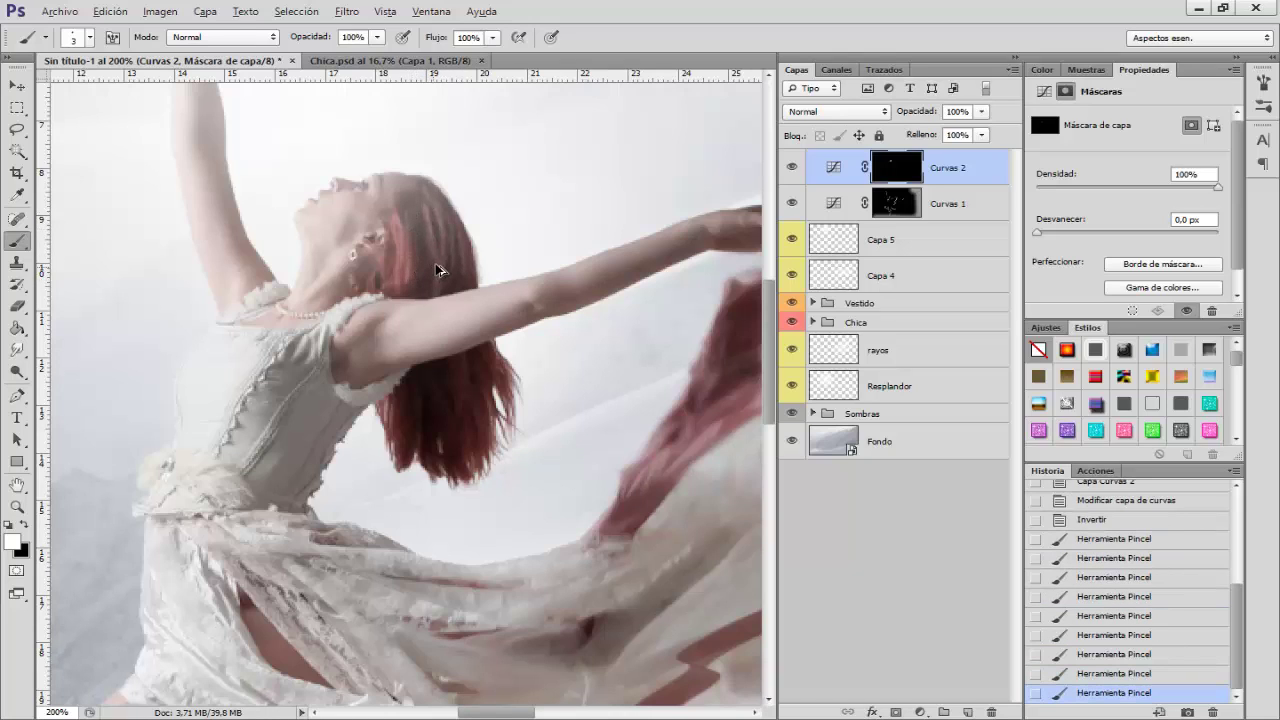
key("ctrl+alt+z")
key("ctrl+alt+z")
key("ctrl+shift+z")
key("ctrl+shift+z")
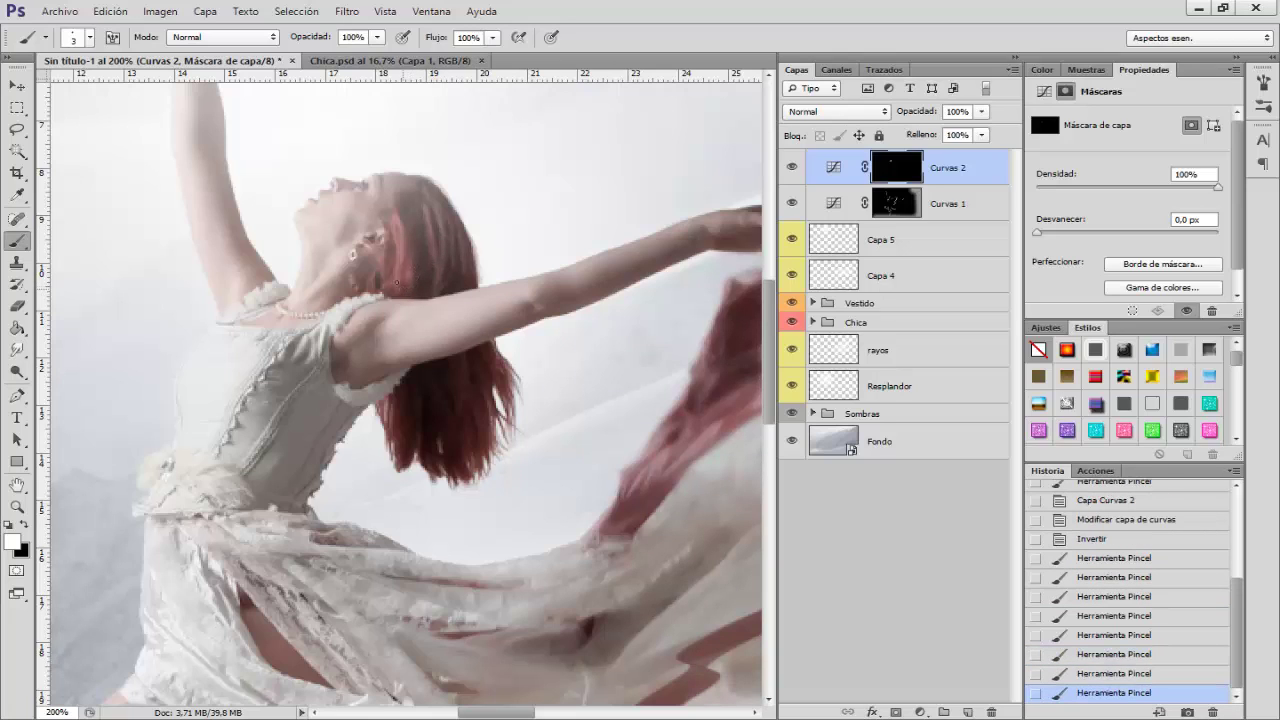
left_click(413, 437)
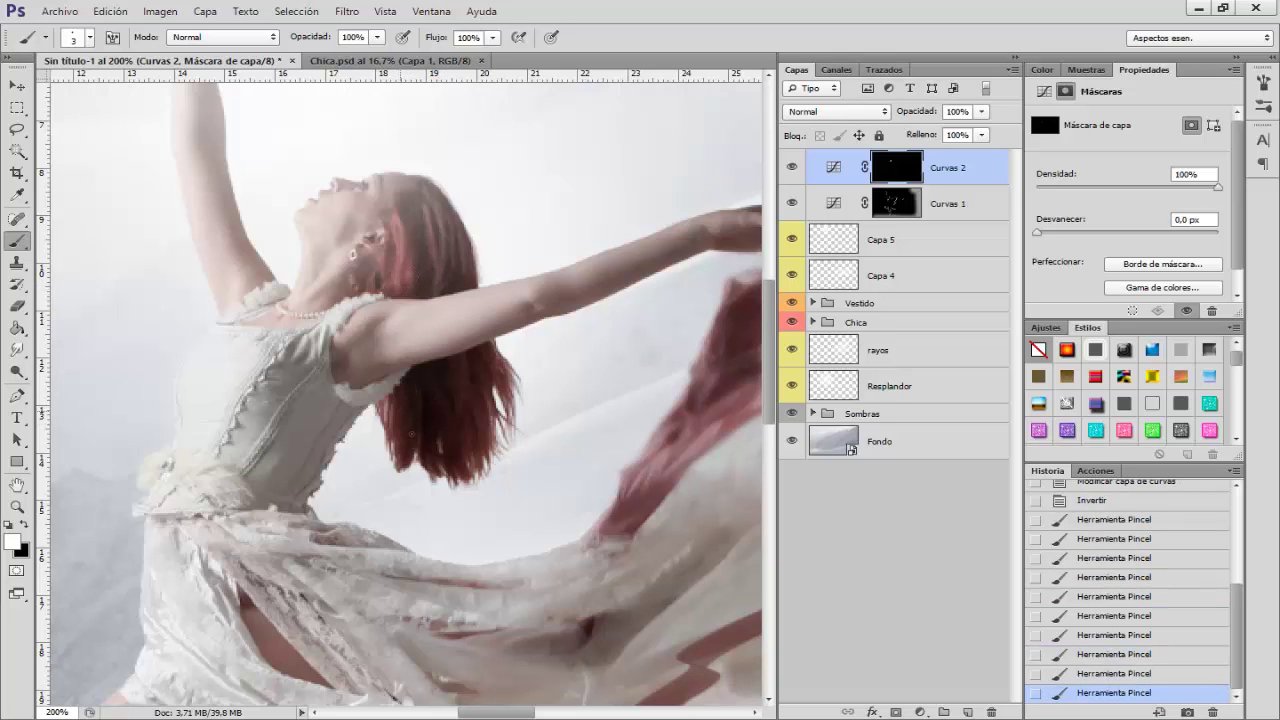
left_click(438, 446)
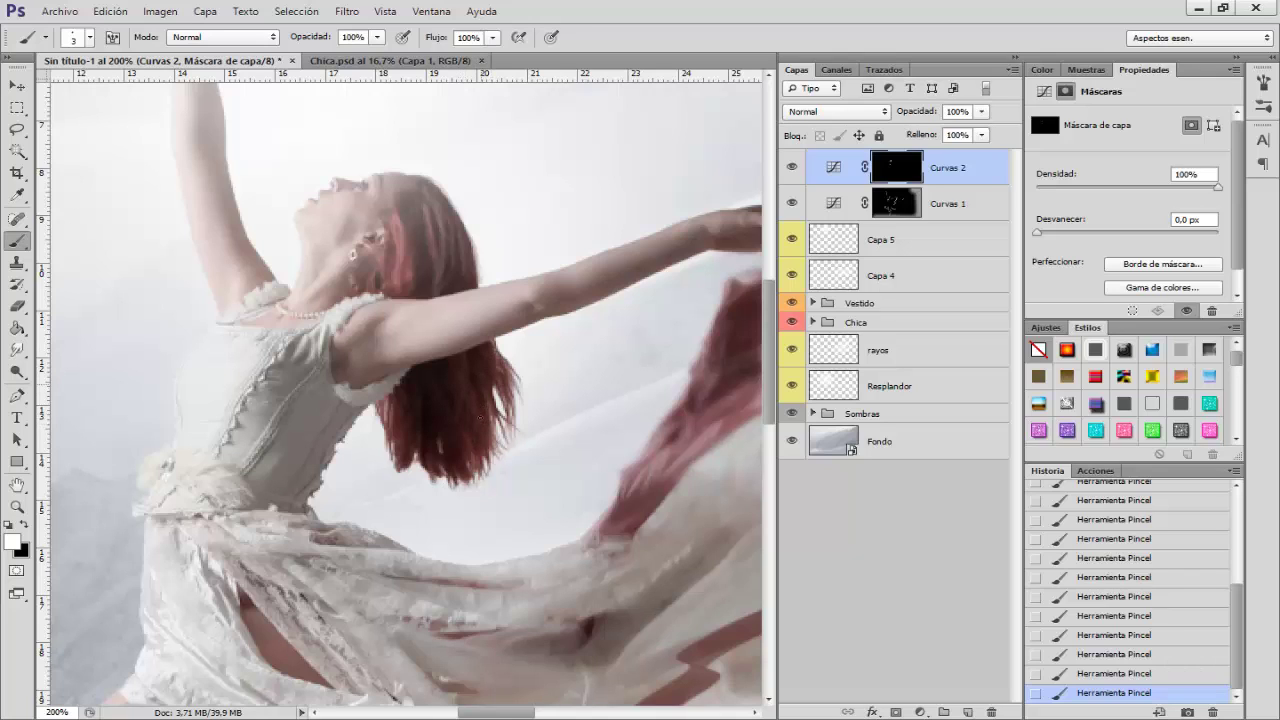
- Compare with Curvas 2 hidden, then brighten the dress at 43% opacity with 21 px and 5 px brushes
left_click(791, 166)
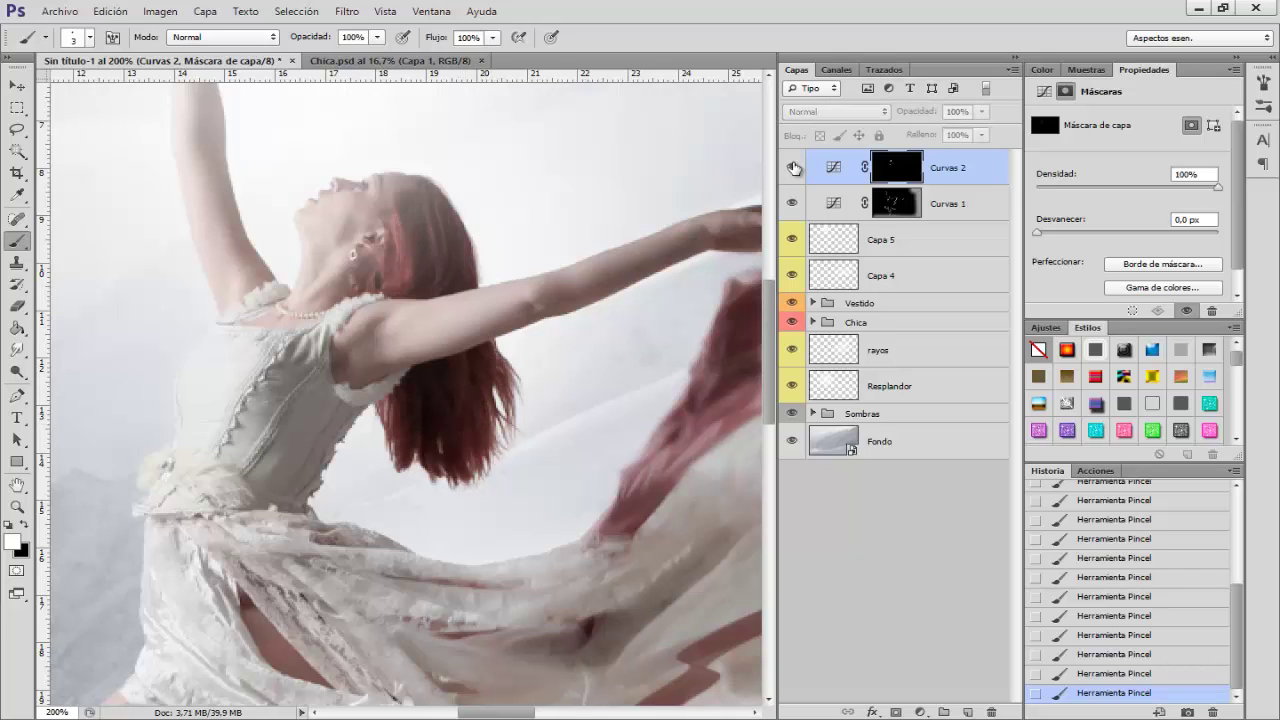
key("ctrl+minus")
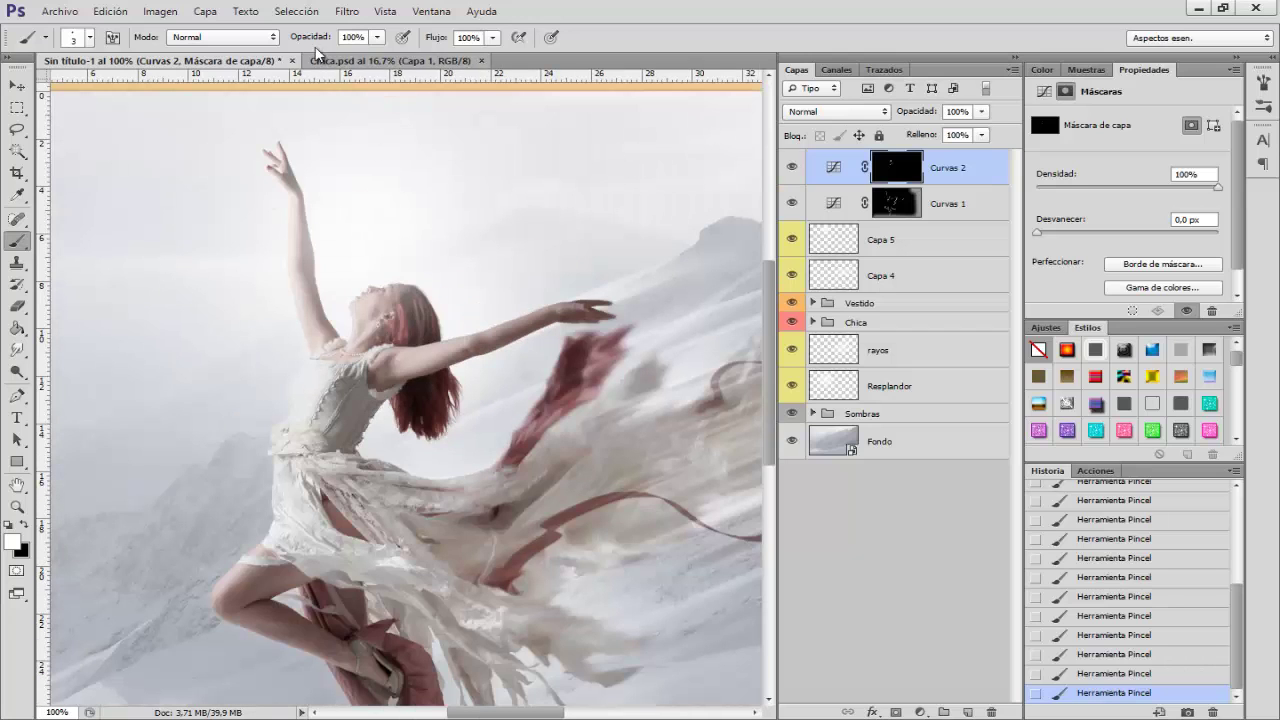
left_click_drag(320, 38, 266, 40)
key("ctrl+plus")
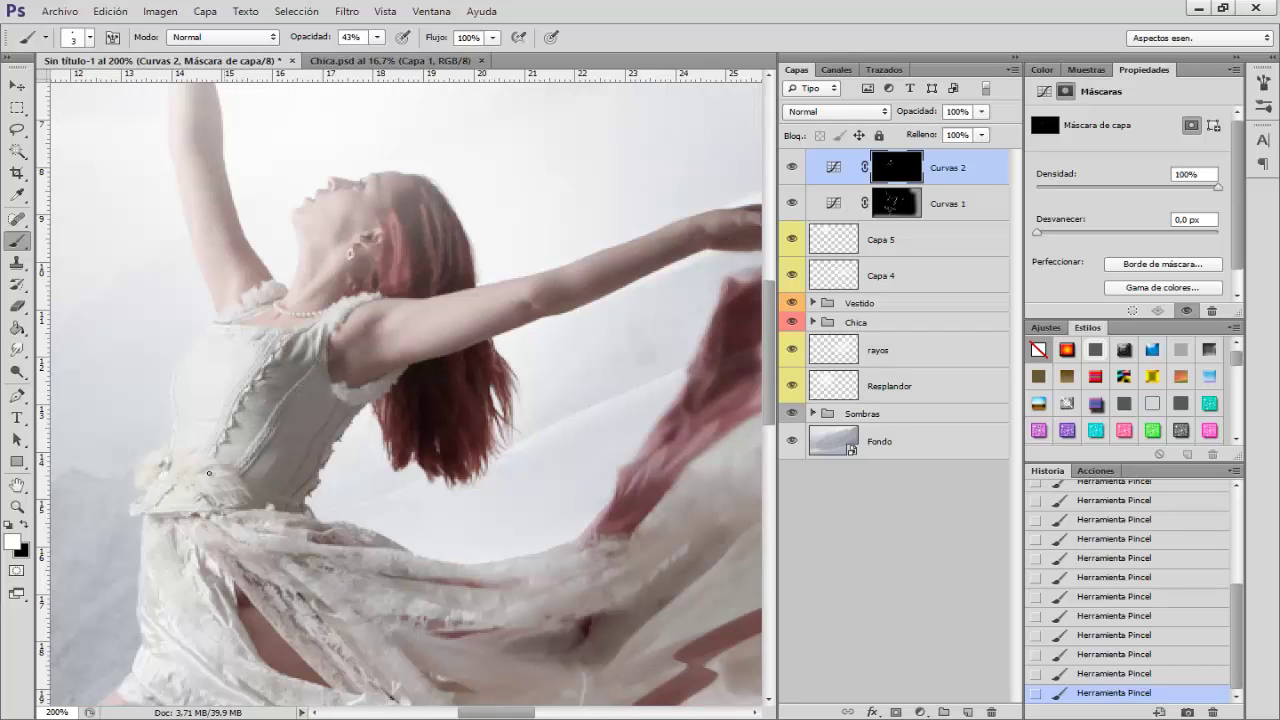
key("ctrl+minus")
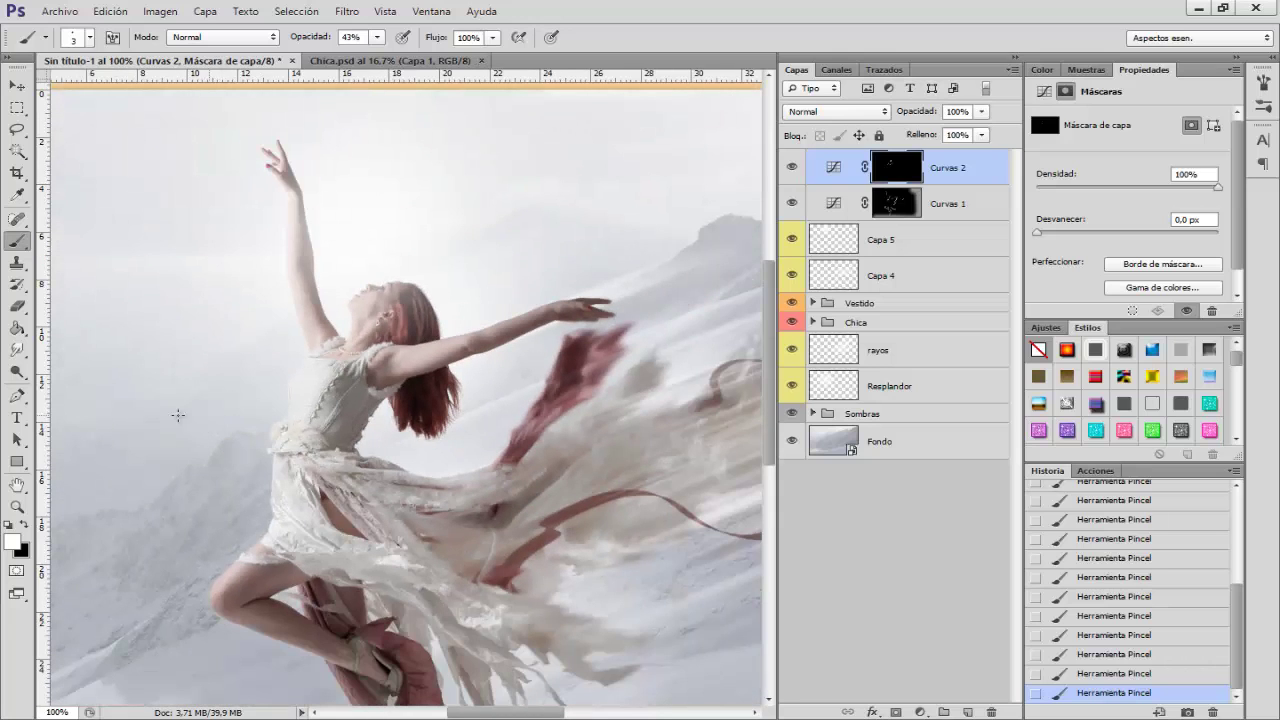
left_click_drag(207, 443, 216, 440)
scroll(410, 535, "down", 2)
scroll(340, 480, "down", 2)
scroll(280, 420, "down", 1)
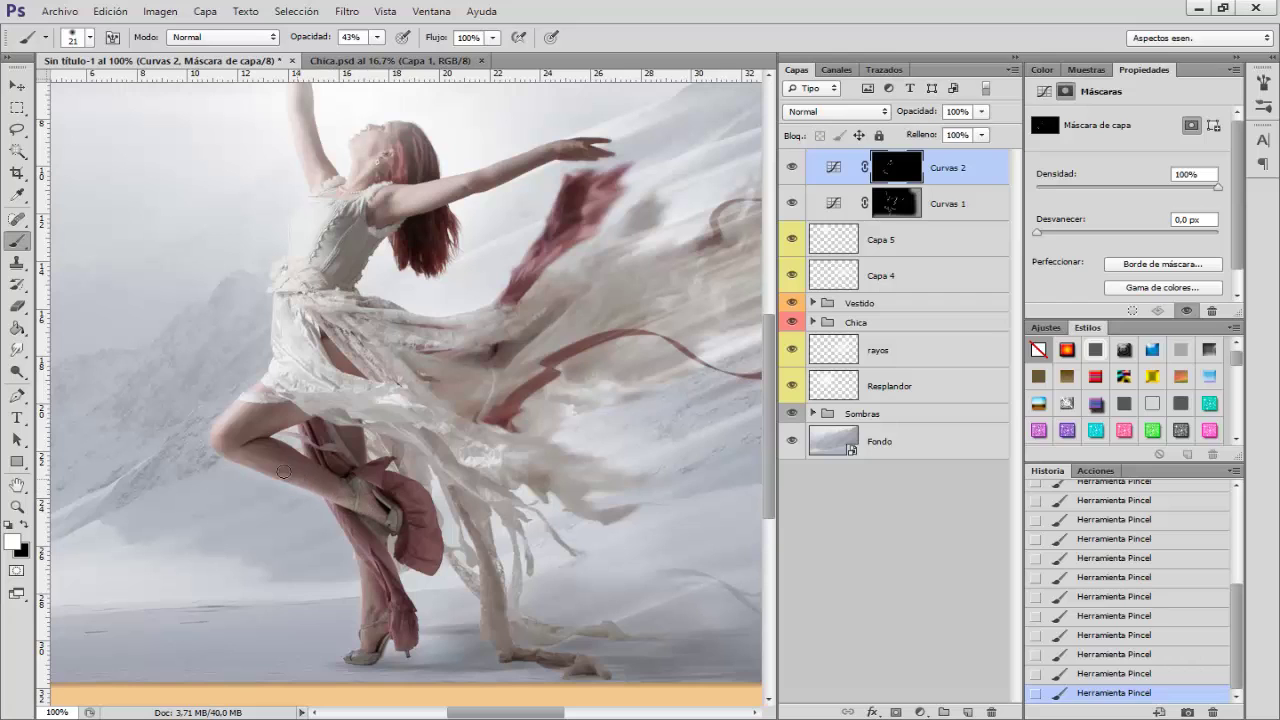
scroll(388, 597, "down", 2)
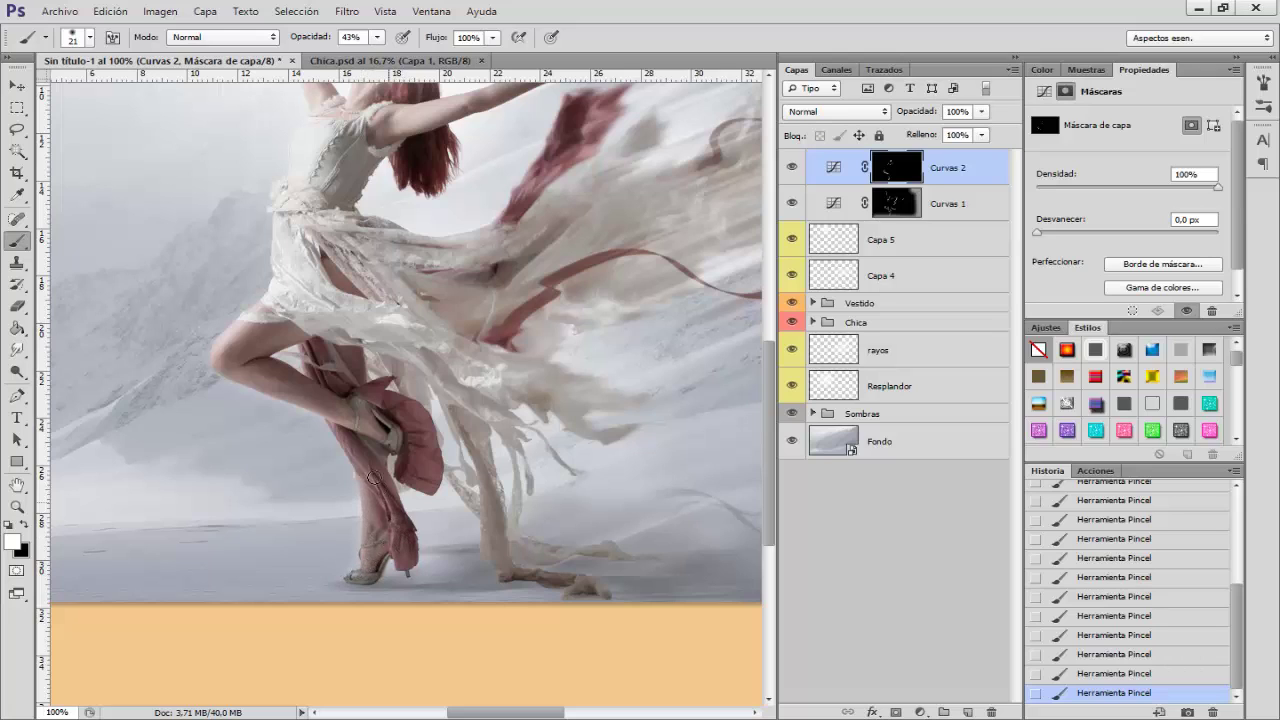
left_click_drag(387, 493, 375, 493)
key("ctrl+minus")
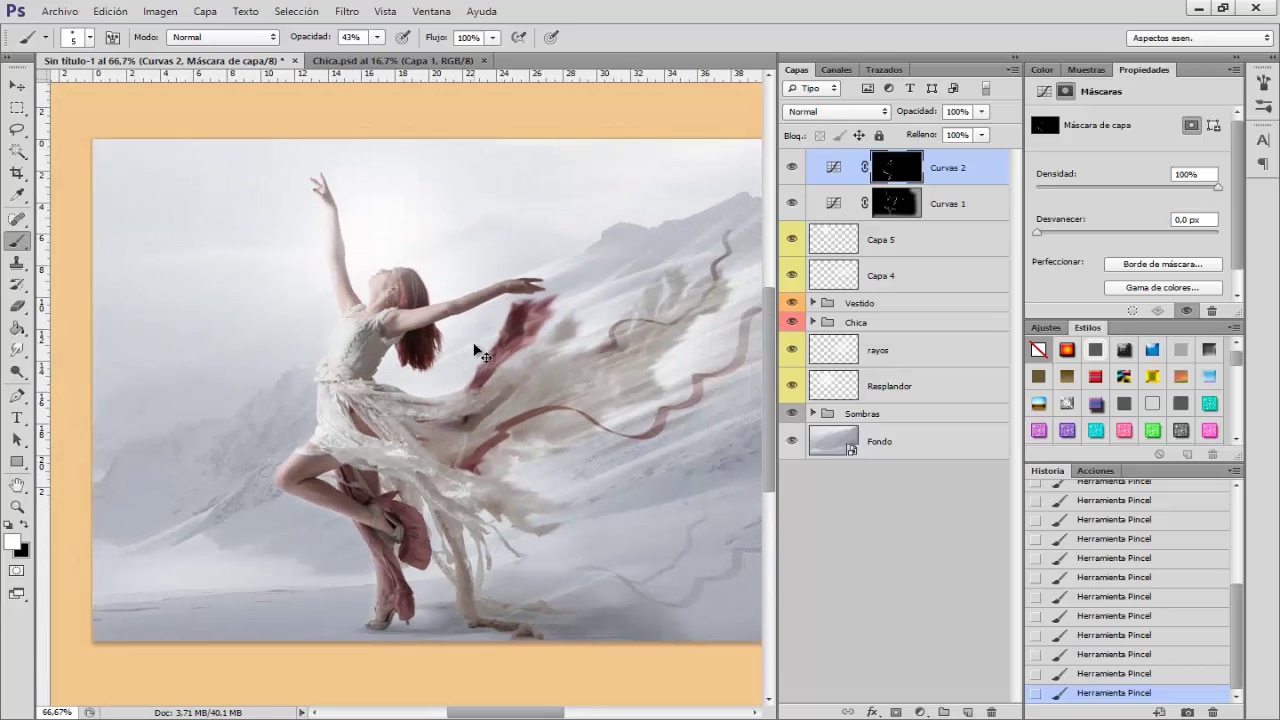
- Toggle Curvas 2 on and off to compare the brightening, then view the image at 50%
left_click(792, 169)
left_click(792, 169)
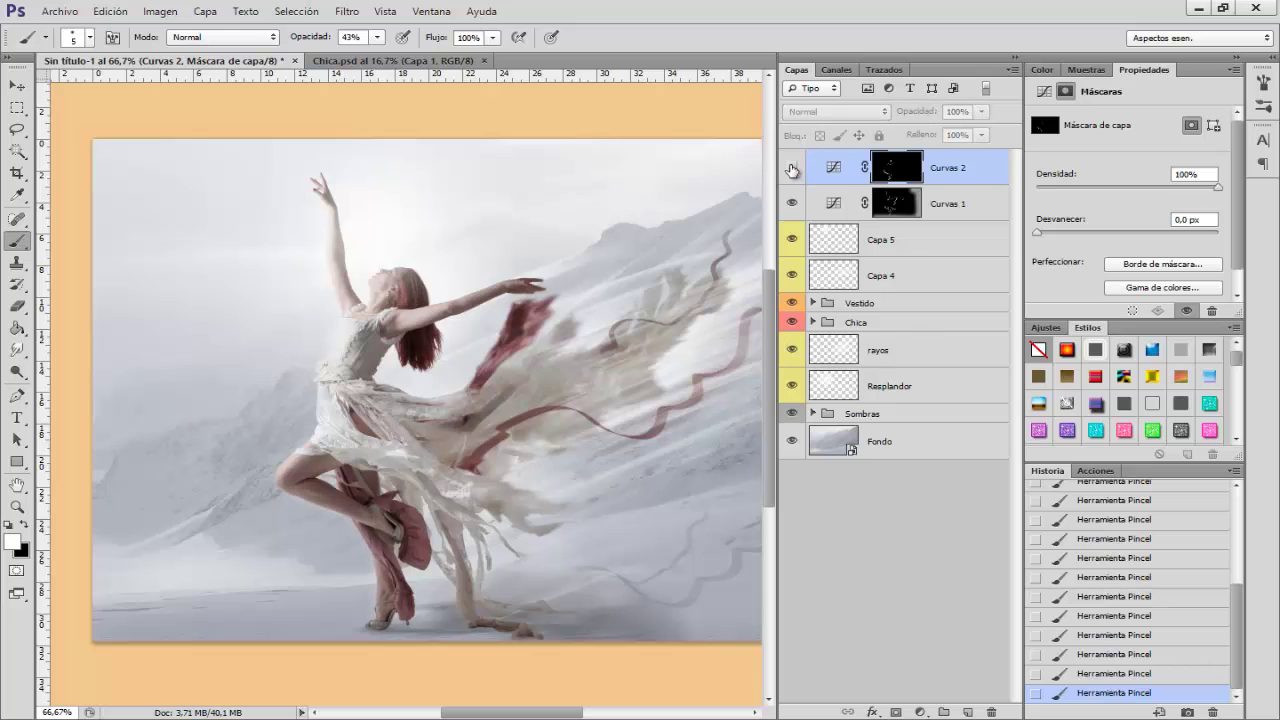
left_click(792, 169)
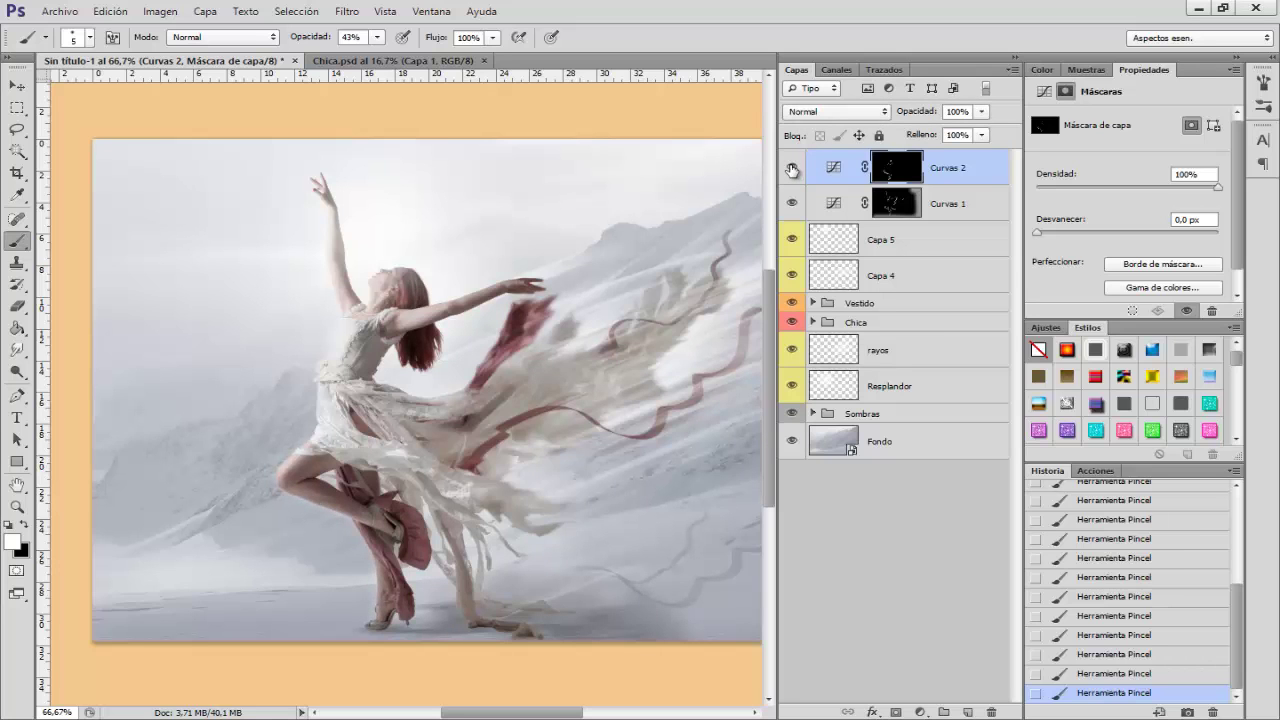
key("ctrl+minus")
key("ctrl+minus")
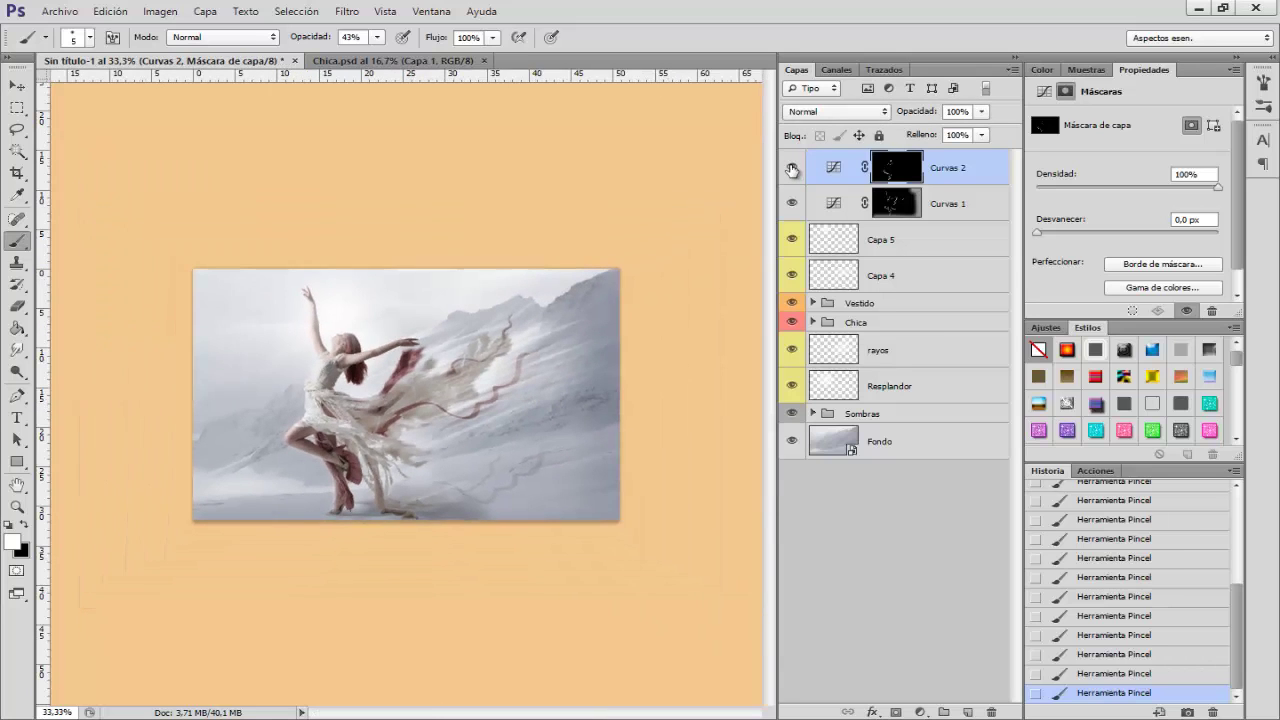
key("ctrl+plus")
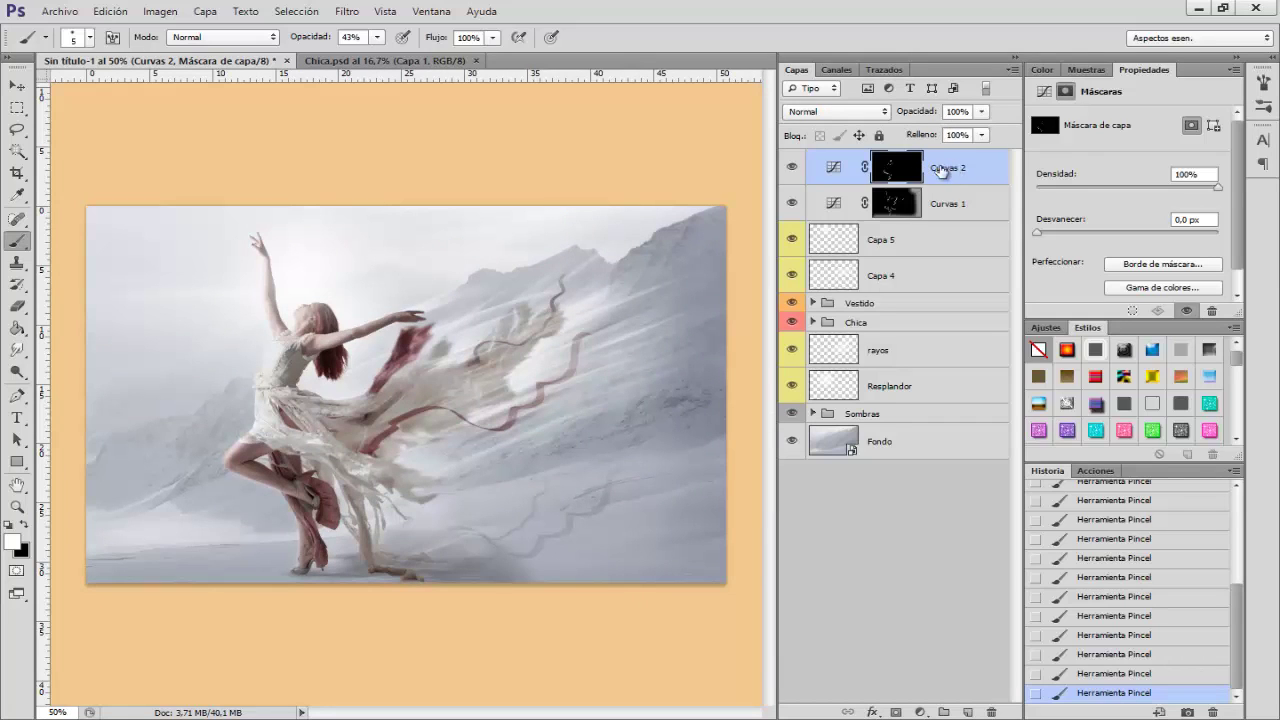
- Group Curvas 1 and Curvas 2 with Ctrl+G, name the group Curvas, and toggle it to compare
left_click(943, 205, "shift")
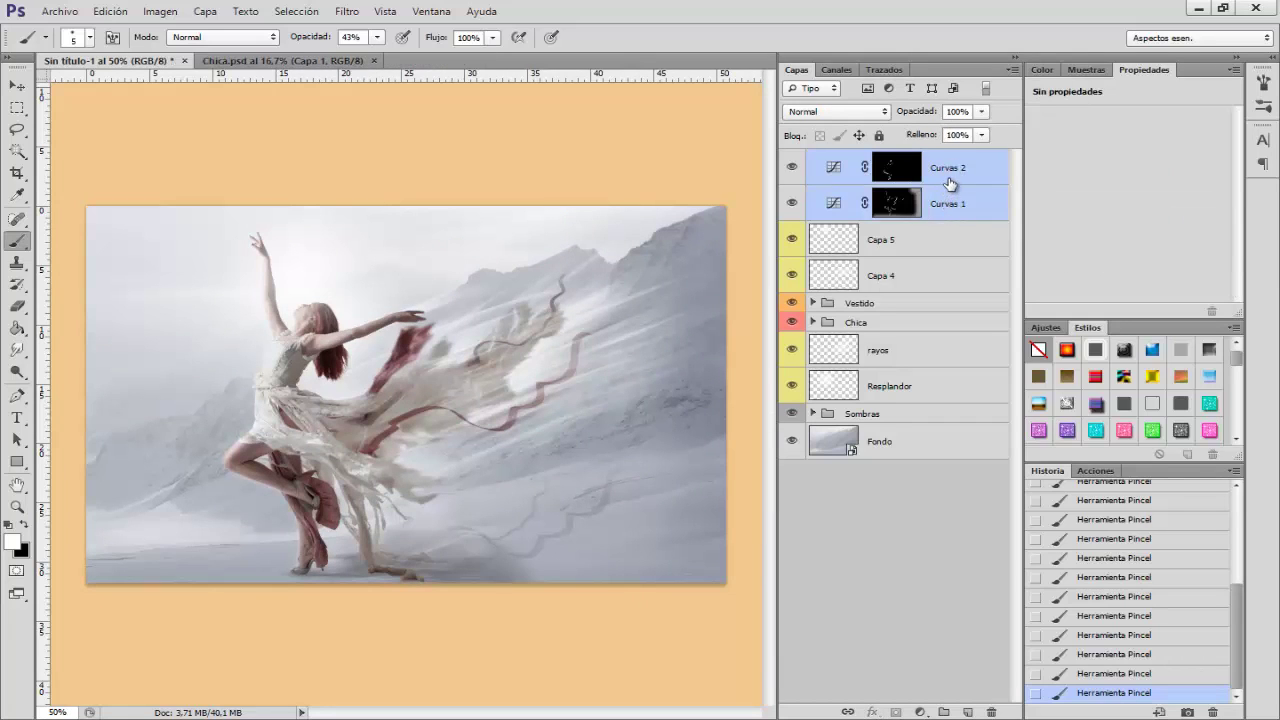
key("ctrl+g")
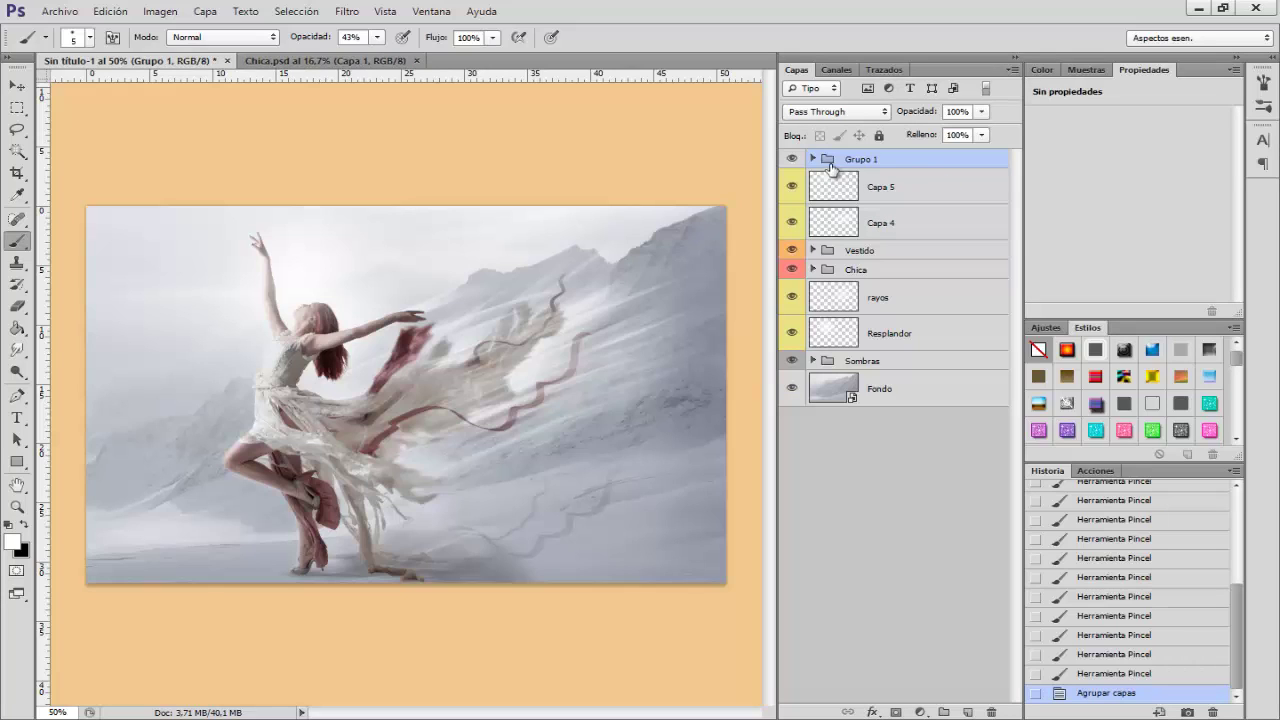
double_click(852, 158)
type("Curvas")
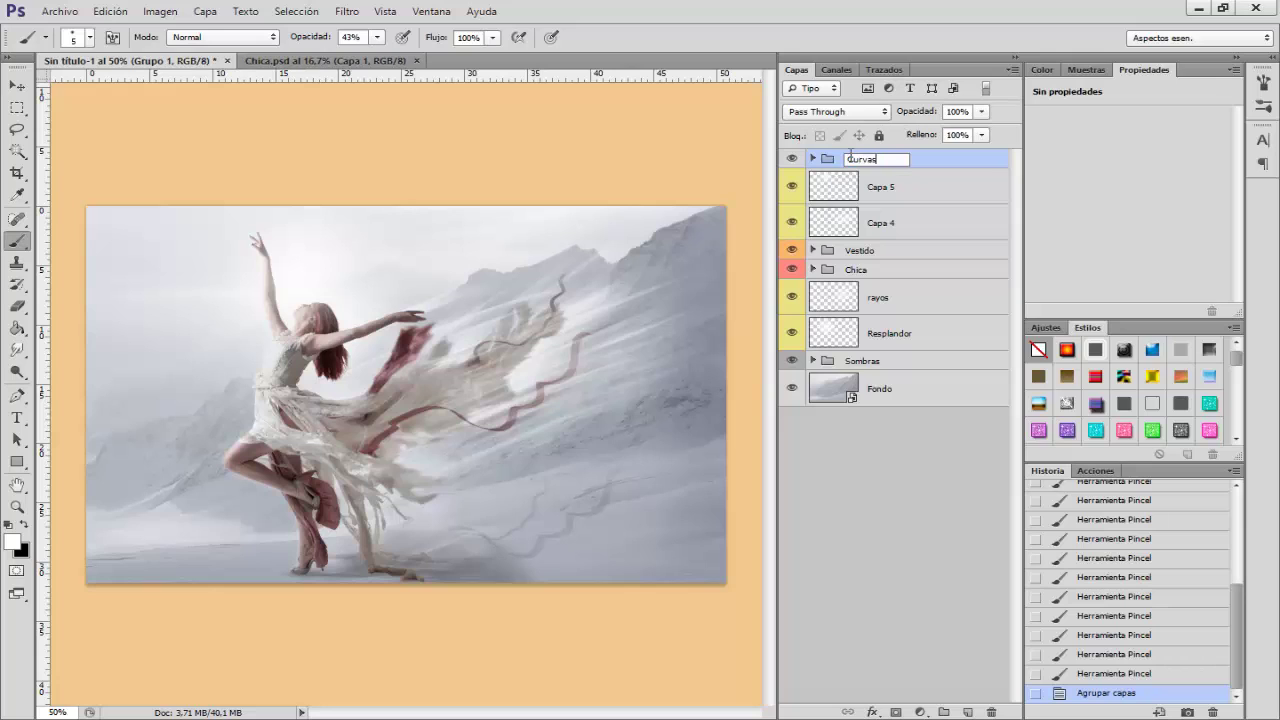
key("Return")
left_click(791, 159)
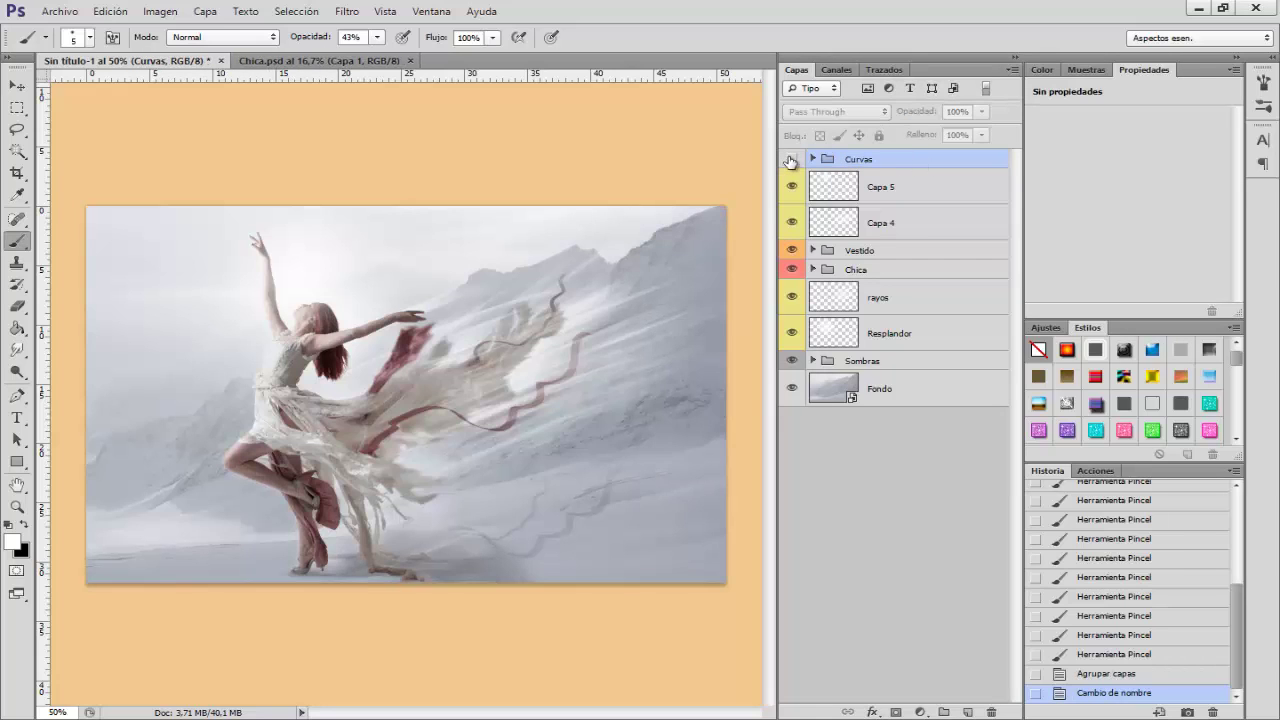
left_click(791, 159)
left_click(791, 159)
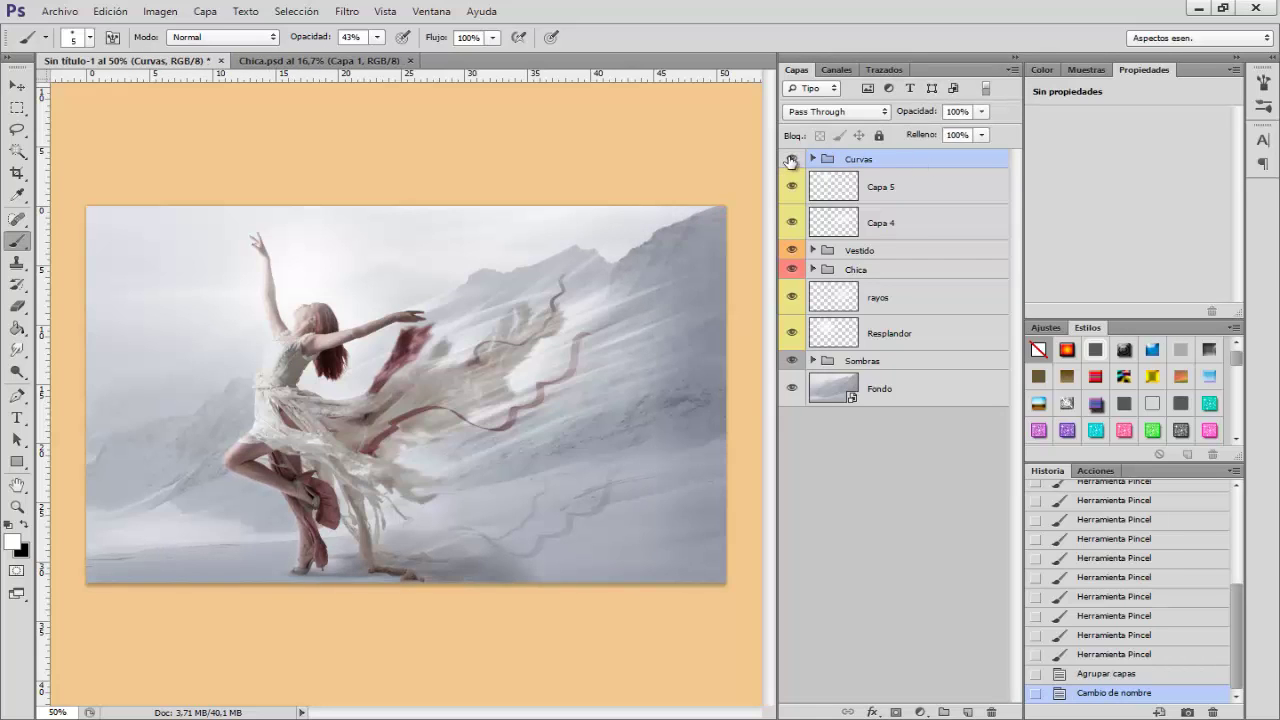
left_click(791, 159)
- Add a new empty layer above the group and name it Marco
left_click(967, 712)
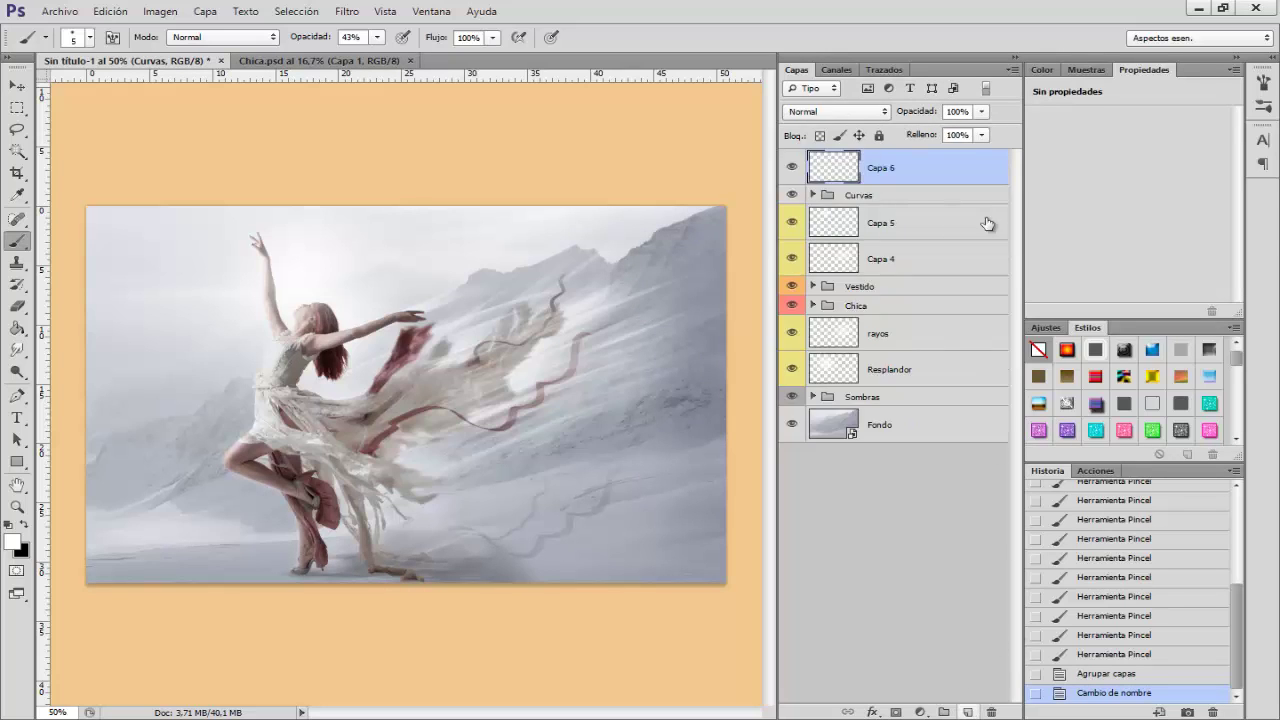
double_click(882, 169)
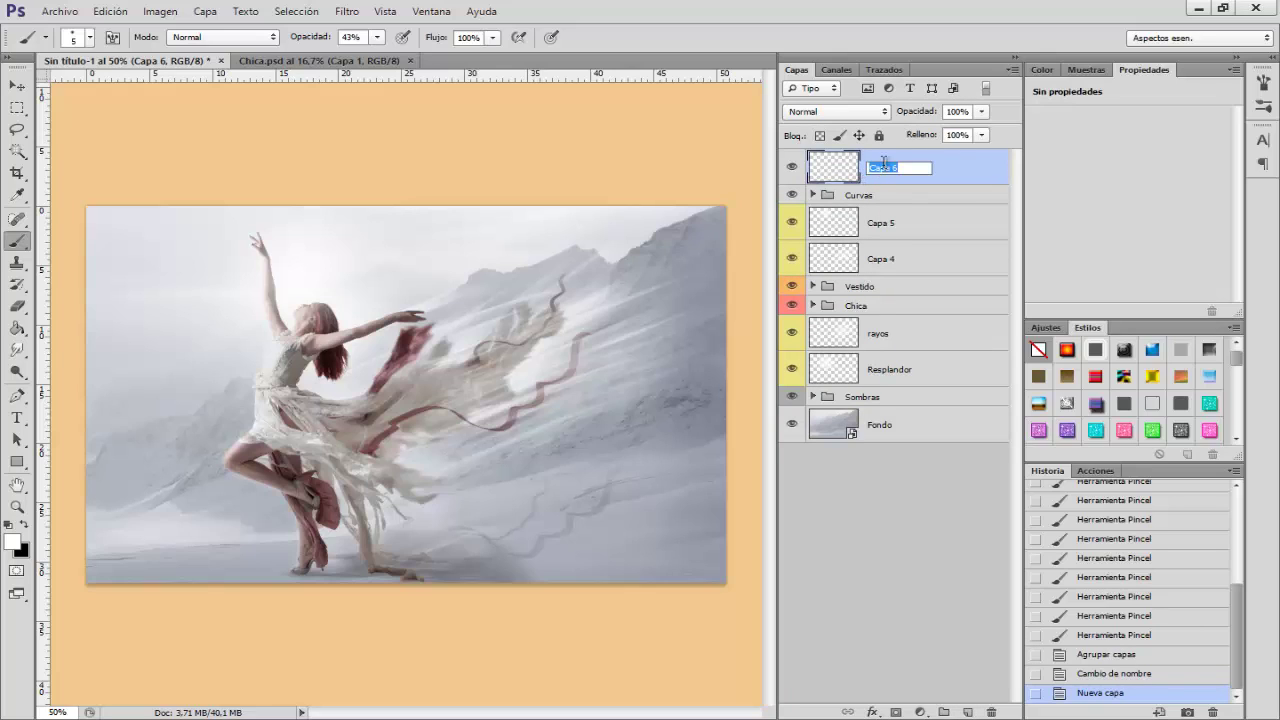
type("Marco")
left_click(14, 108)
- Select an inset rectangle, invert it to a border band, and feather it 50 px
left_click(111, 107)
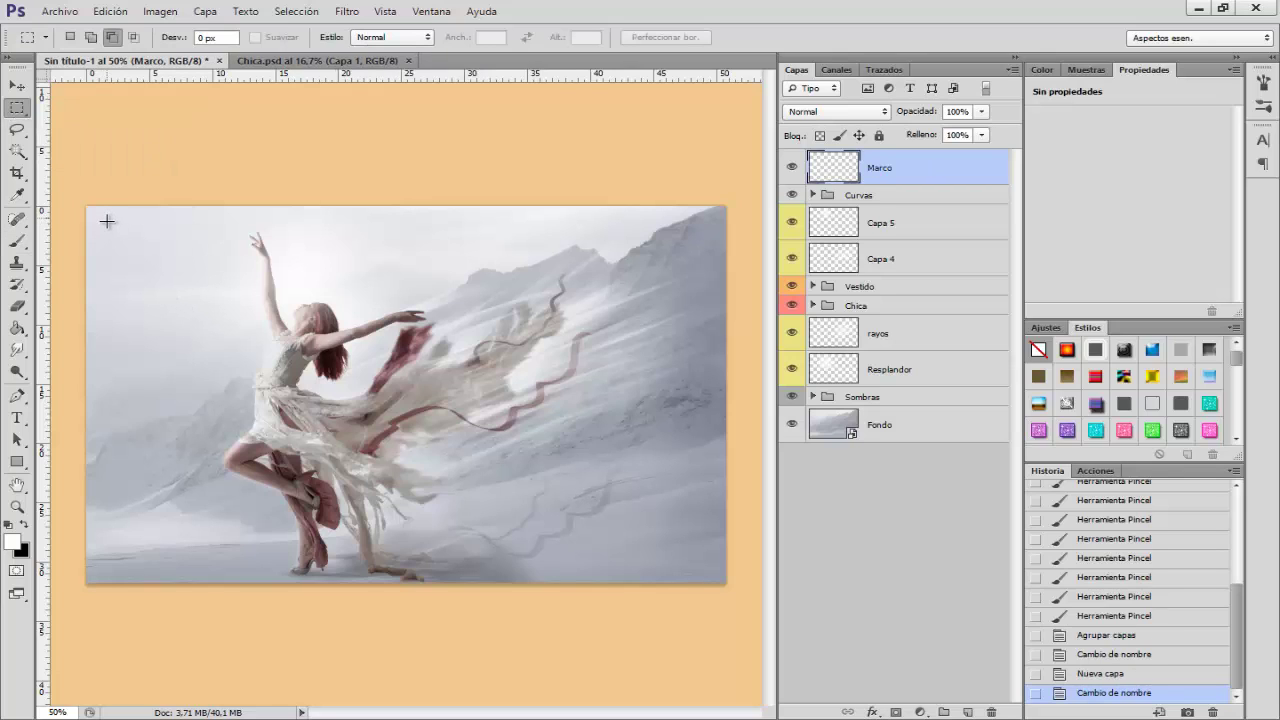
mouse_move(107, 221)
left_mouse_down()
mouse_move(657, 560)
mouse_move(708, 570)
left_mouse_up()
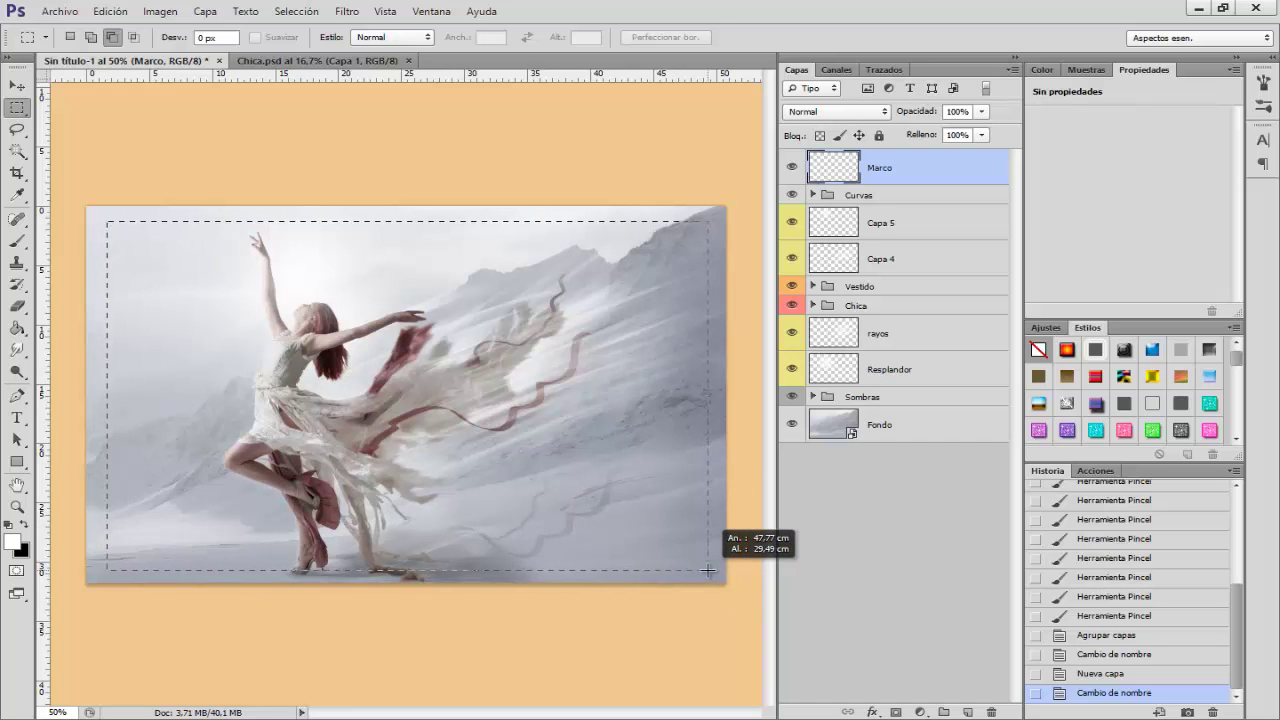
left_click_drag(708, 570, 708, 570)
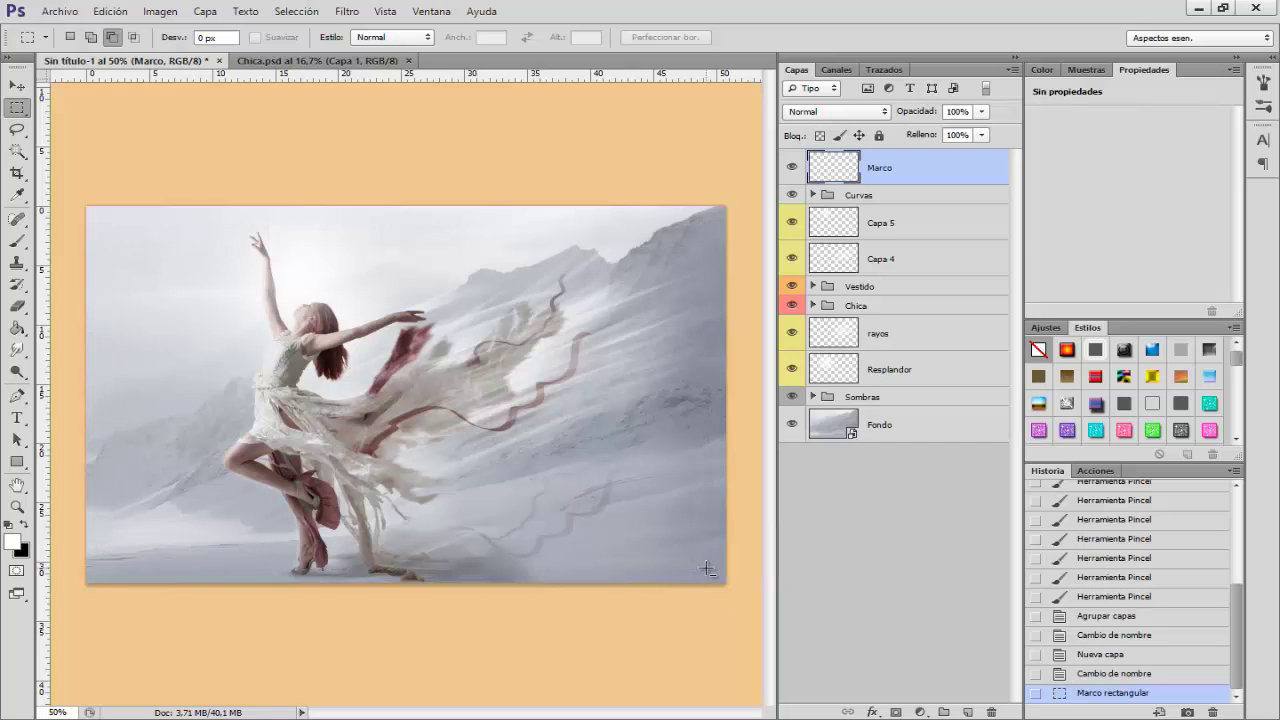
left_click(300, 12)
left_click(318, 77)
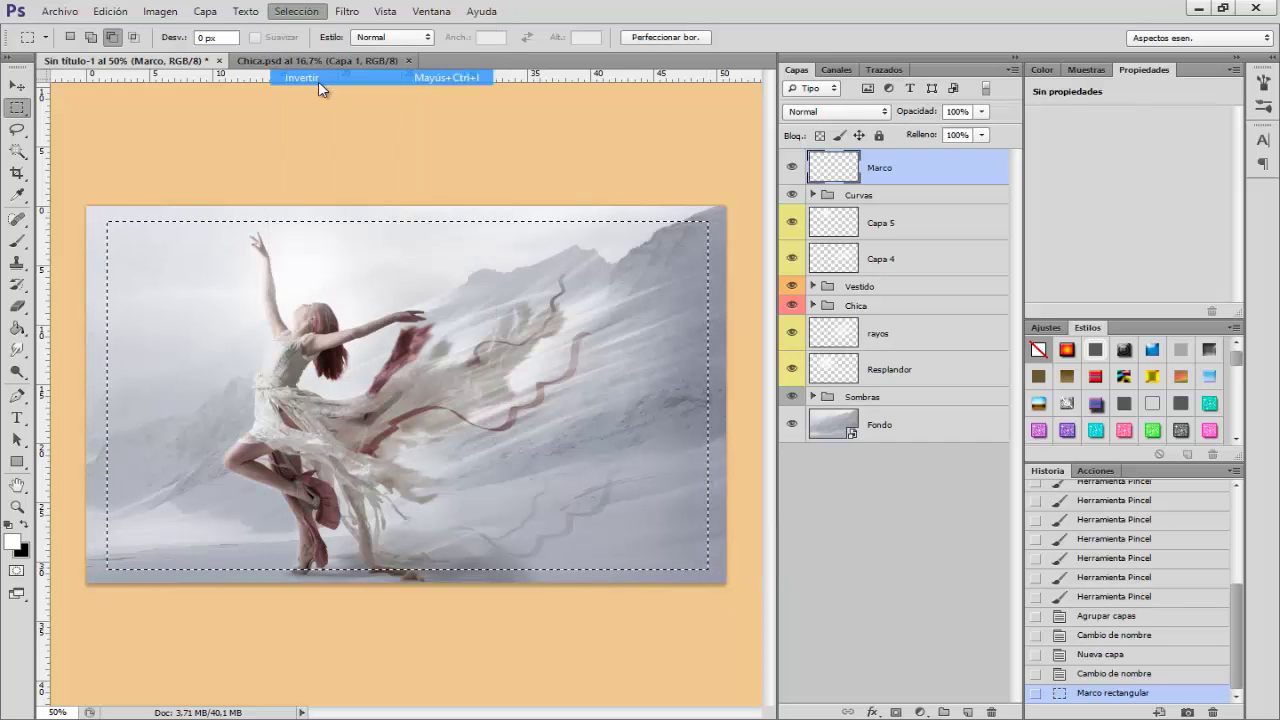
left_click(296, 11)
mouse_move(380, 196)
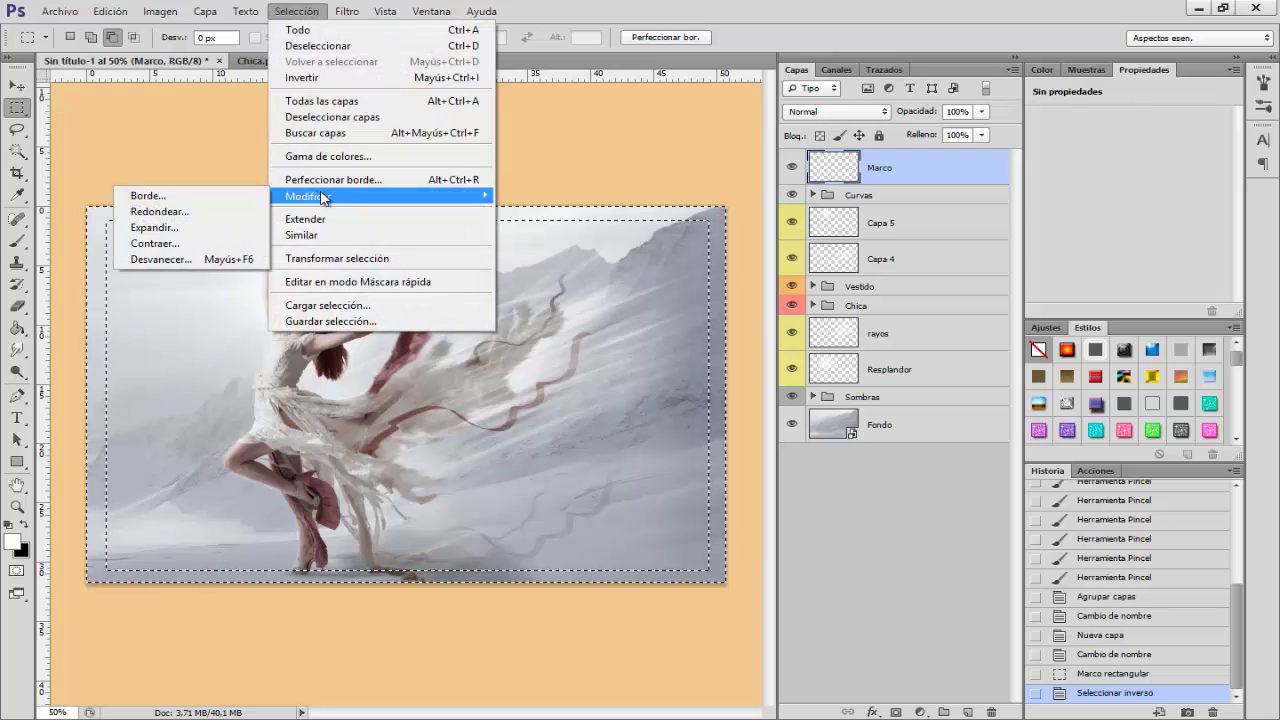
left_click(221, 260)
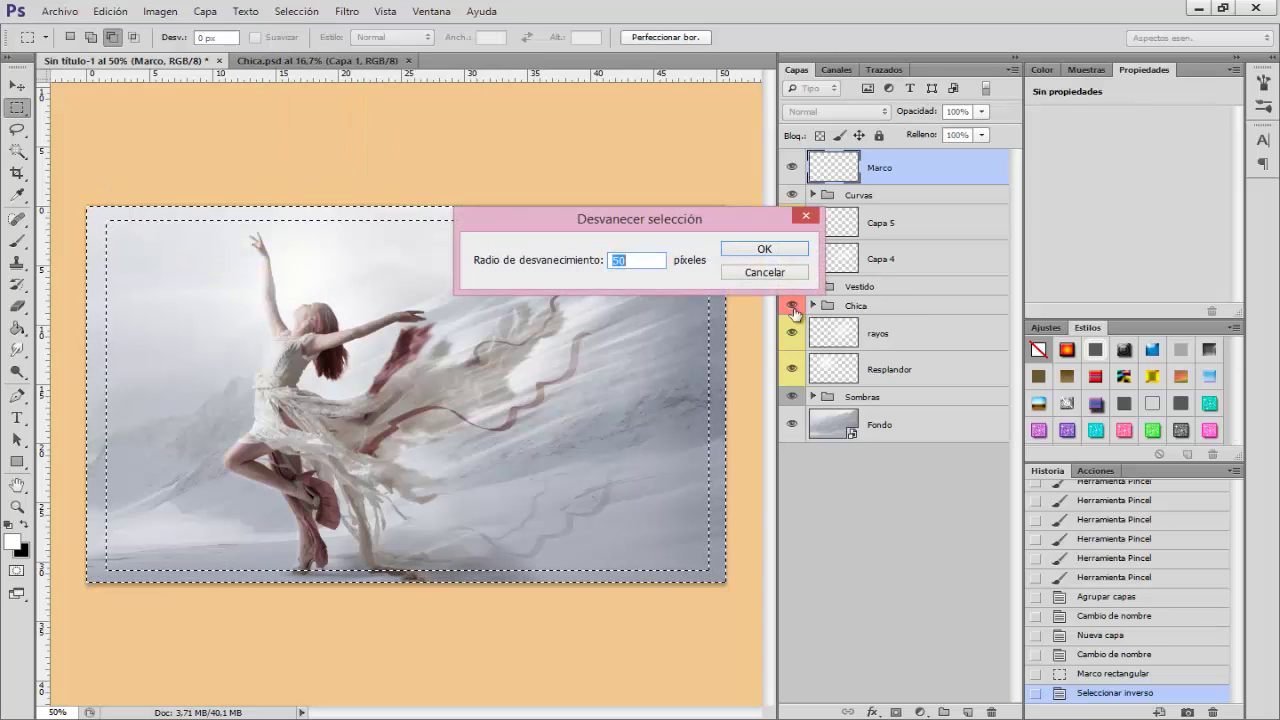
left_click(762, 250)
left_click(17, 328)
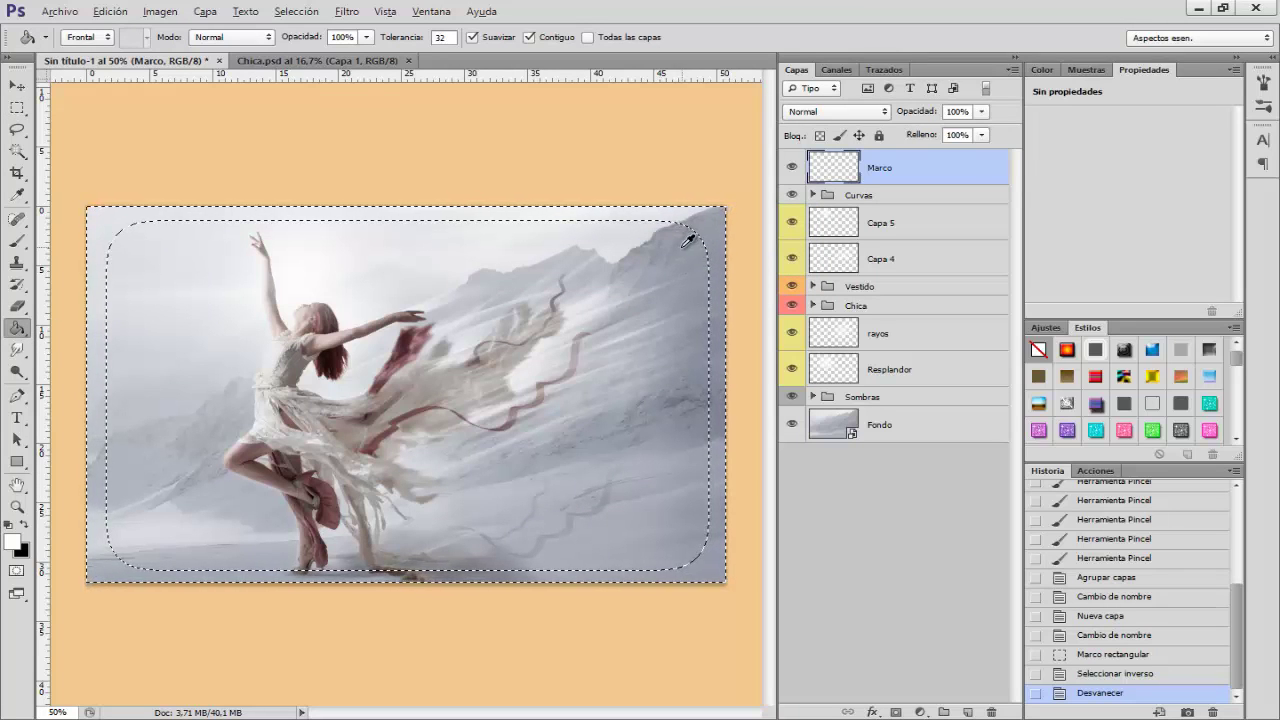
- Fill the feathered border band with a bluish-grey foreground colour using the Paint Bucket
left_click(11, 542)
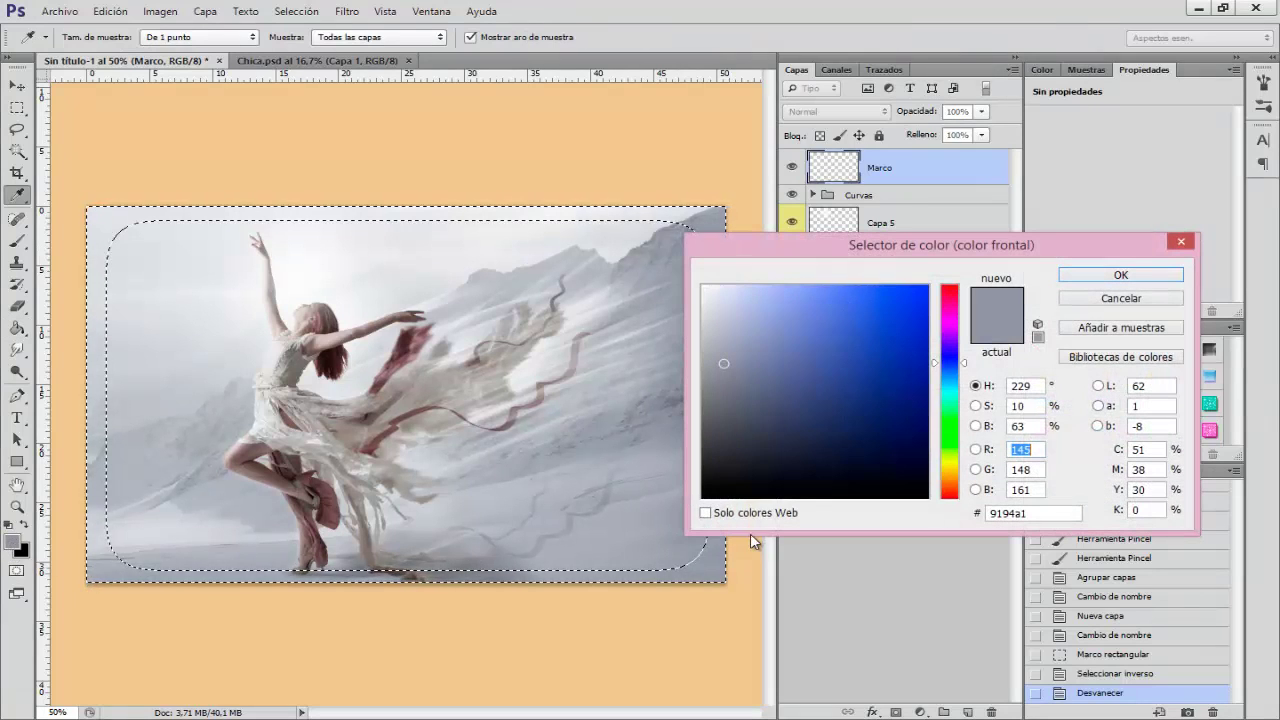
left_click_drag(737, 371, 744, 376)
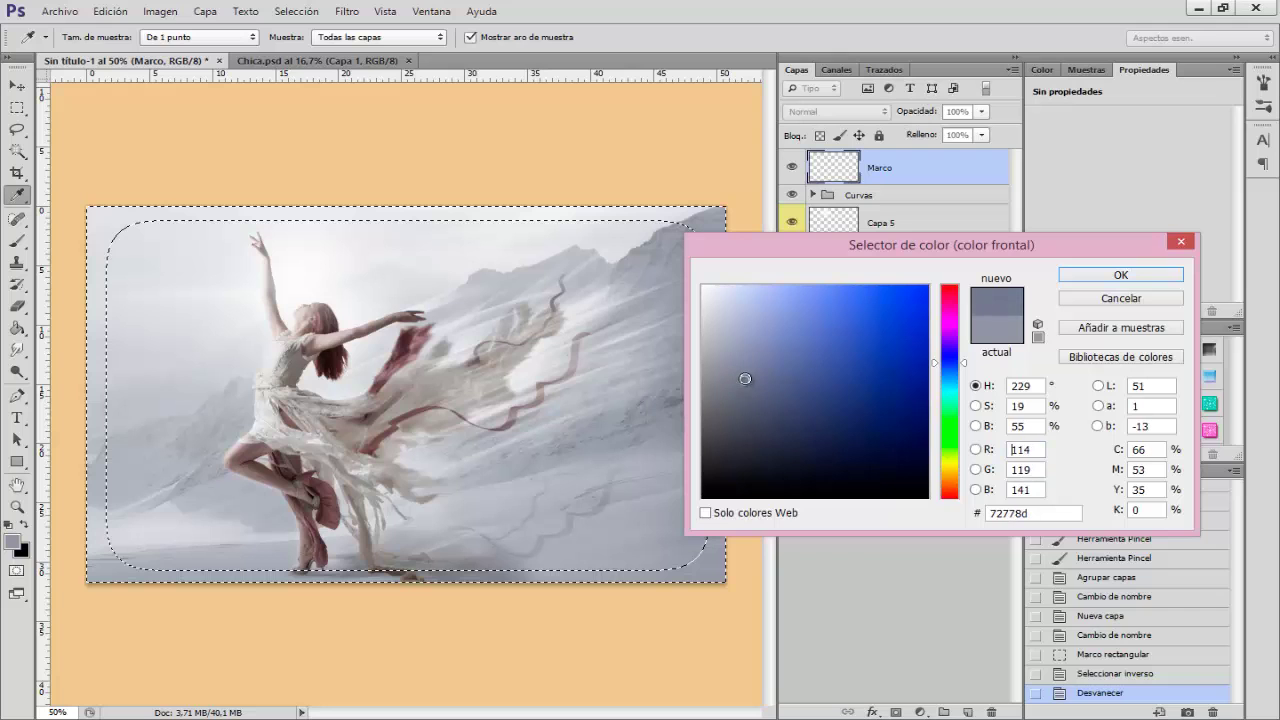
left_click(1088, 275)
key("g")
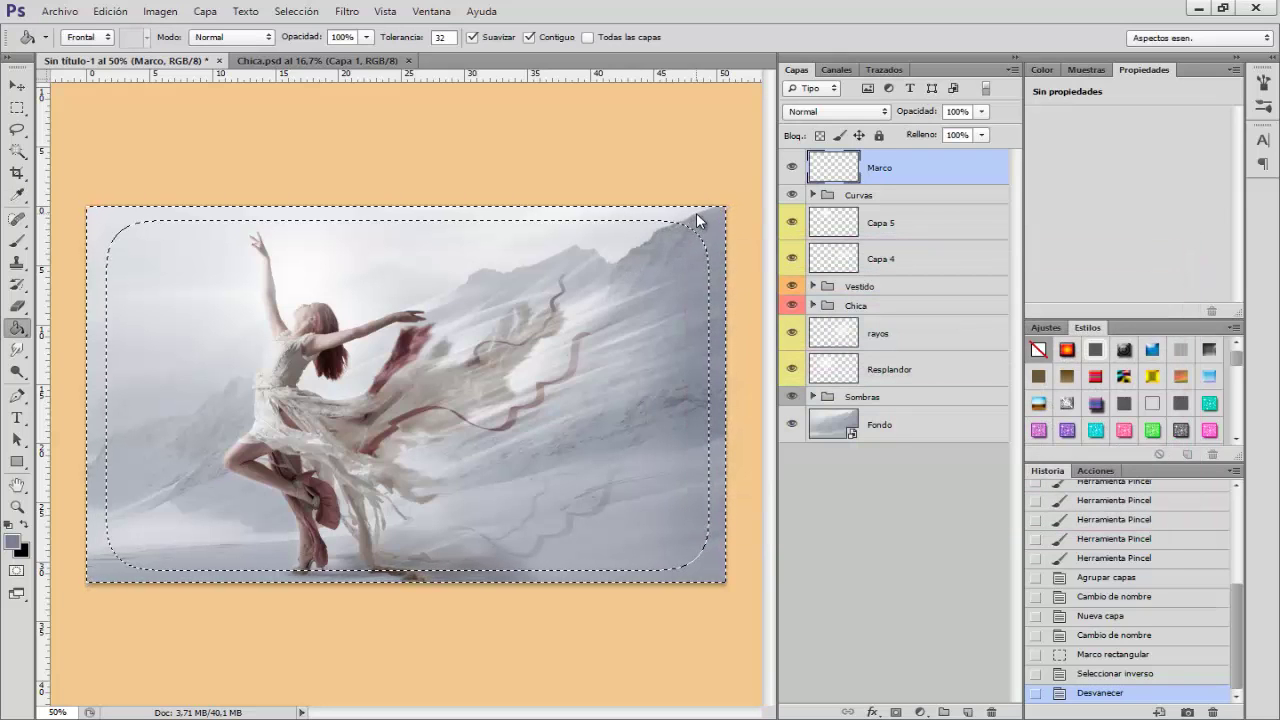
left_click(698, 220)
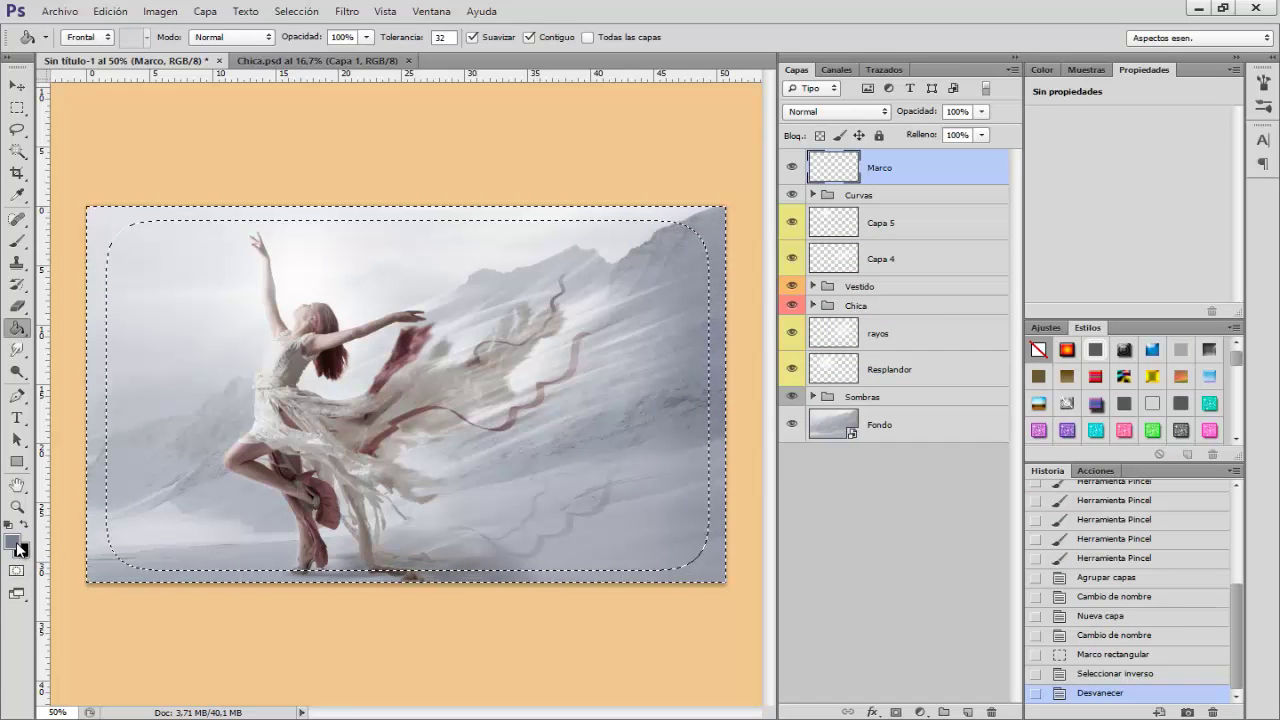
- Refill the border with a darker bluish-grey, then deselect with Ctrl+D
left_click(12, 541)
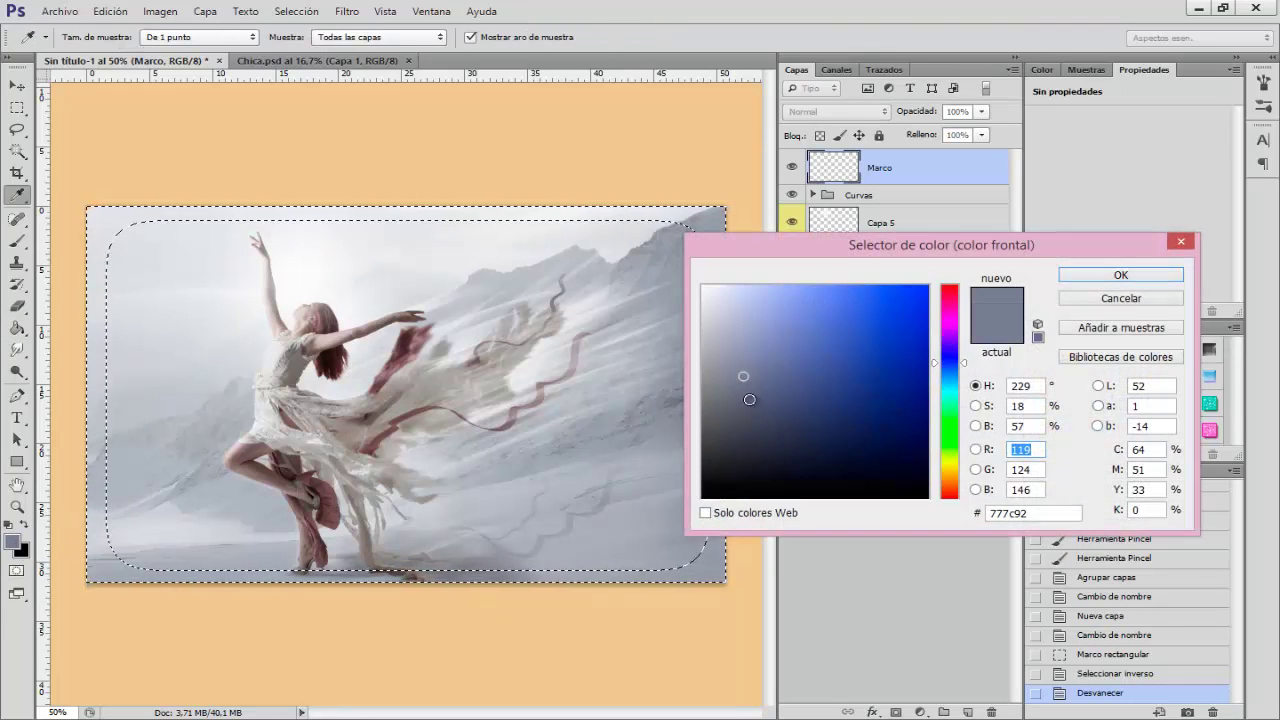
left_click(748, 392)
left_click(1121, 277)
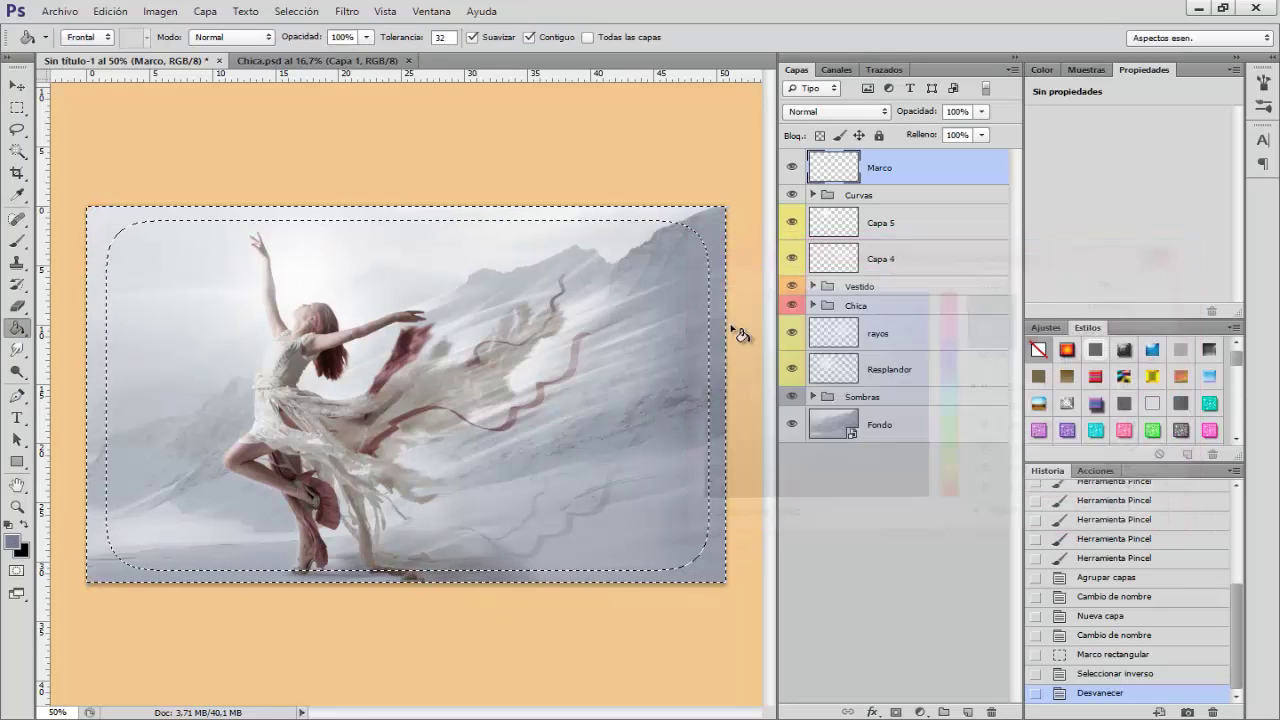
left_click(716, 288)
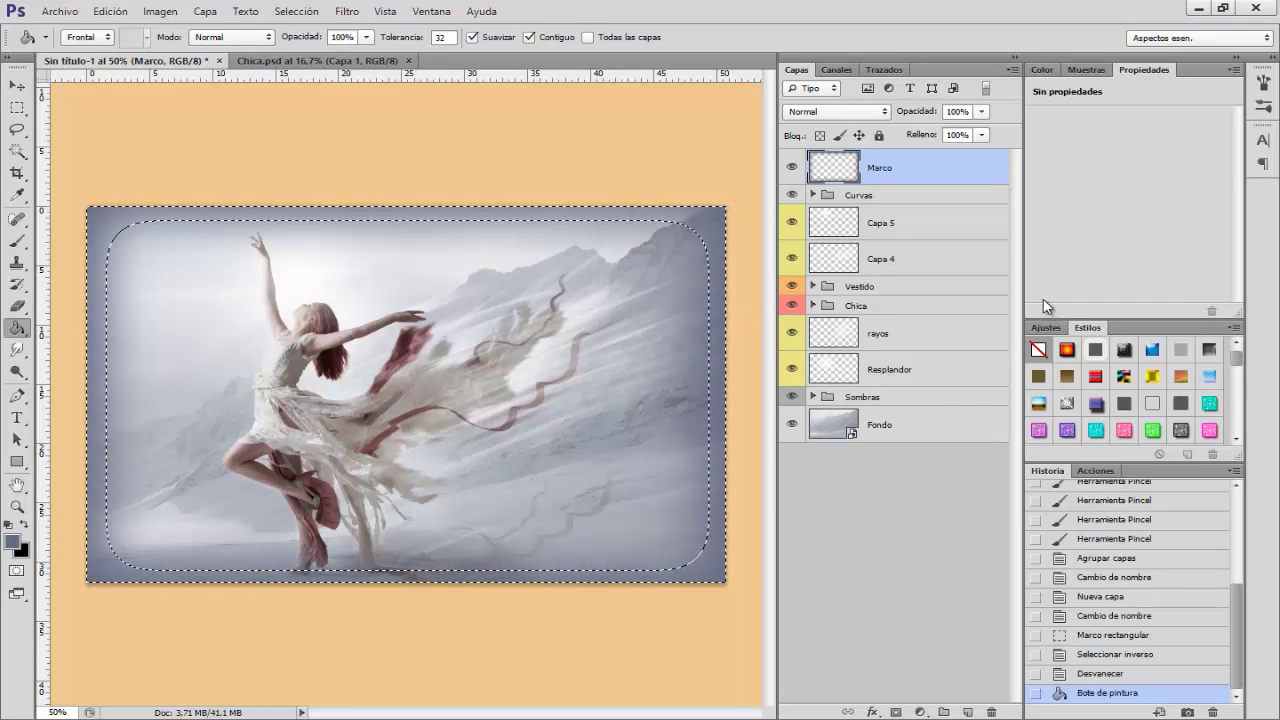
key("ctrl+d")
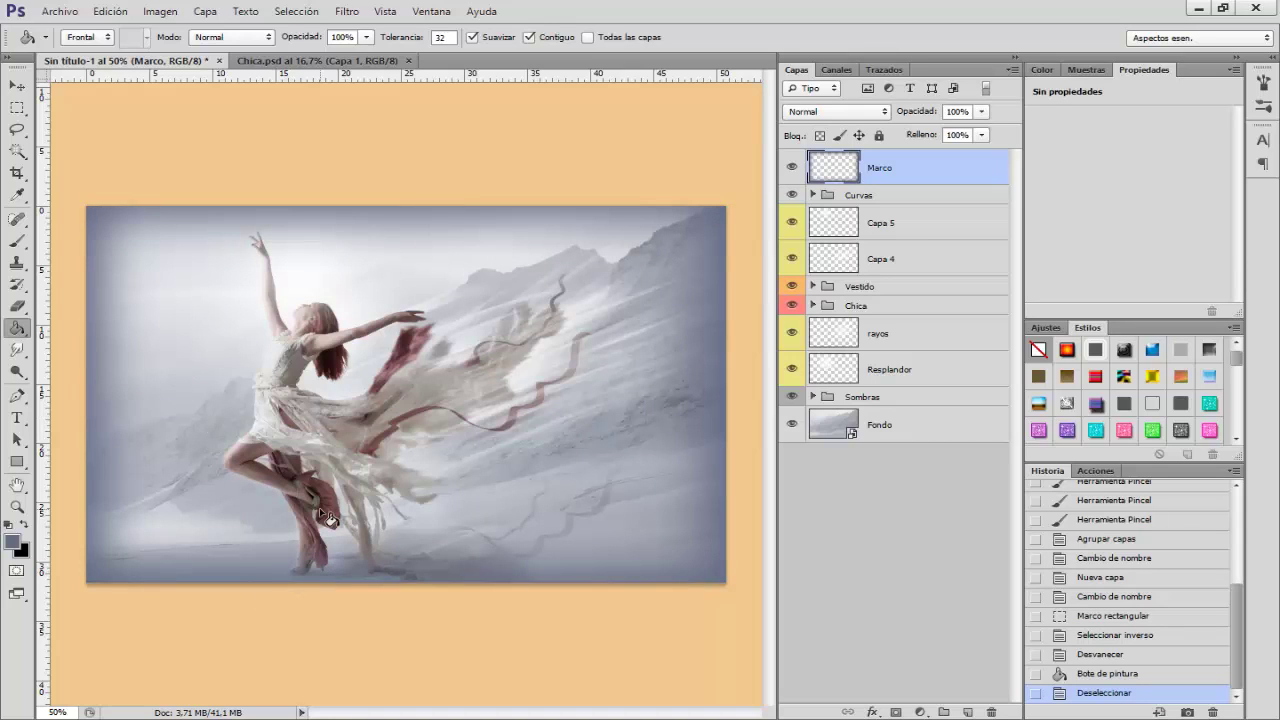
- Choose the Eraser and shrink its brush to 85 px for trimming the frame
left_click(17, 306)
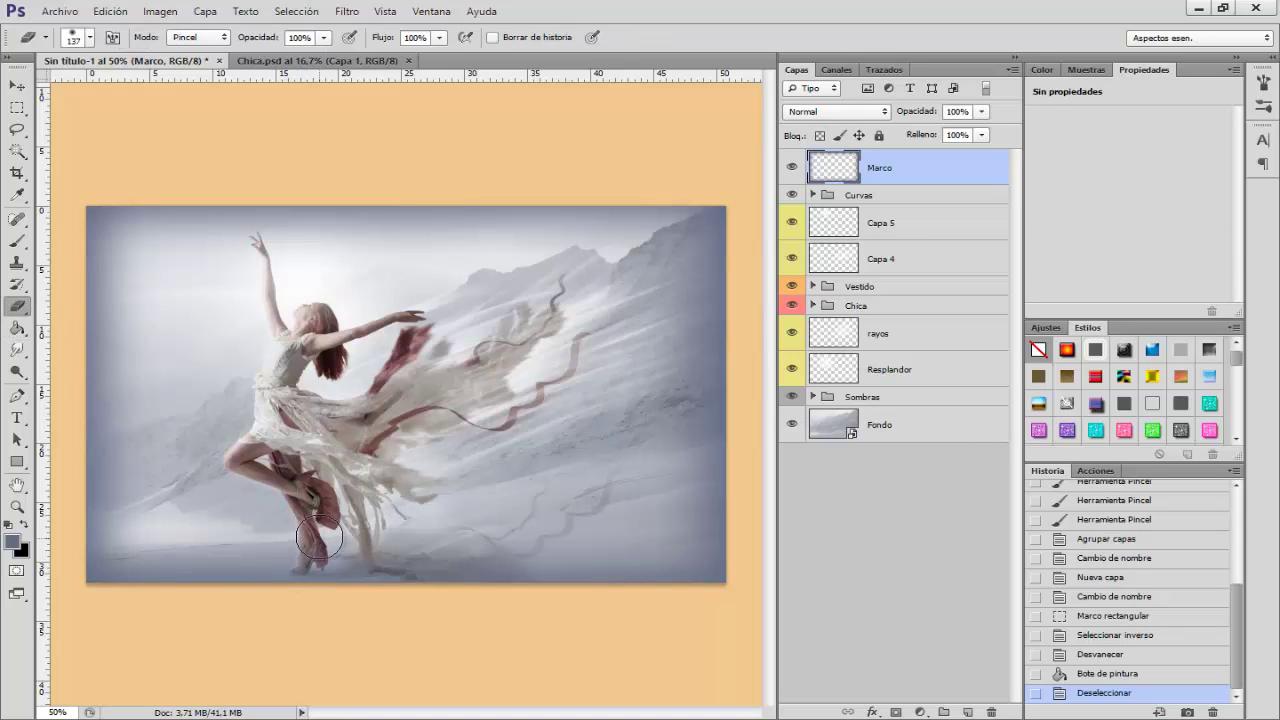
left_click_drag(319, 538, 312, 556)
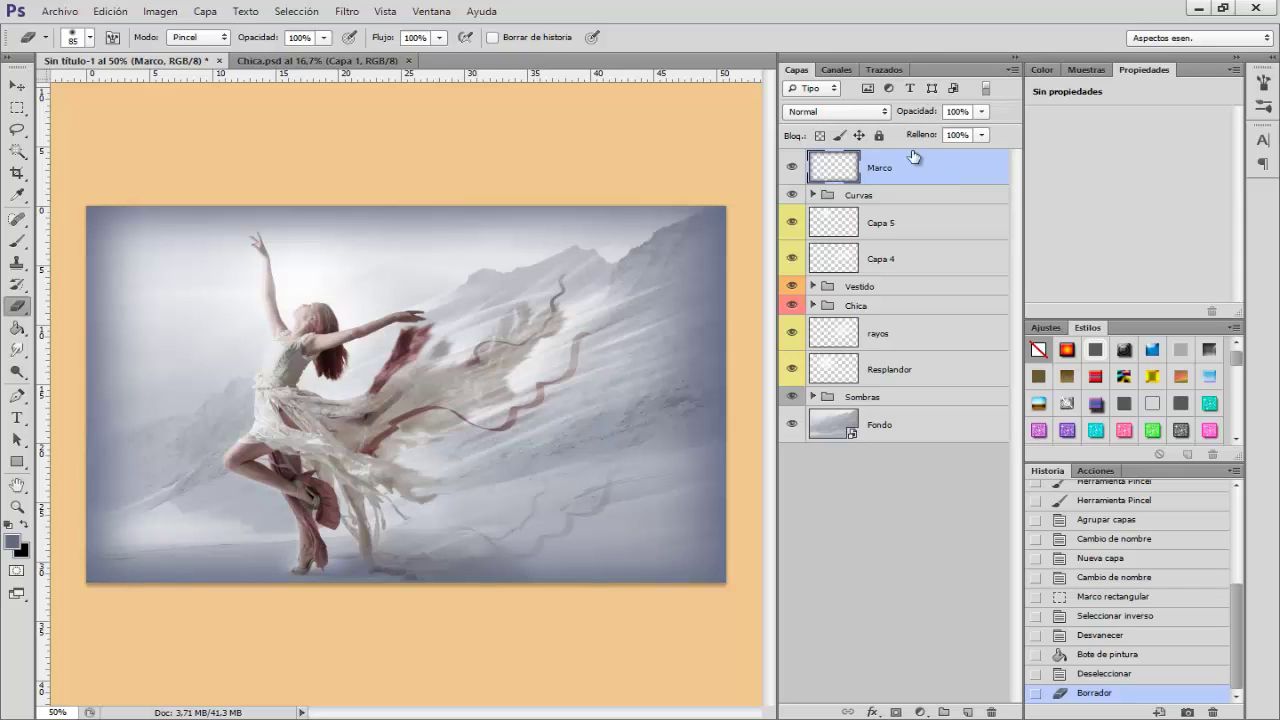
- Create Capa 6 above Marco, fill it with 50% Gris, and blend it in Superponer mode
left_click(967, 712)
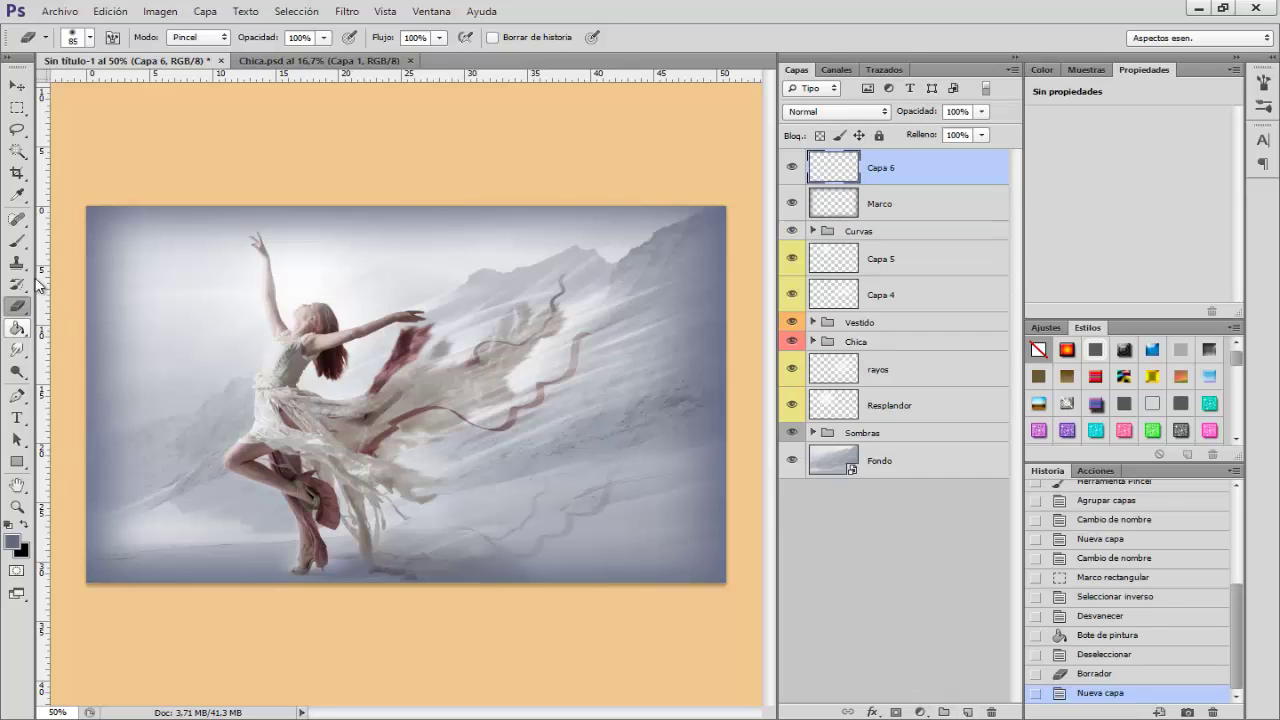
left_click(17, 328)
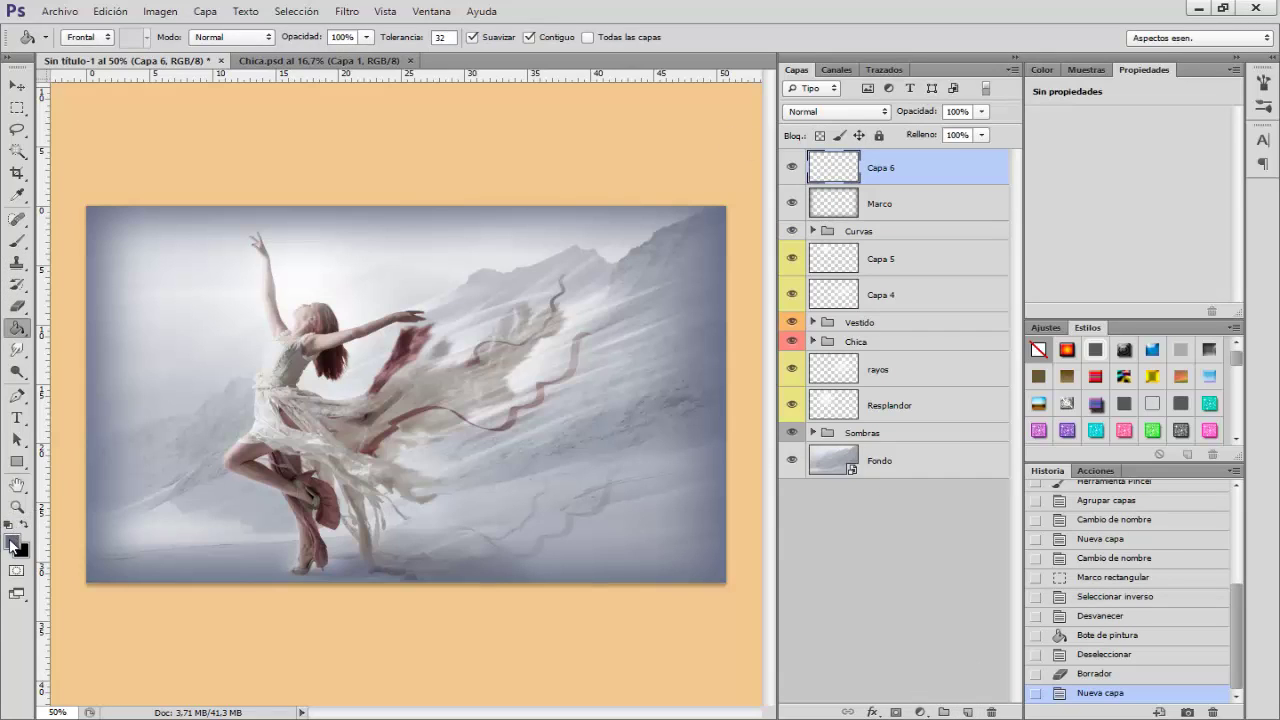
left_click(111, 12)
left_click(163, 251)
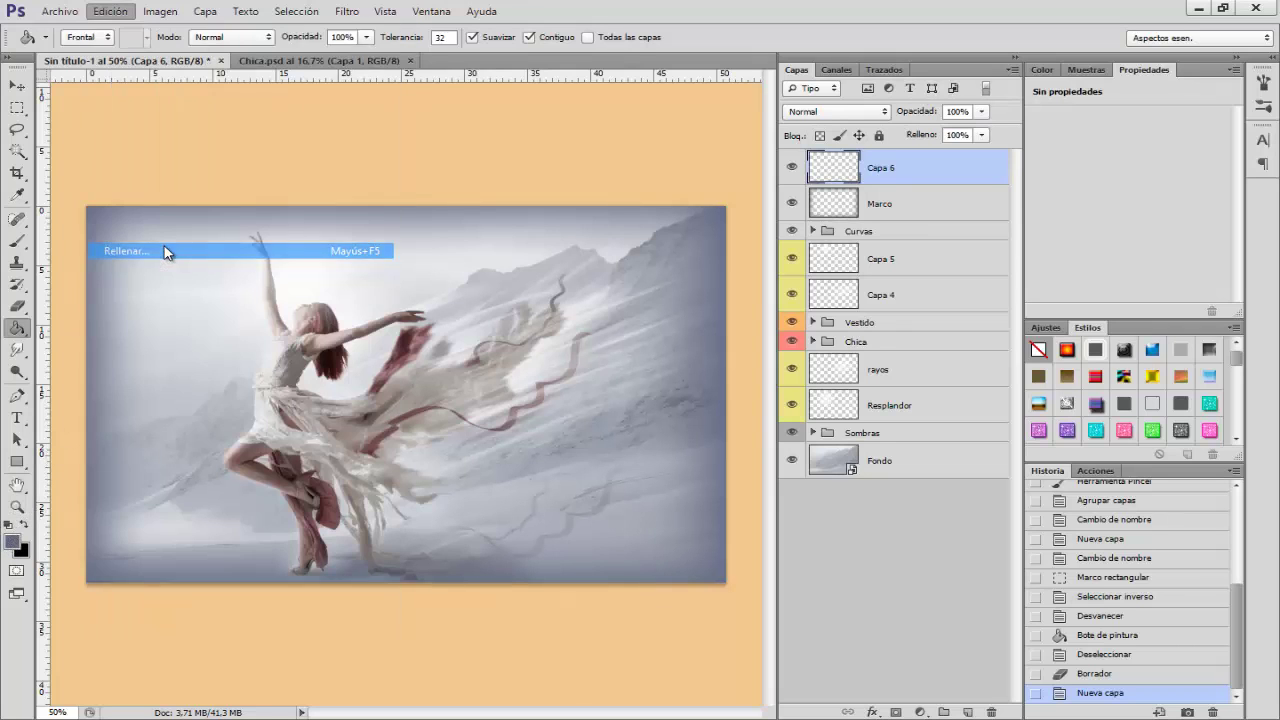
left_click(600, 224)
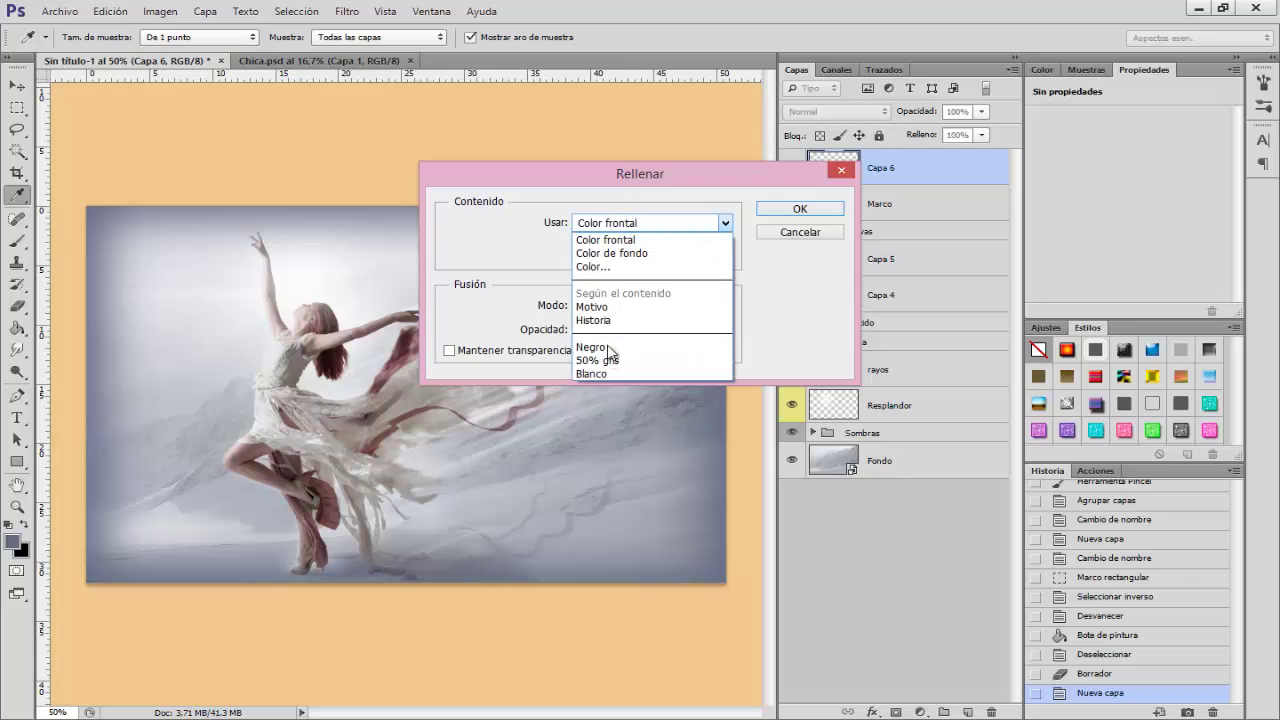
left_click(608, 362)
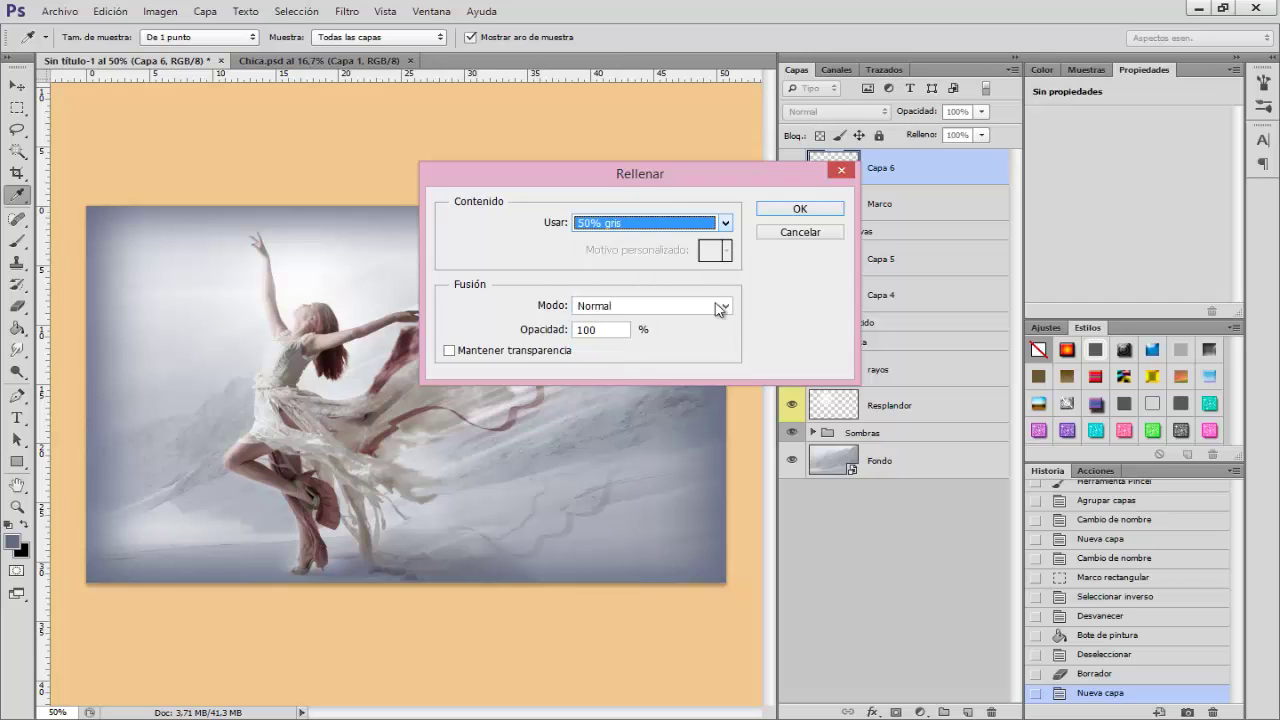
left_click(800, 209)
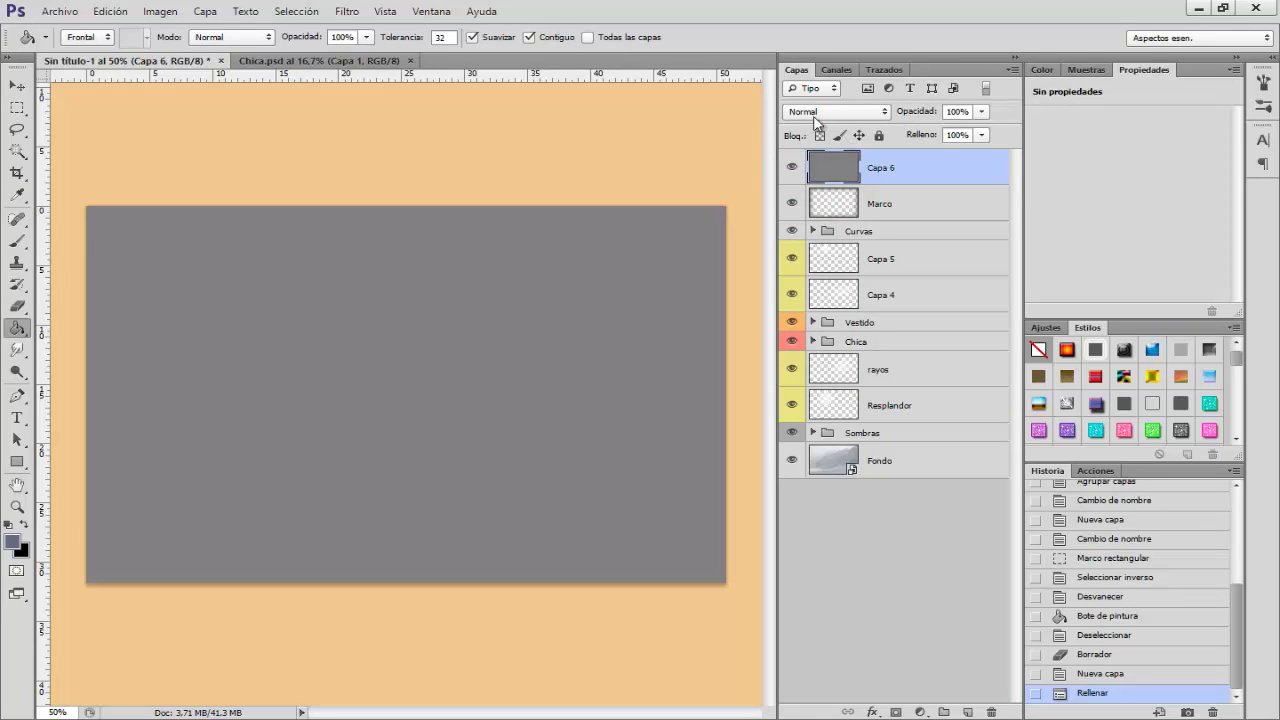
left_click(815, 113)
left_click(818, 340)
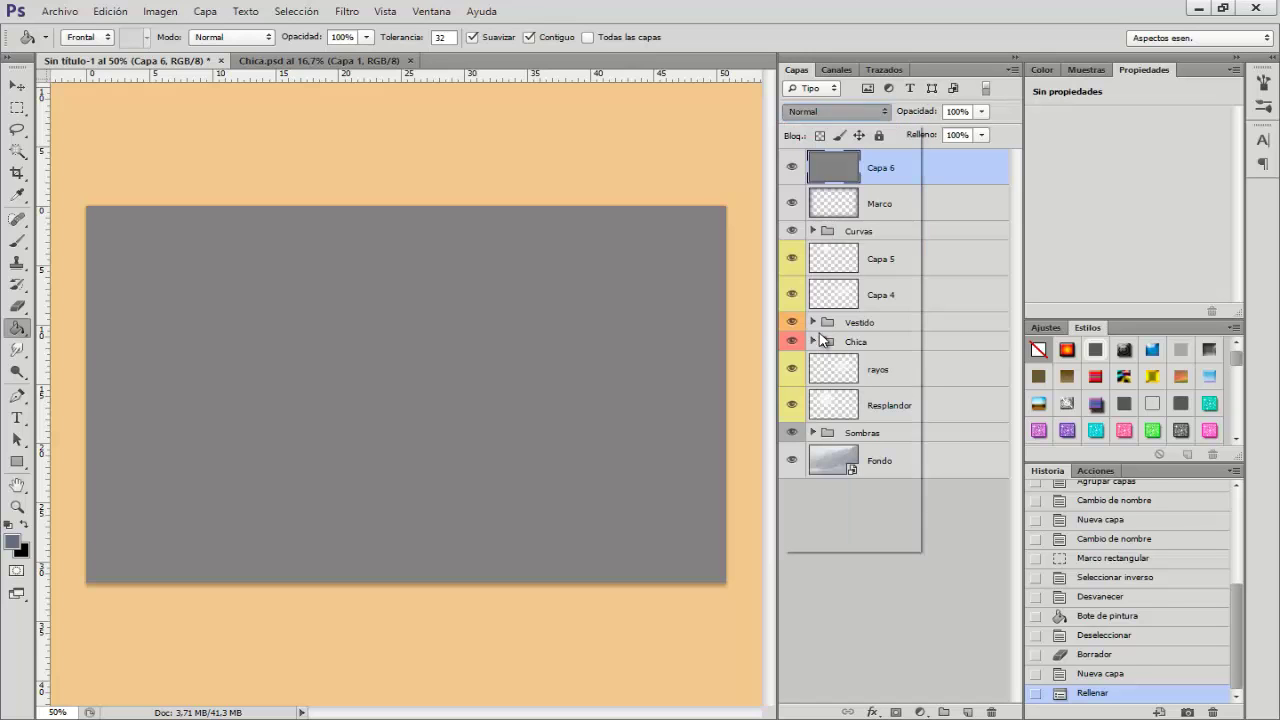
- Set up the Brush tool with white foreground colour and 9% opacity
left_click(15, 243)
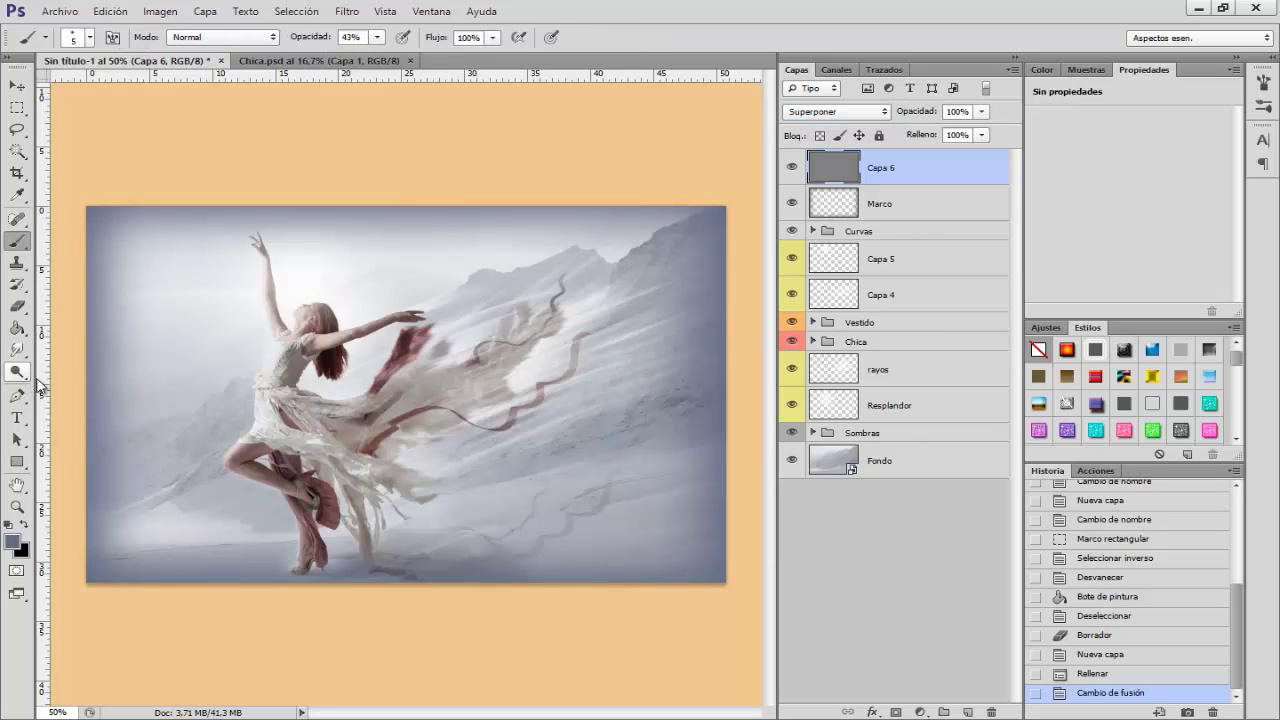
key("d")
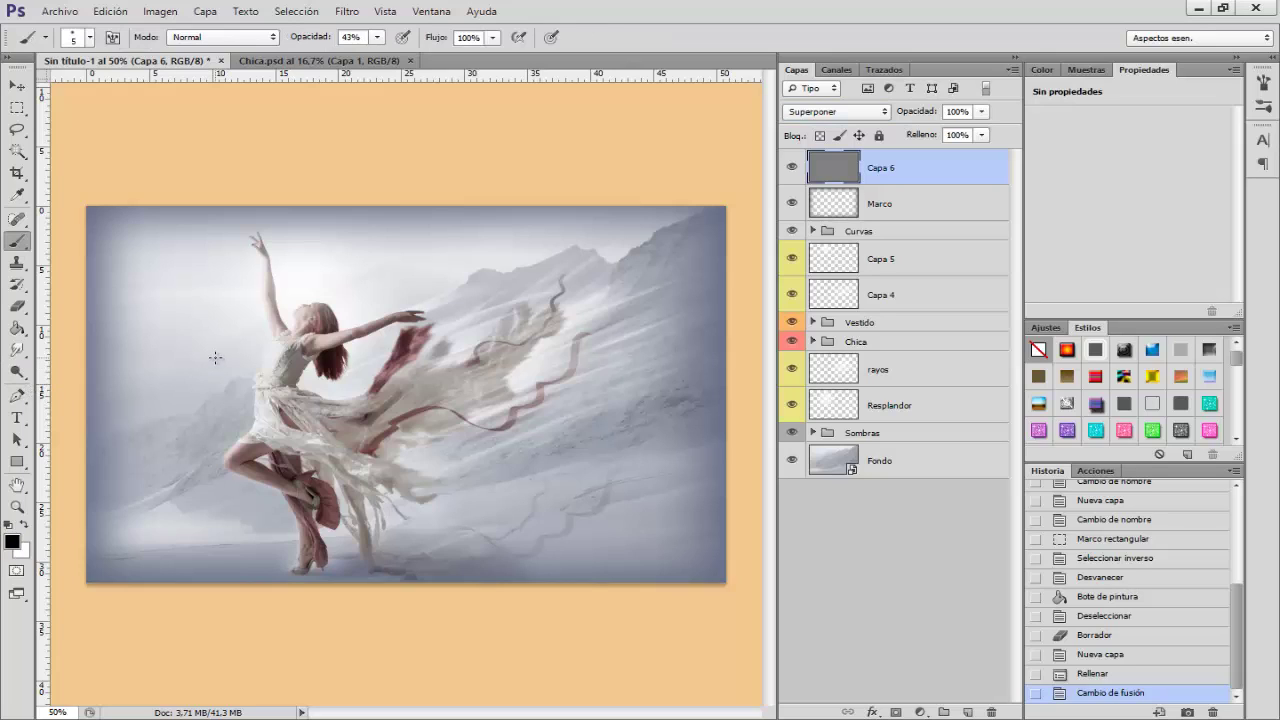
key("x")
left_click_drag(318, 42, 279, 38)
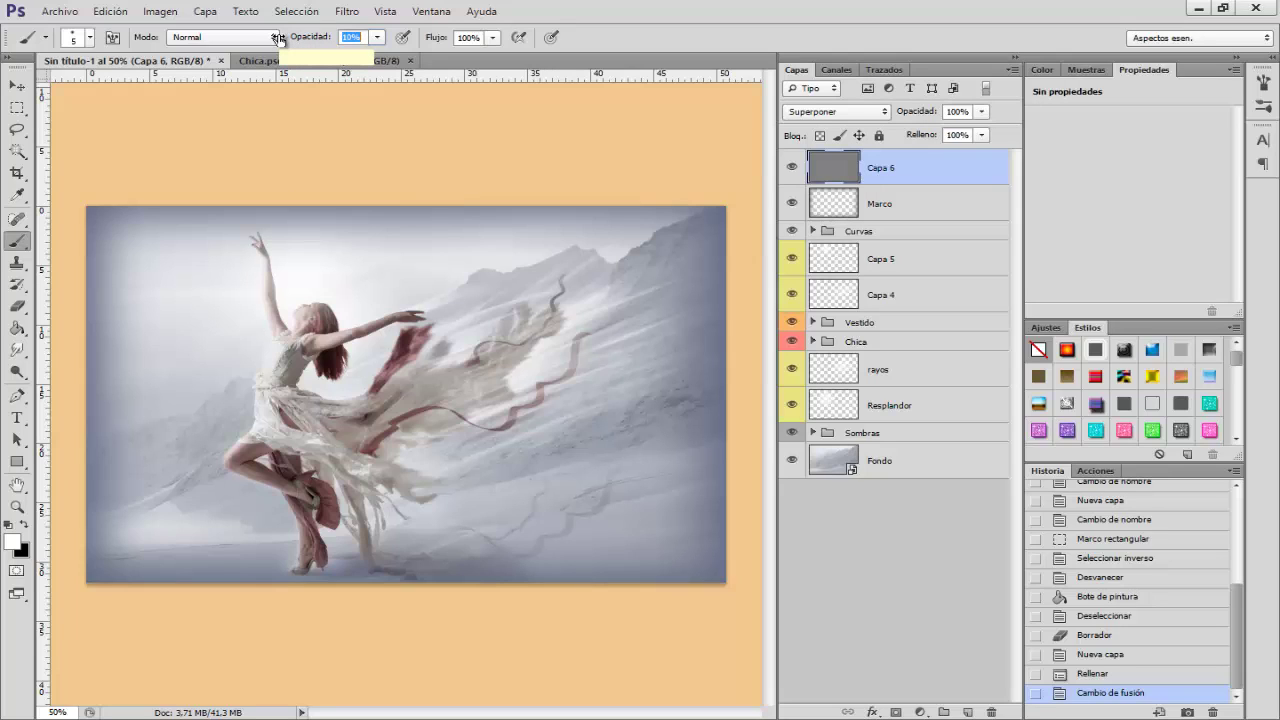
left_click_drag(279, 38, 277, 38)
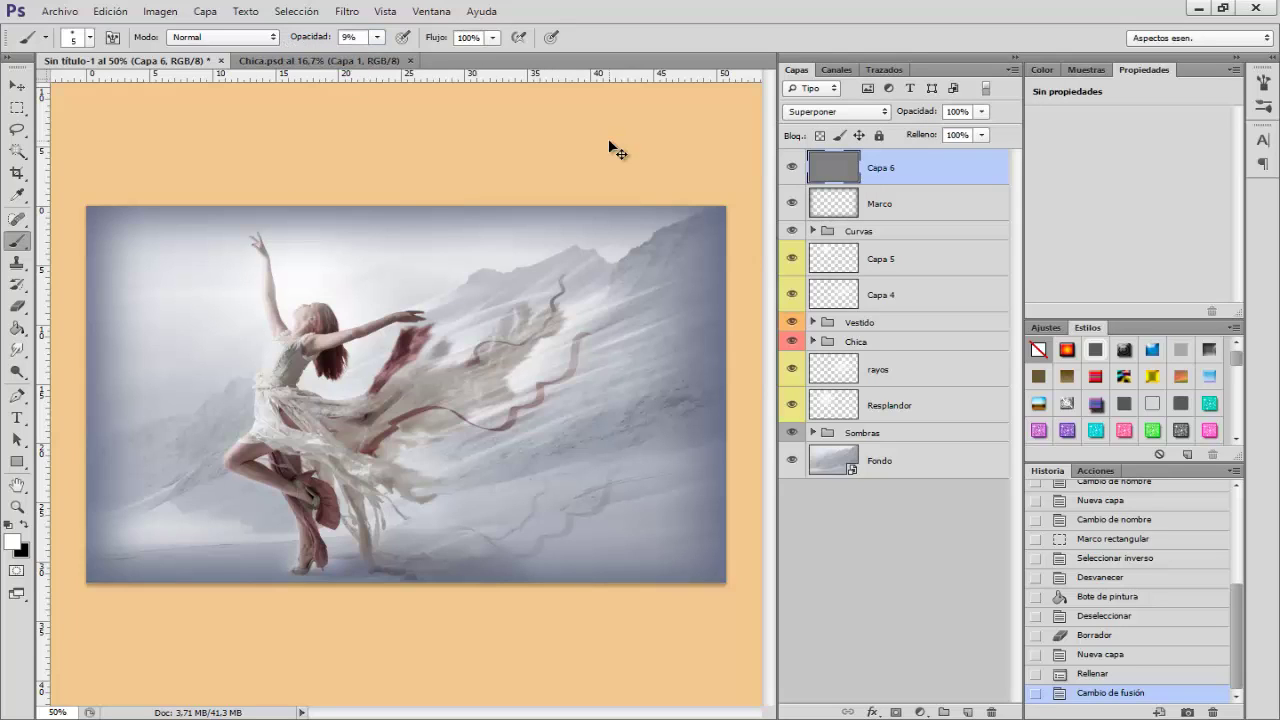
key("ctrl+plus")
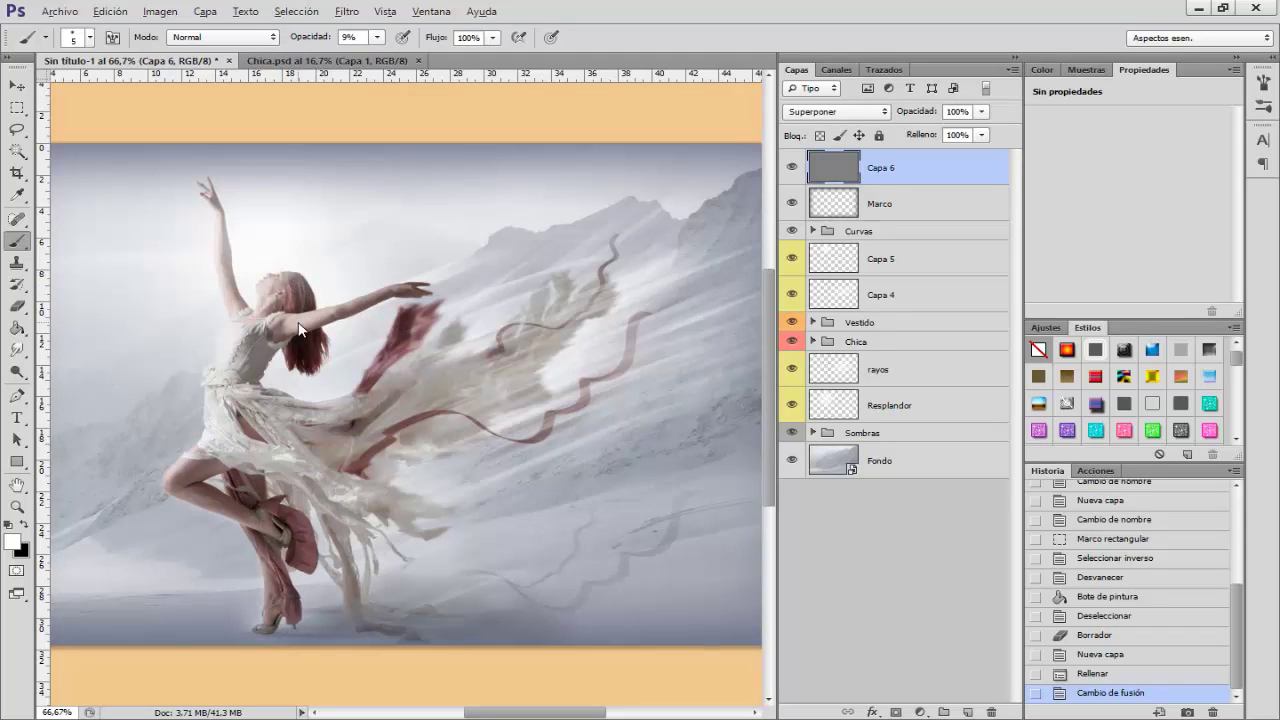
- Paint soft white, then black, strokes around the dancer's leg on the gray layer
left_click_drag(318, 318, 200, 408)
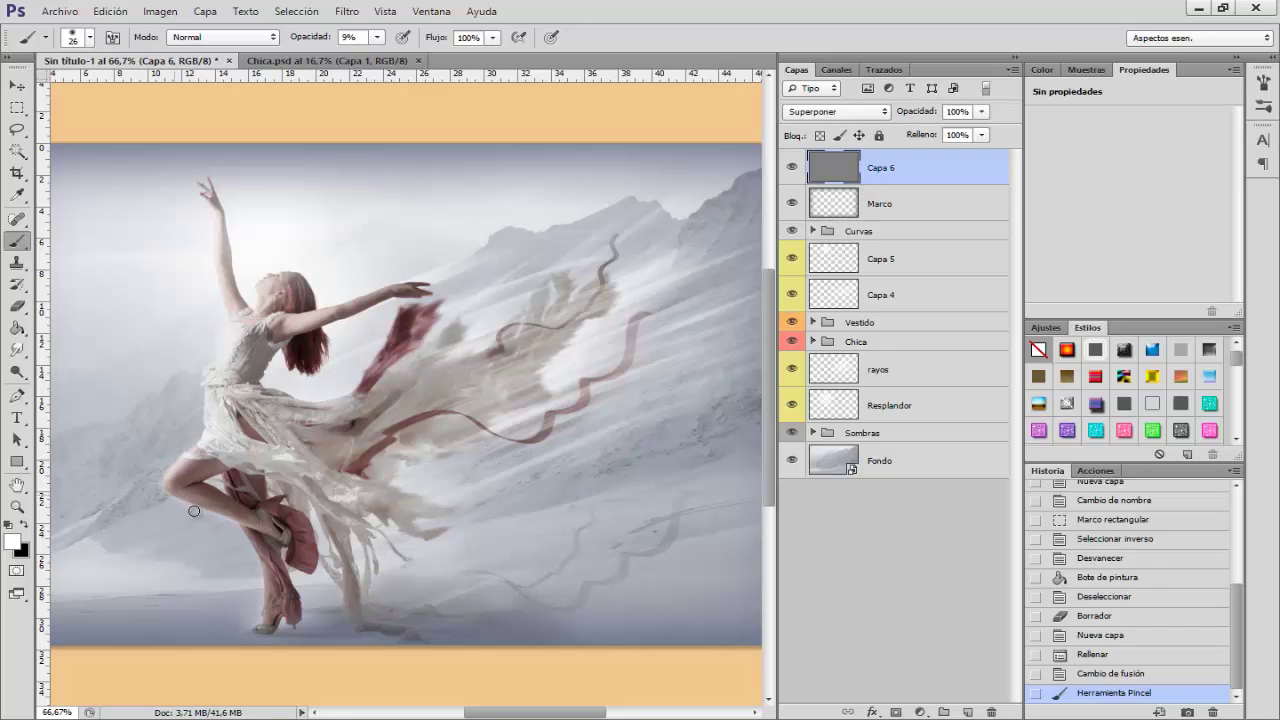
left_click_drag(194, 511, 245, 524)
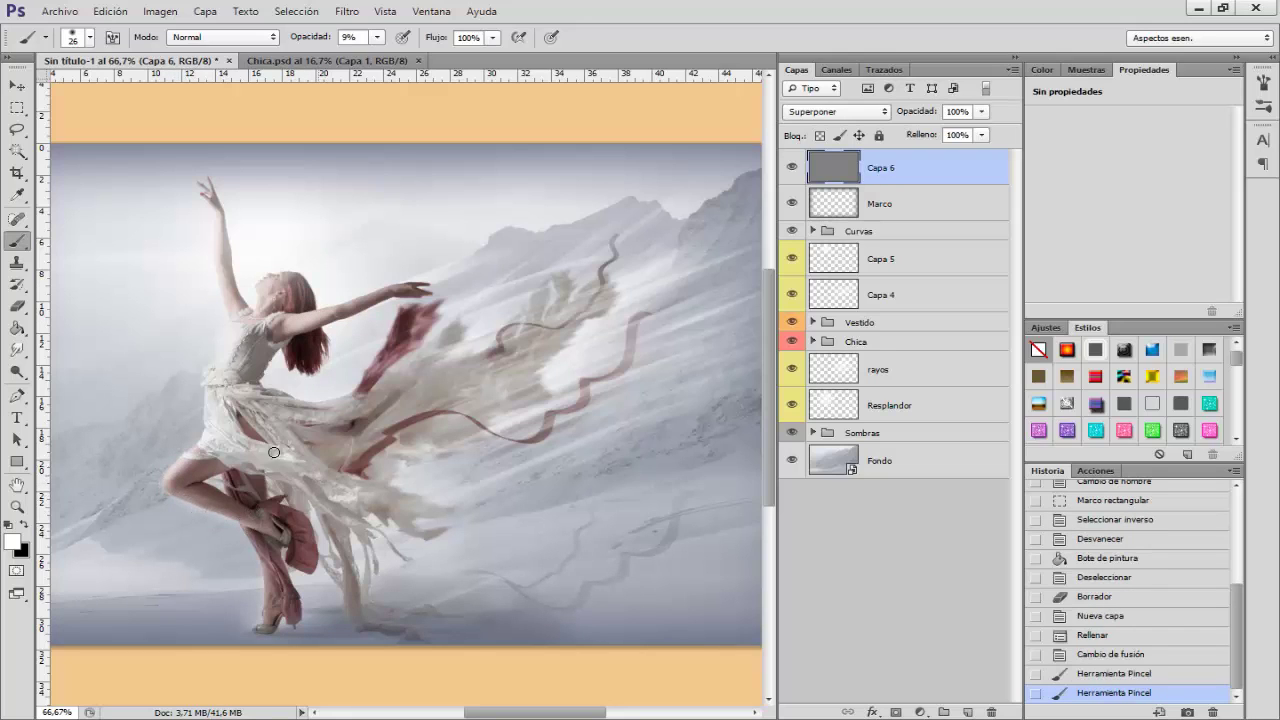
left_click(29, 524)
left_click_drag(221, 499, 250, 506)
left_click(792, 168)
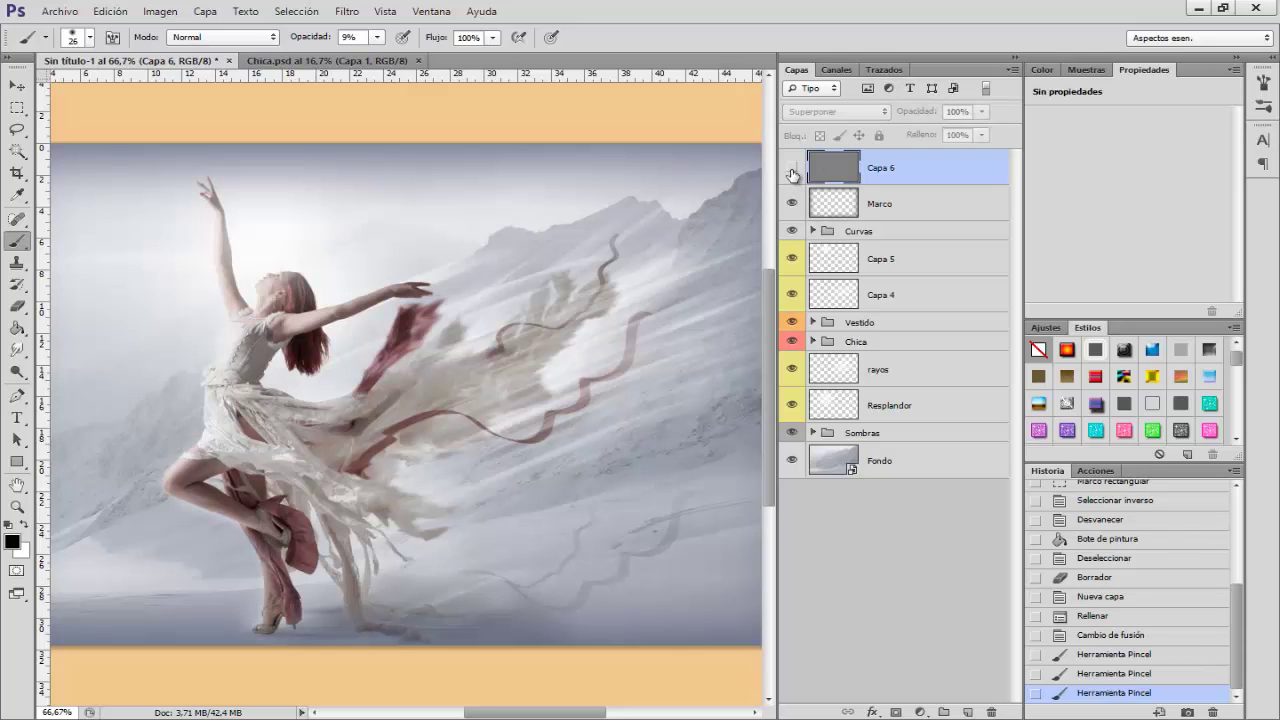
left_click(792, 168)
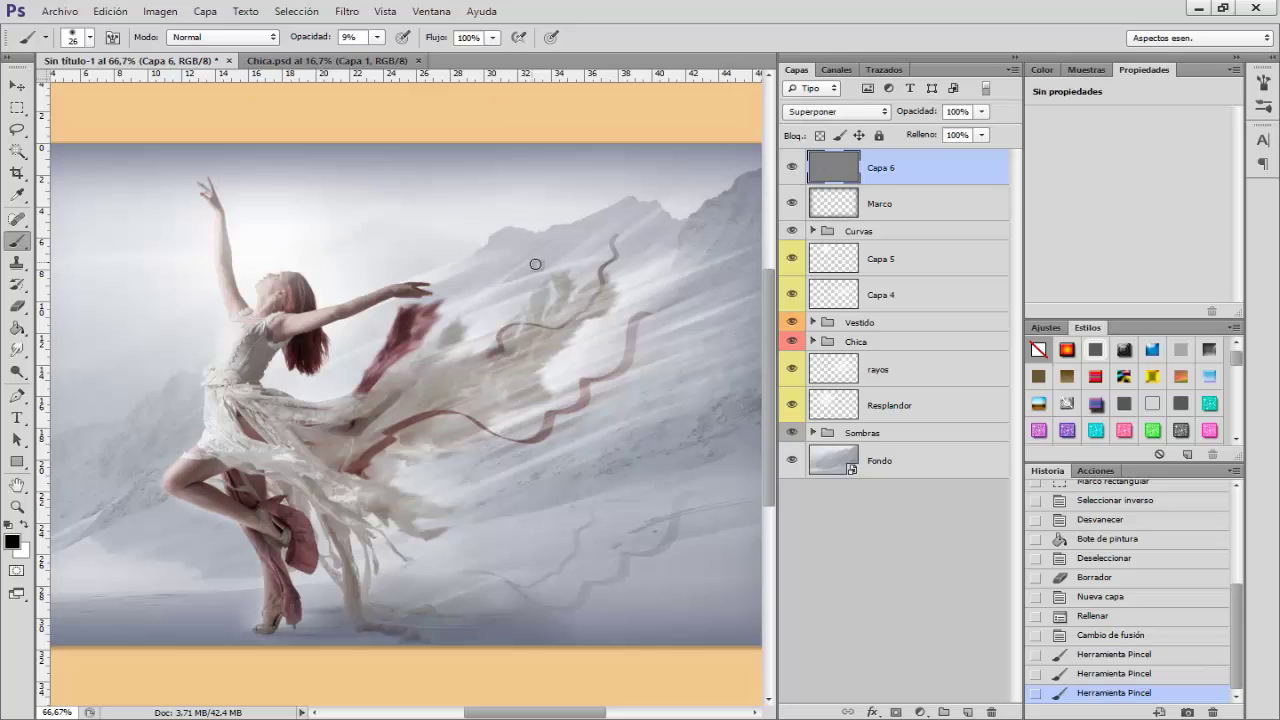
- Rename the gray overlay layer to DB
double_click(879, 170)
type("D")
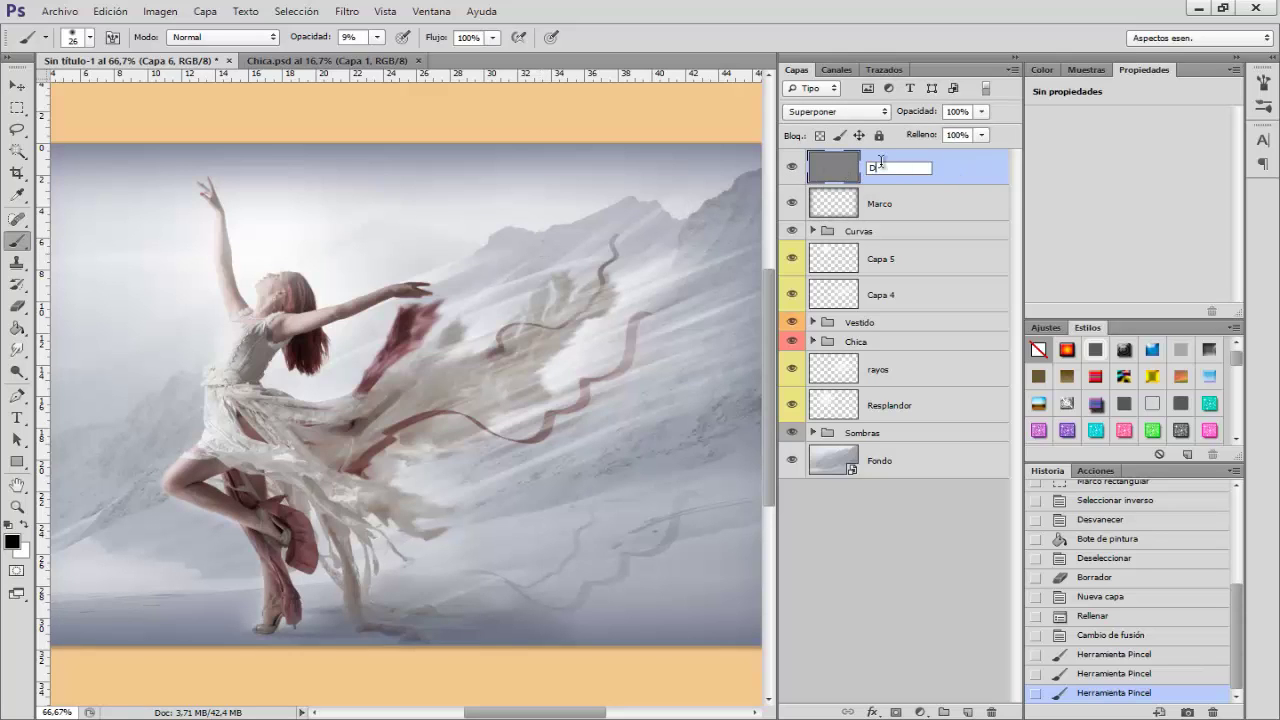
type("B")
key("Return")
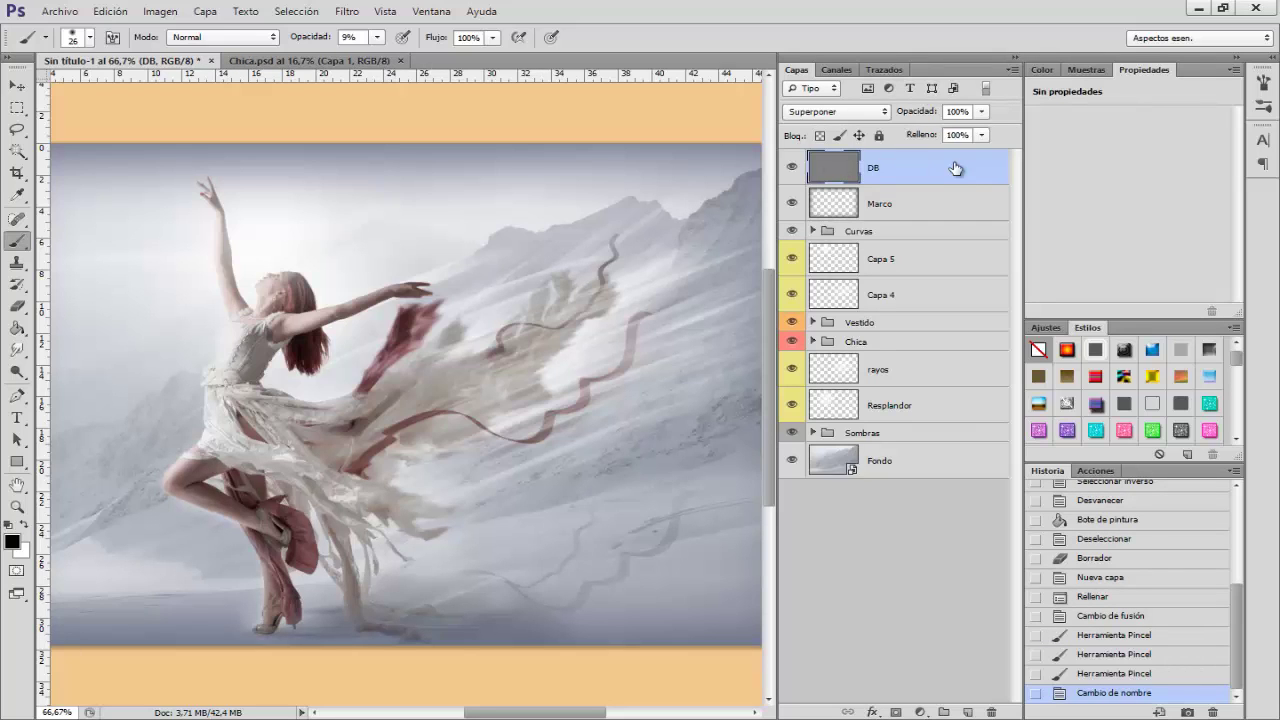
key("ctrl+minus")
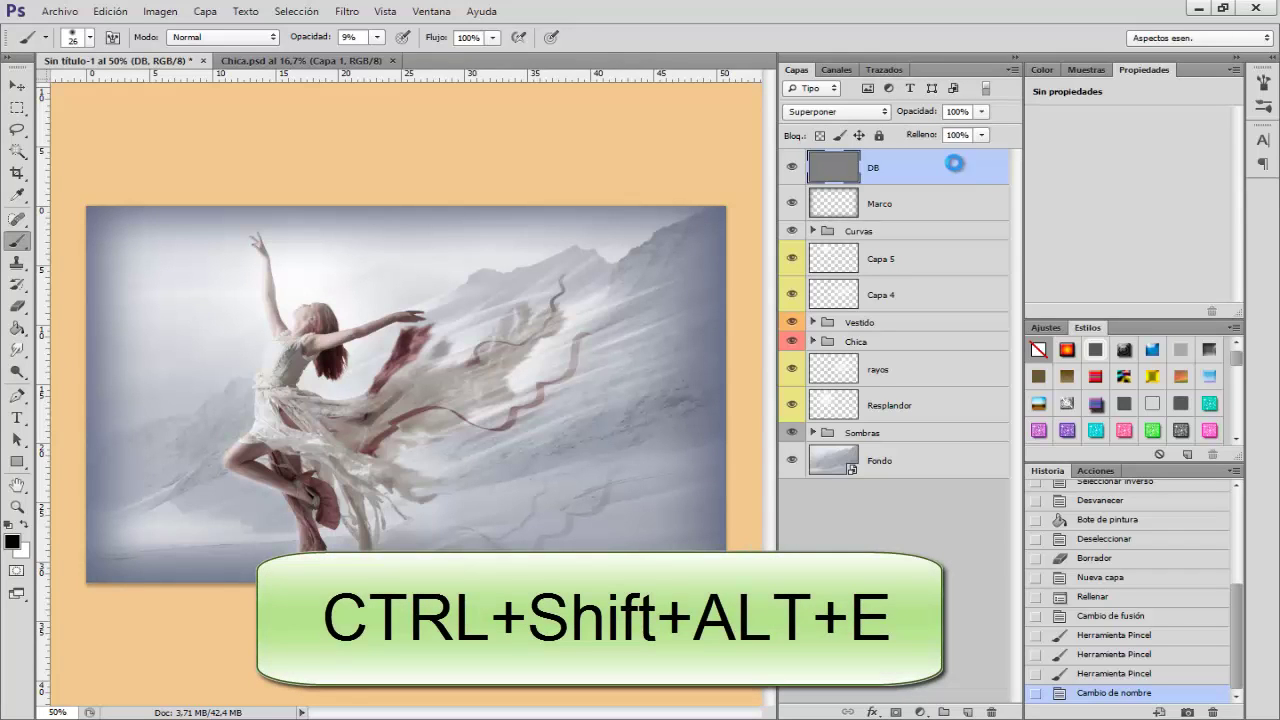
key("ctrl+shift+alt+e")
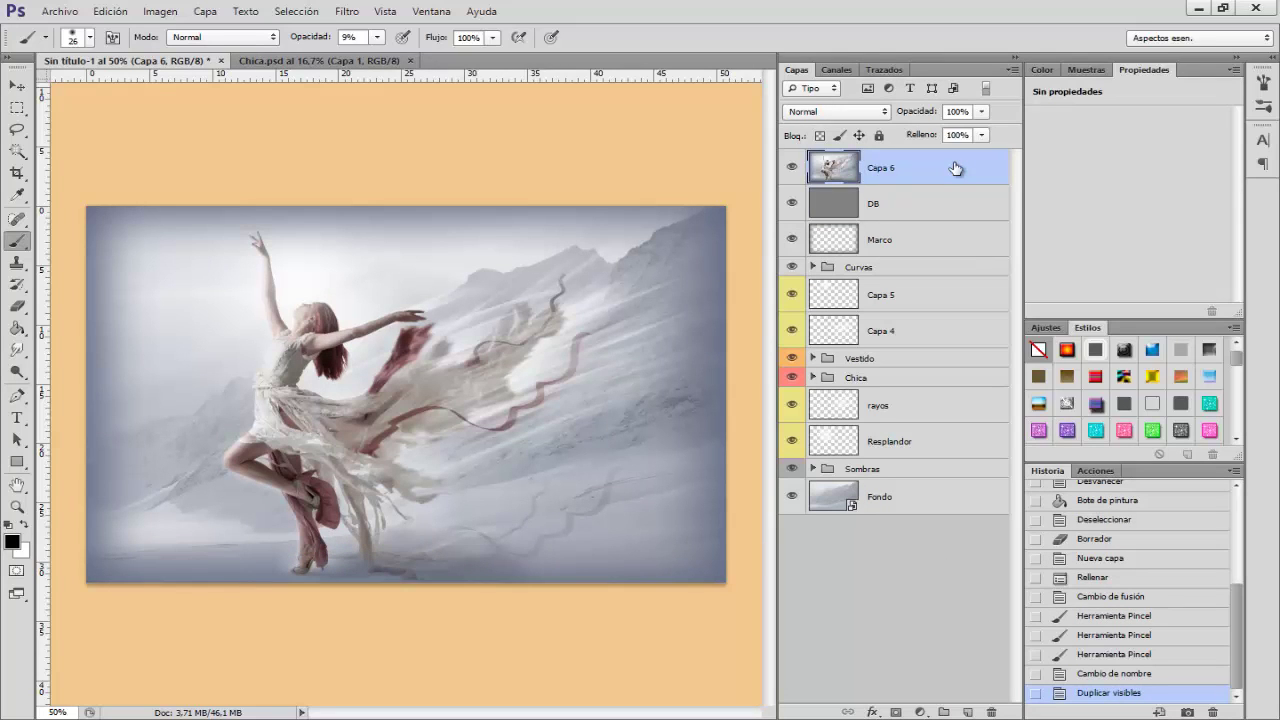
key("ctrl+z")
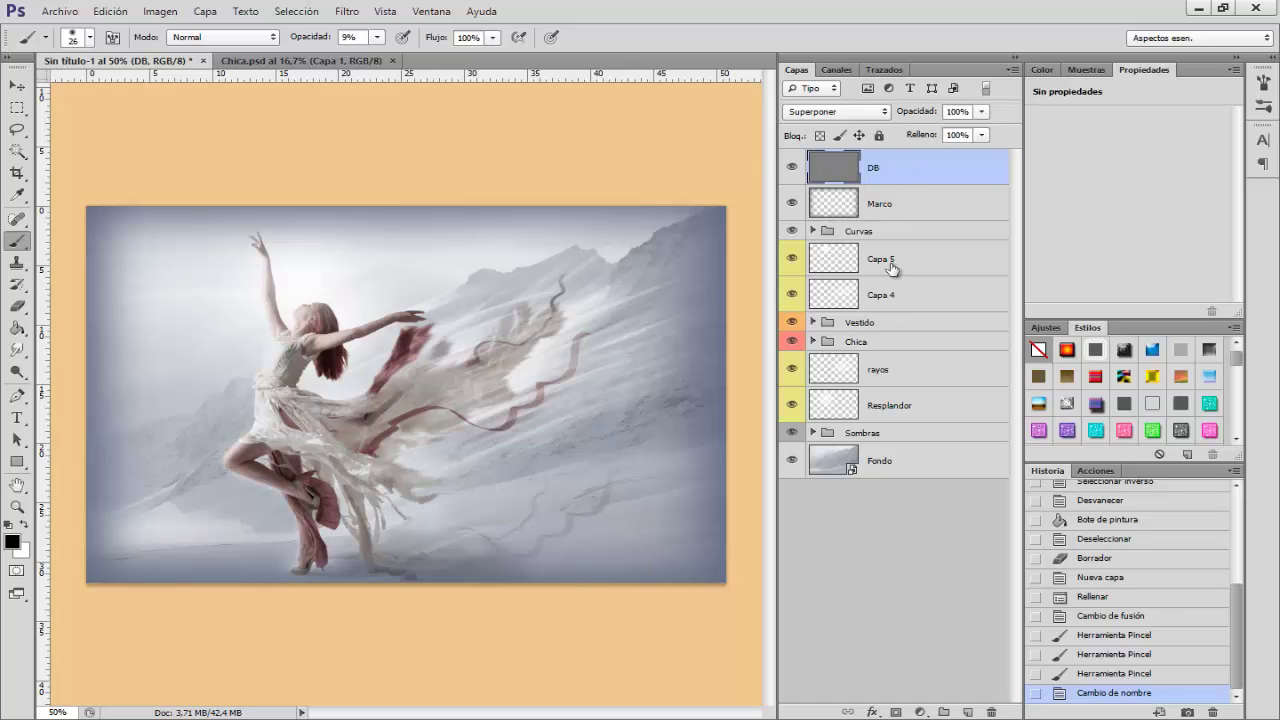
- Group the layers from DB down to Fondo into a group named Aire
left_click(905, 467, "shift")
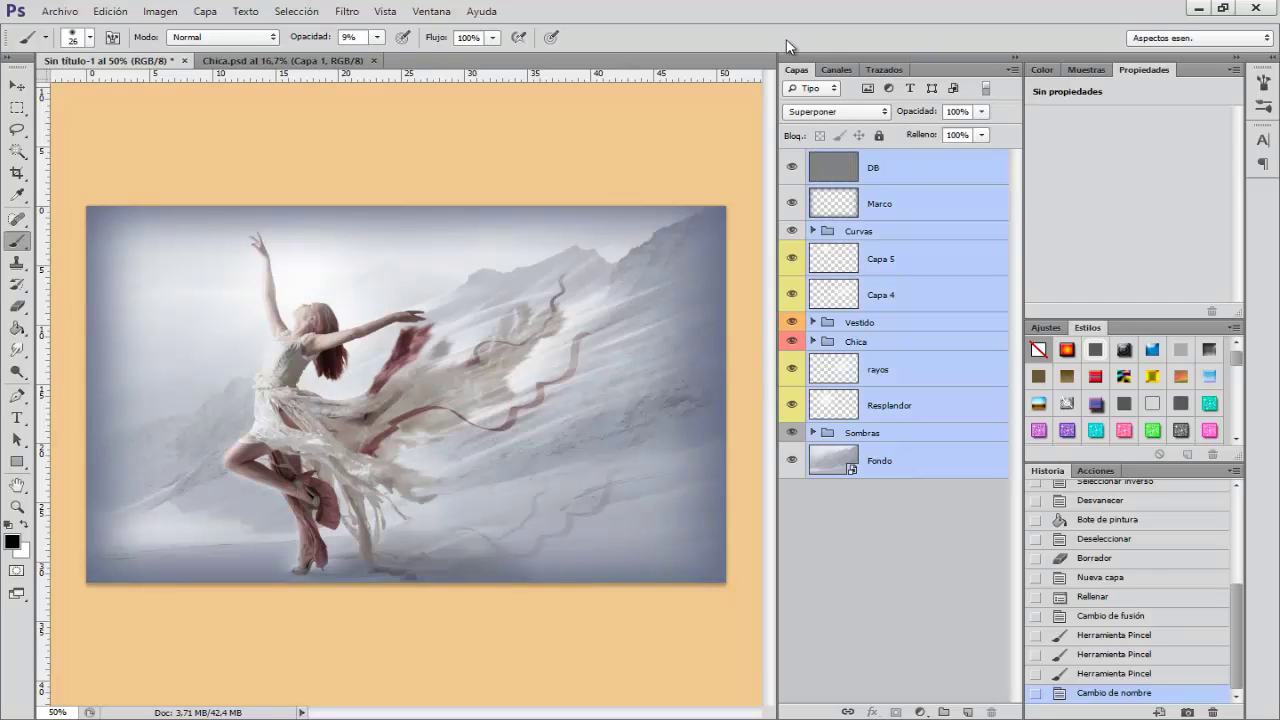
key("ctrl+g")
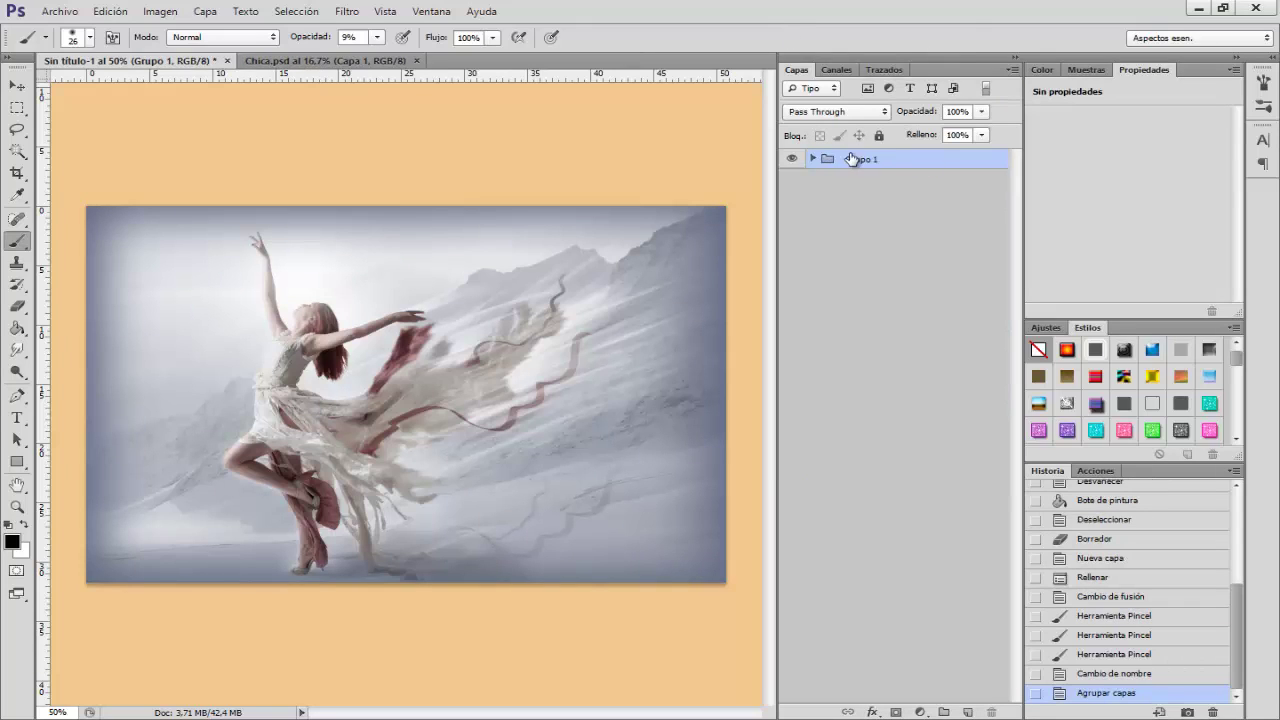
double_click(853, 158)
type("A")
type("ire")
key("Return")
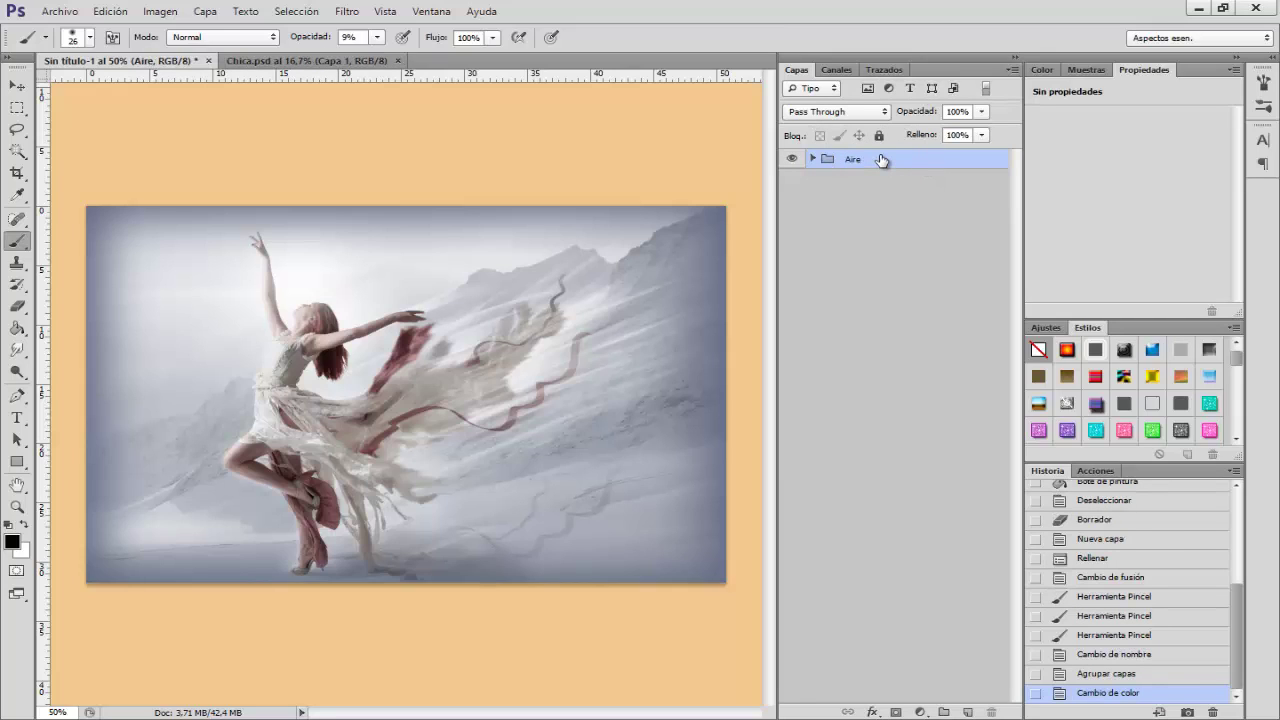
- Duplicate the Aire group and merge the copy into a single layer
key("ctrl+j")
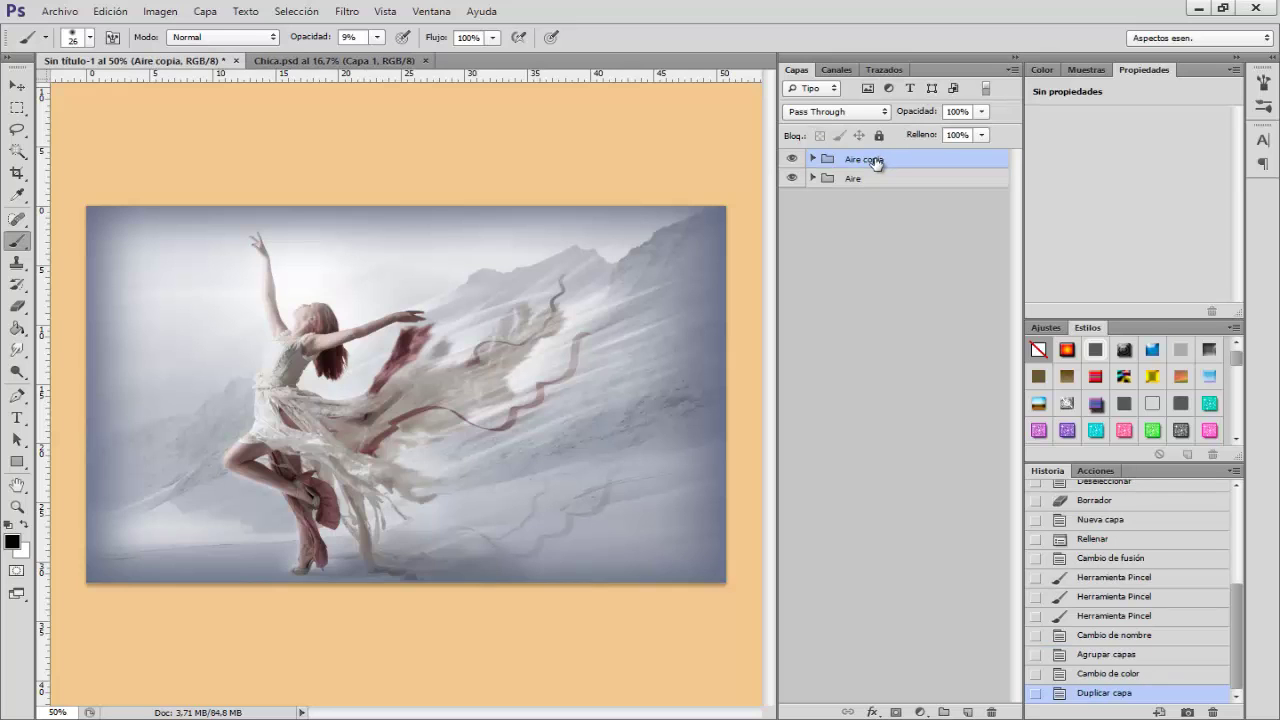
right_click(881, 162)
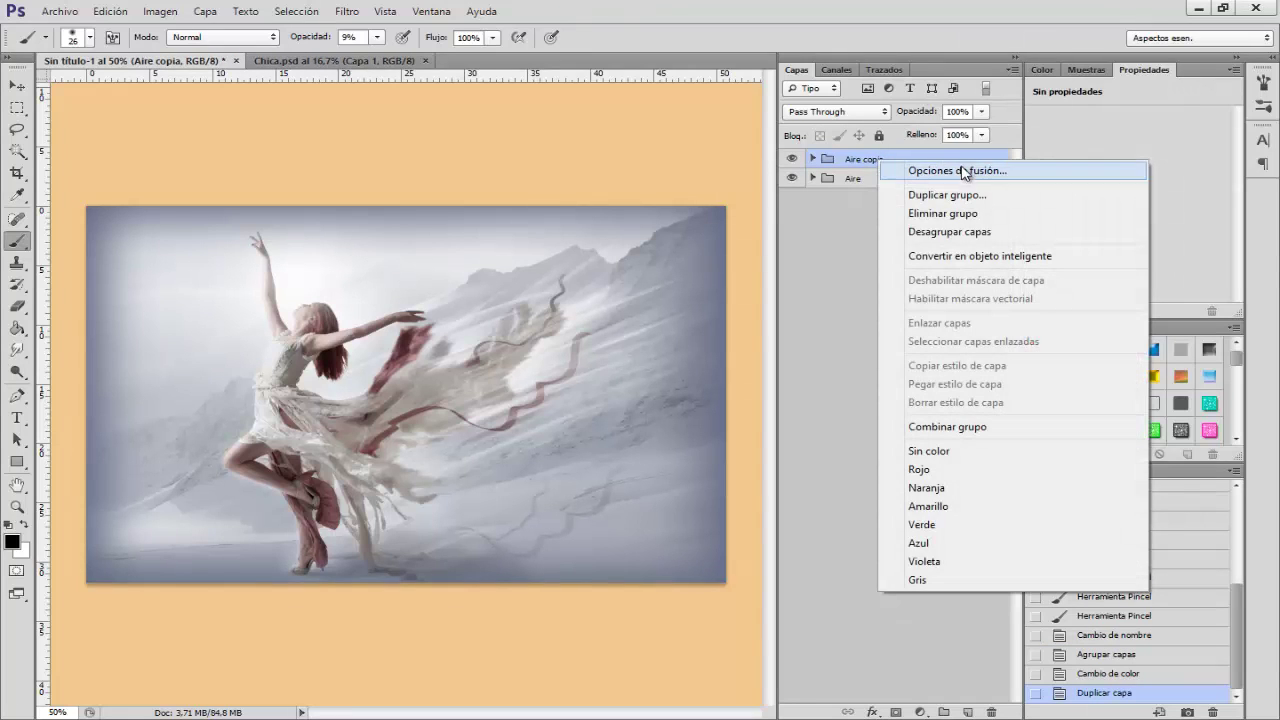
left_click(952, 427)
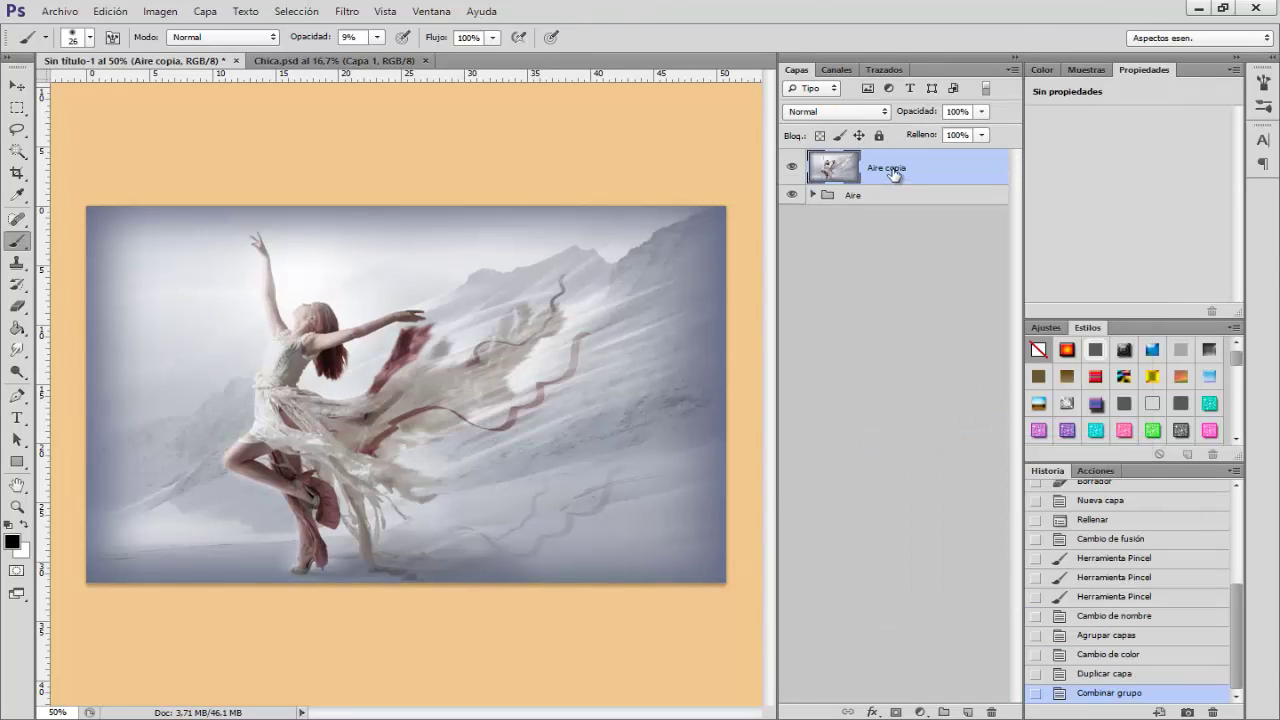
left_click(813, 195)
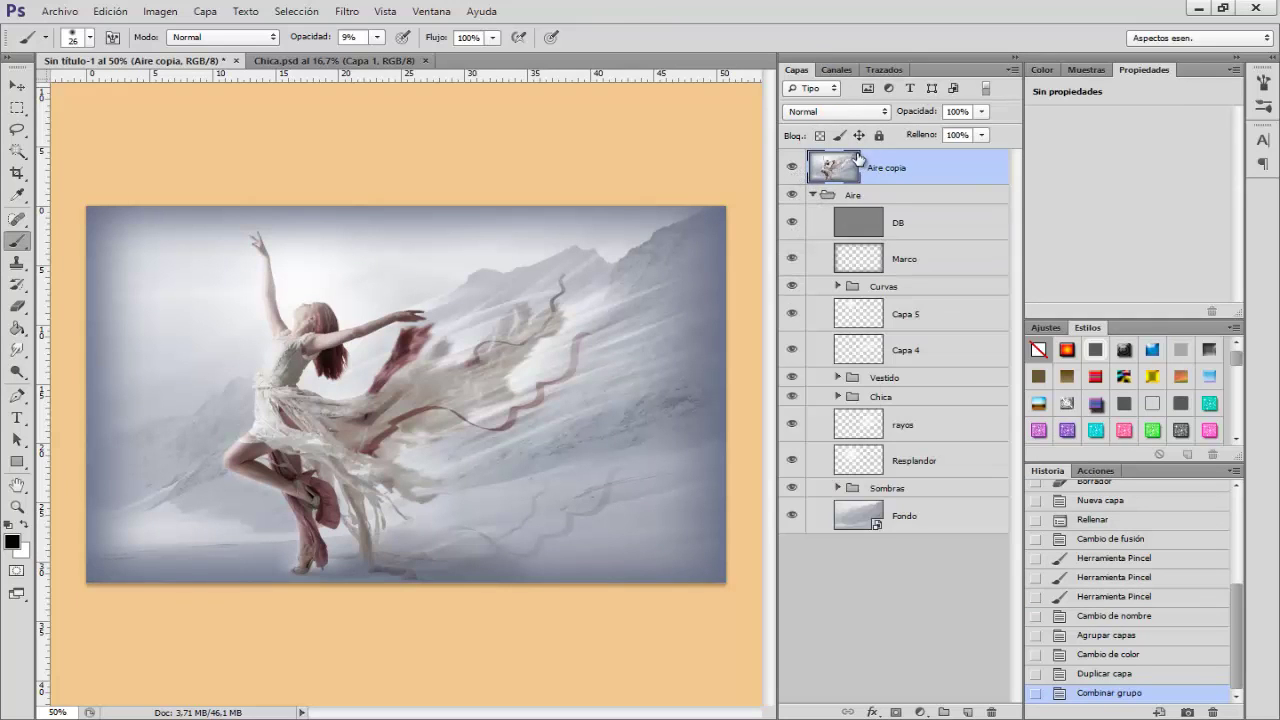
left_click(812, 192)
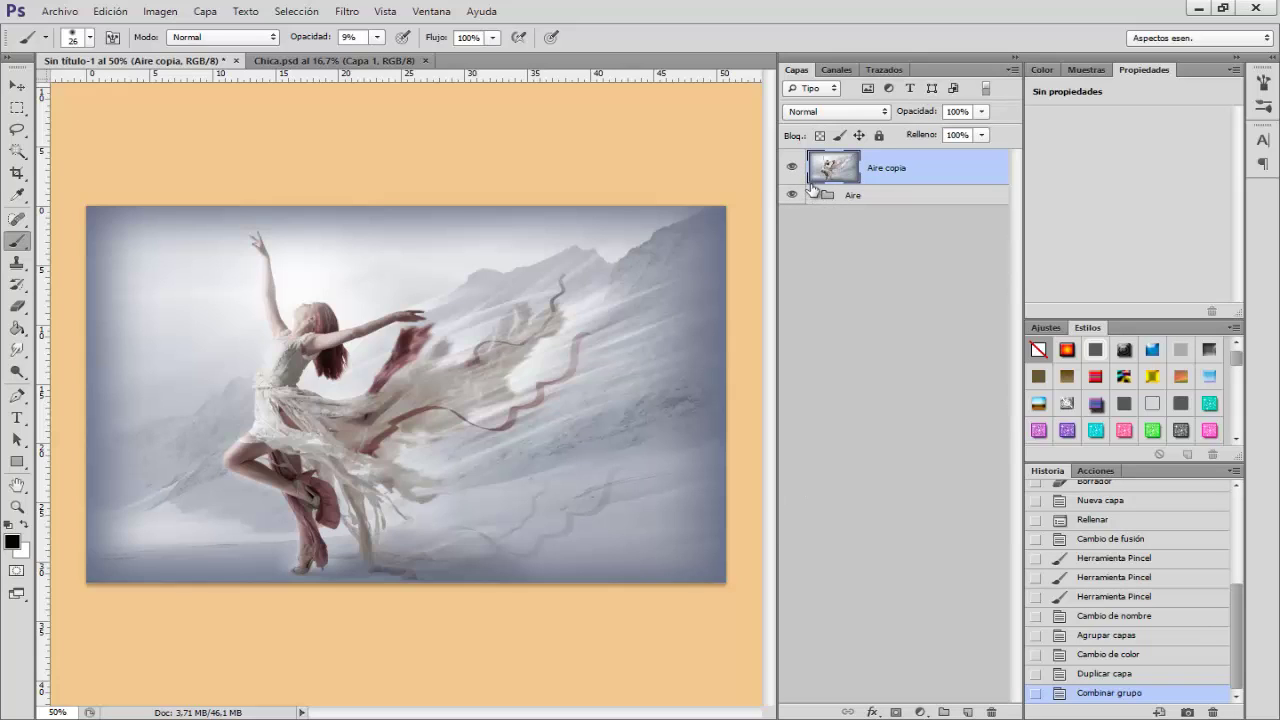
- Rename the merged copy layer to Fractalius
double_click(883, 168)
type("Fr")
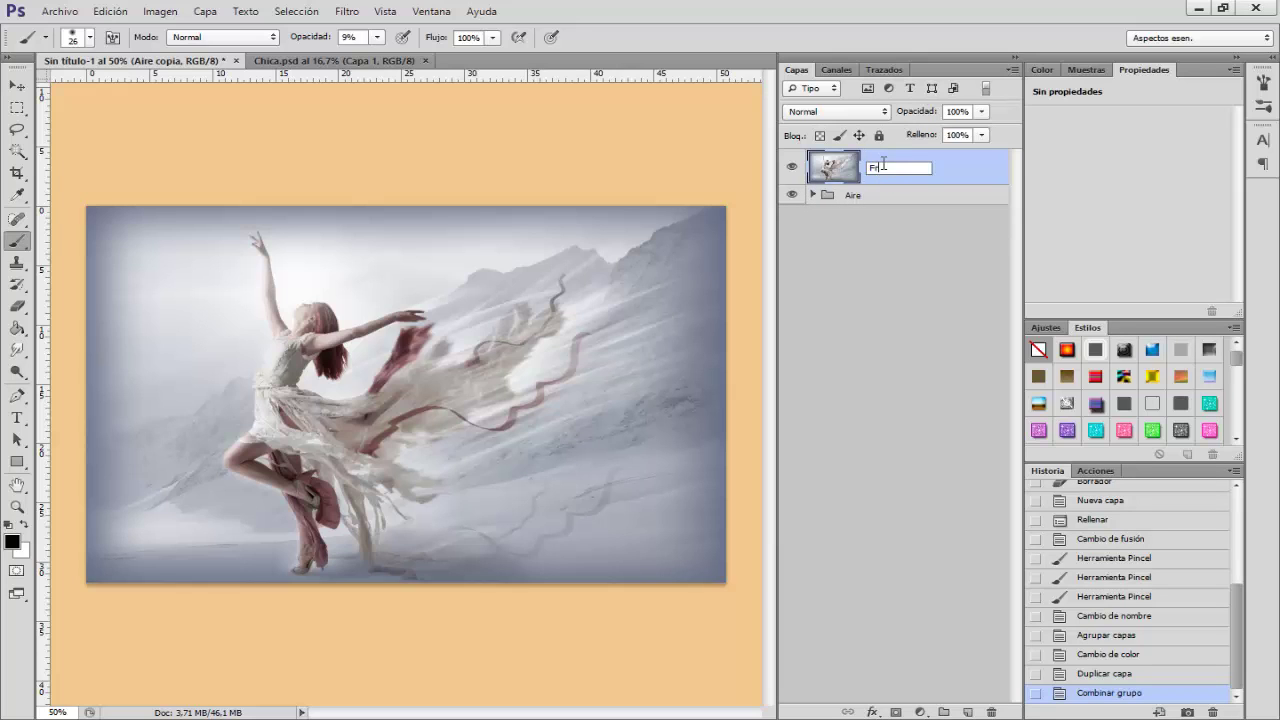
type("acta")
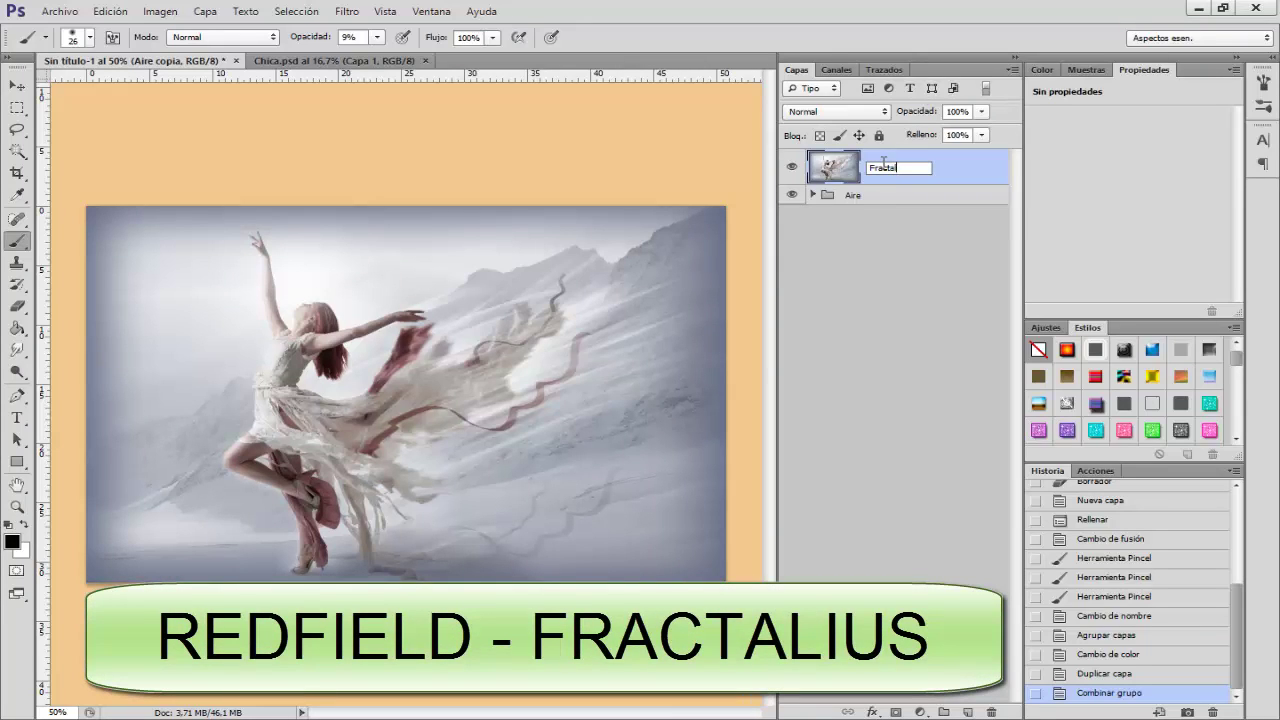
type("lius")
key("Return")
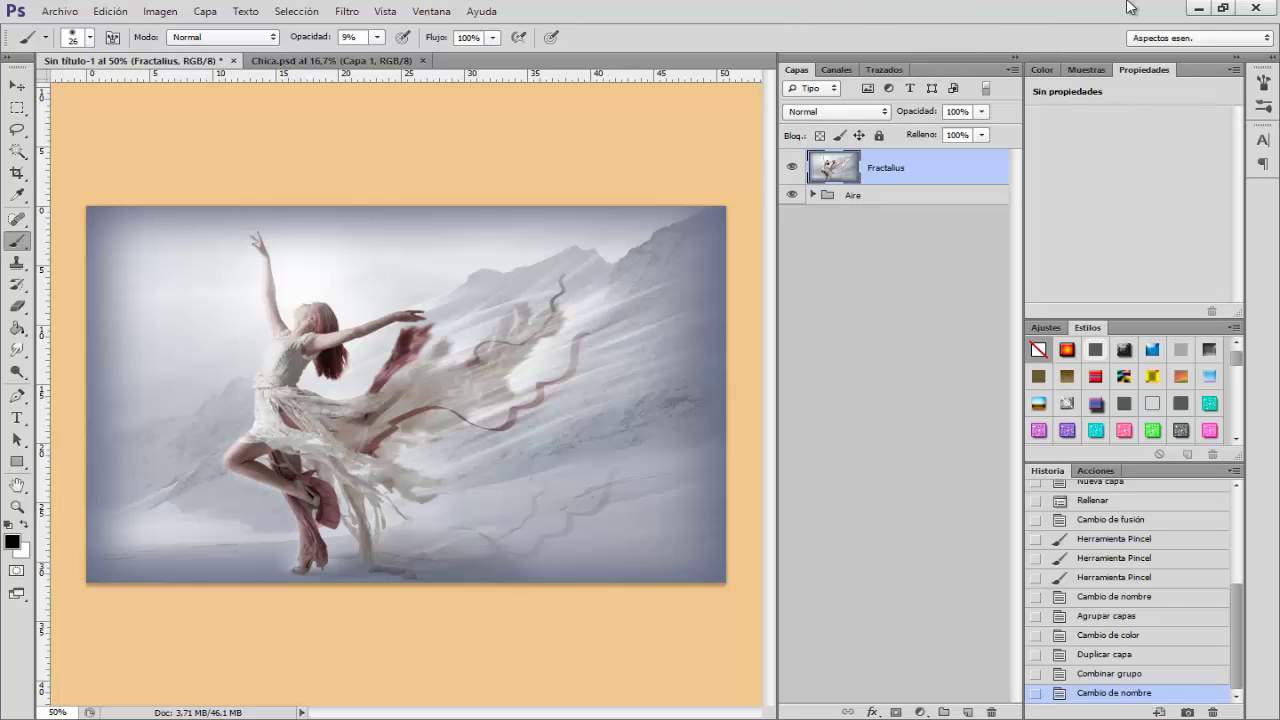
left_click(359, 20)
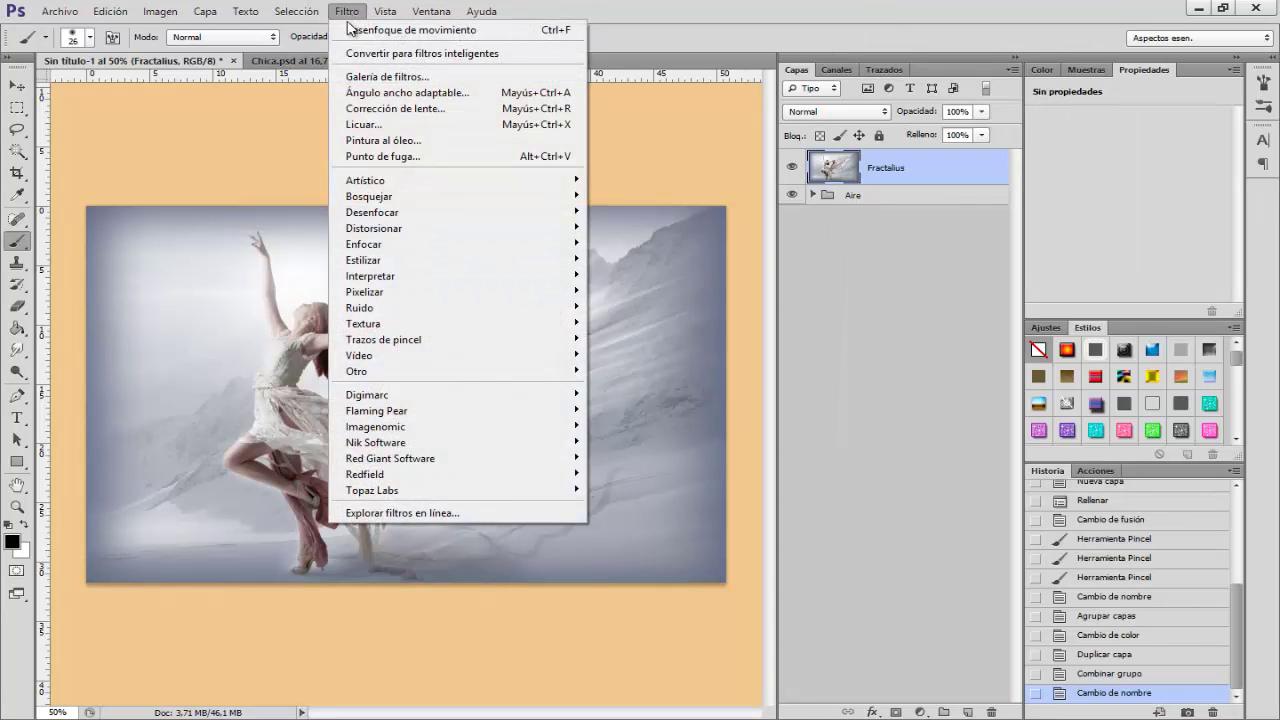
mouse_move(365, 474)
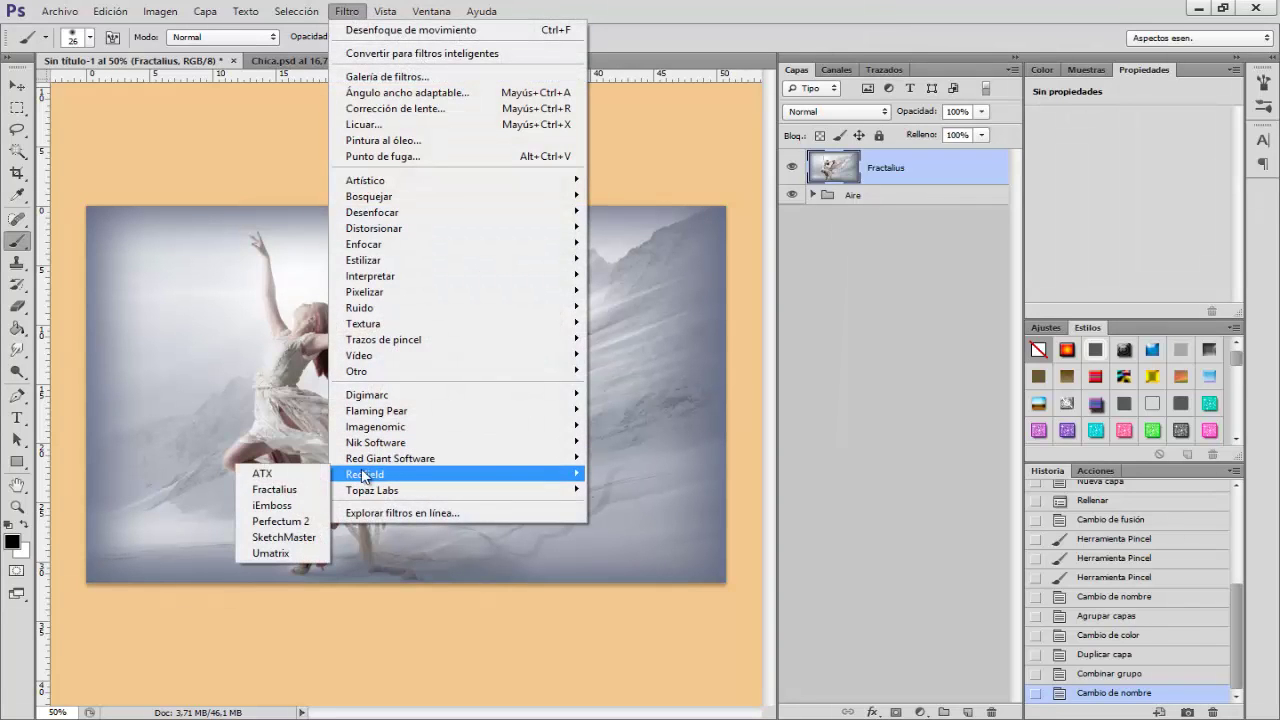
- Apply Redfield Fractalius with Saturation -24 and Brightness -30
left_click(303, 491)
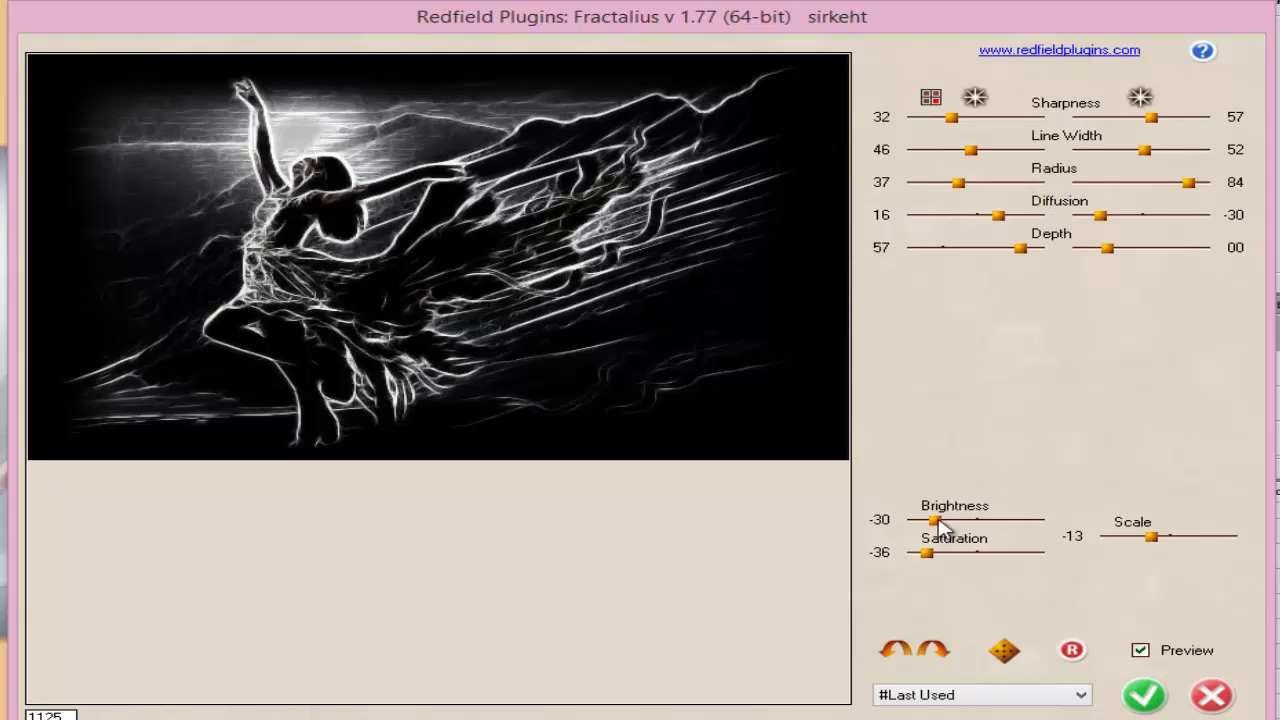
left_click_drag(938, 556, 980, 556)
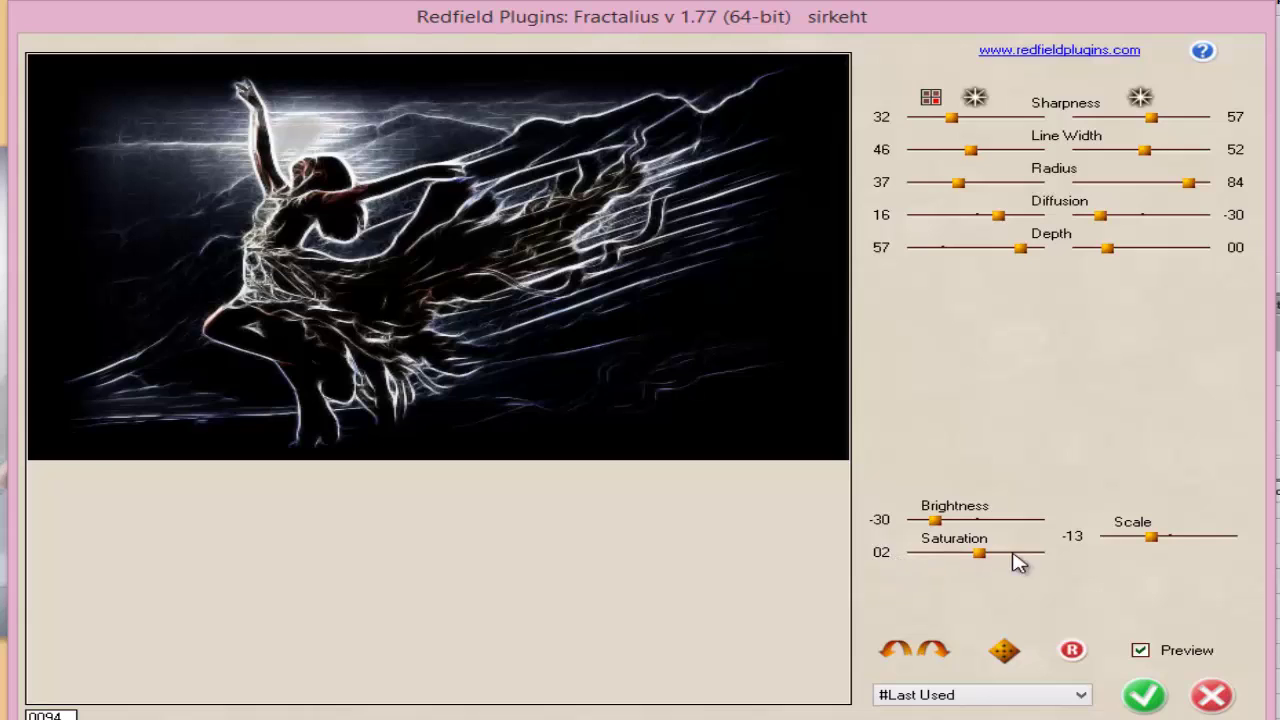
left_click_drag(975, 554, 951, 556)
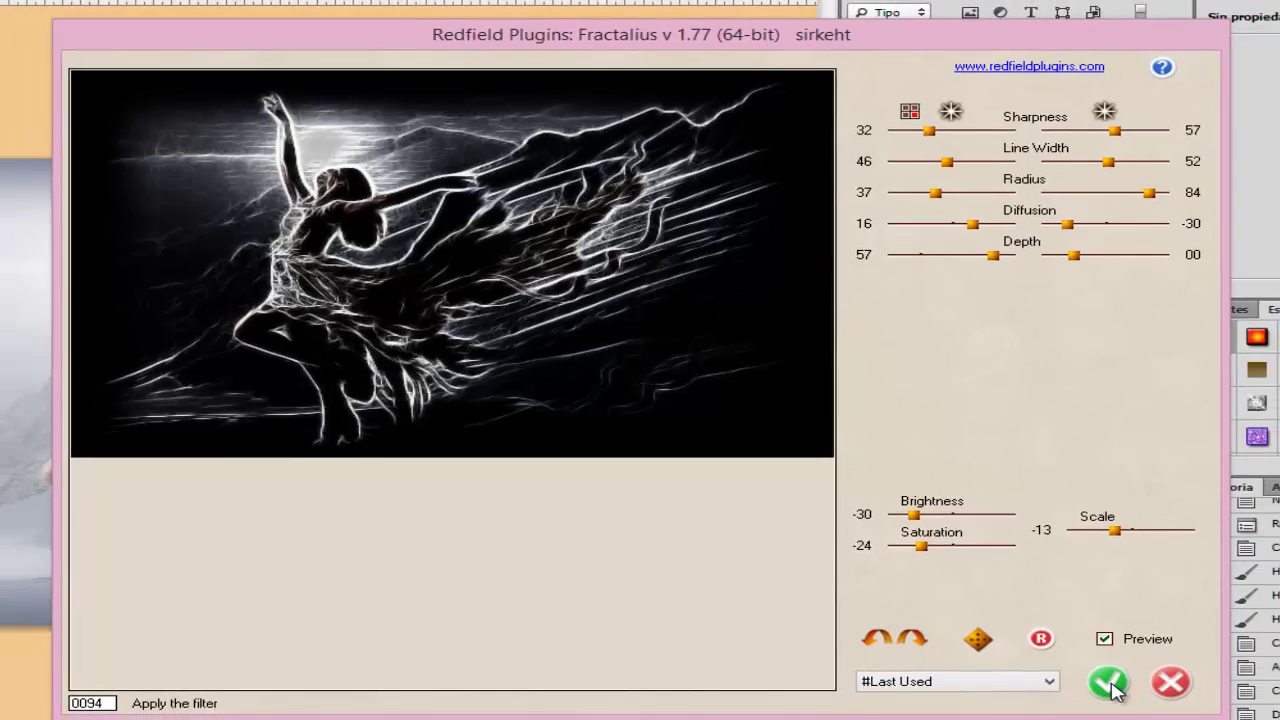
left_click(1110, 684)
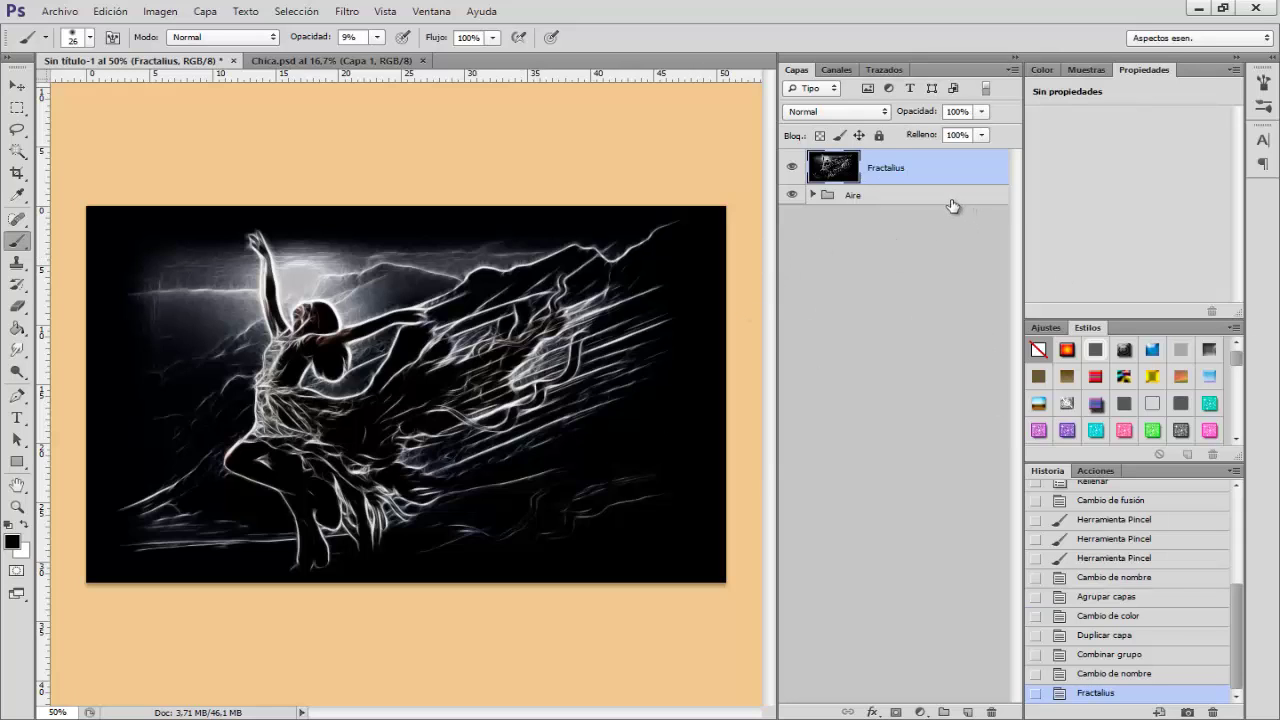
- Set the Fractalius layer's blend mode to Trama (Screen)
left_click(813, 112)
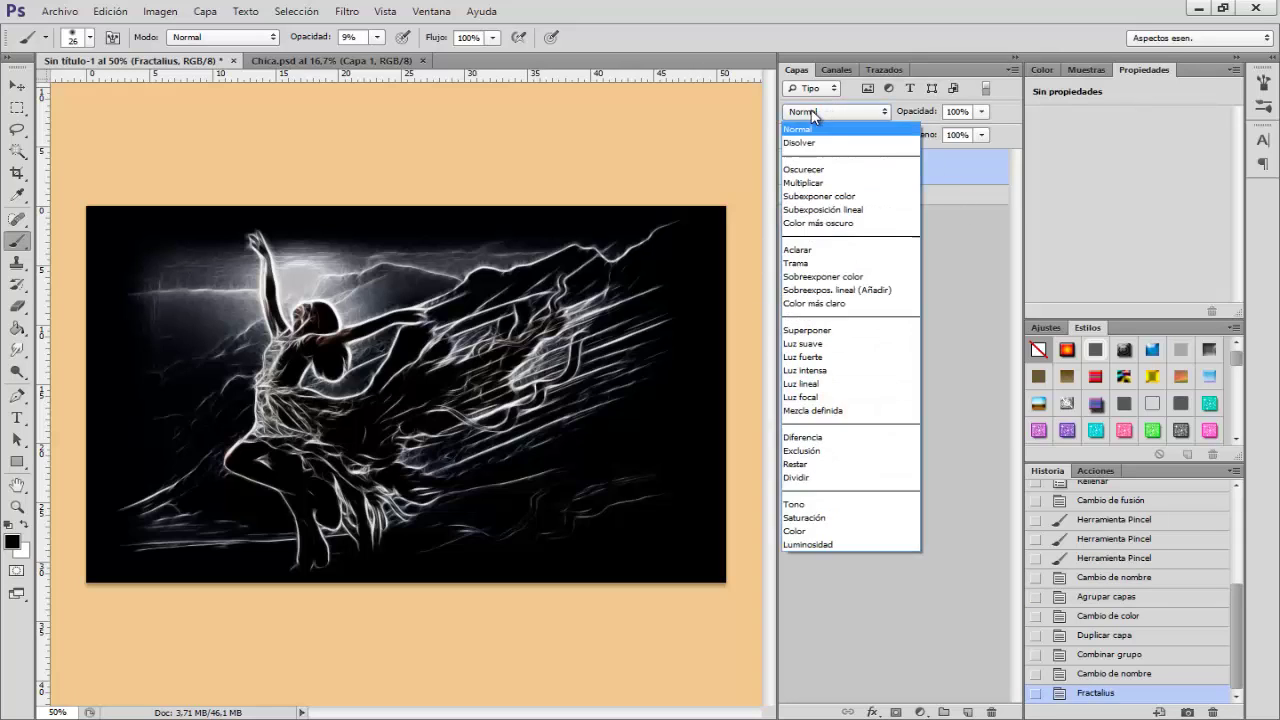
left_click(825, 264)
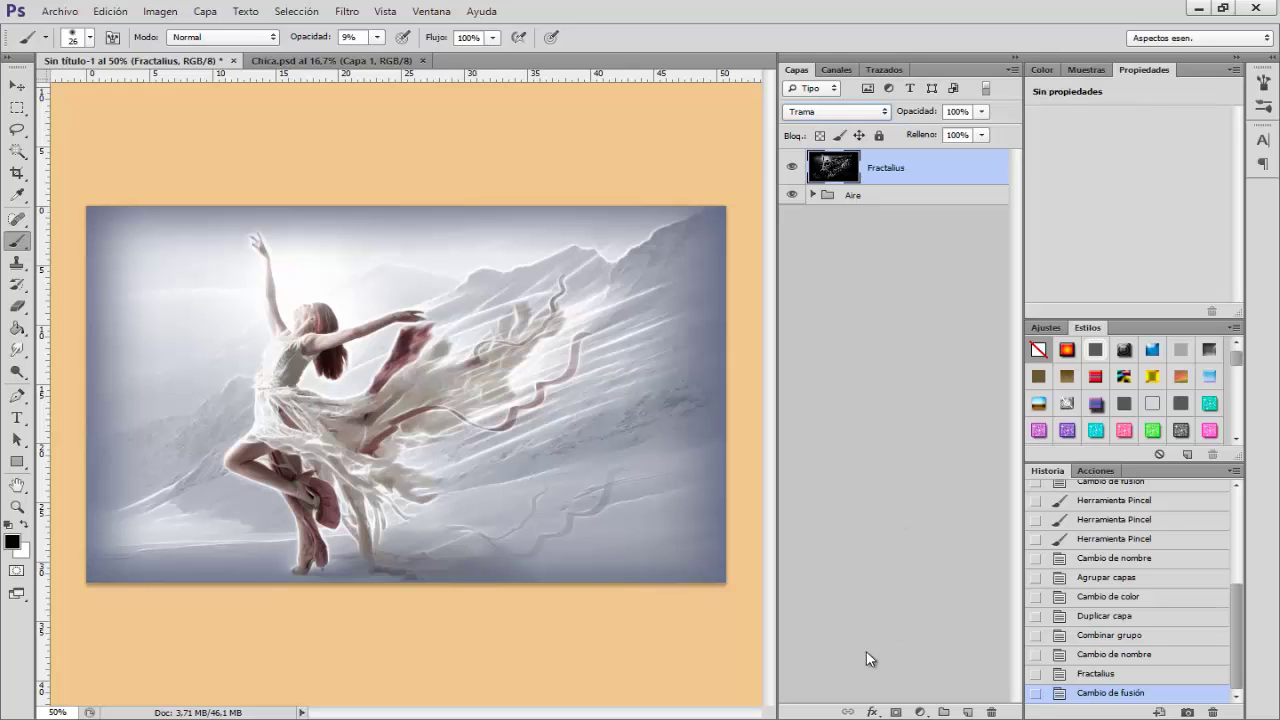
key("alt")
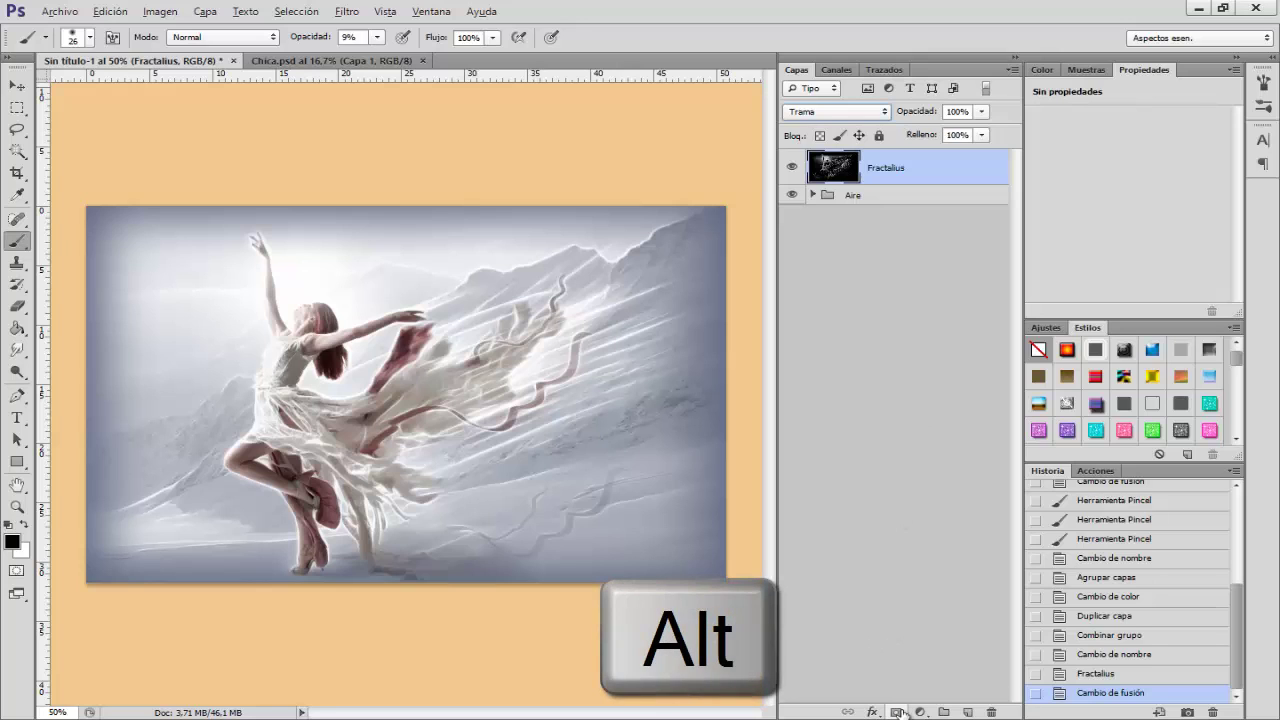
- Add a black mask to Fractalius and set a soft 35 px brush at 45% opacity
left_click(896, 712, "alt")
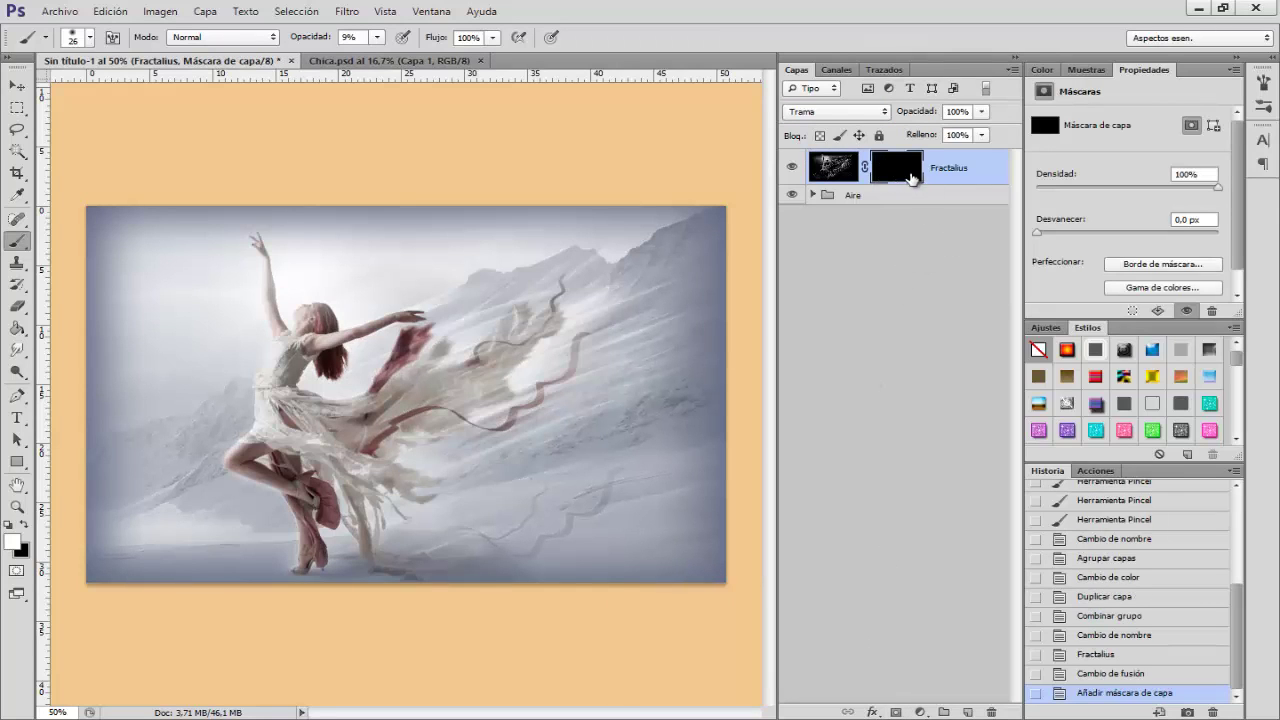
key("ctrl+i")
key("ctrl+i")
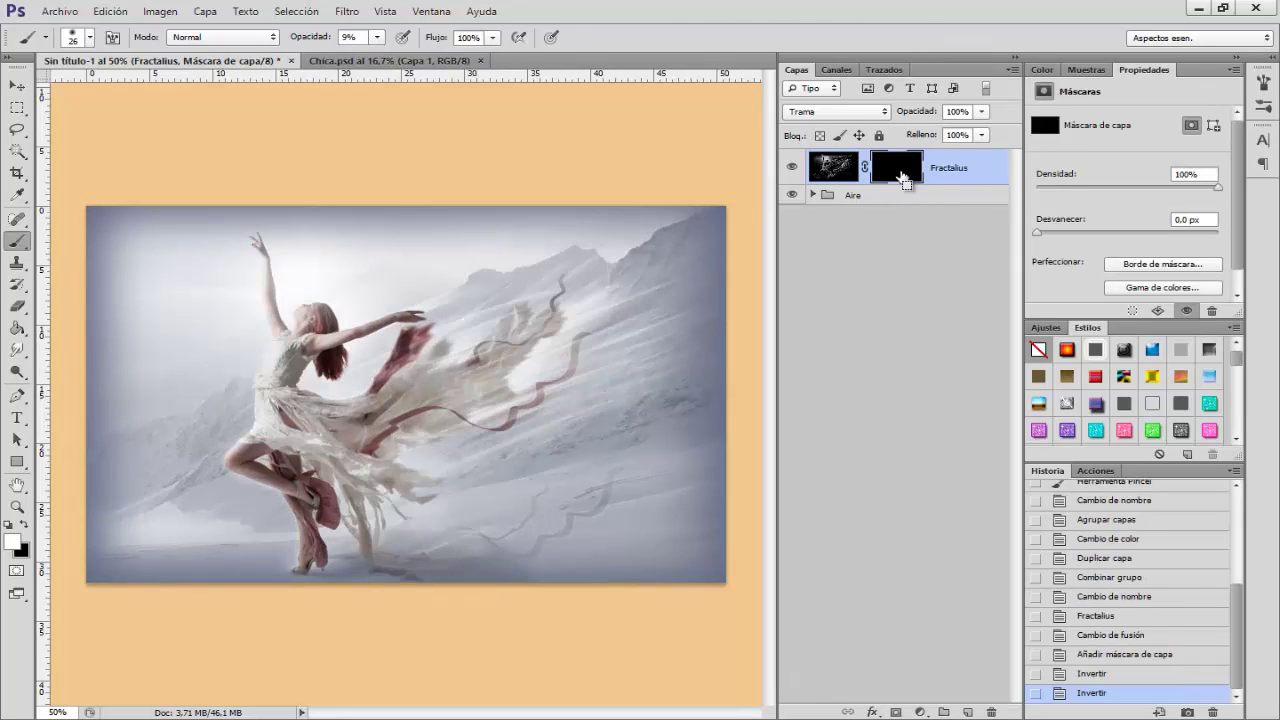
key("ctrl+i")
key("ctrl+i")
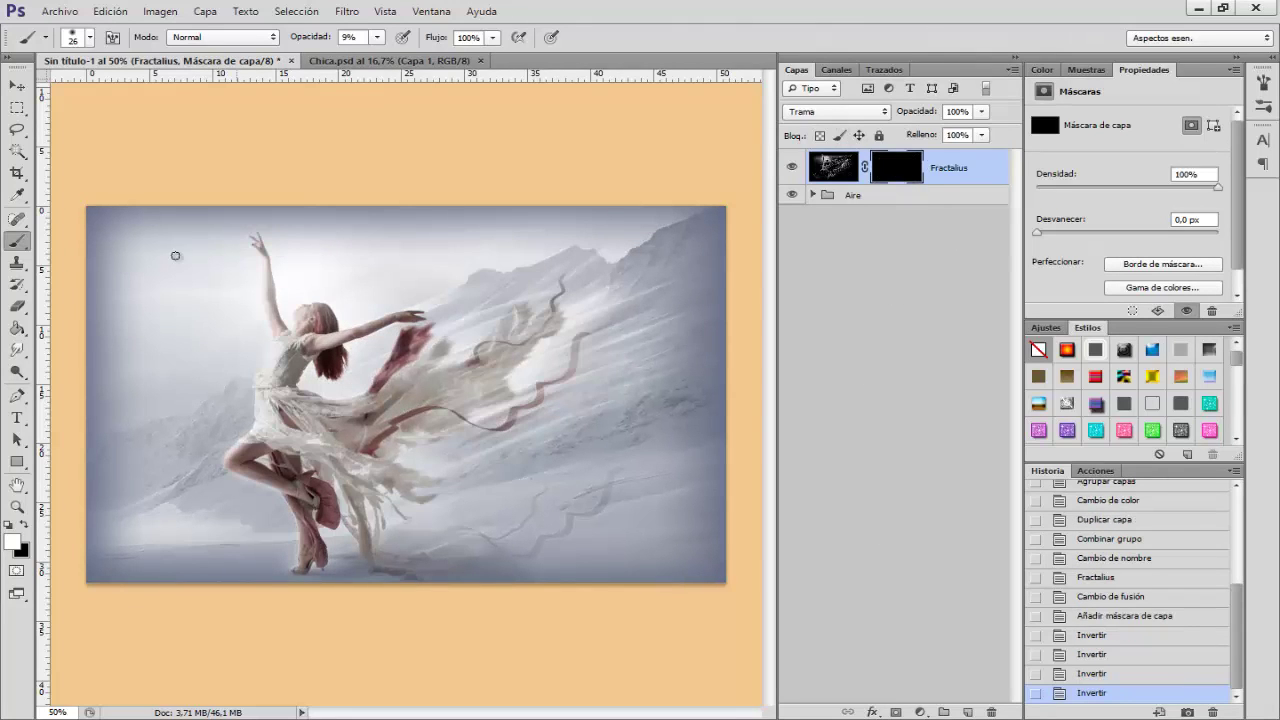
right_click(288, 388)
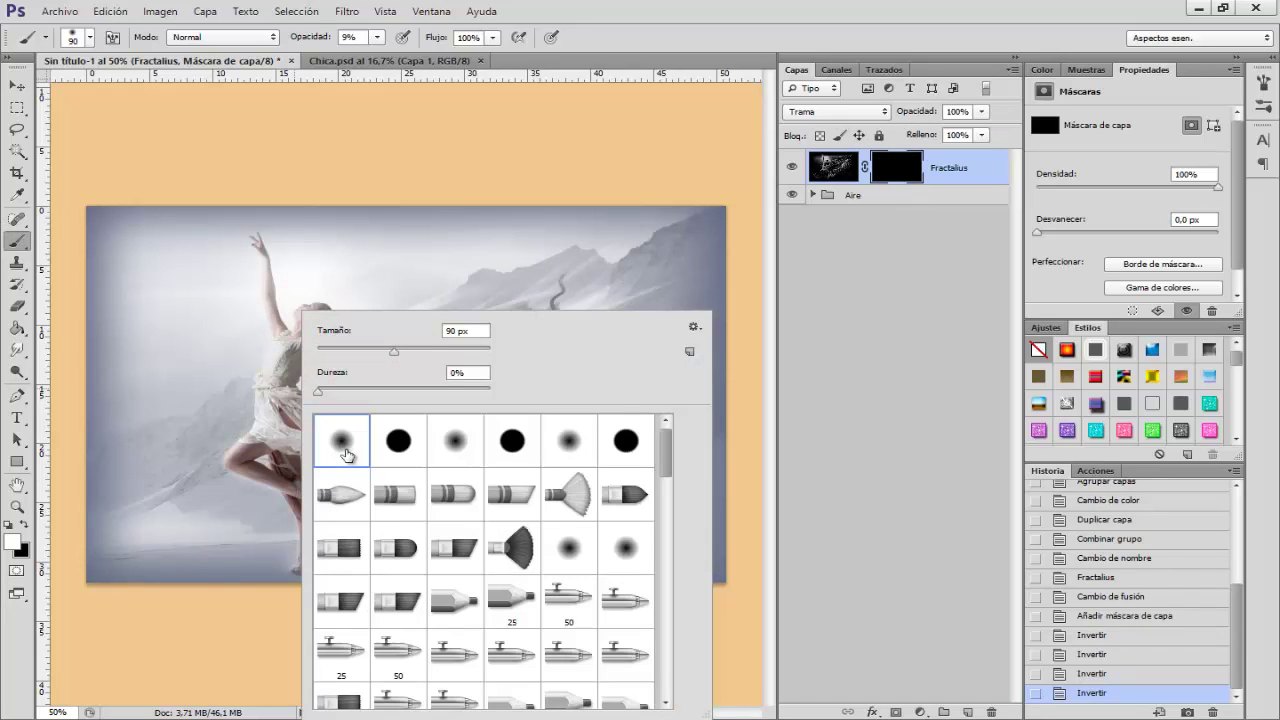
left_click(342, 40)
type("45")
key("Return")
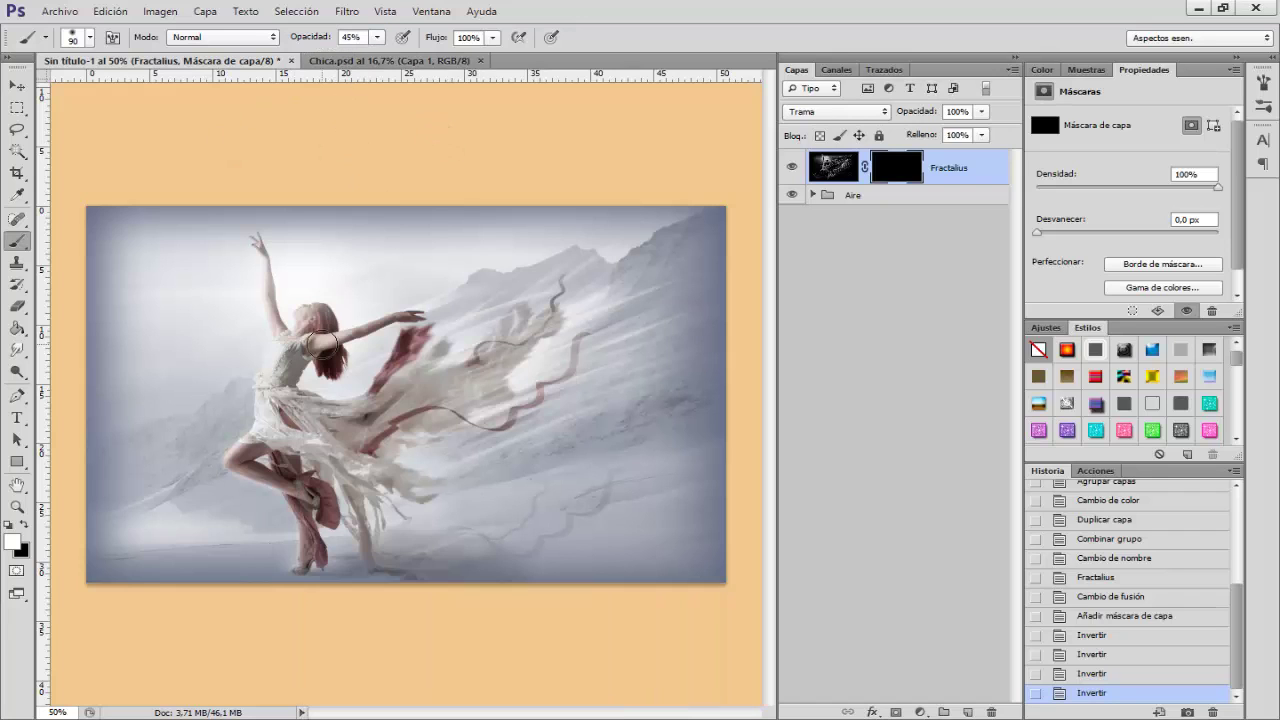
key("ctrl+plus")
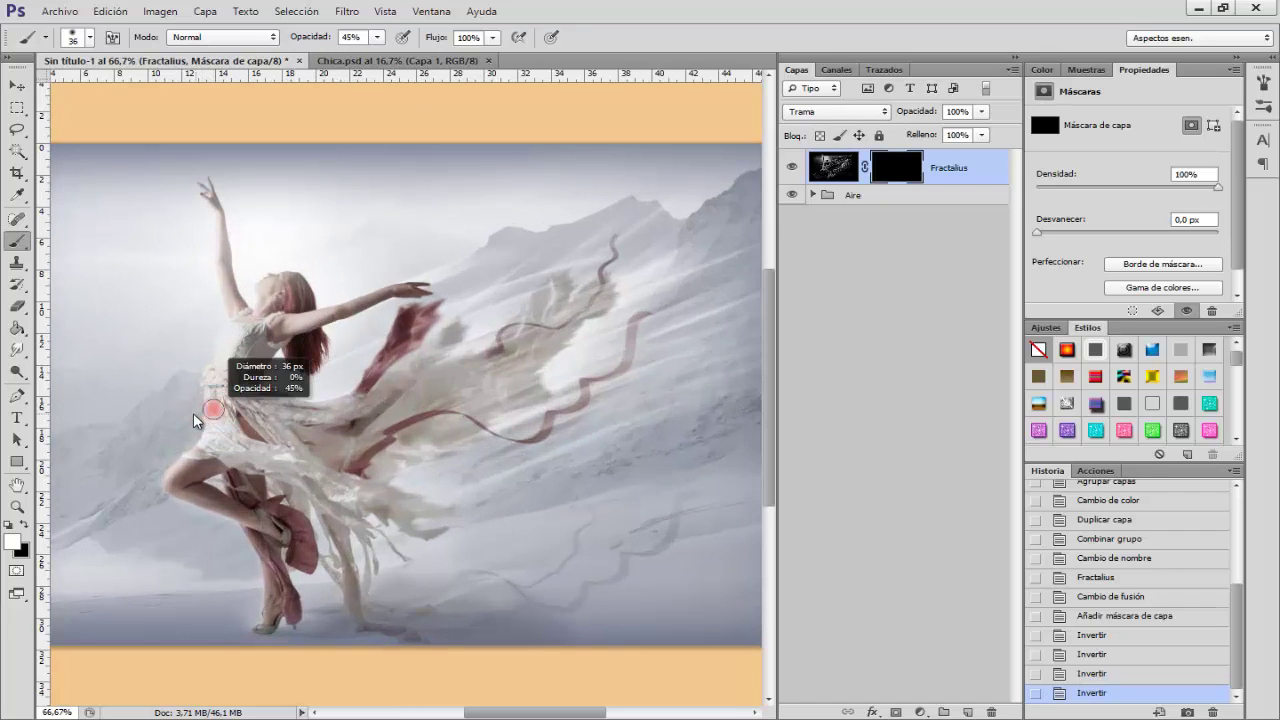
left_click_drag(203, 420, 193, 413)
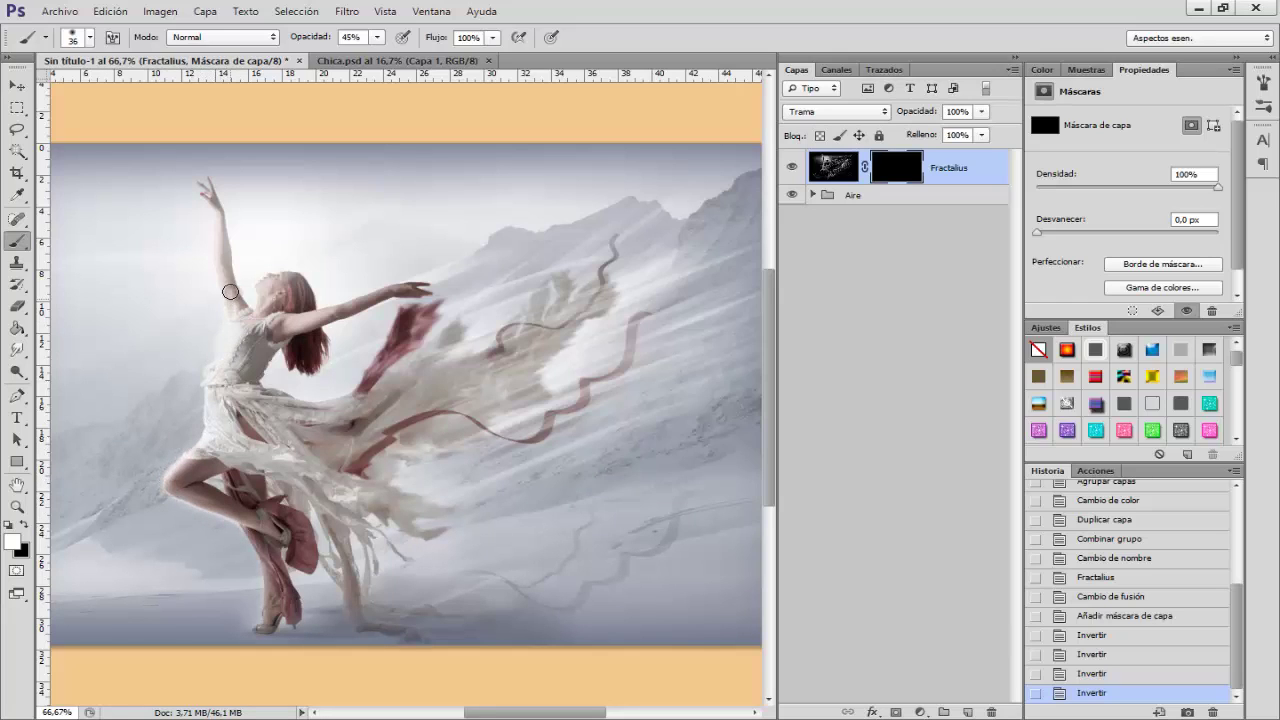
- Paint white on the mask to reveal the glow over arm, shoulder, dress and legs
left_click_drag(204, 193, 291, 291)
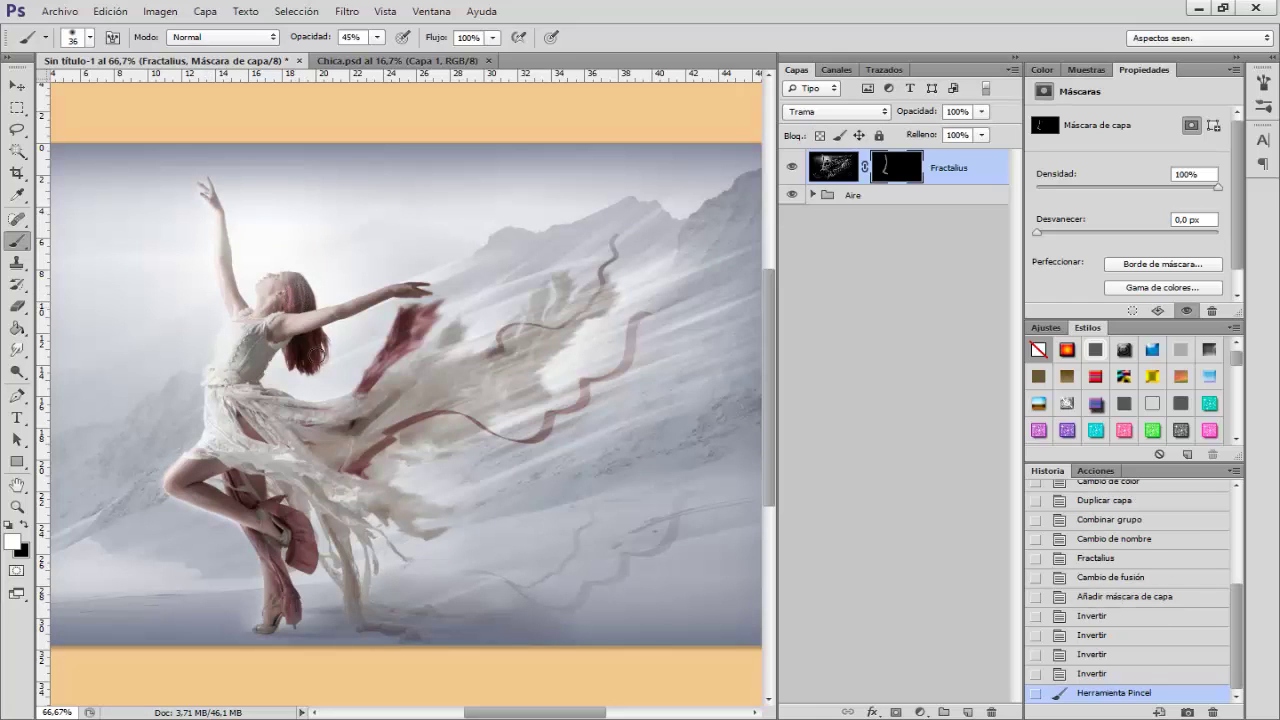
mouse_move(300, 358)
left_mouse_down()
mouse_move(318, 360)
mouse_move(300, 340)
mouse_move(410, 295)
left_mouse_up()
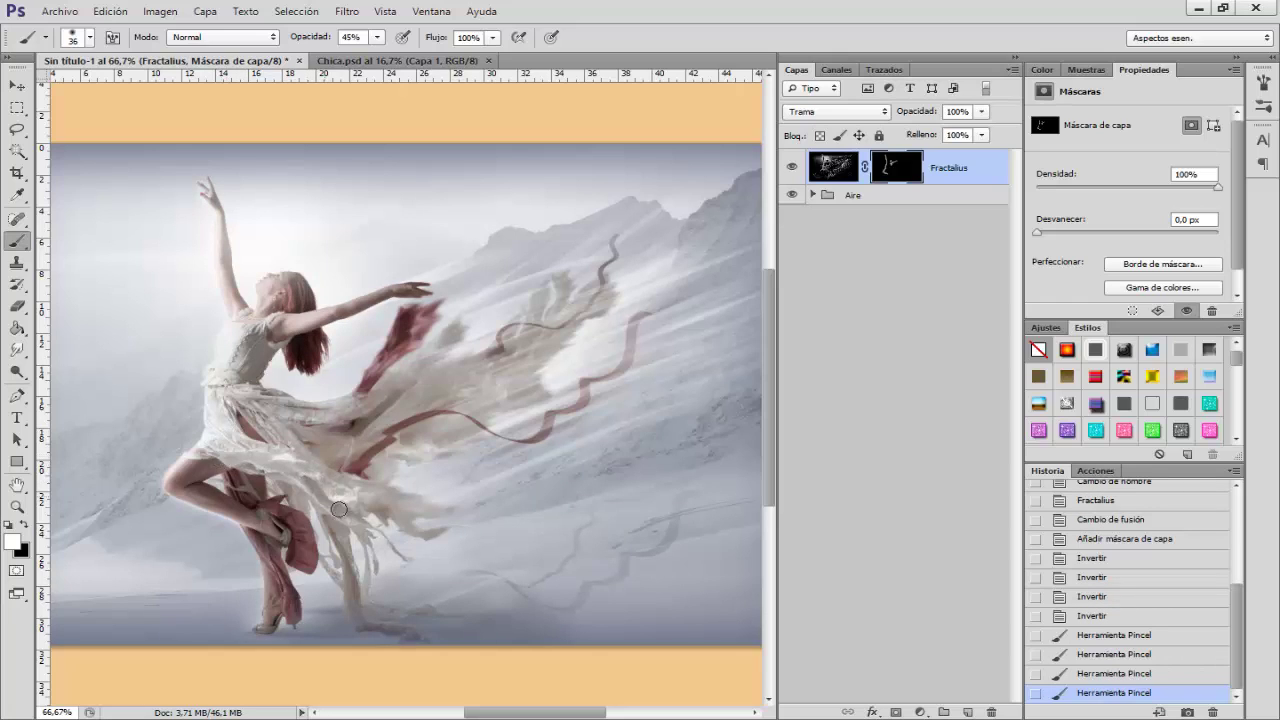
left_click_drag(373, 496, 306, 455)
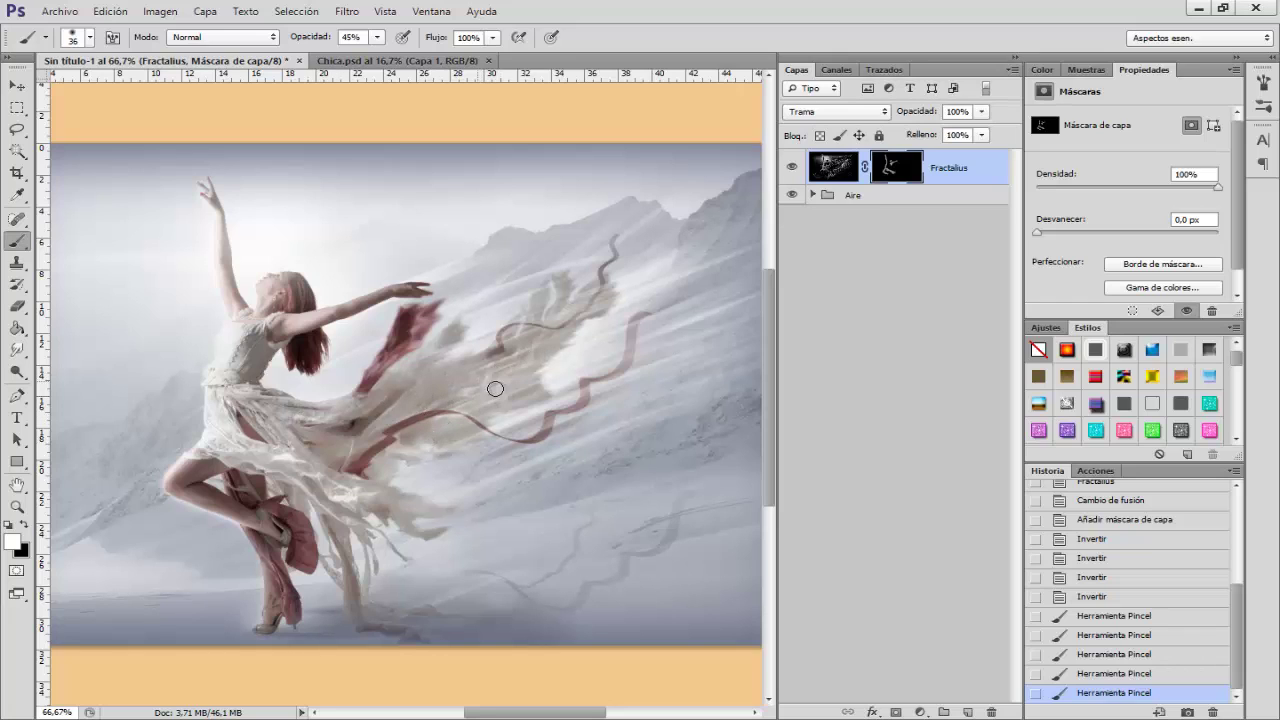
left_click_drag(495, 388, 536, 387)
scroll(277, 505, "down", 2)
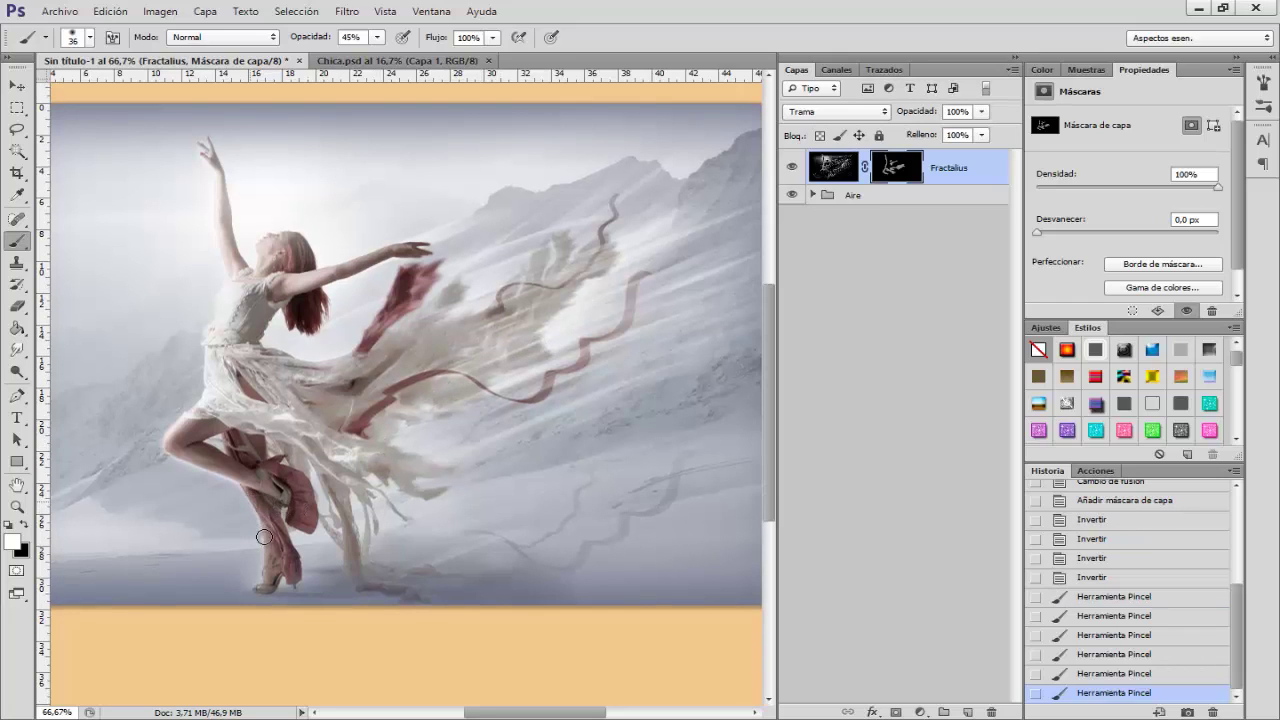
left_click_drag(258, 502, 256, 505)
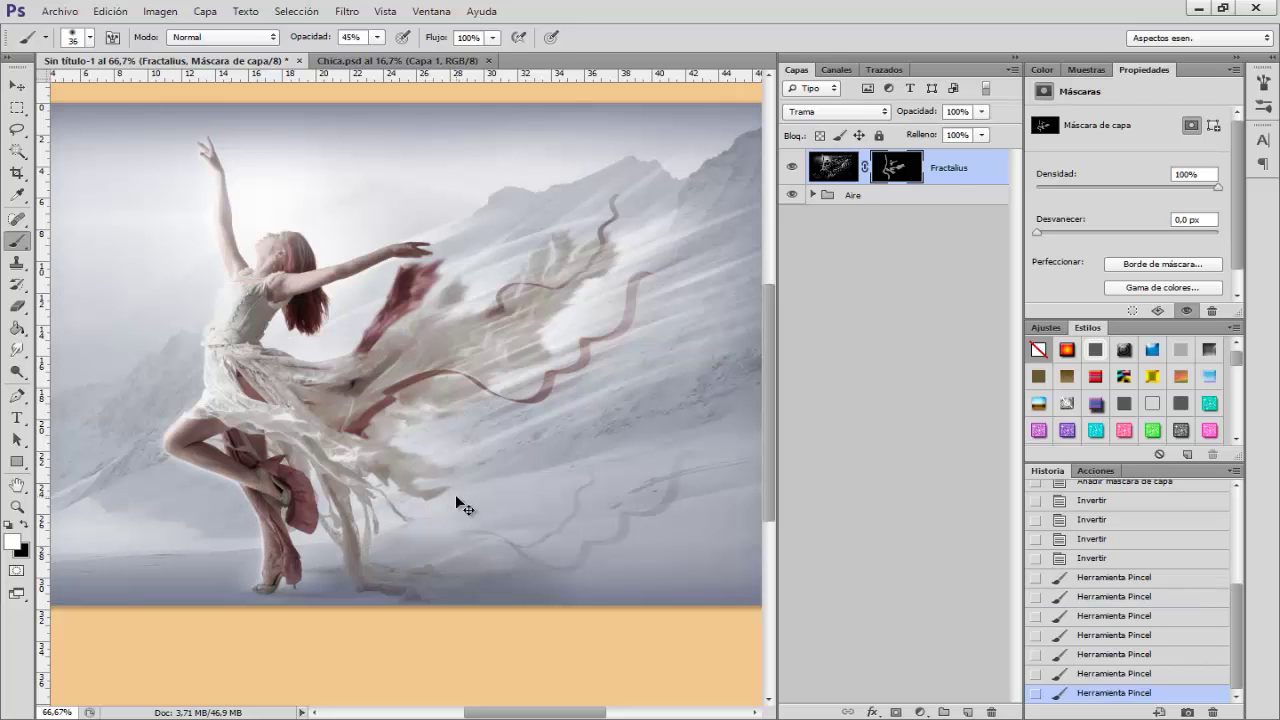
key("ctrl+minus")
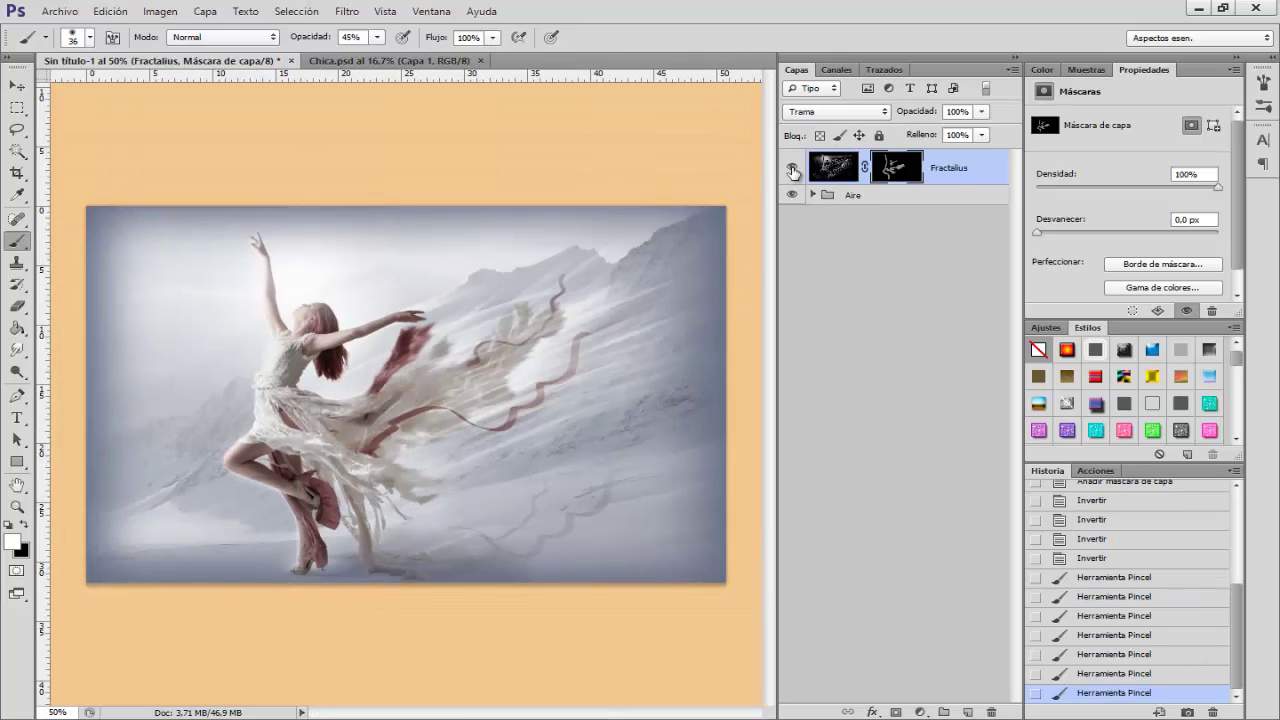
left_click(792, 170)
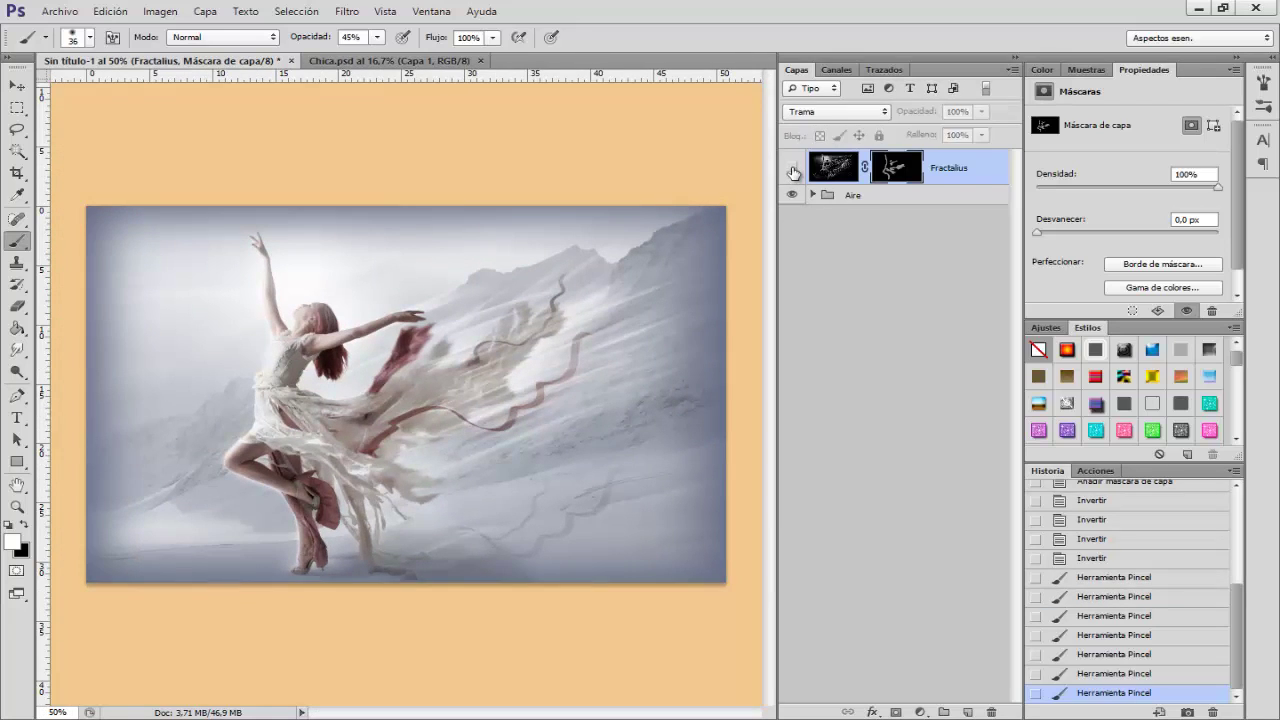
left_click(792, 171)
left_click(792, 170)
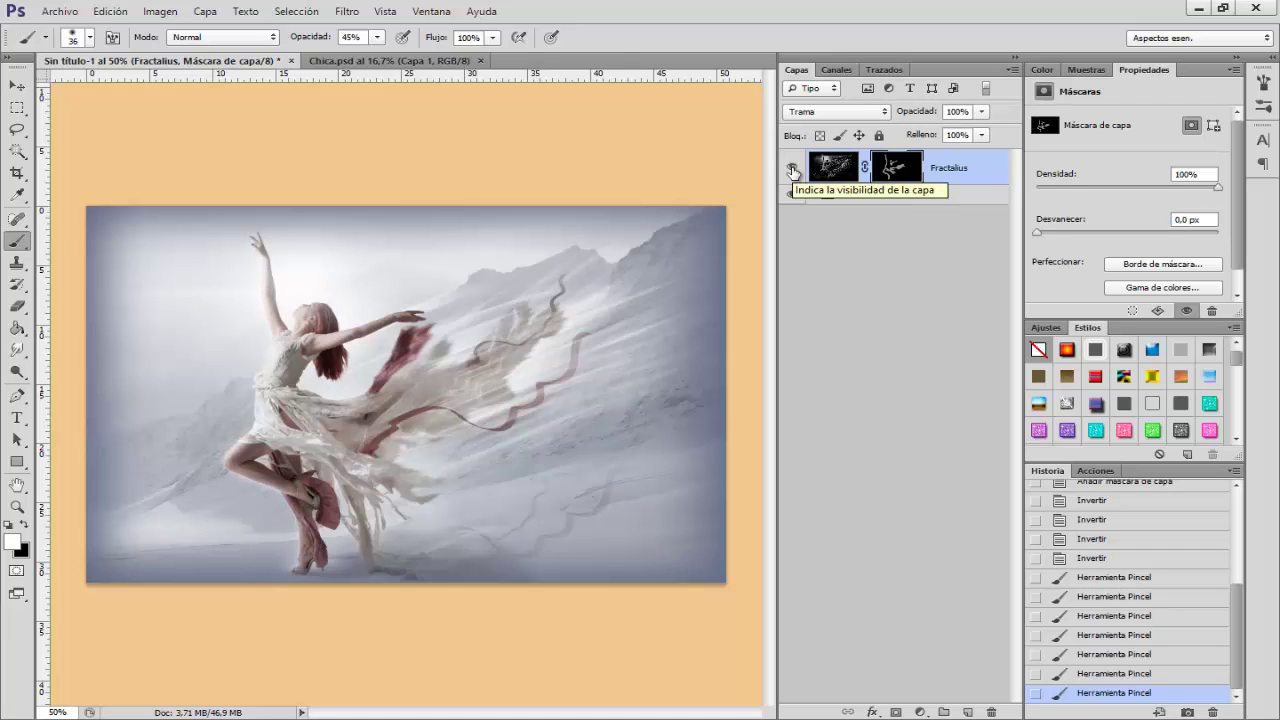
- Dab in more fractal detail on the dancer and check the mask on its own
key("ctrl+plus")
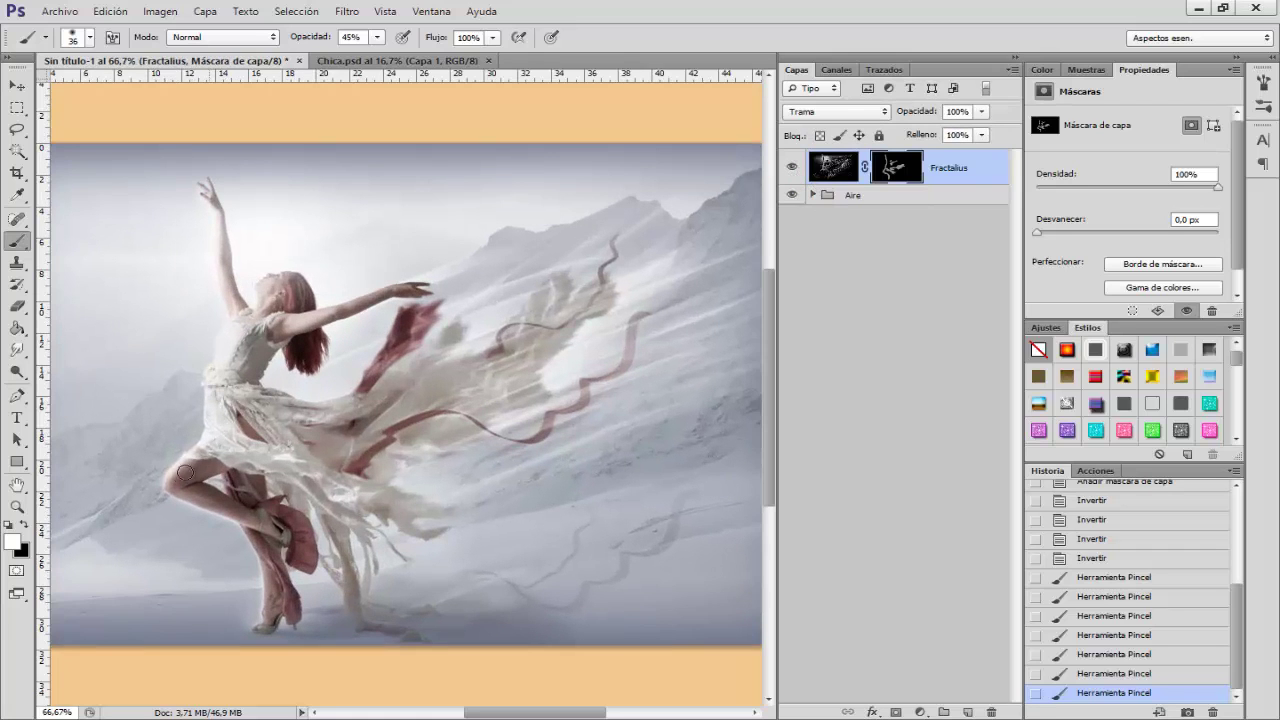
left_click(232, 518)
left_click(290, 524)
left_click(268, 338)
left_click(447, 304)
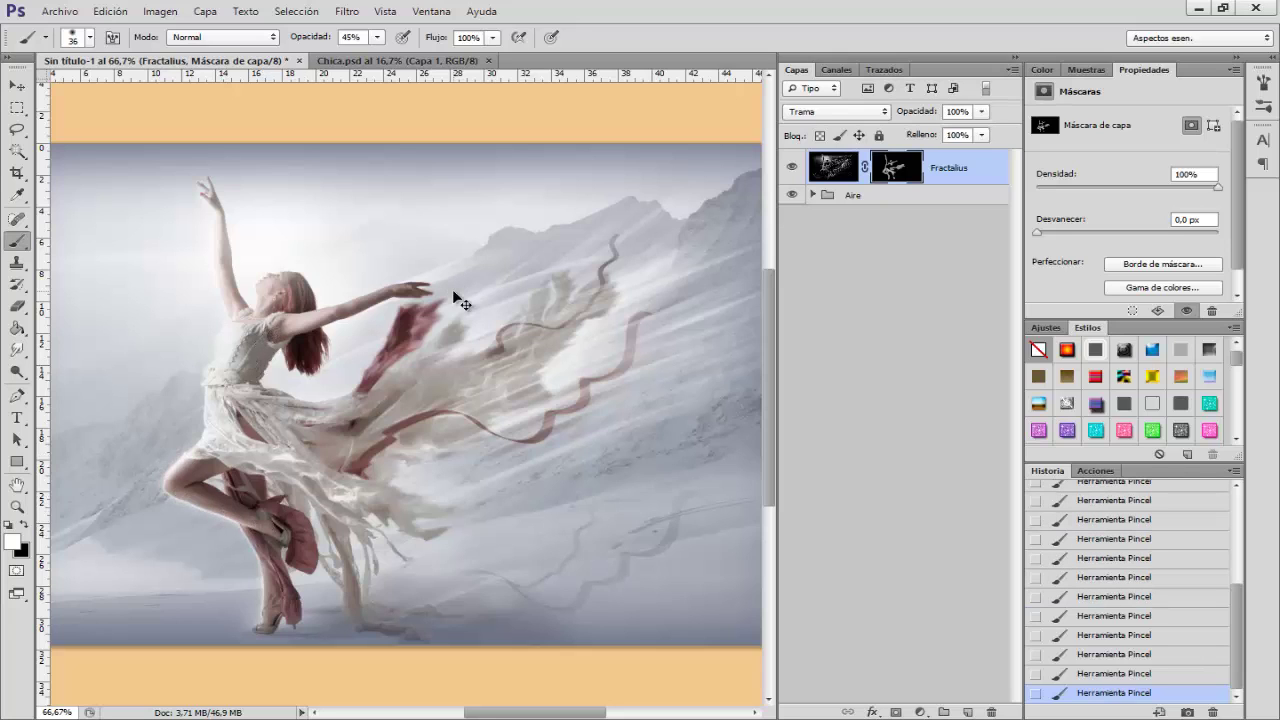
key("ctrl+minus")
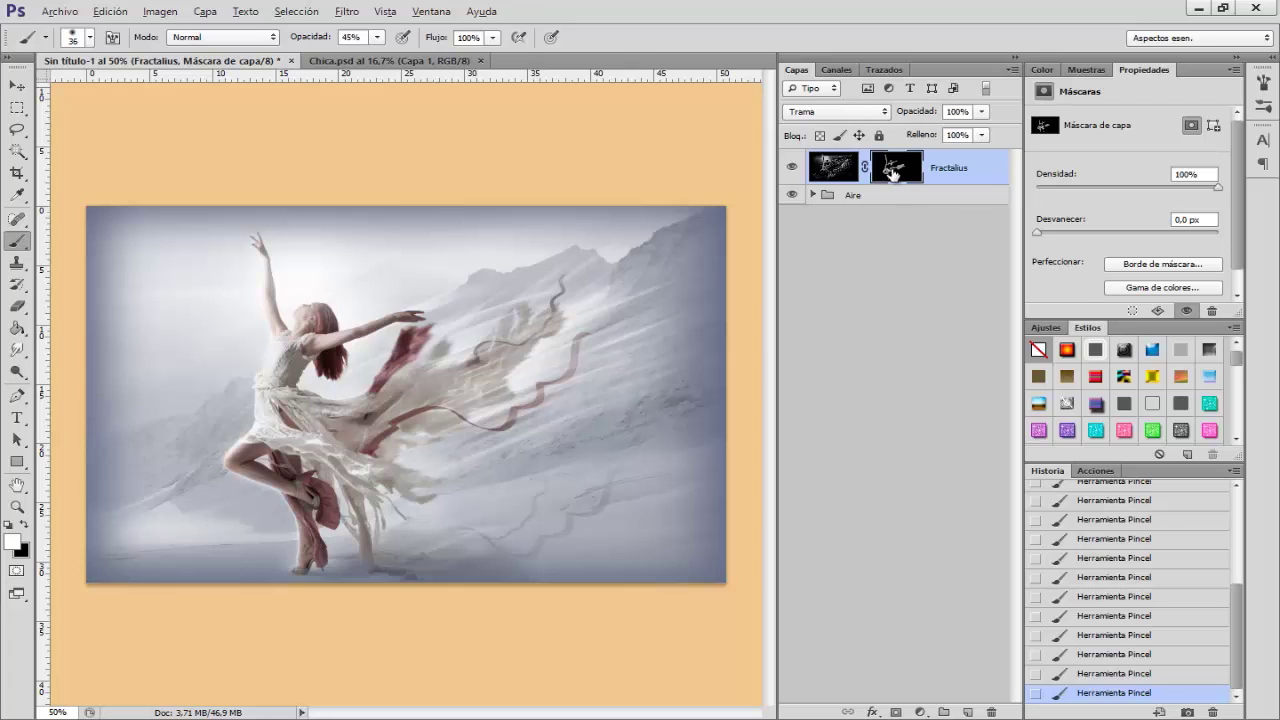
left_click(892, 172, "alt")
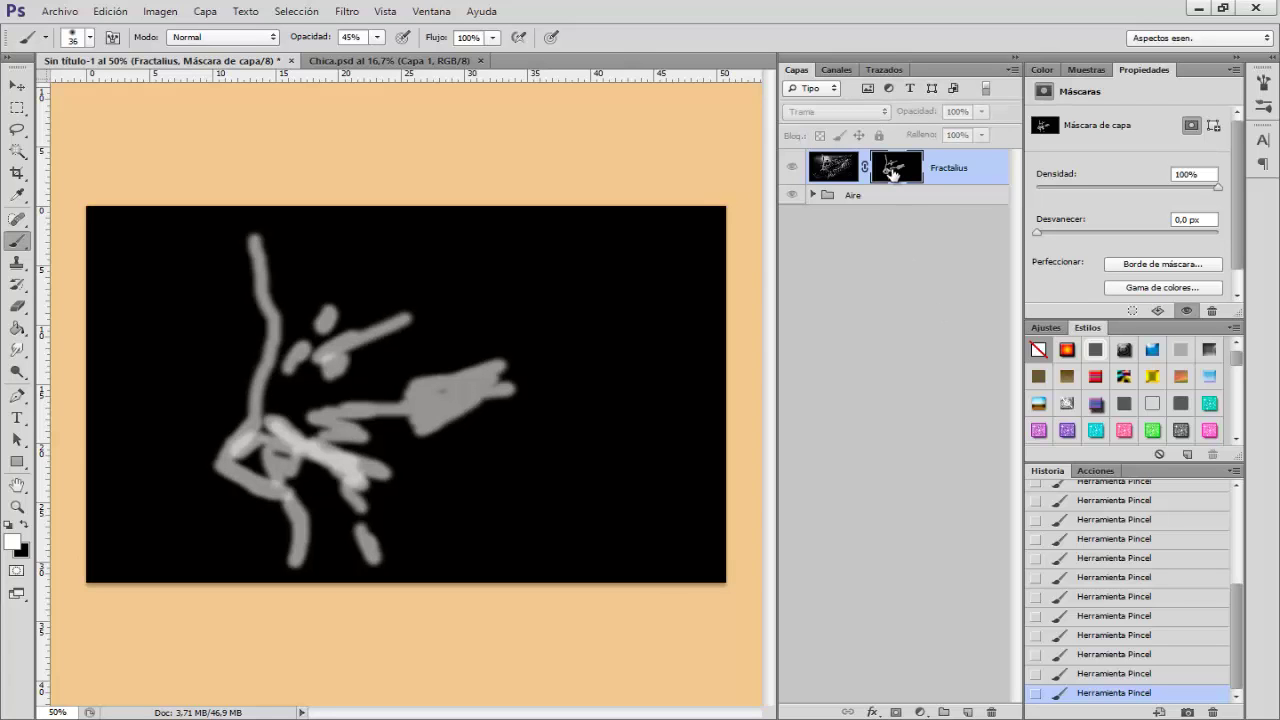
left_click(892, 172, "alt")
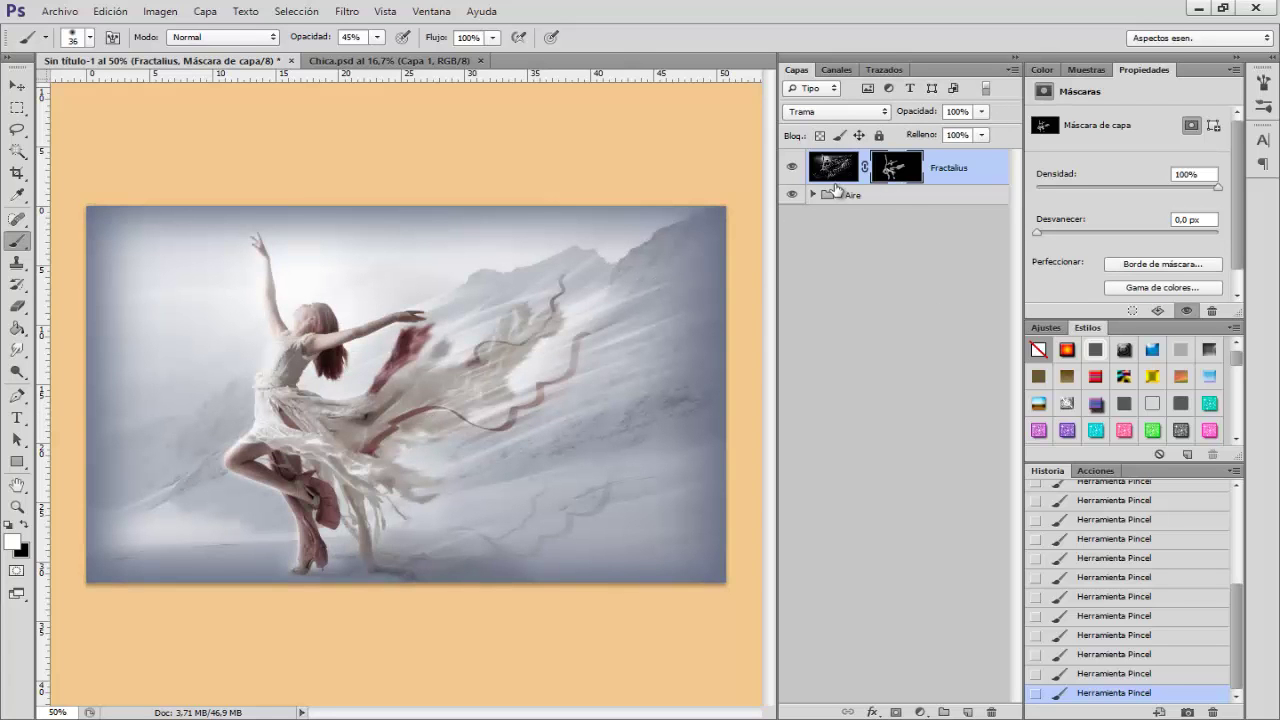
- With Fractalius hidden, stamp all visible layers into a new merged layer
left_click(791, 168)
left_click(791, 168)
left_click(822, 192)
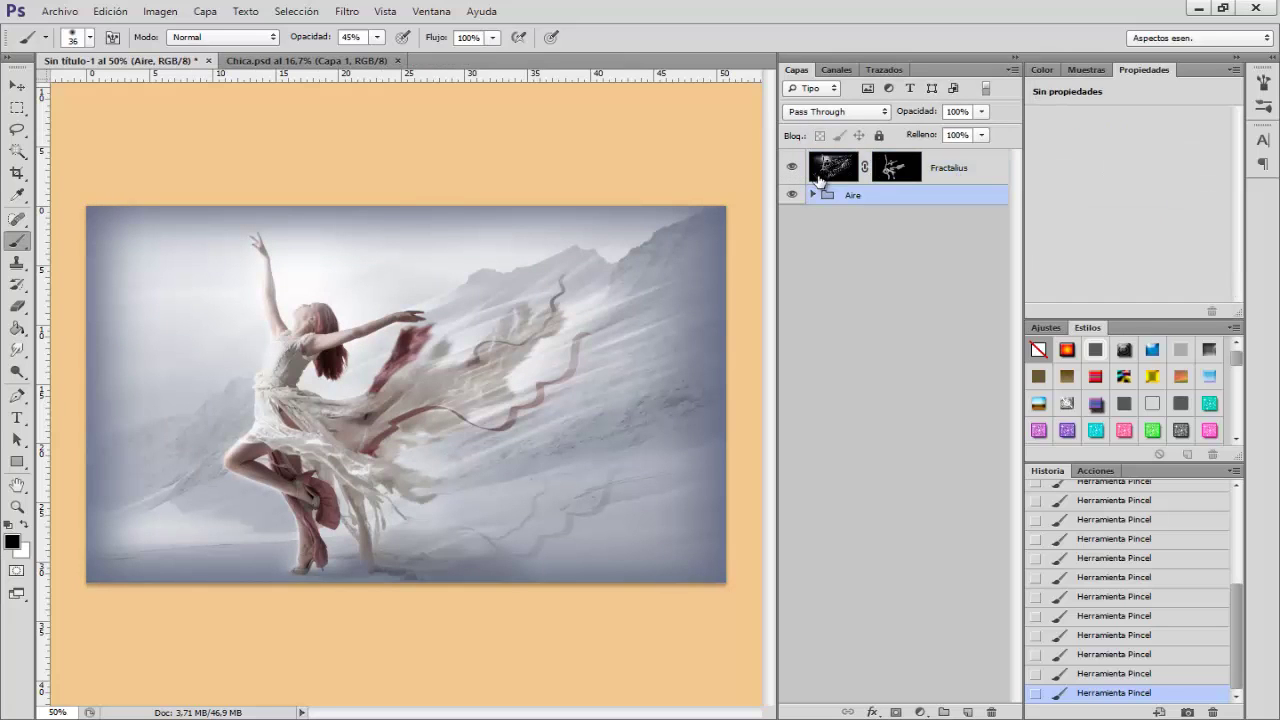
left_click(944, 170)
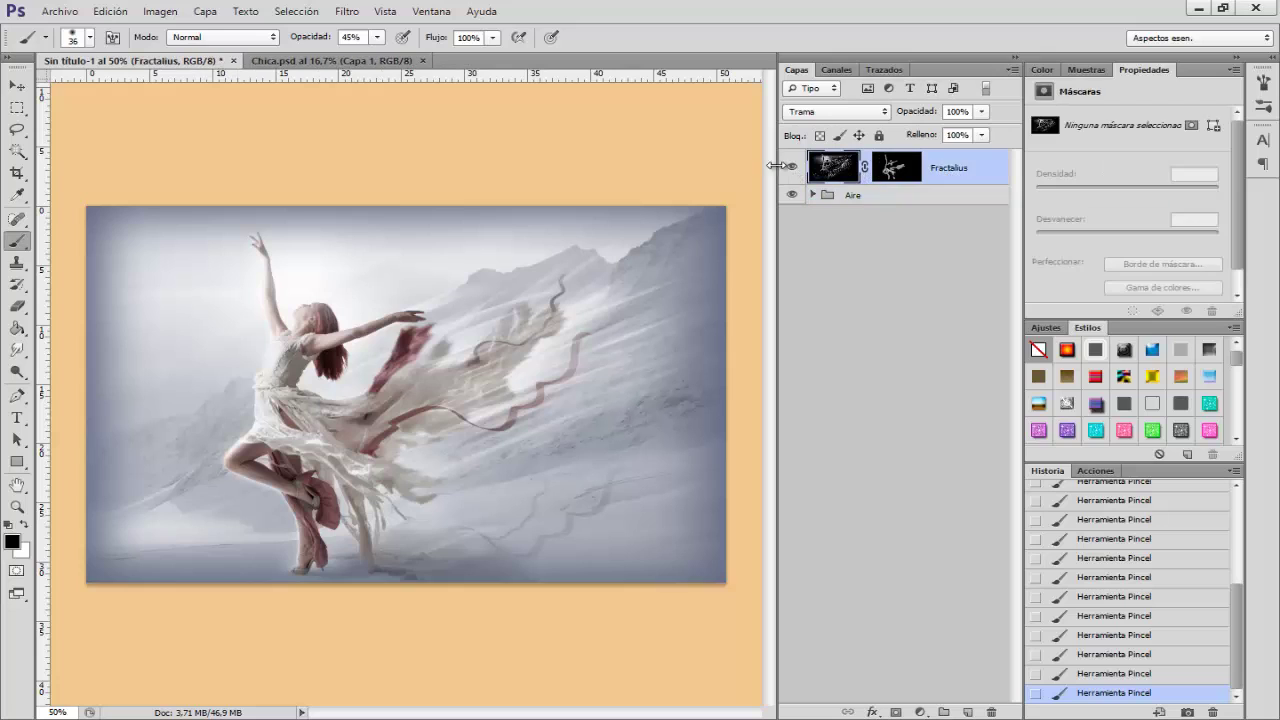
left_click(791, 167)
left_click(846, 200)
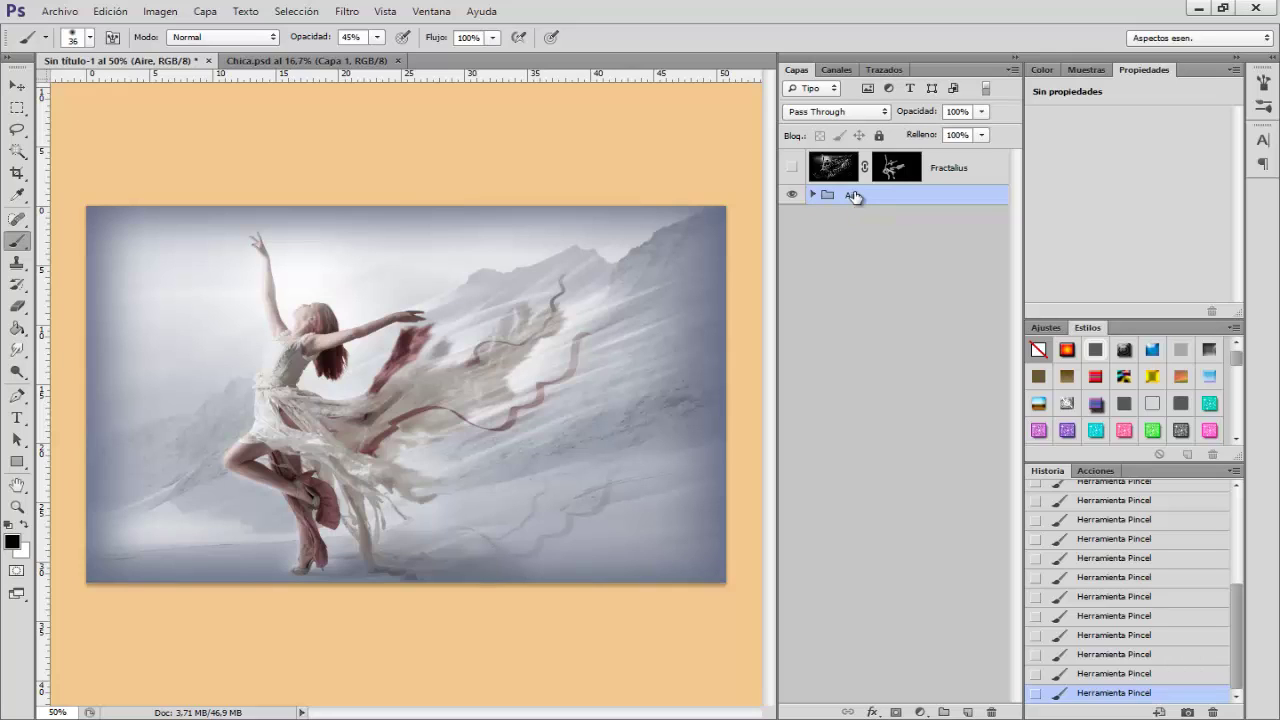
key("ctrl+shift+alt+e")
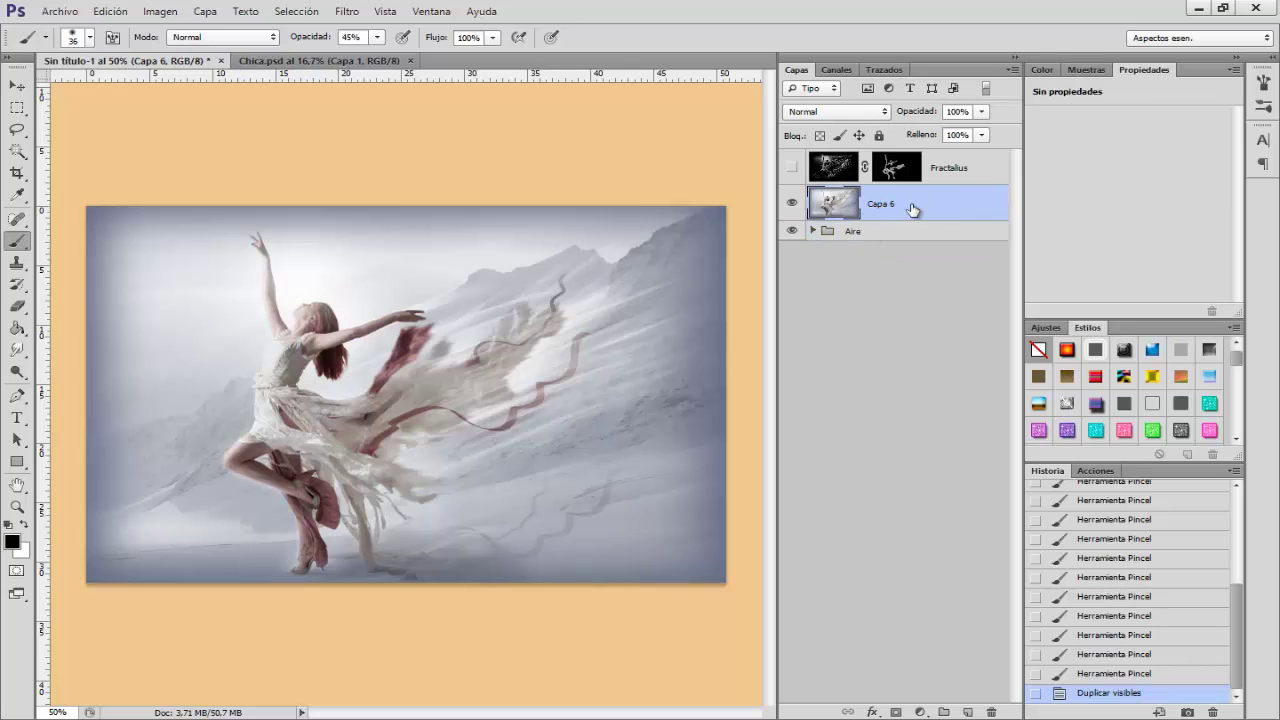
- Move the merged layer above Fractalius and rename it HDR
left_click_drag(912, 210, 906, 168)
left_click(791, 205)
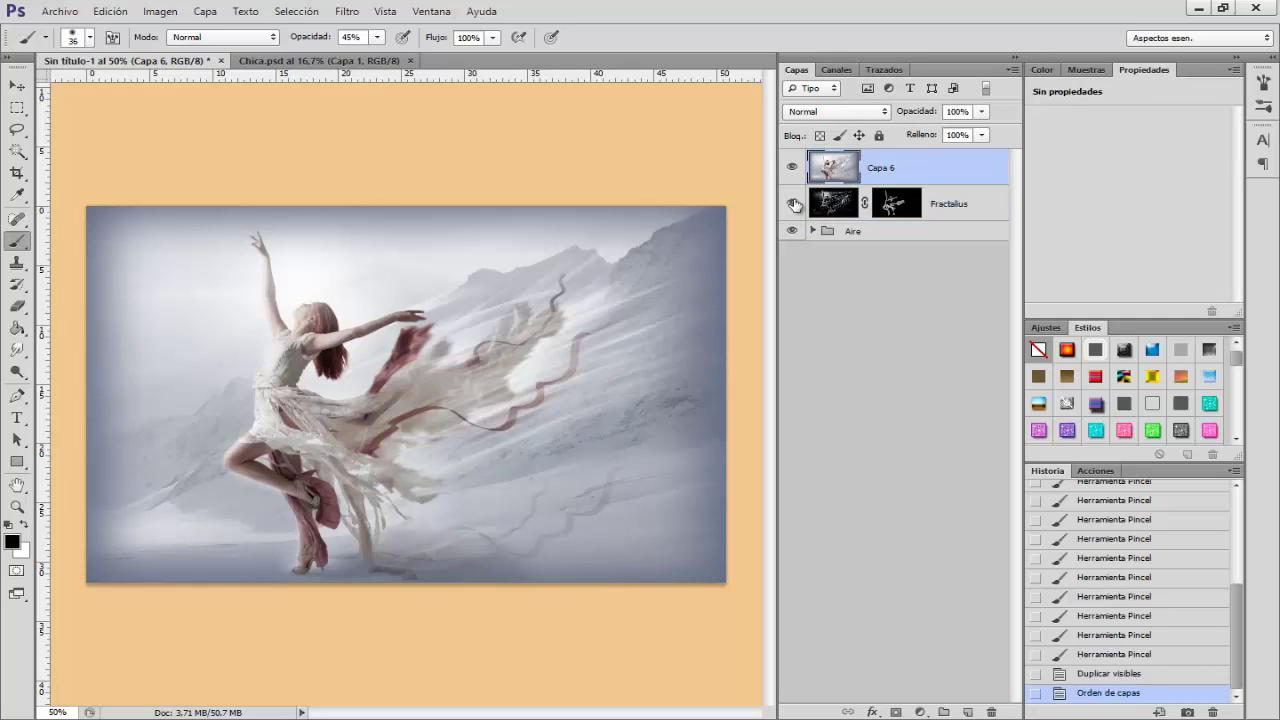
double_click(883, 168)
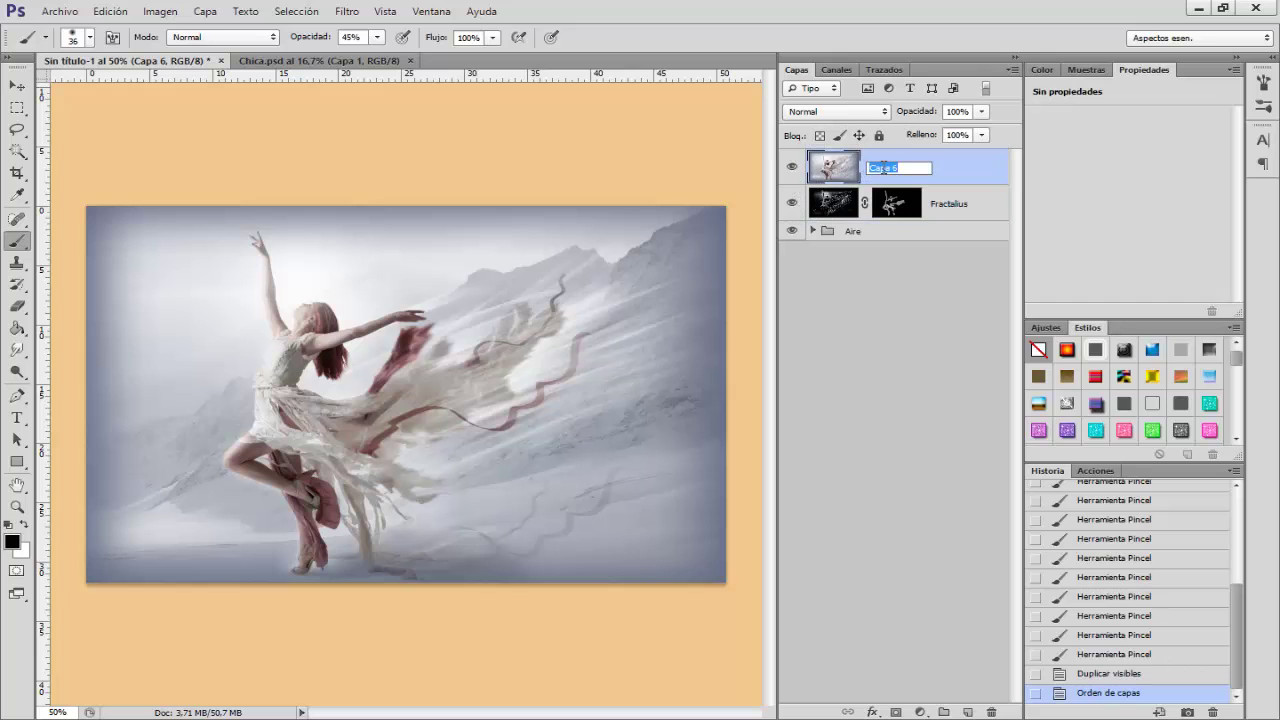
type("HDR")
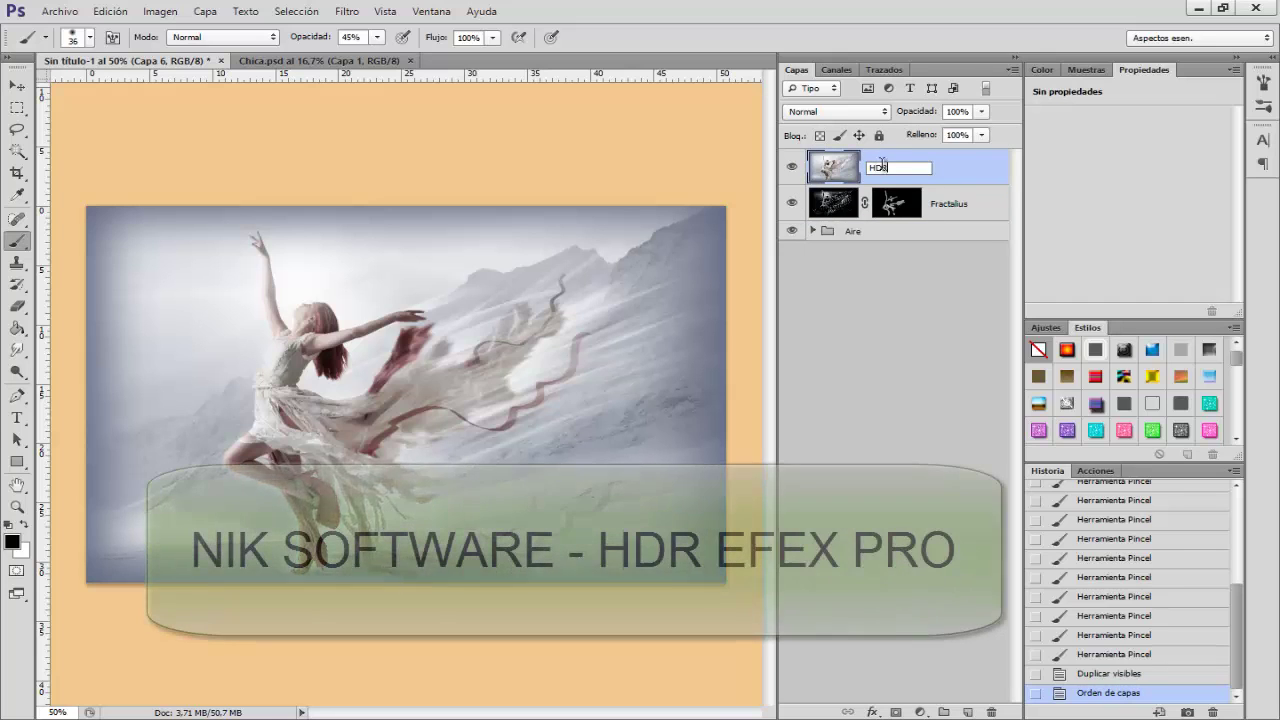
key("Return")
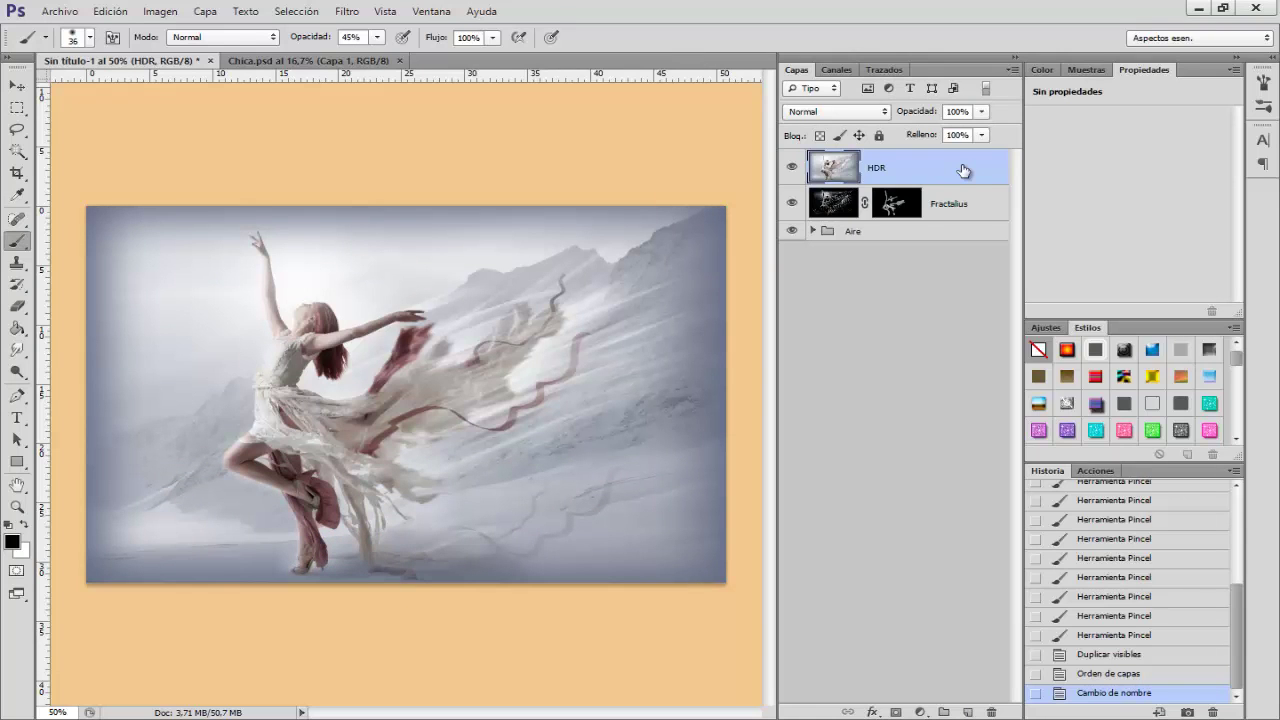
- Launch Nik Software's HDR Efex Pro on the HDR layer from the Filtro menu
left_click(160, 11)
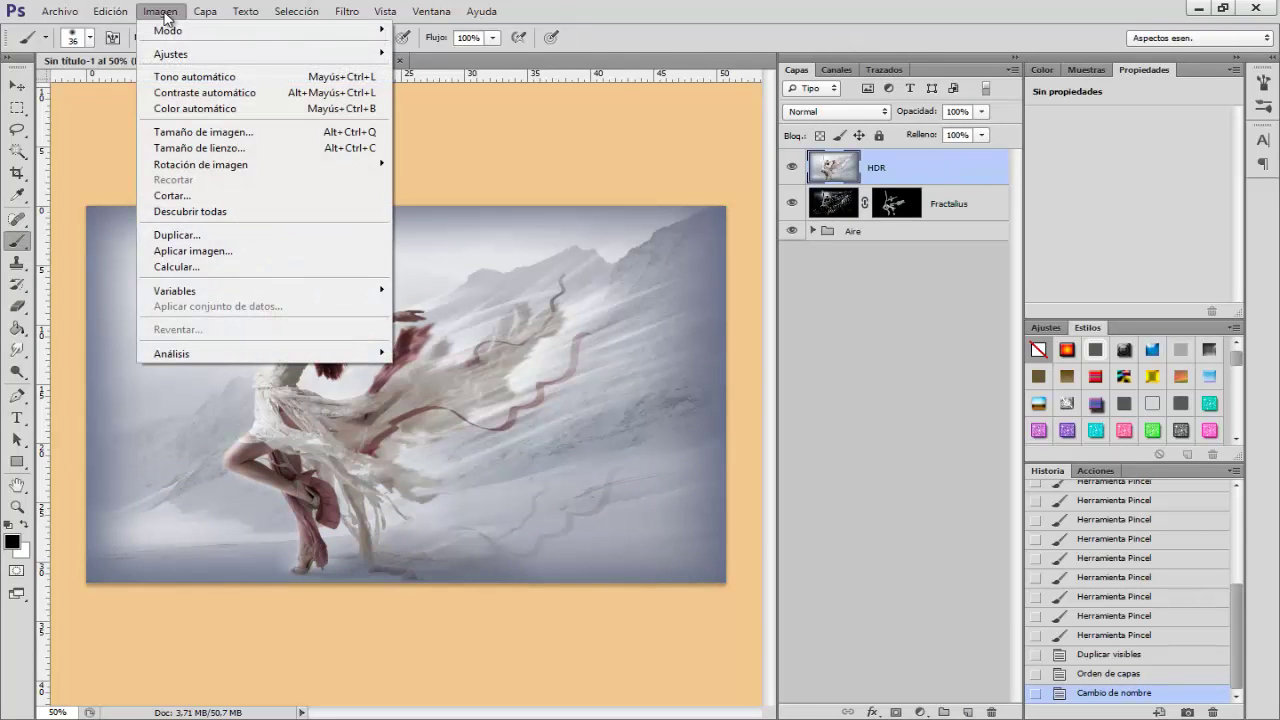
mouse_move(171, 54)
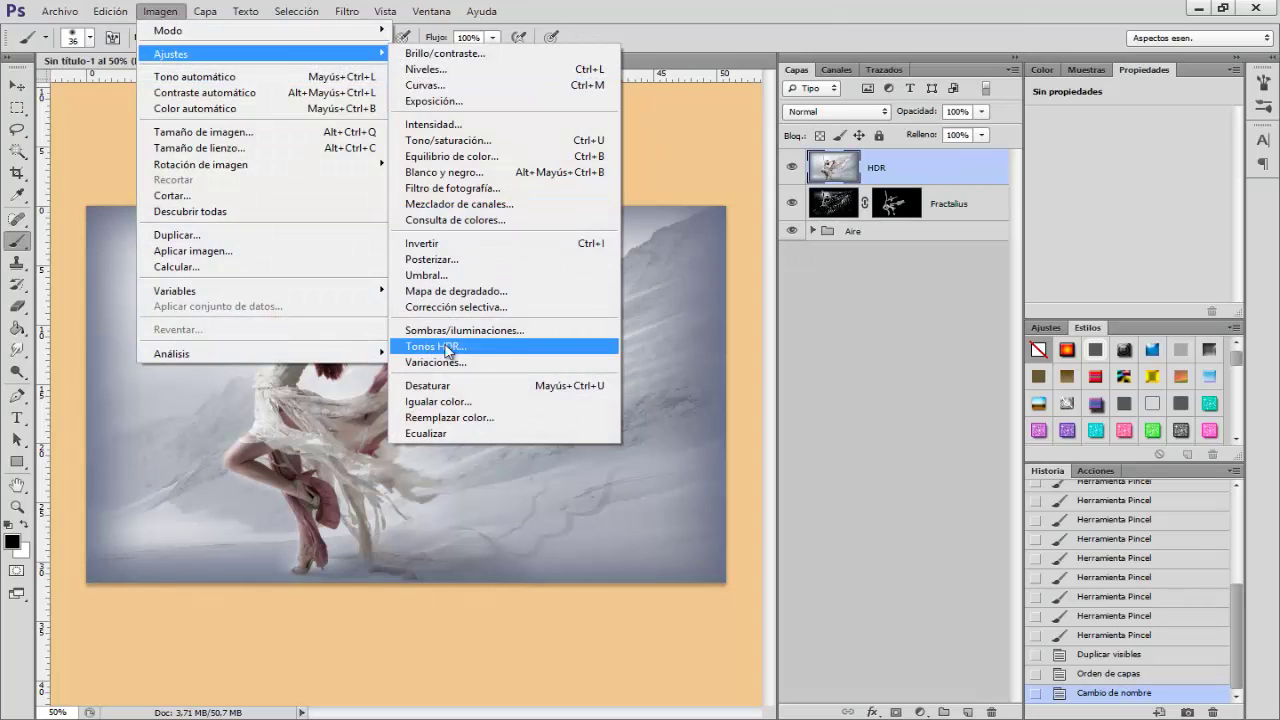
left_click(934, 176)
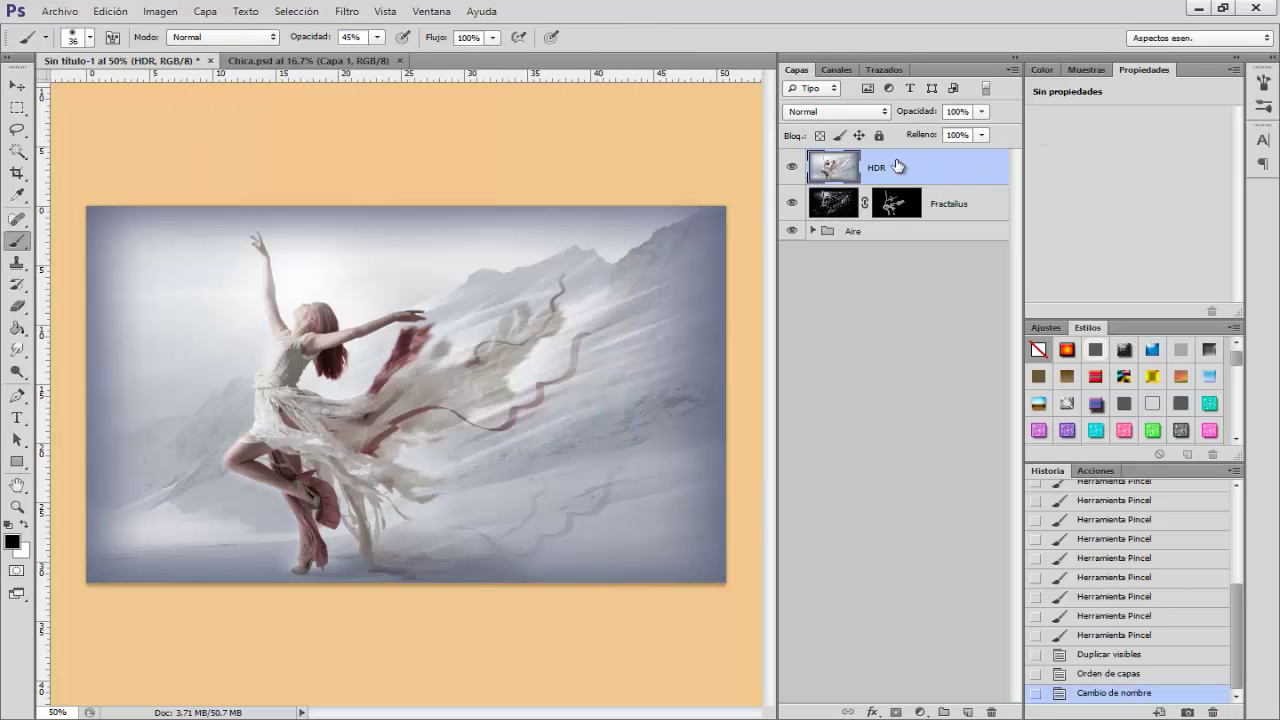
left_click(349, 12)
mouse_move(400, 442)
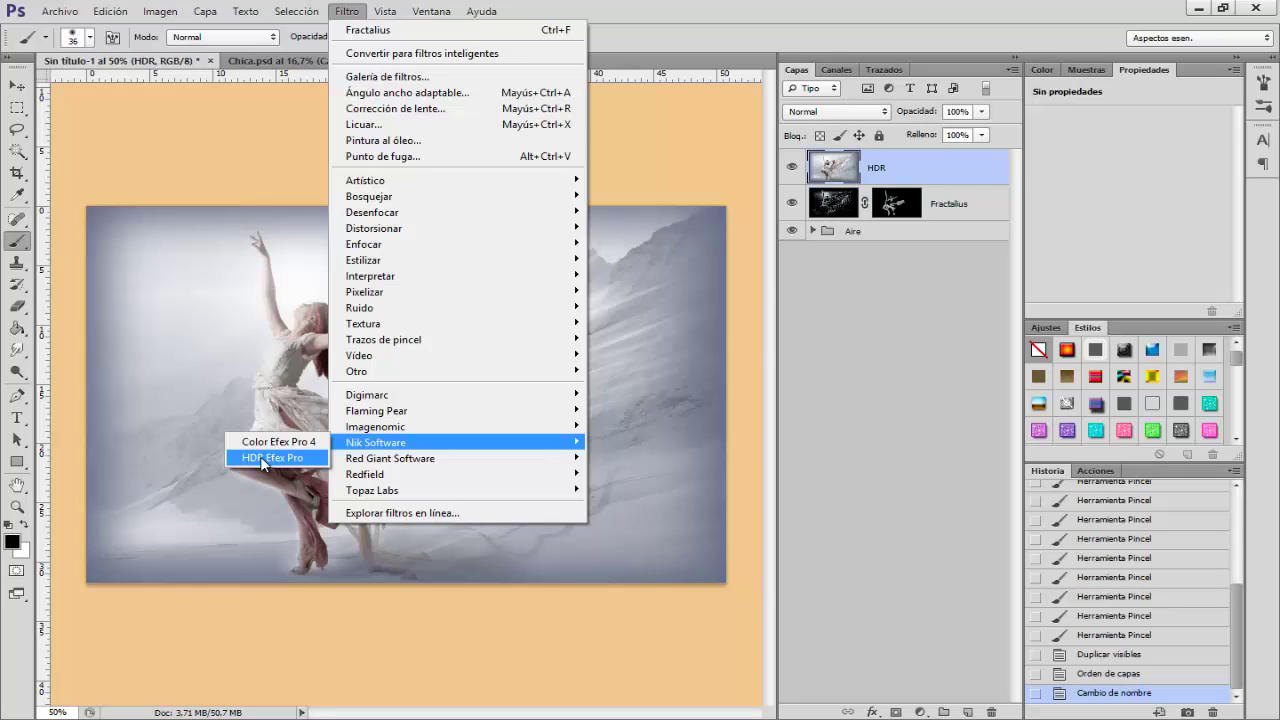
left_click(263, 458)
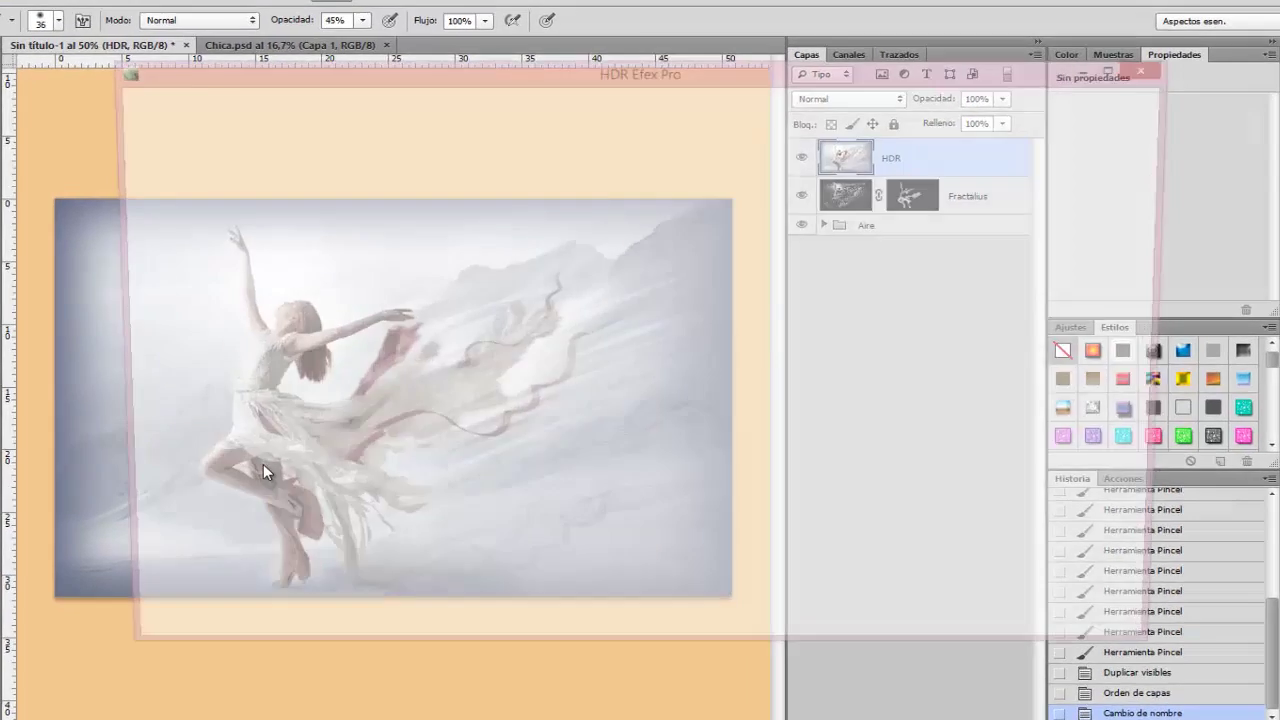
- Browse the presets and apply 12 Monocromático, Suave
scroll(180, 437, "down", 3)
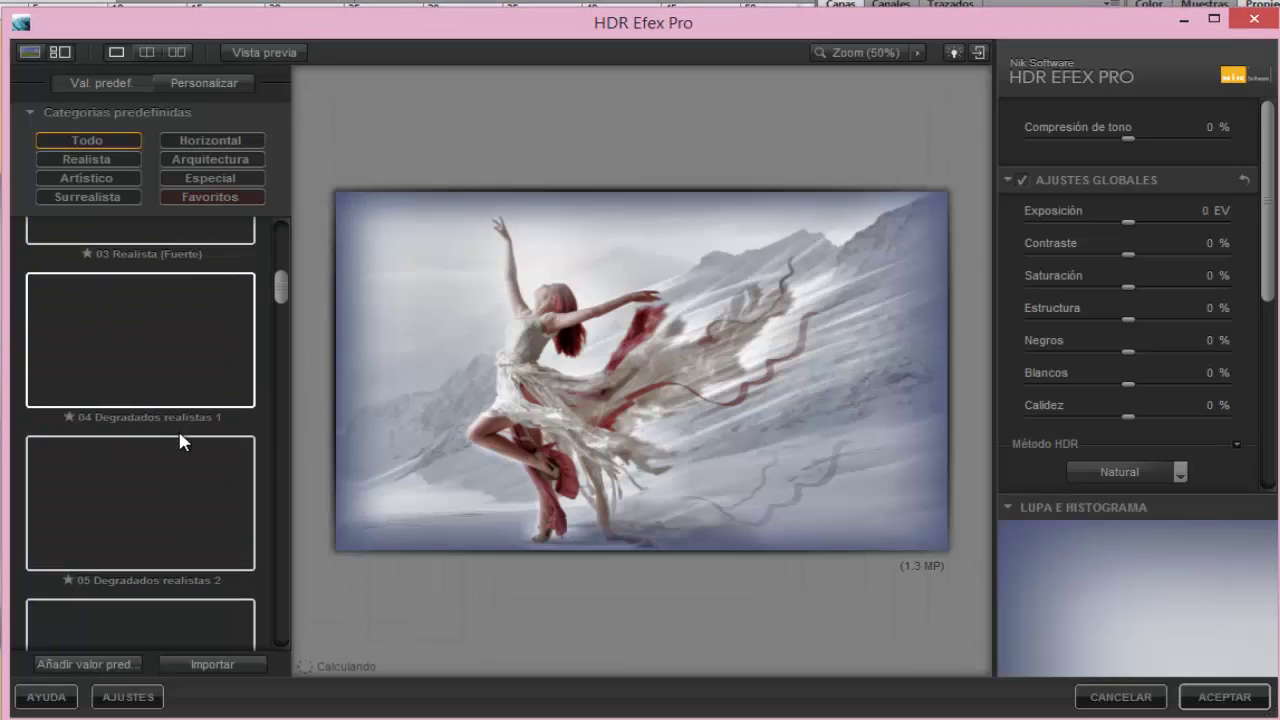
scroll(180, 437, "down", 3)
scroll(180, 437, "down", 2)
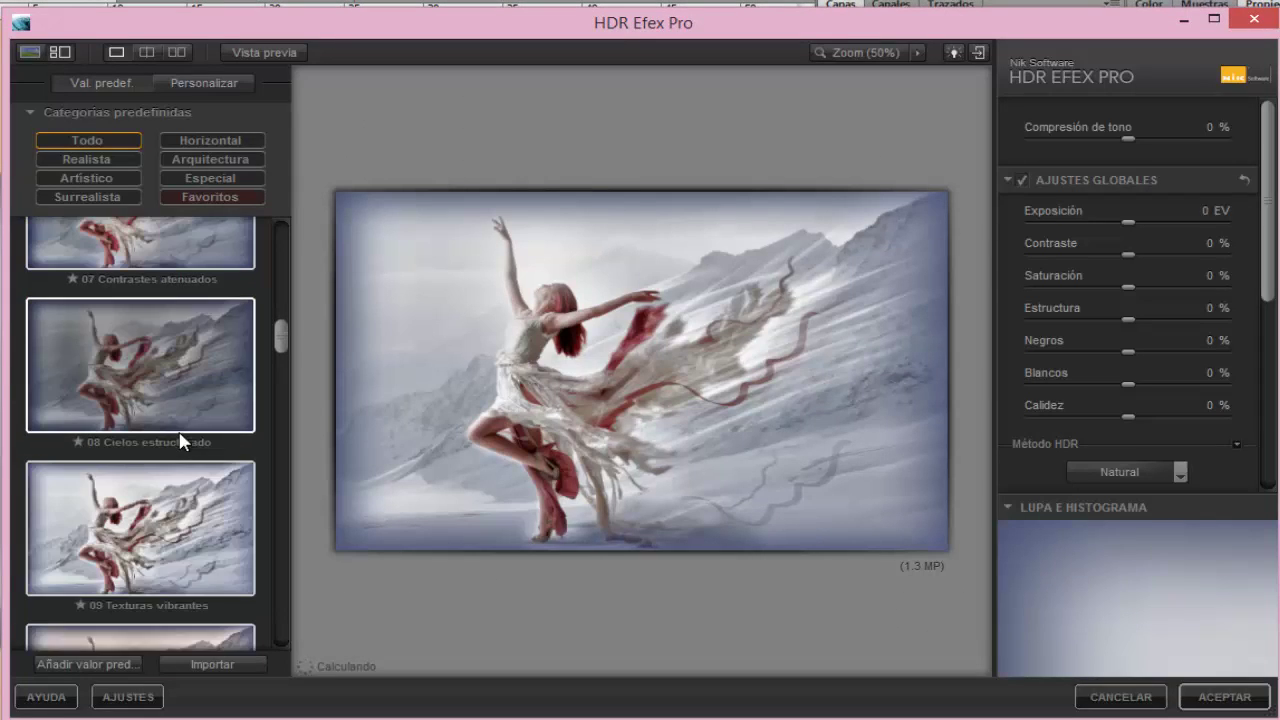
scroll(175, 420, "down", 2)
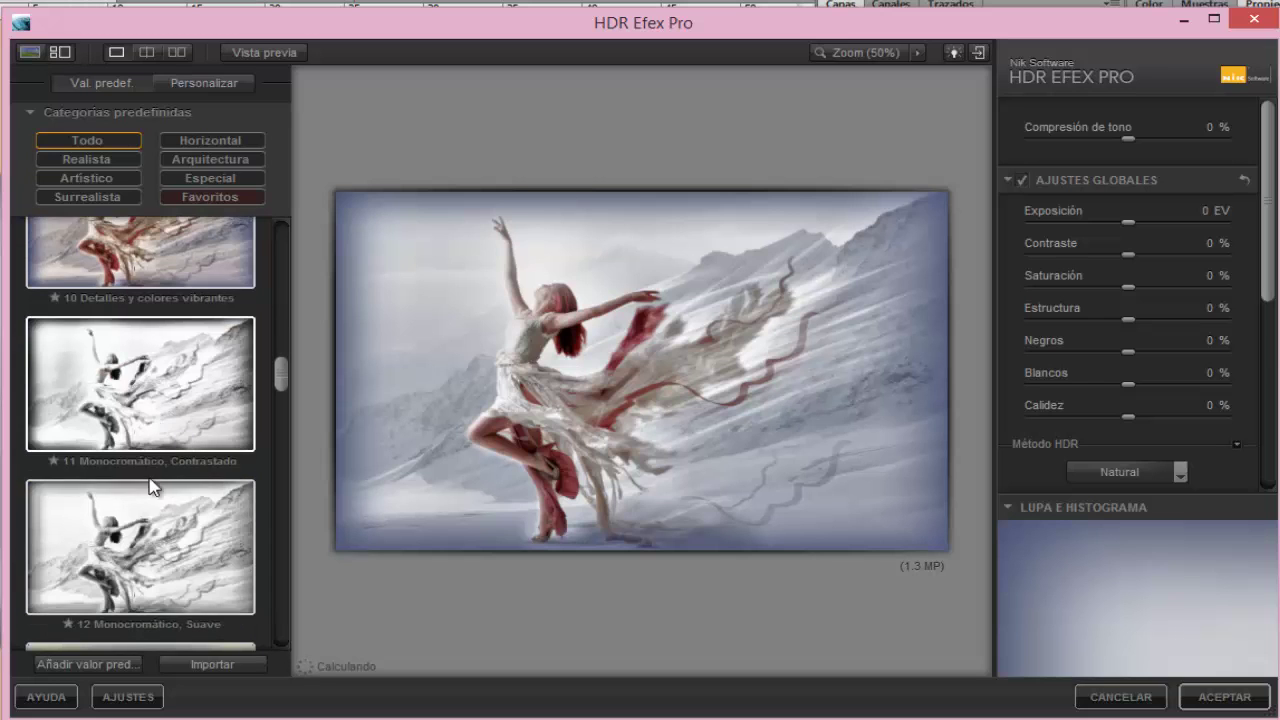
scroll(145, 460, "down", 1)
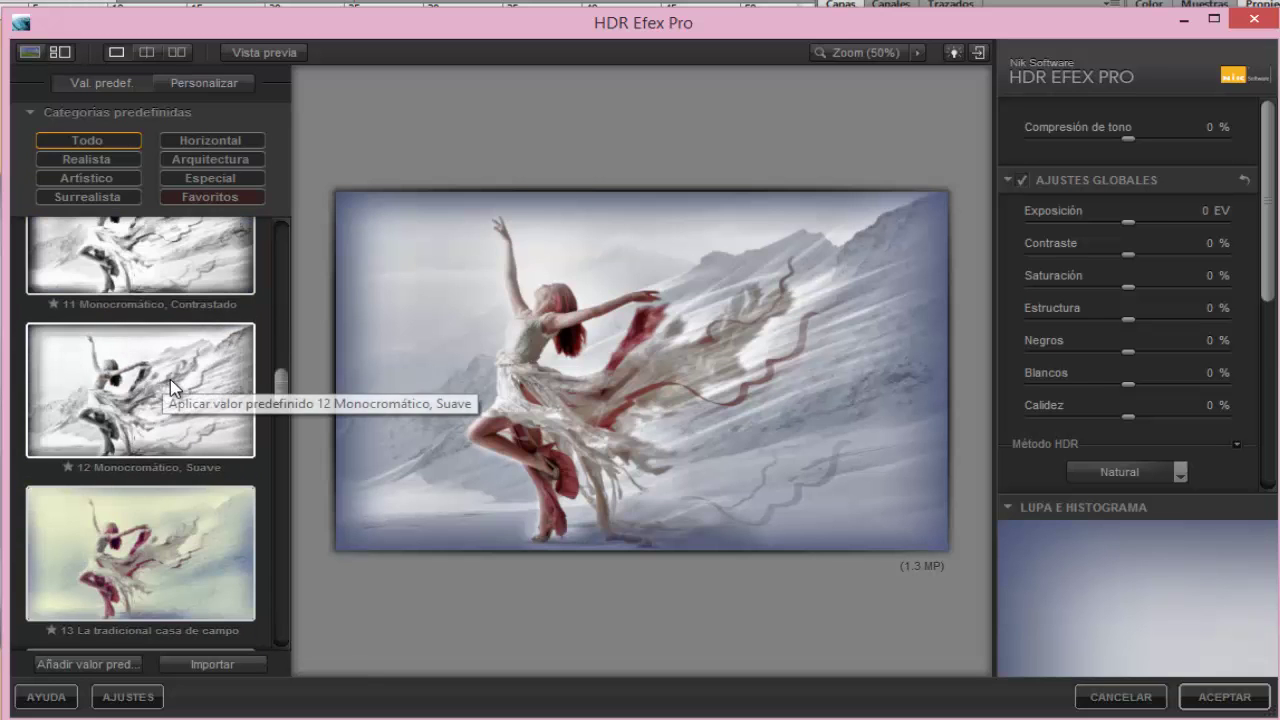
scroll(163, 383, "up", 1)
left_click(172, 410)
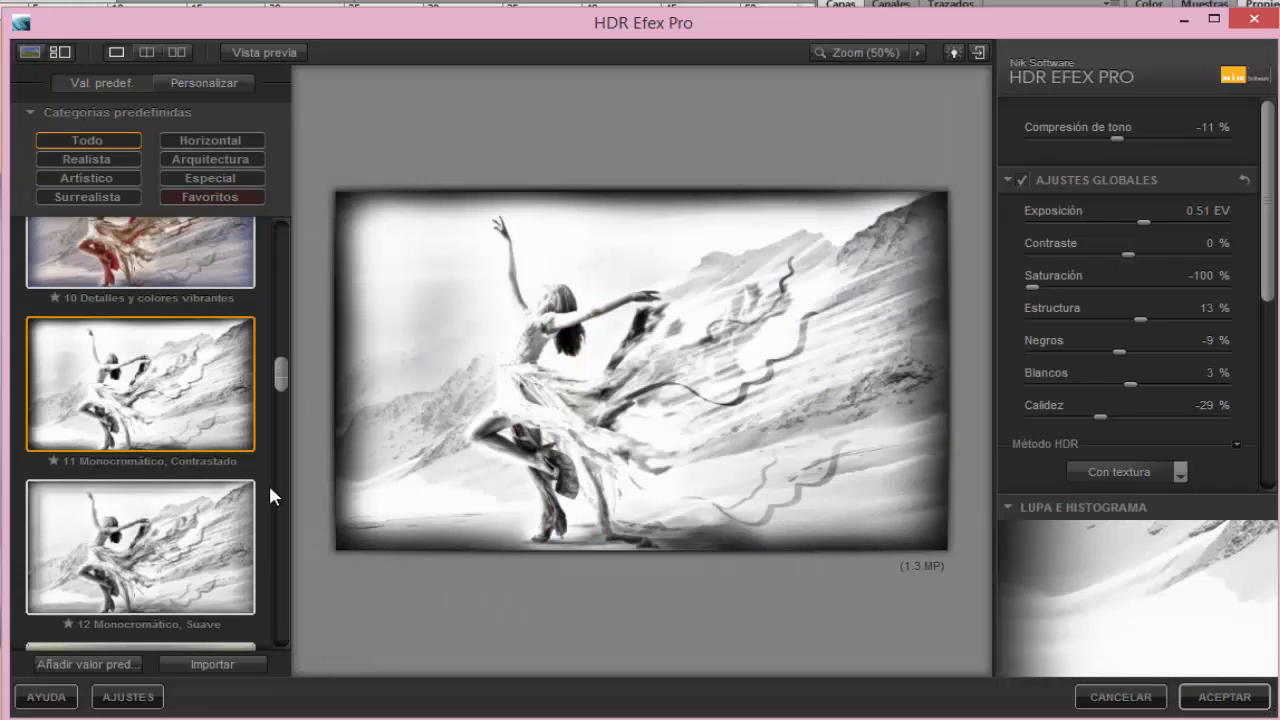
left_click(188, 543)
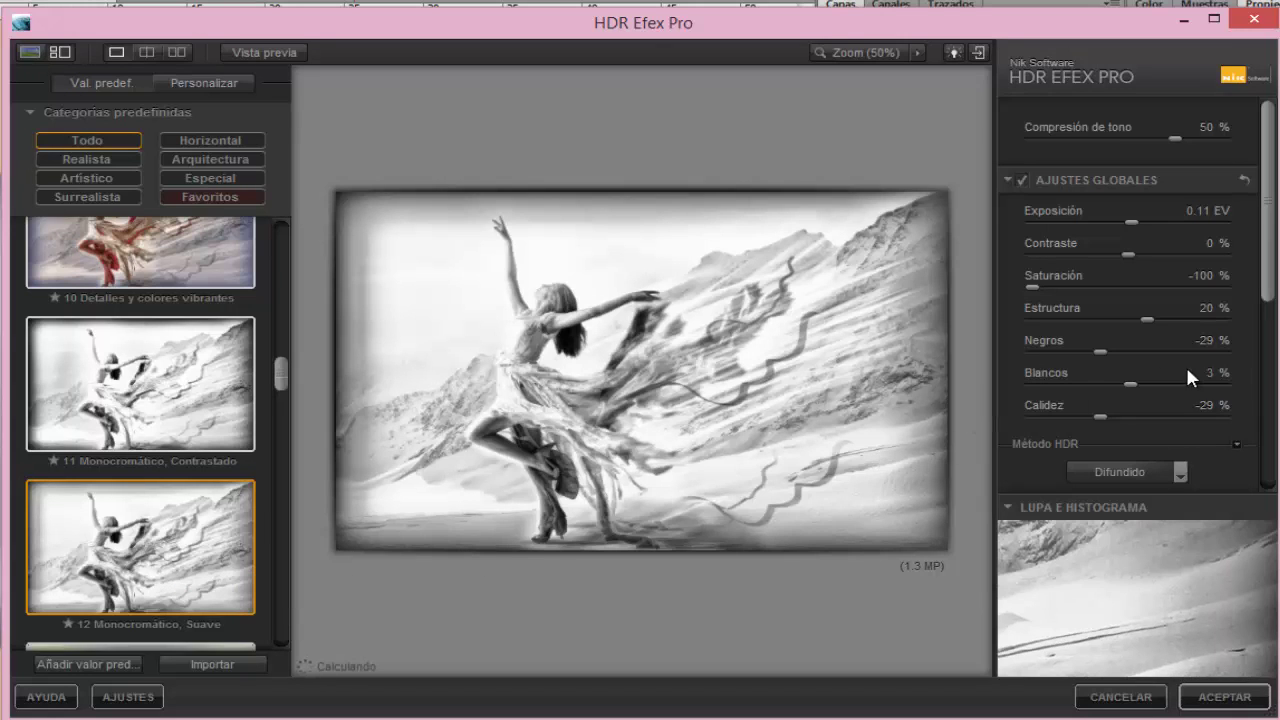
- Lower Contraste to -35% and Exposición to -0.26 EV
scroll(1256, 275, "down", 5)
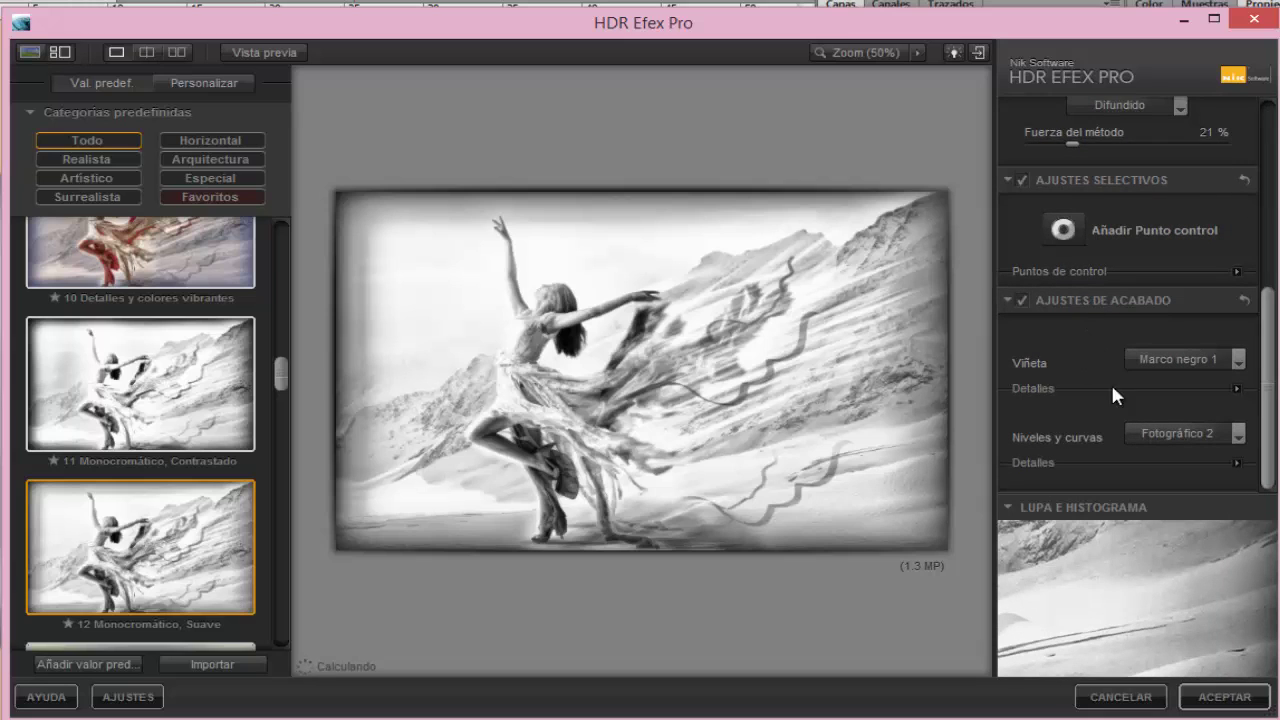
scroll(1268, 410, "up", 1)
scroll(1271, 430, "down", 1)
scroll(1272, 396, "up", 1)
scroll(1272, 396, "up", 1)
scroll(1272, 396, "up", 1)
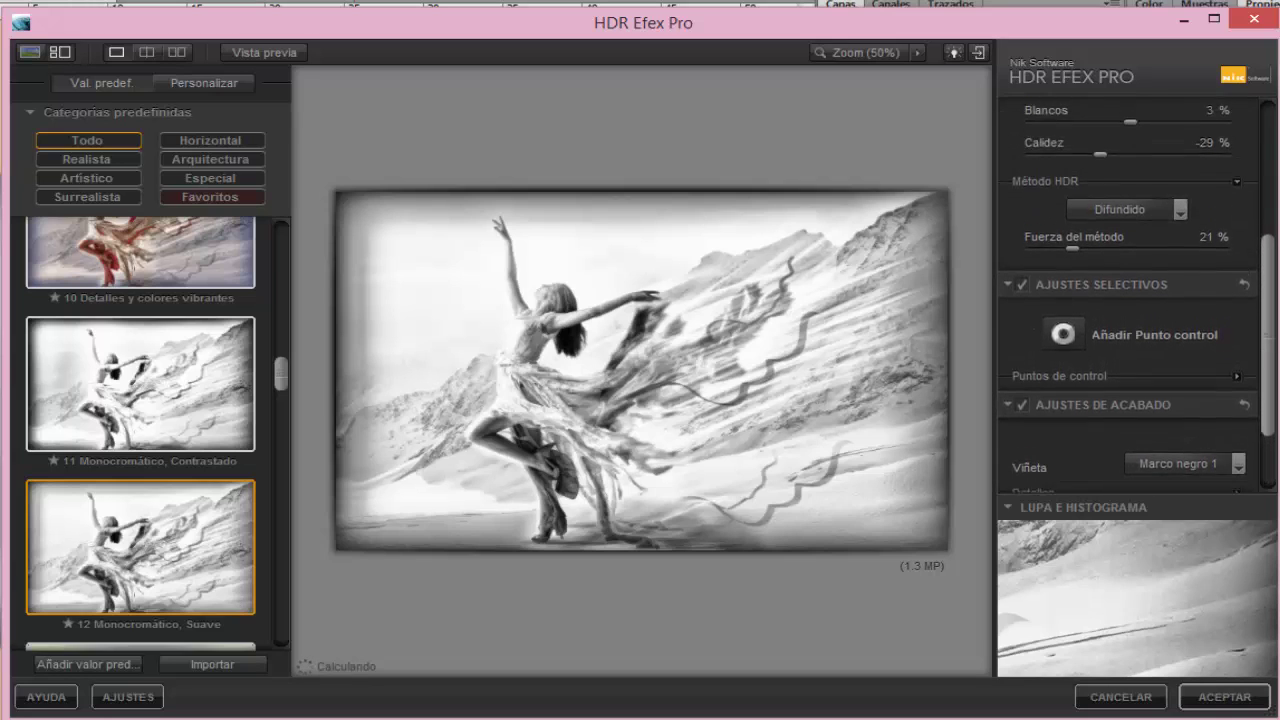
scroll(1272, 396, "up", 1)
scroll(1130, 300, "up", 1)
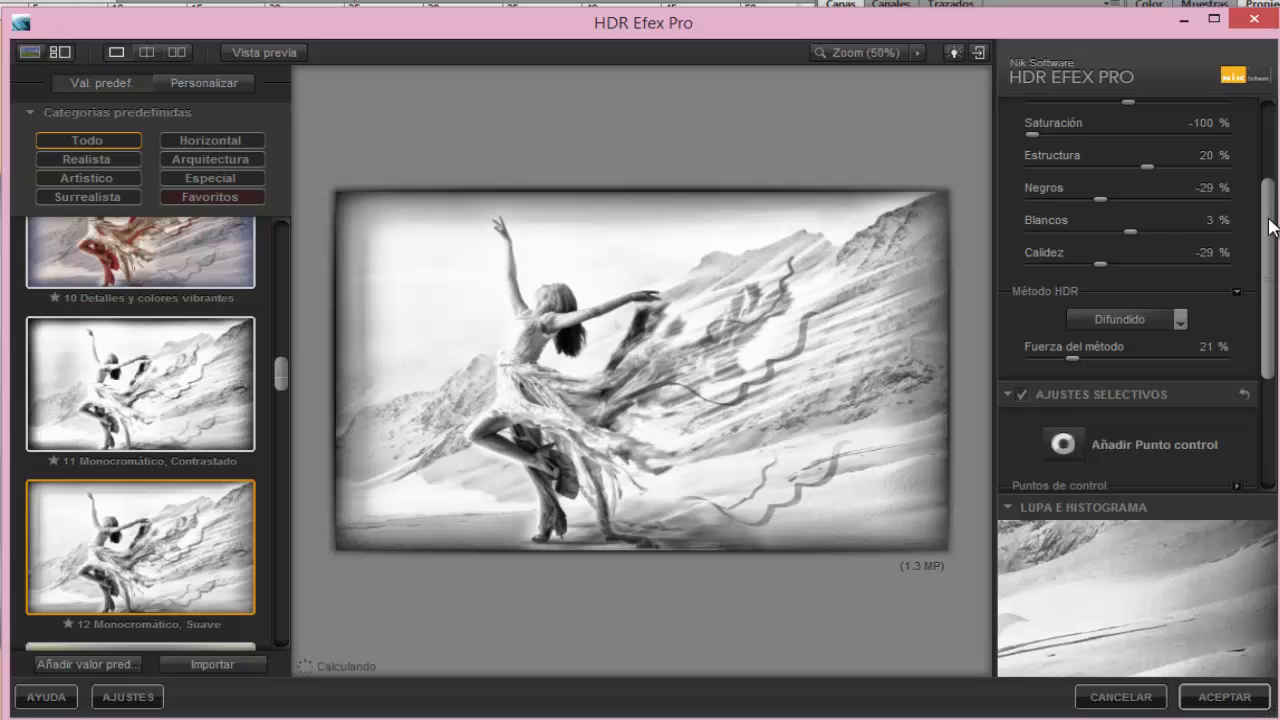
left_click_drag(1268, 226, 1276, 175)
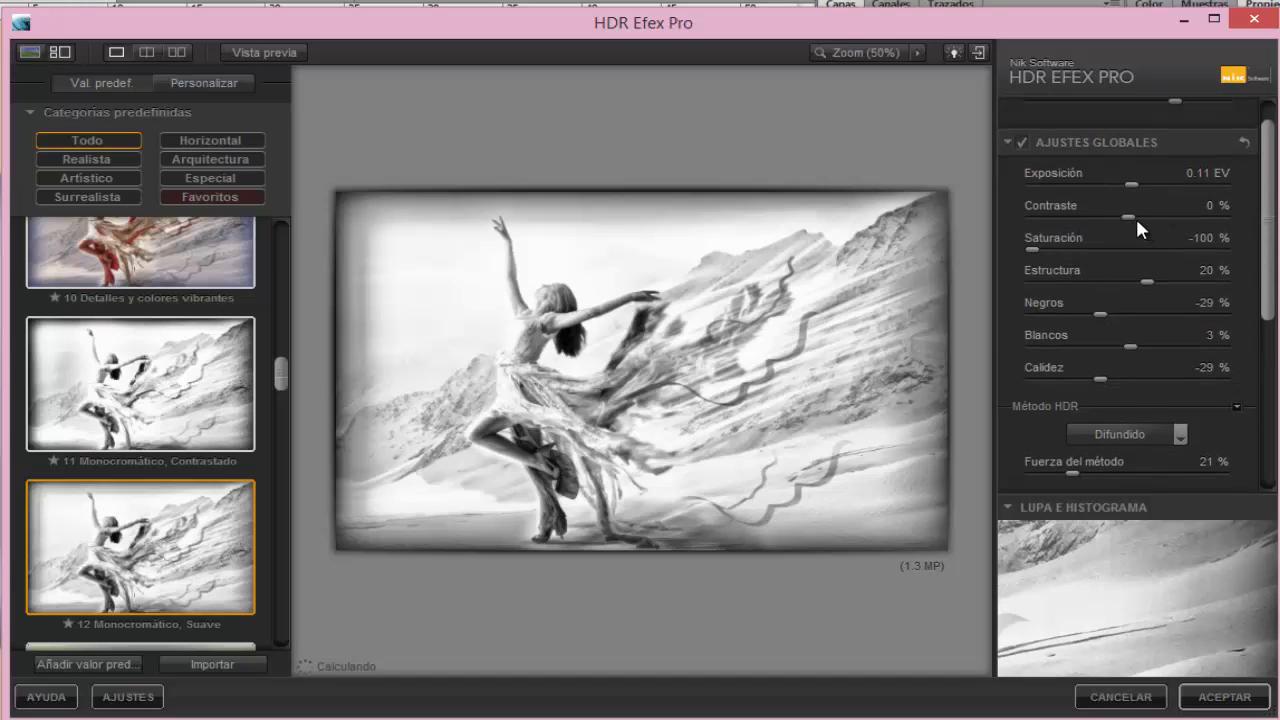
mouse_move(1127, 214)
left_mouse_down()
mouse_move(1095, 217)
mouse_move(1120, 185)
left_mouse_up()
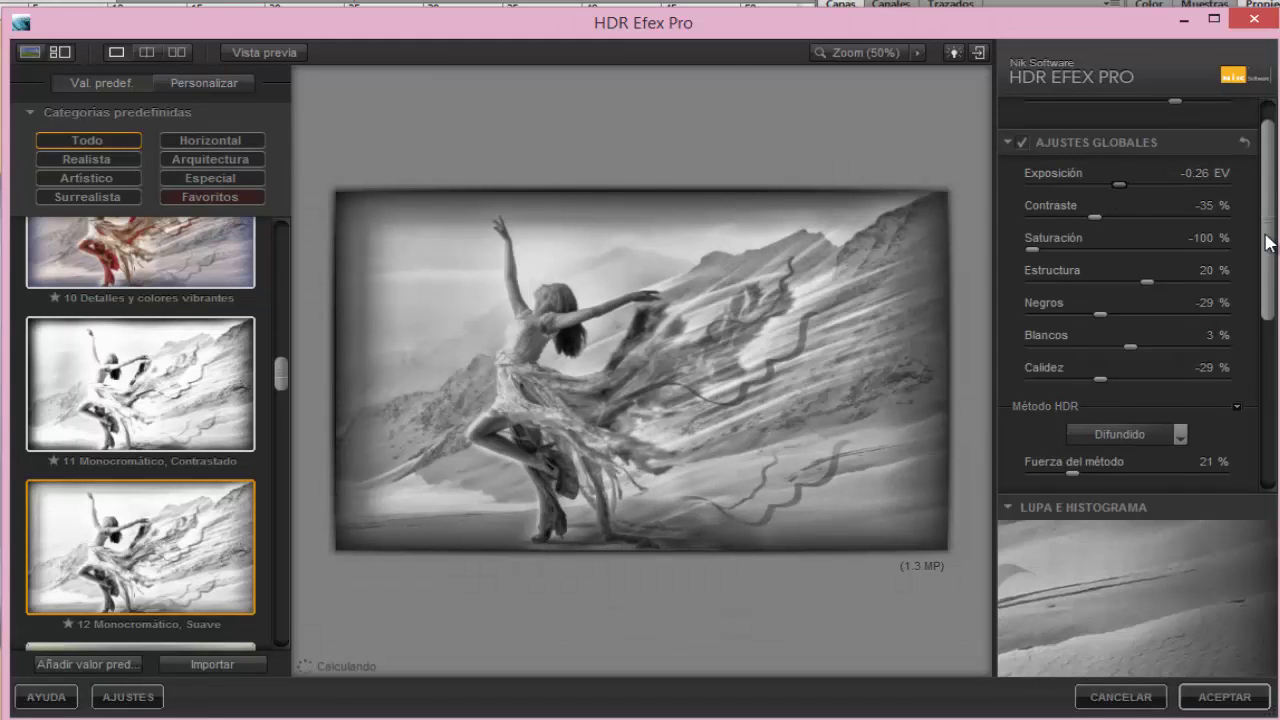
left_click_drag(1272, 250, 1270, 346)
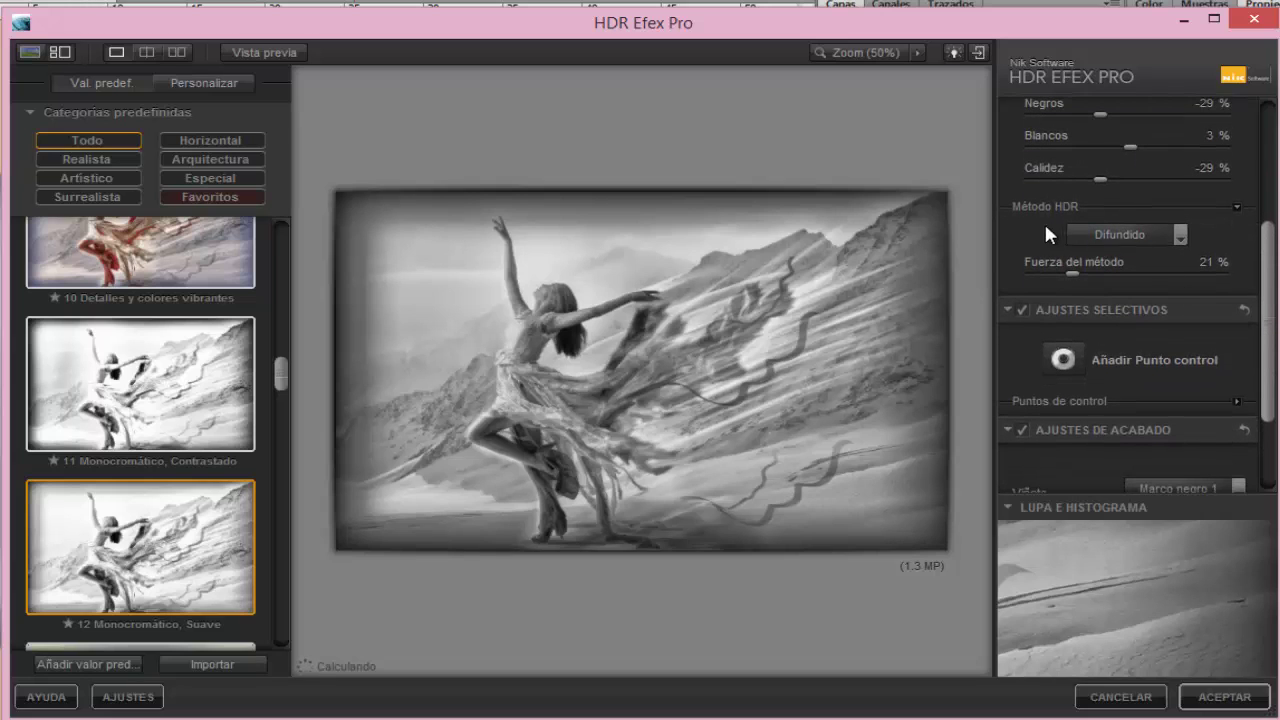
- Set Método HDR to Natural, Exposición -0.44 EV and Contraste -40%, then accept
left_click(1176, 234)
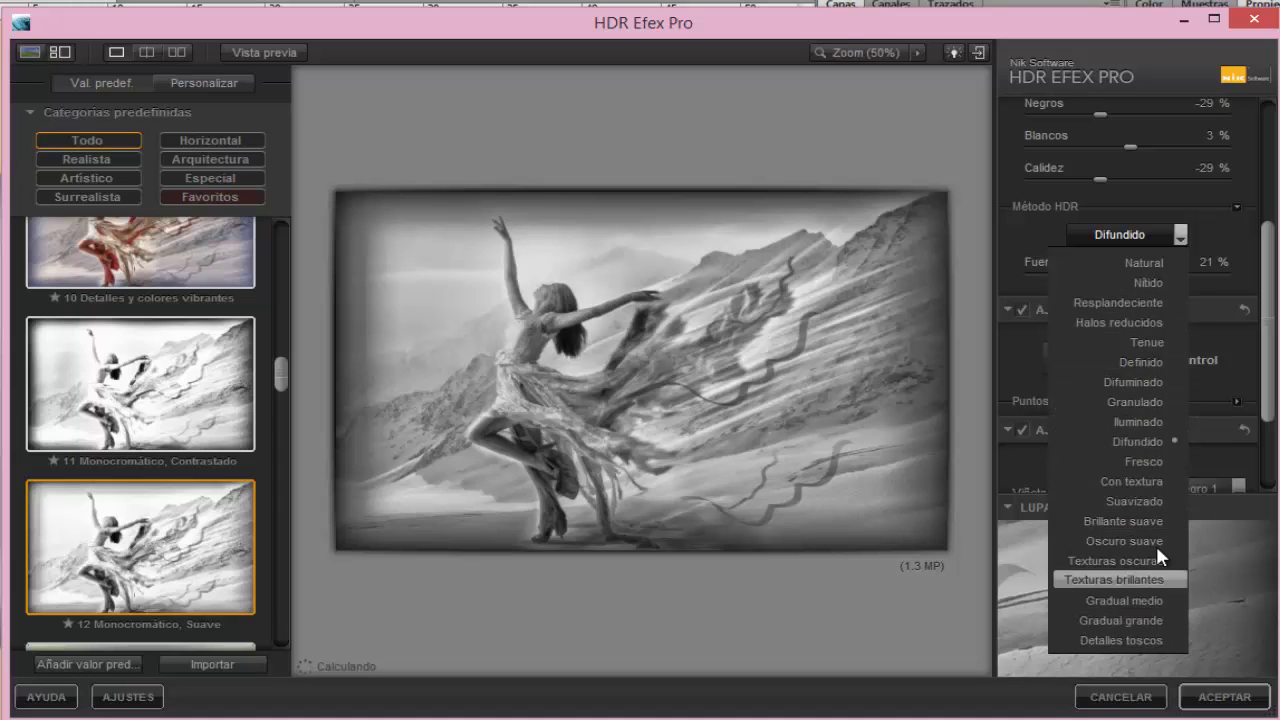
left_click(1145, 264)
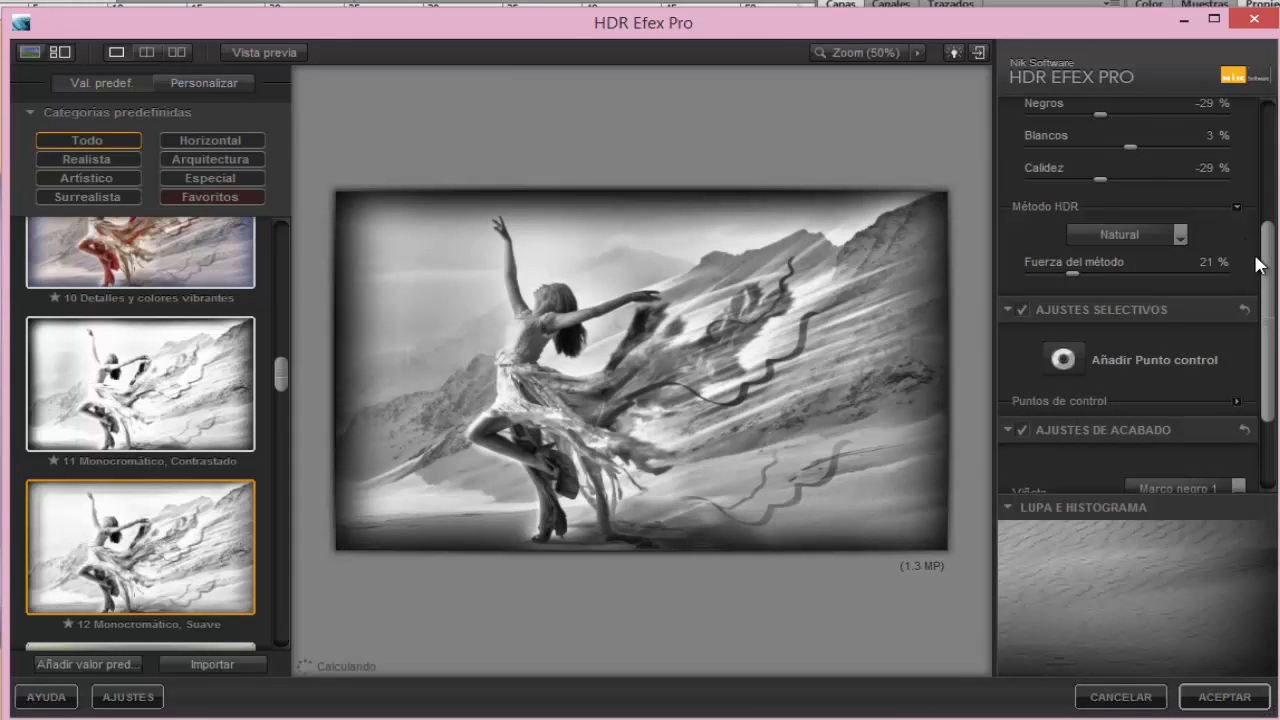
left_click_drag(1270, 237, 1270, 117)
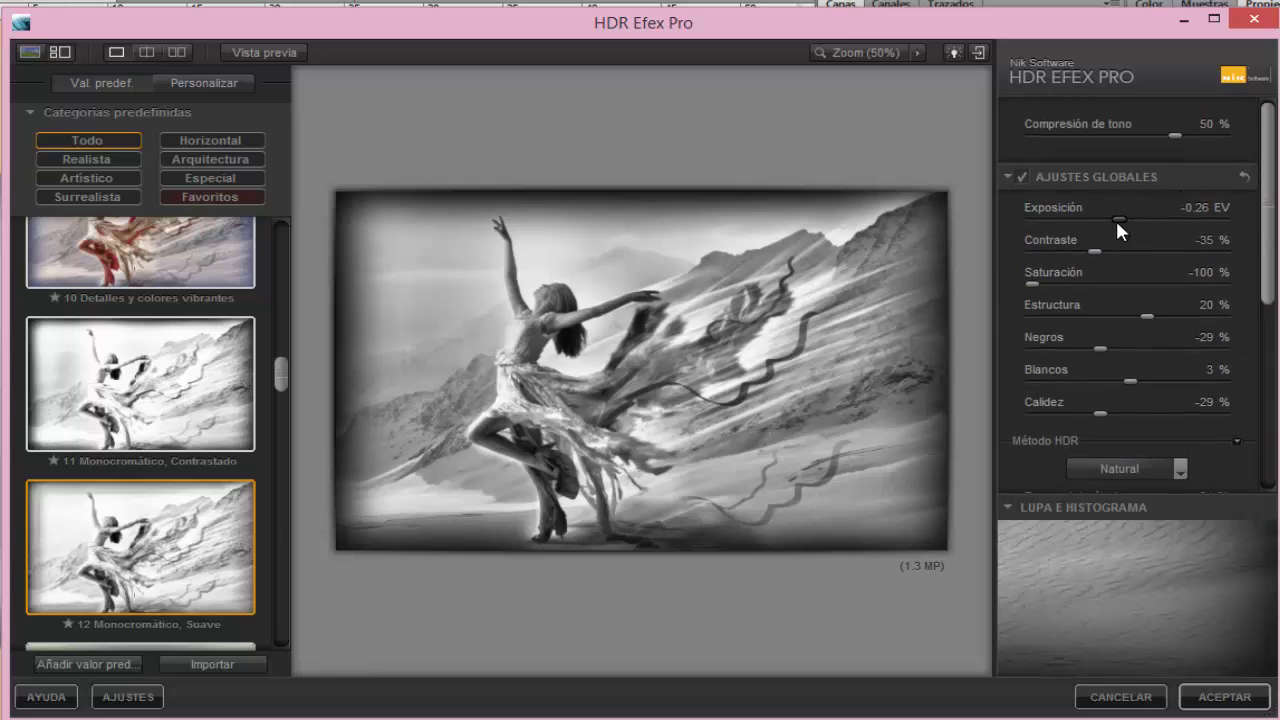
left_click_drag(1115, 217, 1094, 255)
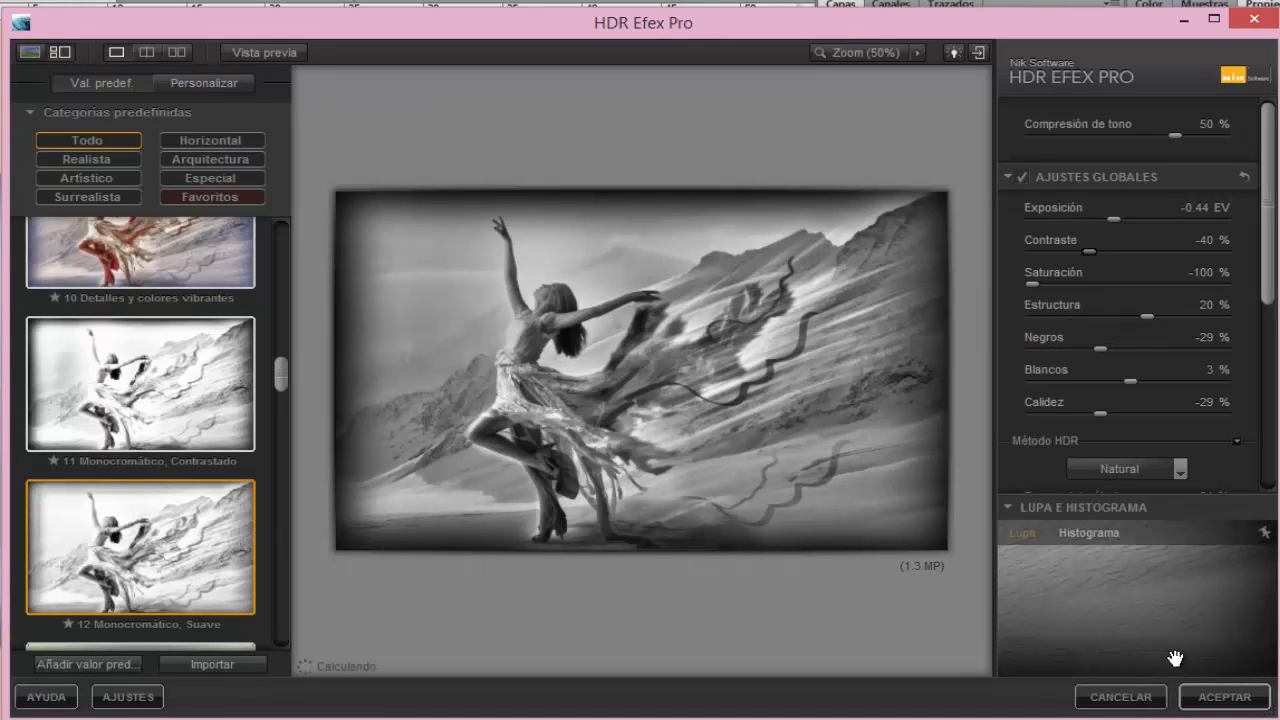
left_click(1230, 700)
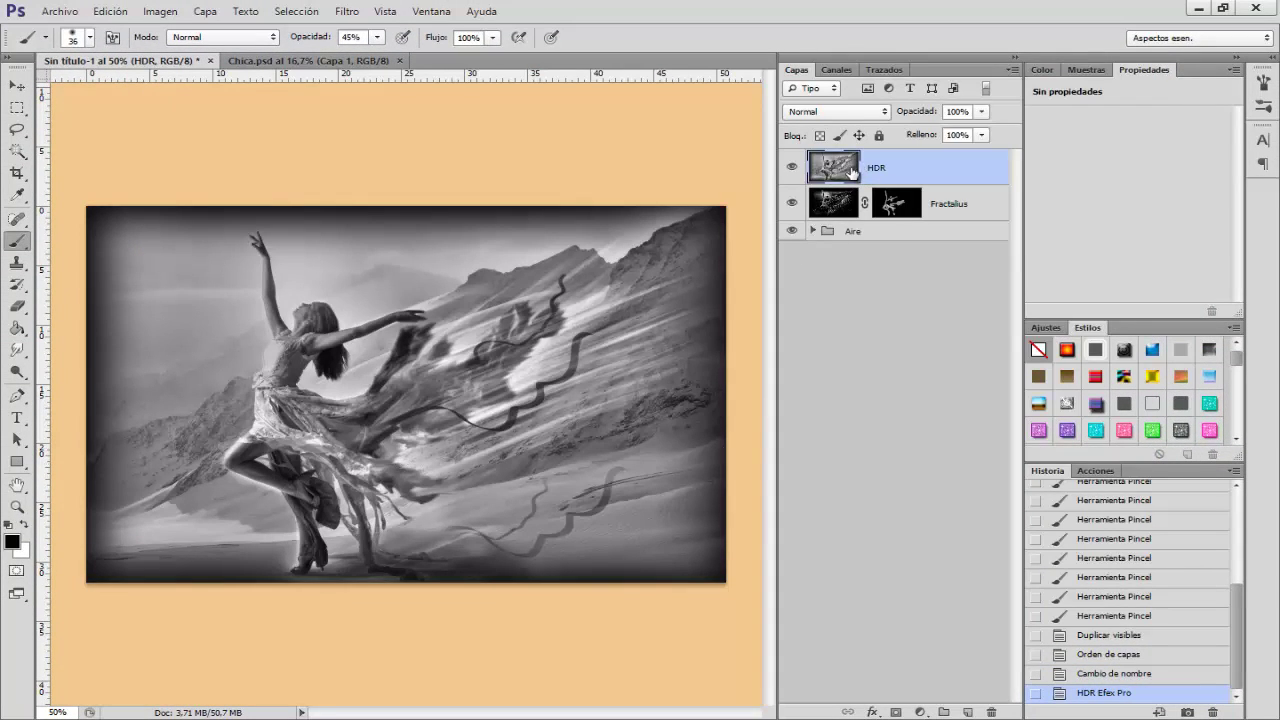
- Set the HDR layer to Trama blend mode and add a black mask hiding it
left_click(838, 112)
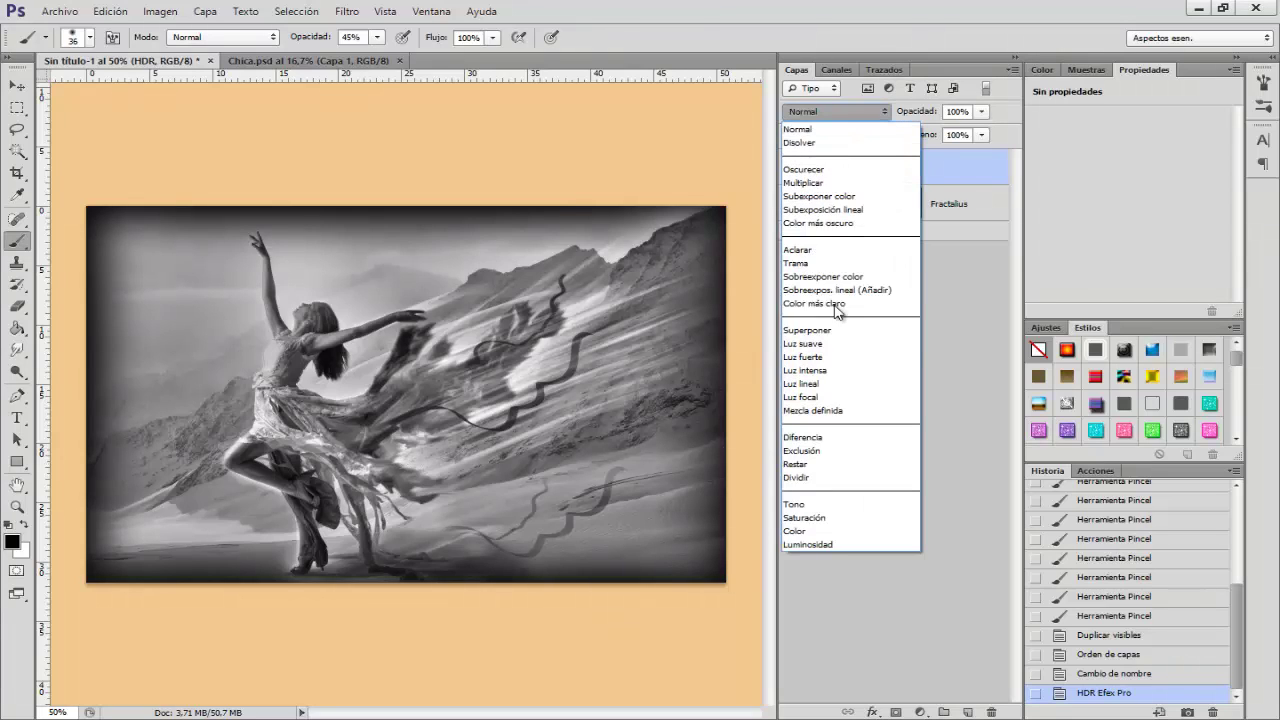
left_click(809, 263)
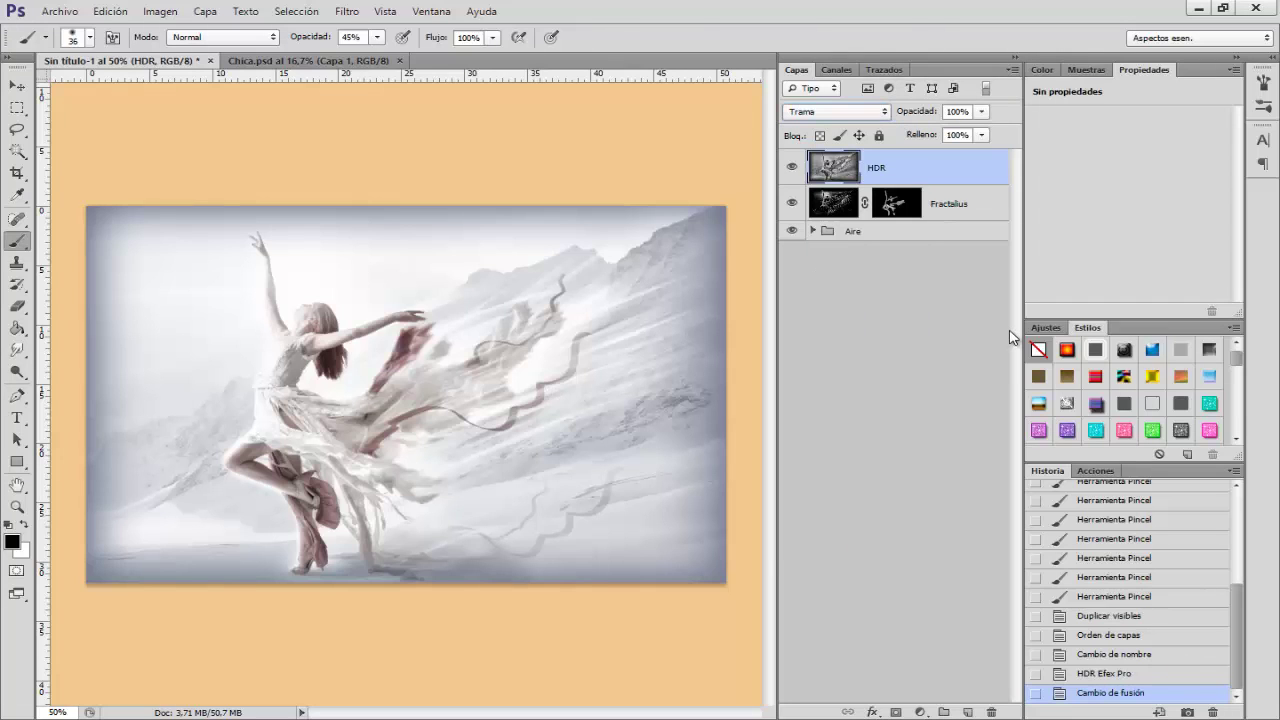
left_click(896, 712, "alt")
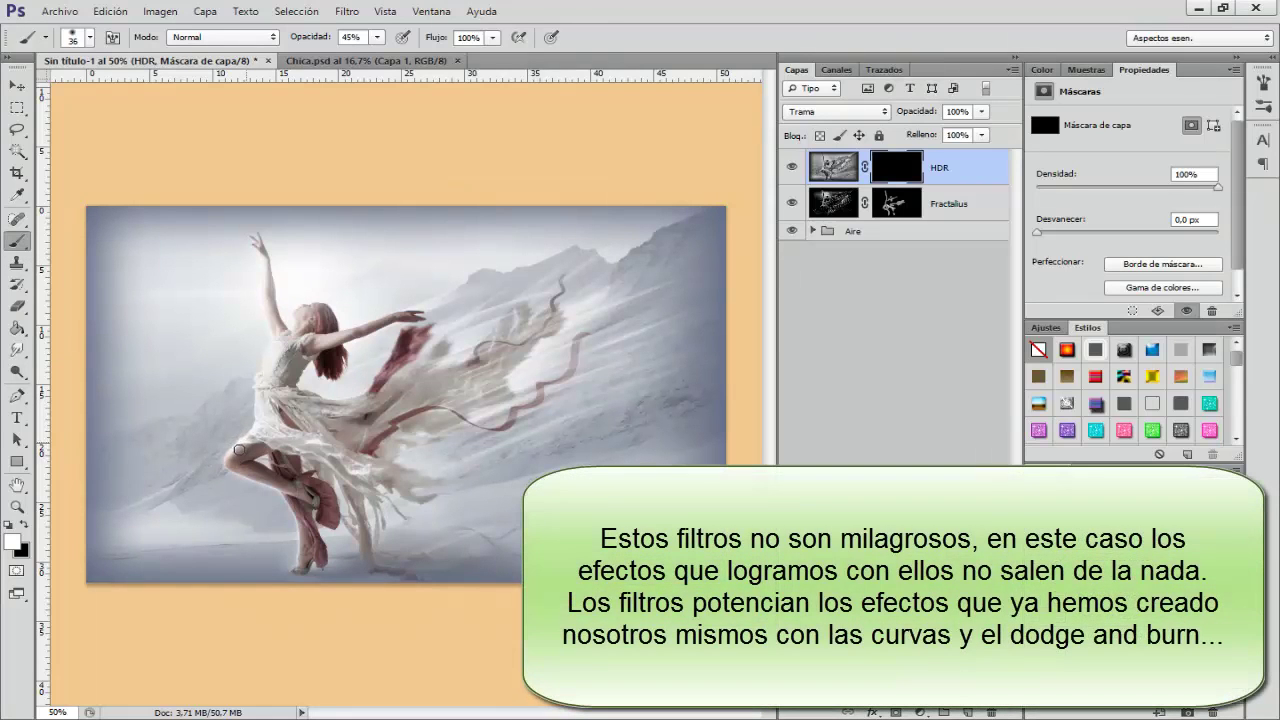
- Paint the HDR mask over the leg, arm and flowing fabric, enlarging the brush to 80 px
mouse_move(248, 478)
left_mouse_down()
mouse_move(282, 491)
mouse_move(307, 554)
mouse_move(301, 487)
left_mouse_up()
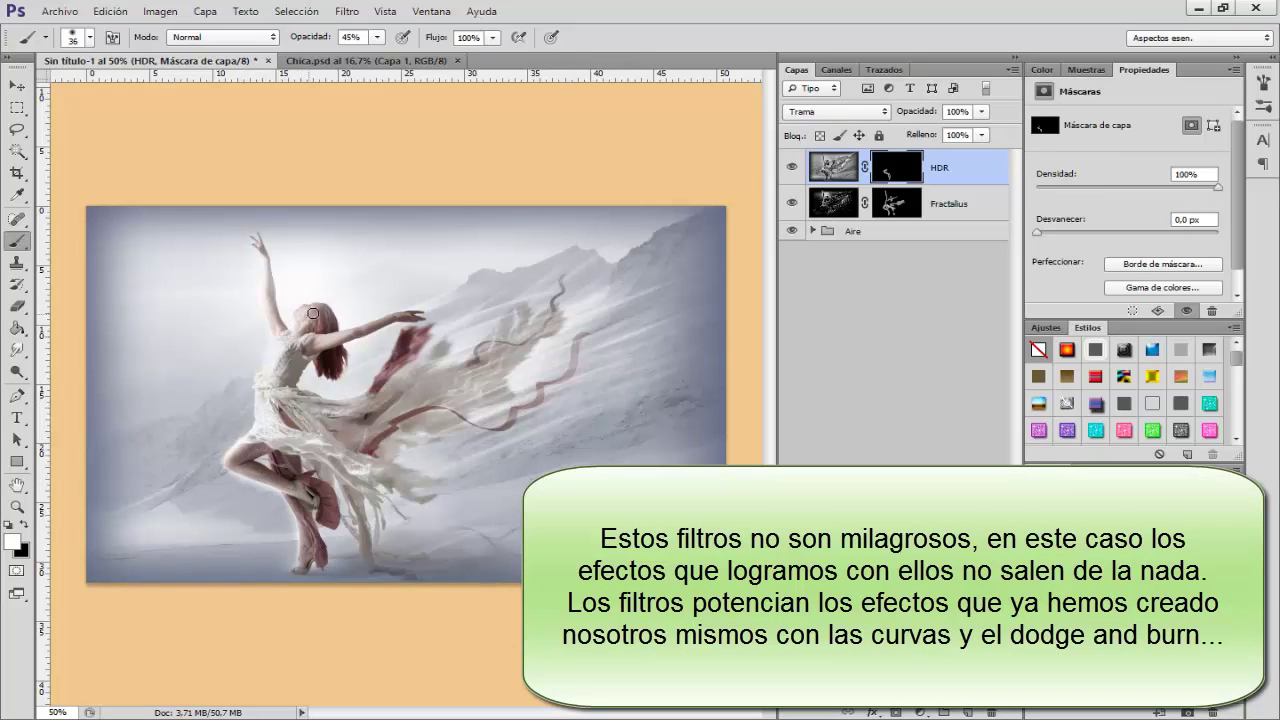
left_click_drag(313, 314, 424, 315)
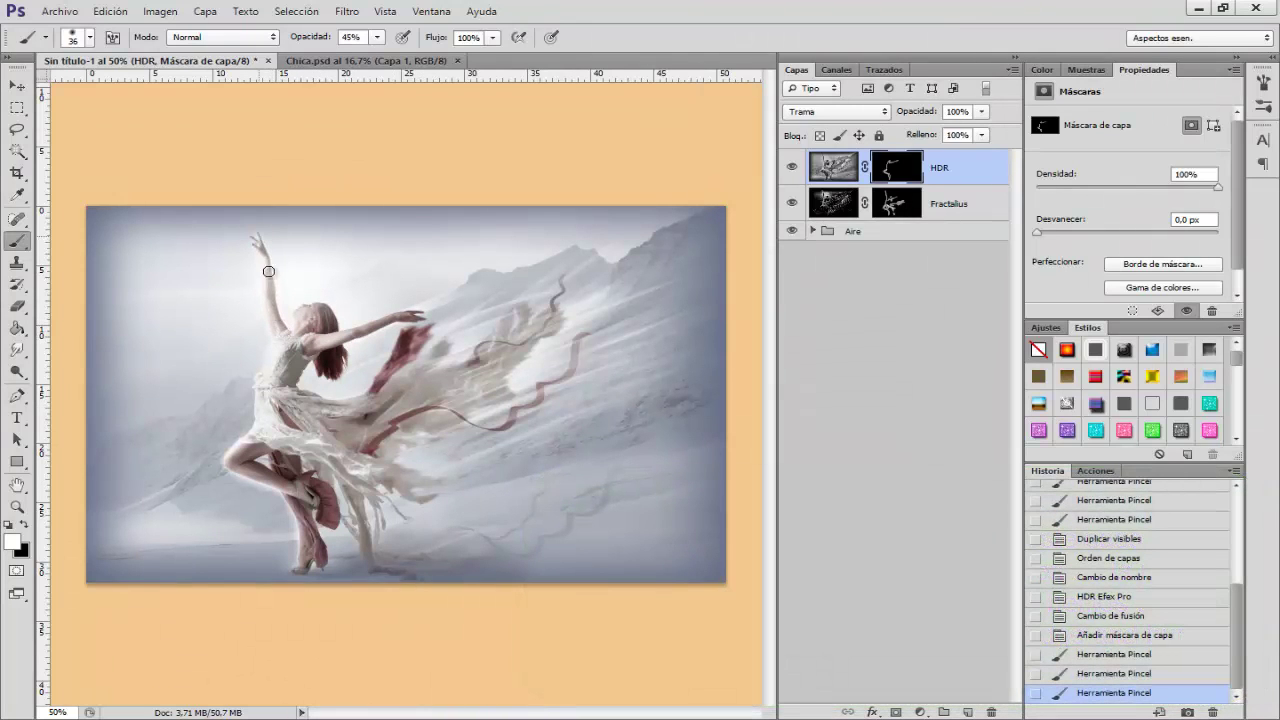
mouse_move(268, 271)
left_mouse_down()
mouse_move(316, 314)
mouse_move(277, 431)
left_mouse_up()
right_click(293, 411, "alt")
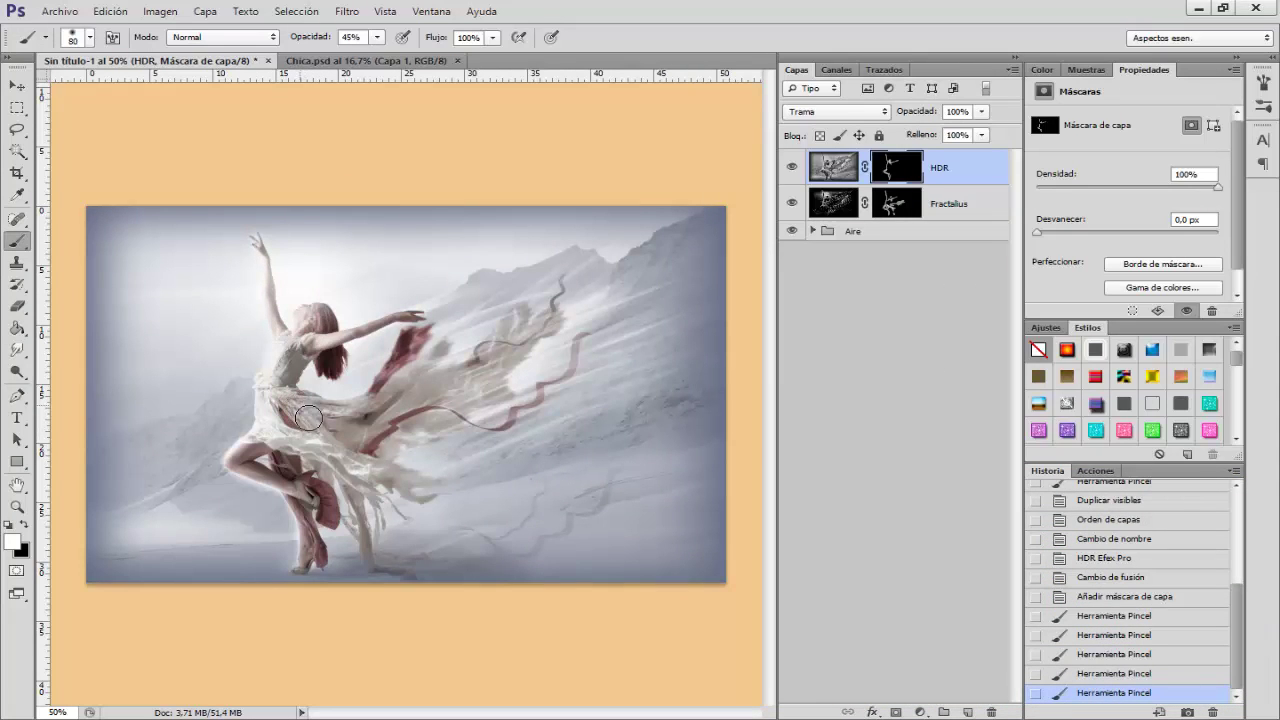
left_click_drag(410, 383, 552, 311)
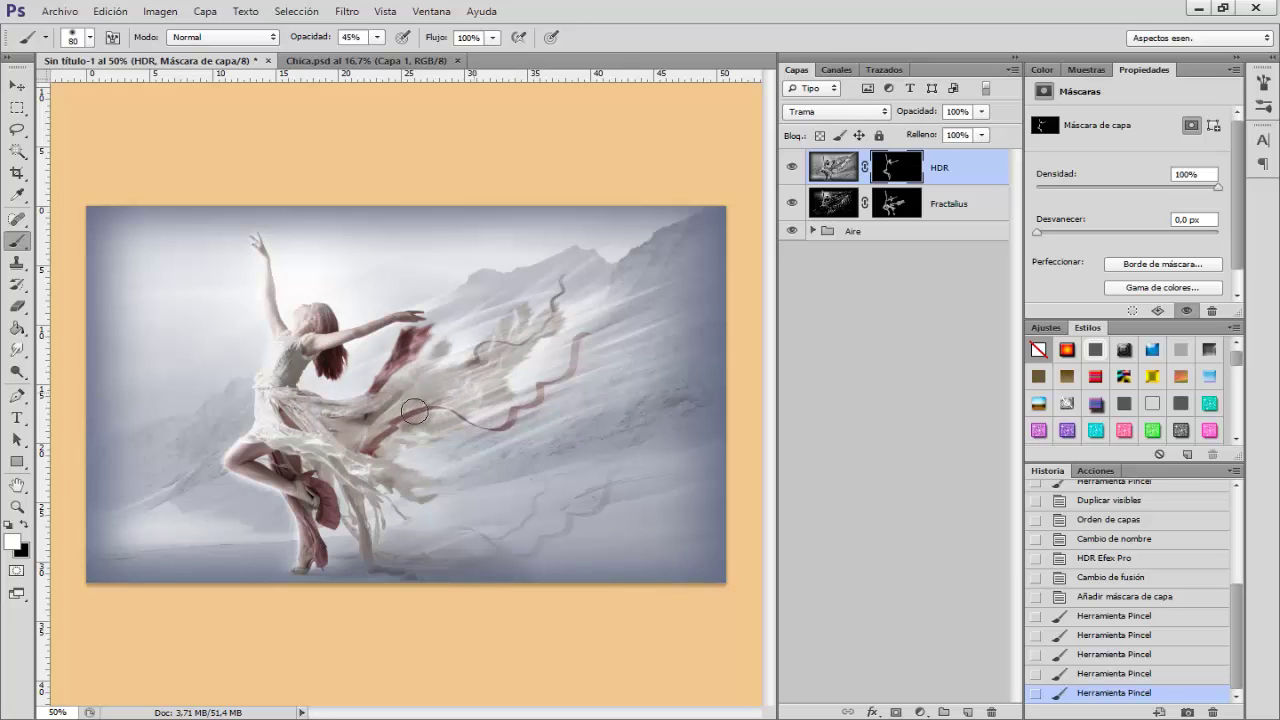
left_click_drag(552, 311, 411, 415)
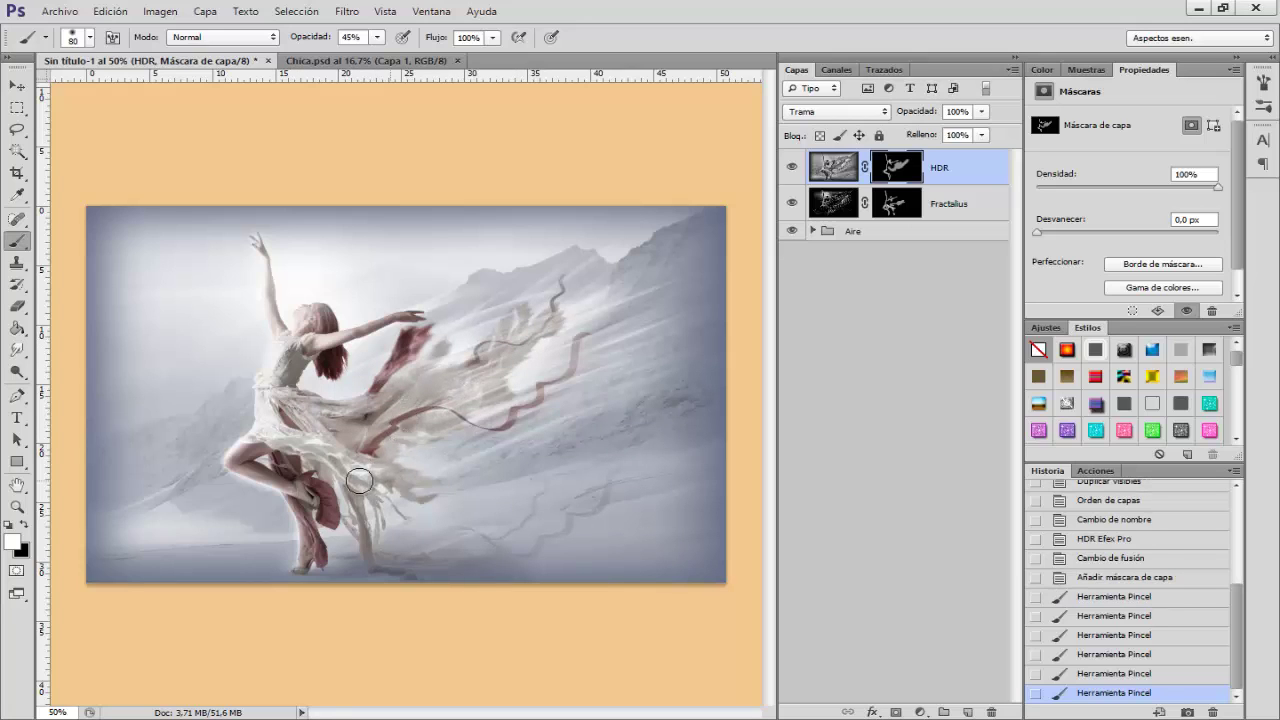
left_click_drag(365, 472, 410, 499)
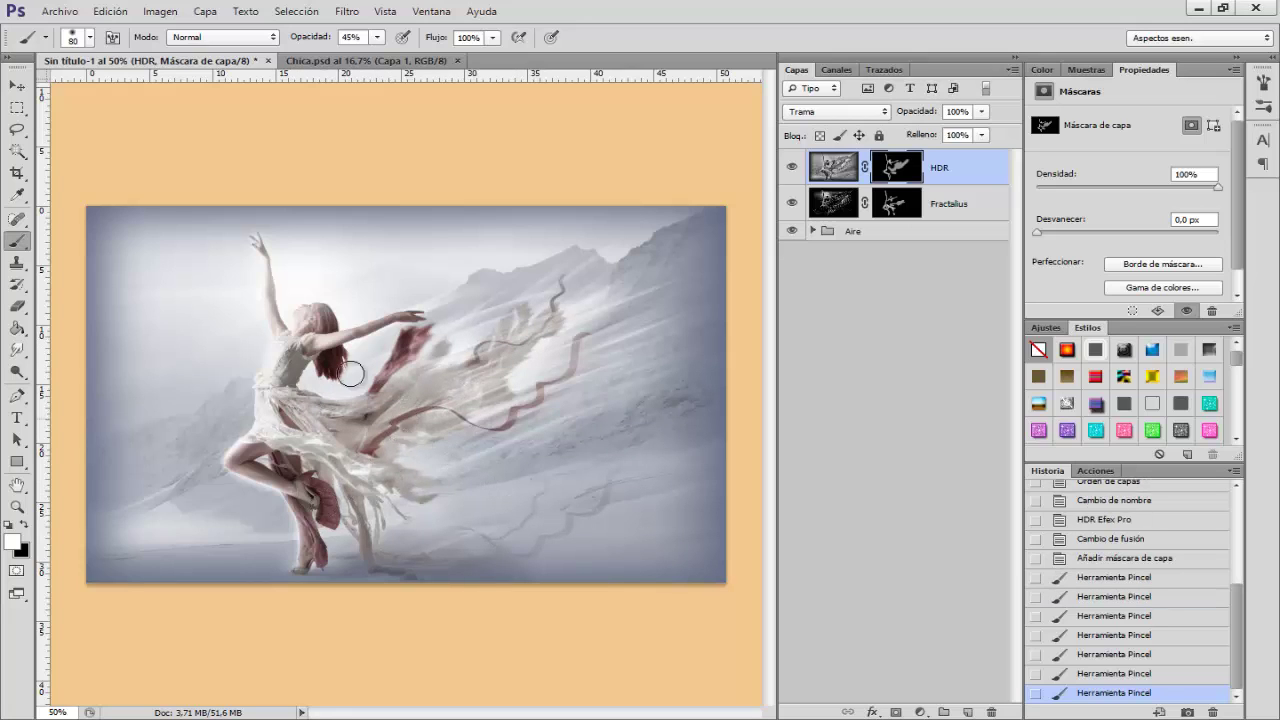
- Toggle the HDR layer off and on to compare, then also select Fractalius
left_click(791, 172)
left_click(791, 172)
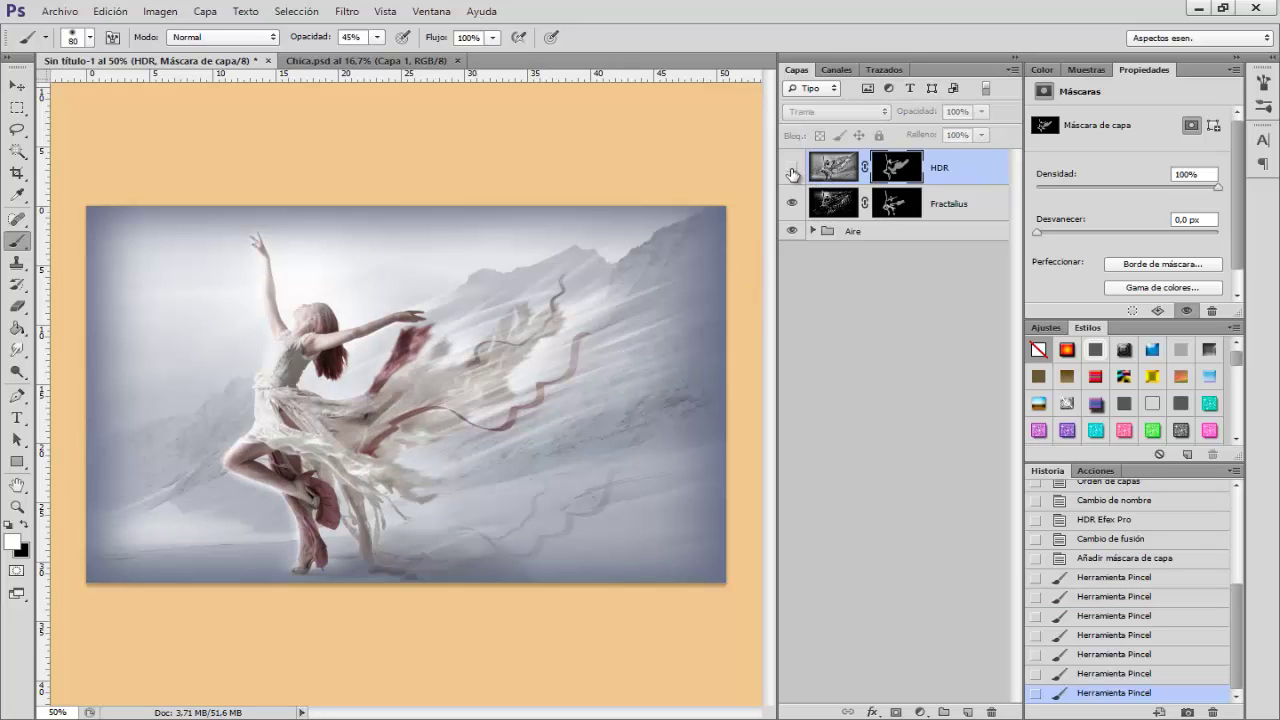
left_click(791, 170)
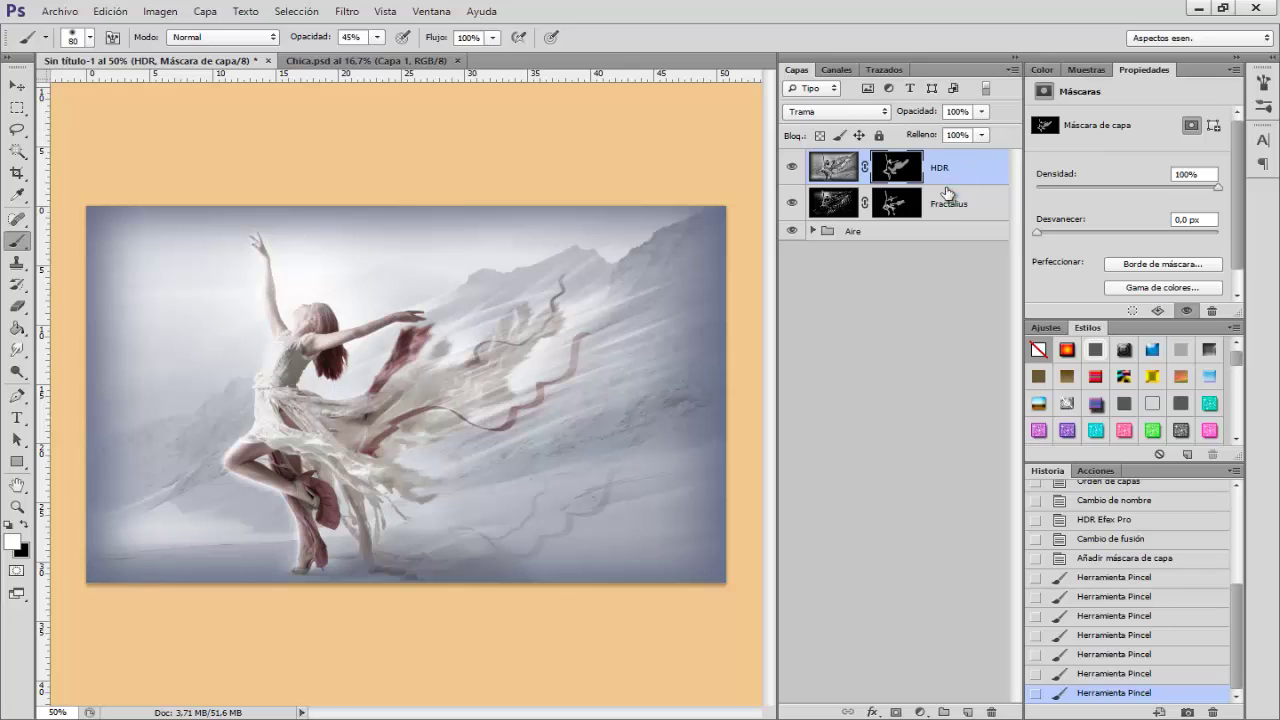
left_click(951, 205, "shift")
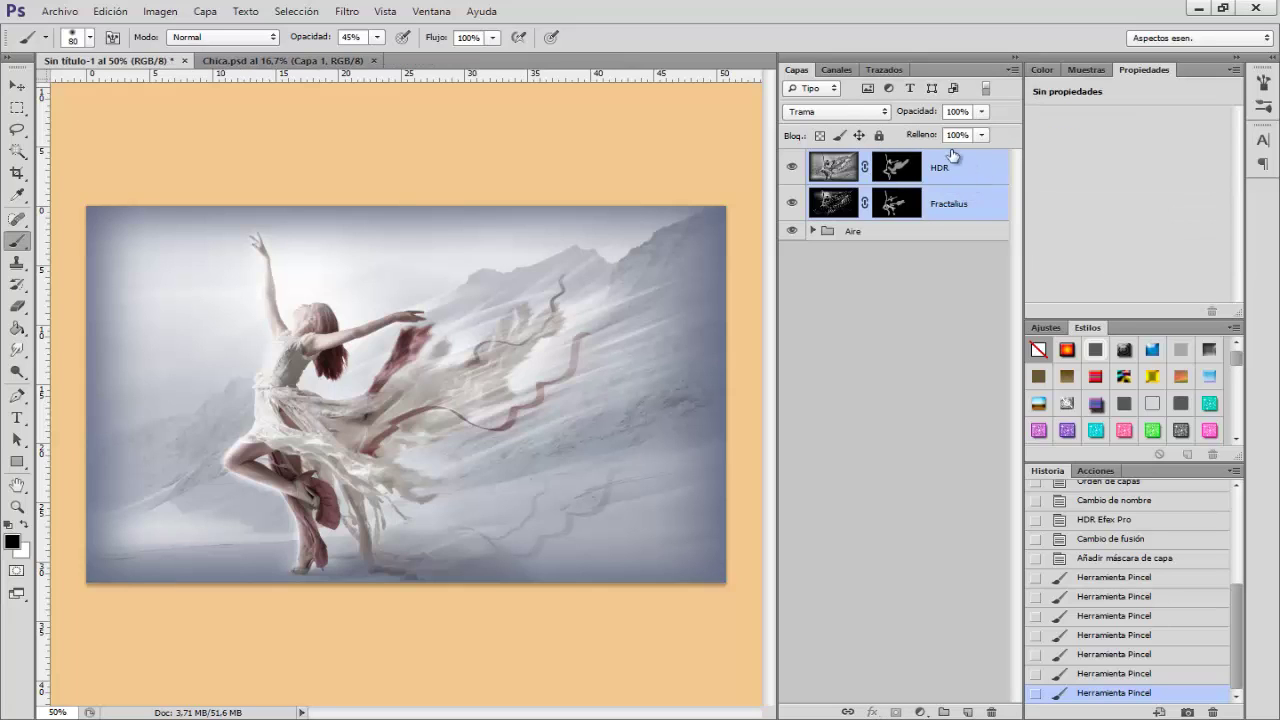
- Group HDR and Fractalius and name the group Filtros
key("ctrl+g")
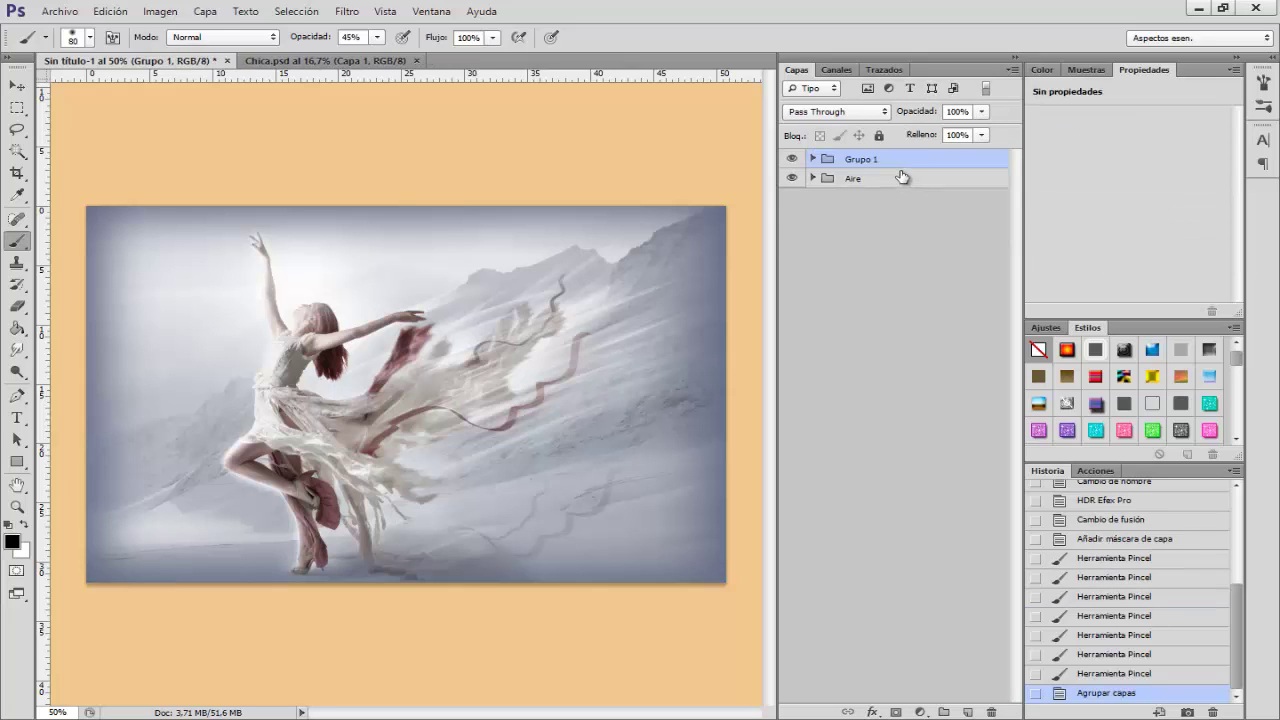
double_click(862, 159)
type("Filtros")
left_click(943, 162)
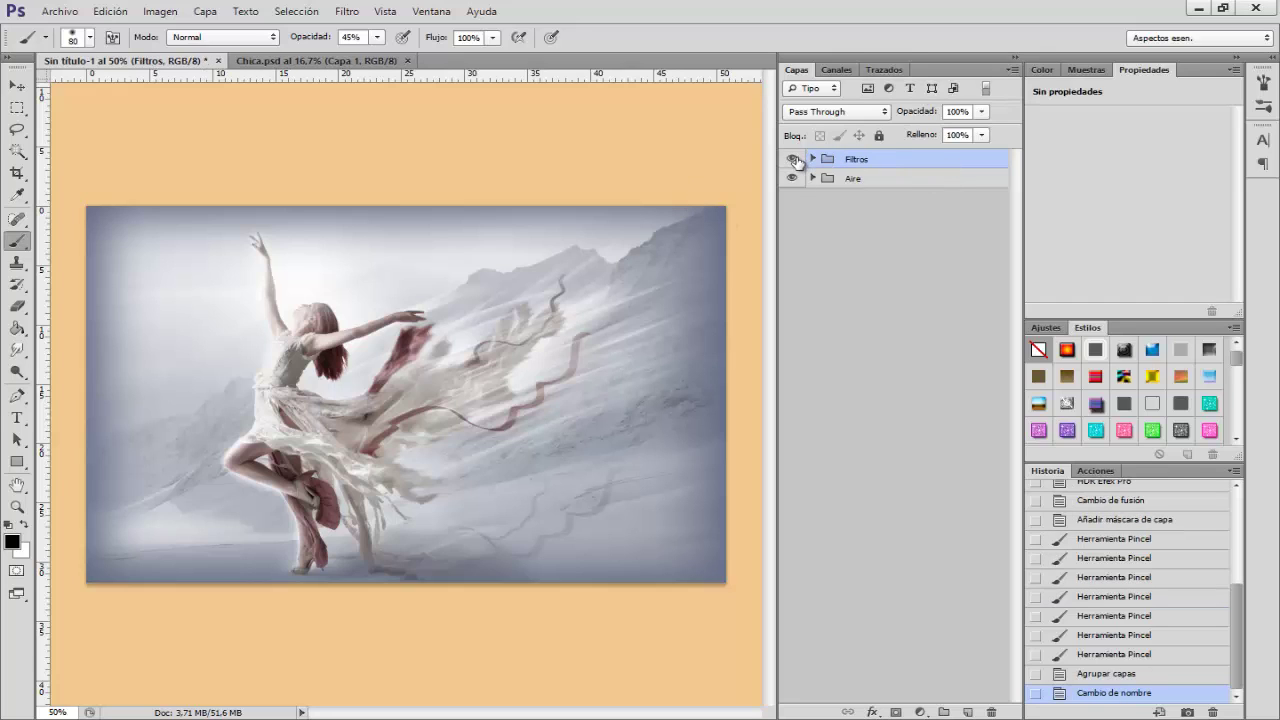
- Toggle the Filtros group off and on to compare, then zoom out
left_click(792, 159)
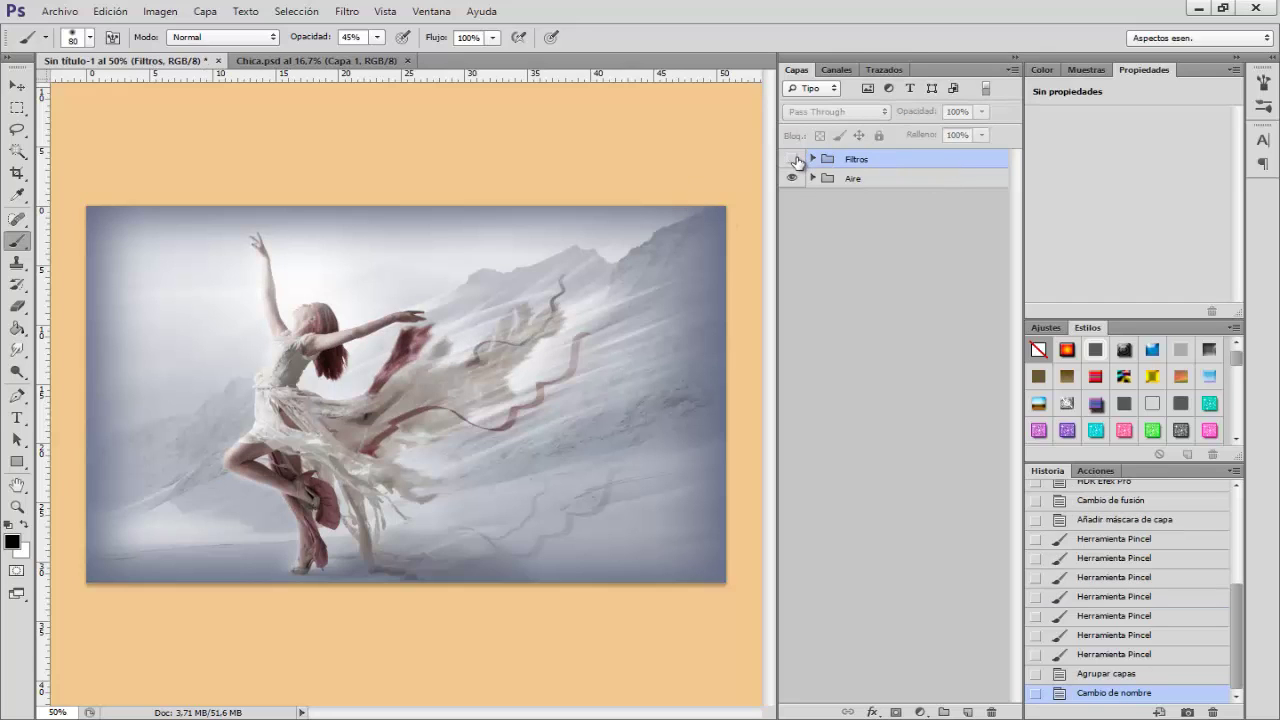
left_click(792, 159)
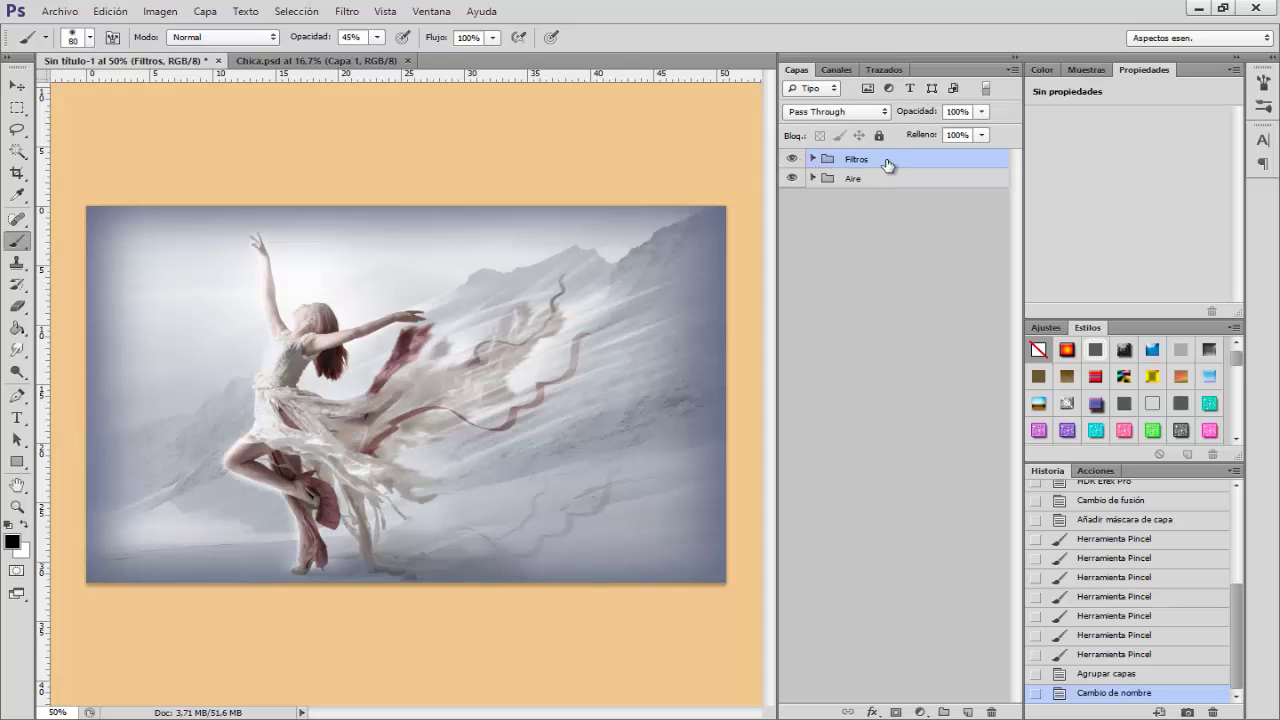
key("ctrl+minus")
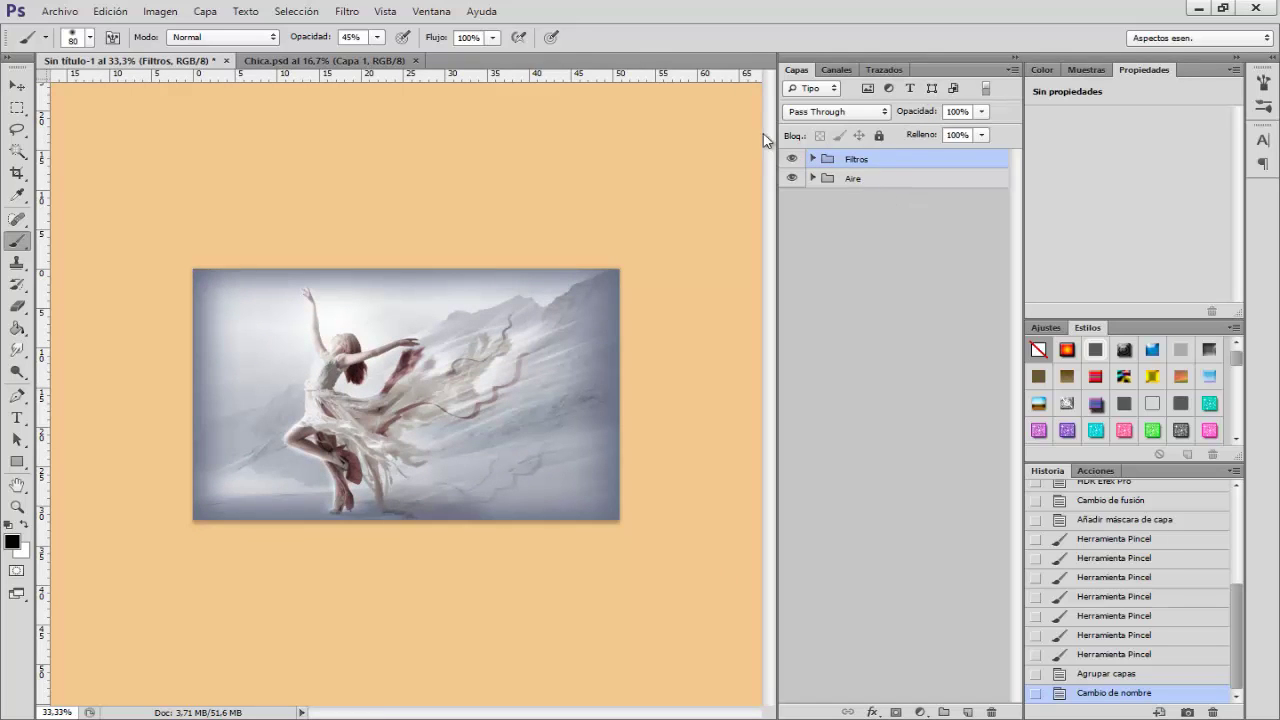
- Place Textura.jpg into the composition
left_click(60, 11)
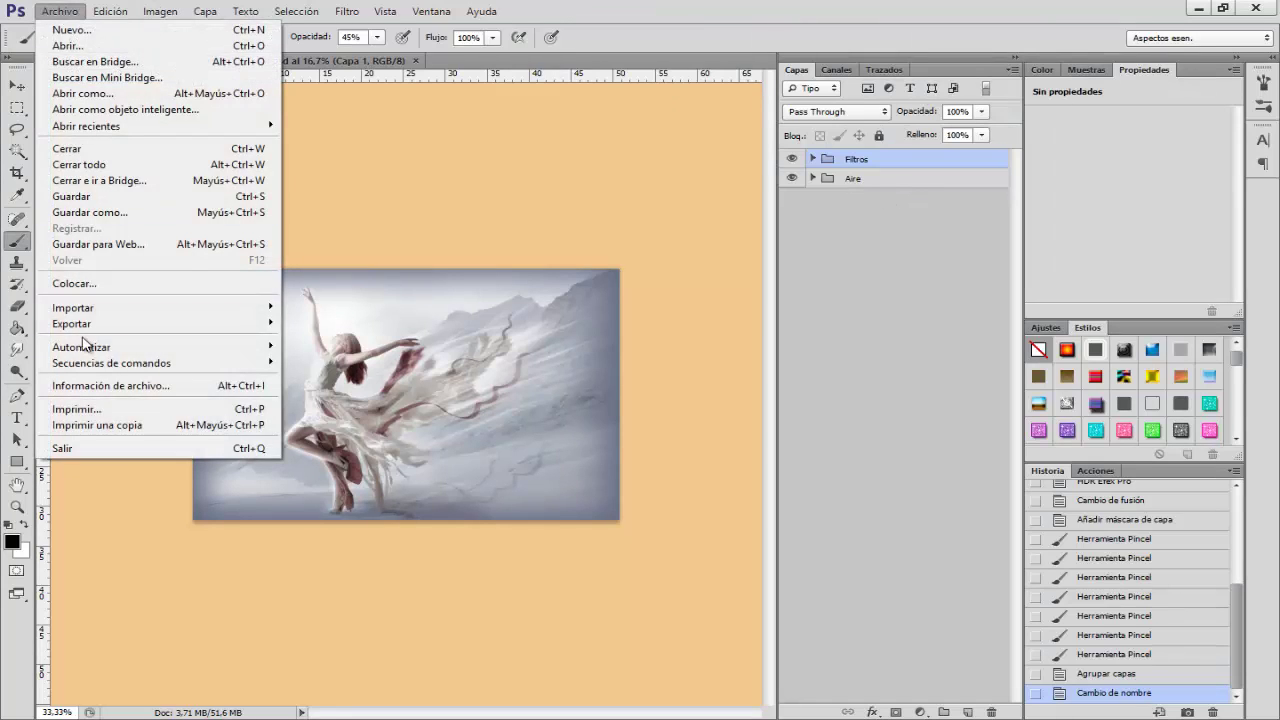
left_click(85, 285)
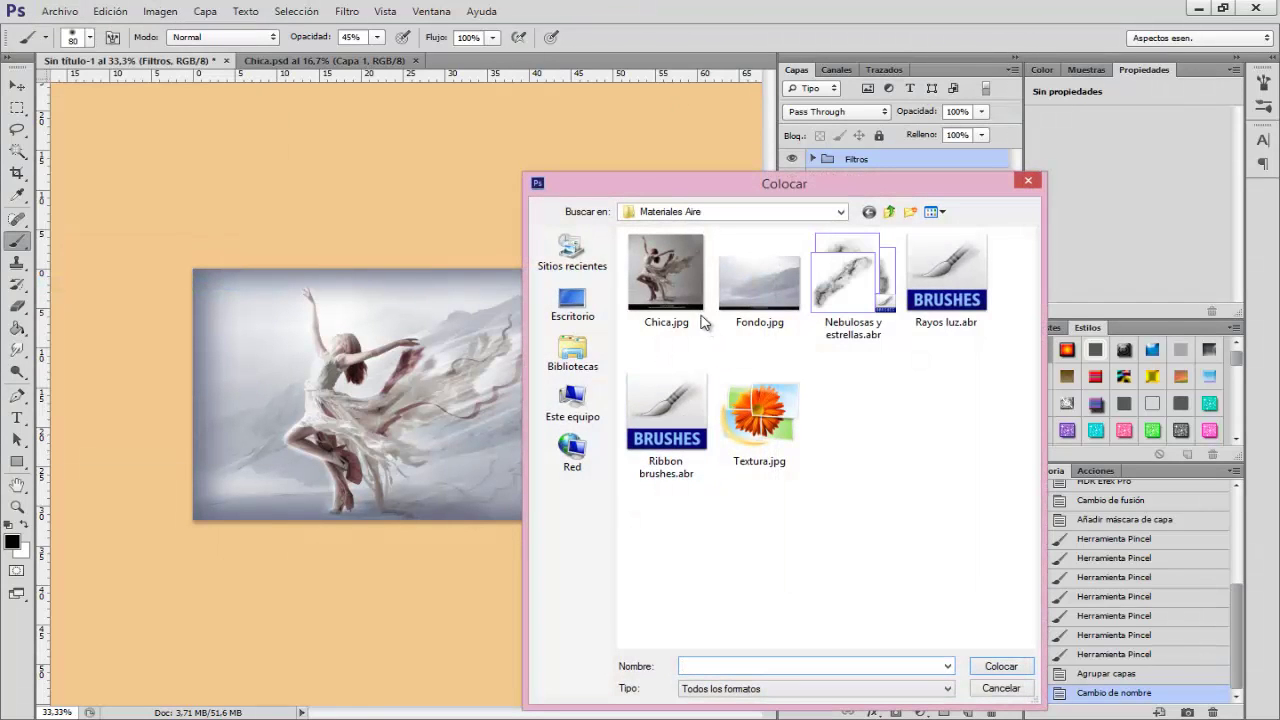
left_click(775, 432)
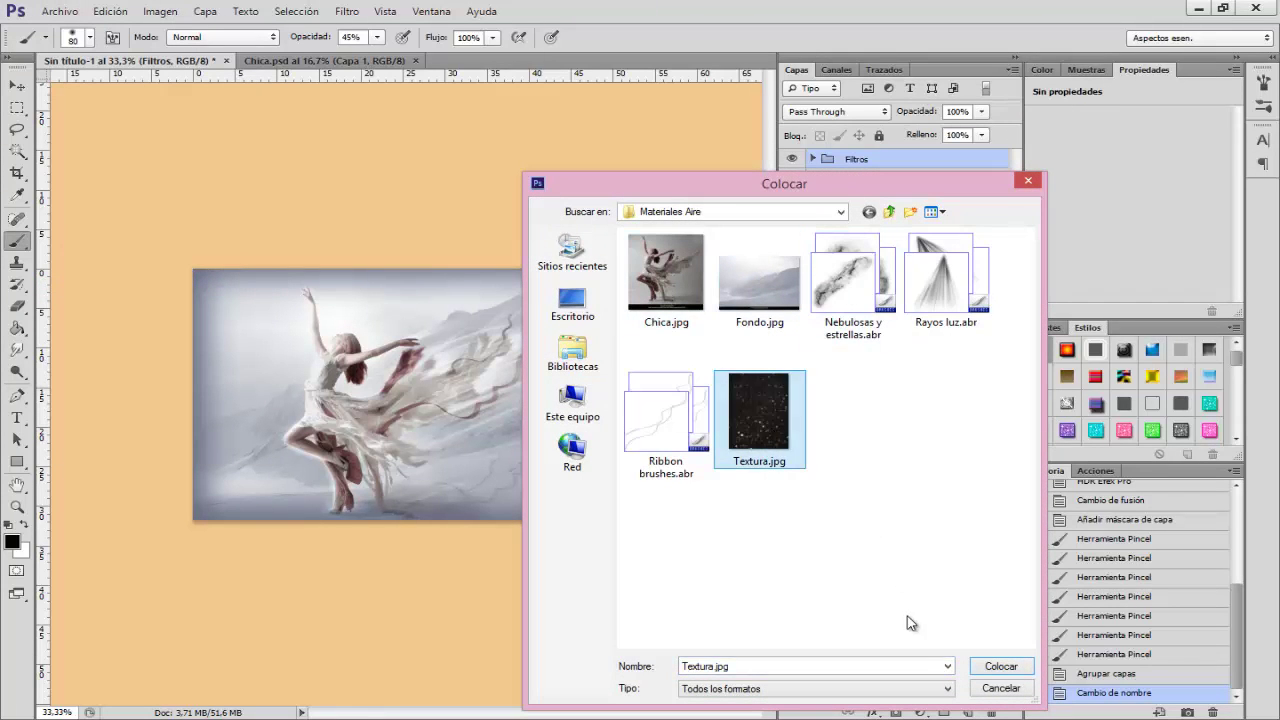
left_click(998, 667)
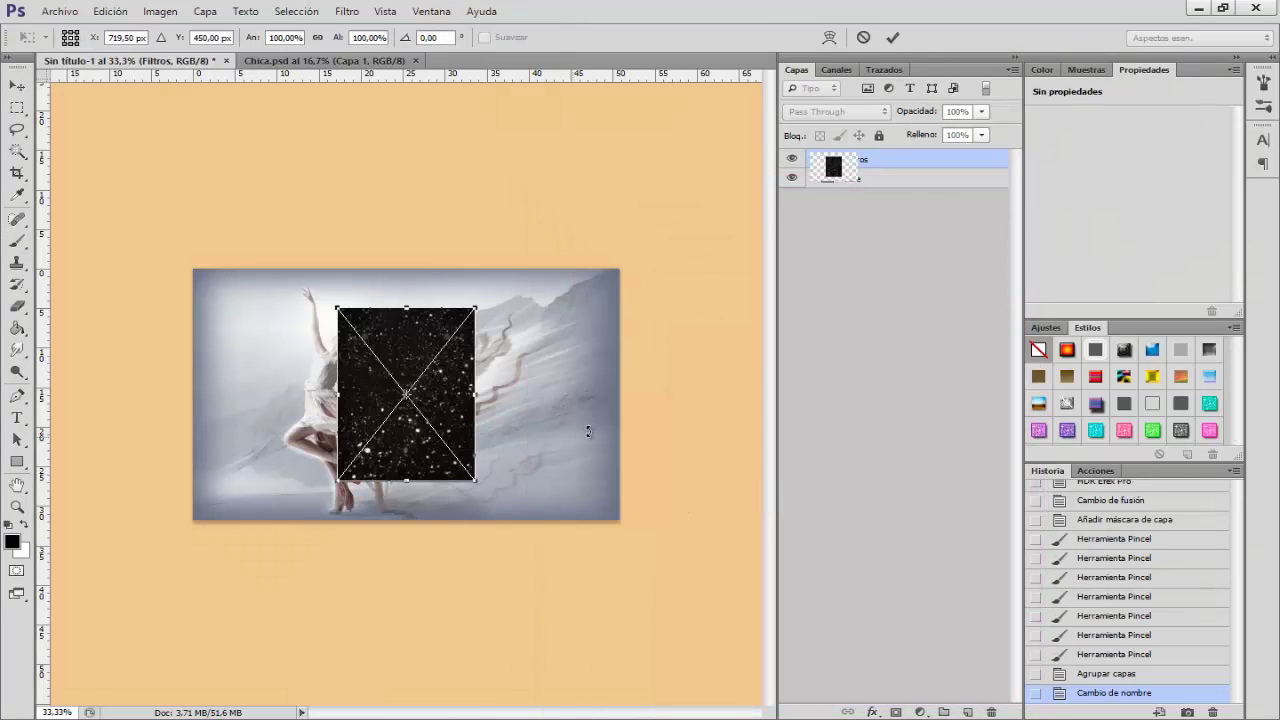
- Rotate the texture 90° clockwise, flip it horizontally and enlarge it to cover the image
right_click(430, 468)
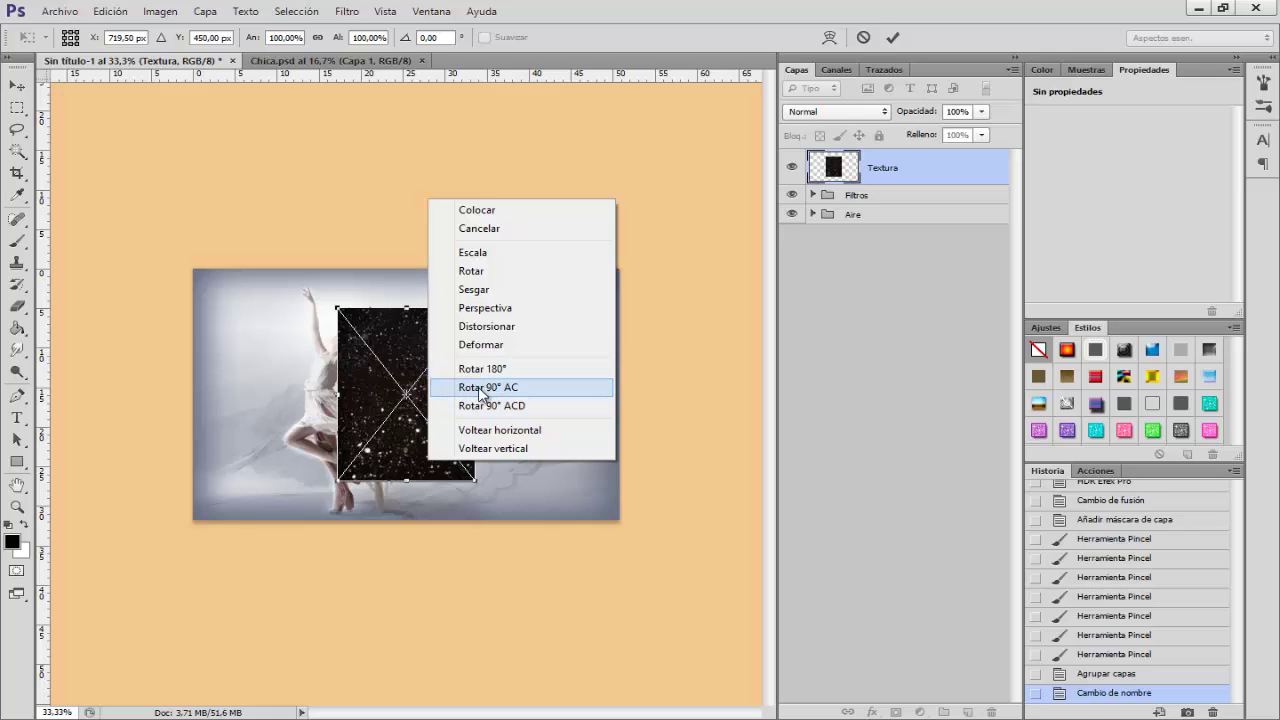
left_click(519, 395)
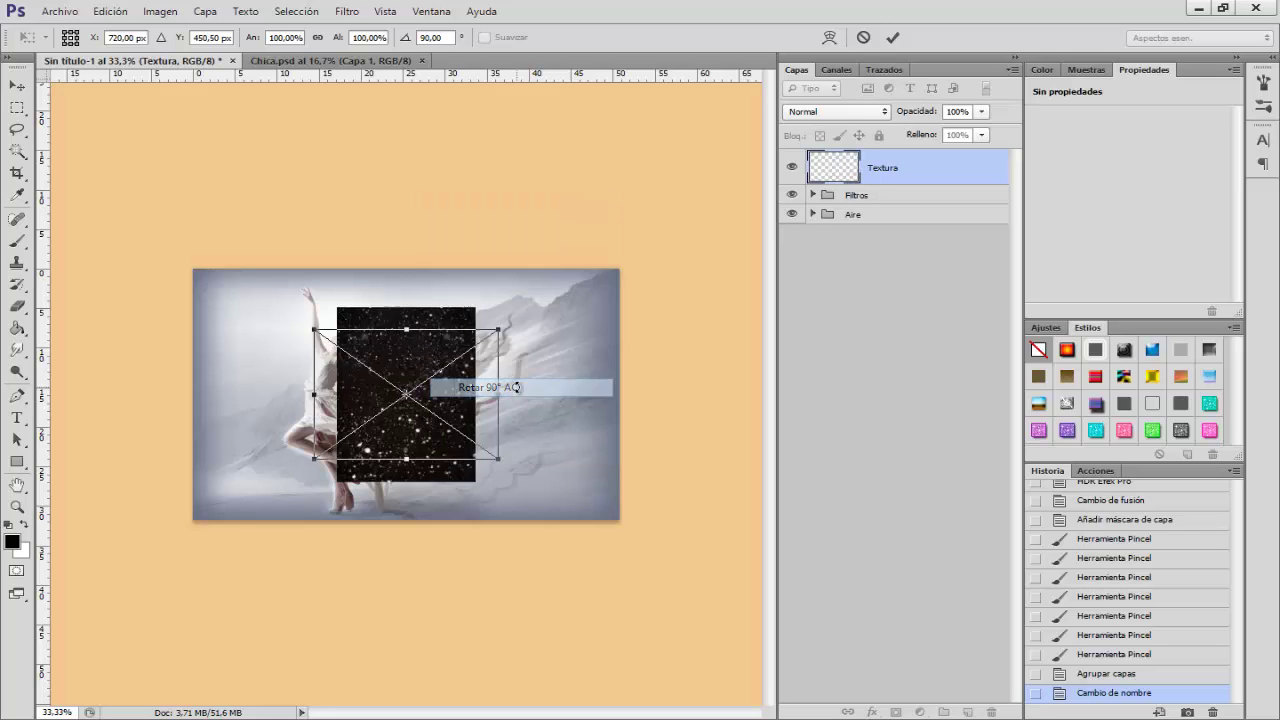
right_click(466, 405)
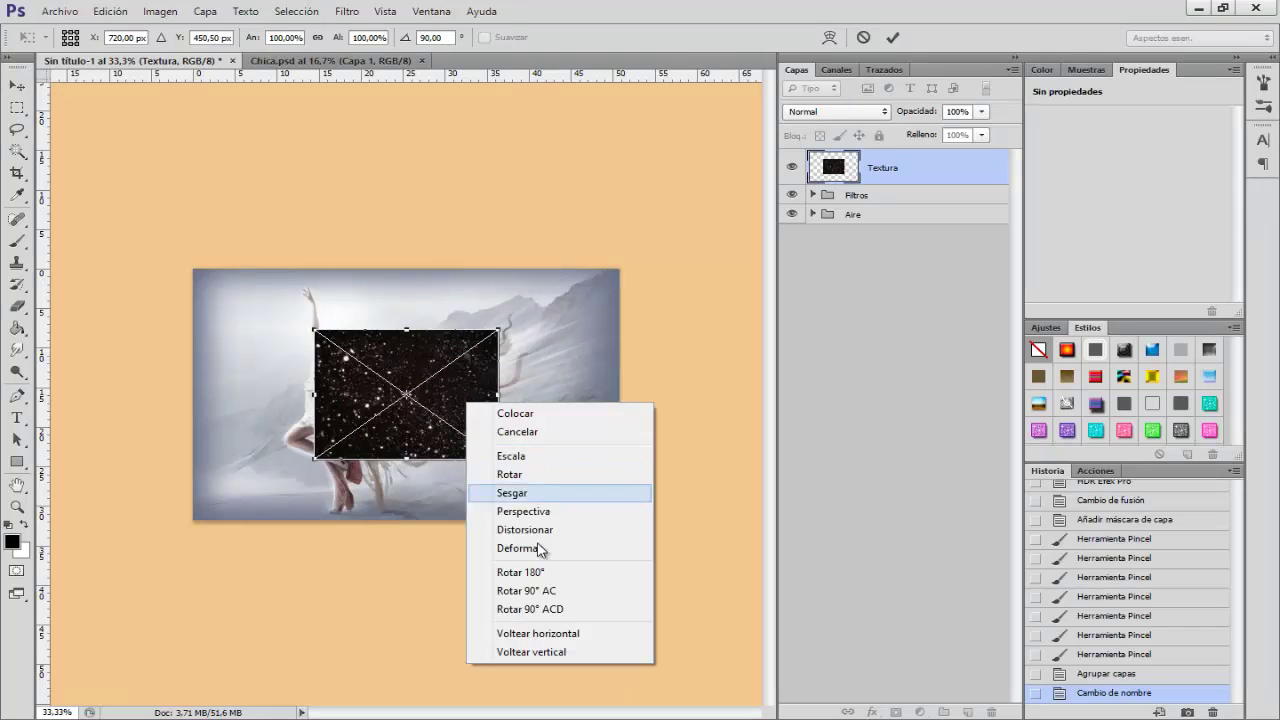
left_click(520, 630)
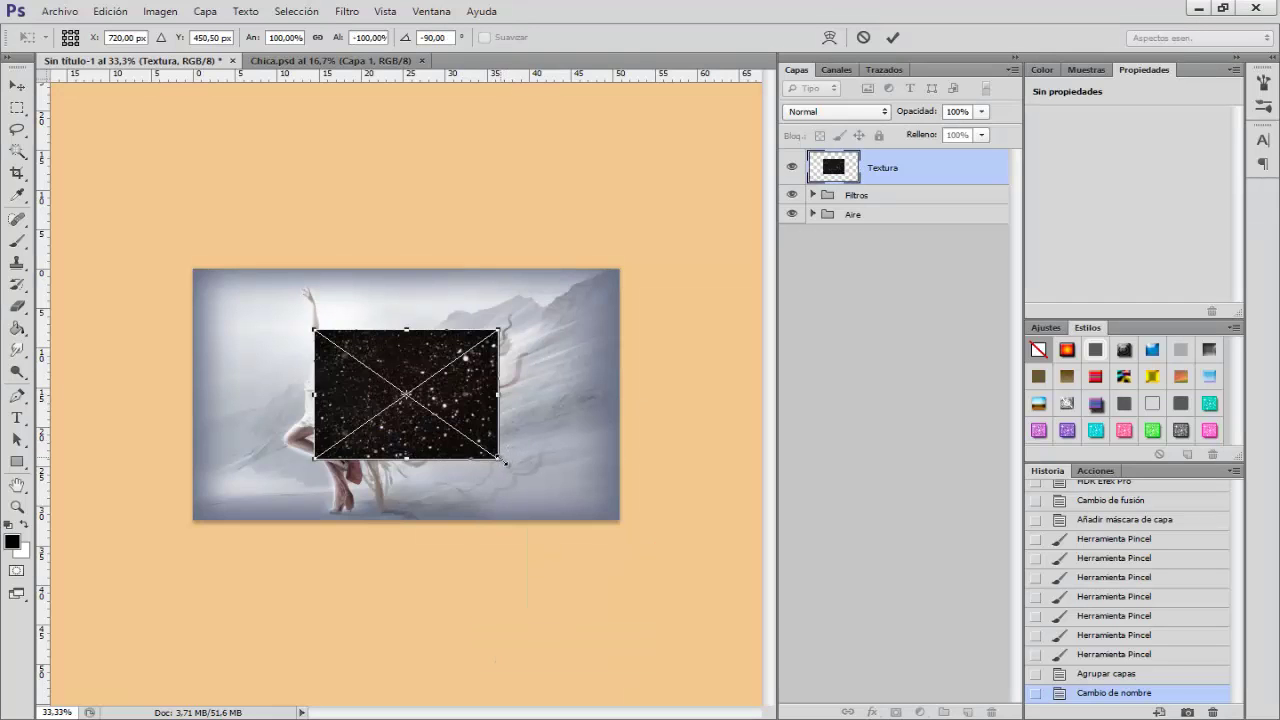
left_click_drag(504, 462, 624, 548)
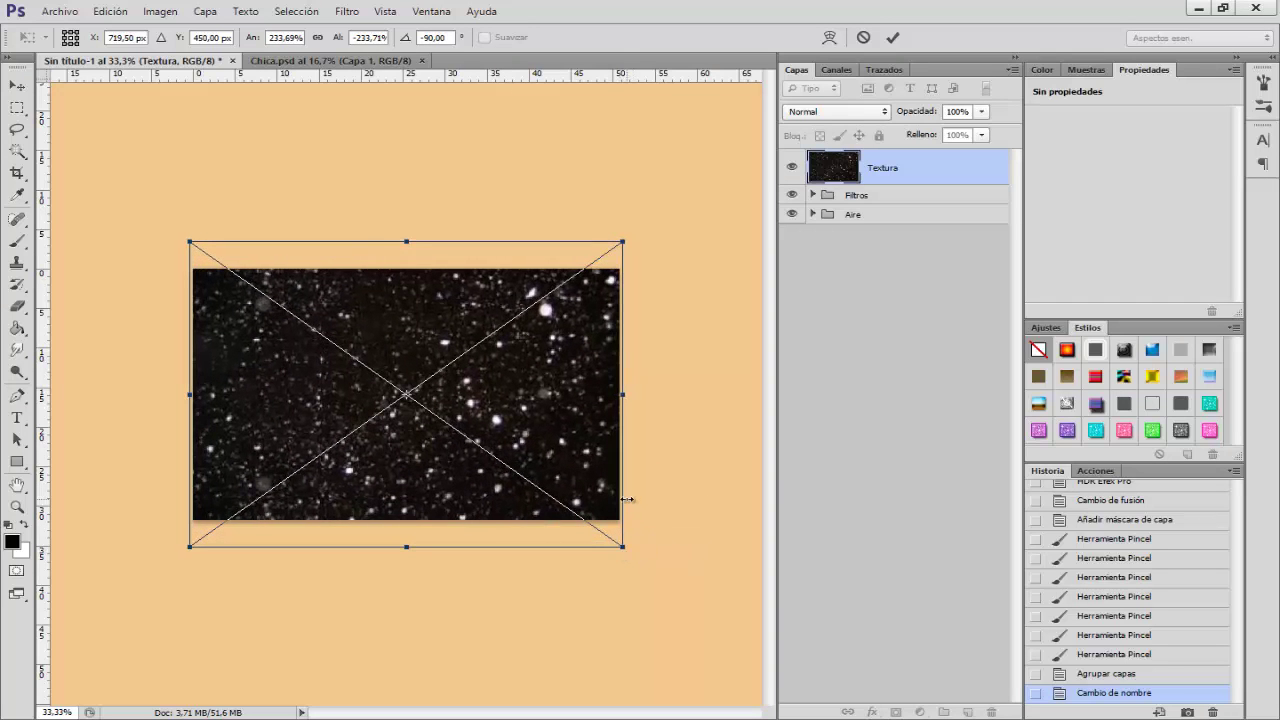
key("Return")
key("b")
key("ctrl+plus")
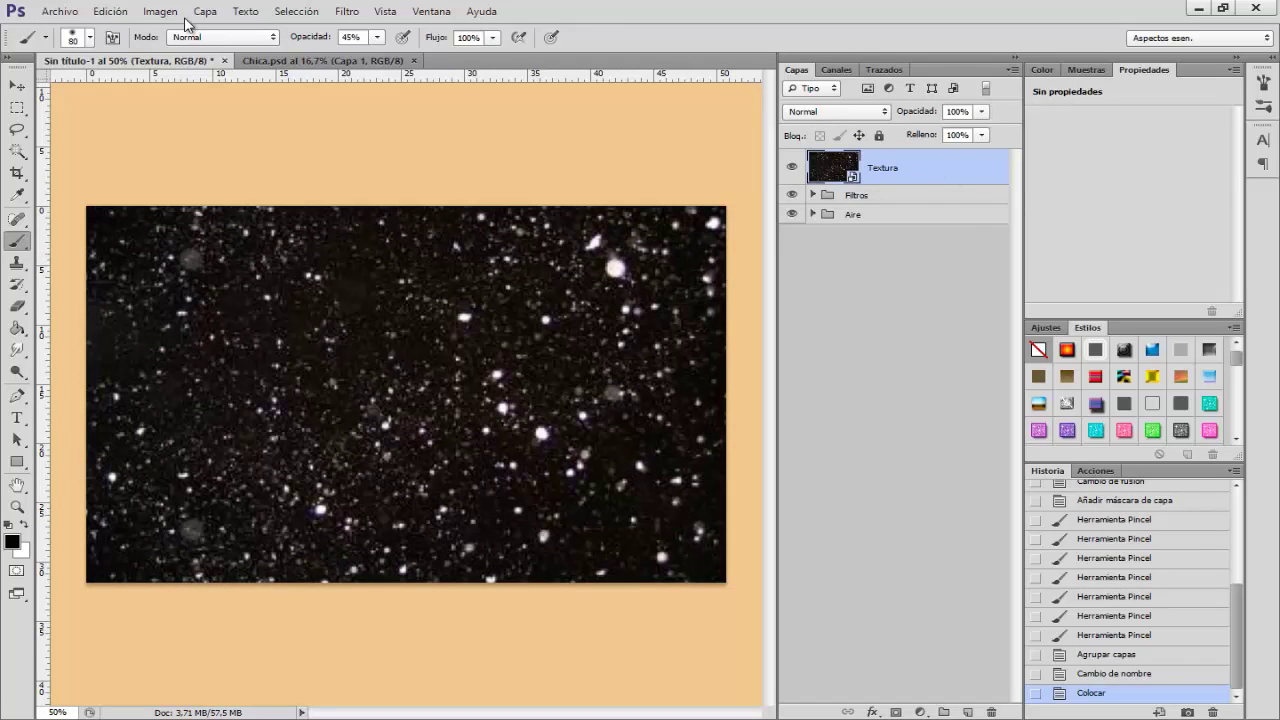
- Set Textura to Trama blend mode and apply a motion blur at 24°, 39 px
left_click(803, 110)
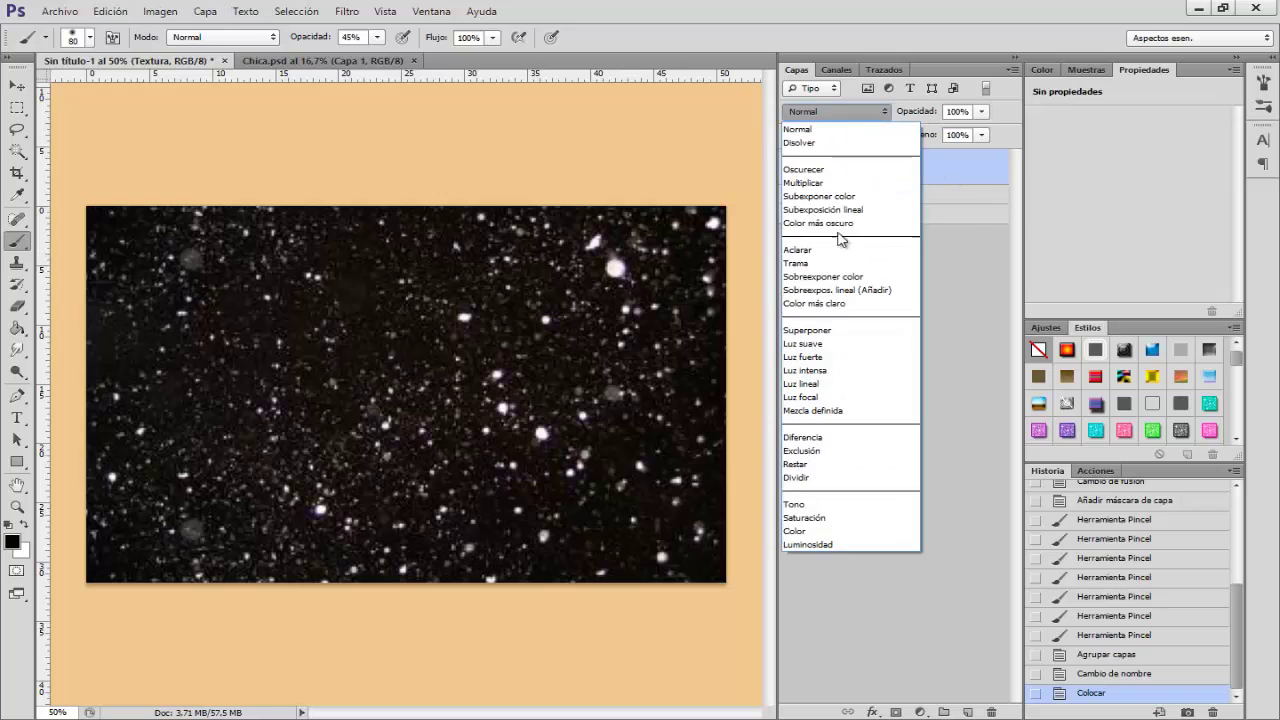
left_click(790, 263)
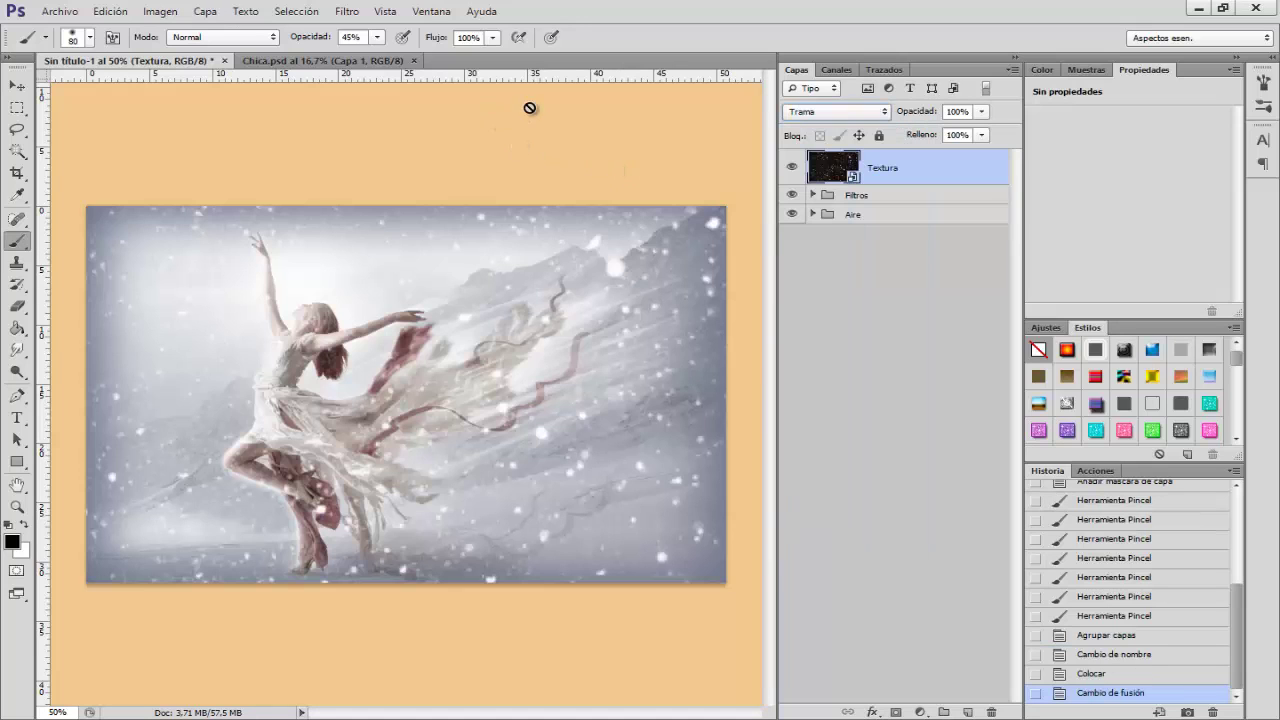
left_click(345, 12)
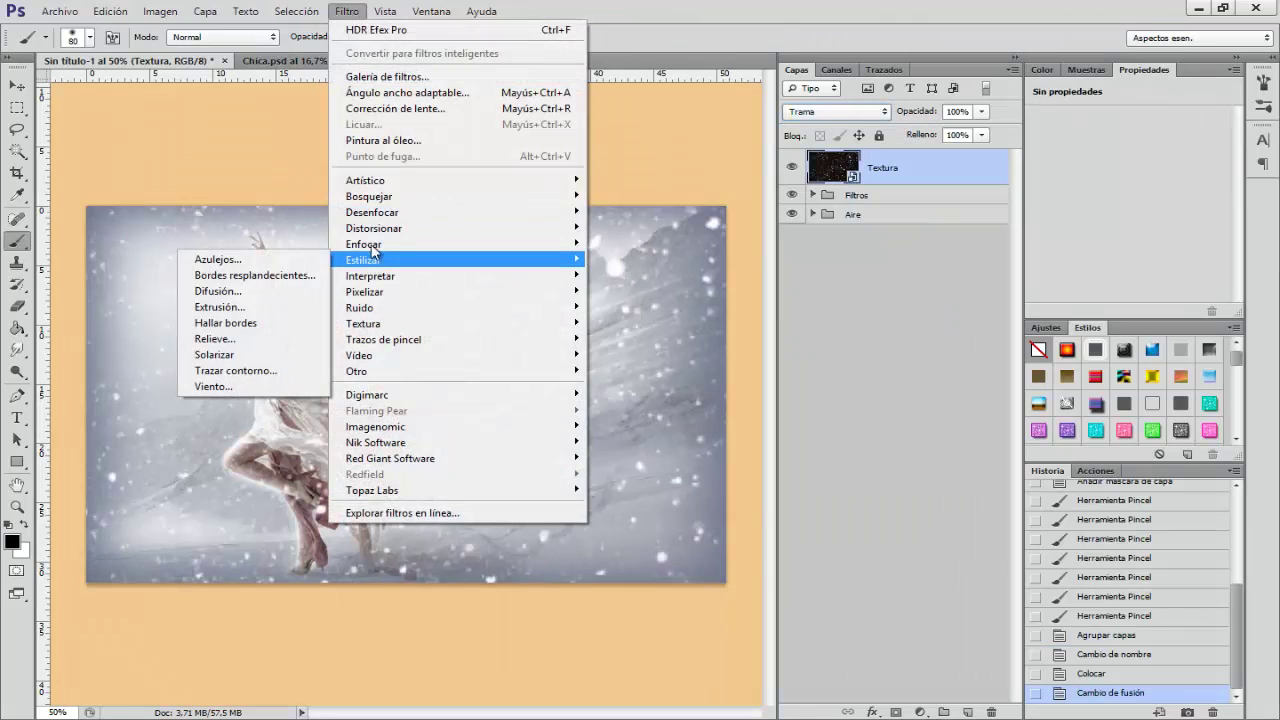
mouse_move(372, 212)
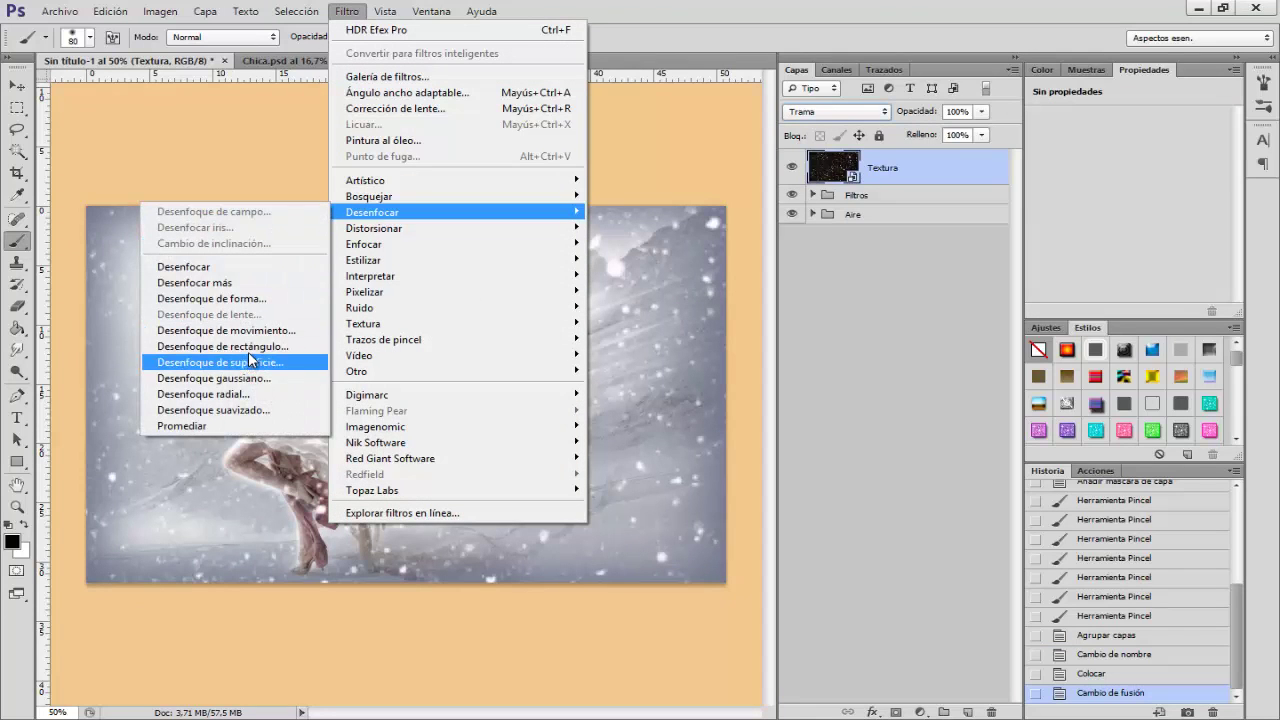
left_click(256, 331)
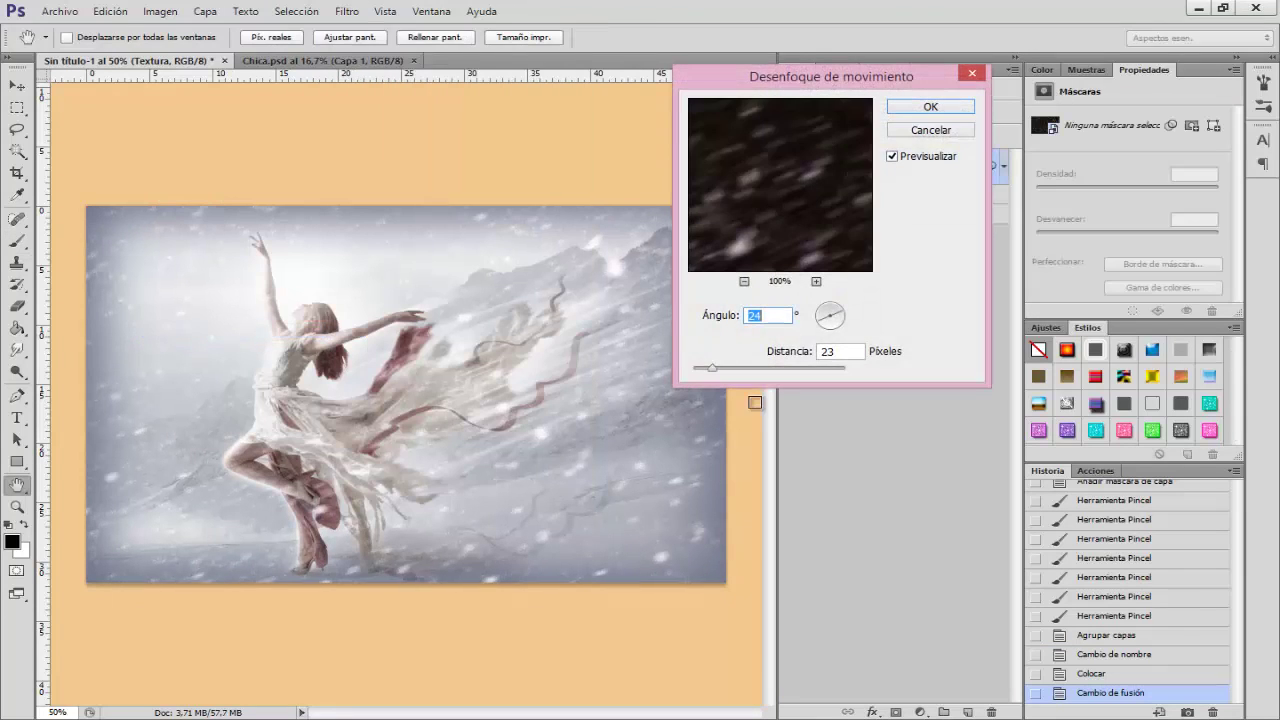
left_click(725, 368)
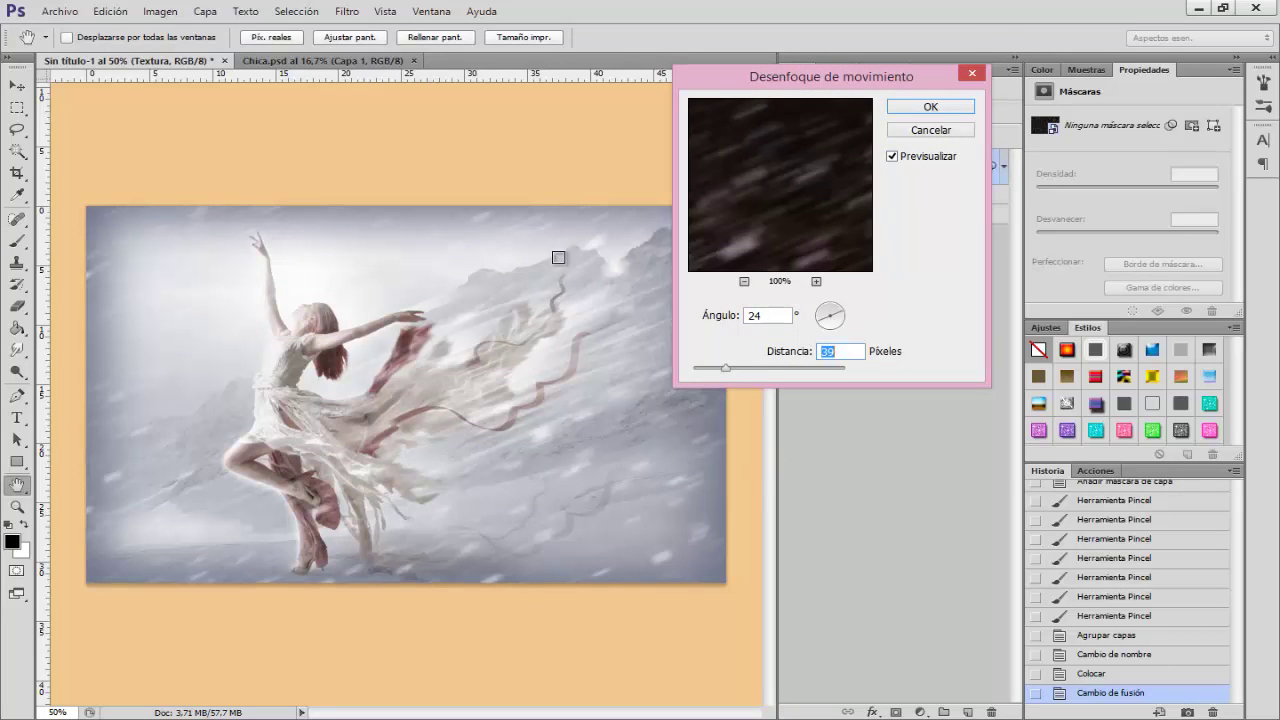
left_click(931, 107)
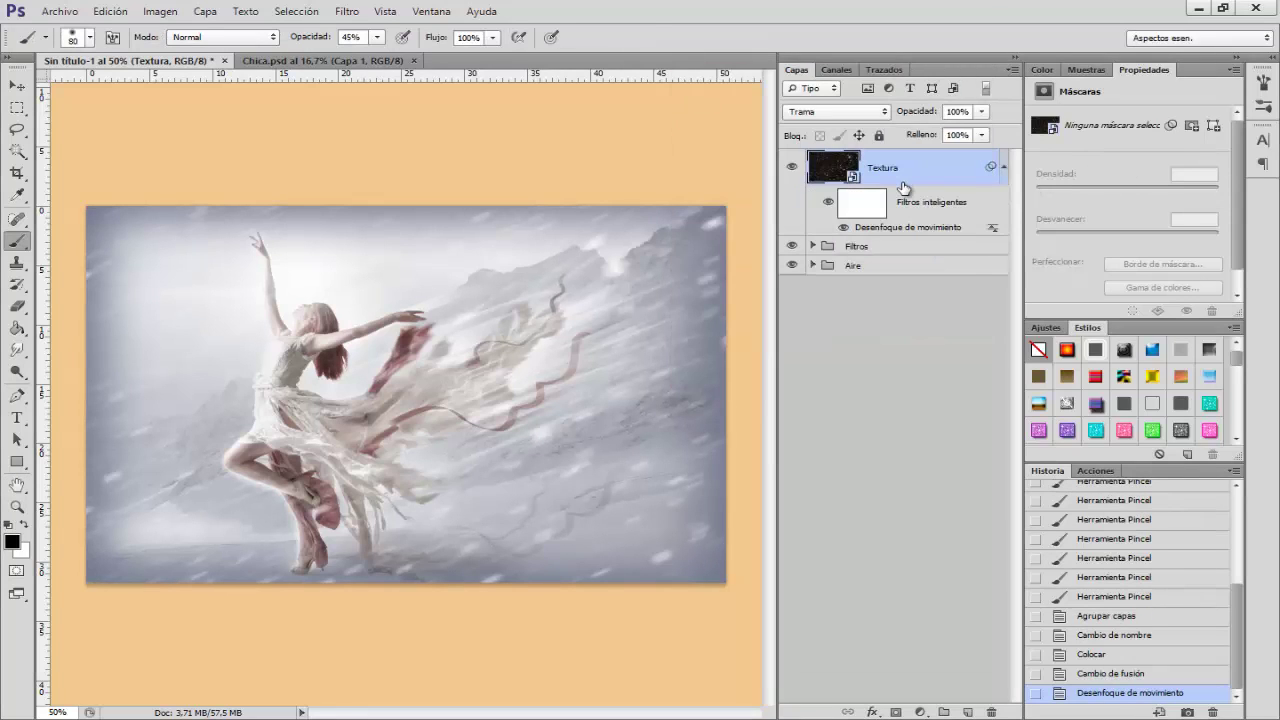
- Mask the Textura layer and paint out the texture over the dancer's dress and legs
left_click(896, 712)
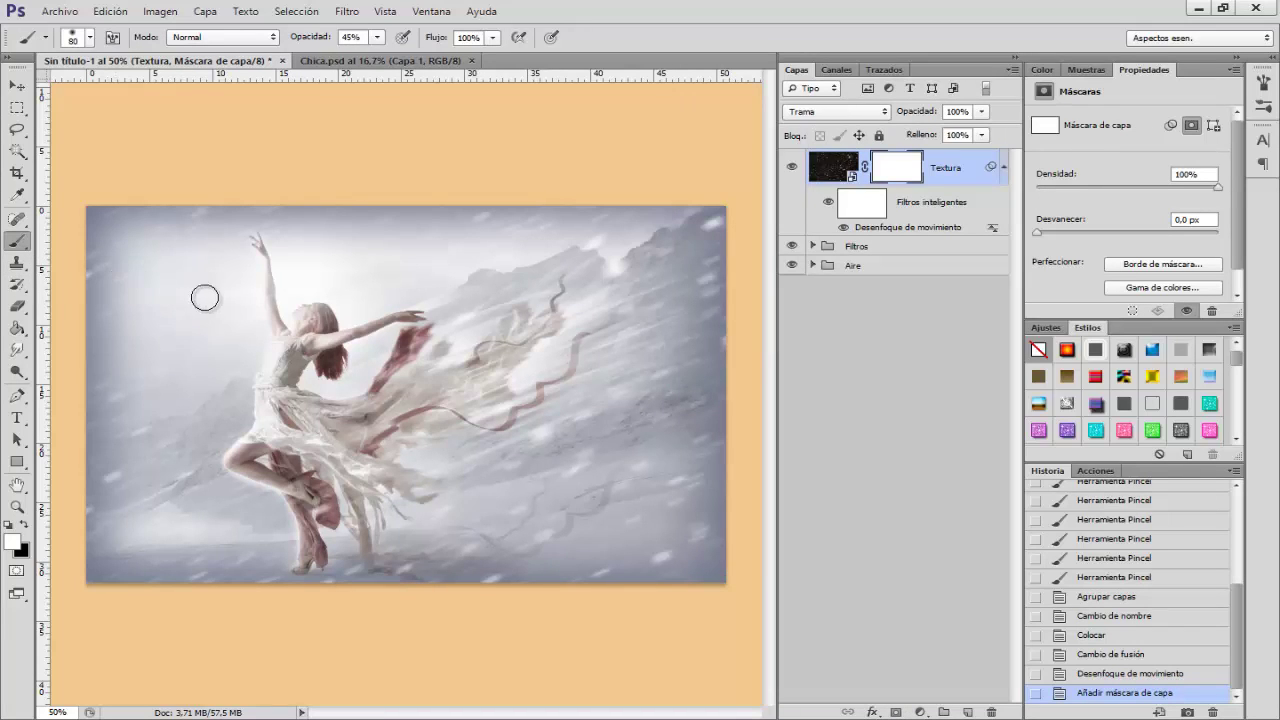
left_click_drag(183, 316, 220, 265)
left_click_drag(307, 37, 327, 36)
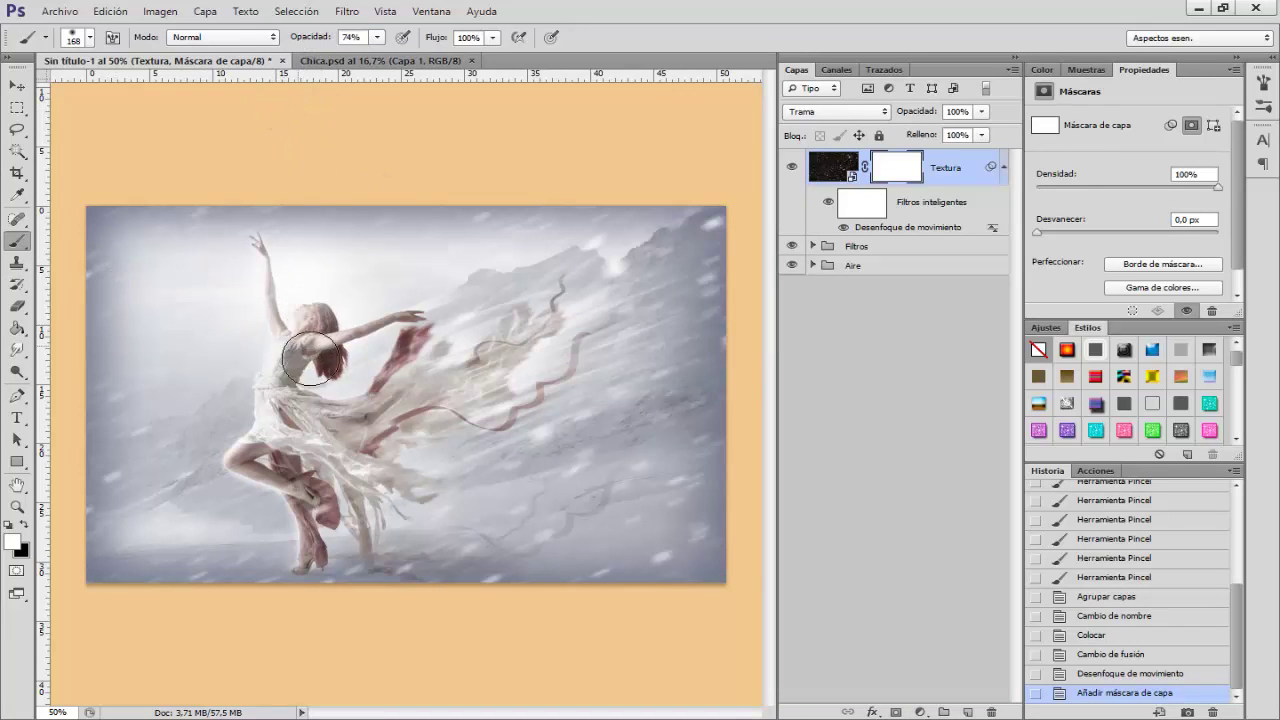
left_click(345, 337)
left_click_drag(345, 337, 315, 337)
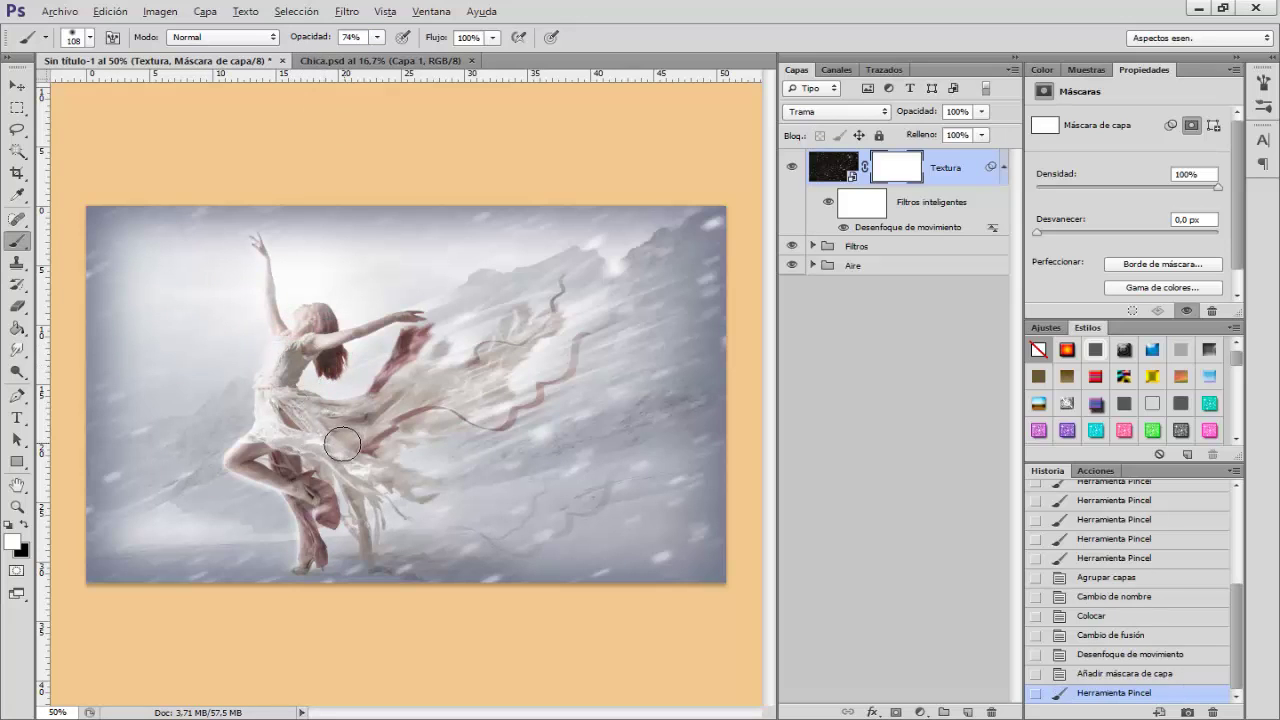
left_click_drag(313, 462, 291, 387)
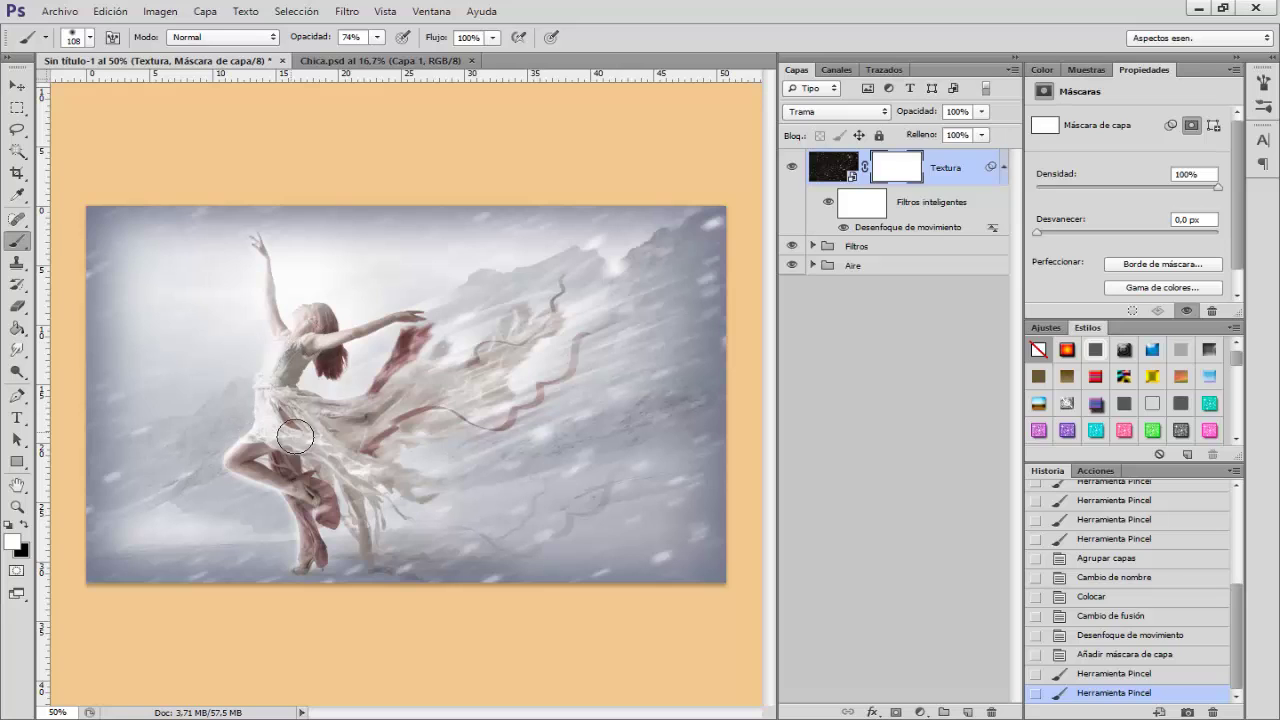
left_click_drag(295, 487, 422, 436)
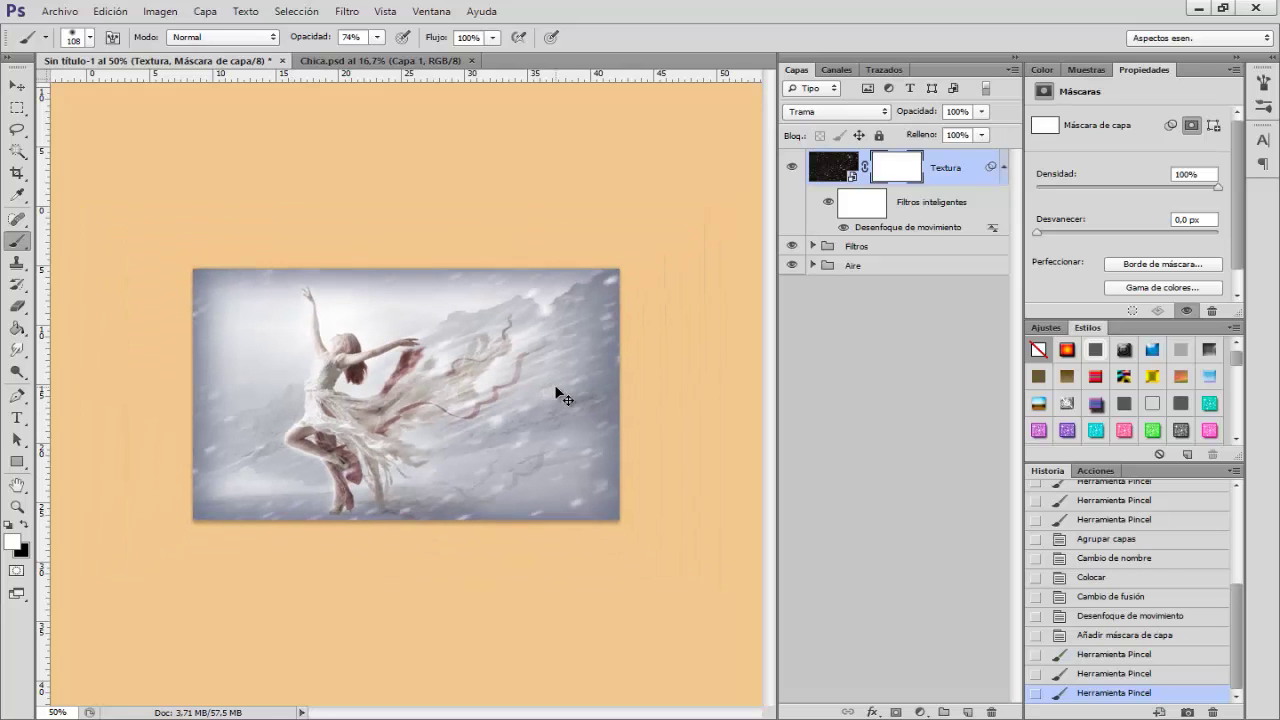
key("ctrl+minus")
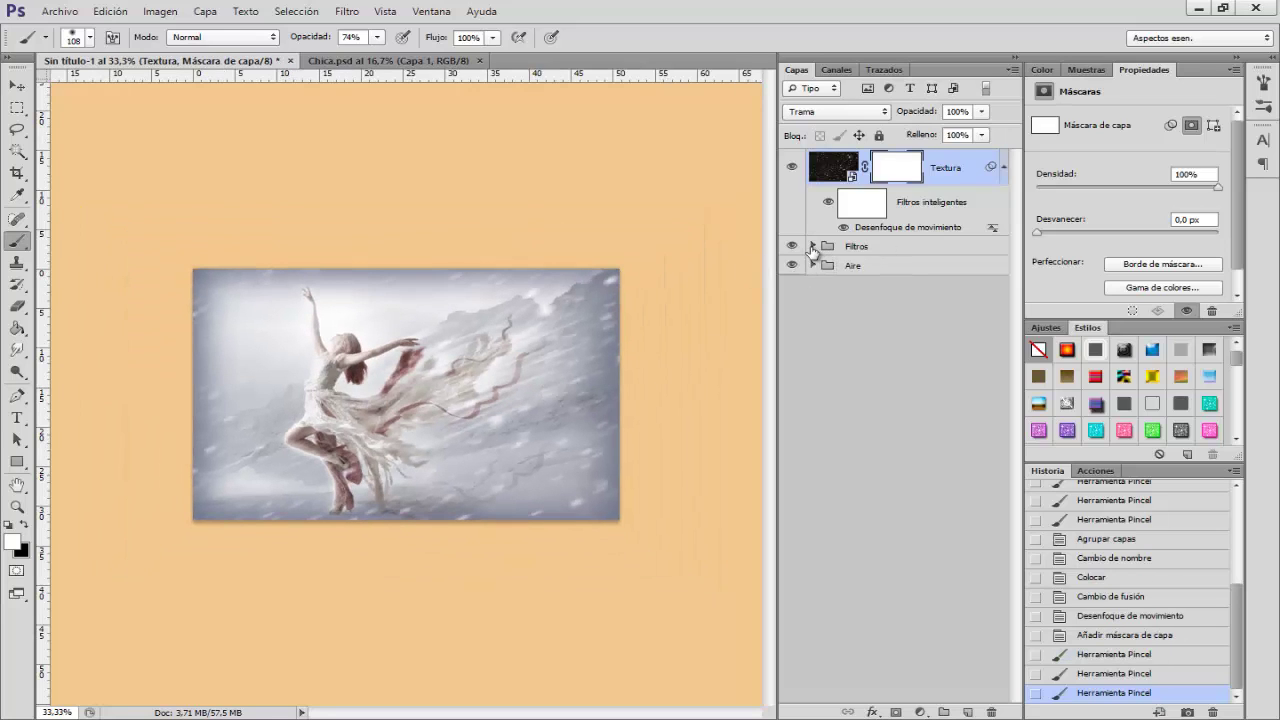
- Expand and collapse Filtros, then expand the Aire group to list its layers
left_click(812, 246)
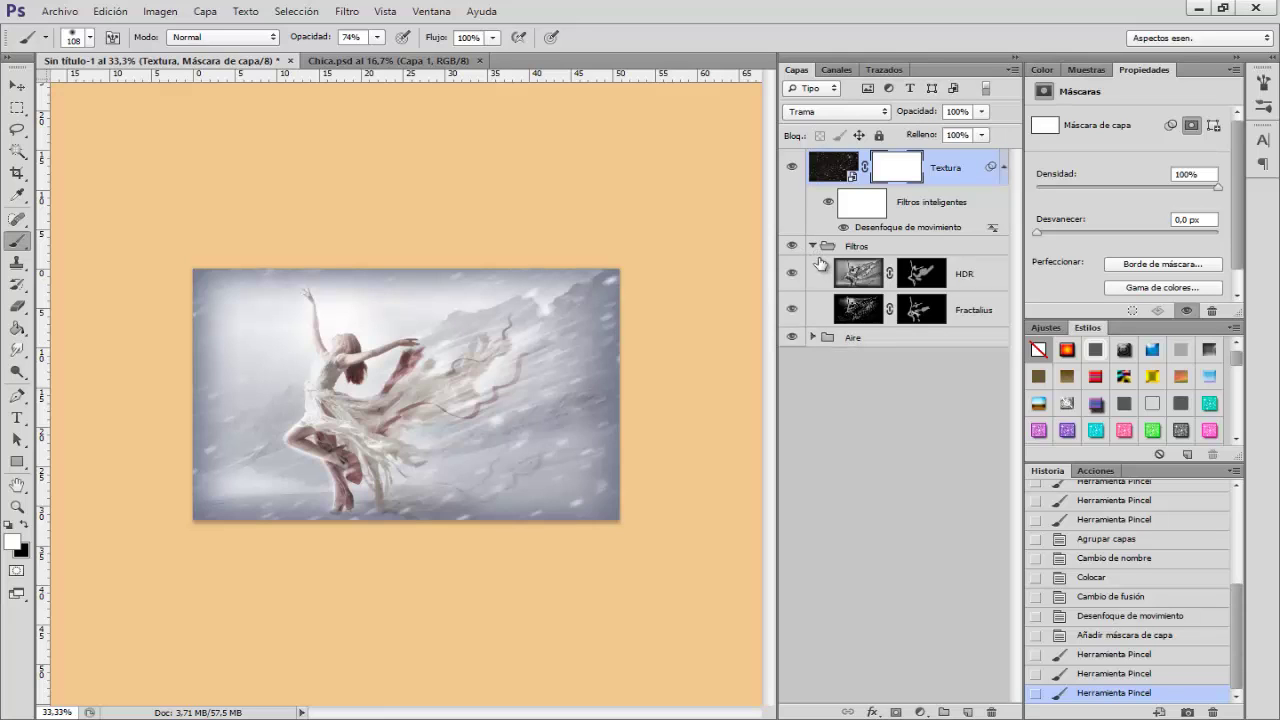
left_click(812, 246)
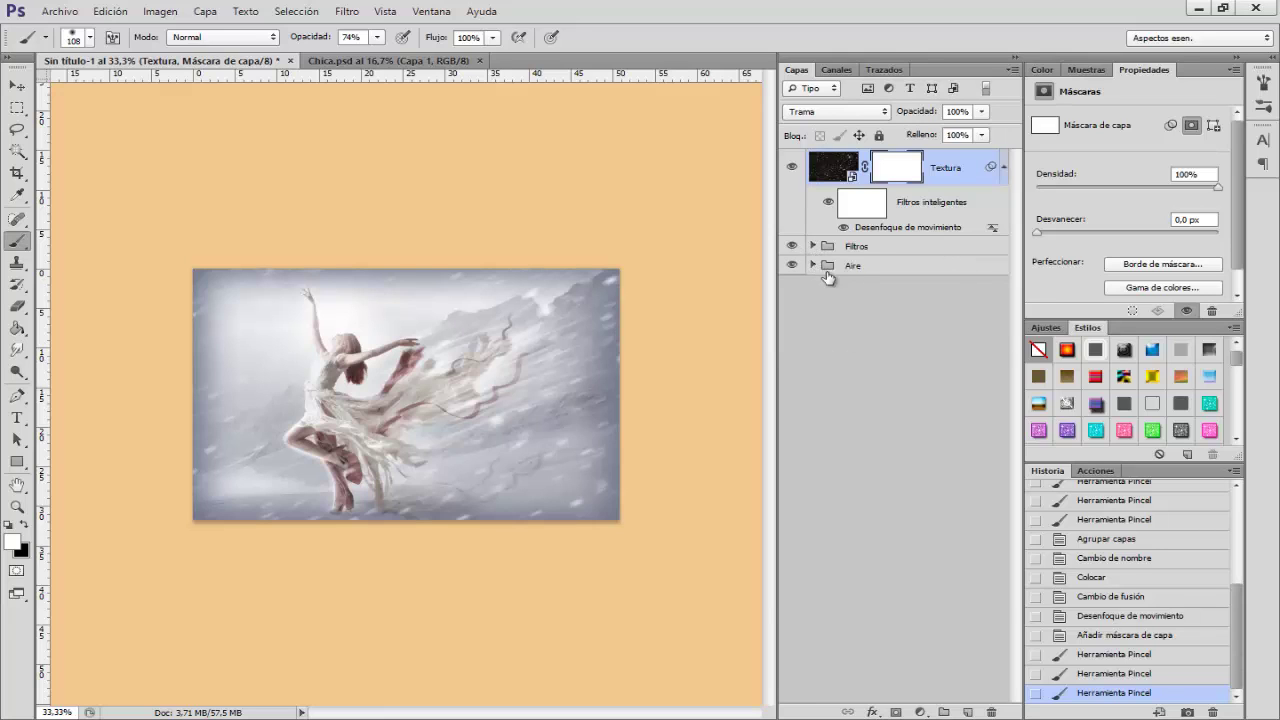
left_click(812, 265)
- Move Marco below the Curvas group and target the second curves adjustment's mask
left_click(906, 330)
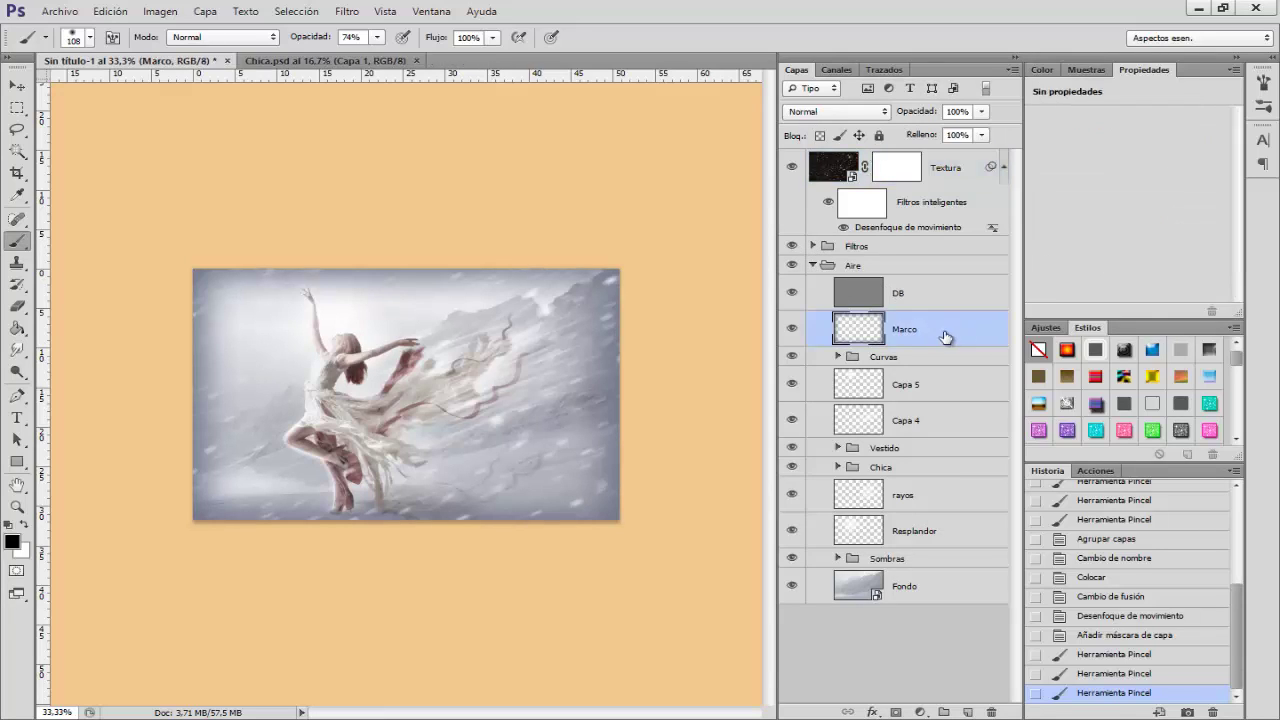
mouse_move(903, 333)
left_mouse_down()
mouse_move(893, 368)
mouse_move(900, 350)
left_mouse_up()
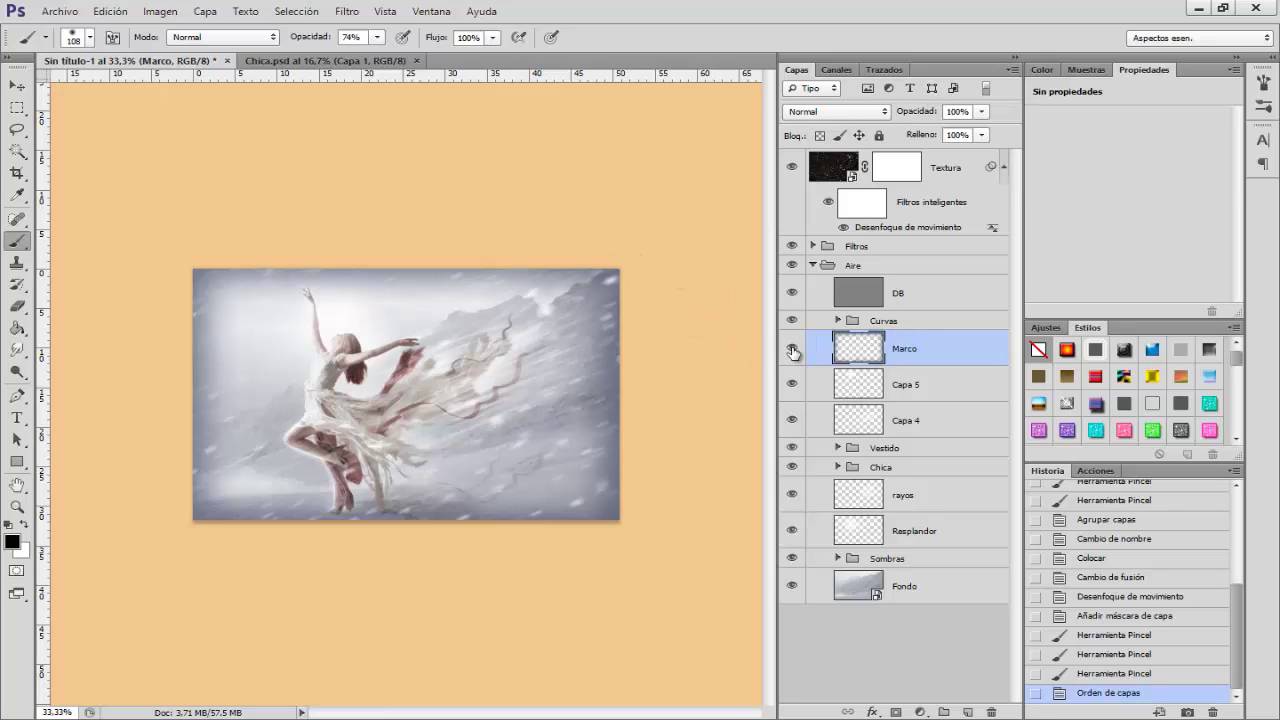
left_click(838, 320)
left_click(872, 390)
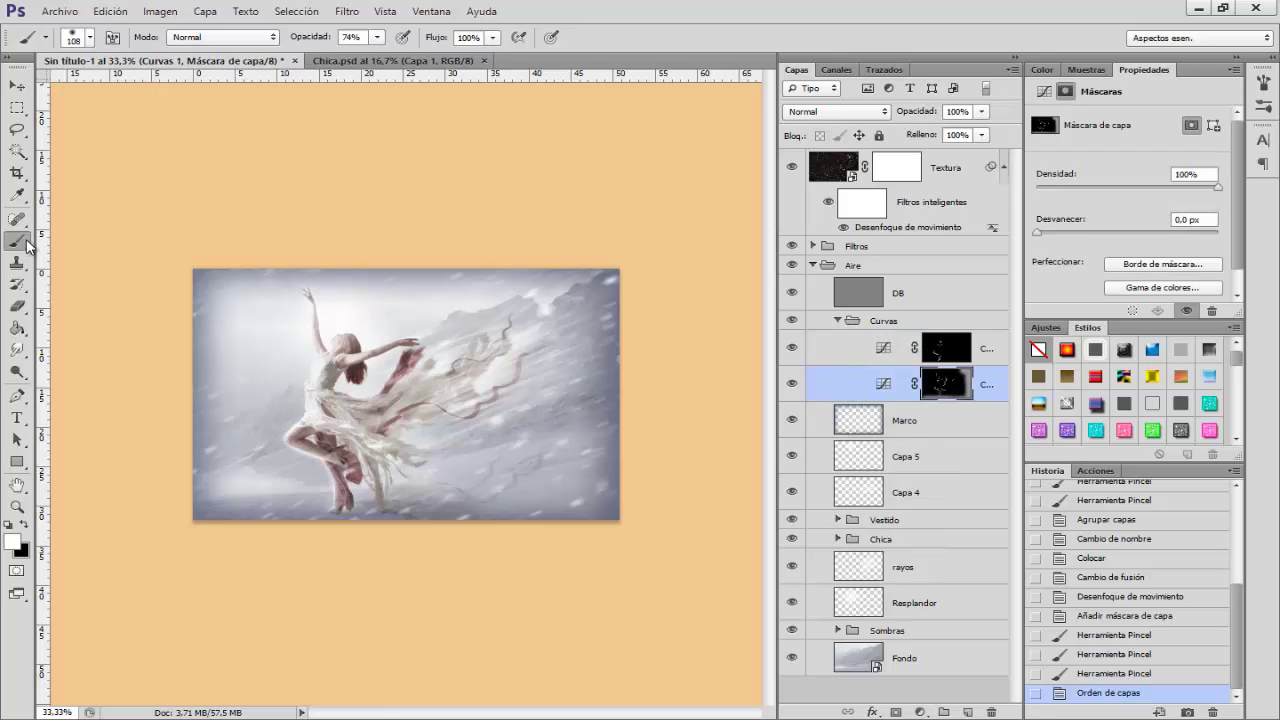
- Paint the curves mask along the image's edges with a 192 px brush
right_click(229, 318, "alt")
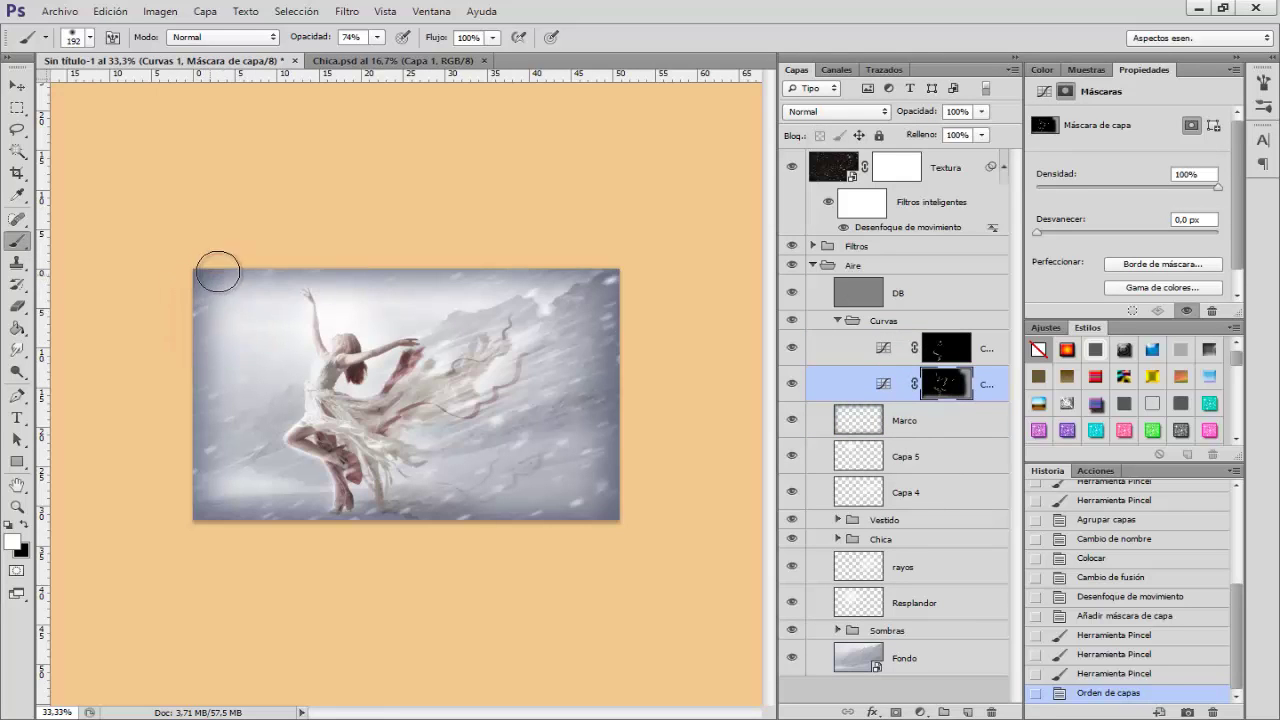
left_click_drag(367, 271, 660, 270)
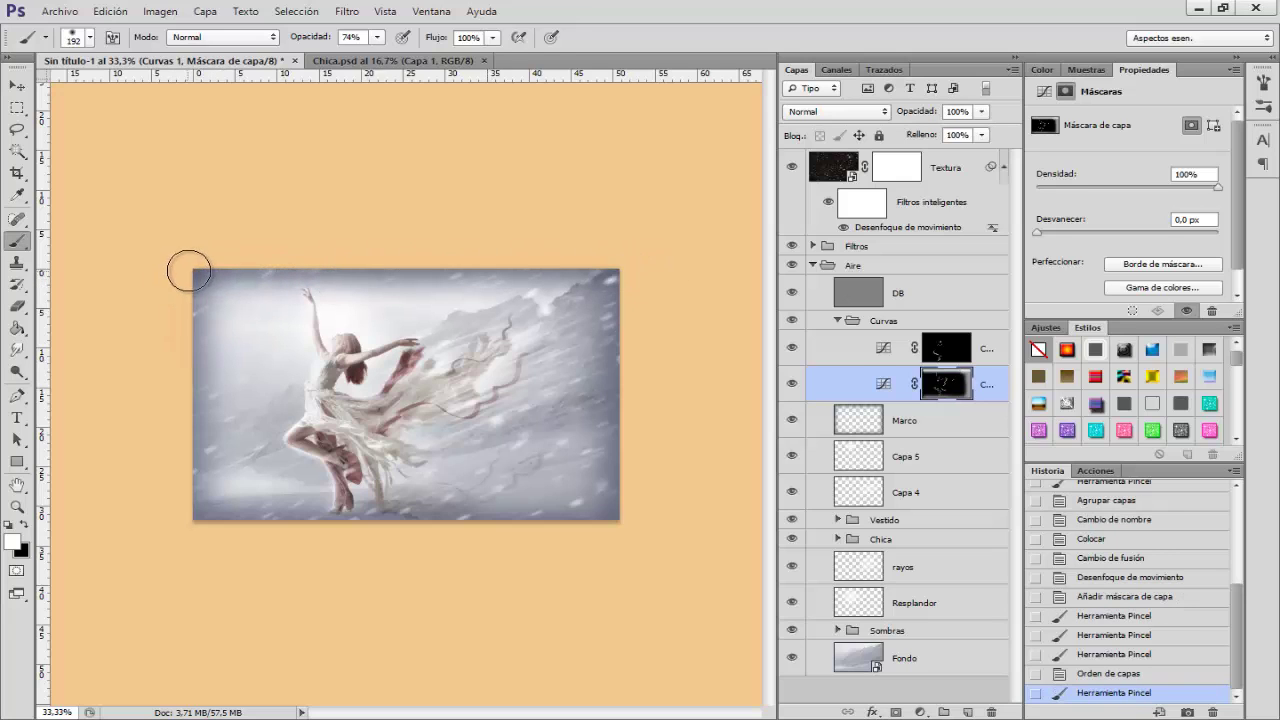
mouse_move(166, 529)
left_mouse_down()
mouse_move(391, 546)
mouse_move(641, 514)
mouse_move(608, 266)
left_mouse_up()
left_click(813, 265)
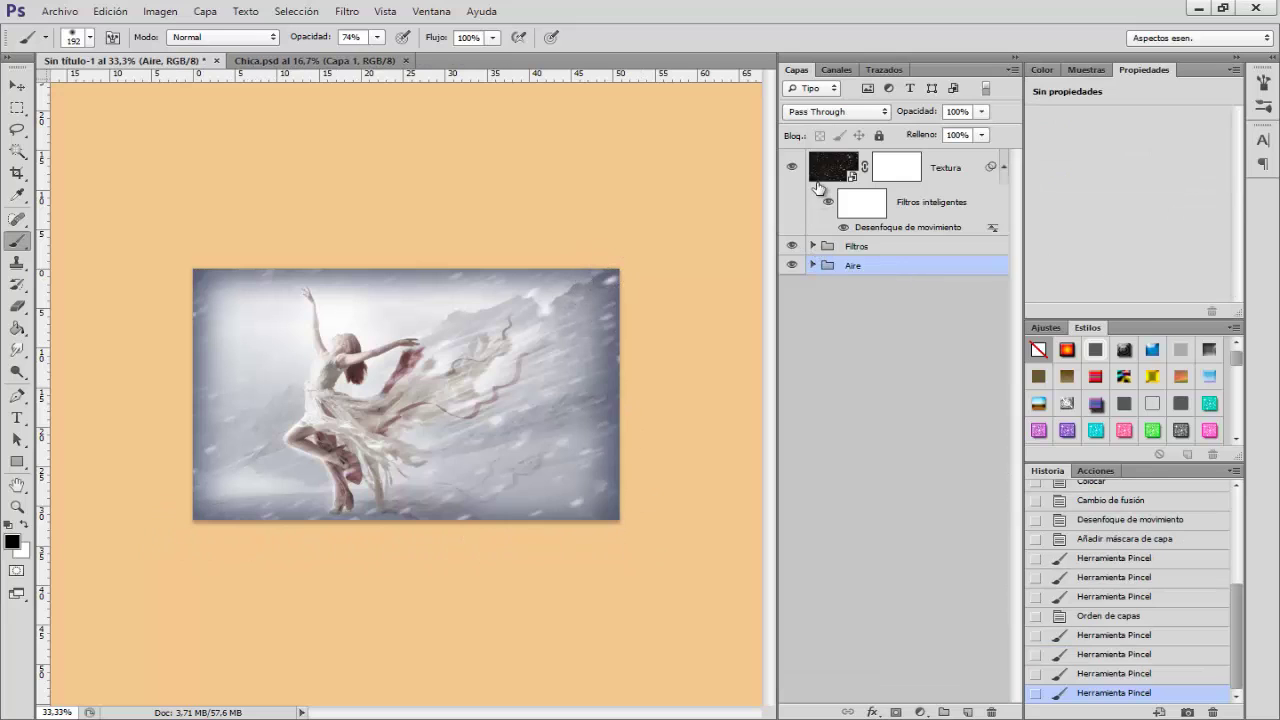
left_click(966, 170)
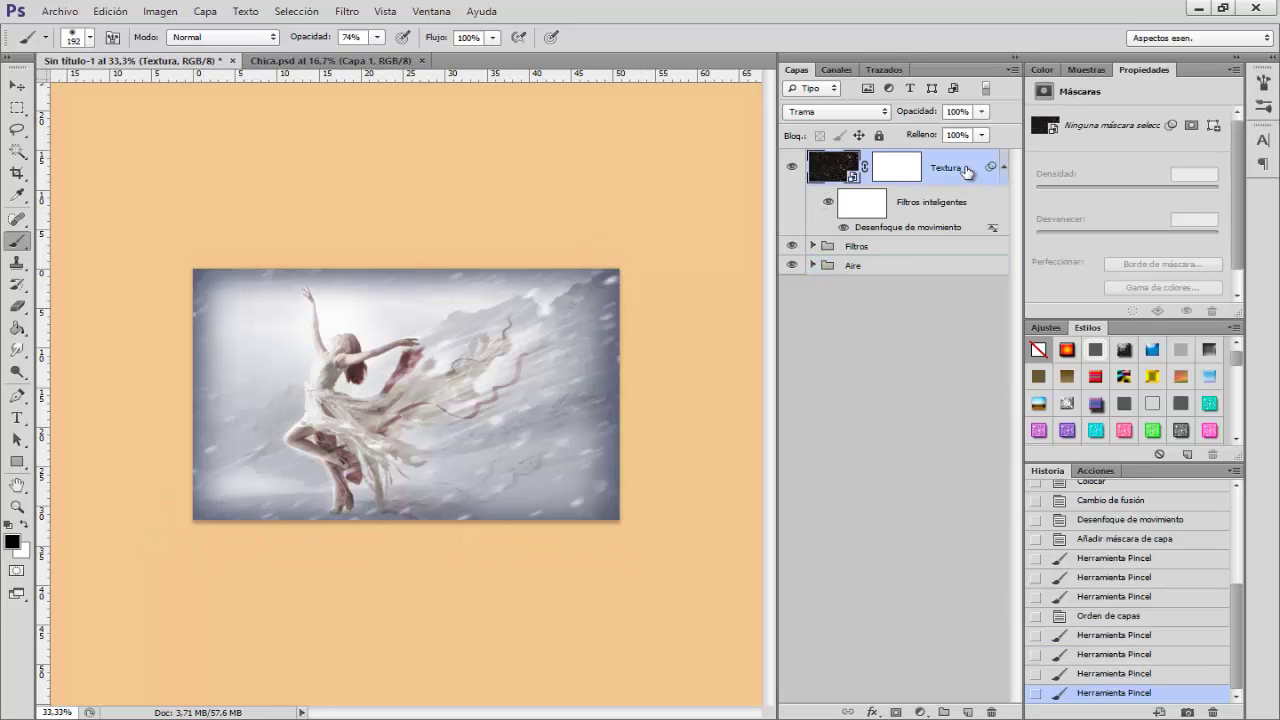
key("ctrl+plus")
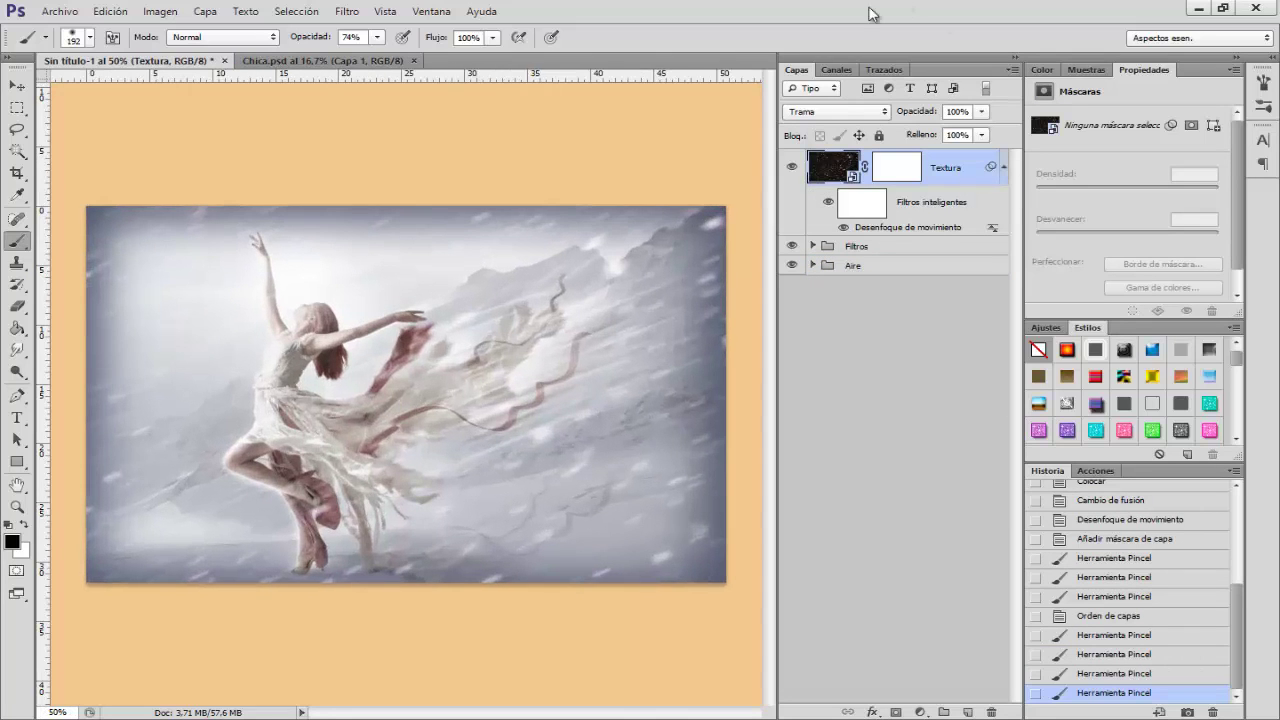
- Draw a text box in the lower right and type AIRE
left_click(24, 417)
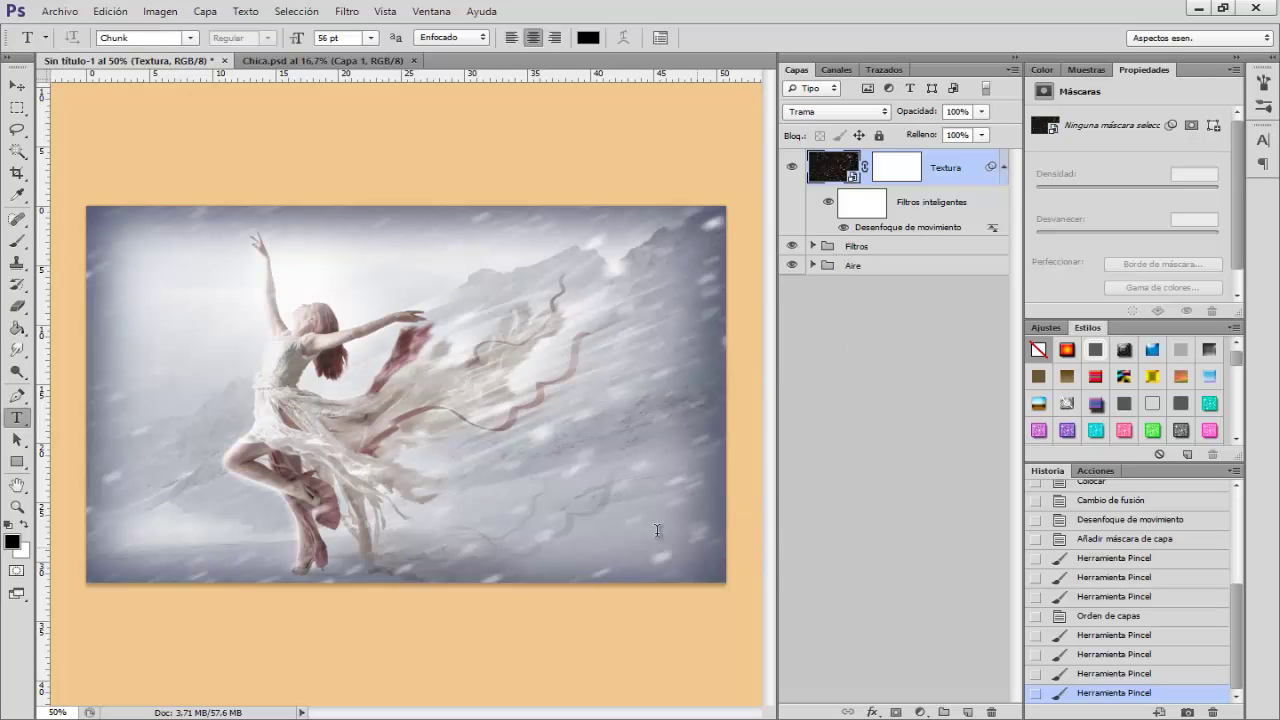
left_click_drag(444, 494, 698, 550)
type("AIRE")
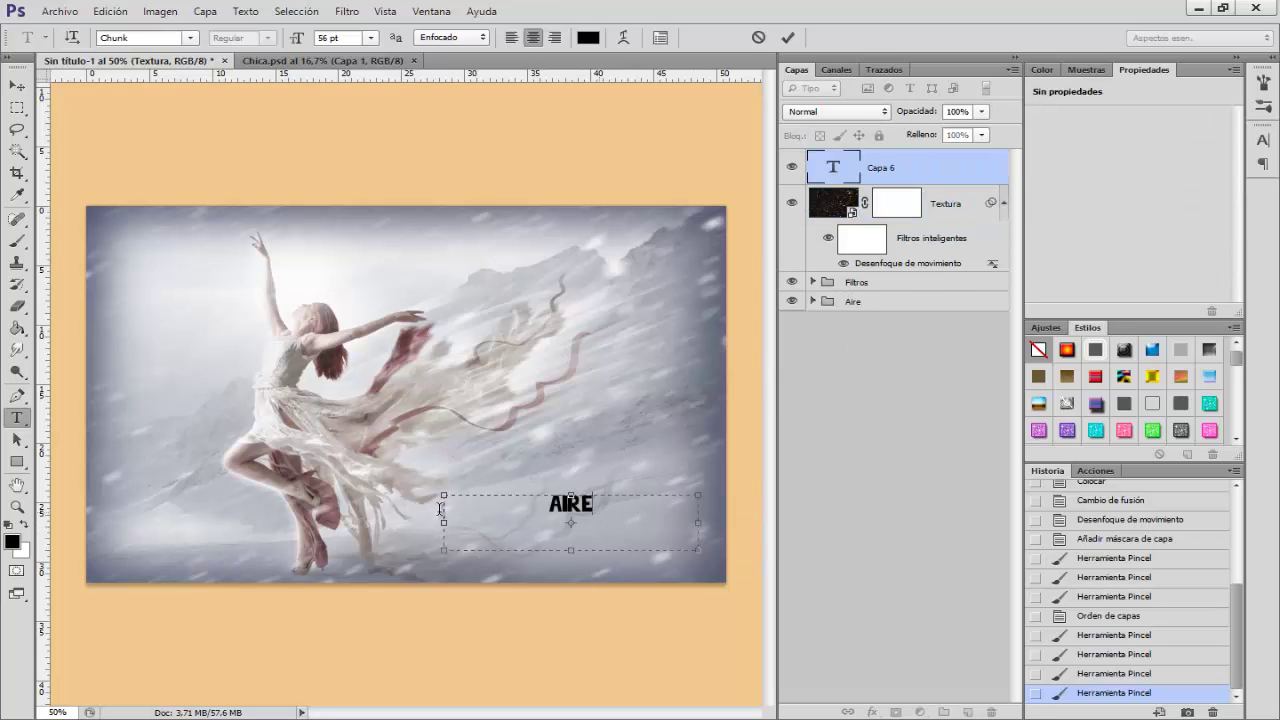
key("ctrl+a")
- Set the text to the Magnolia script font at 150 pt
left_click(189, 37)
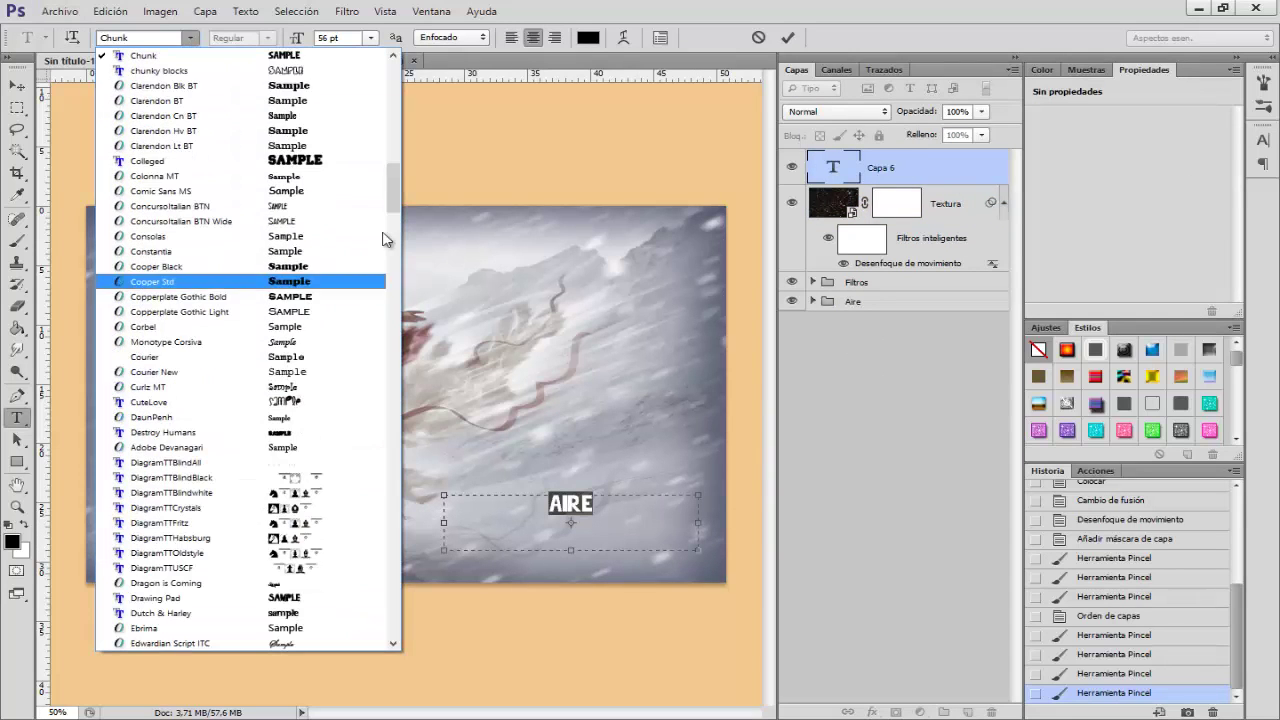
left_click_drag(399, 193, 395, 326)
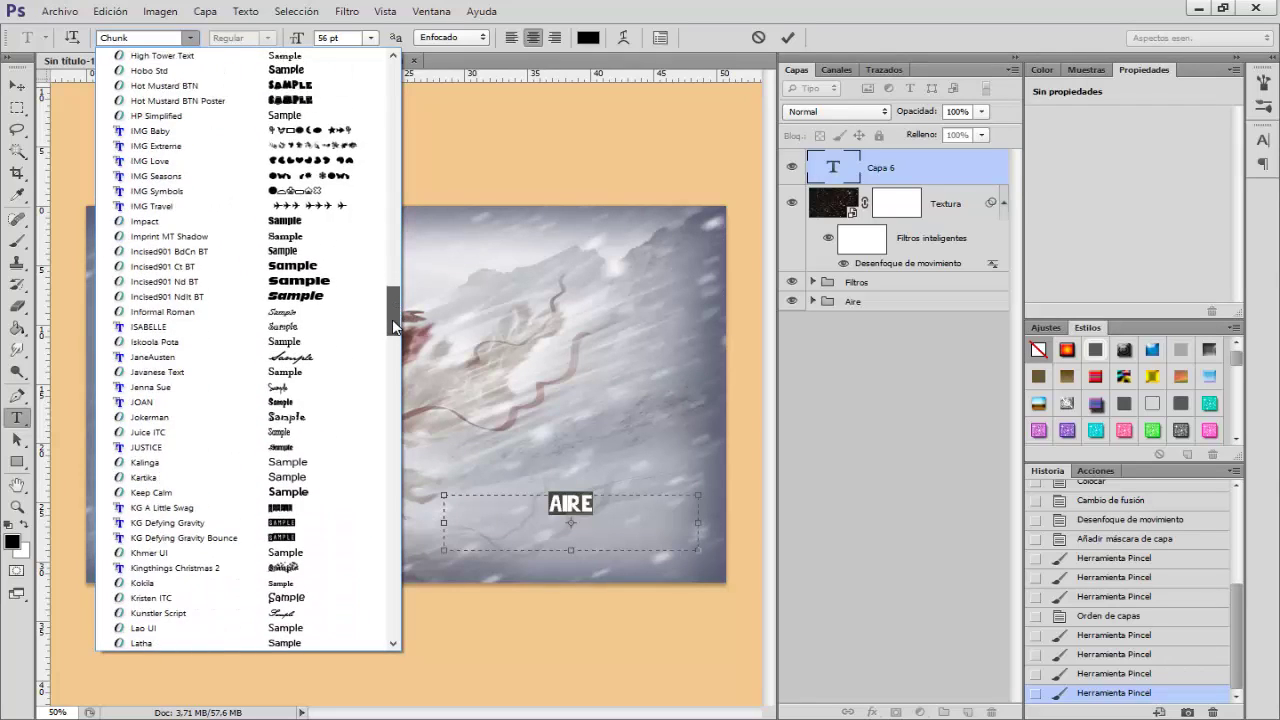
left_click_drag(395, 326, 394, 358)
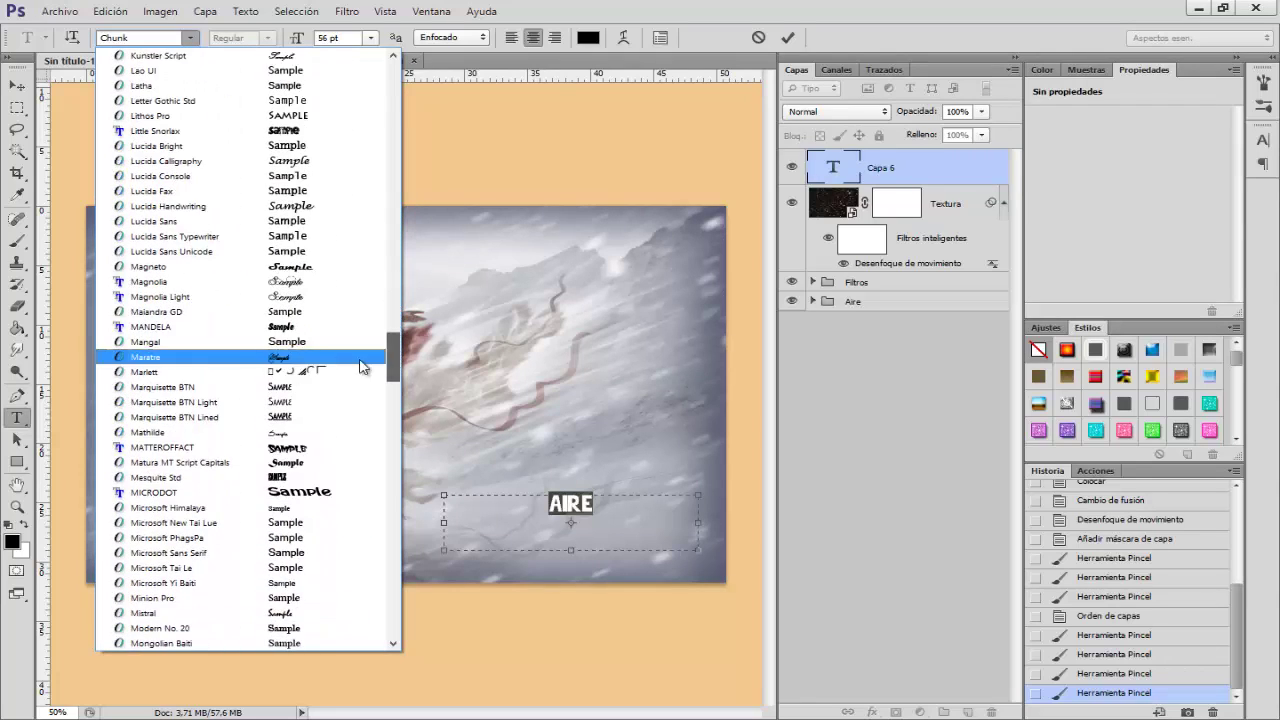
left_click(148, 281)
left_click_drag(297, 38, 383, 40)
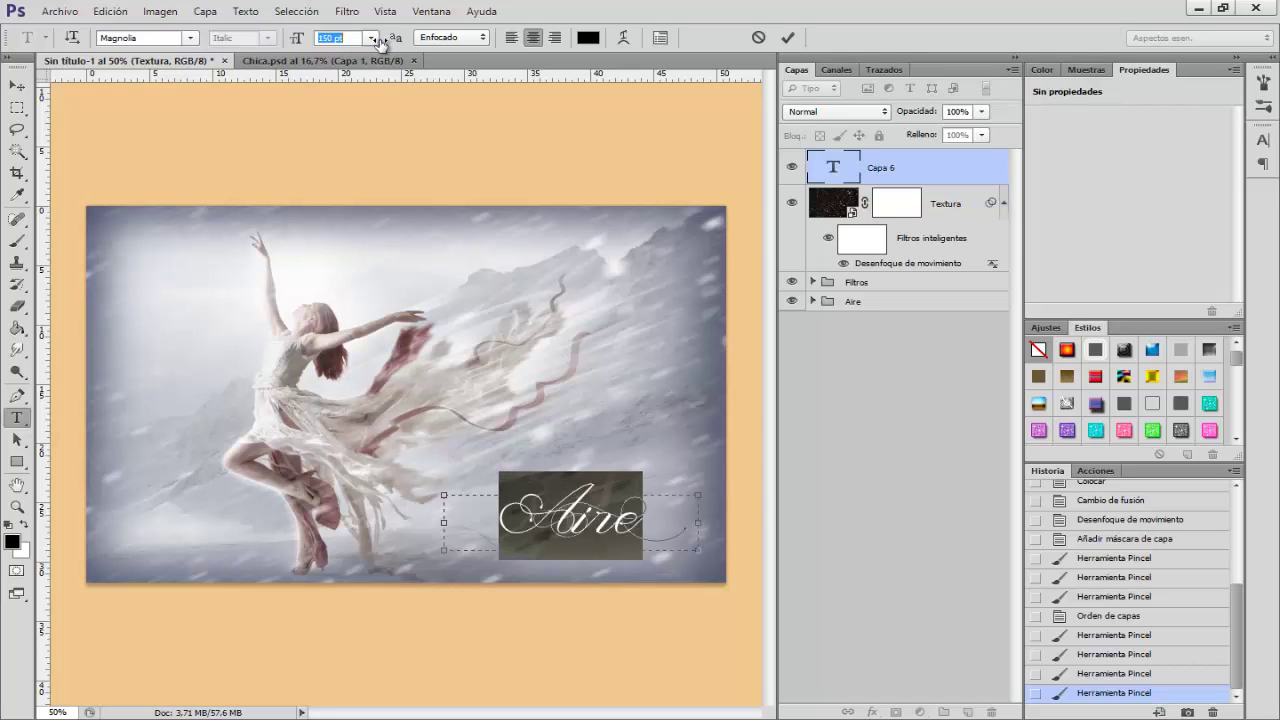
left_click(16, 86)
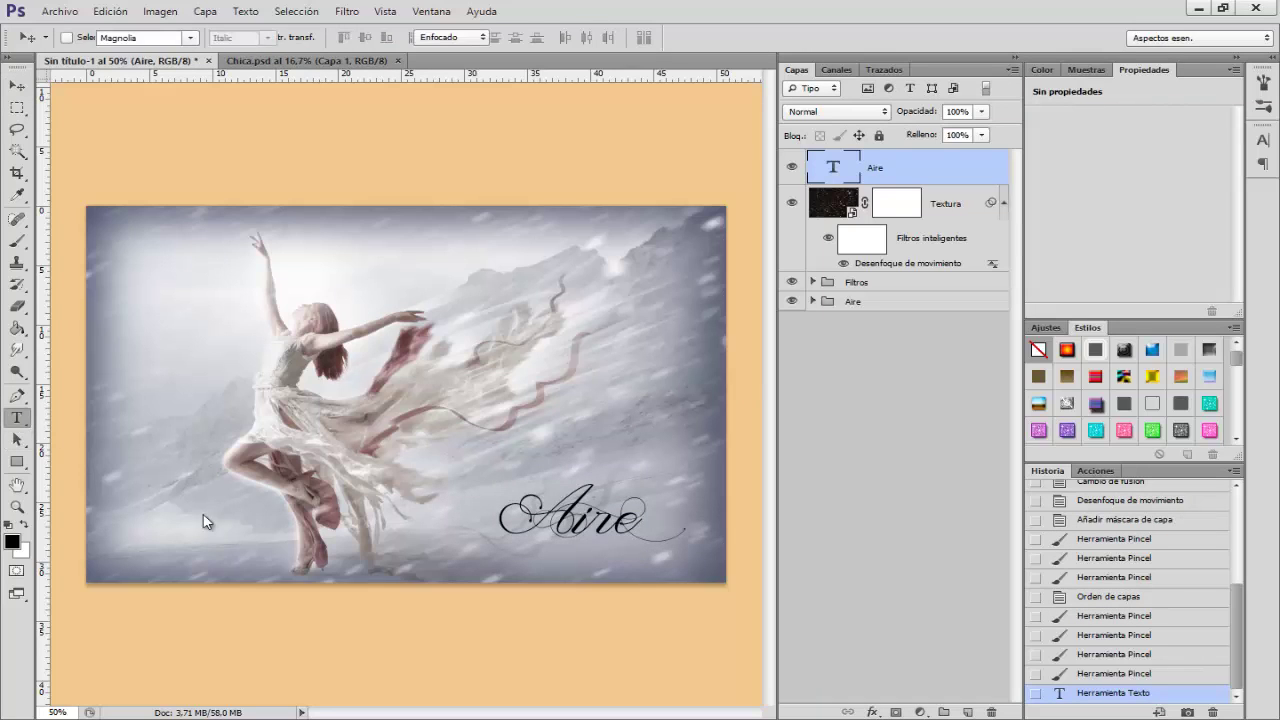
- Turn the Aire text white by swapping the colours
key("t")
left_click(600, 530)
right_click(600, 530)
left_click(650, 229)
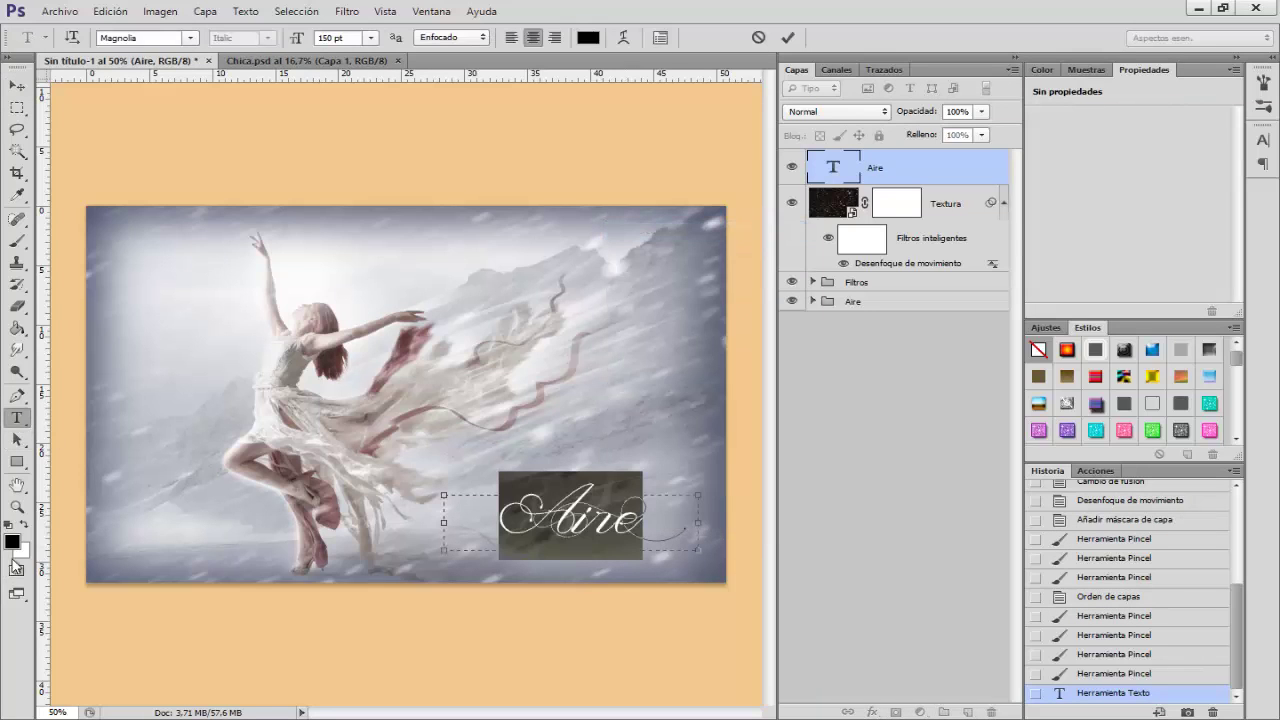
left_click(23, 524)
left_click(16, 86)
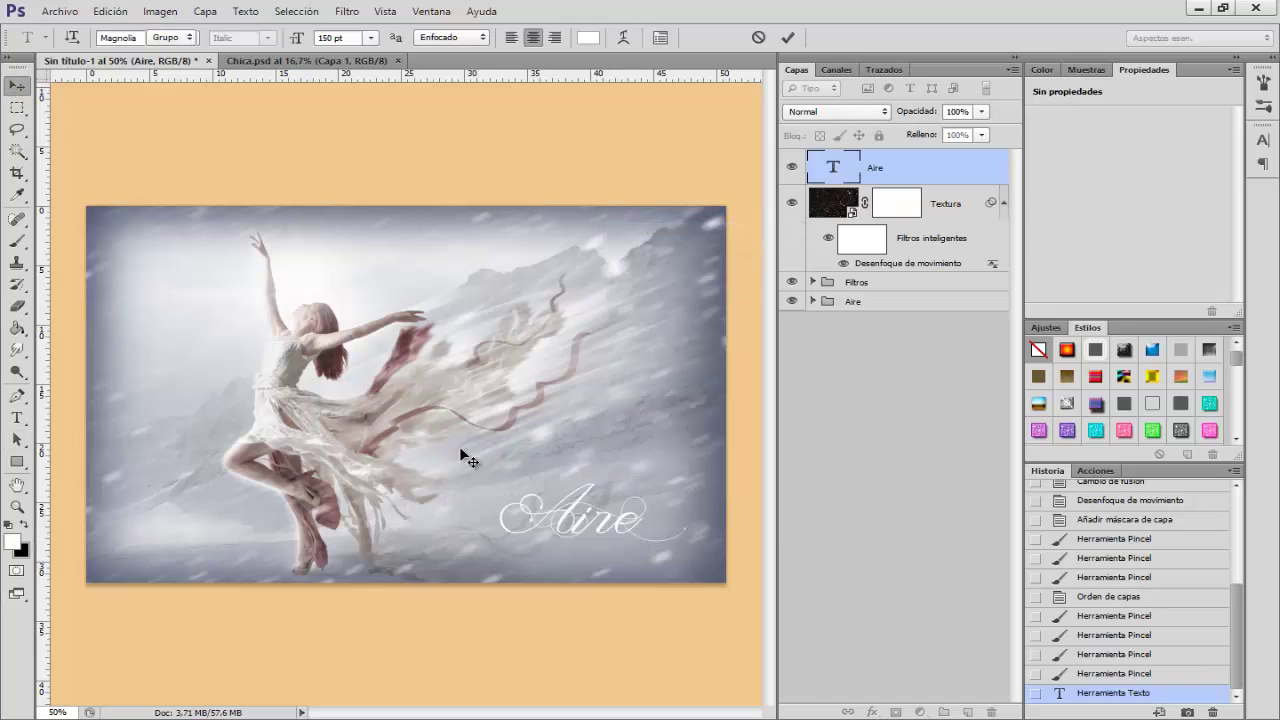
- Give Aire a drop shadow in colour 41425a at 75% opacity
left_click(873, 712)
left_click(917, 697)
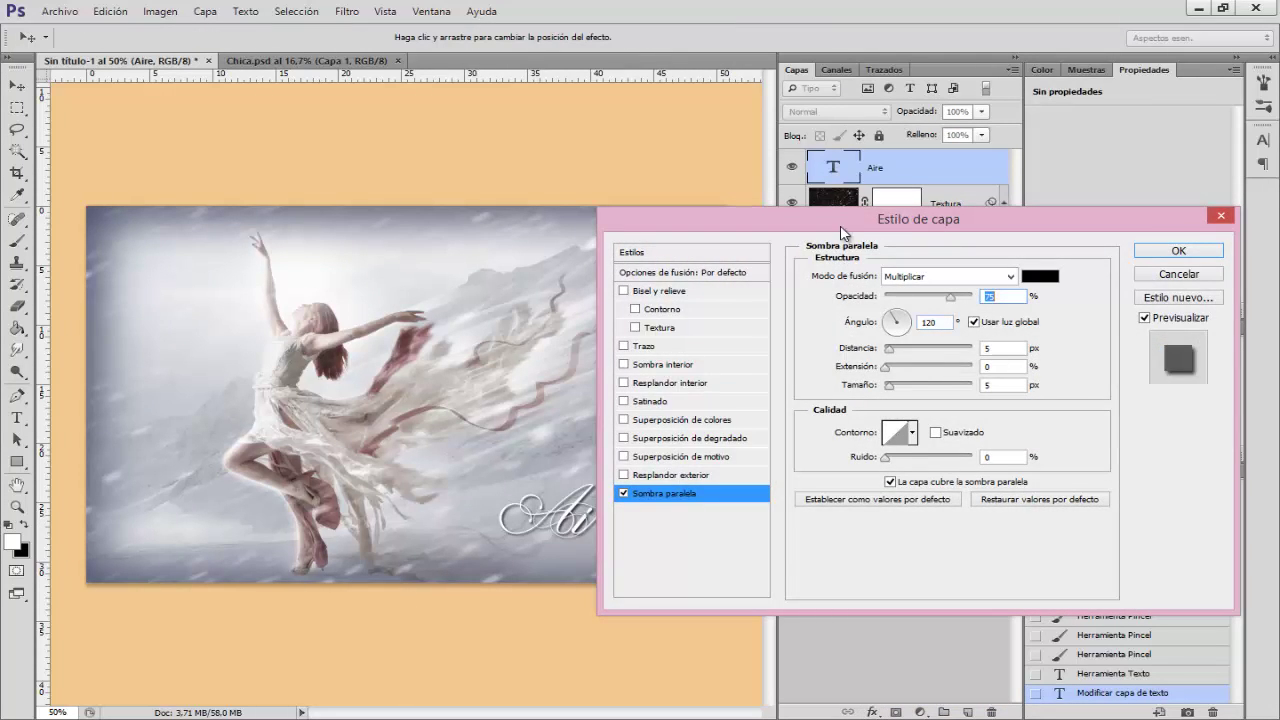
left_click_drag(840, 232, 982, 220)
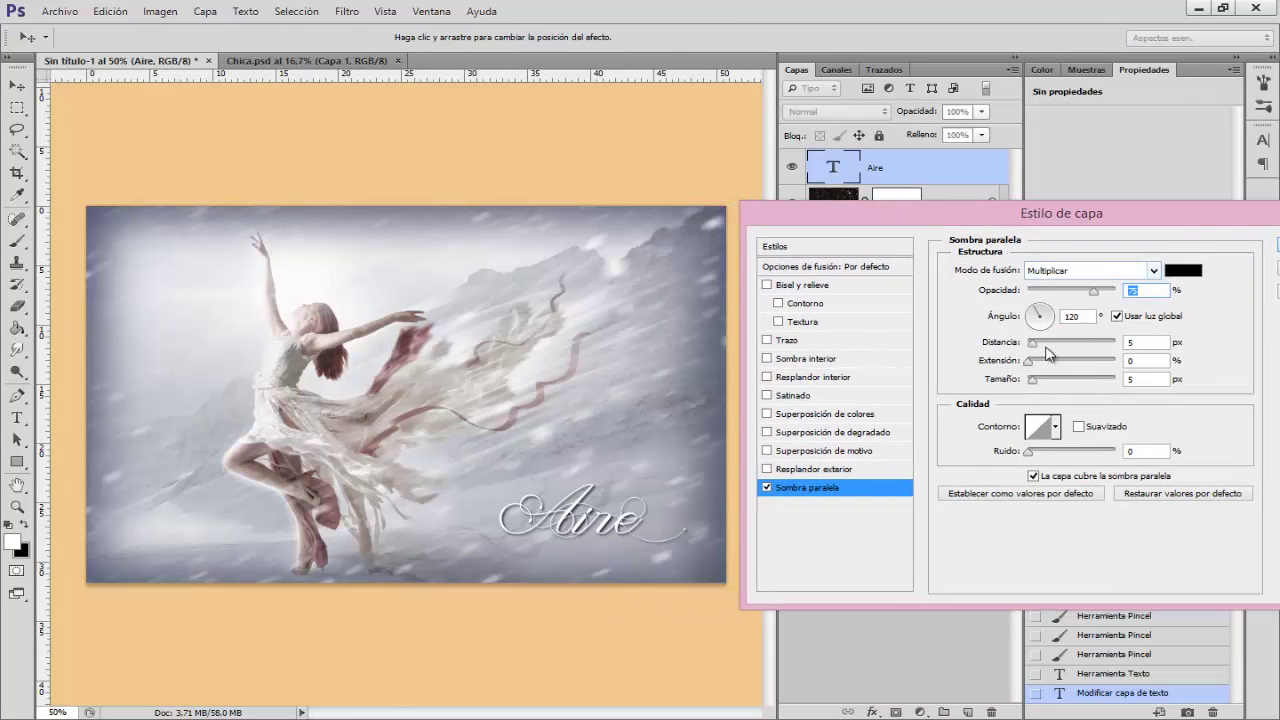
left_click(709, 211)
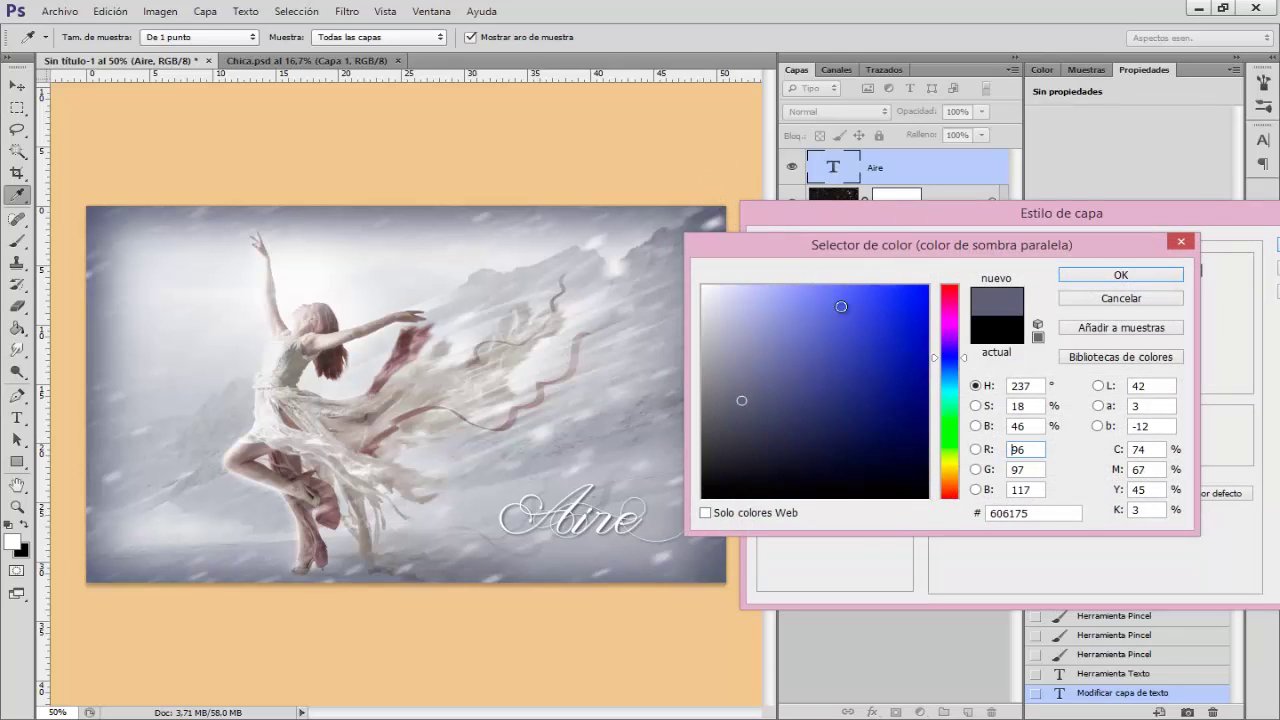
left_click(762, 425)
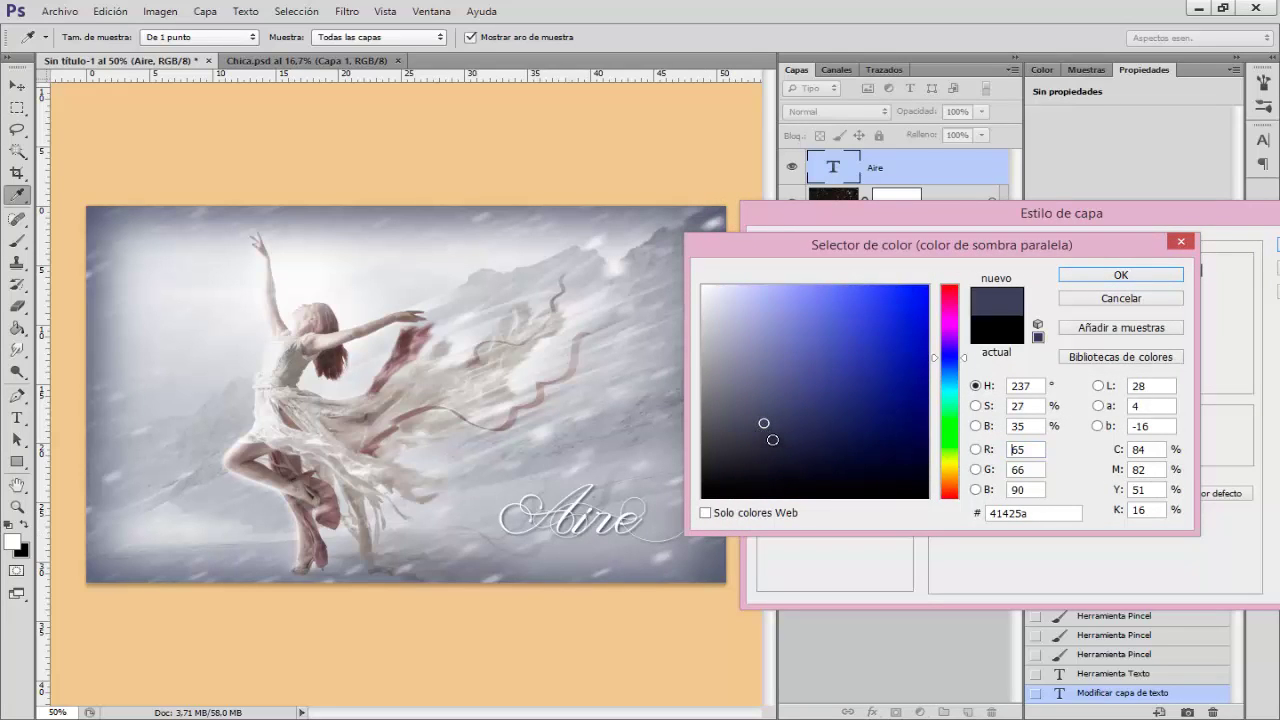
left_click(1135, 278)
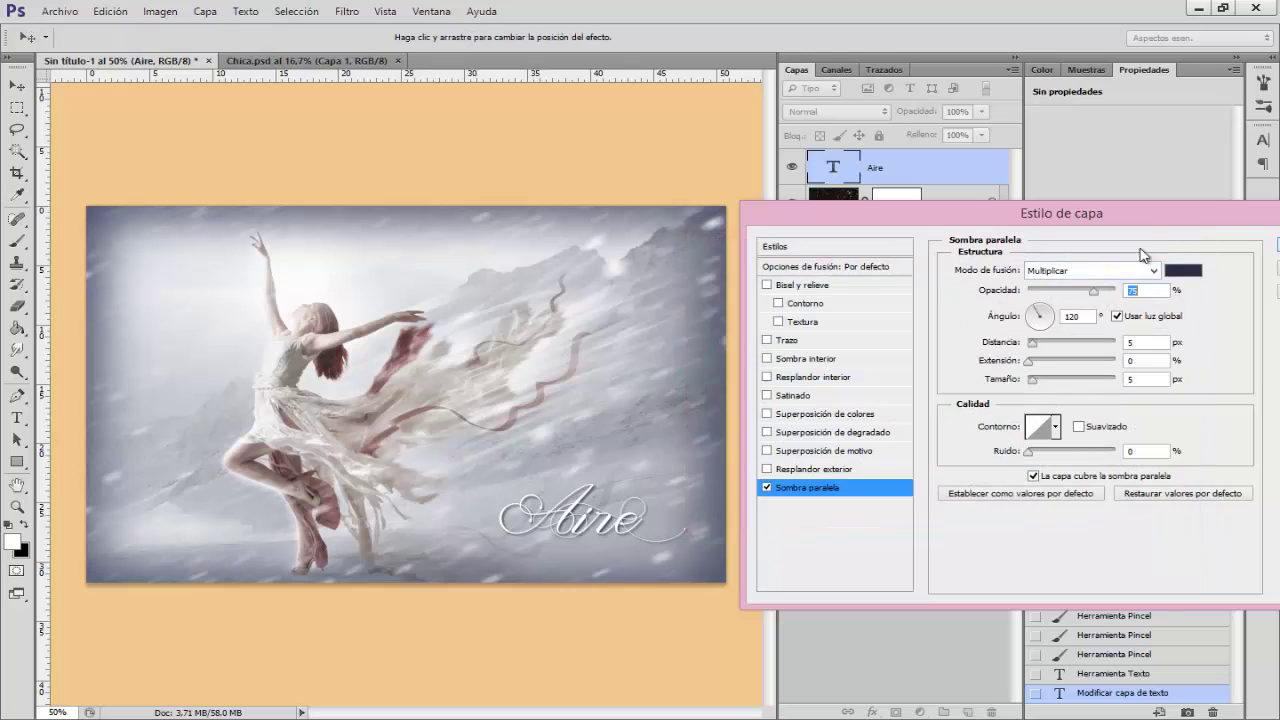
left_click_drag(1250, 220, 1125, 228)
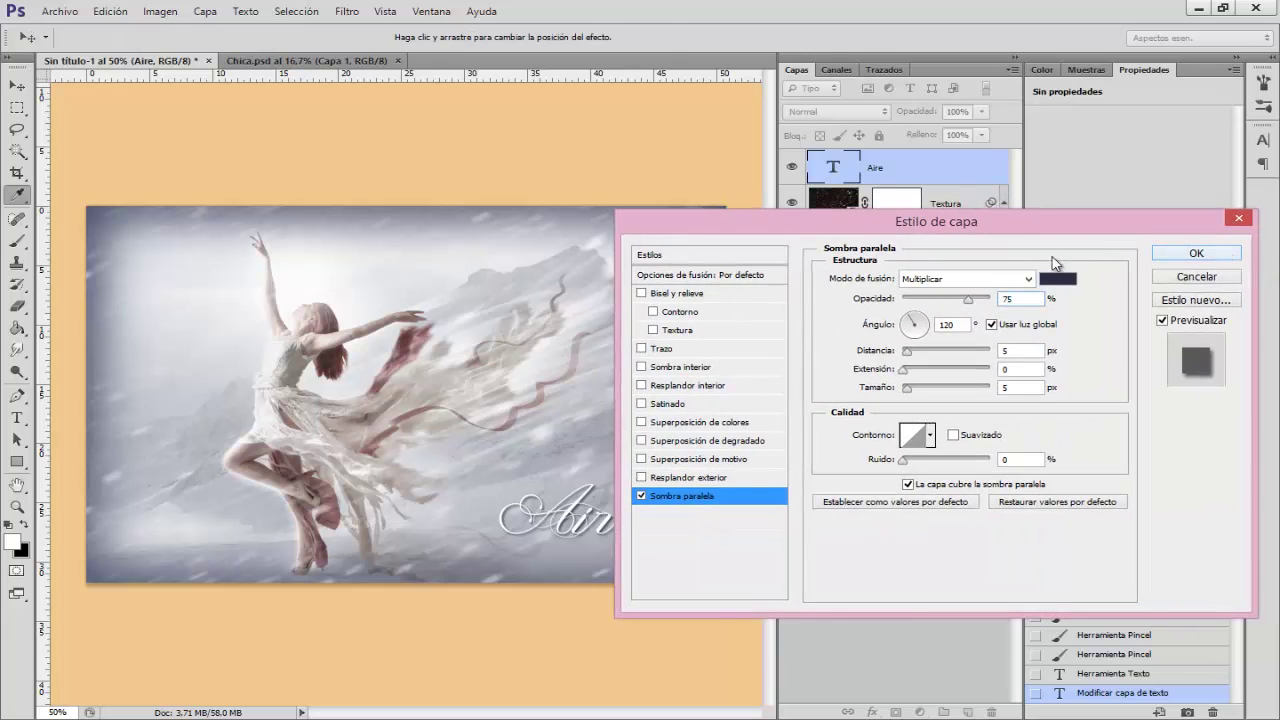
key("Return")
- Nudge the Aire text slightly downward into place
left_click_drag(587, 526, 592, 540)
key("ctrl+minus")
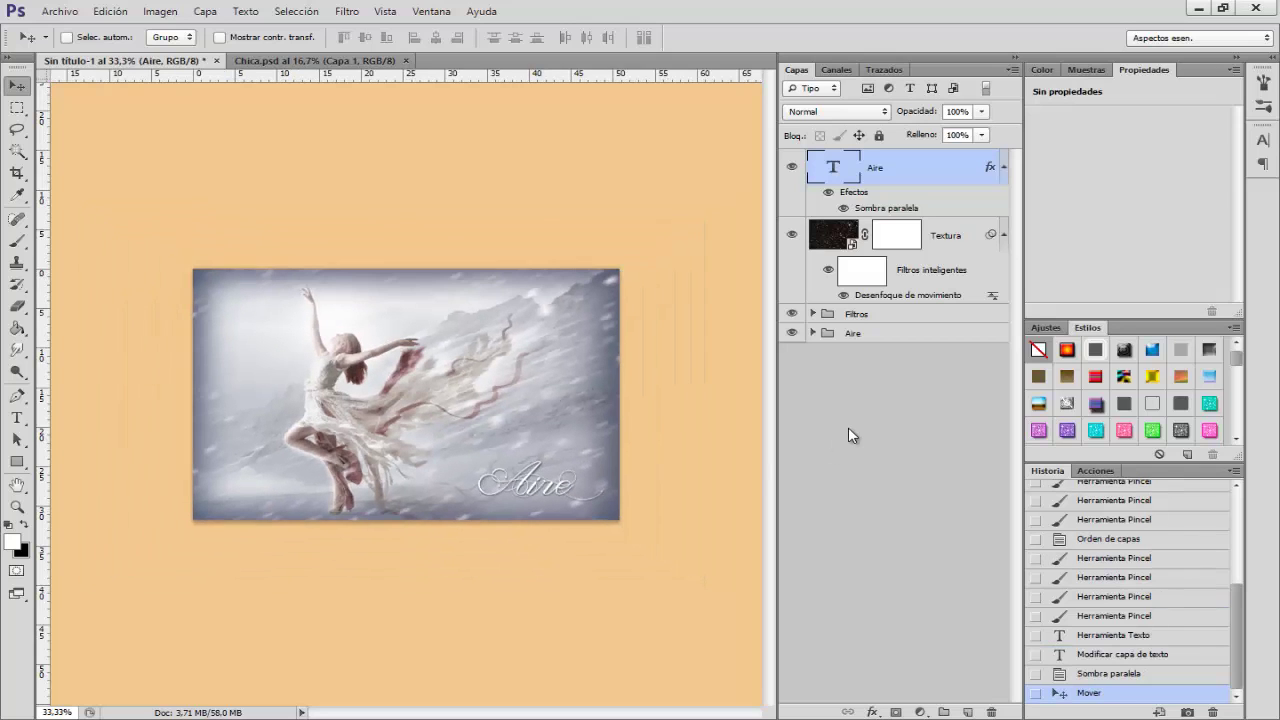
key("ctrl+plus")
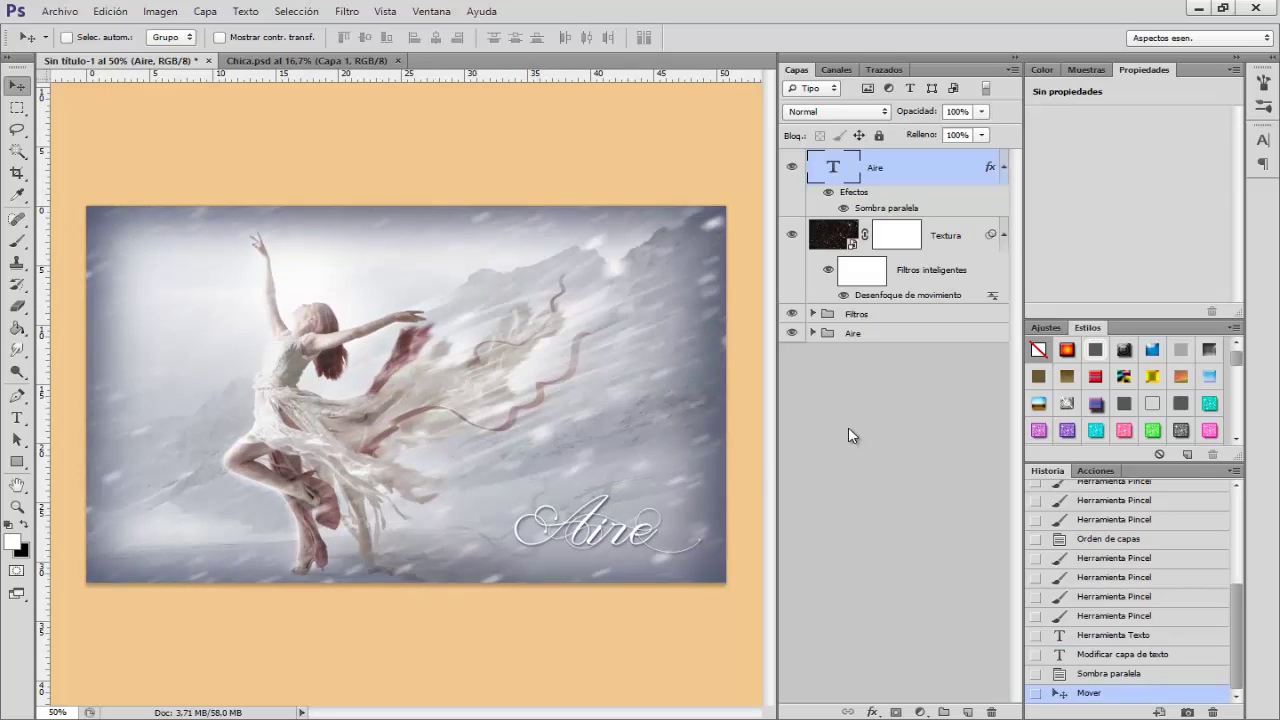